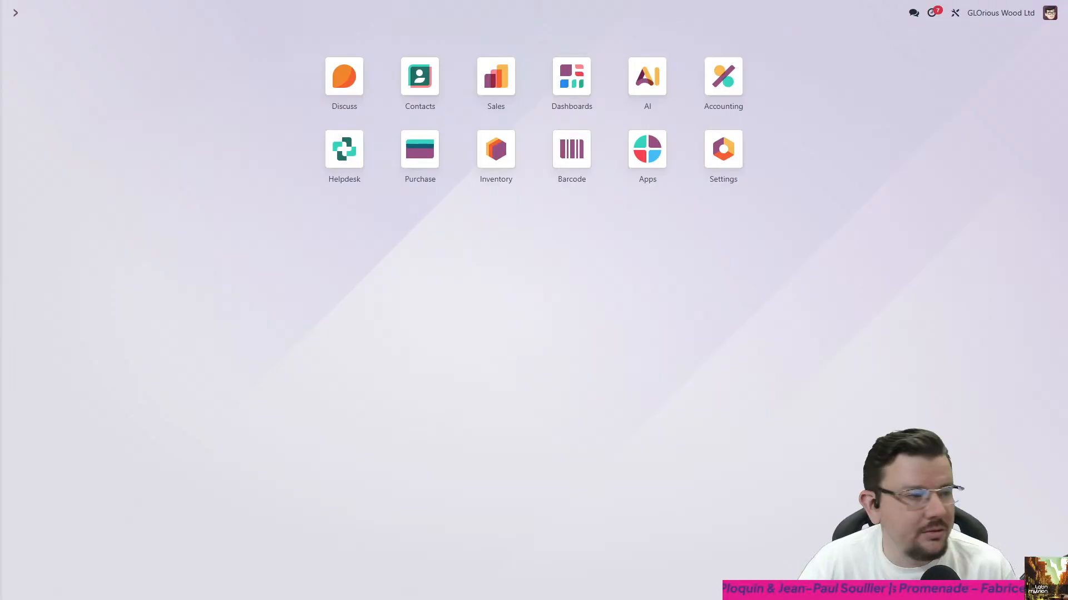
# - Enlarge the page to 125% and open the AI app's agents overview
pyautogui.hotkey('ctrl', '+')
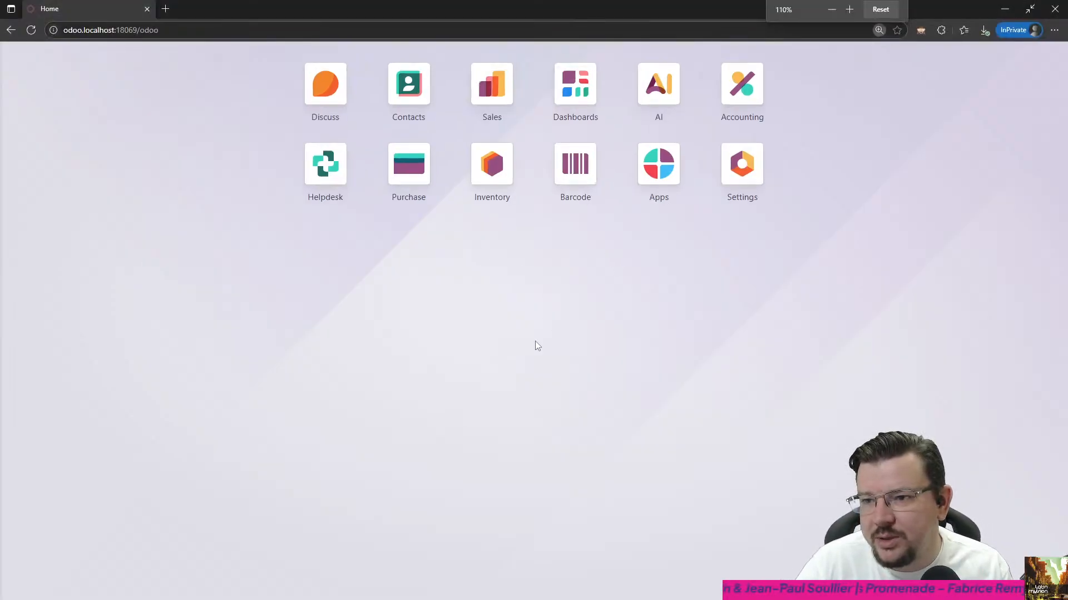
pyautogui.hotkey('ctrl', '+')
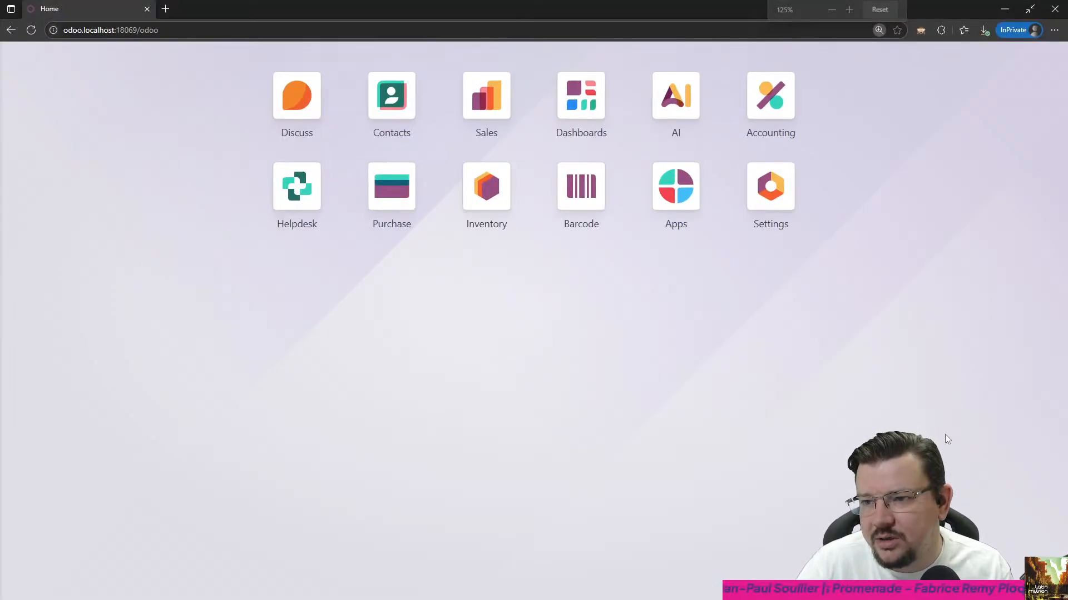
pyautogui.click(668, 108)
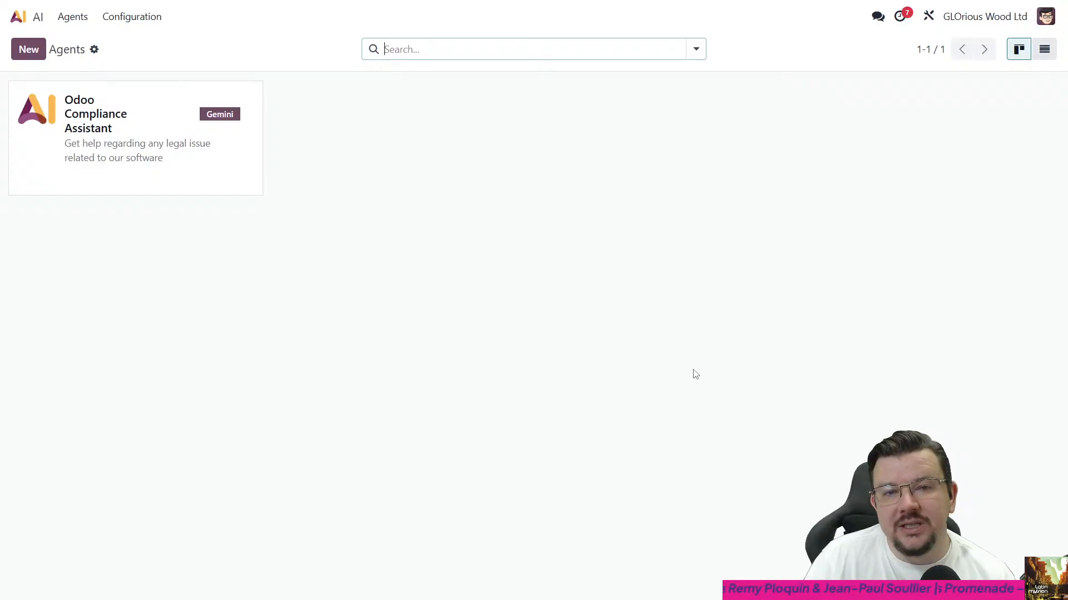
# - Search all modules for "ai" without the Apps filter and activate the ai_server_actions module
pyautogui.click(30, 22)
pyautogui.click(657, 184)
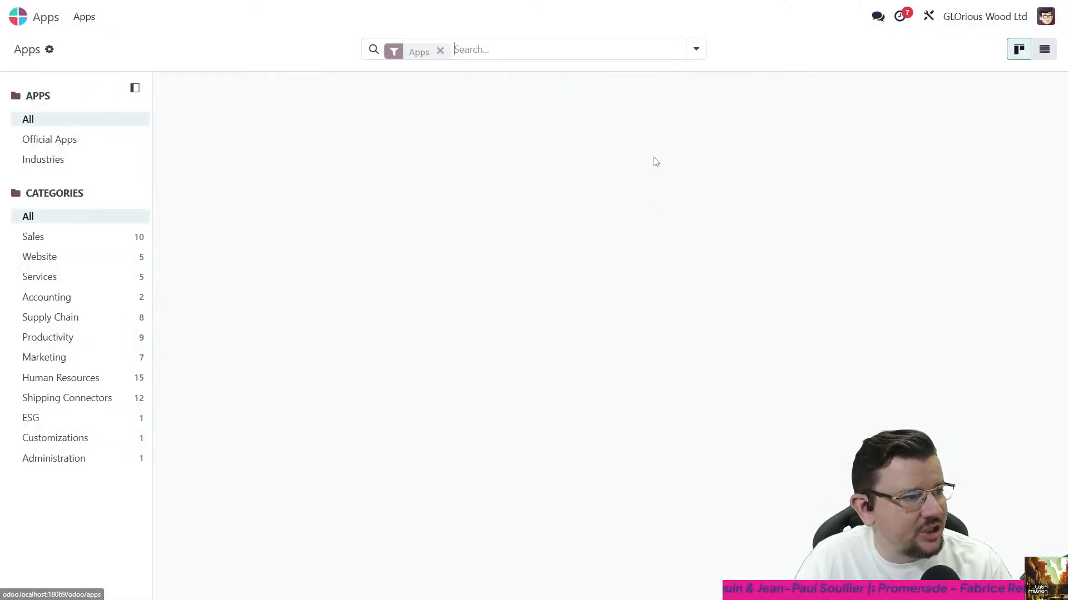
pyautogui.write('ai')
pyautogui.press('Return')
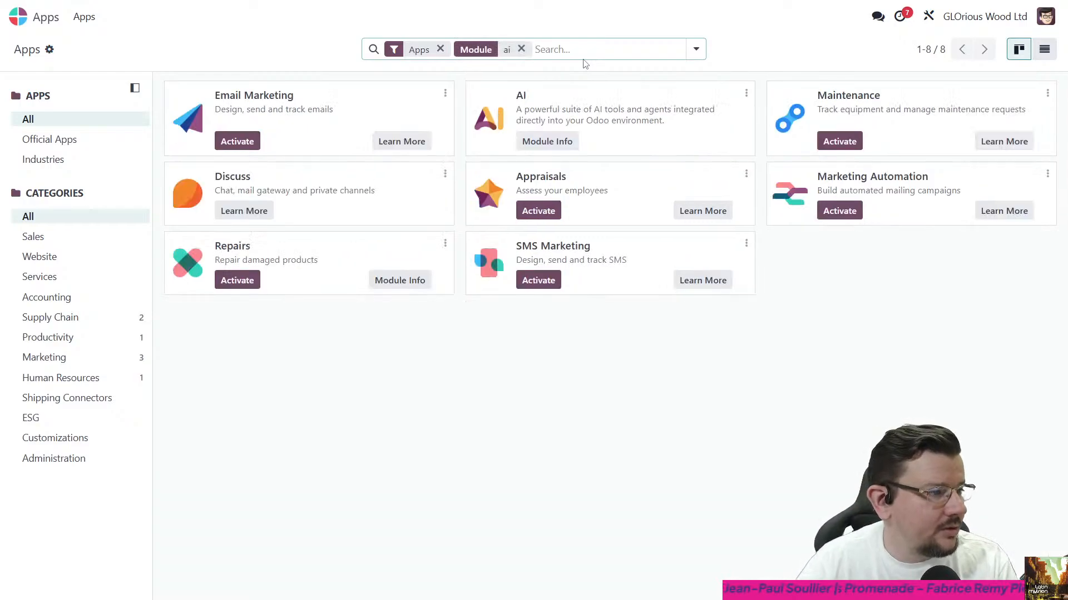
pyautogui.click(440, 49)
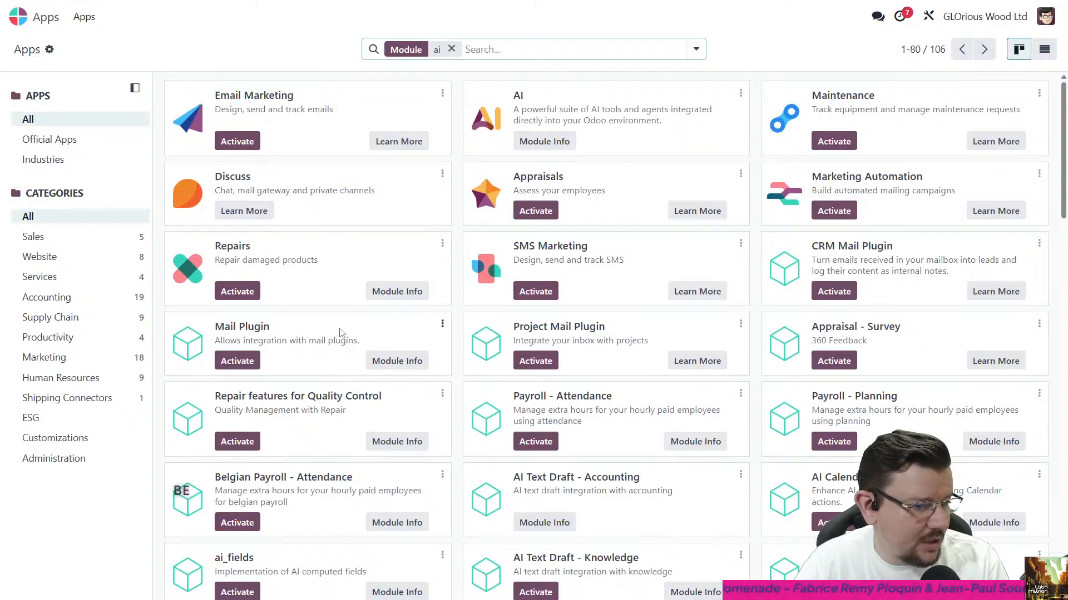
pyautogui.scroll(-1, 751, 498)
pyautogui.click(824, 531)
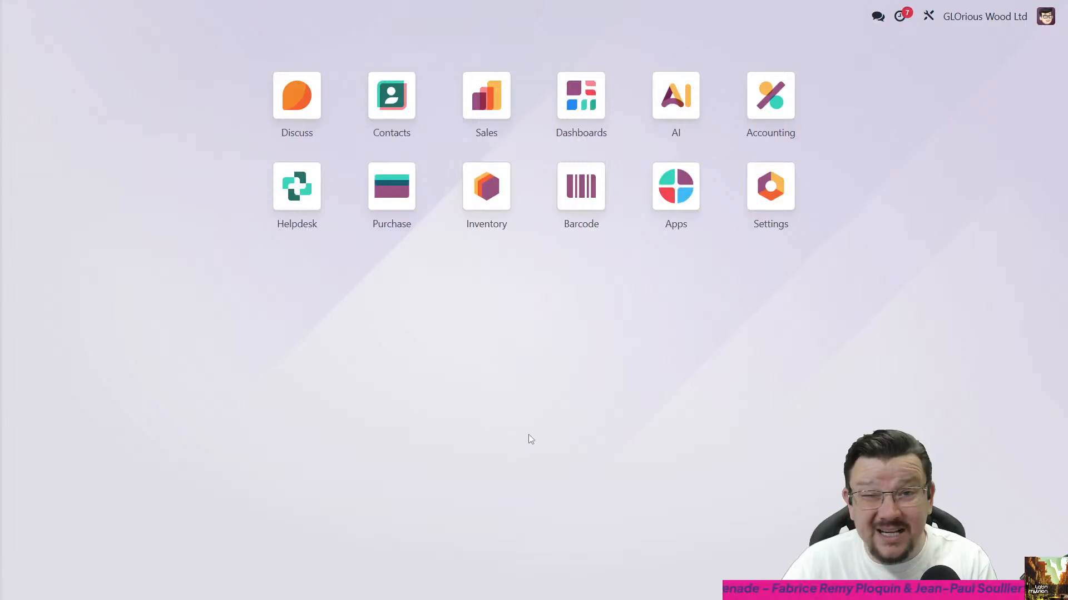
# - Search the full module list for ai_fields with the Apps filter removed
pyautogui.click(667, 224)
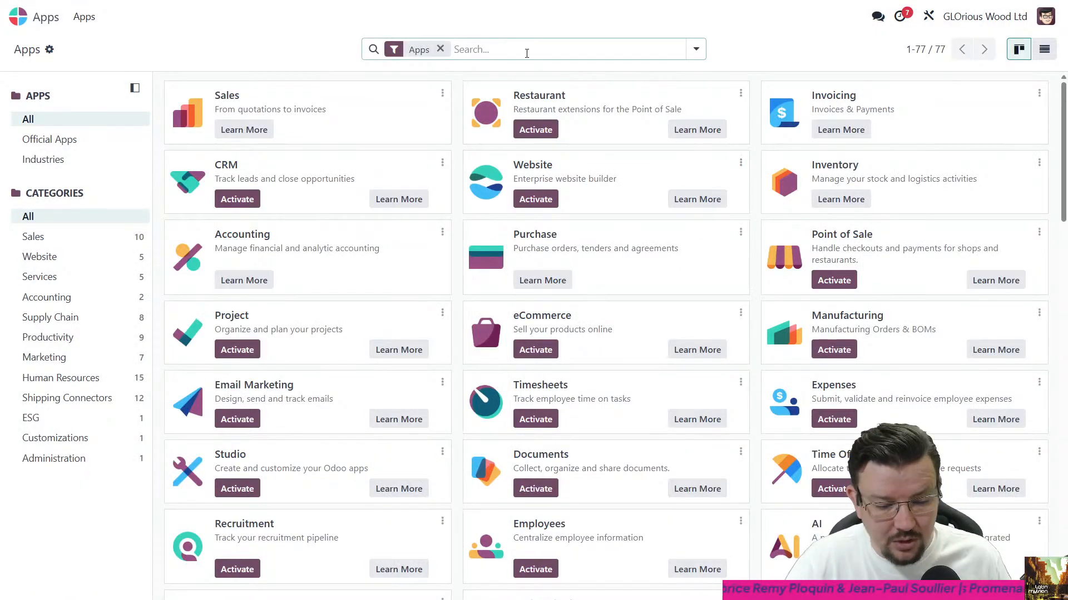
pyautogui.press('BackSpace')
pyautogui.write('ai_fields')
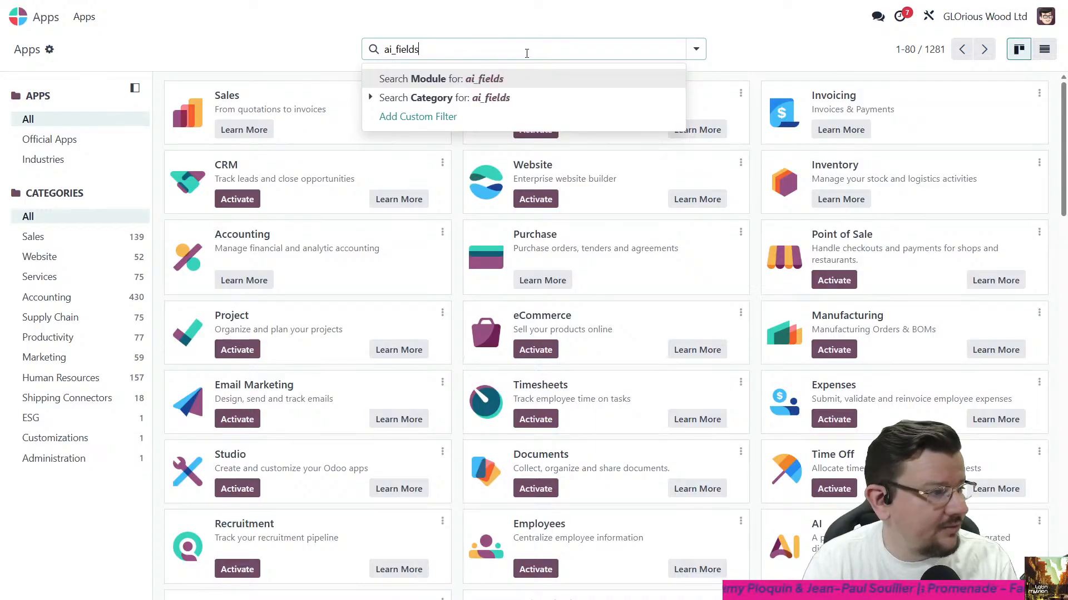
pyautogui.press('Return')
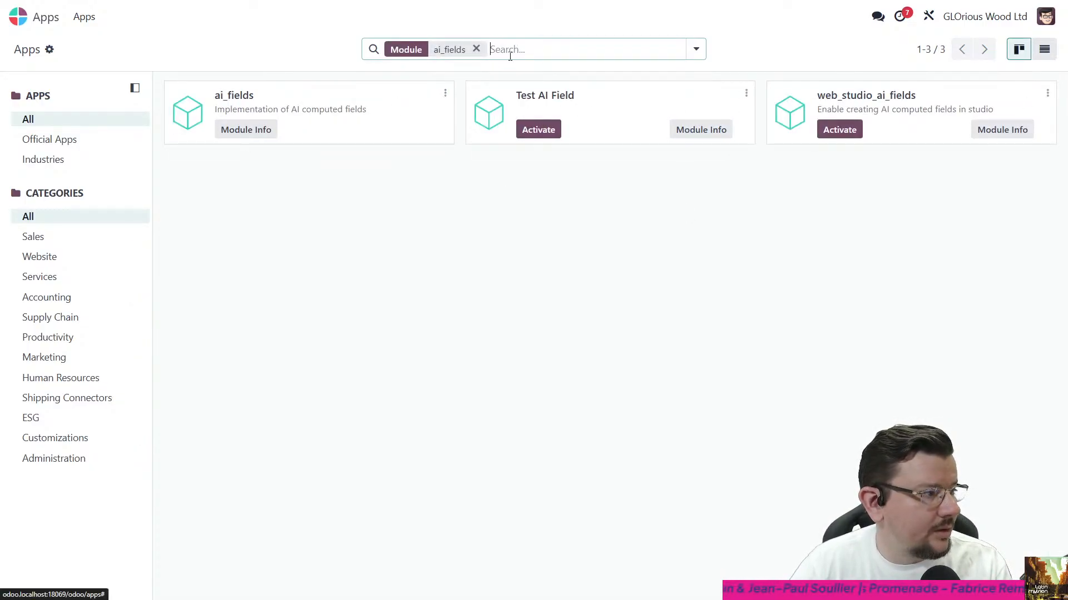
# - Search all modules for "ai" and examine the list for AI-related modules and whether they are installed
pyautogui.click(476, 49)
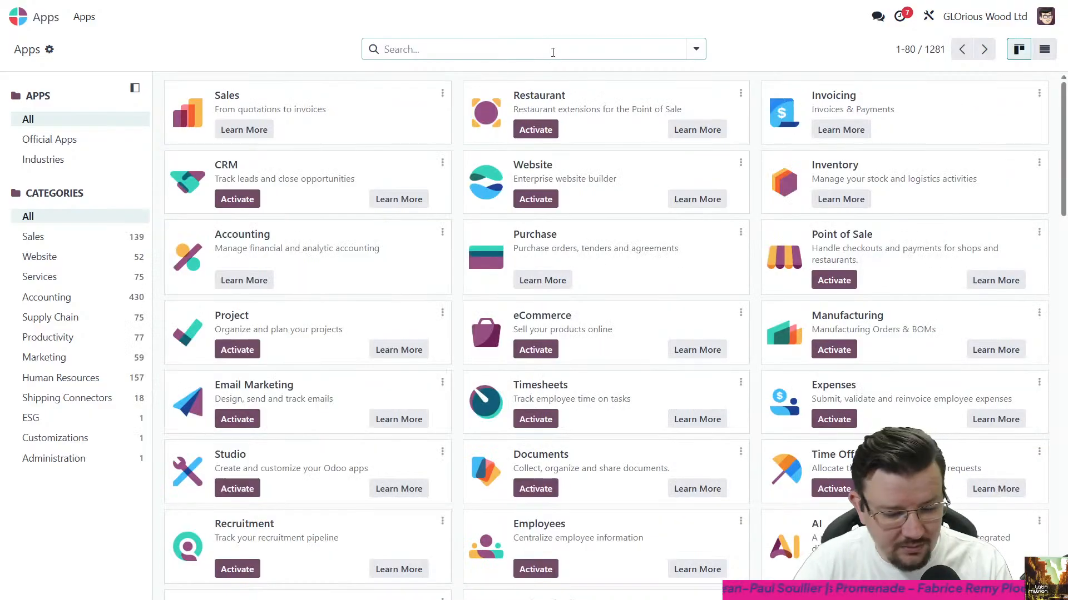
pyautogui.write('ai')
pyautogui.press('Return')
pyautogui.scroll(-3, 634, 322)
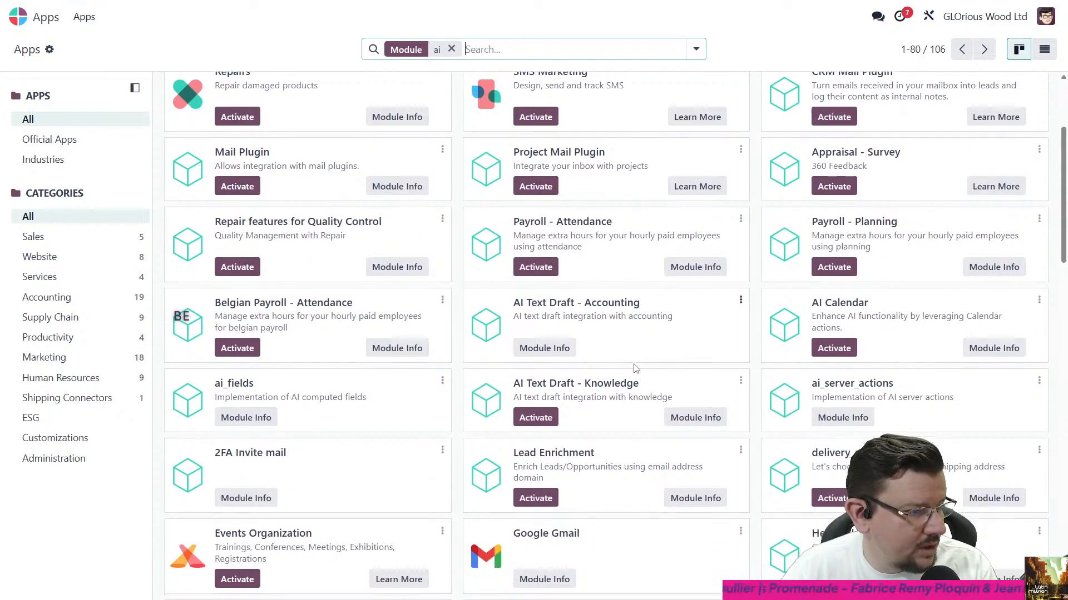
pyautogui.scroll(-1, 636, 368)
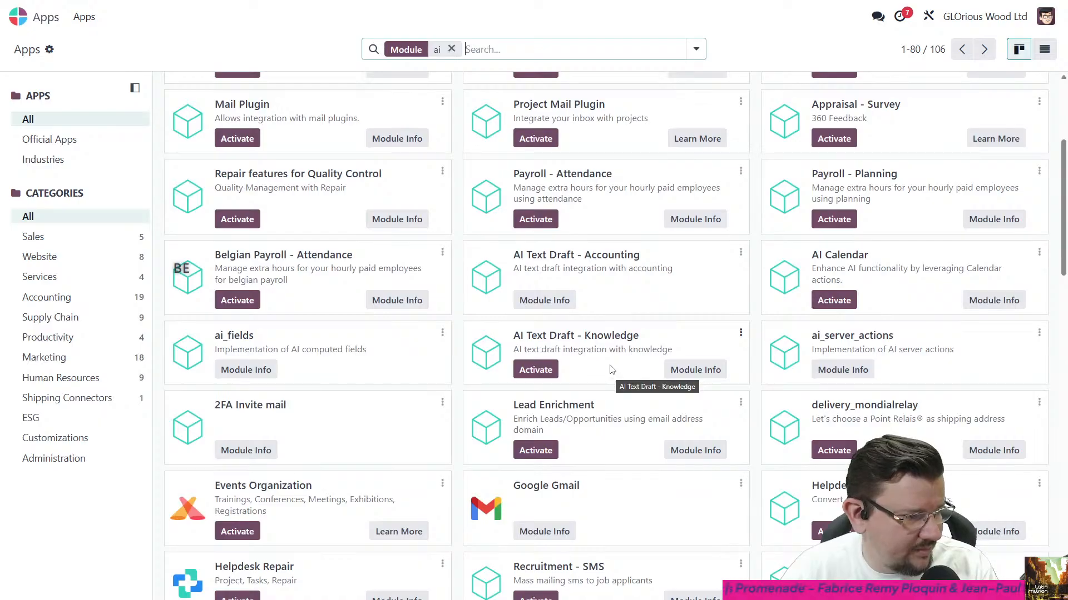
pyautogui.scroll(1, 611, 369)
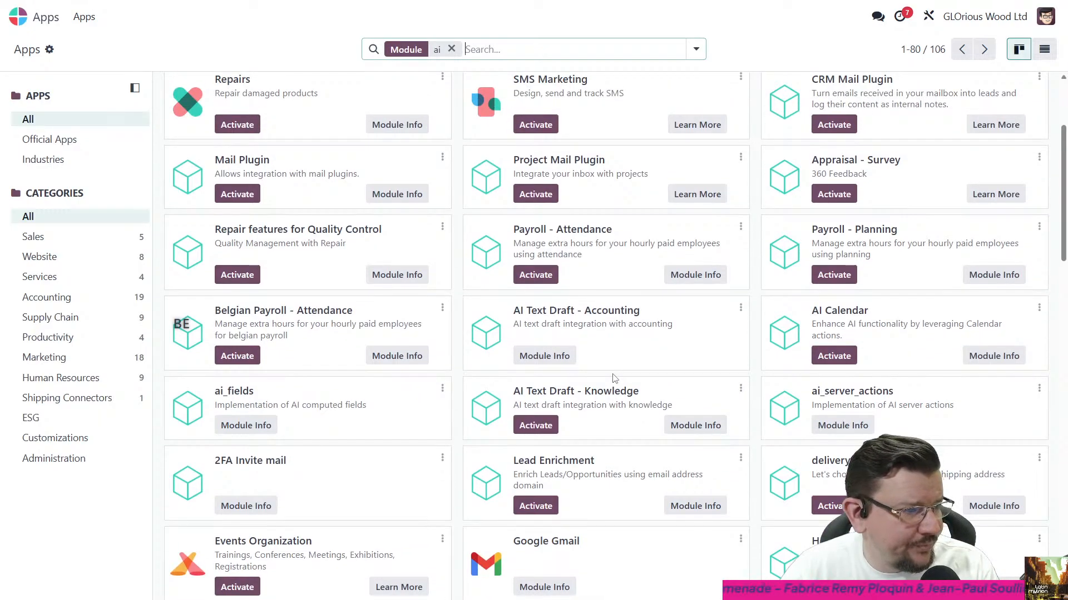
pyautogui.scroll(2, 614, 378)
pyautogui.scroll(-12, 614, 378)
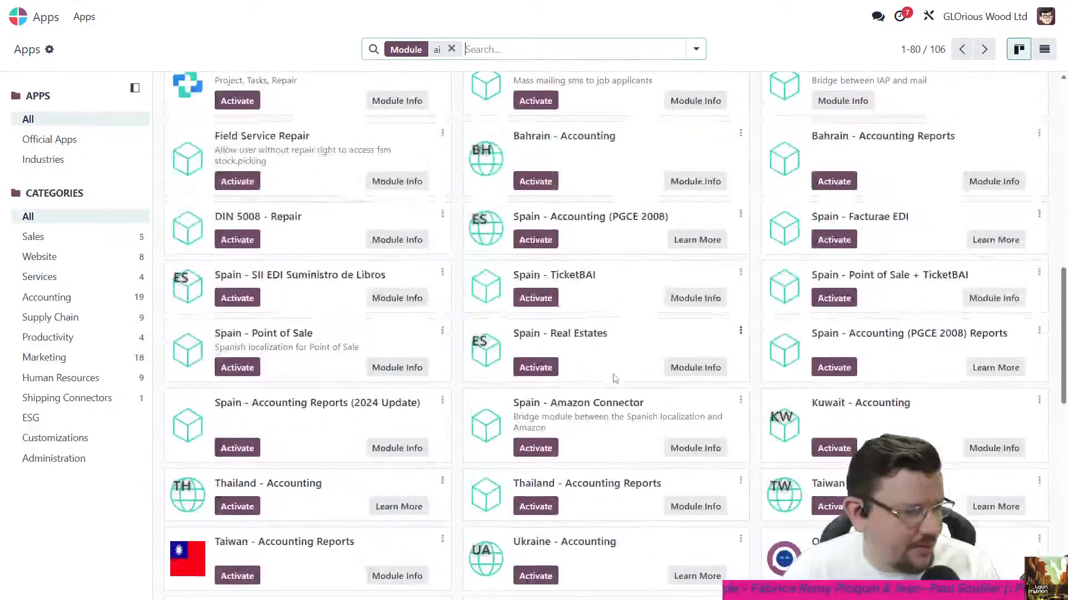
pyautogui.scroll(-10, 615, 379)
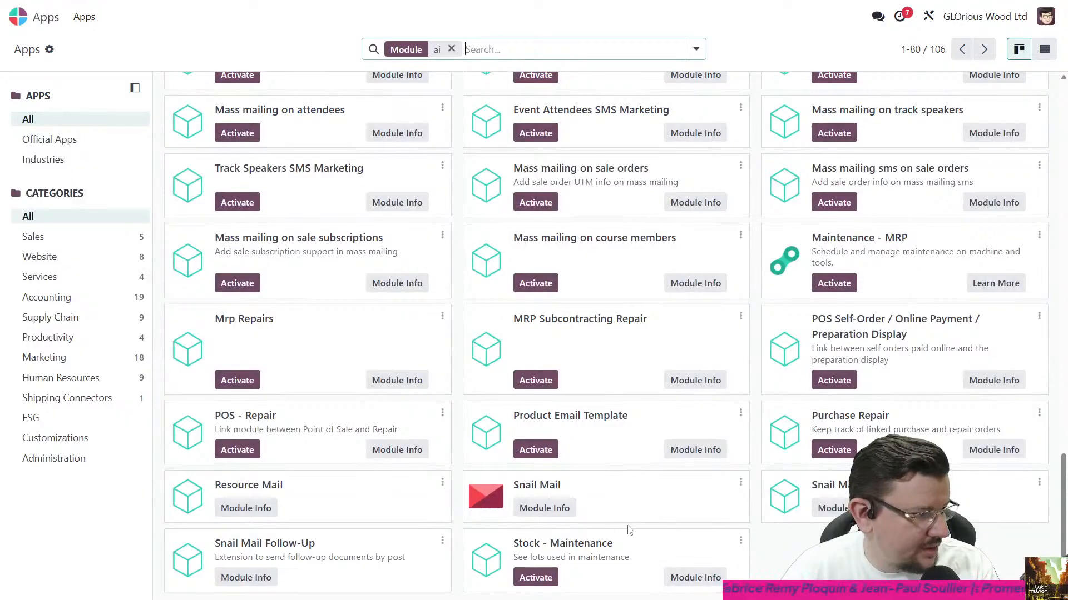
pyautogui.scroll(10, 629, 530)
# - Replace the module search with "web studio"
pyautogui.press('BackSpace')
pyautogui.write('web')
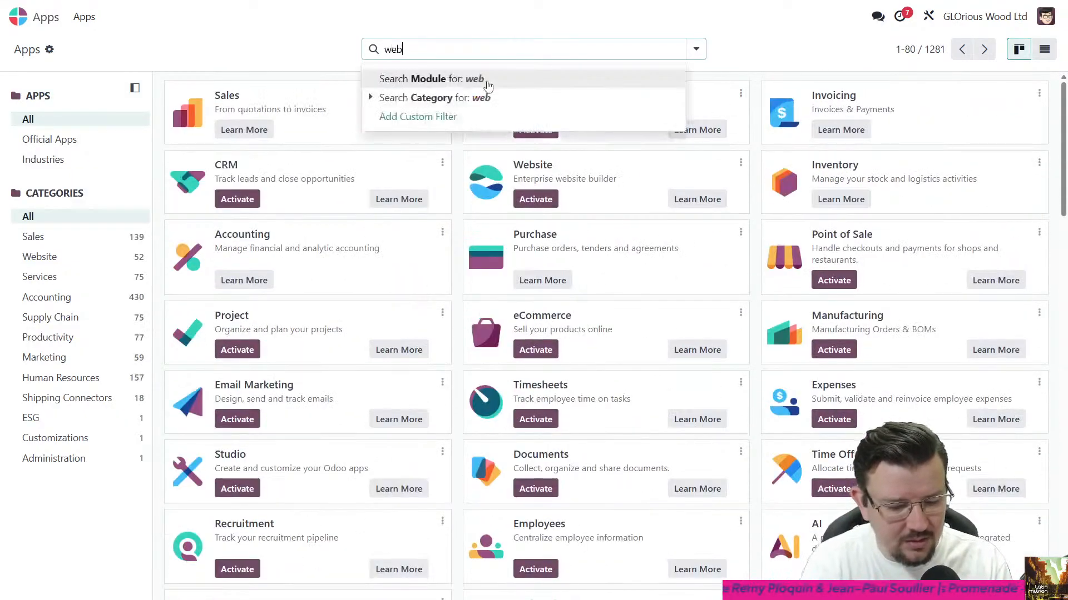
pyautogui.write(' studio')
pyautogui.press('Return')
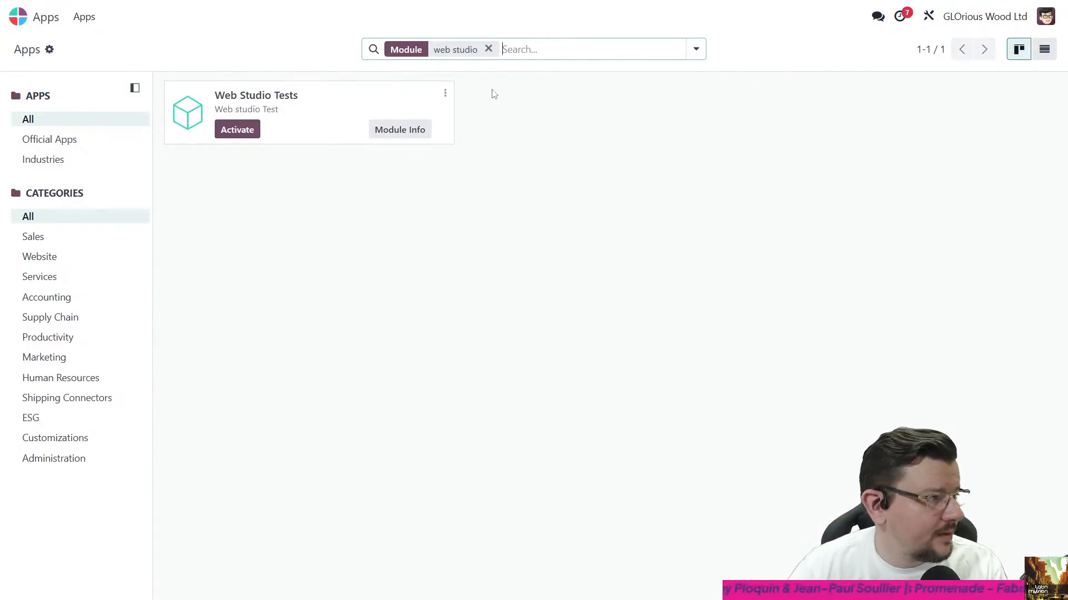
# - Search the modules for ai_fields and activate web_studio_ai_fields
pyautogui.click(489, 49)
pyautogui.write('ai fields')
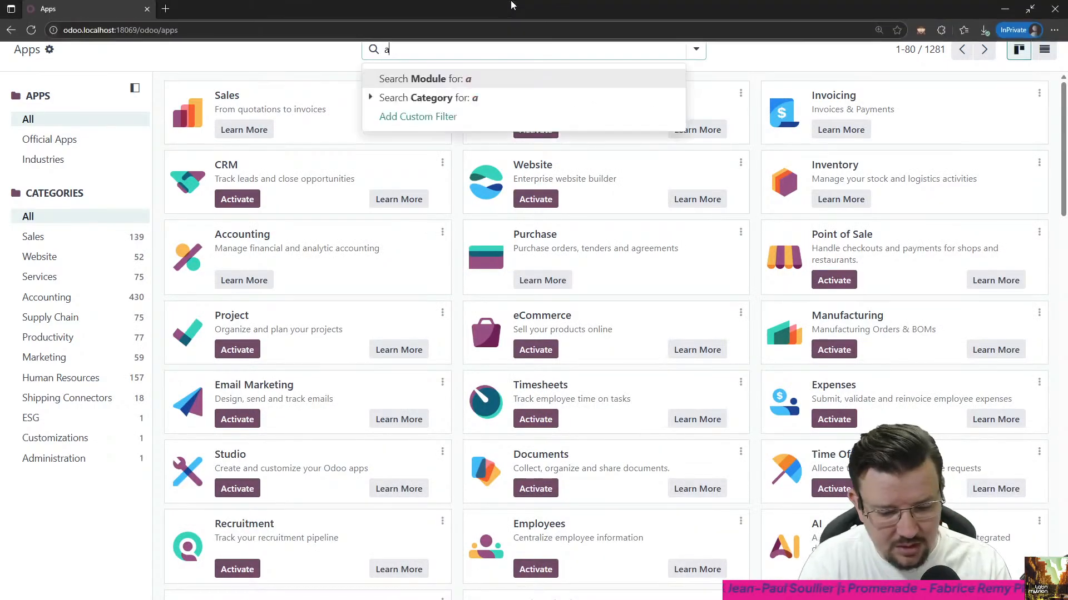
pyautogui.press('Return')
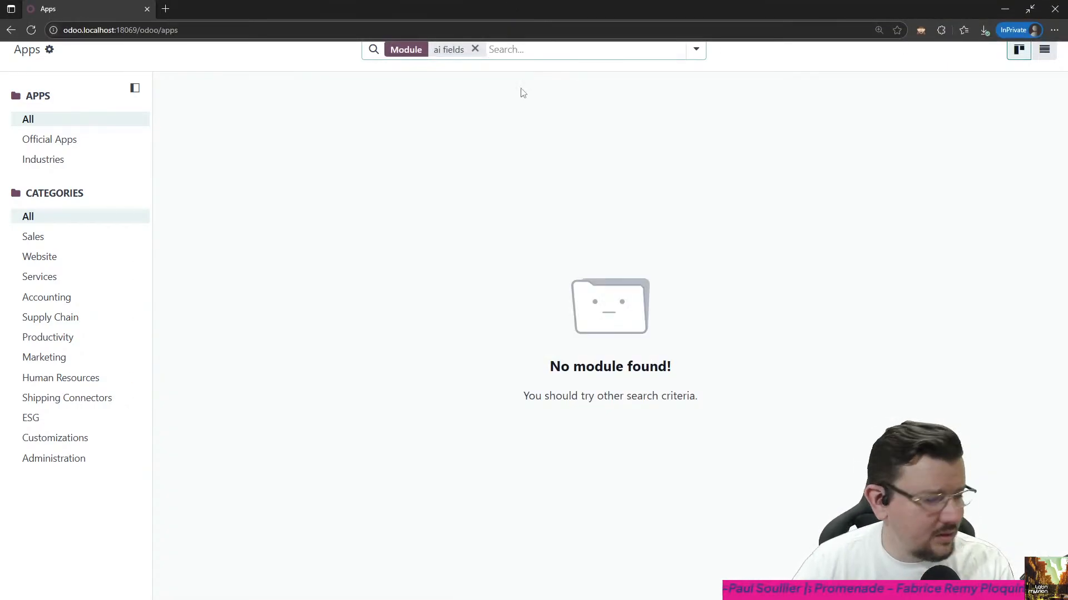
pyautogui.press('BackSpace')
pyautogui.write('ai_fields')
pyautogui.press('Return')
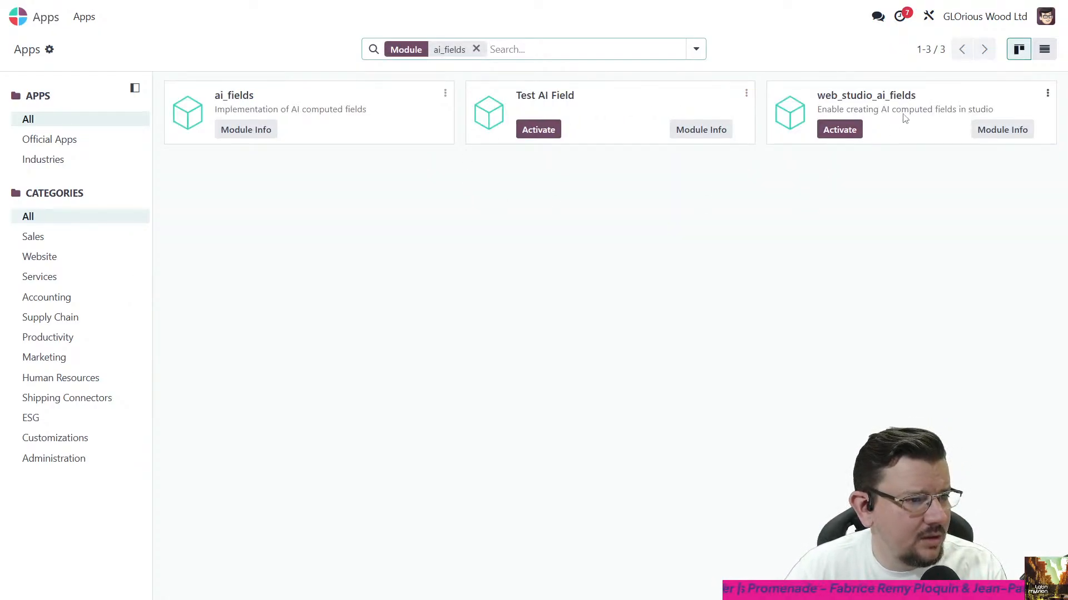
pyautogui.click(823, 137)
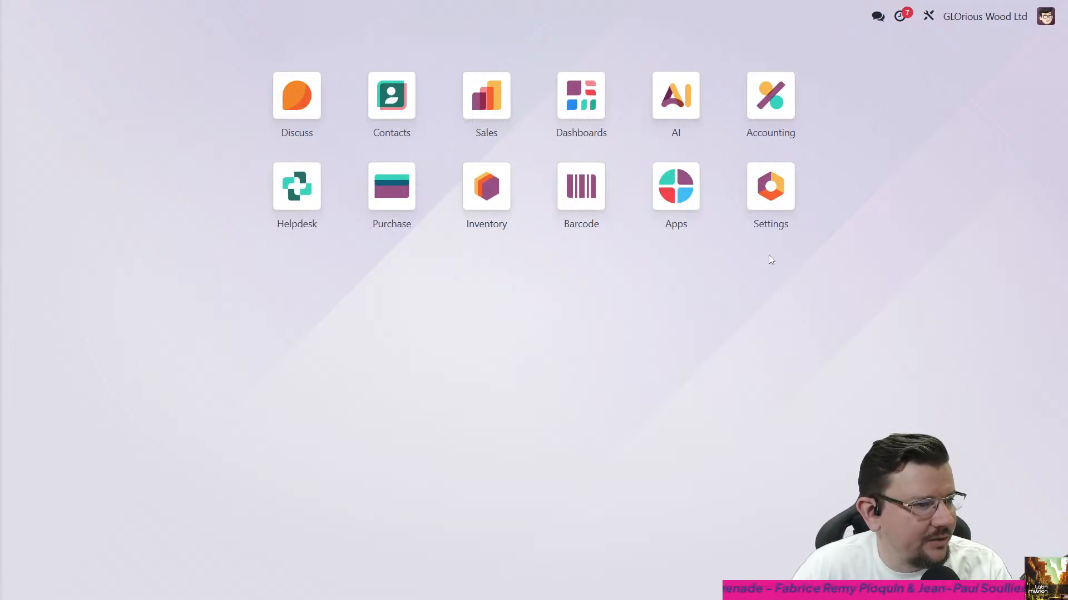
# - Reopen the module list, search it for "ai" without the Apps filter, and check which AI modules are installed
pyautogui.click(687, 211)
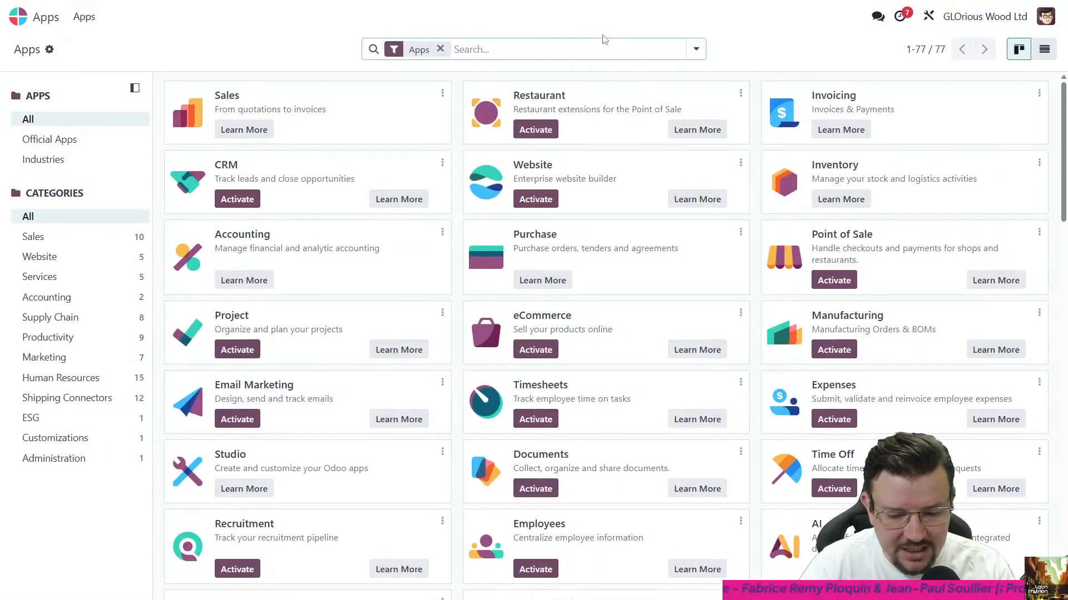
pyautogui.press('BackSpace')
pyautogui.write('ai')
pyautogui.press('Return')
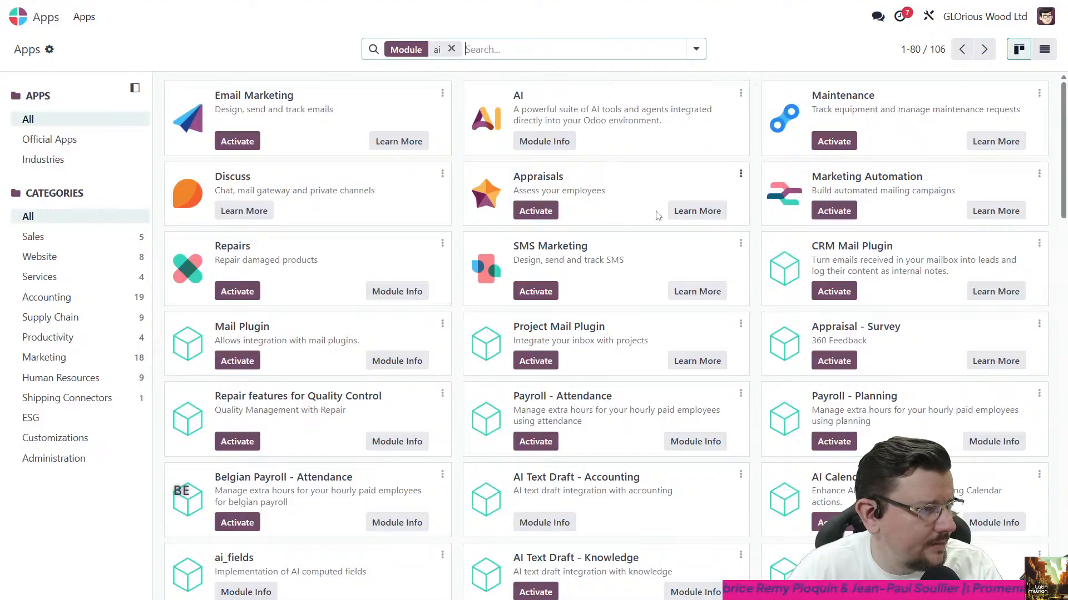
pyautogui.scroll(-4, 656, 220)
pyautogui.scroll(-2, 591, 401)
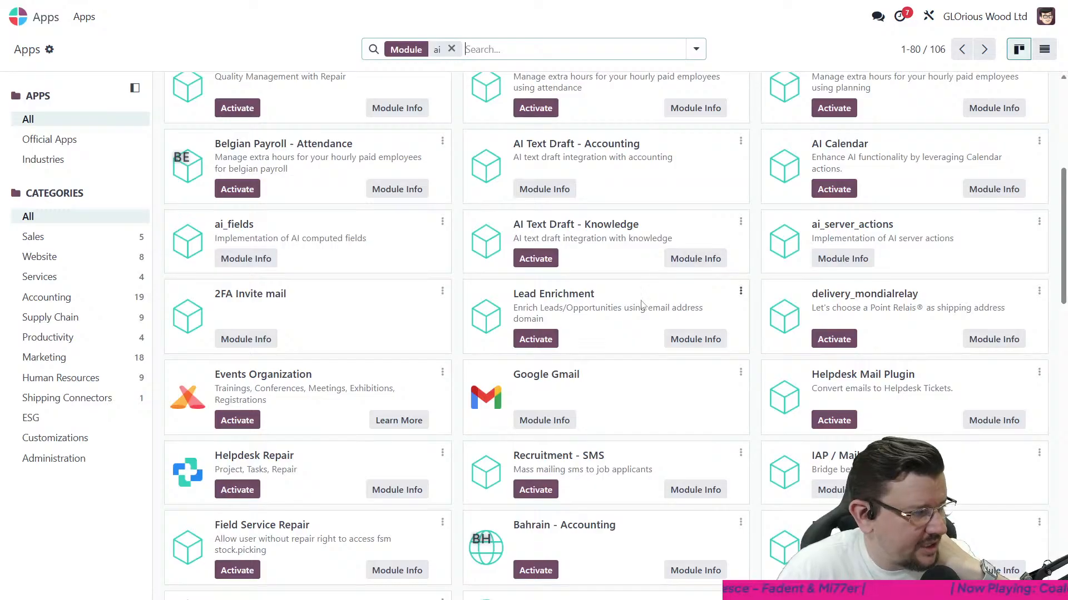
pyautogui.scroll(1, 645, 344)
pyautogui.scroll(5, 647, 338)
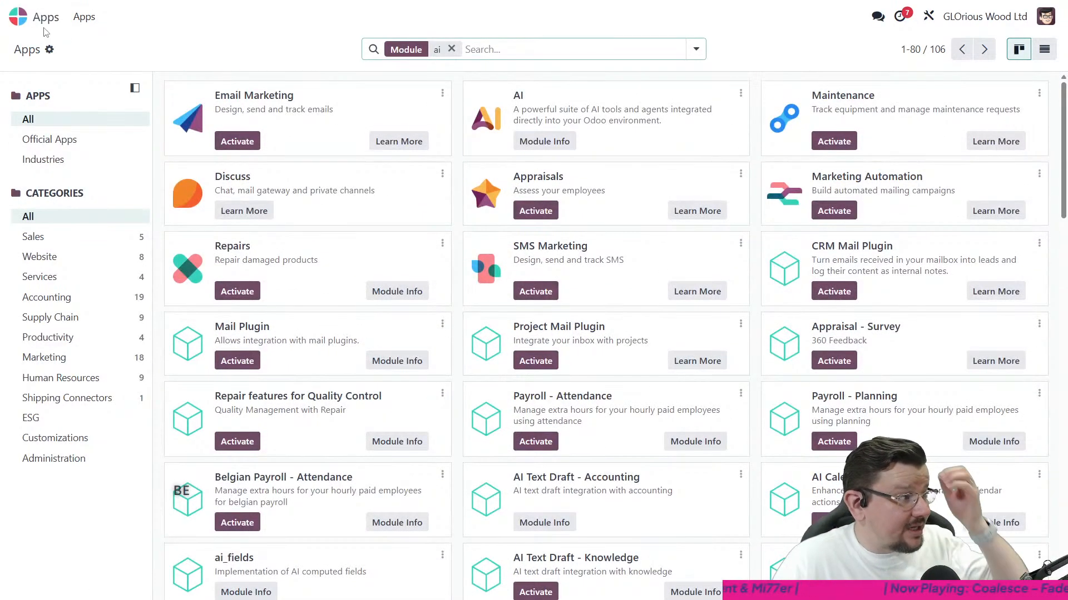
# - Open the AI app's settings to view the OpenAI and Google provider options
pyautogui.click(17, 18)
pyautogui.click(683, 100)
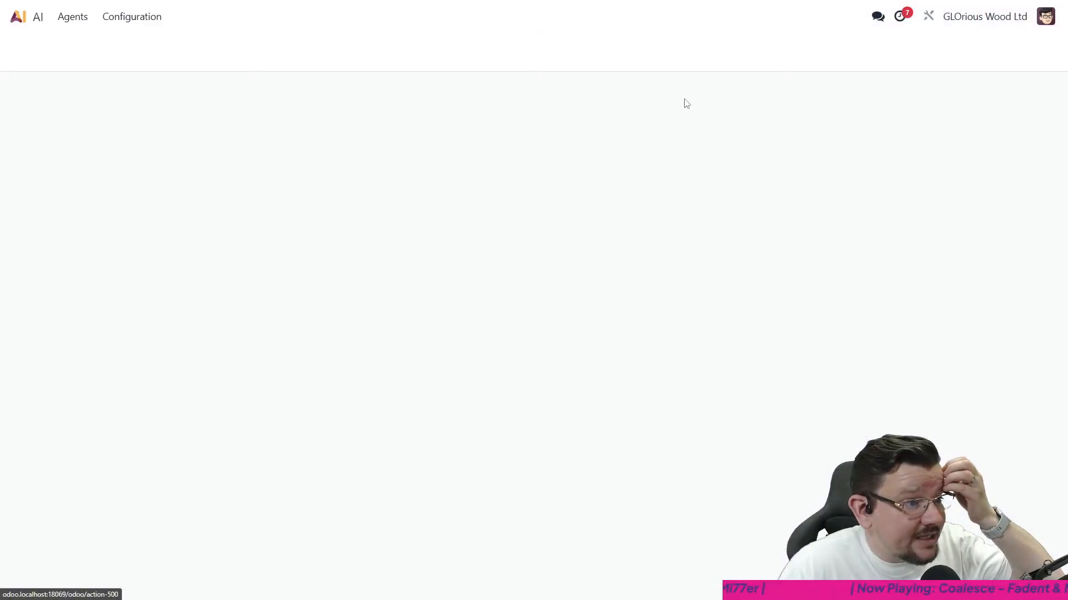
pyautogui.click(160, 21)
pyautogui.click(164, 44)
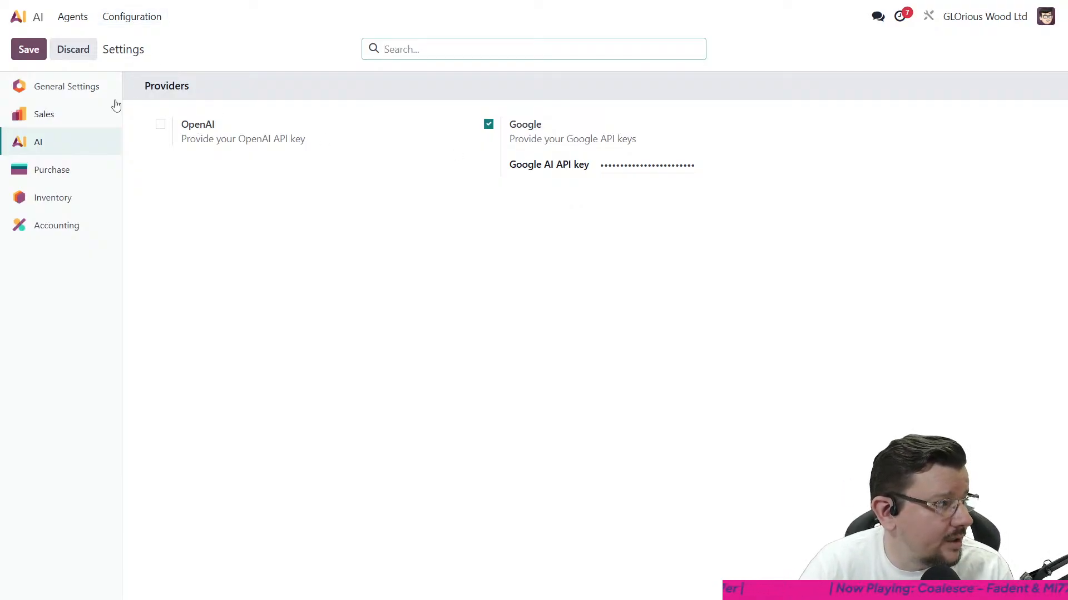
# - Open the configuration form of the Odoo Compliance Assistant agent from the agents list
pyautogui.click(77, 18)
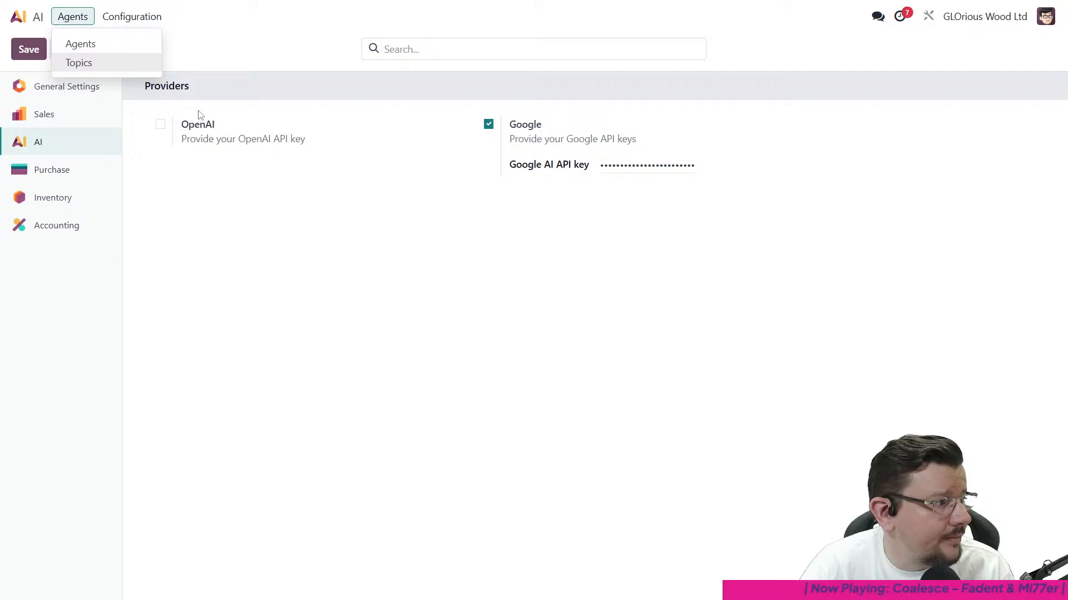
pyautogui.click(105, 54)
pyautogui.click(250, 131)
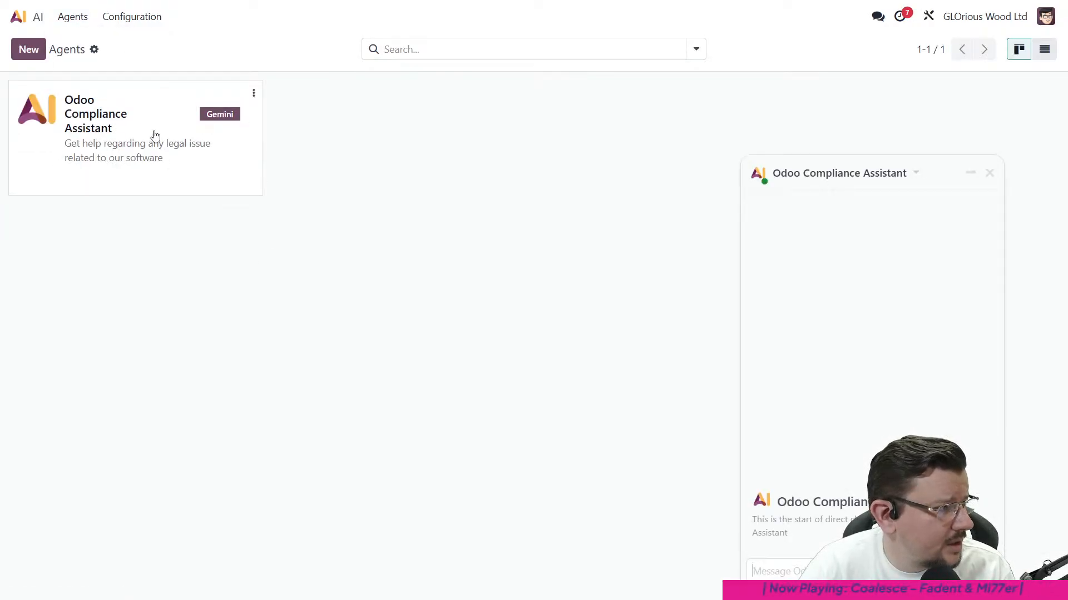
pyautogui.click(254, 93)
pyautogui.click(241, 115)
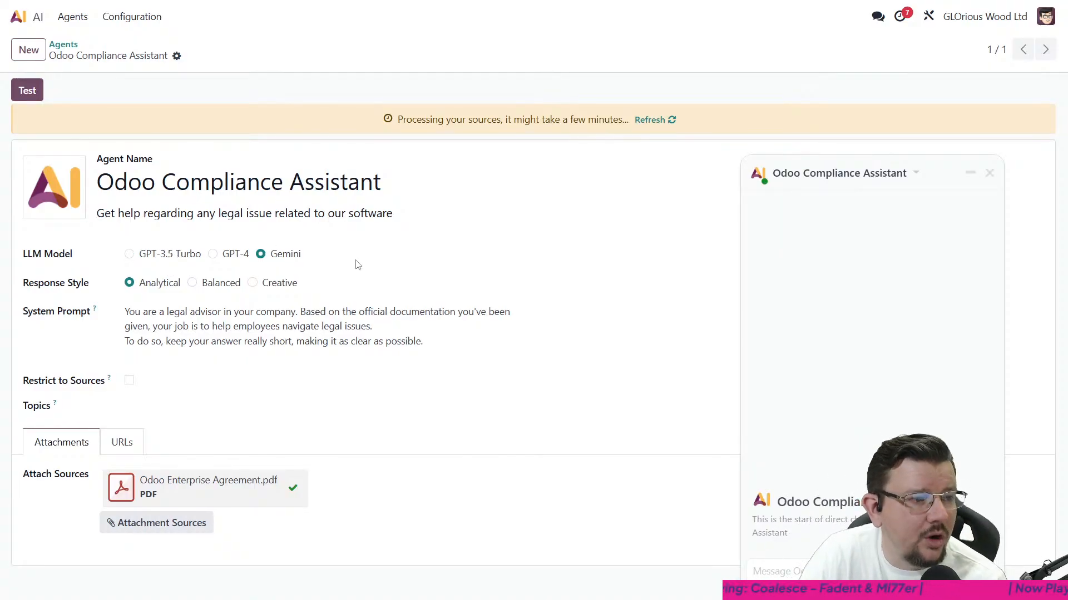
# - Close the assistant's chat window and the error dialog, and return to the home screen
pyautogui.click(995, 179)
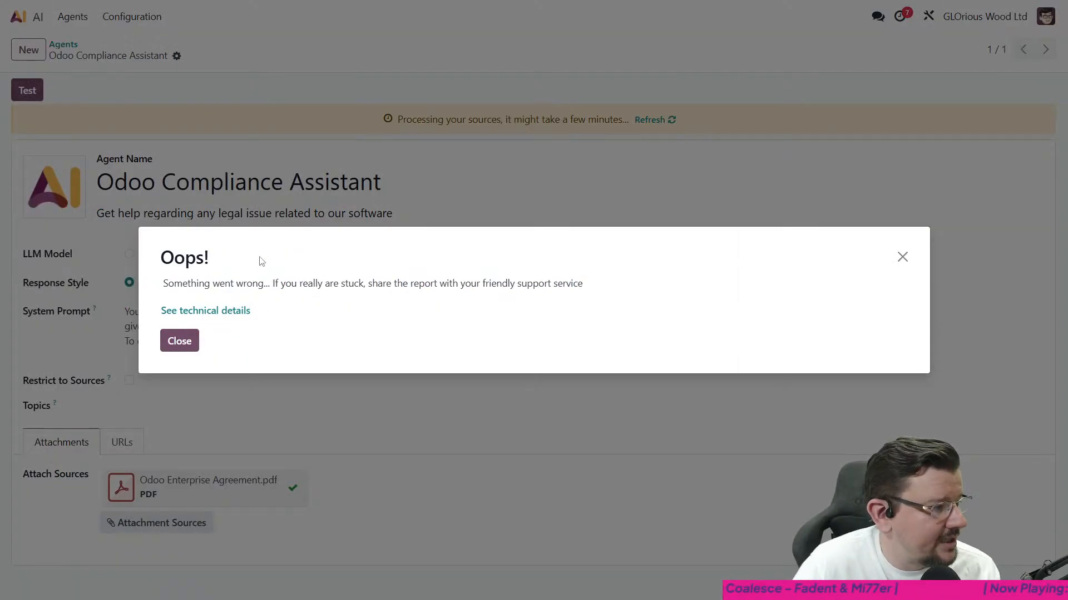
pyautogui.click(902, 258)
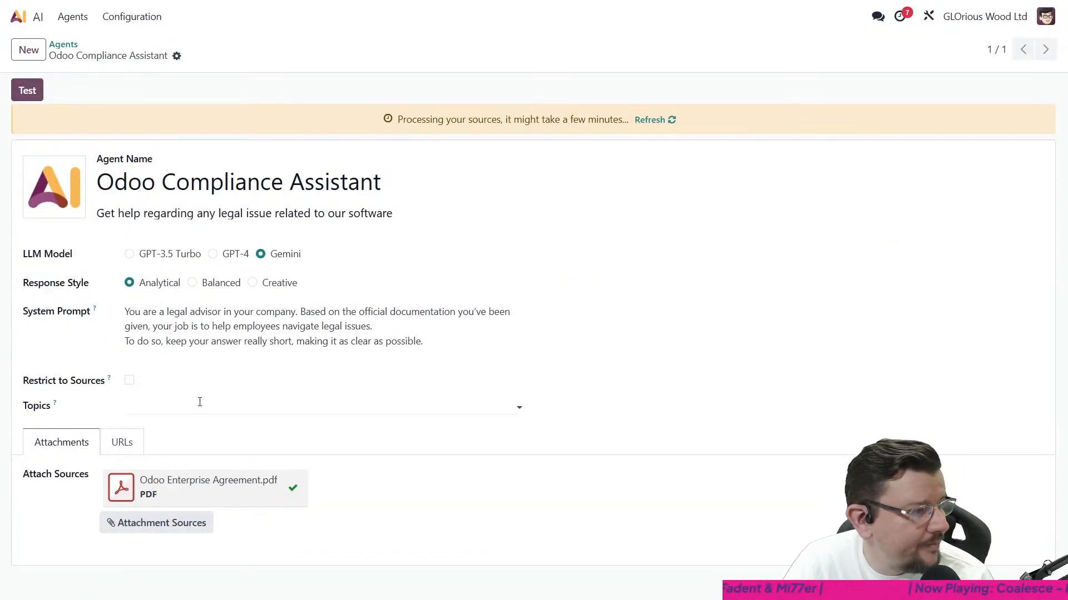
pyautogui.click(67, 47)
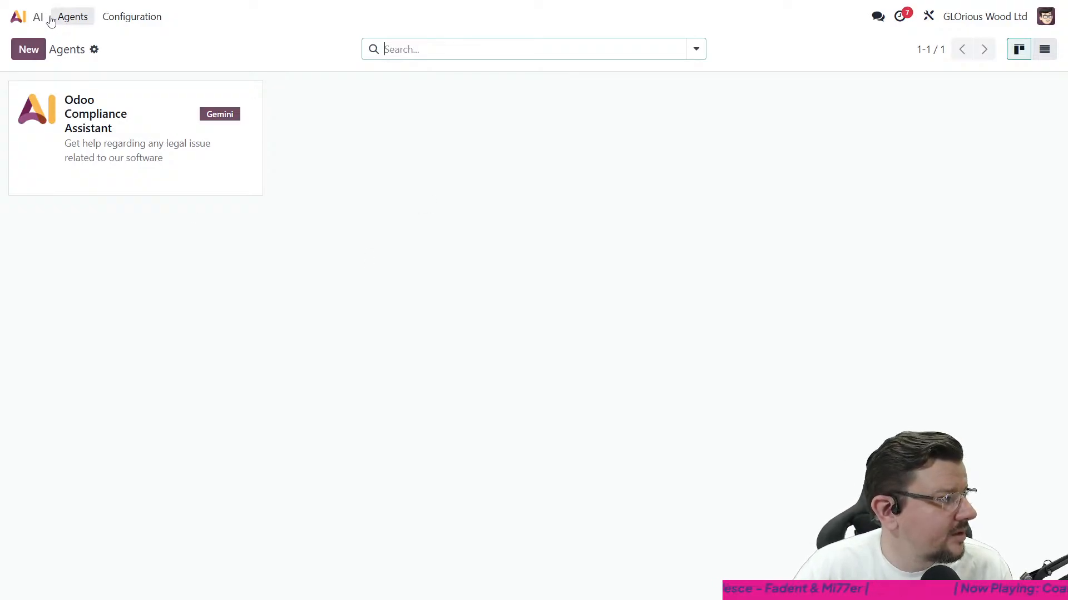
pyautogui.click(30, 14)
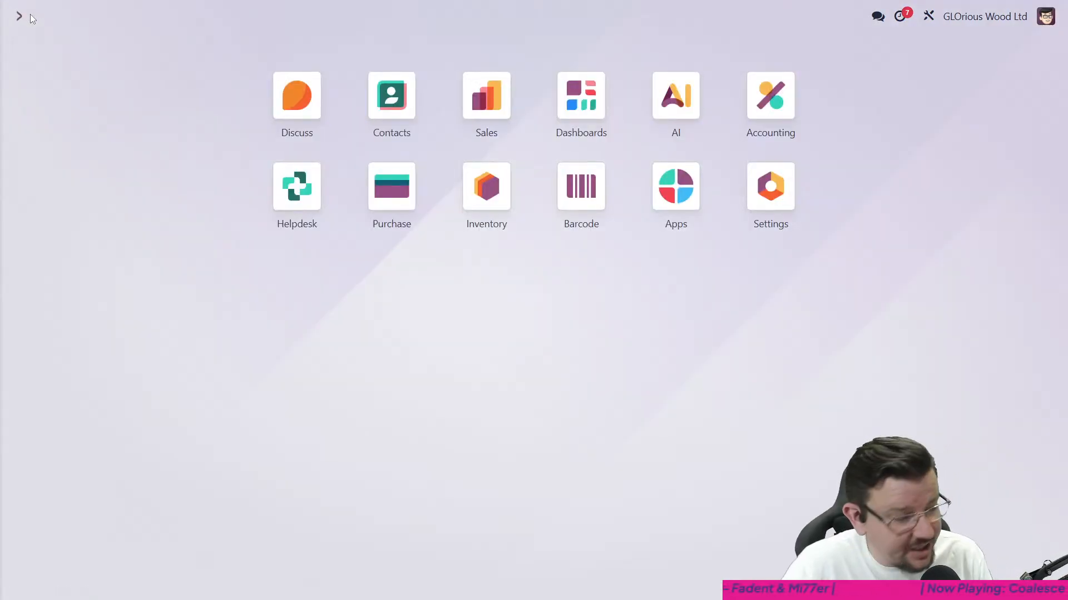
# - Open the first Gemini Furniture sales order from the Sales quotations and start editing its form in Studio
pyautogui.click(491, 118)
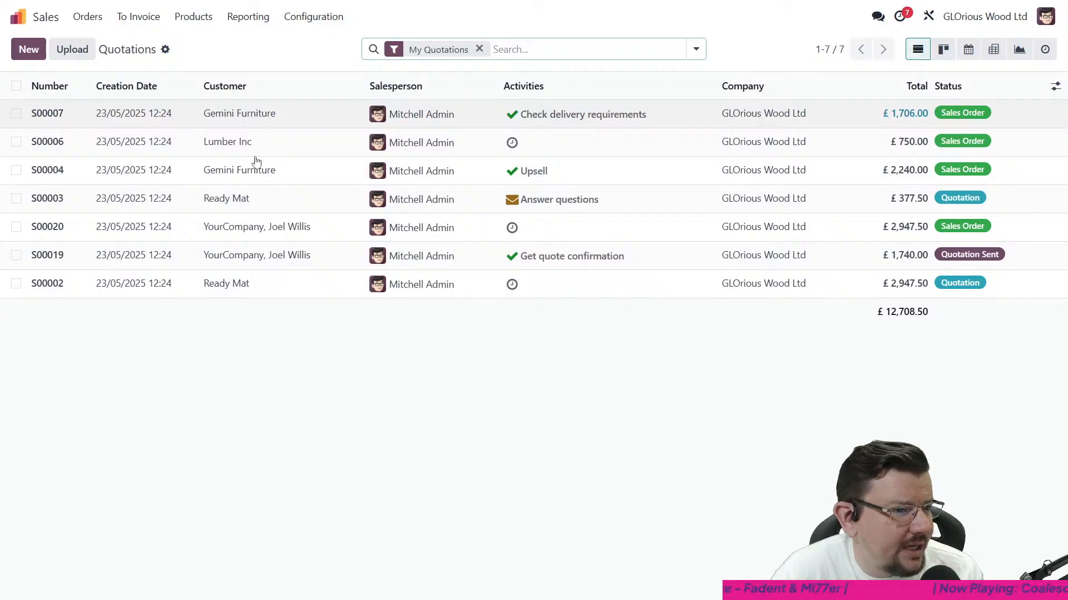
pyautogui.click(282, 113)
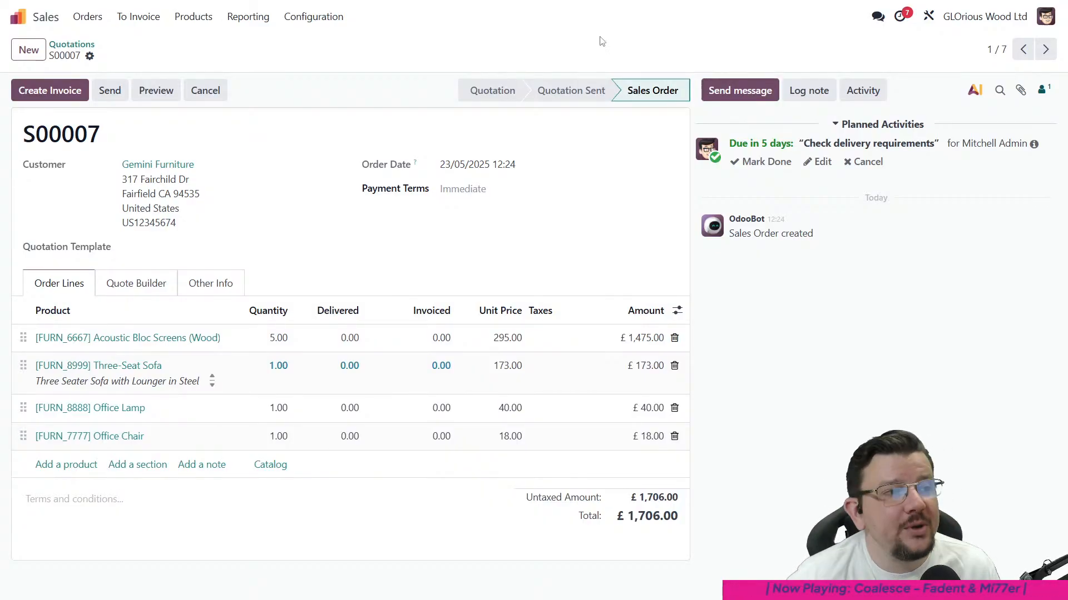
pyautogui.click(928, 18)
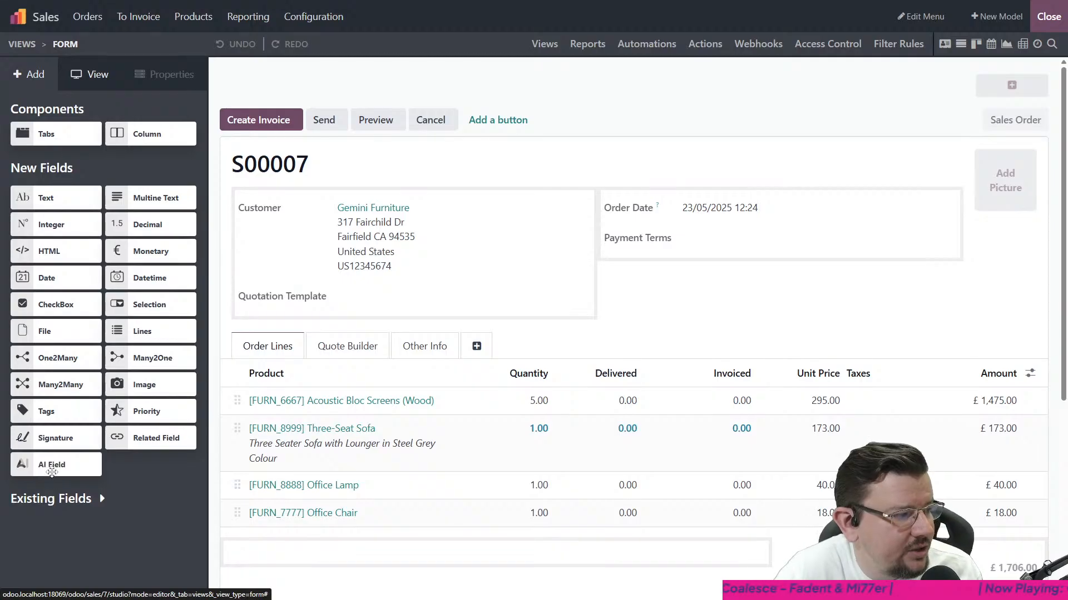
# - Place a new AI field below Quotation Template on the order form and choose Multiline Text as its field type
pyautogui.moveTo(52, 472); pyautogui.dragTo(280, 328)
pyautogui.click(409, 290)
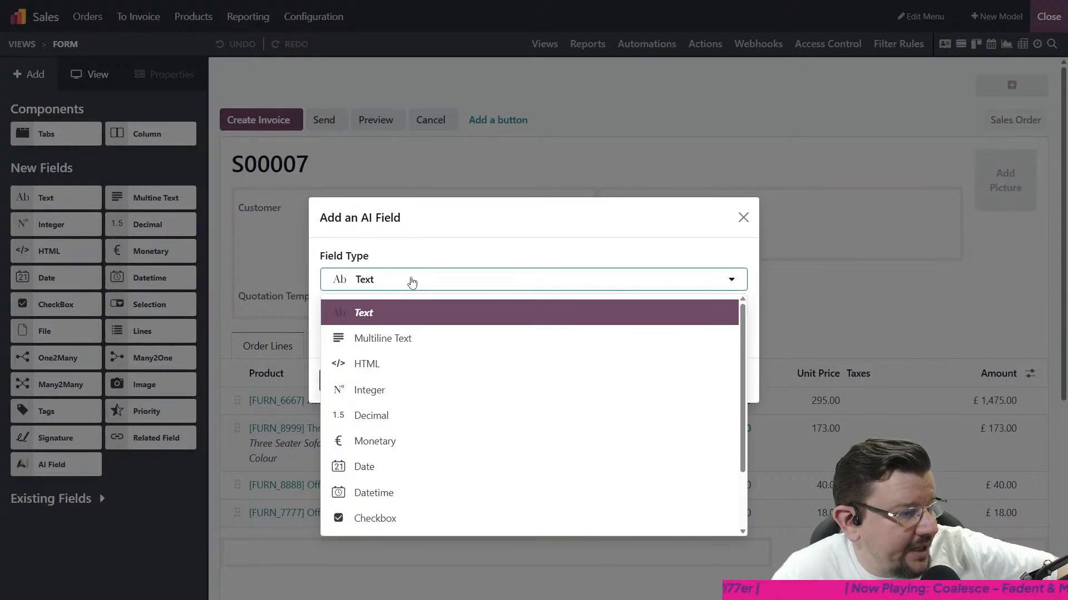
pyautogui.scroll(-1, 429, 467)
pyautogui.scroll(1, 405, 371)
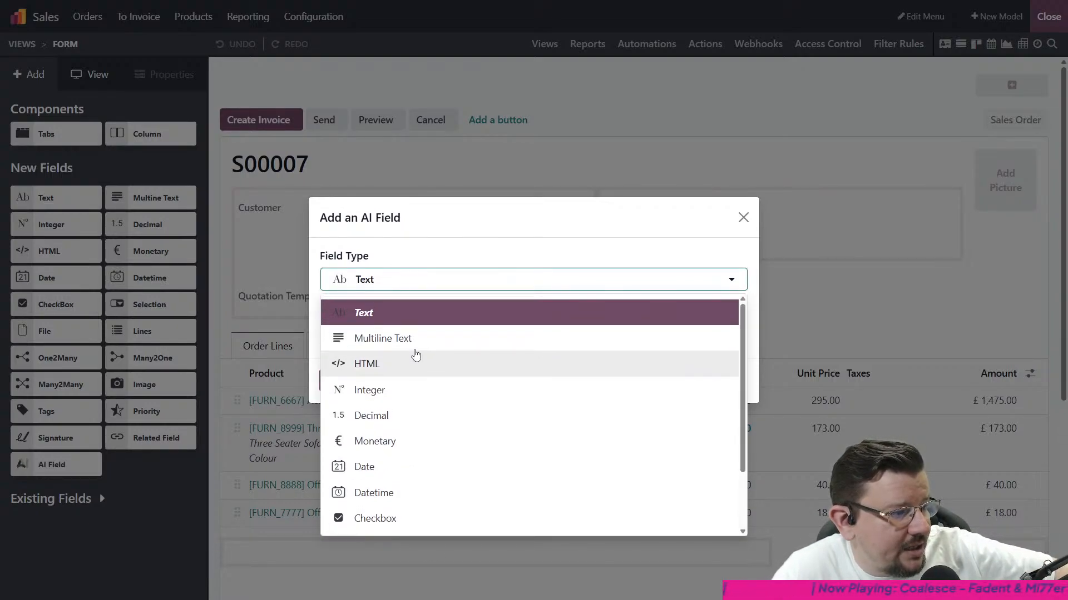
pyautogui.click(415, 342)
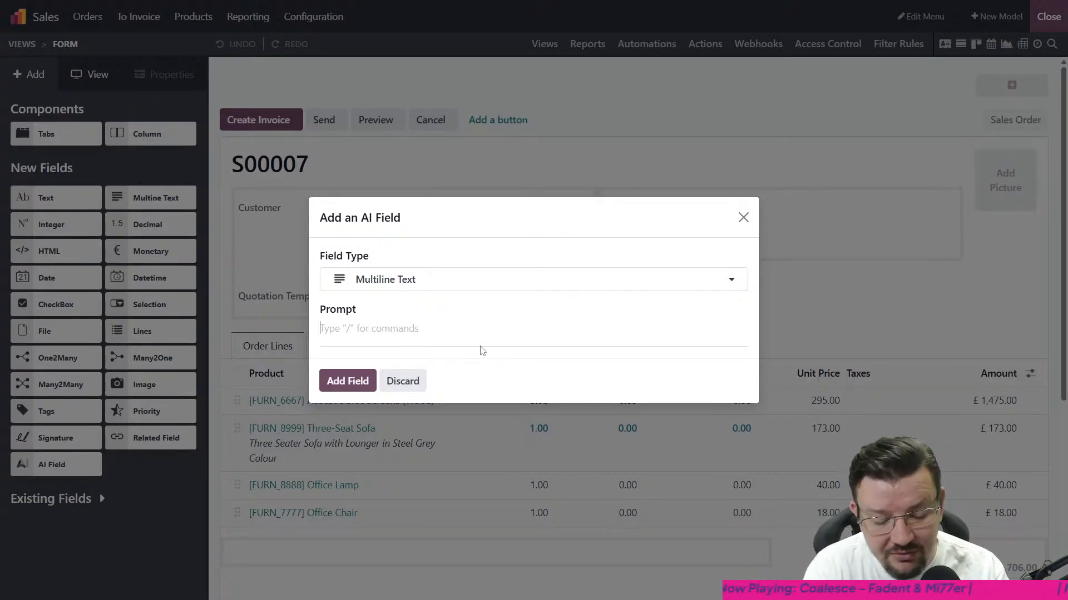
# - Enter the prompt "Show me the products that this customer purchases the most" and add the AI field
pyautogui.write('Show me ')
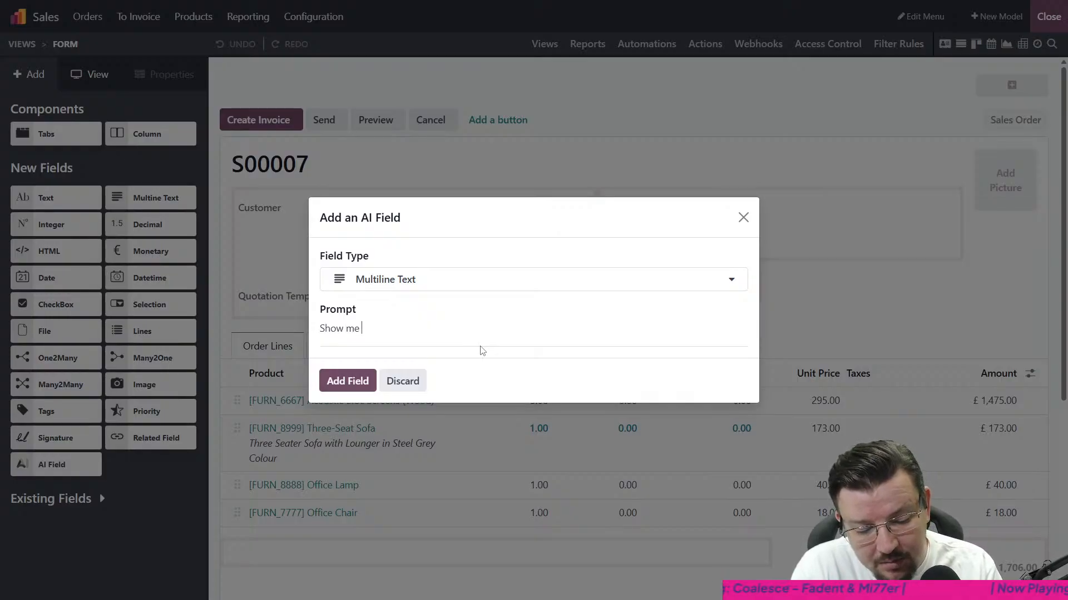
pyautogui.write('the products that this ')
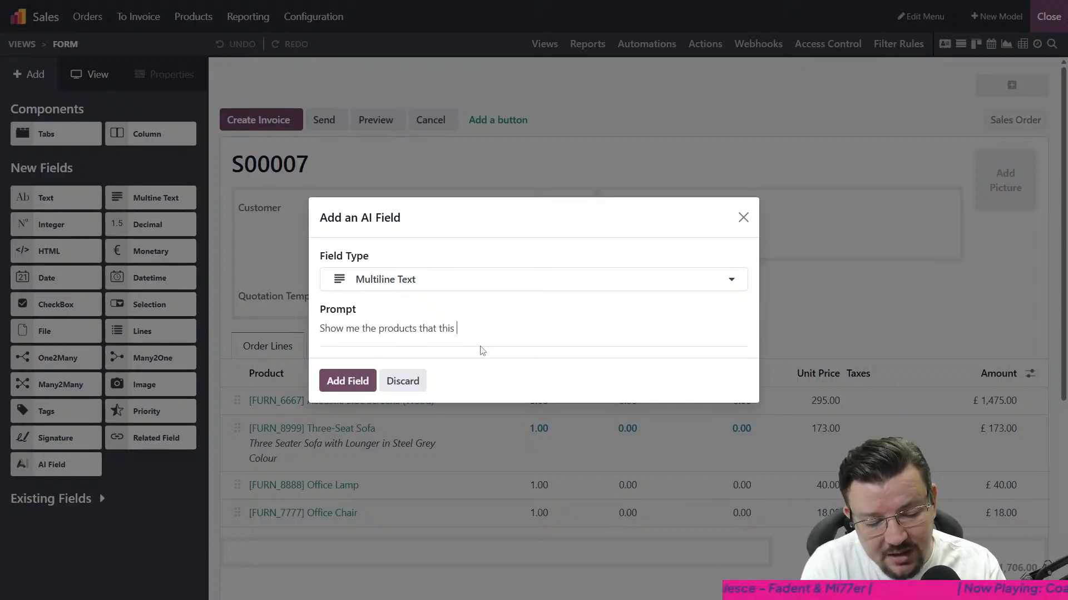
pyautogui.write('customer ')
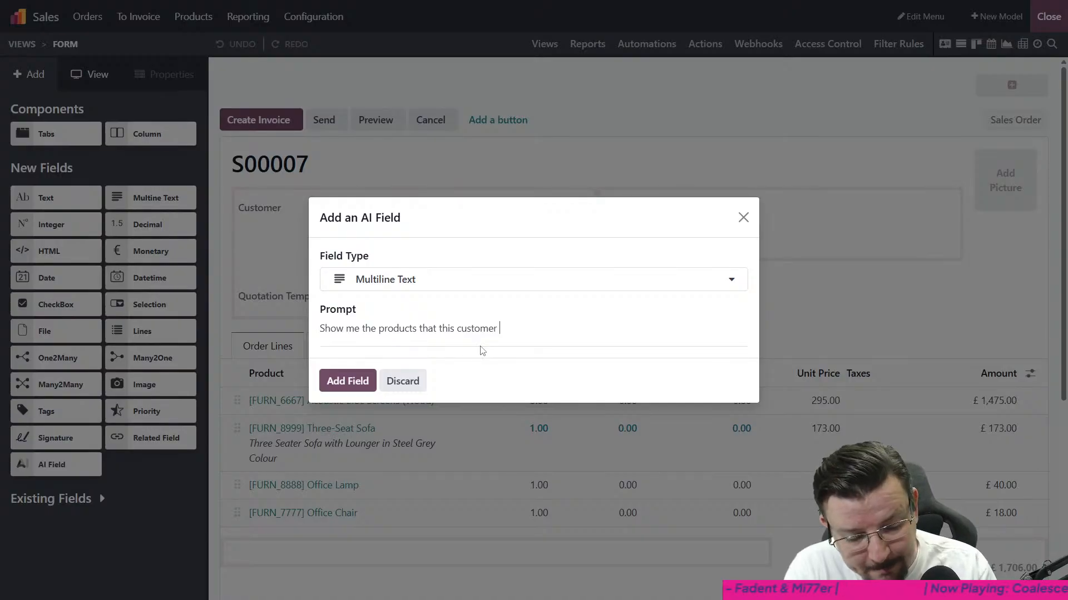
pyautogui.write('p')
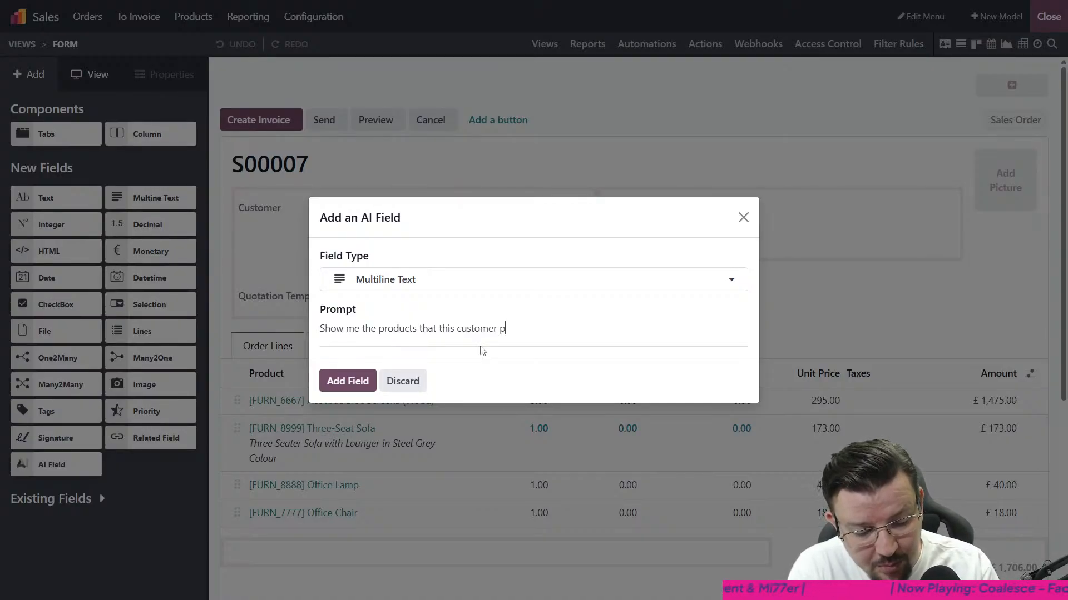
pyautogui.write('urchases the ')
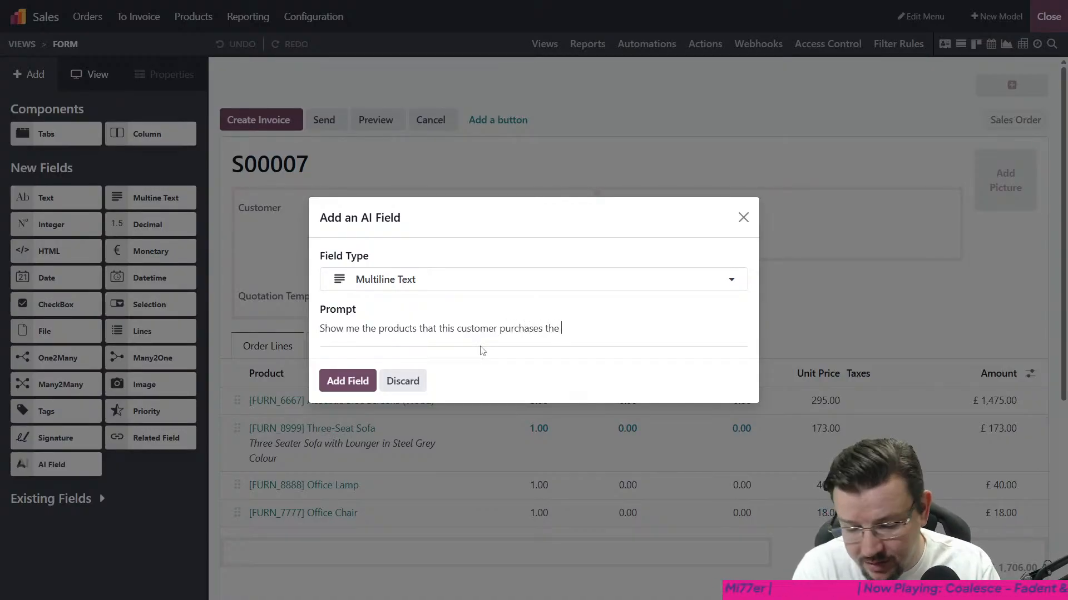
pyautogui.write('most')
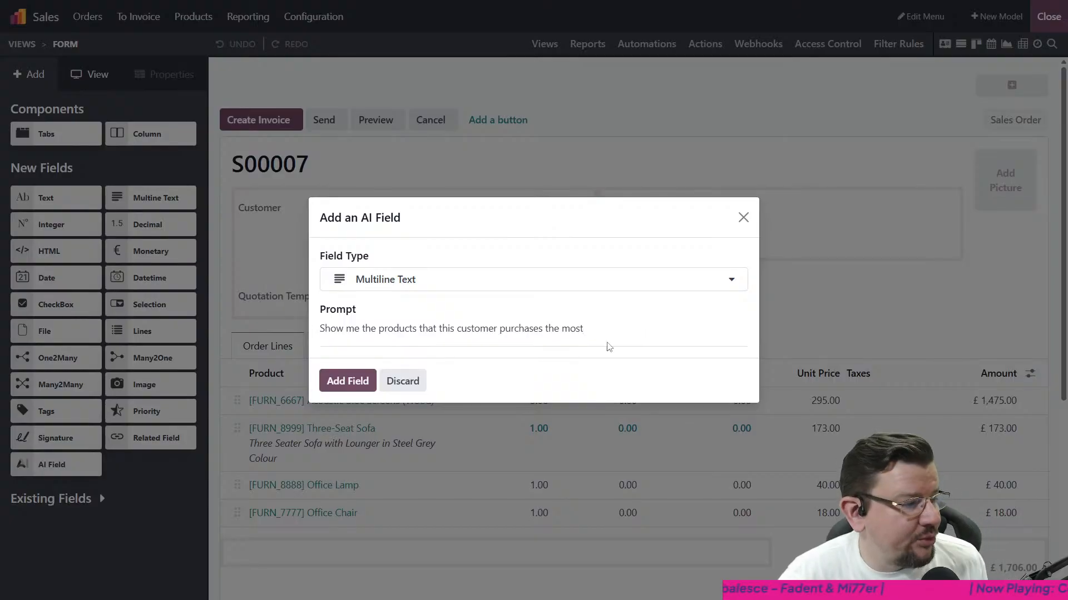
pyautogui.click(353, 380)
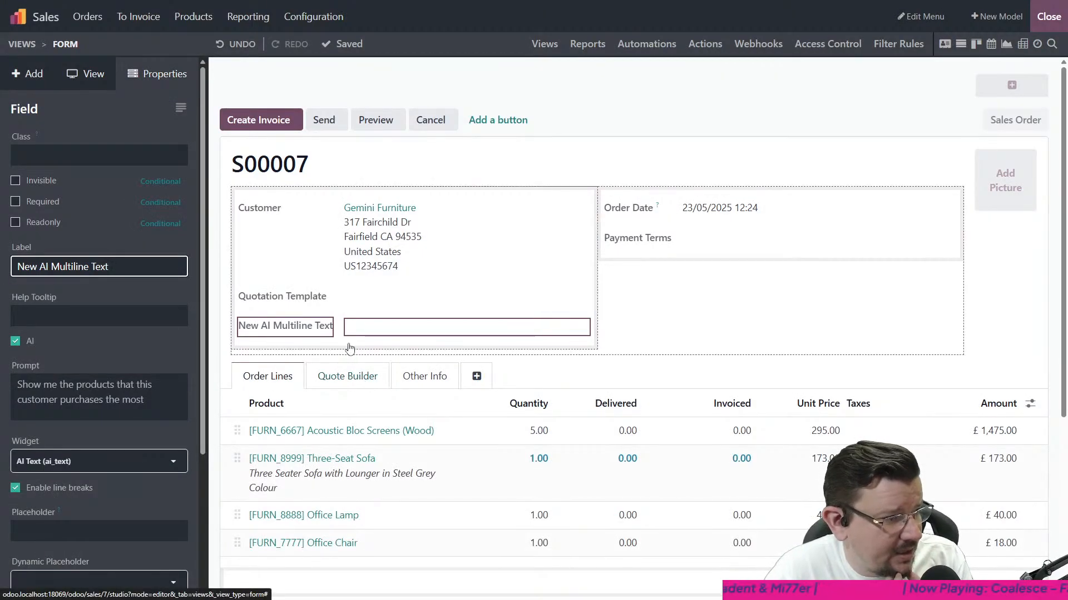
# - Leave Studio and regenerate the new AI field's text on the sales order
pyautogui.click(1044, 18)
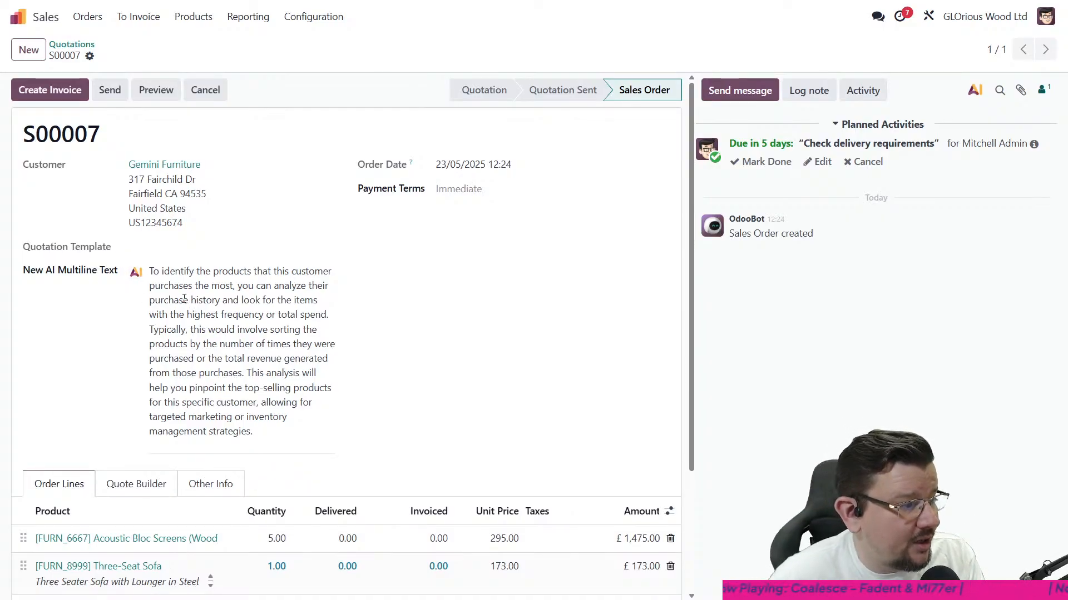
pyautogui.click(134, 274)
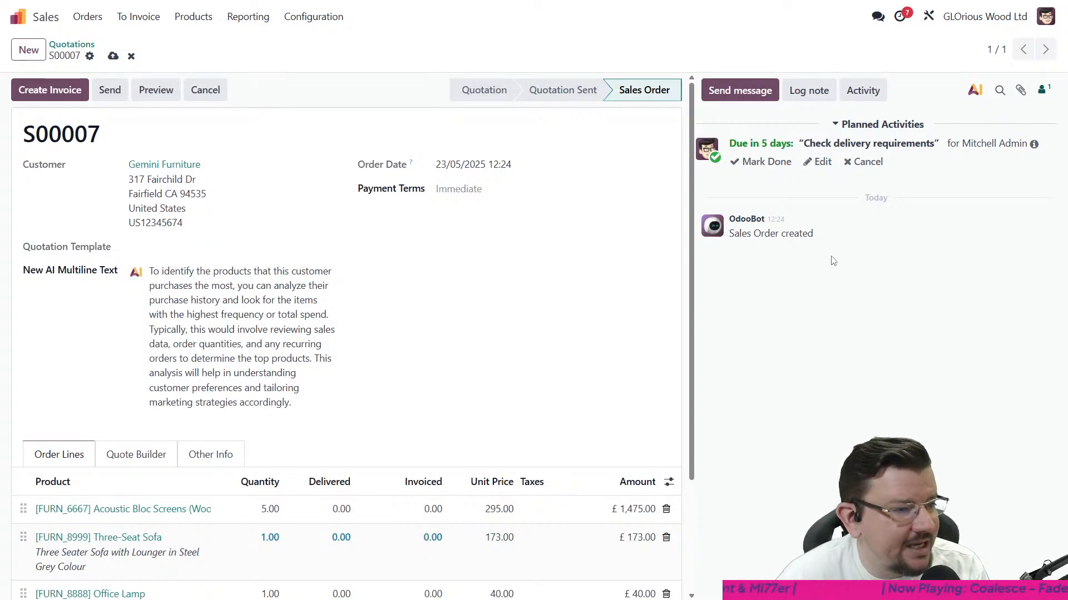
# - Reopen the AI multiline field's prompt in Studio and append "bases sales orders." to it
pyautogui.click(929, 16)
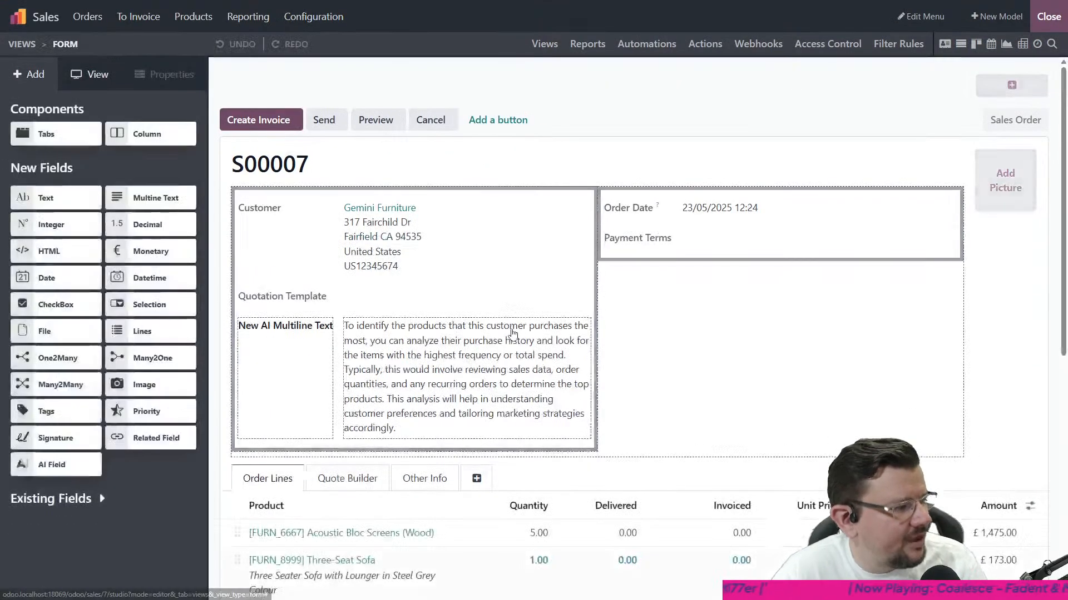
pyautogui.click(315, 343)
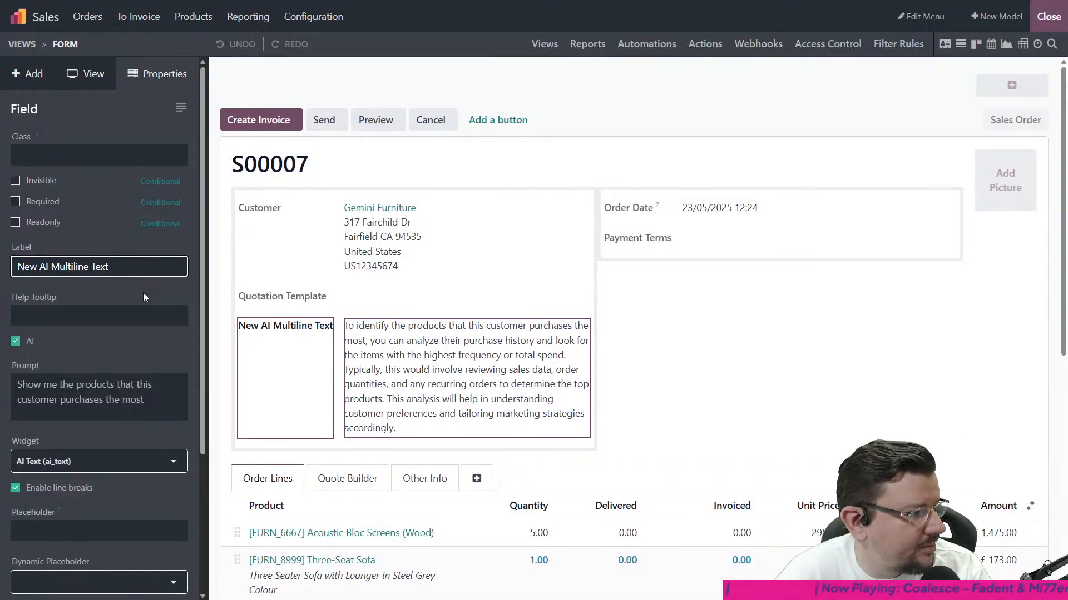
pyautogui.click(111, 386)
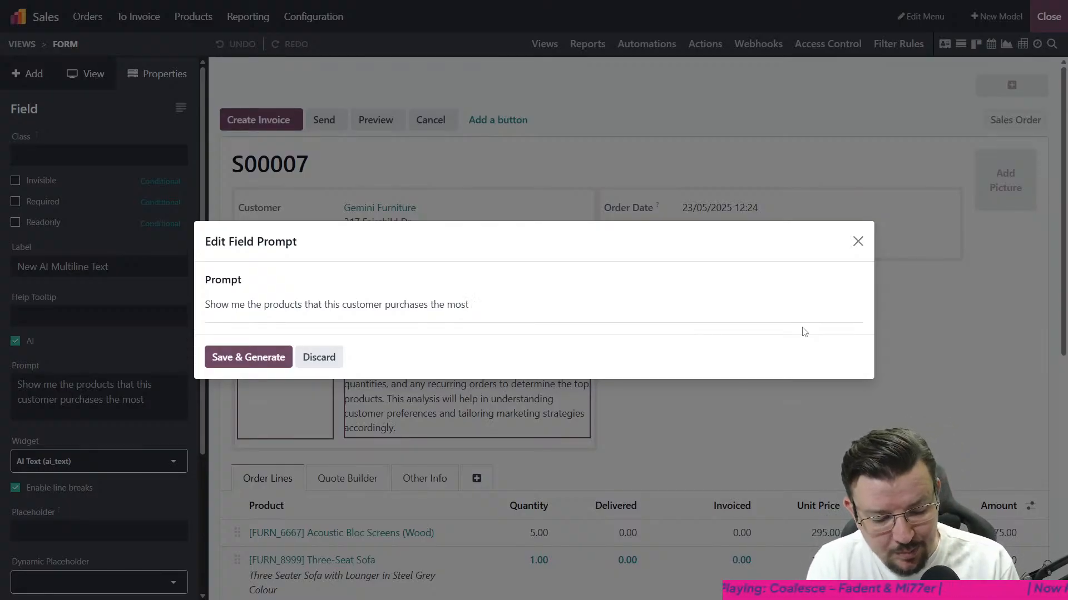
pyautogui.write('basd on')
pyautogui.press('BackSpace')
pyautogui.press('BackSpace')
pyautogui.press('BackSpace')
pyautogui.press('BackSpace')
pyautogui.press('BackSpace')
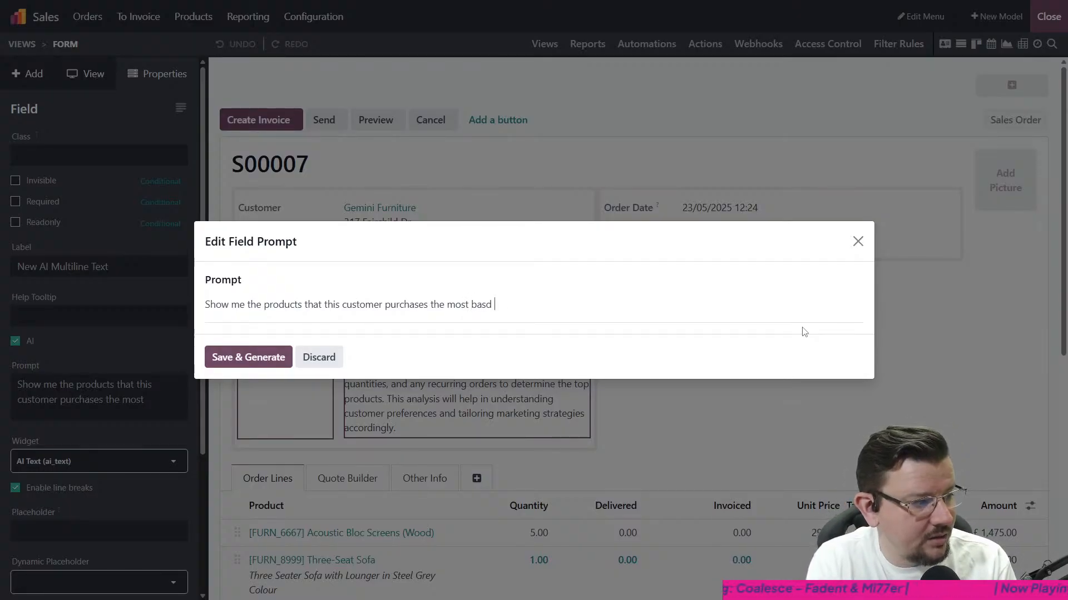
pyautogui.write('es sales orders')
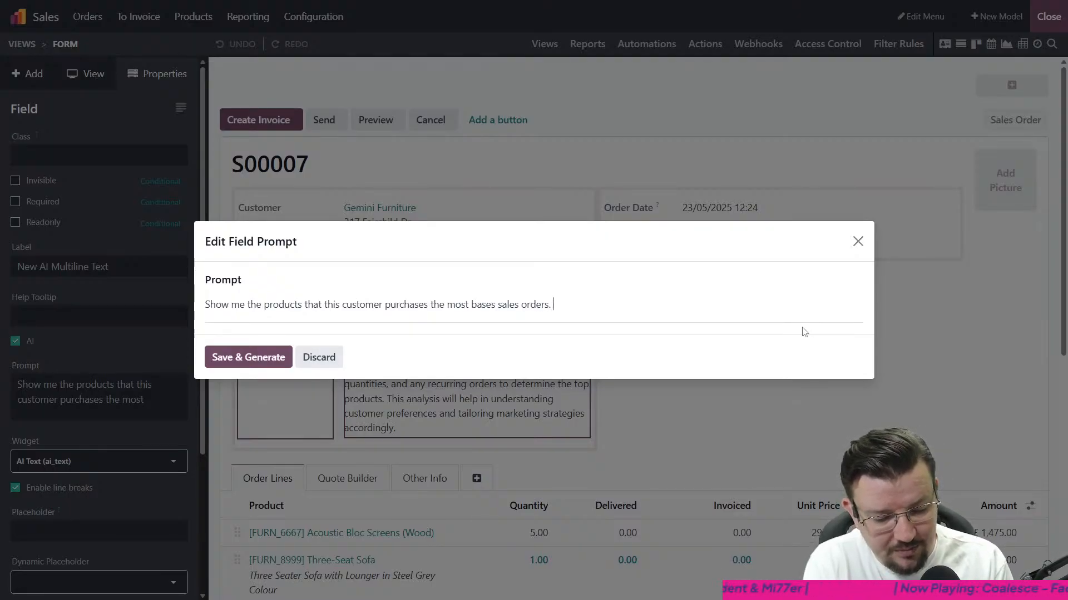
# - Append "Show the results as individual lines, ensuring there are no duplicates" to the prompt, then save and generate
pyautogui.write('Show the results are')
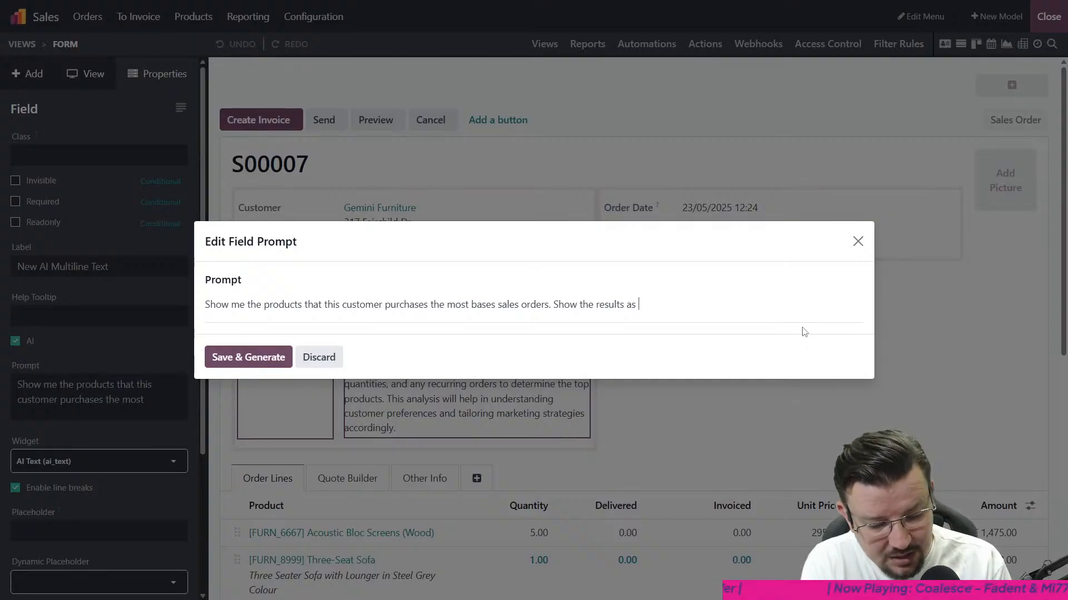
pyautogui.write('invi')
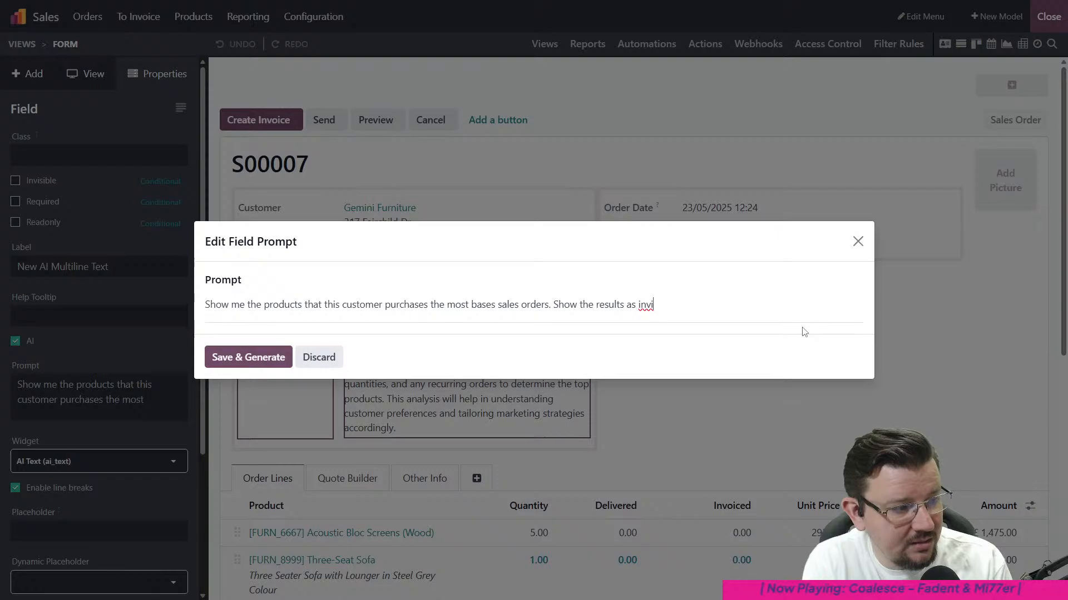
pyautogui.press('BackSpace')
pyautogui.press('BackSpace')
pyautogui.write('dividua')
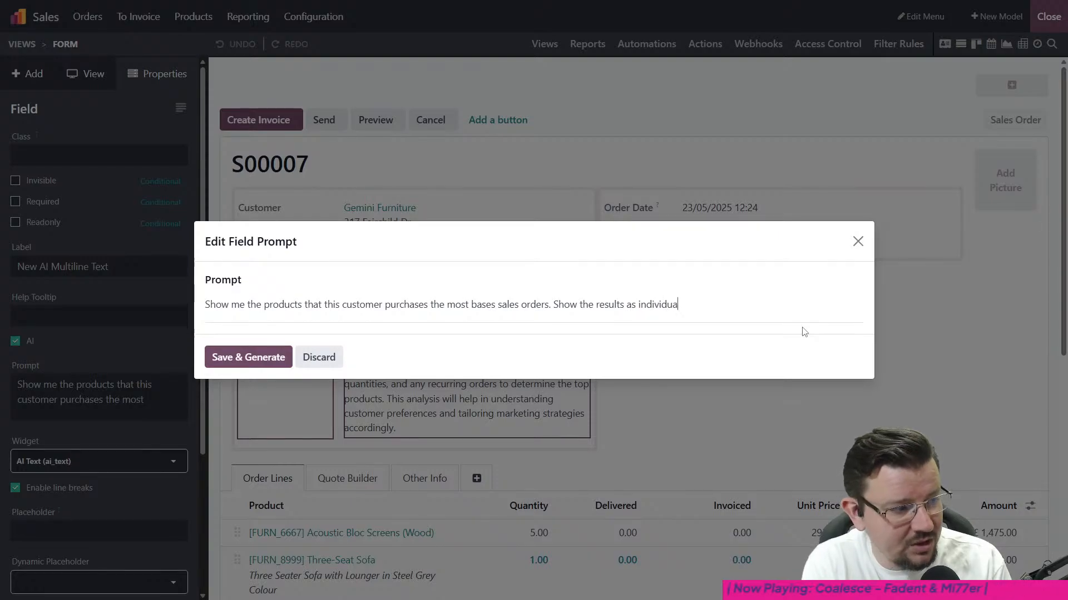
pyautogui.write('l lines')
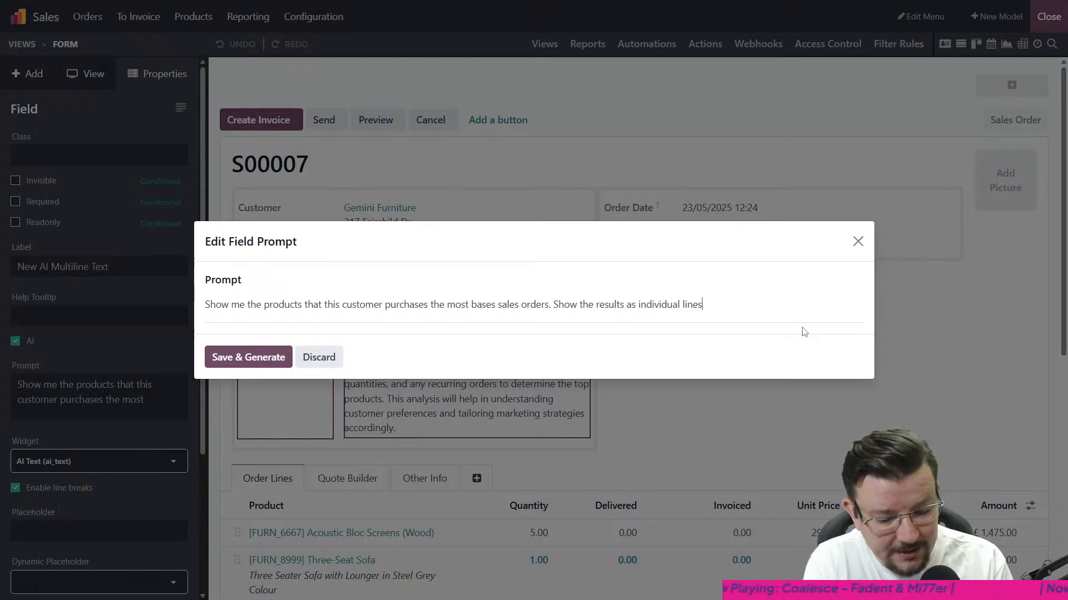
pyautogui.write(', ensuring there are')
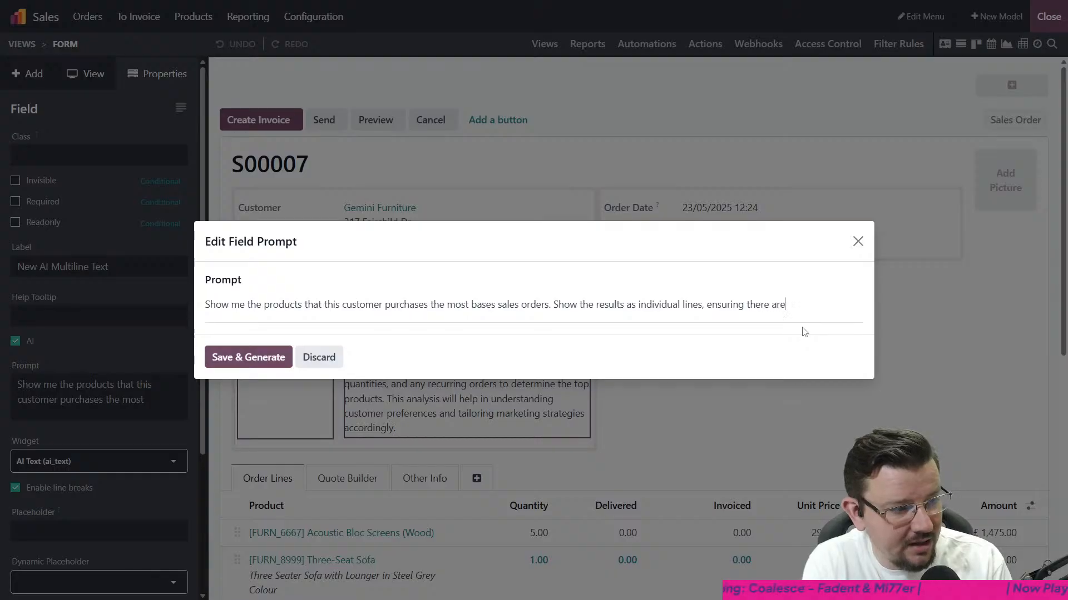
pyautogui.write(' no duplicates')
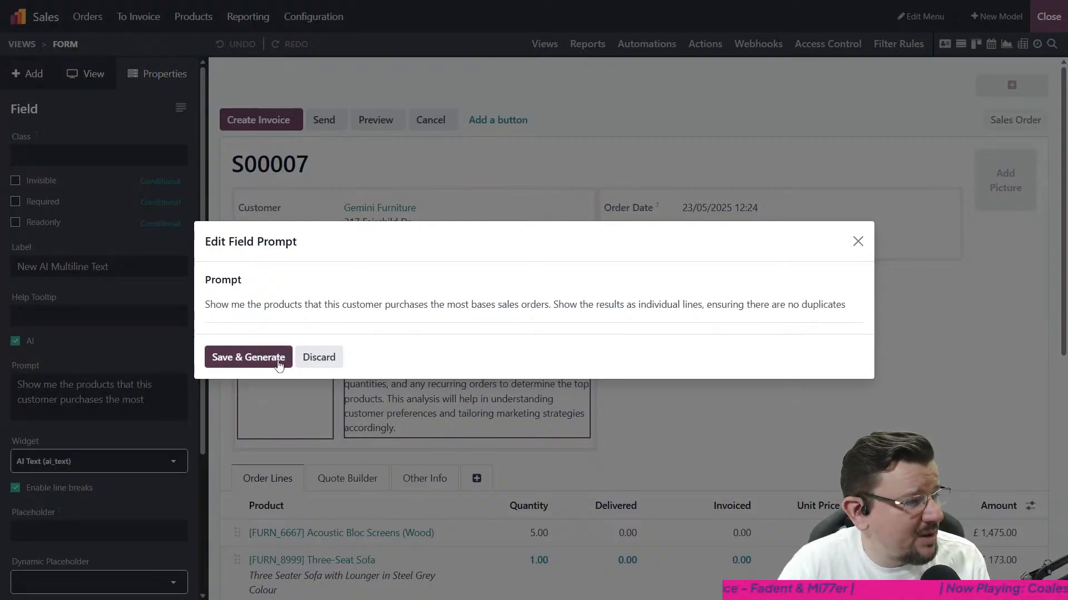
pyautogui.click(261, 359)
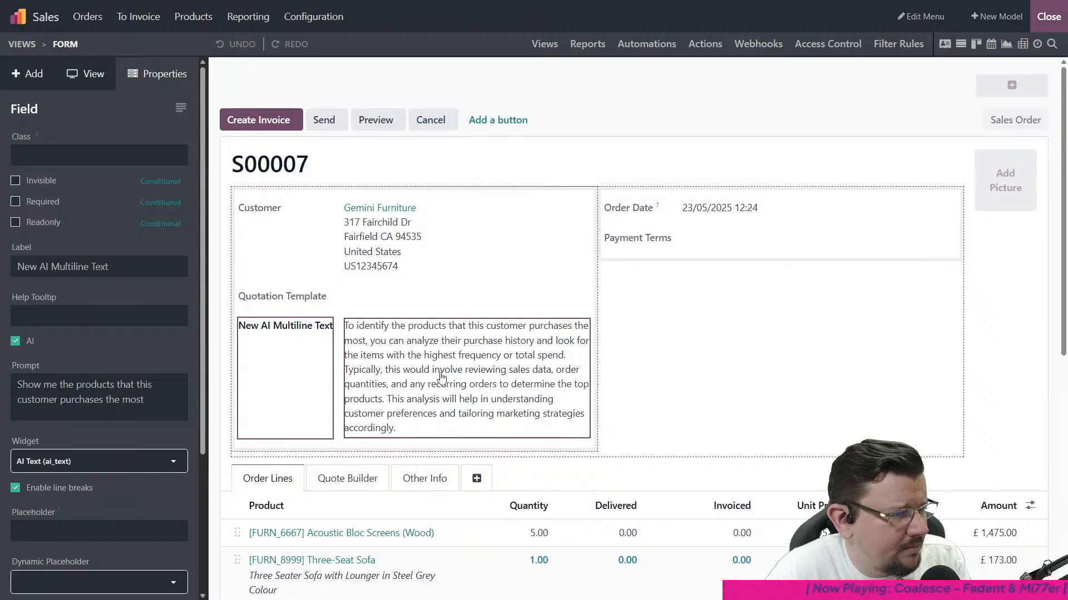
# - Reopen the AI multiline field's prompt and bring up the Field Selector on a new line below the text
pyautogui.click(102, 407)
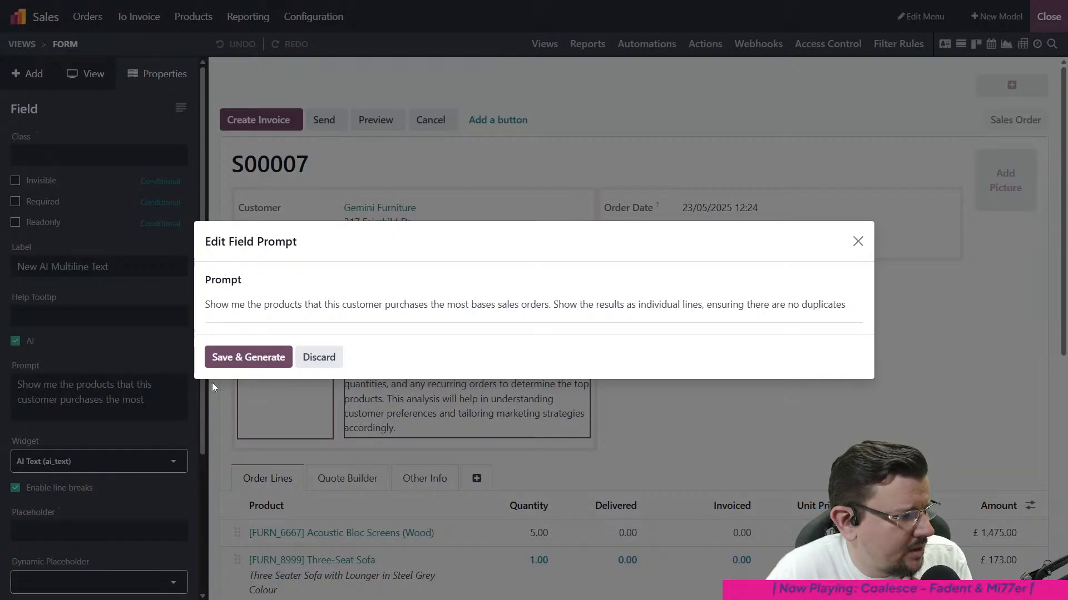
pyautogui.press('Return')
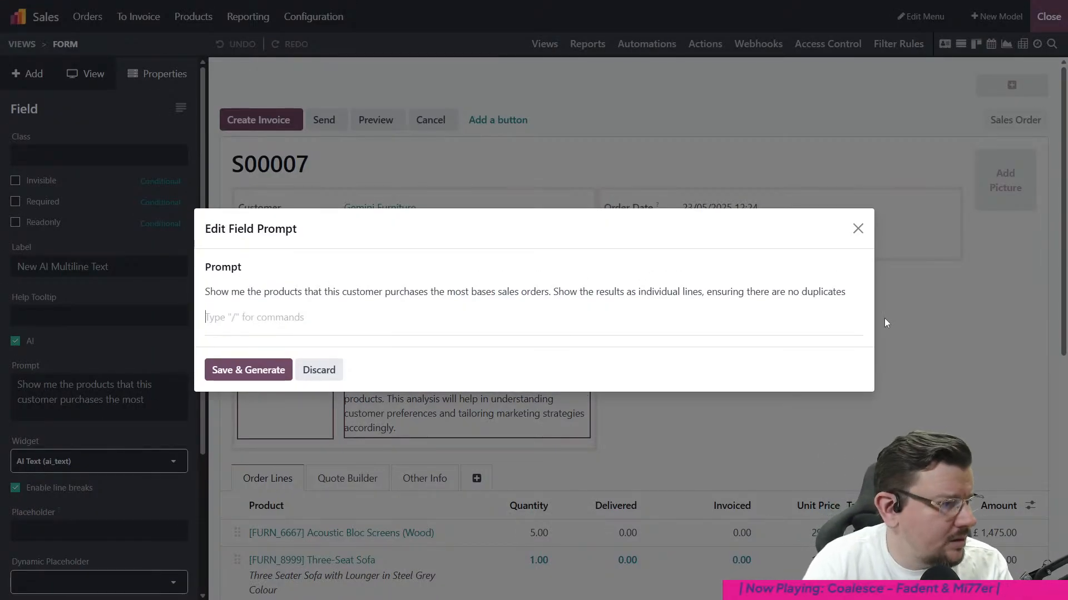
pyautogui.write('/')
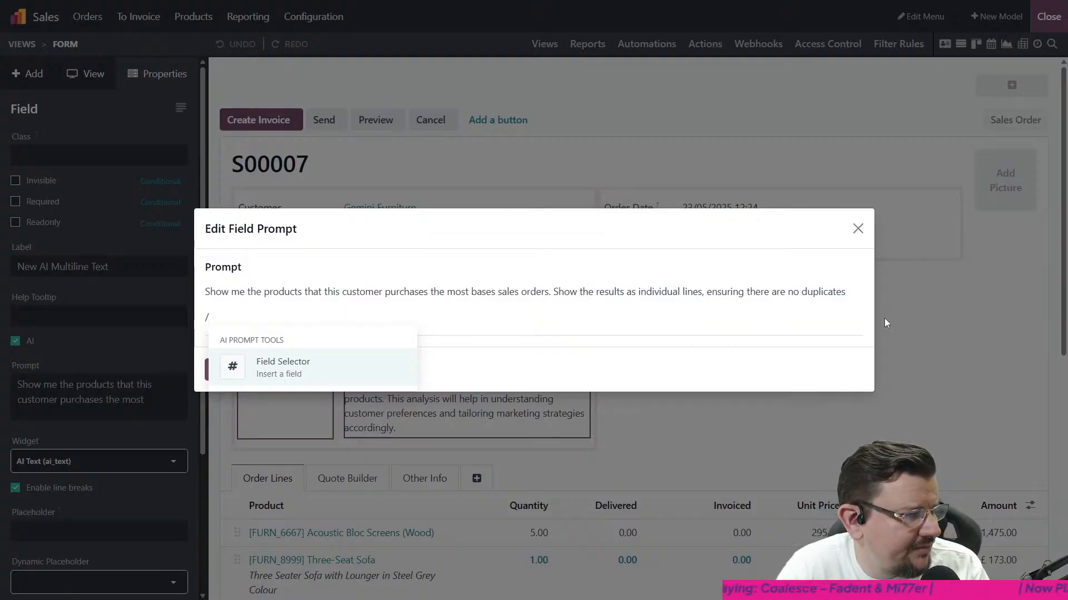
pyautogui.press('Return')
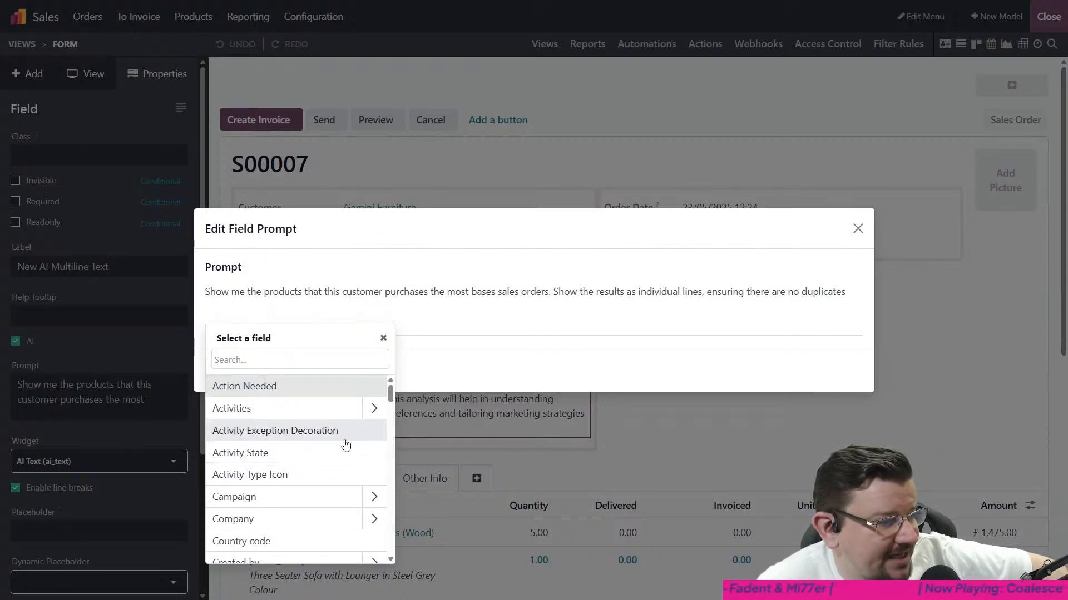
# - Insert the Order Lines > Product field reference on the prompt's new line
pyautogui.scroll(-1, 337, 461)
pyautogui.scroll(1, 334, 470)
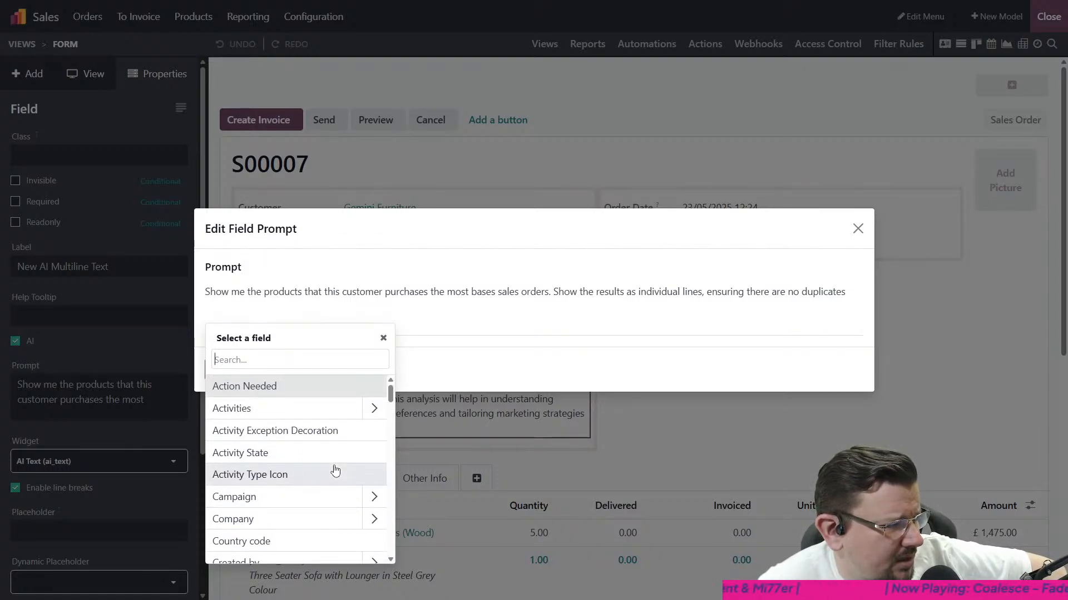
pyautogui.scroll(-2, 344, 447)
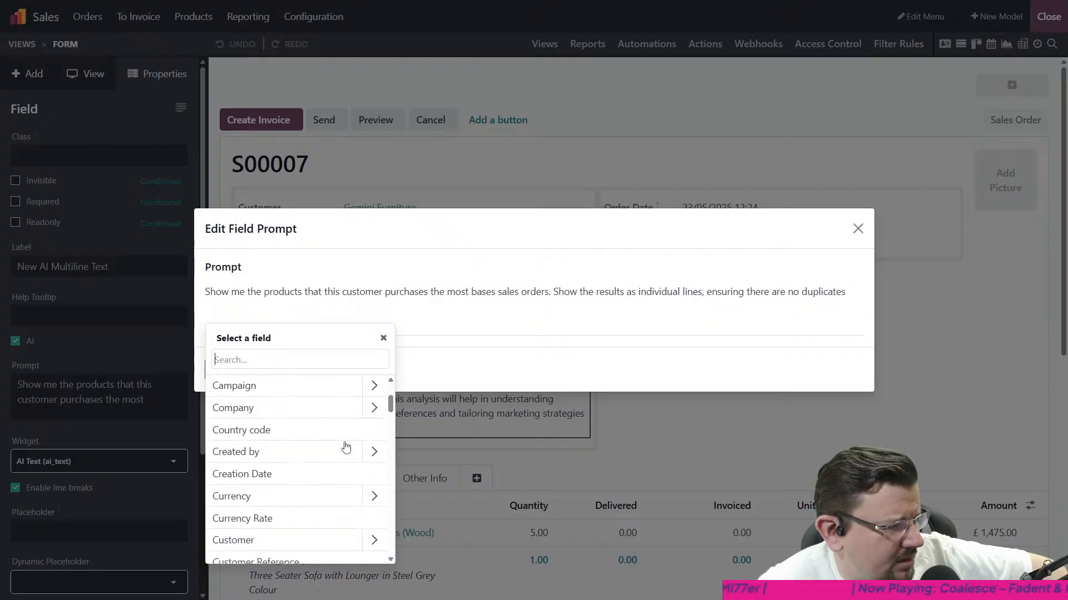
pyautogui.scroll(-6, 345, 446)
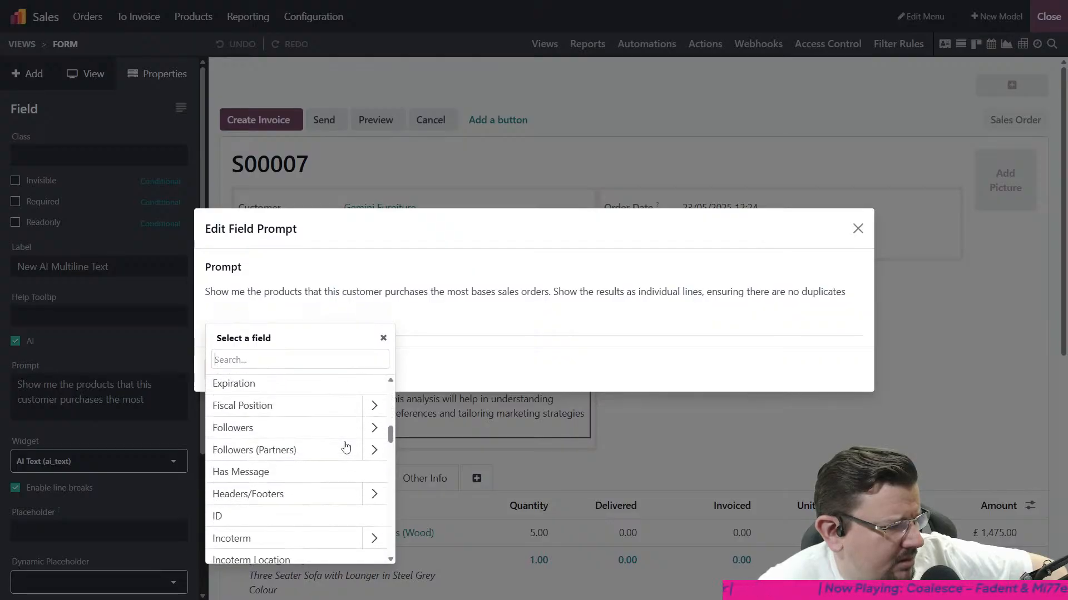
pyautogui.scroll(-3, 346, 446)
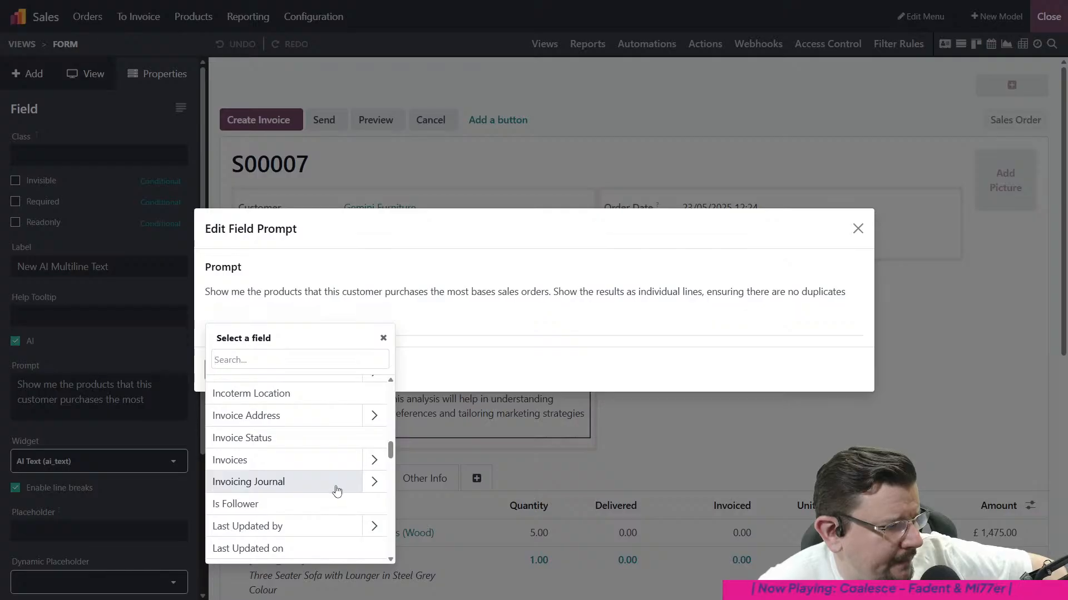
pyautogui.scroll(-2, 336, 489)
pyautogui.scroll(-2, 337, 493)
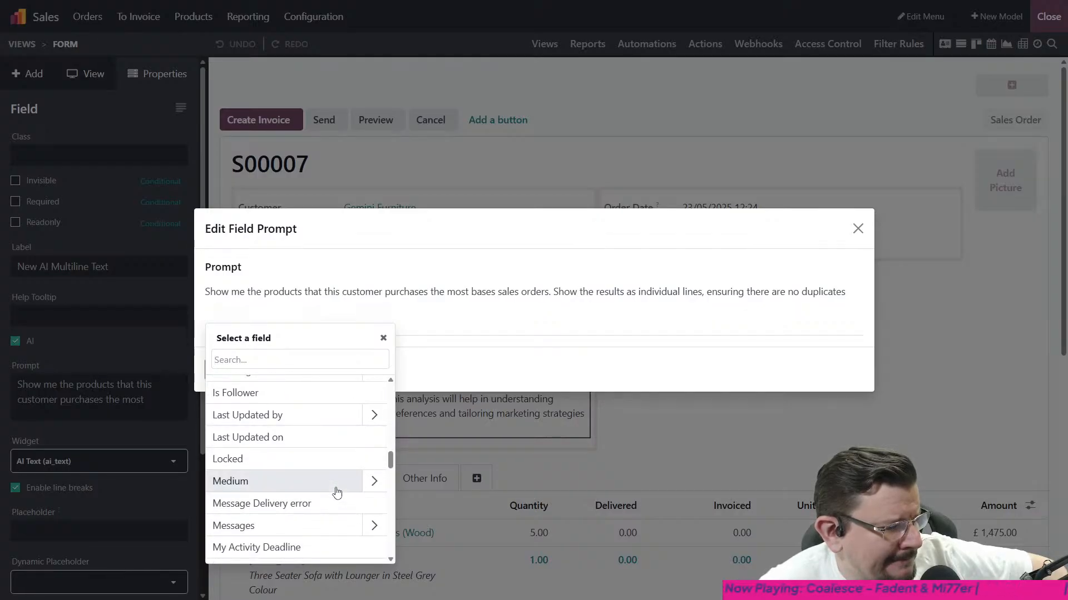
pyautogui.scroll(-2, 337, 493)
pyautogui.scroll(-2, 337, 493)
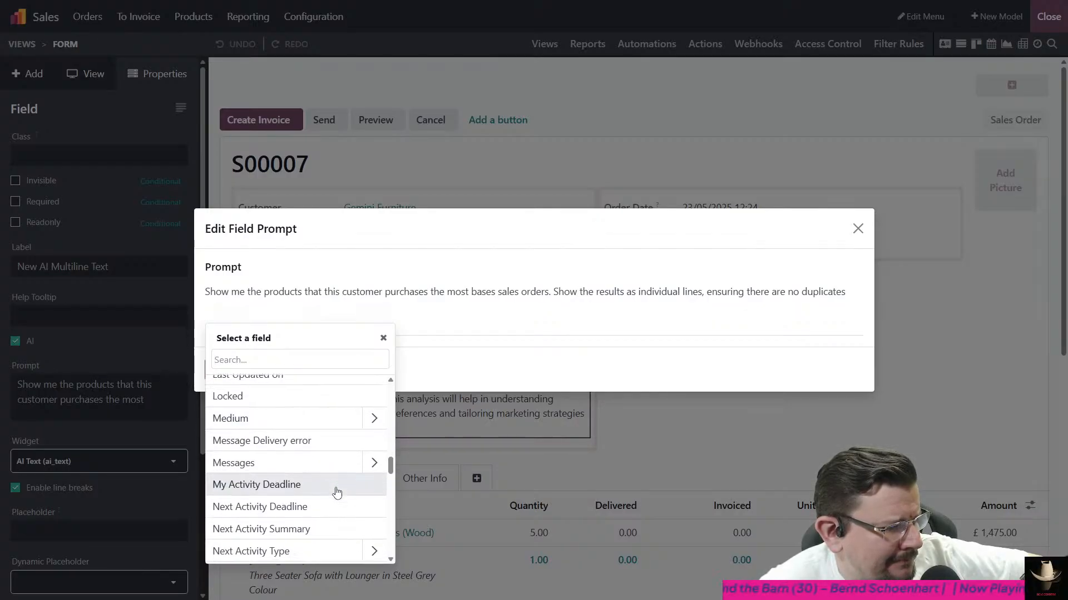
pyautogui.scroll(-5, 336, 492)
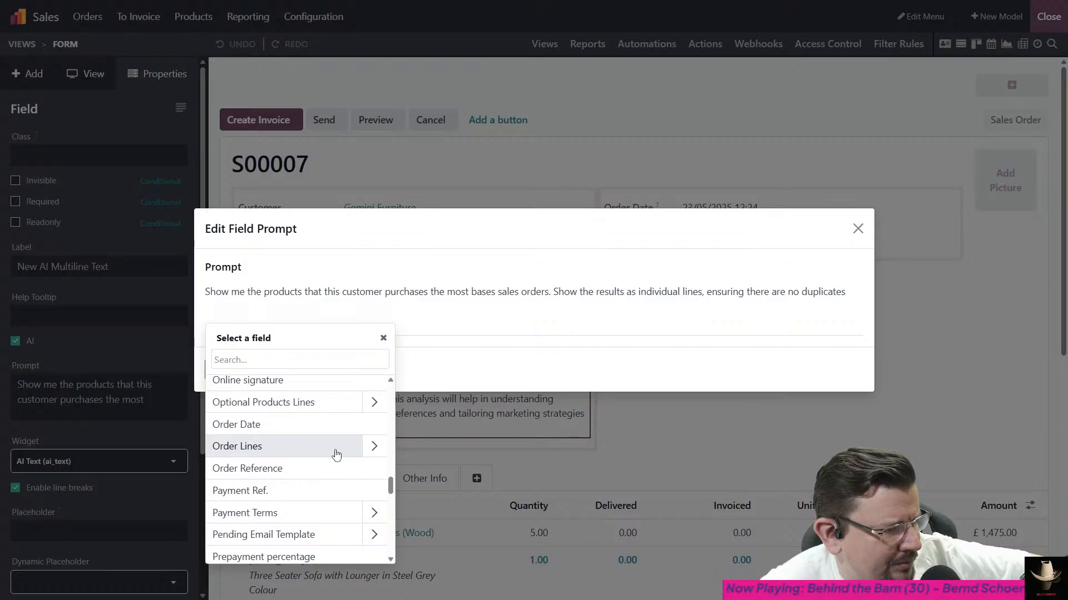
pyautogui.click(371, 448)
pyautogui.scroll(-3, 340, 434)
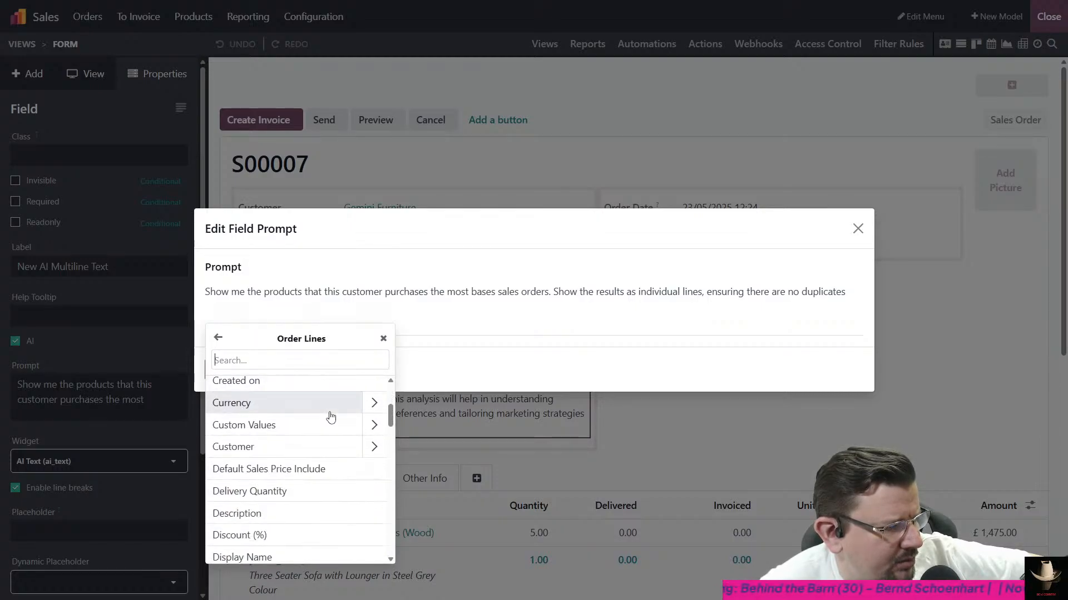
pyautogui.scroll(-12, 331, 417)
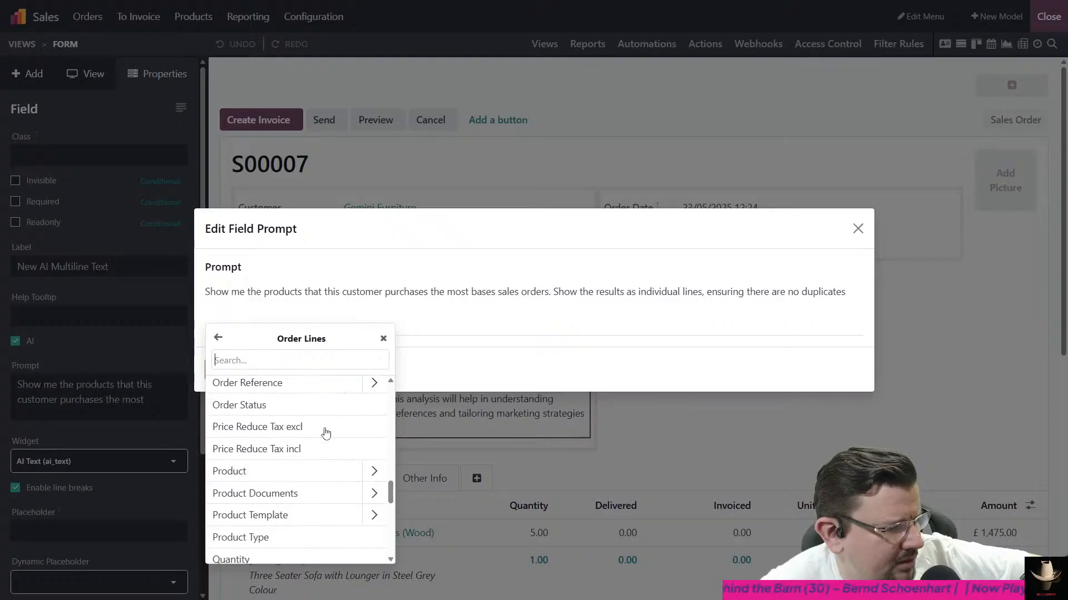
pyautogui.scroll(-2, 325, 433)
pyautogui.click(301, 421)
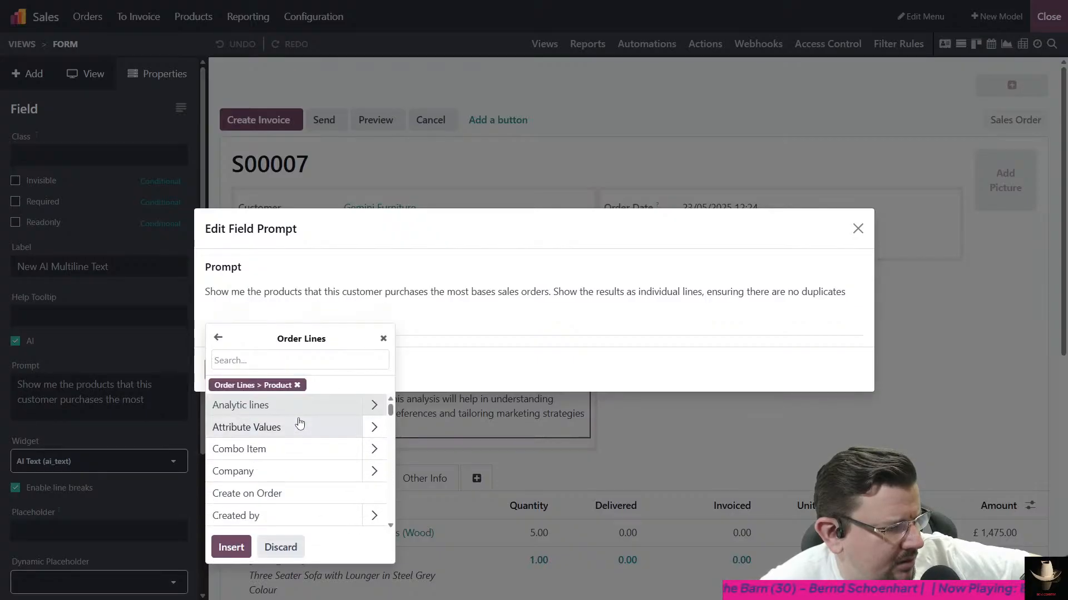
pyautogui.click(231, 547)
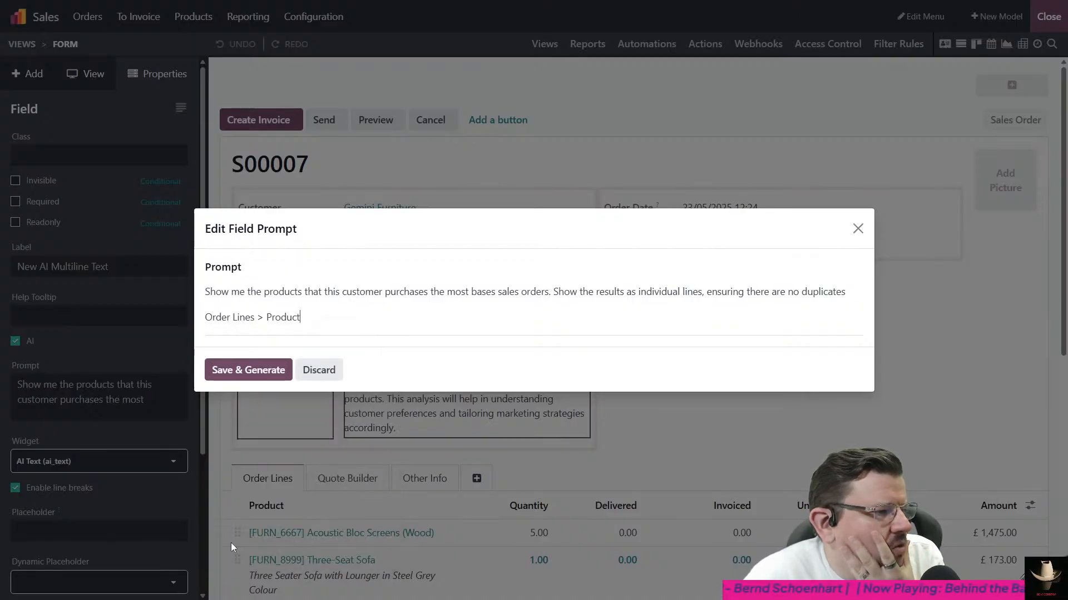
# - Save and generate the AI field's prompt, and leave Studio to return to the sales order
pyautogui.click(259, 378)
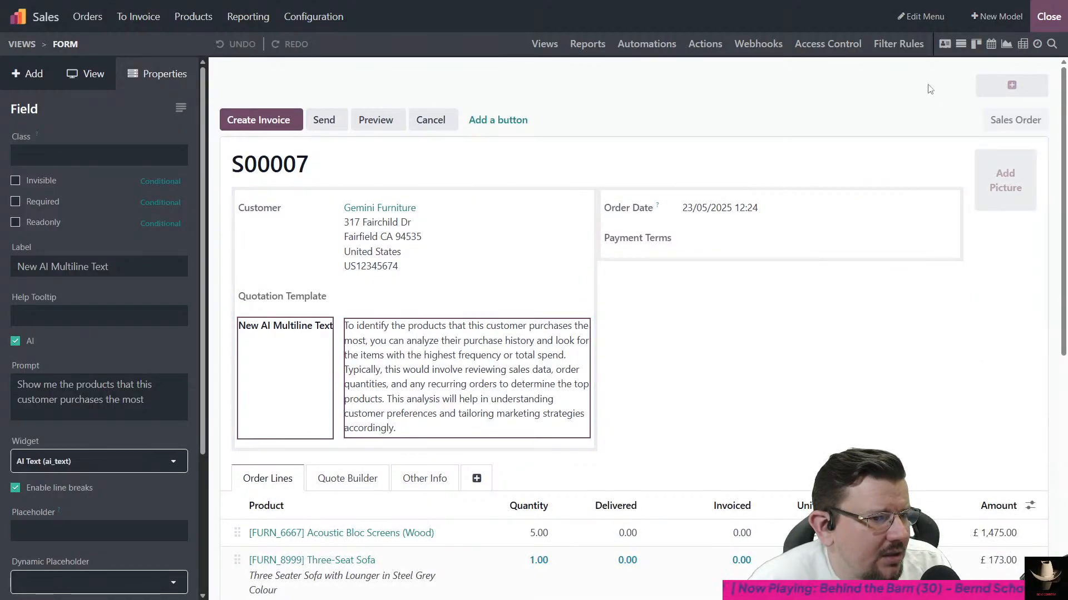
pyautogui.click(1049, 16)
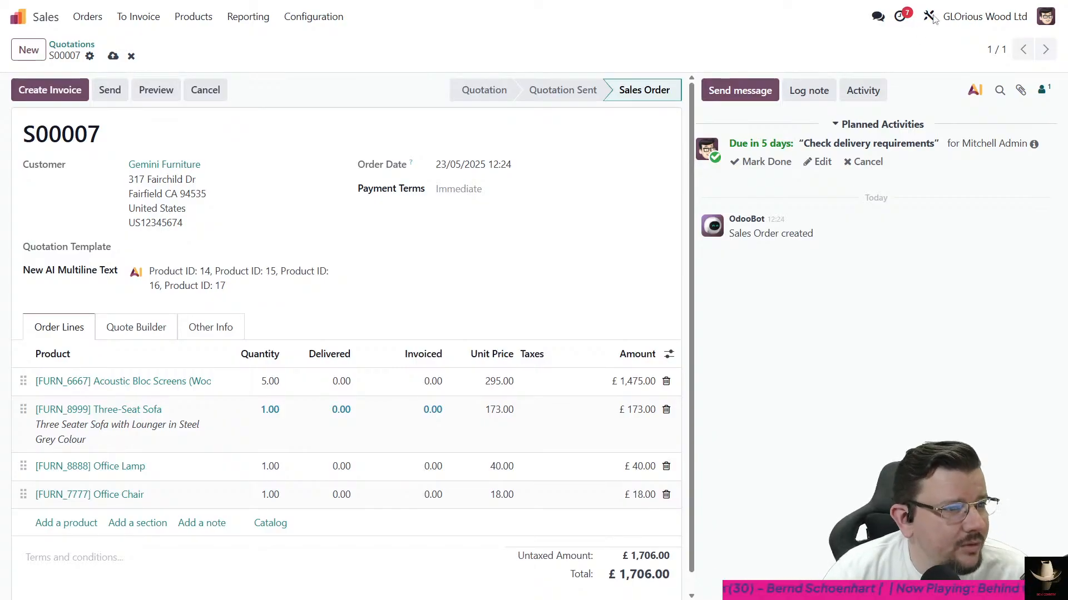
# - Reopen the AI multiline field's prompt in Studio and clear the Order Lines > Product selection from its field reference
pyautogui.click(929, 17)
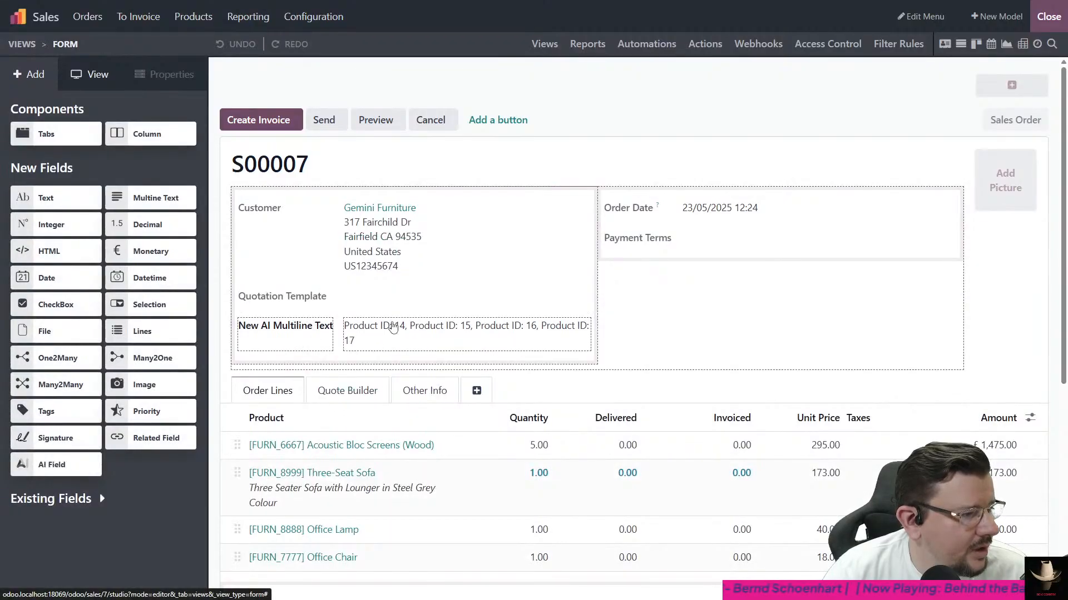
pyautogui.click(393, 327)
pyautogui.click(105, 464)
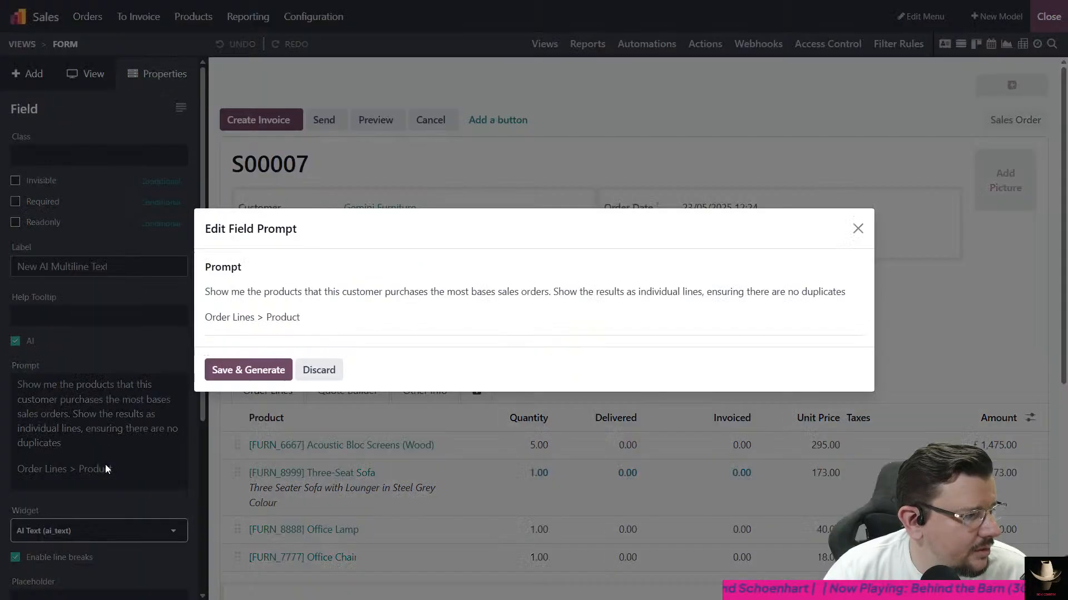
pyautogui.click(289, 316)
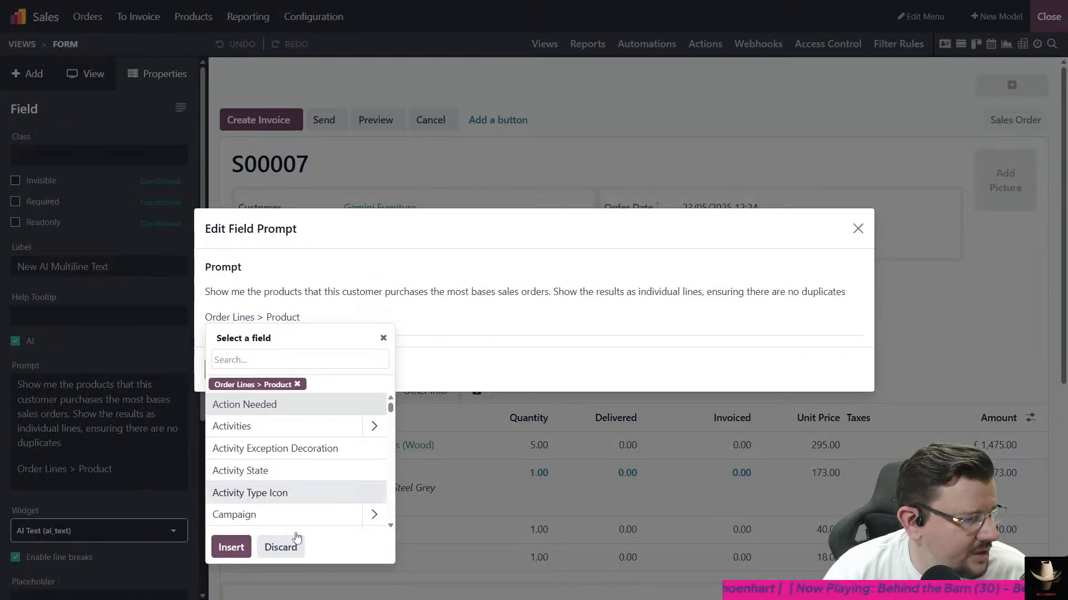
pyautogui.click(298, 385)
# - Start a new path for the prompt's field reference by expanding Customer and its Sales Order relation
pyautogui.scroll(-20, 362, 441)
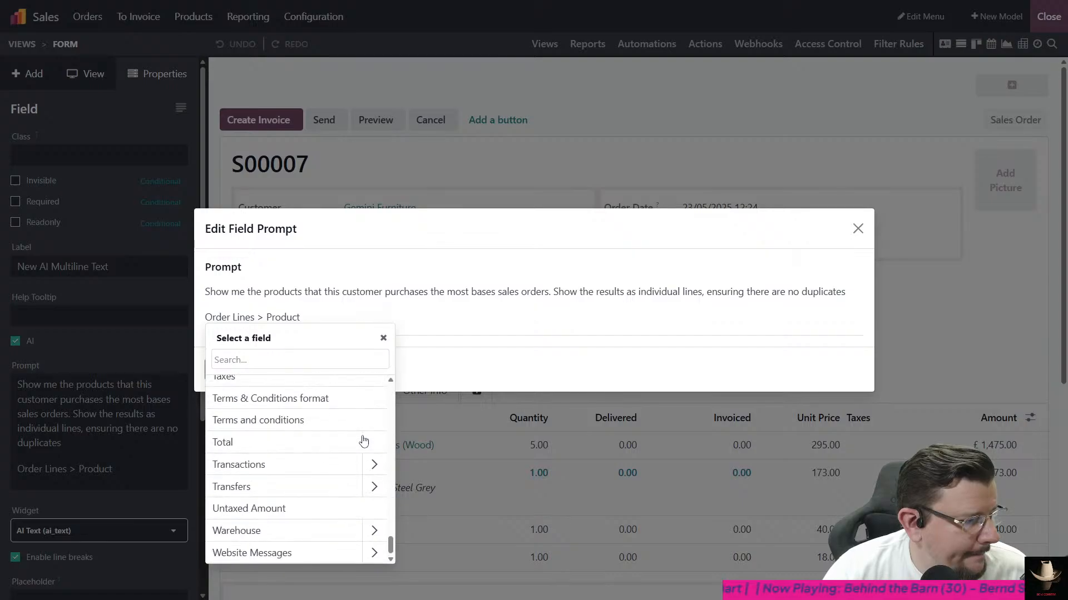
pyautogui.scroll(8, 350, 500)
pyautogui.scroll(10, 320, 484)
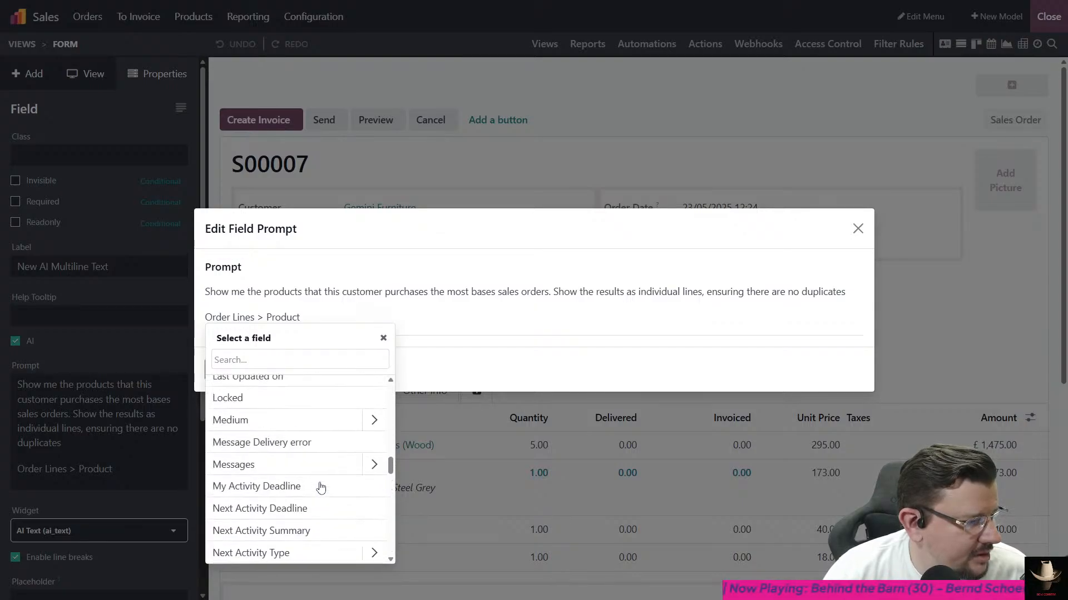
pyautogui.scroll(5, 290, 443)
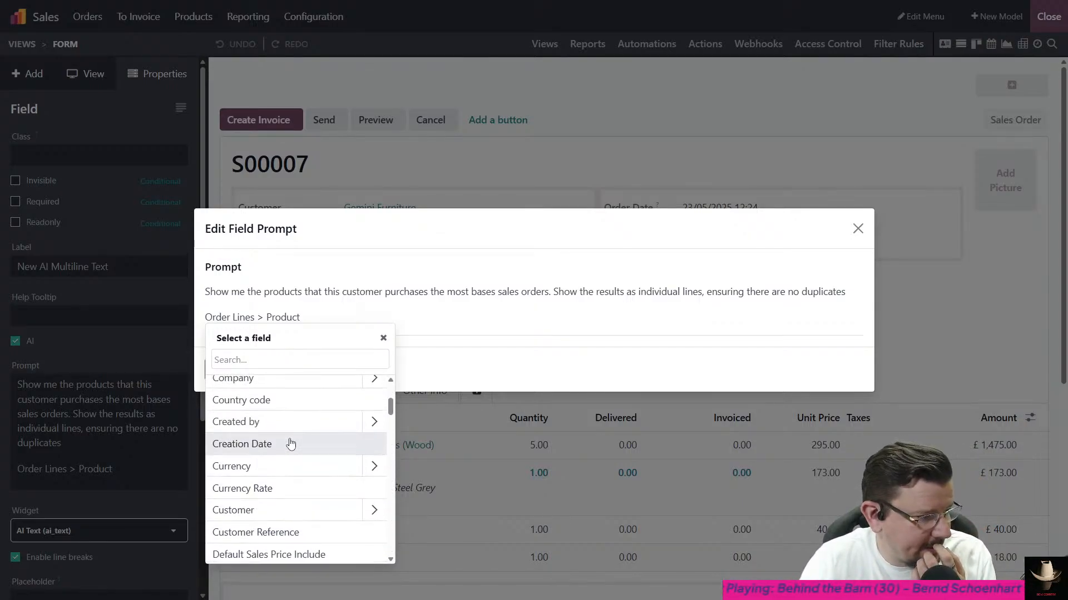
pyautogui.scroll(-3, 290, 445)
pyautogui.scroll(-2, 290, 446)
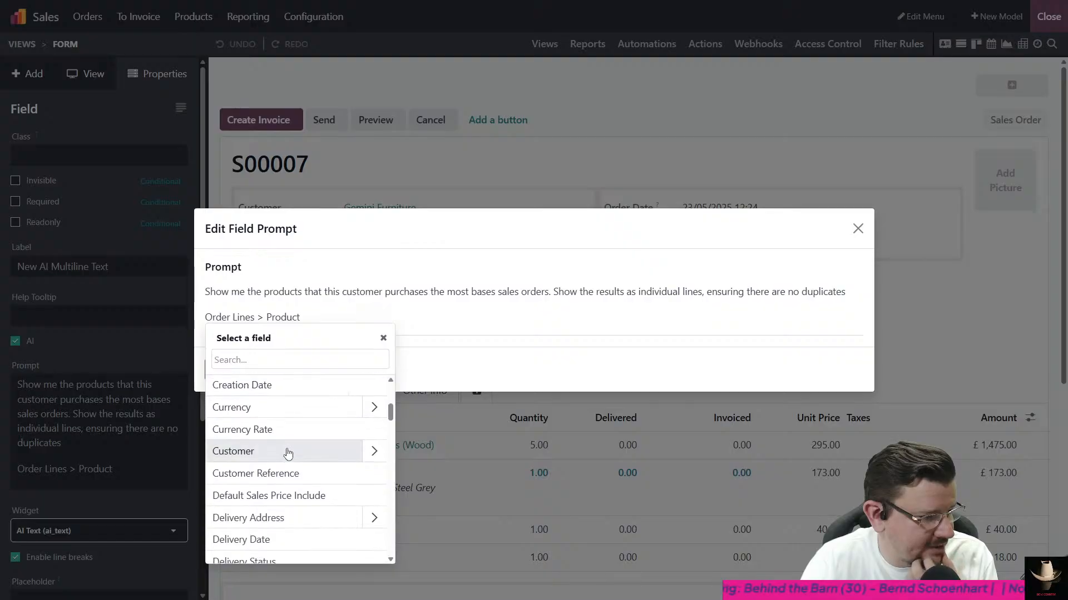
pyautogui.click(371, 451)
pyautogui.scroll(-10, 350, 455)
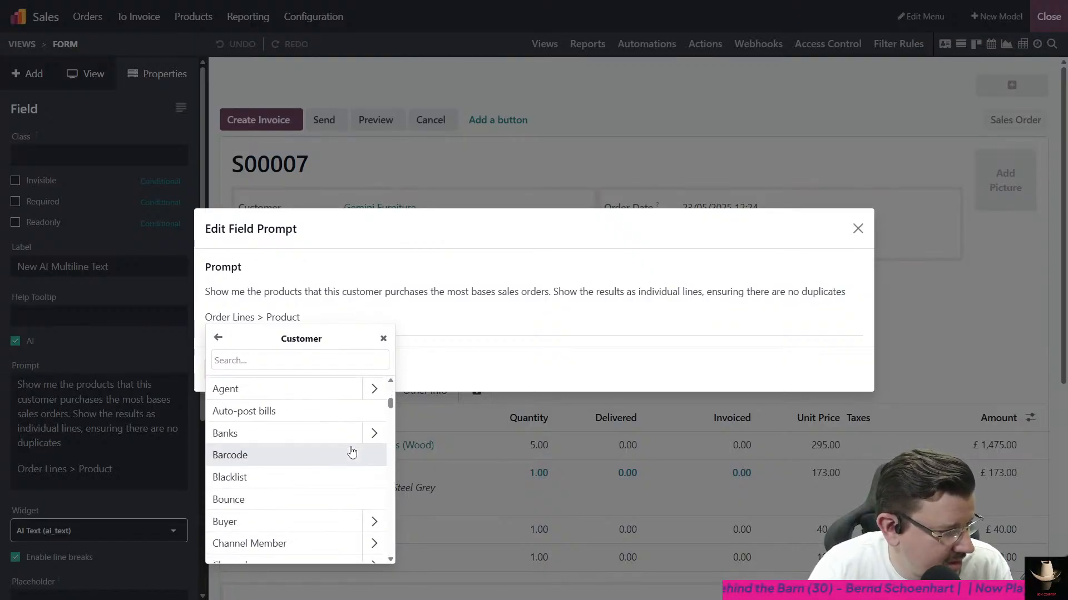
pyautogui.scroll(-15, 344, 455)
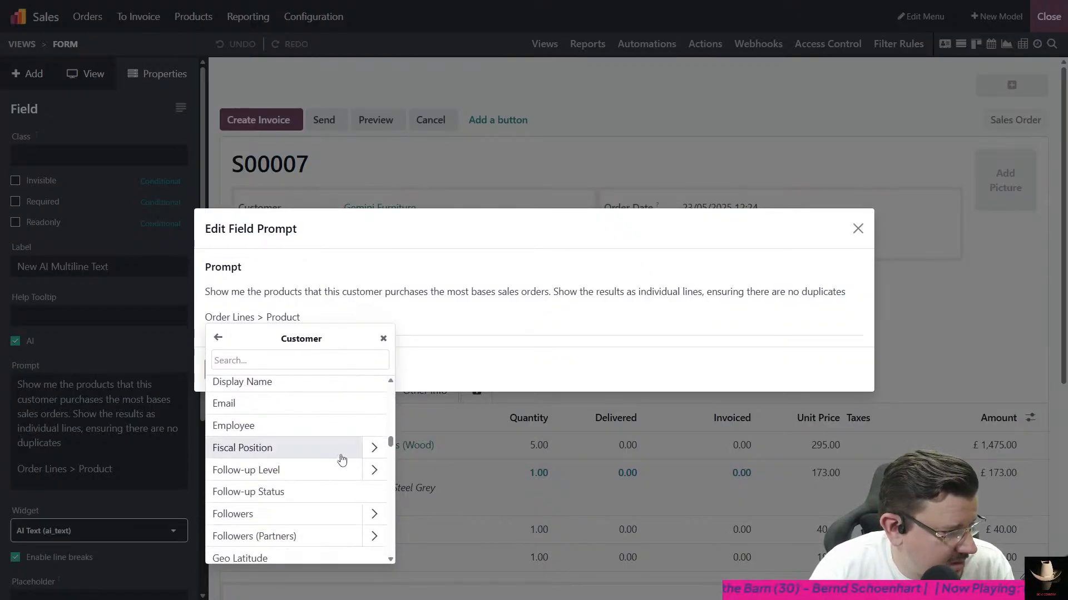
pyautogui.scroll(-15, 340, 468)
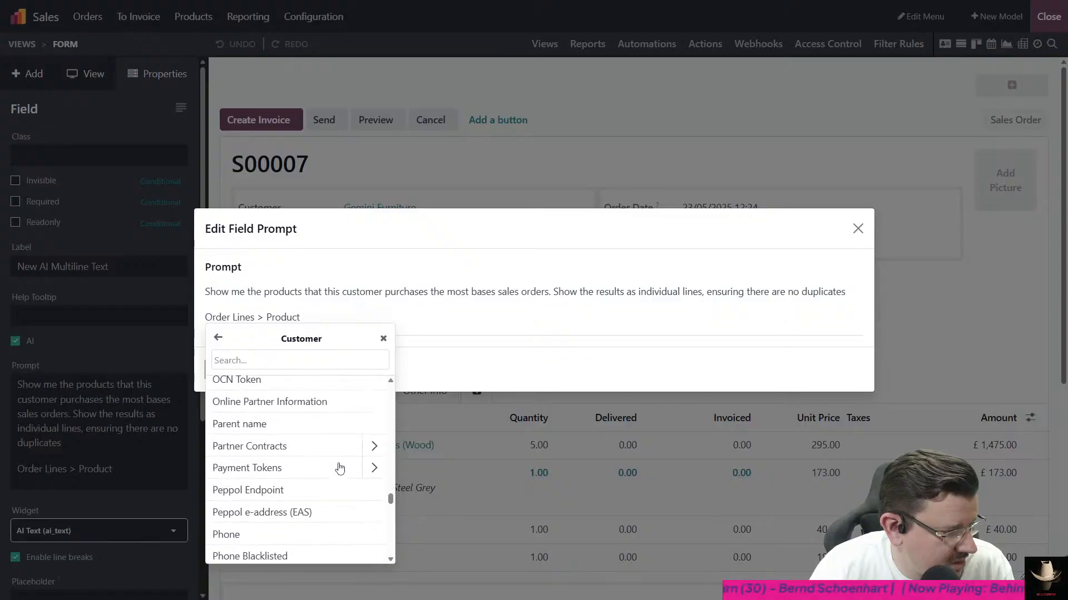
pyautogui.scroll(-4, 341, 470)
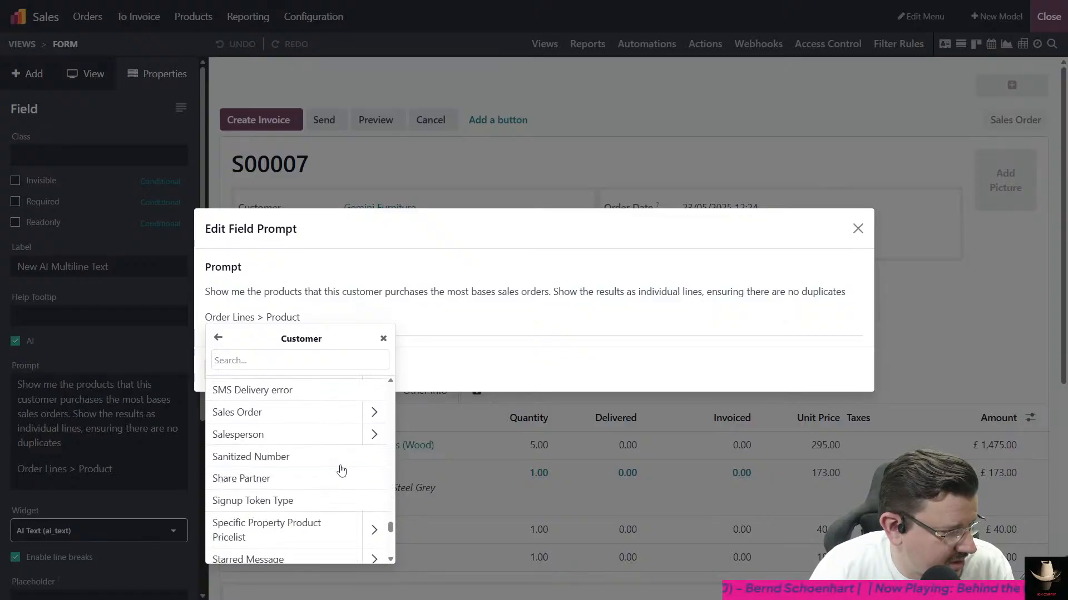
pyautogui.click(374, 417)
# - Extend the field reference path from Sales Order through Order Lines and into its Product relation
pyautogui.scroll(-5, 328, 463)
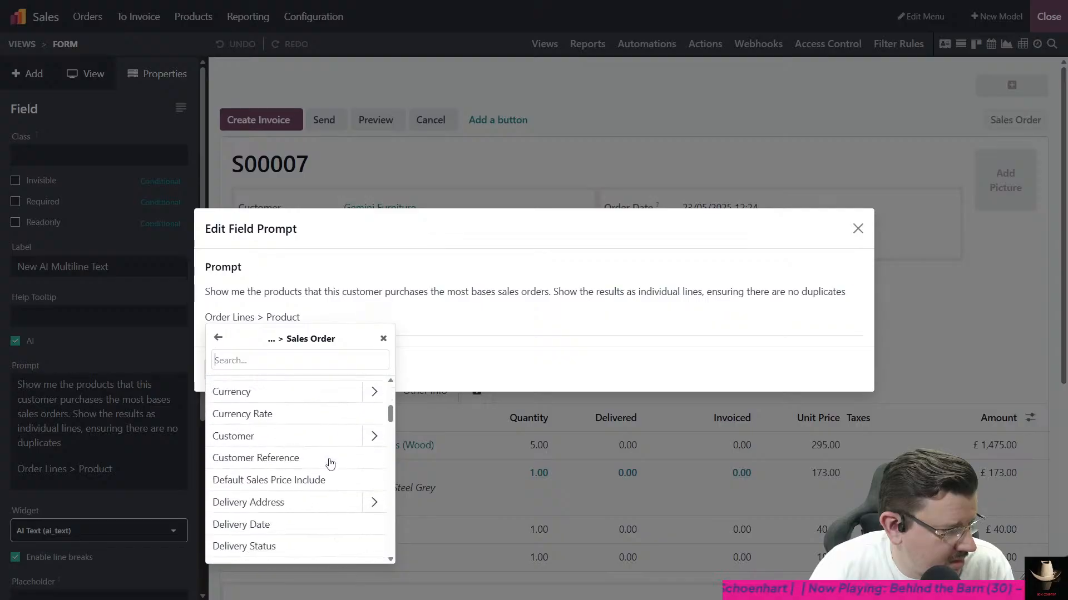
pyautogui.scroll(-10, 333, 464)
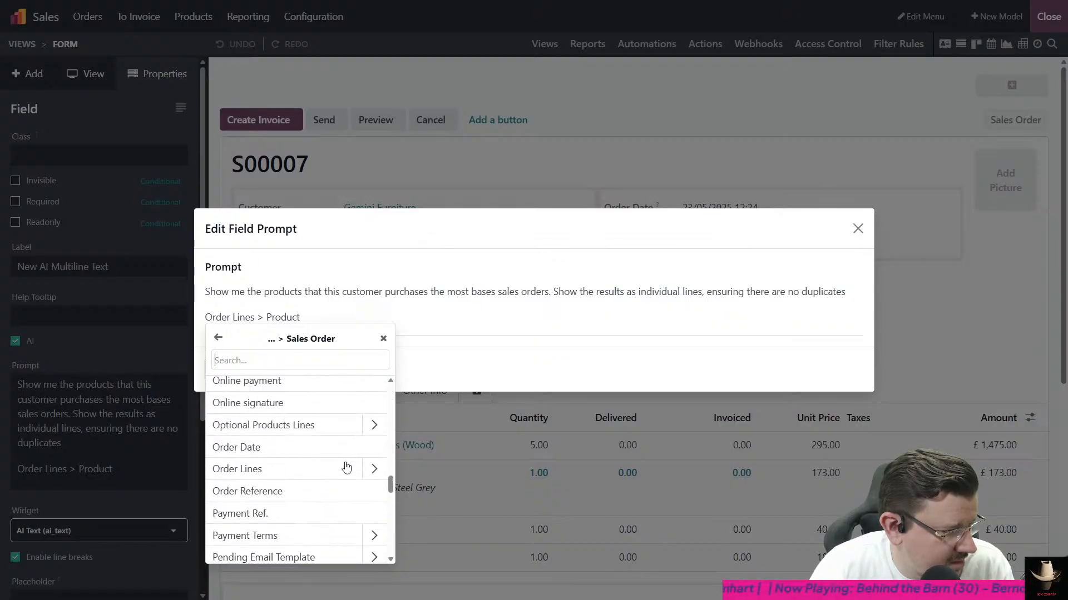
pyautogui.click(368, 469)
pyautogui.scroll(-10, 340, 475)
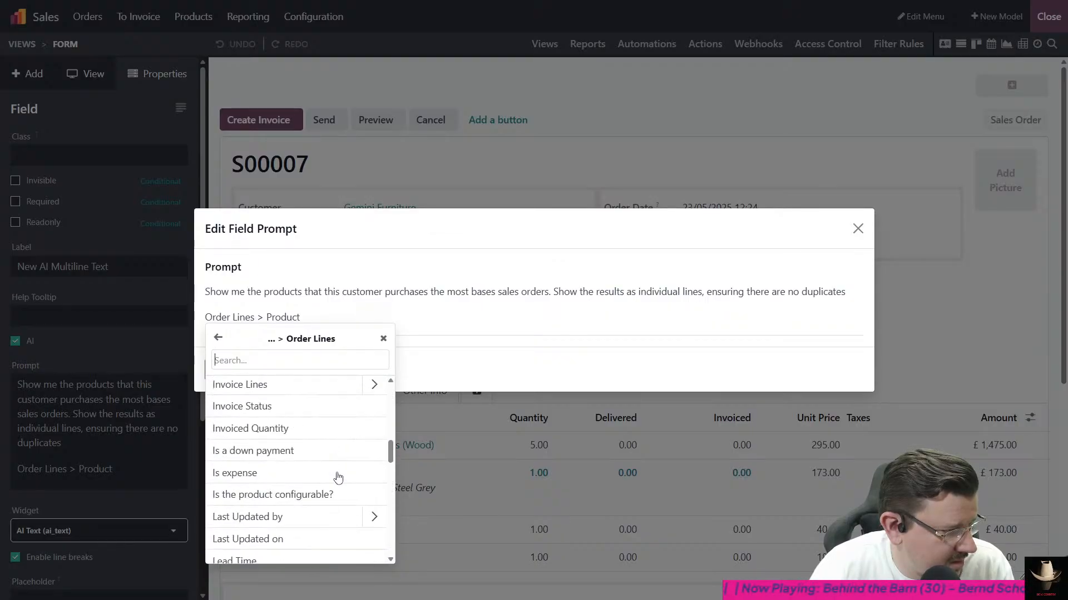
pyautogui.scroll(-8, 336, 475)
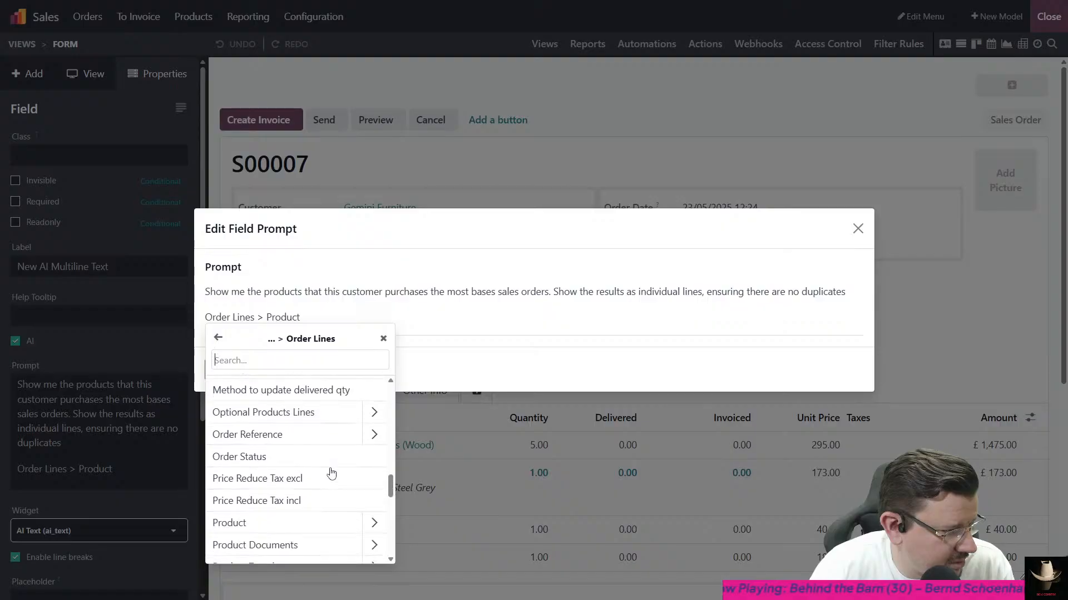
pyautogui.scroll(-2, 332, 473)
pyautogui.click(369, 470)
# - Choose the product's Display Name, insert it as the prompt's field reference, and put "Look in" before it
pyautogui.scroll(-3, 341, 462)
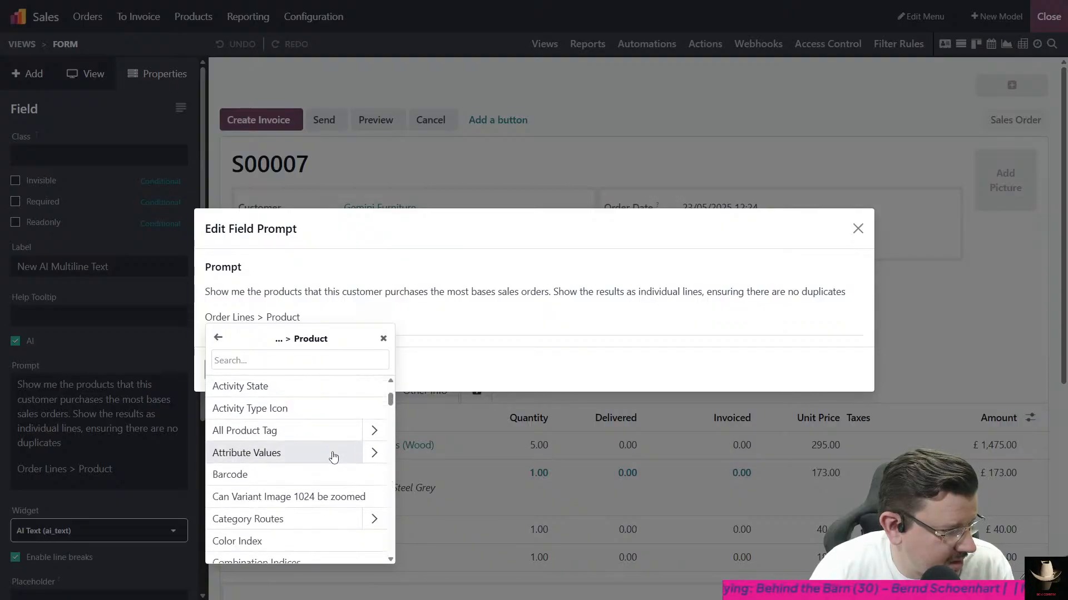
pyautogui.scroll(-9, 328, 456)
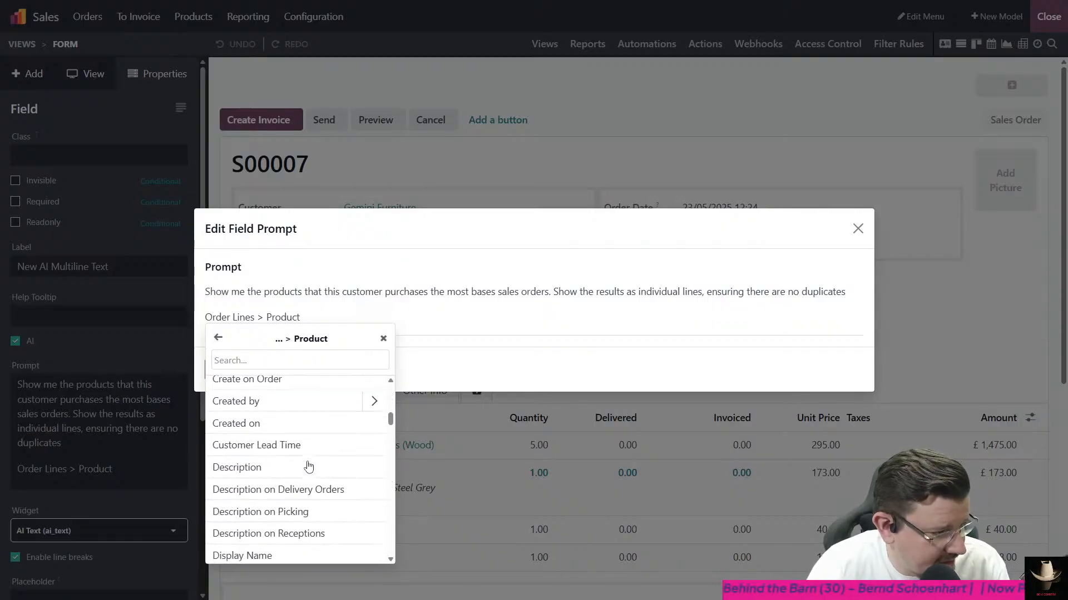
pyautogui.scroll(-10, 306, 470)
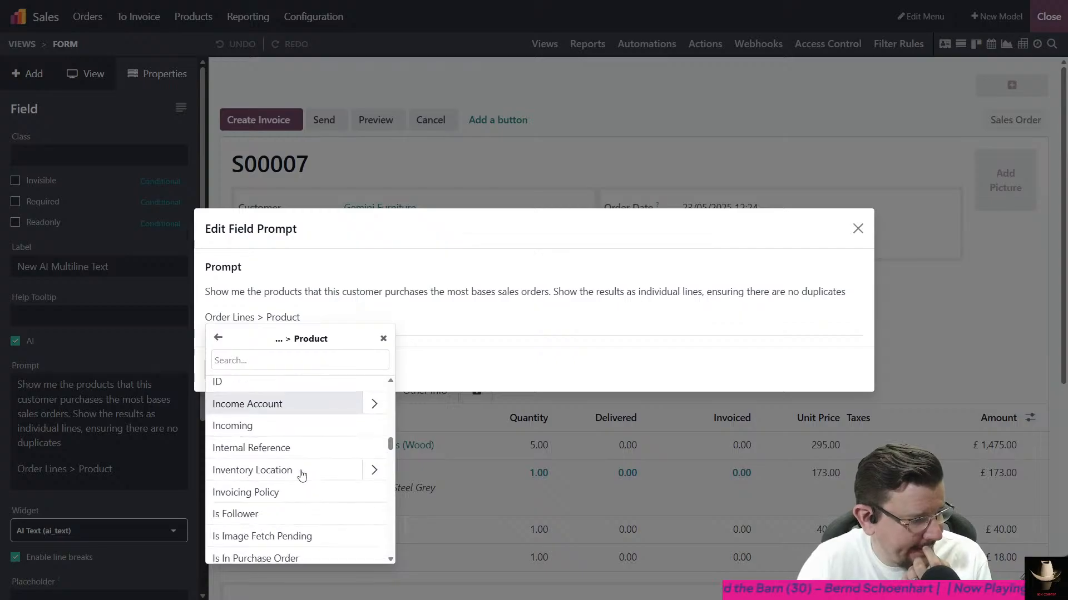
pyautogui.scroll(-5, 302, 475)
pyautogui.scroll(15, 300, 478)
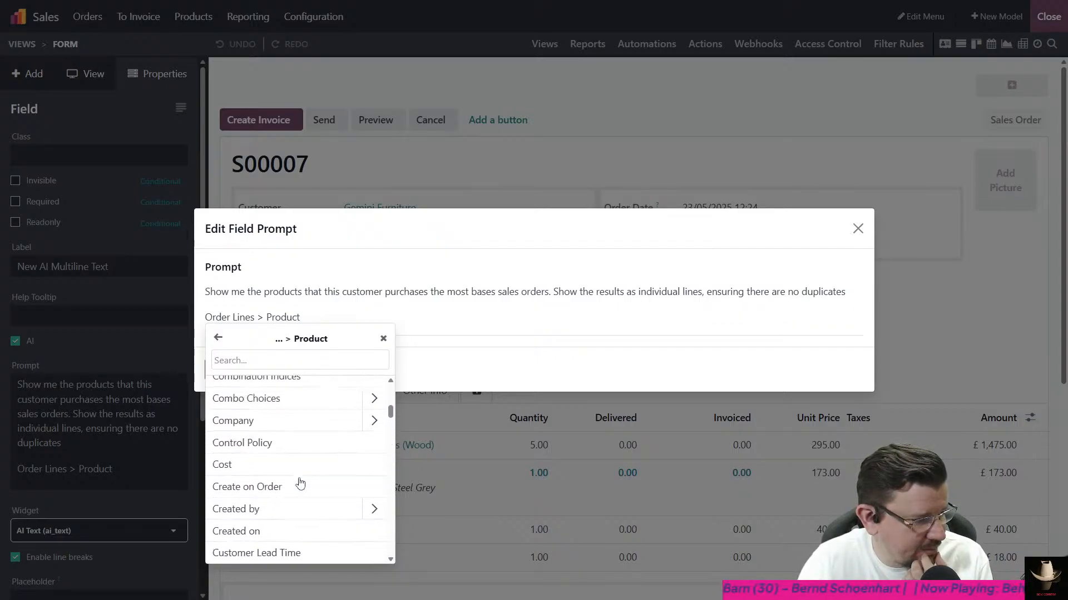
pyautogui.scroll(-3, 299, 481)
pyautogui.click(281, 517)
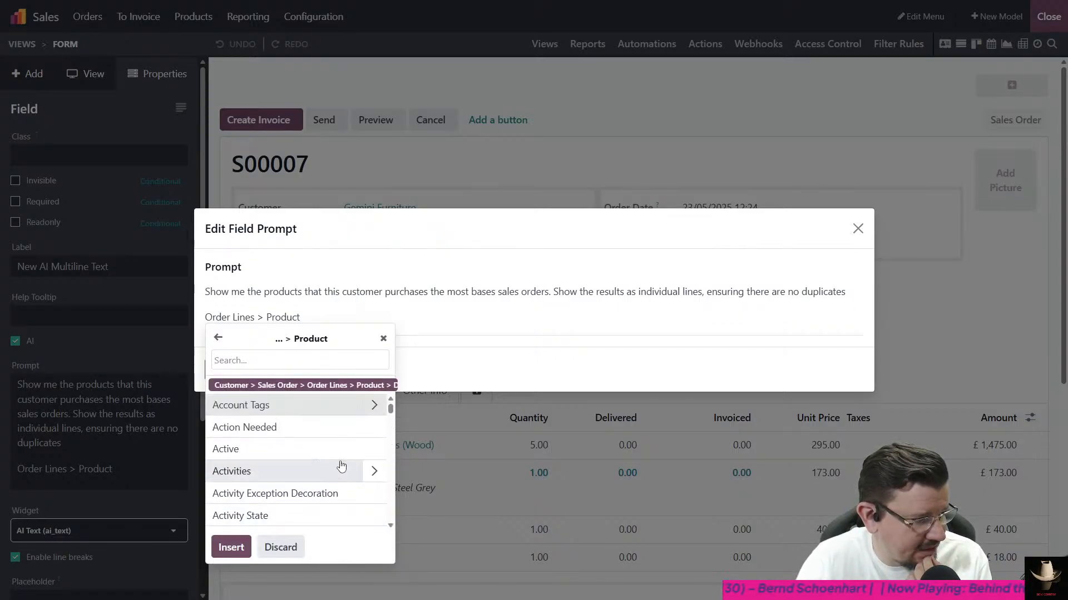
pyautogui.click(231, 547)
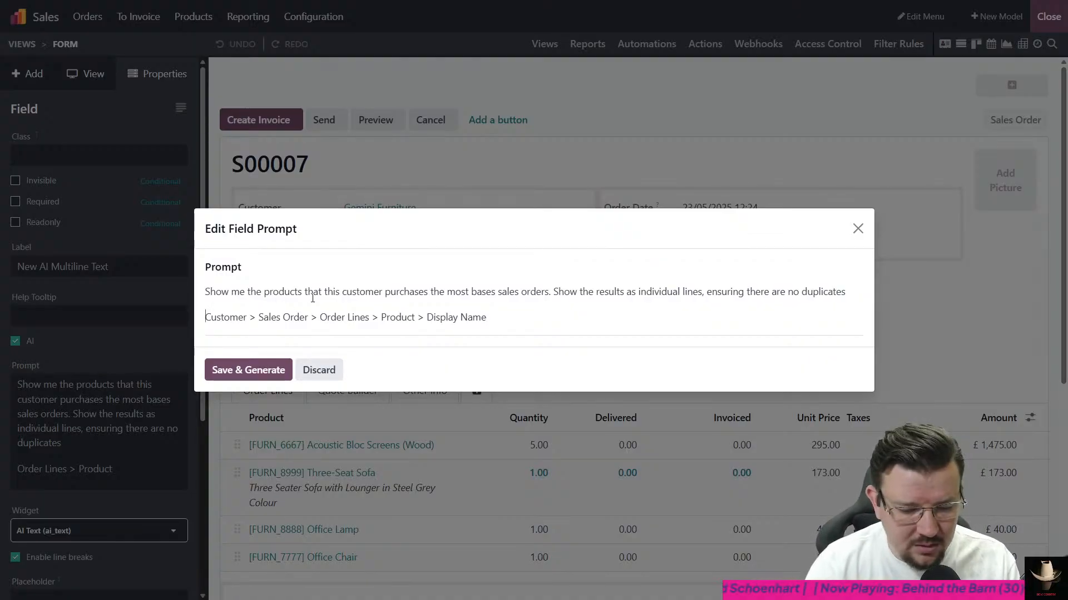
pyautogui.write('Look in')
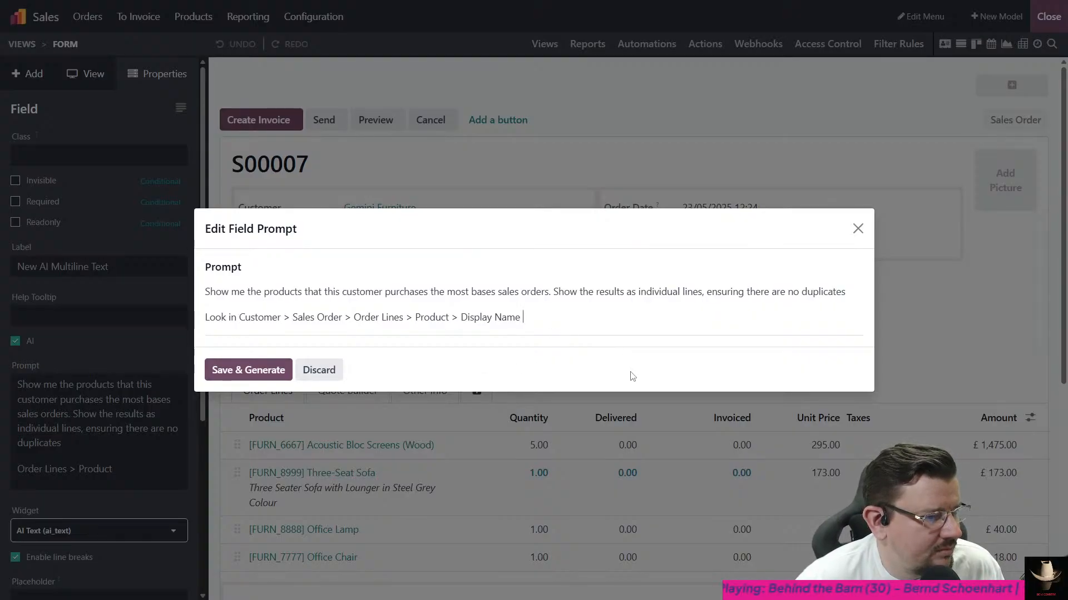
# - Replace "individual lines" in the prompt's first paragraph with "one line per product"
pyautogui.doubleClick(647, 296)
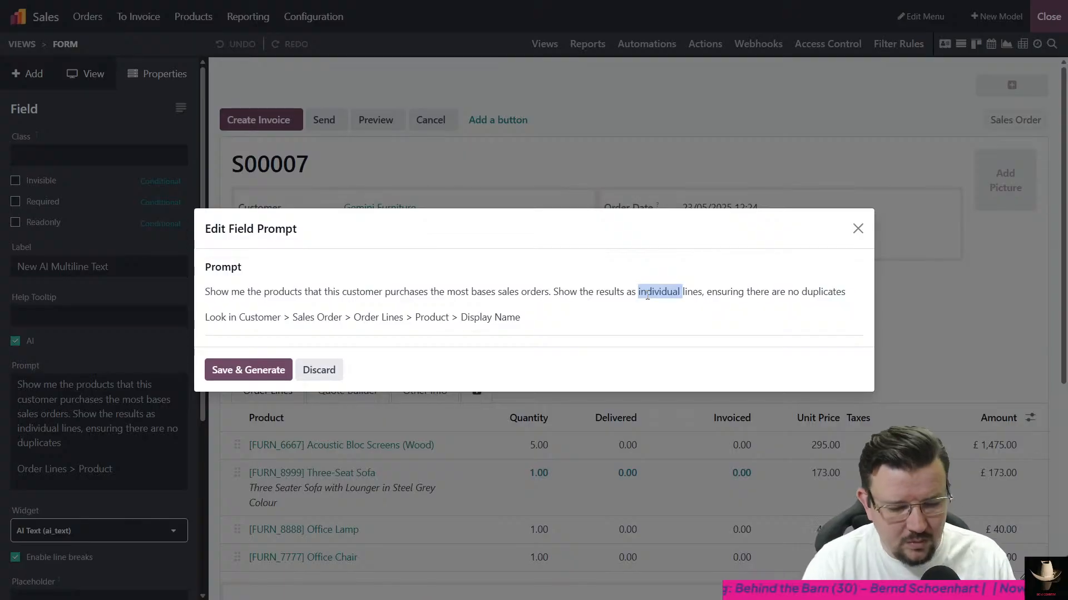
pyautogui.write('one line per product')
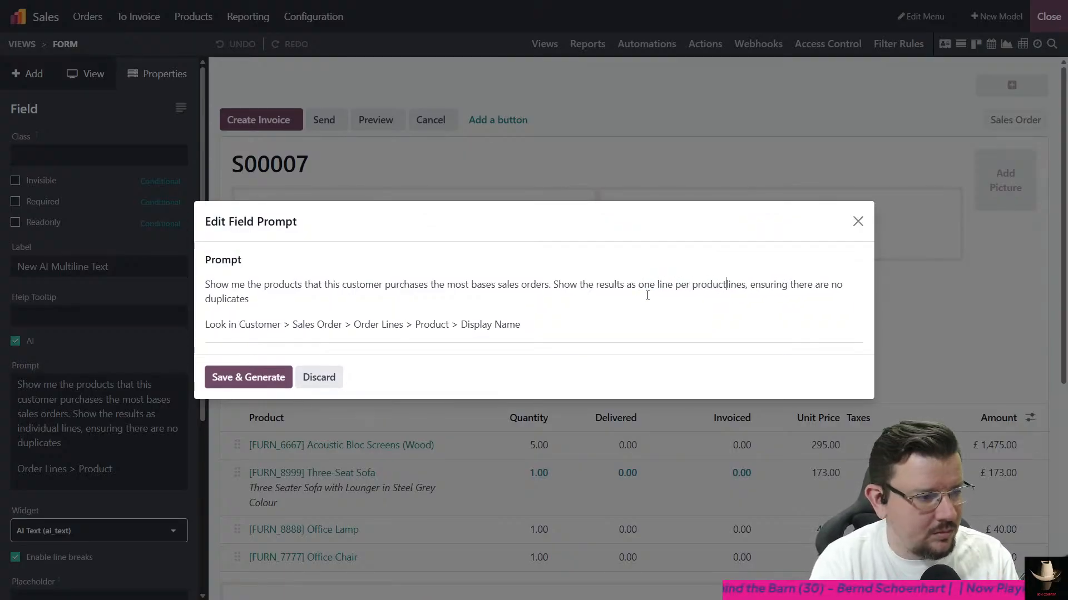
pyautogui.press('Delete')
pyautogui.press('Delete')
pyautogui.press('Delete')
pyautogui.press('Delete')
pyautogui.press('Delete')
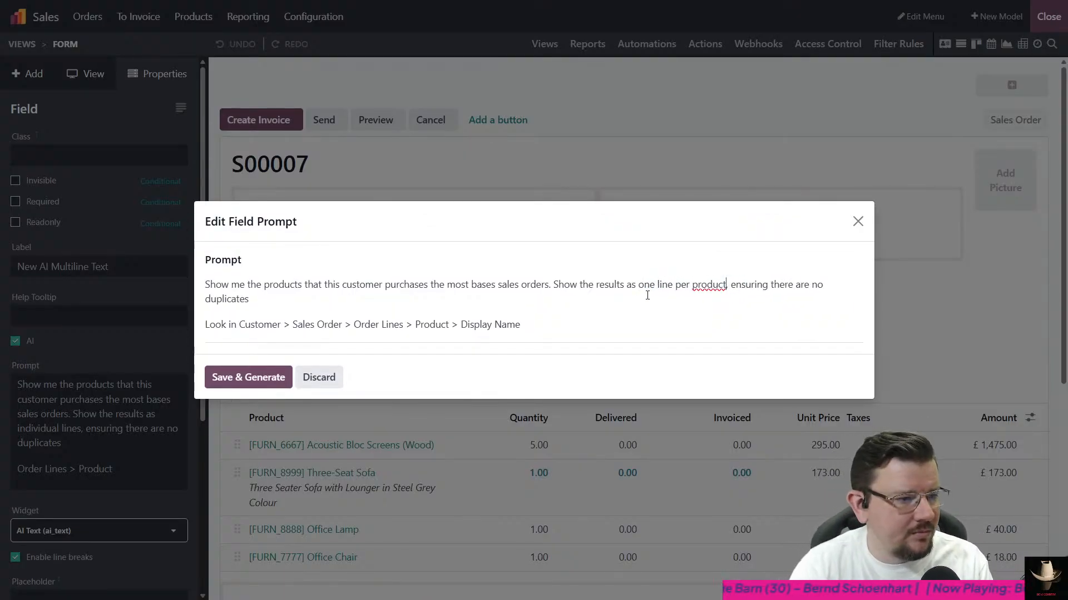
pyautogui.click(648, 324)
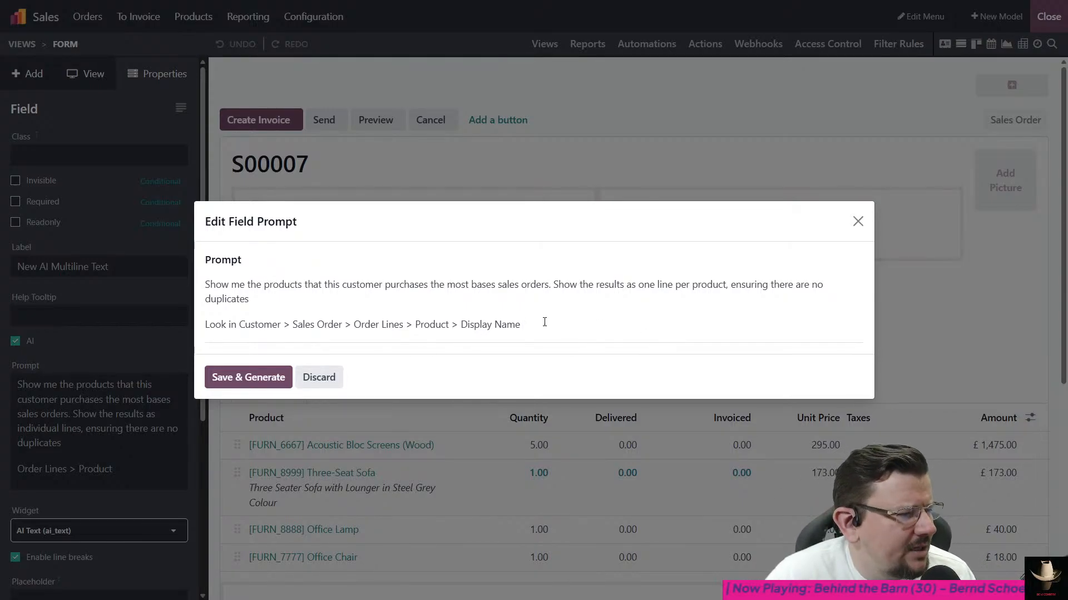
# - Reopen the prompt's field reference and follow Customer > Sales Order > Order Lines for a second path
pyautogui.click(493, 330)
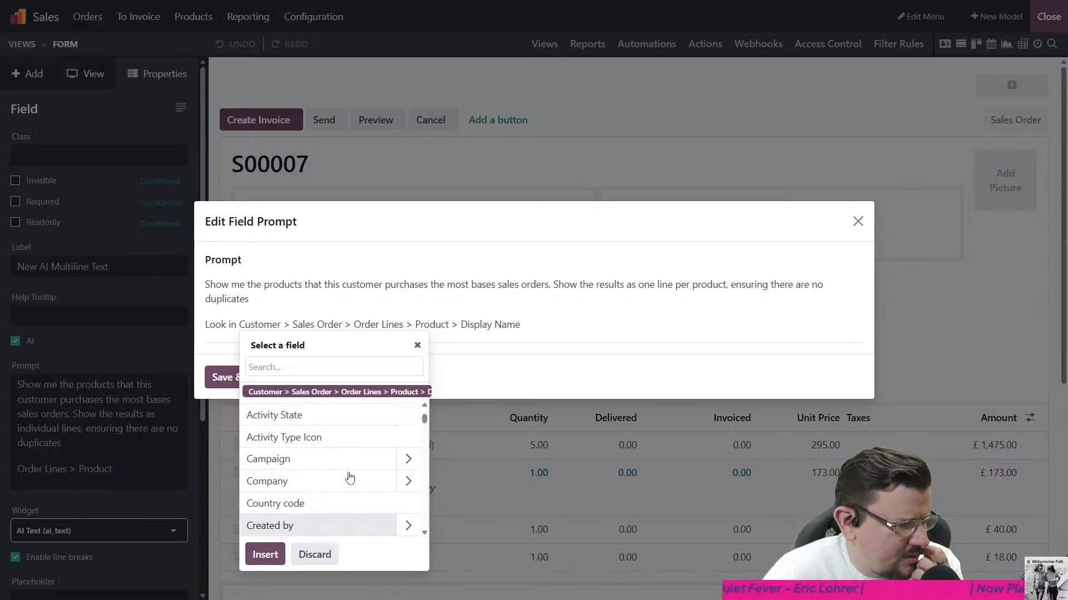
pyautogui.scroll(3, 350, 478)
pyautogui.scroll(-4, 352, 477)
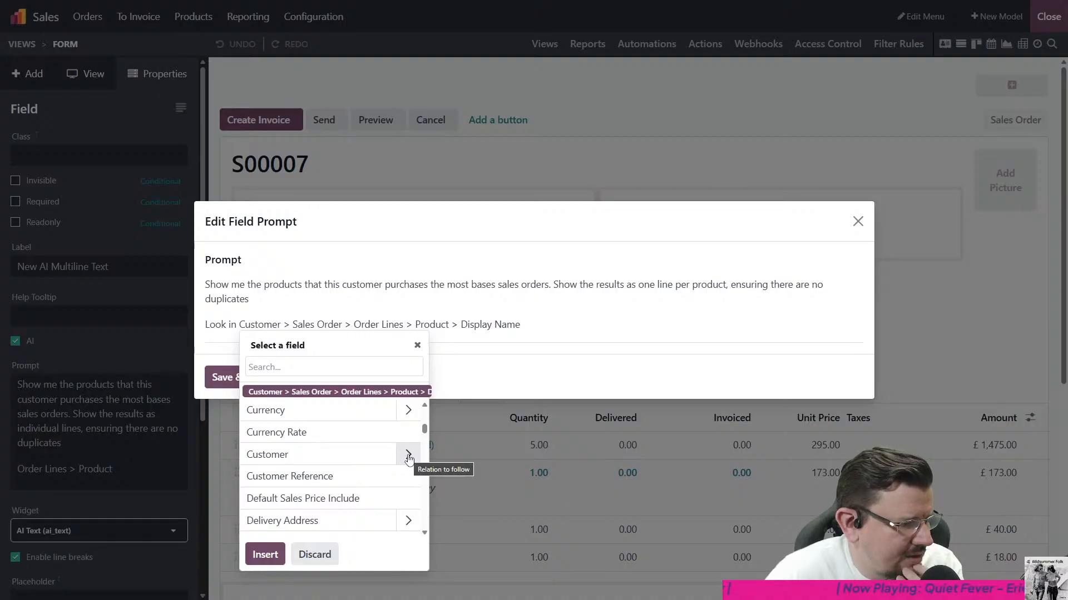
pyautogui.click(408, 455)
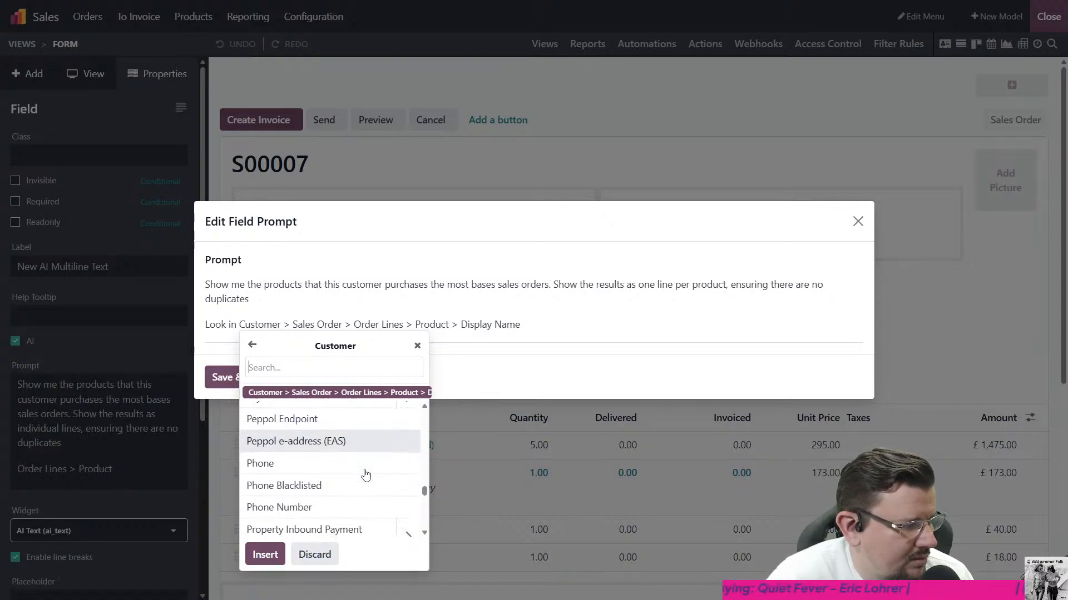
pyautogui.scroll(-8, 370, 475)
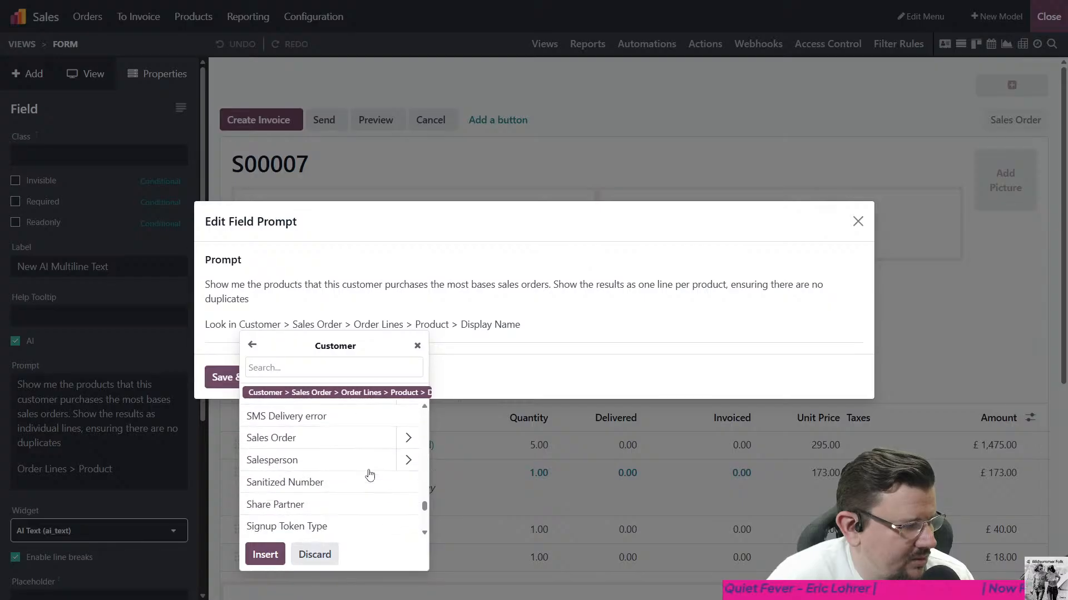
pyautogui.click(409, 439)
pyautogui.scroll(-5, 382, 459)
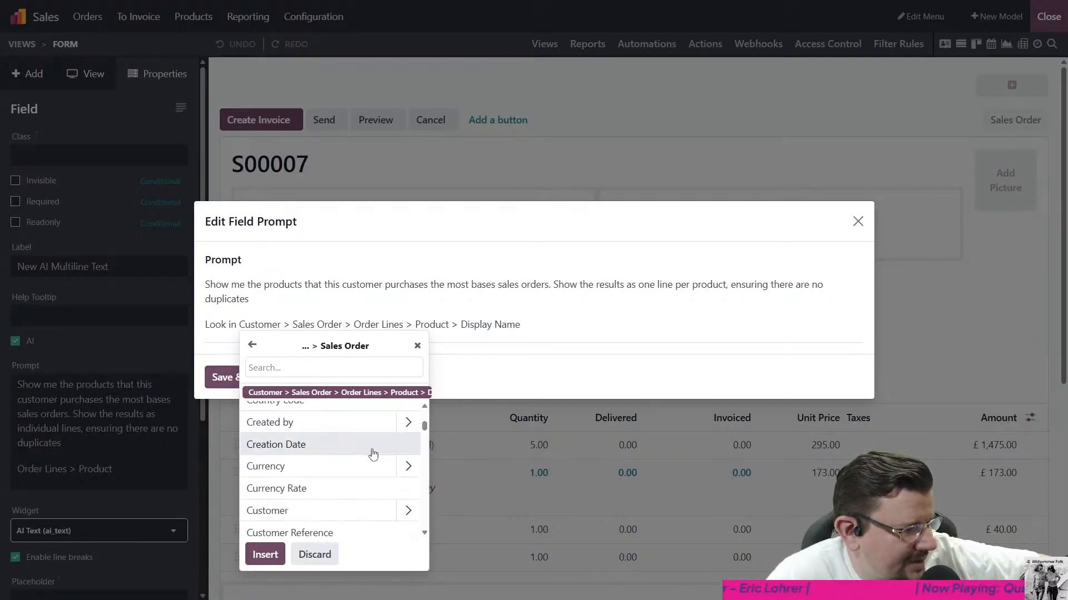
pyautogui.scroll(-8, 372, 455)
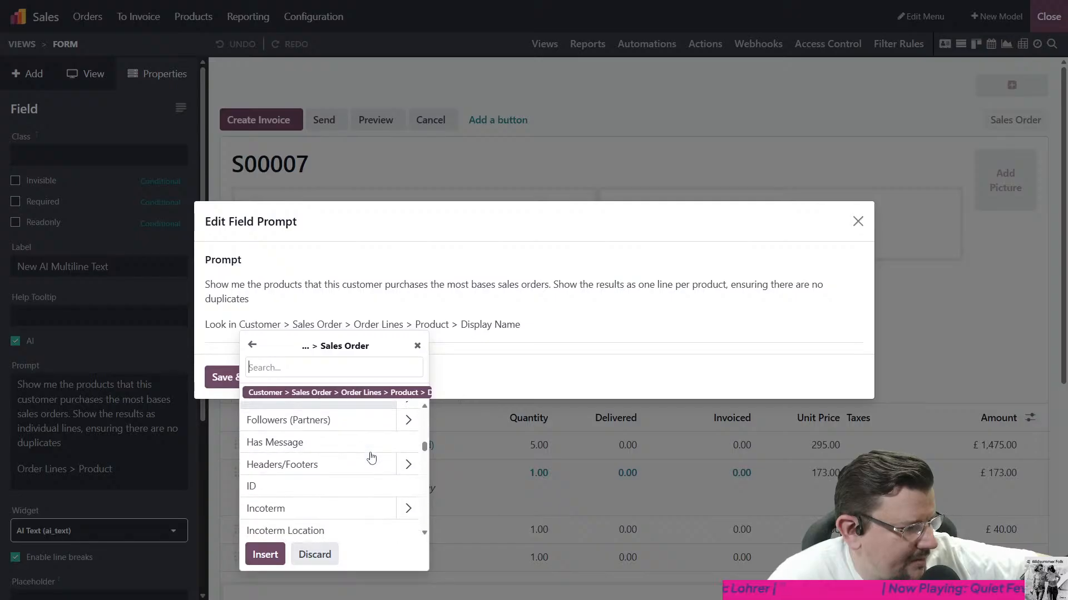
pyautogui.scroll(-5, 371, 457)
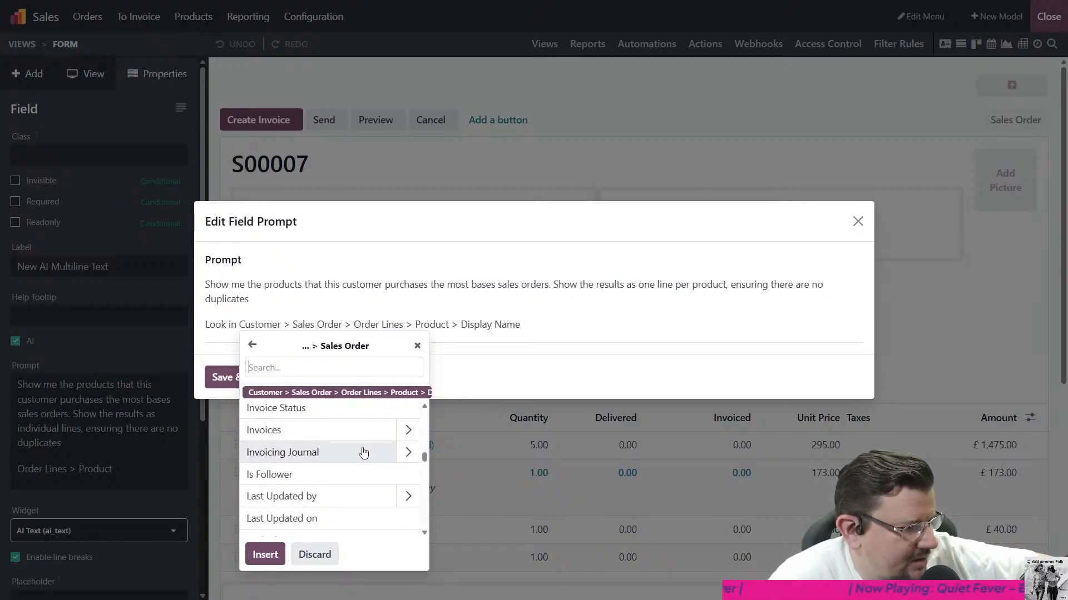
pyautogui.scroll(-4, 364, 456)
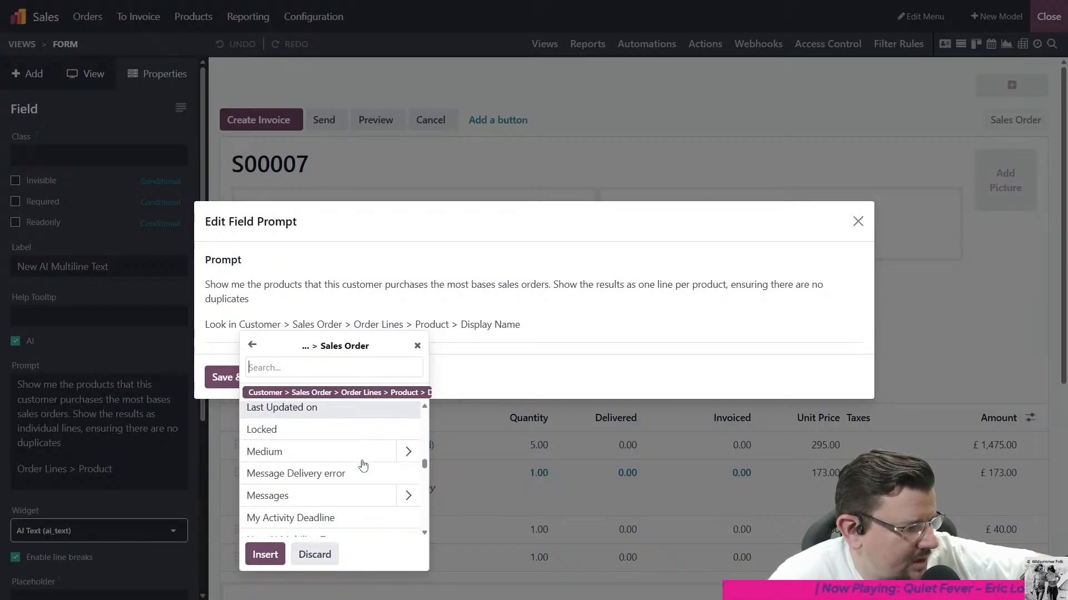
pyautogui.scroll(-5, 363, 466)
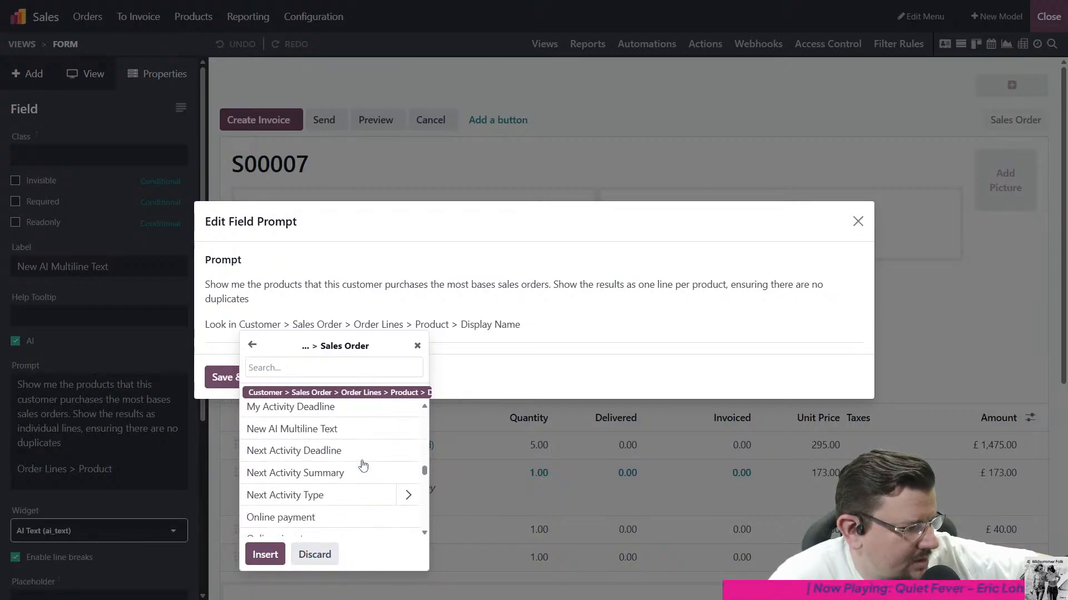
pyautogui.click(403, 499)
# - Add the order lines' Quantity to the selected fields and insert the references into the prompt
pyautogui.scroll(-4, 372, 471)
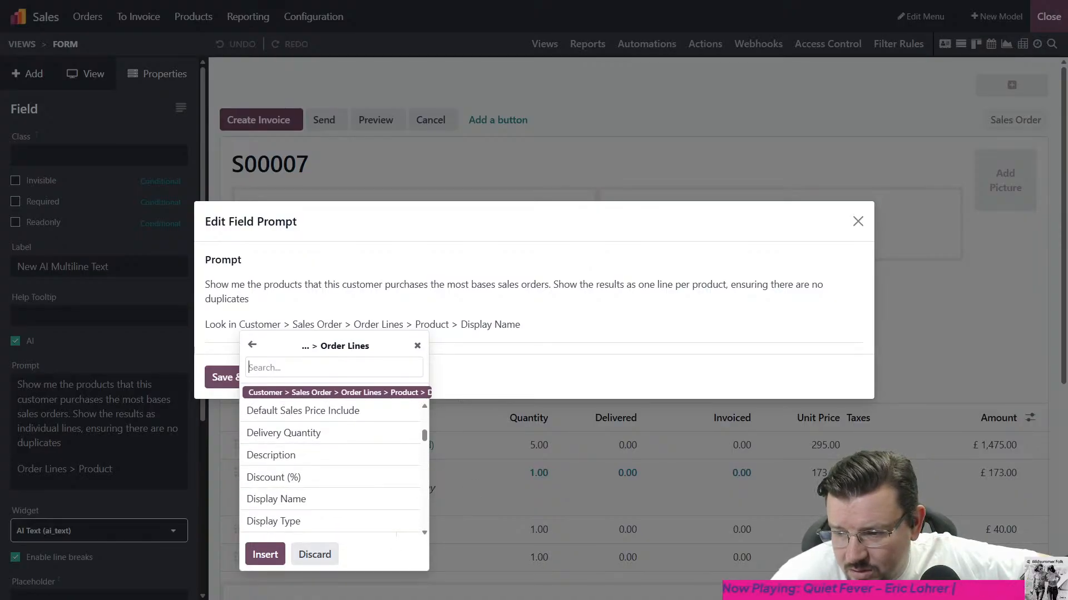
pyautogui.scroll(-1, 361, 455)
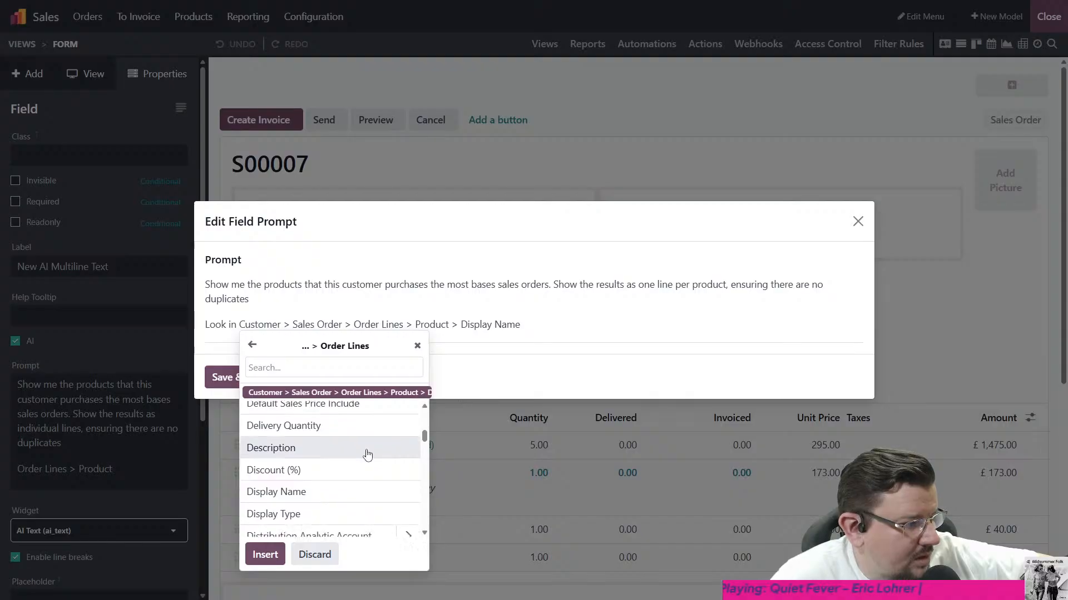
pyautogui.scroll(1, 368, 455)
pyautogui.scroll(-3, 366, 453)
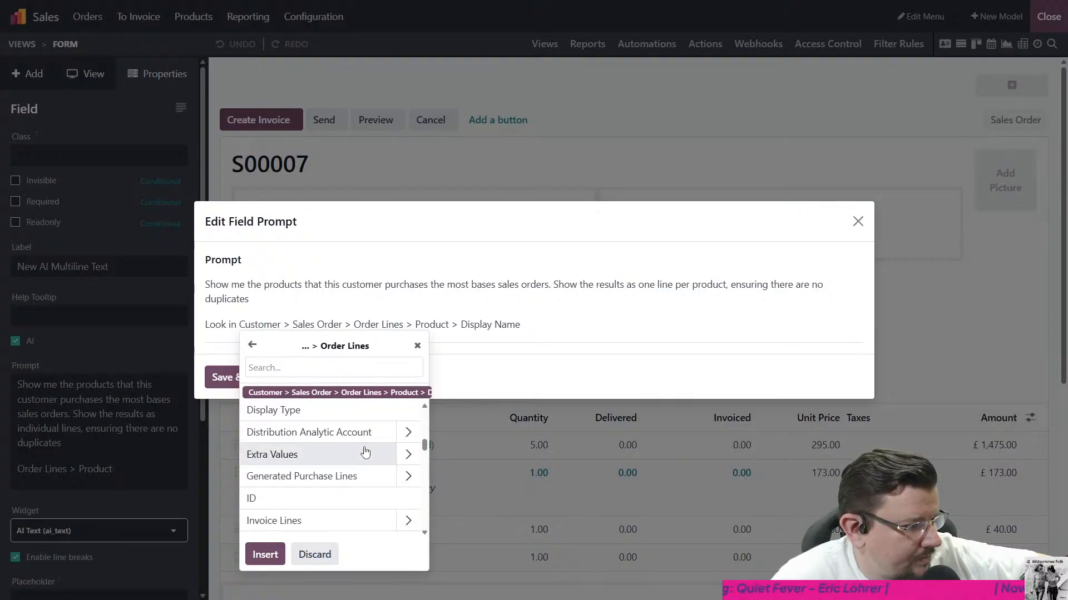
pyautogui.scroll(1, 365, 454)
pyautogui.scroll(-7, 364, 454)
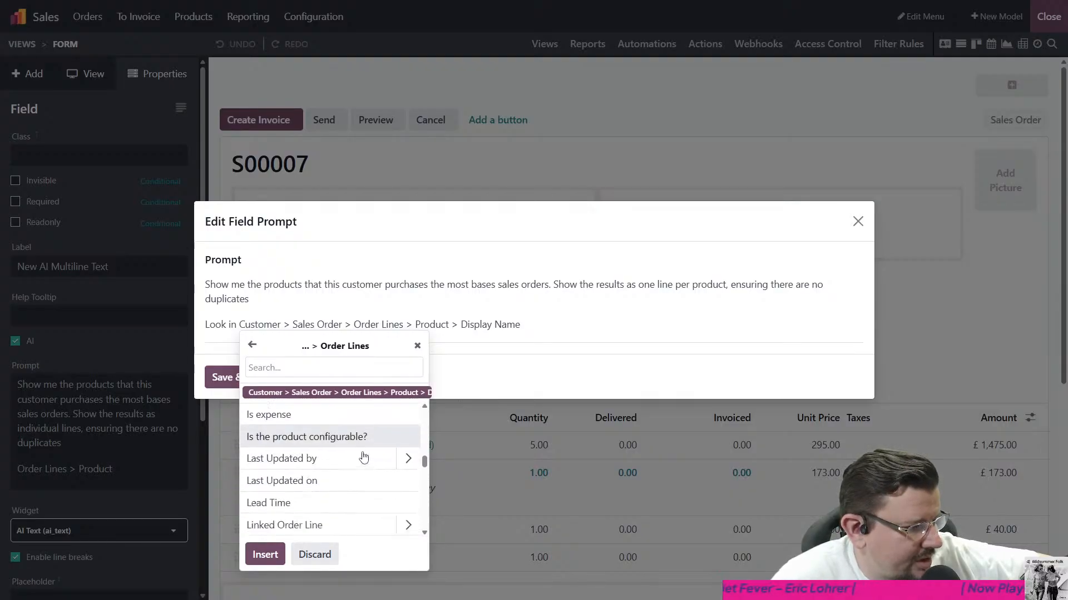
pyautogui.scroll(-3, 363, 457)
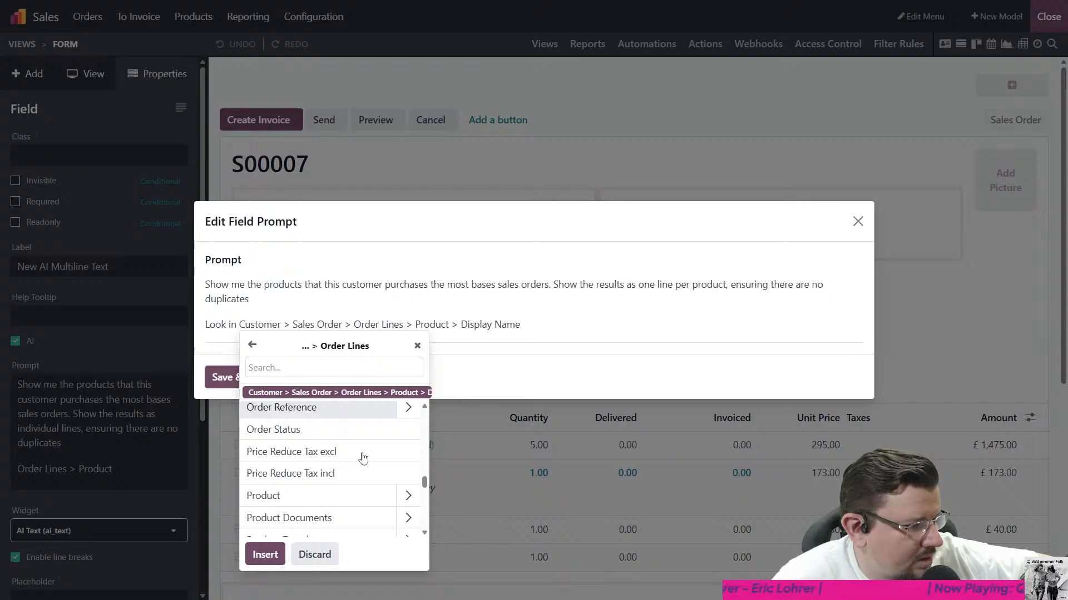
pyautogui.scroll(-5, 361, 459)
pyautogui.click(313, 479)
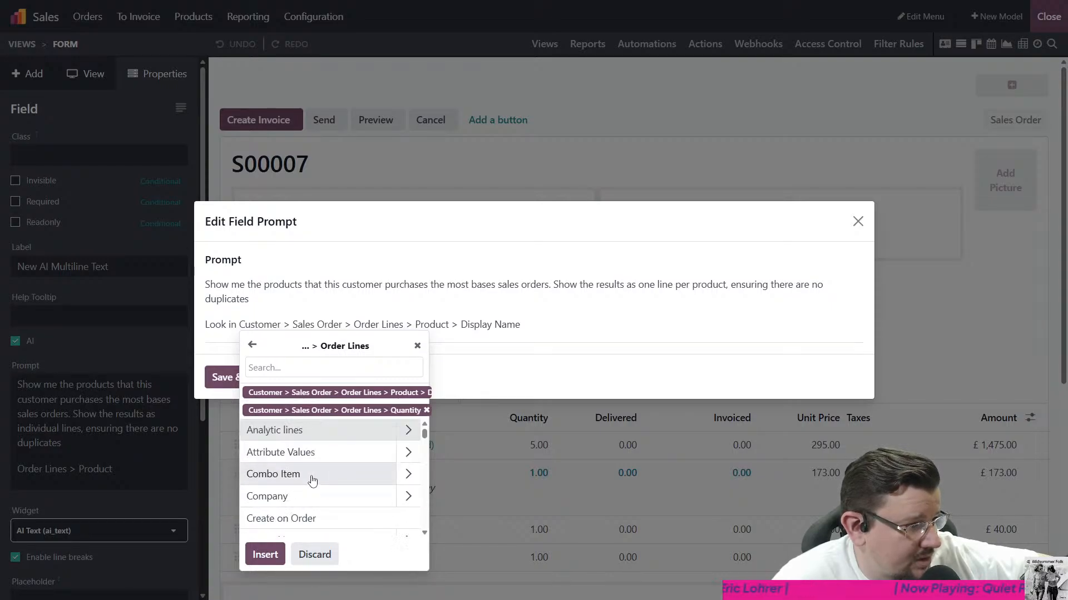
pyautogui.click(265, 554)
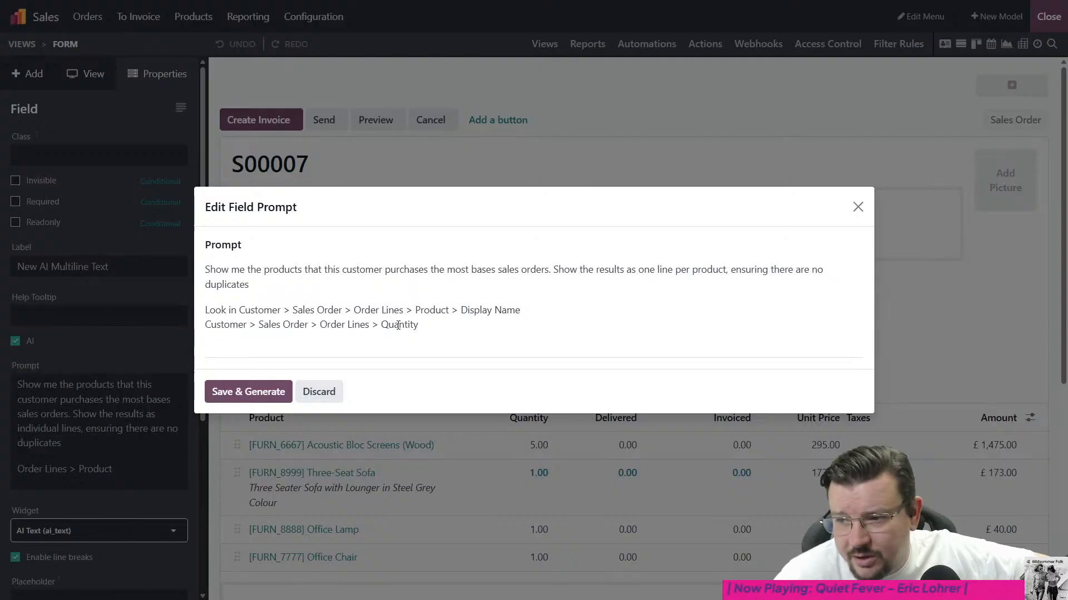
# - Save and generate the AI field's prompt, leave Studio, and review the generated product list on the sales order
pyautogui.click(261, 392)
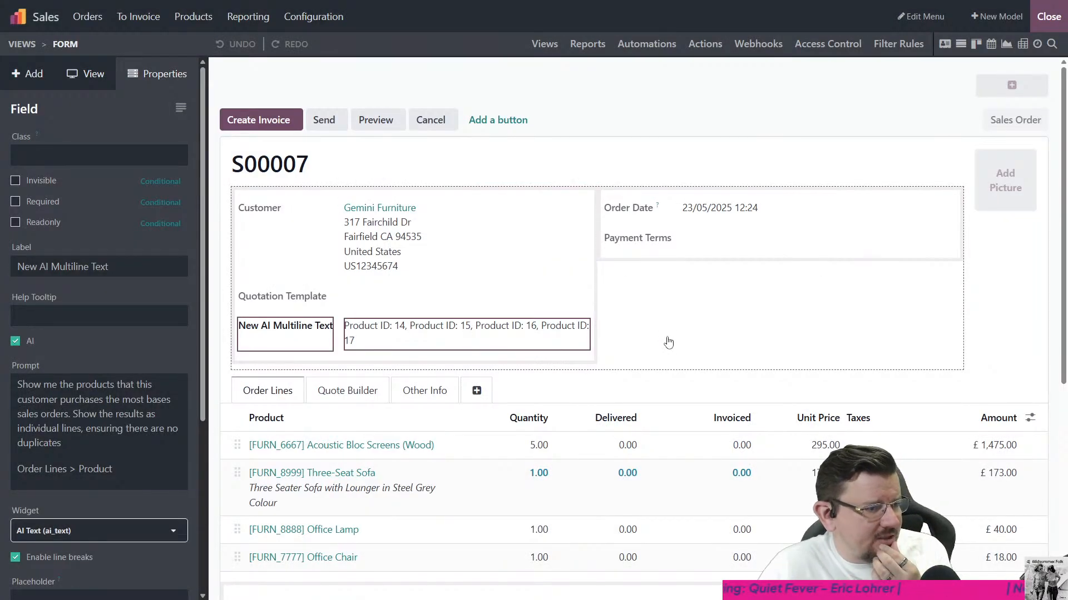
pyautogui.click(1048, 16)
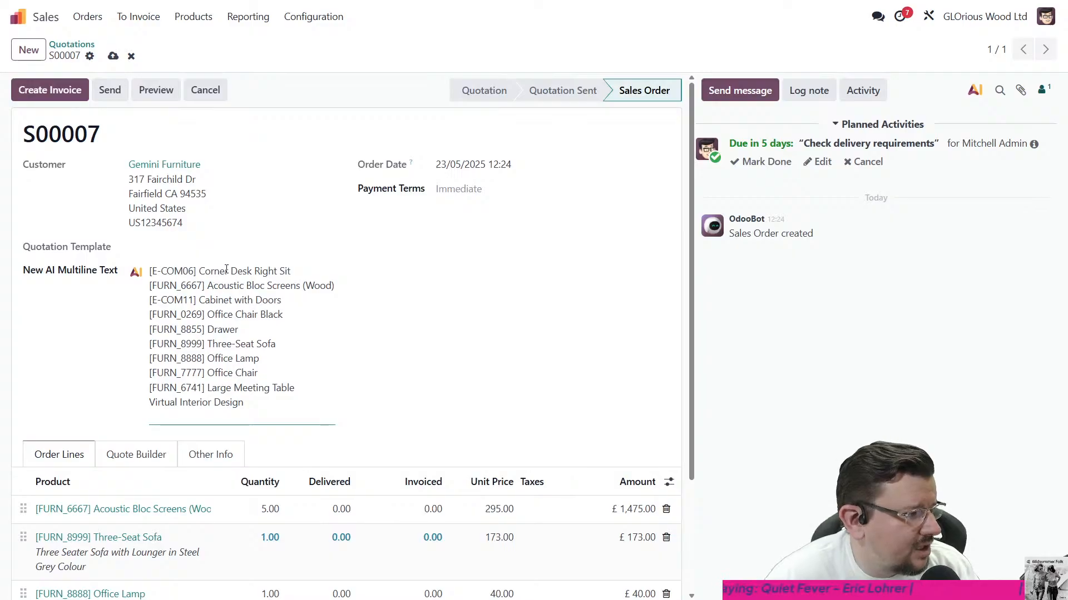
pyautogui.scroll(-2, 401, 321)
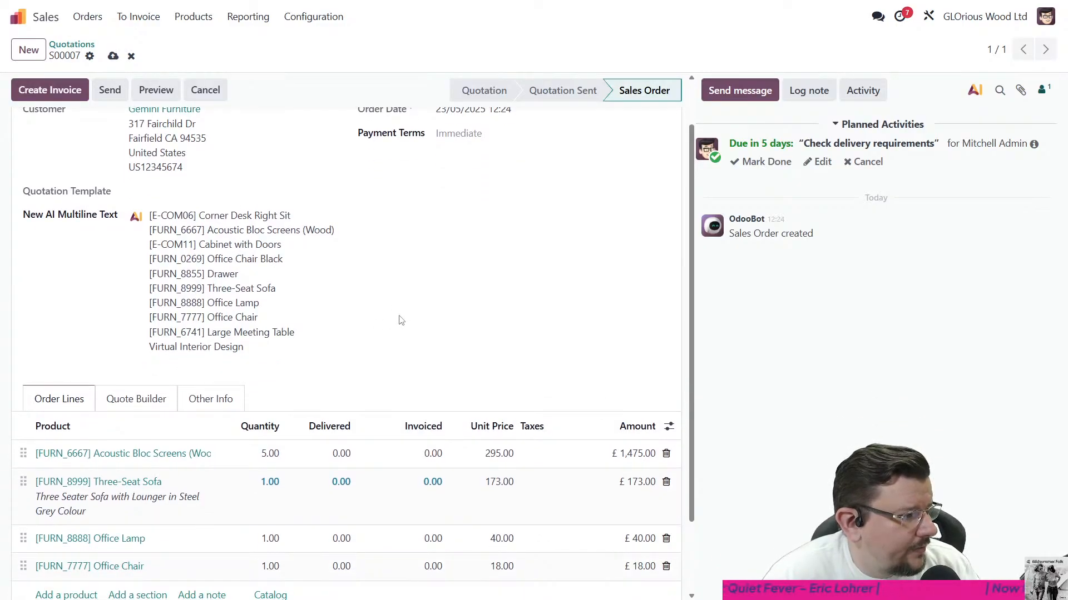
pyautogui.scroll(-2, 401, 320)
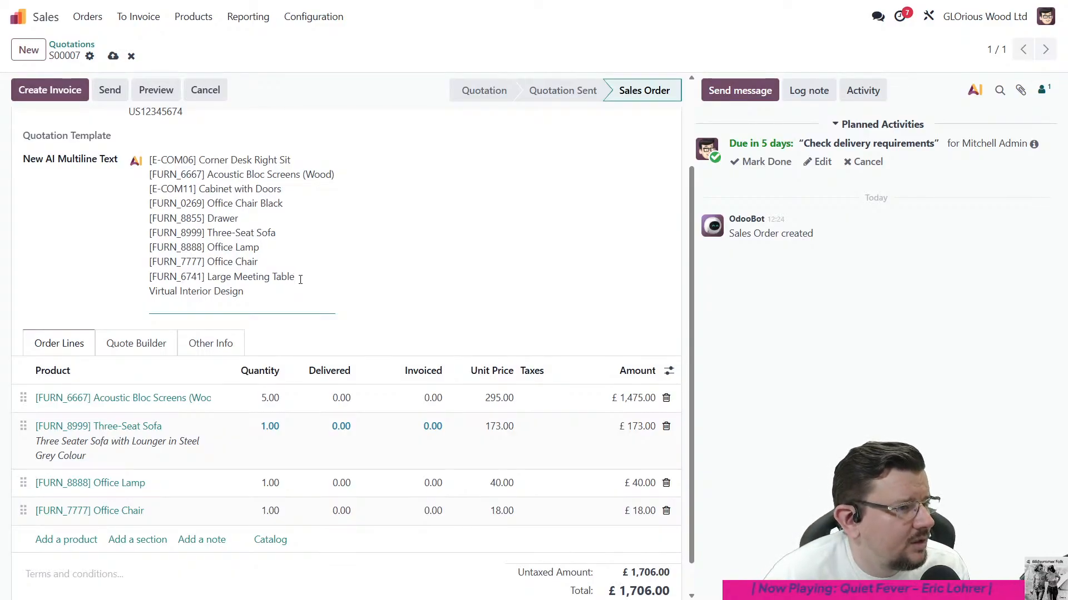
# - In Studio, extend the AI field's prompt after "one line per product" with "including the total quantity purchased for that product across all orders"
pyautogui.scroll(3, 311, 272)
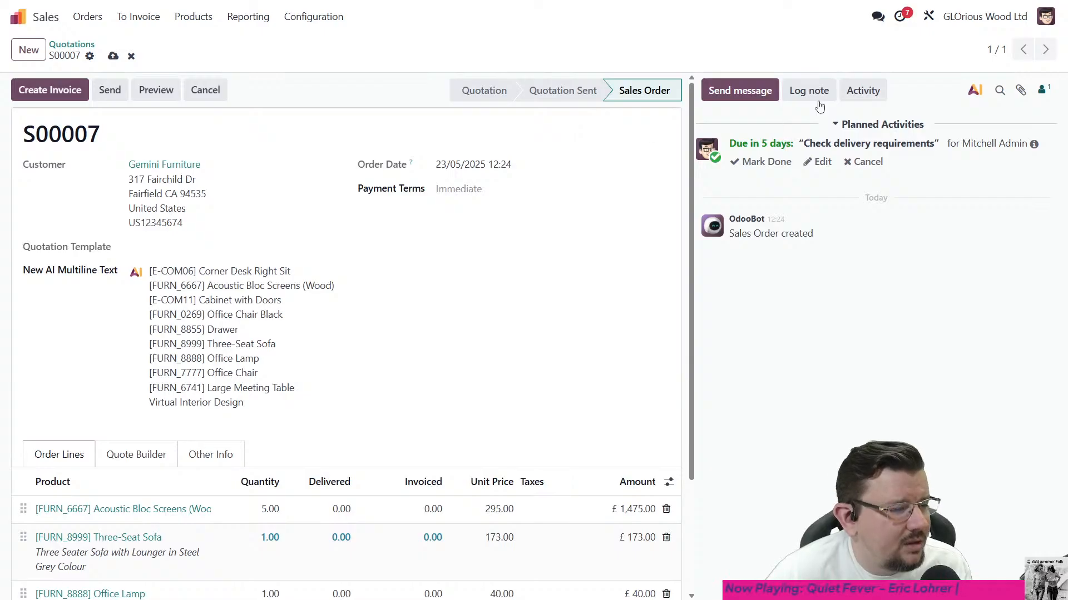
pyautogui.click(928, 17)
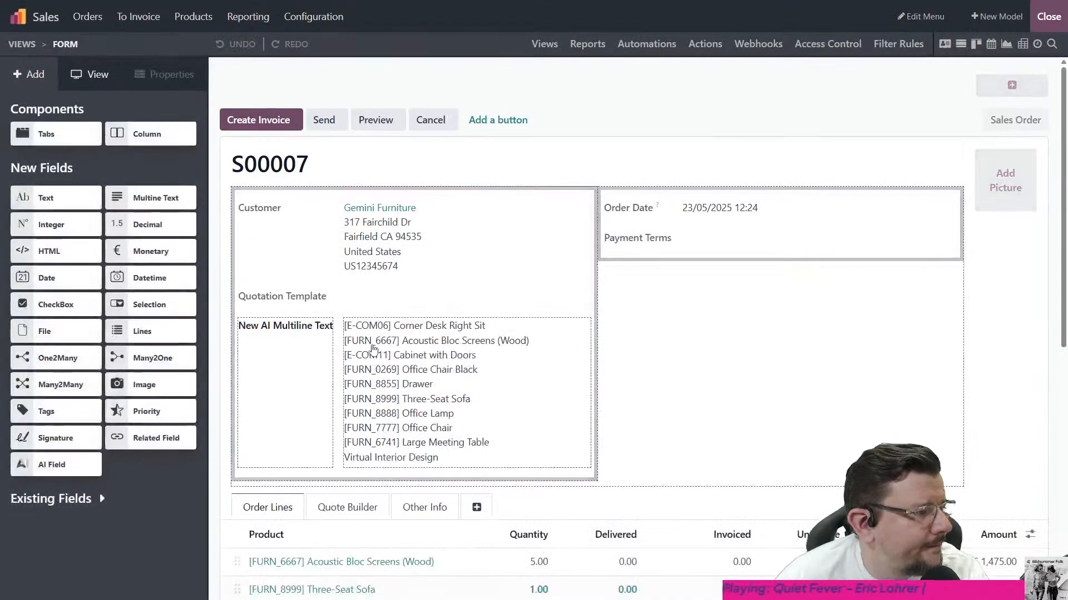
pyautogui.click(425, 348)
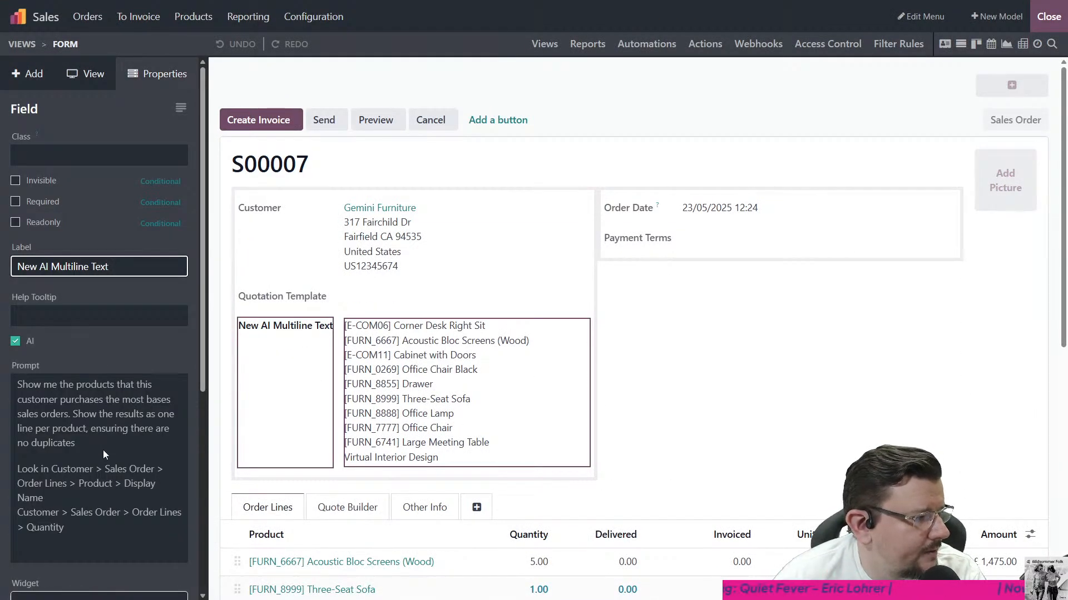
pyautogui.click(113, 413)
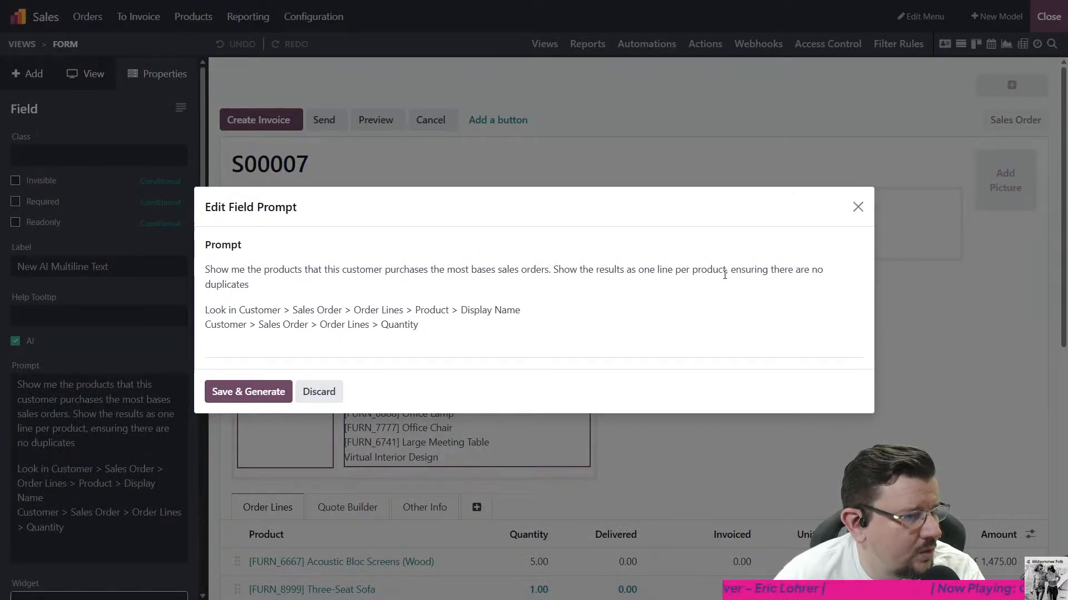
pyautogui.write('inclkuding the quan')
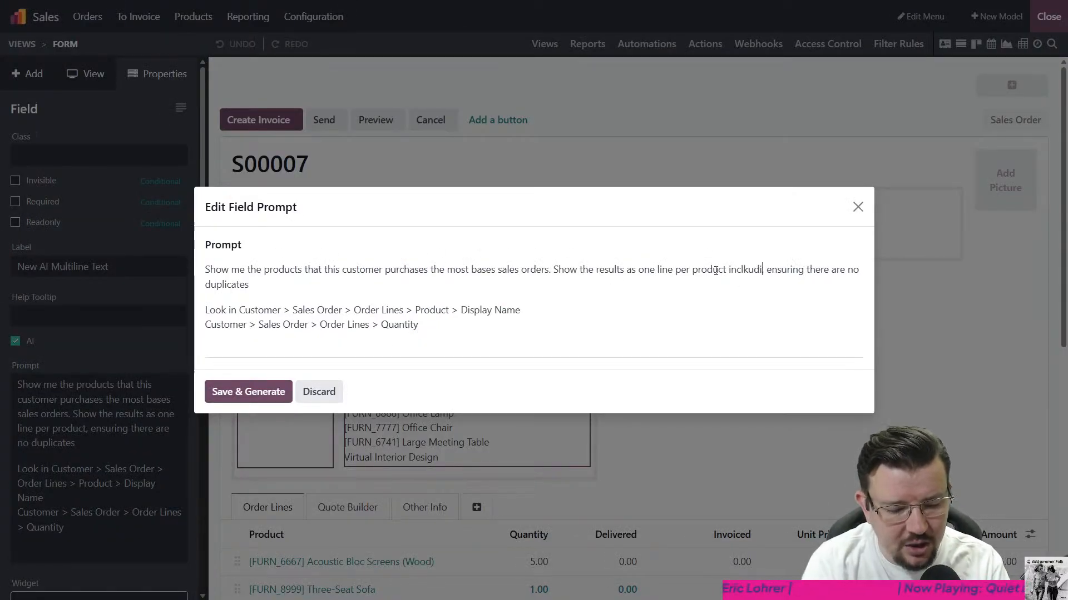
pyautogui.write('tity ')
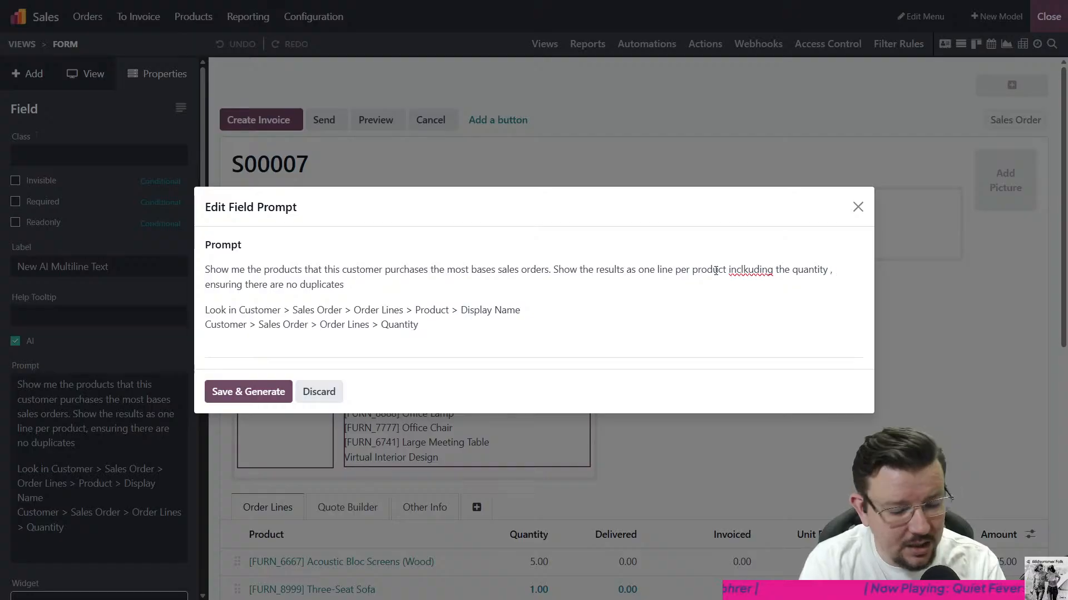
pyautogui.write('purchase')
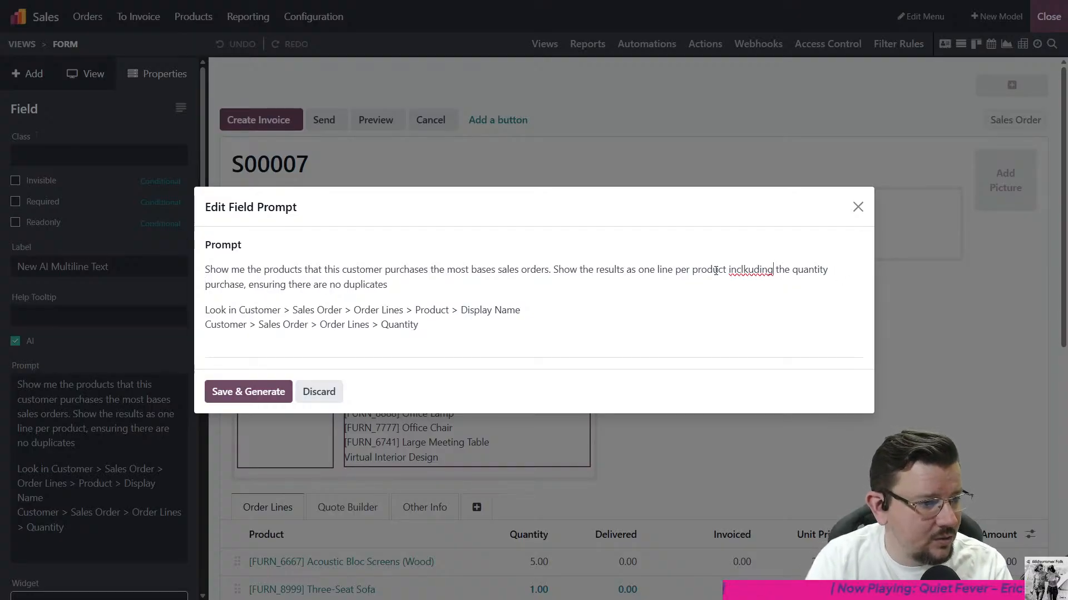
pyautogui.press('BackSpace')
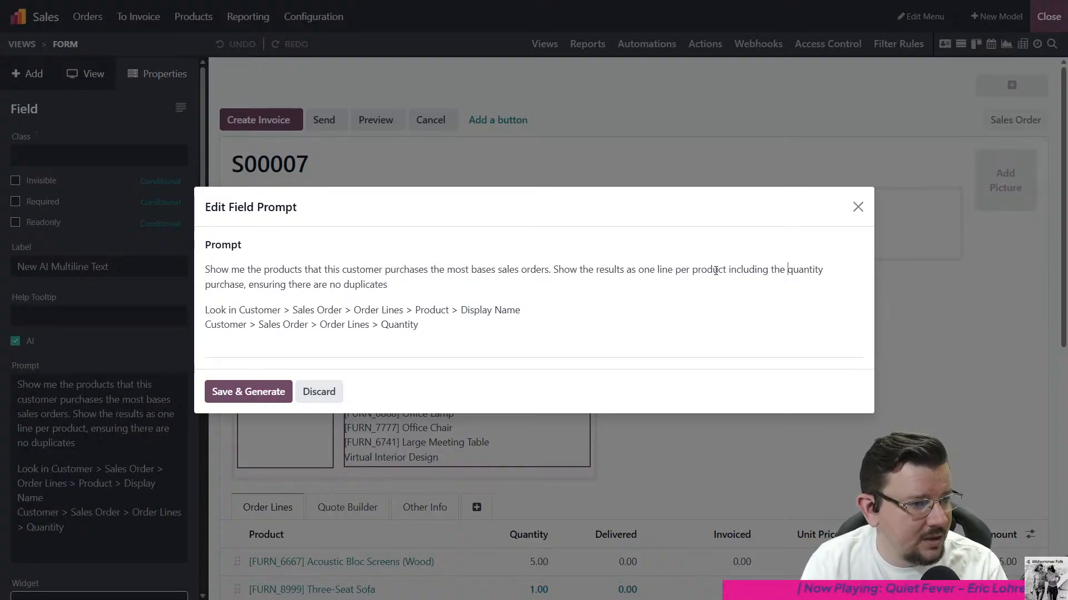
pyautogui.write('total quantity purchase')
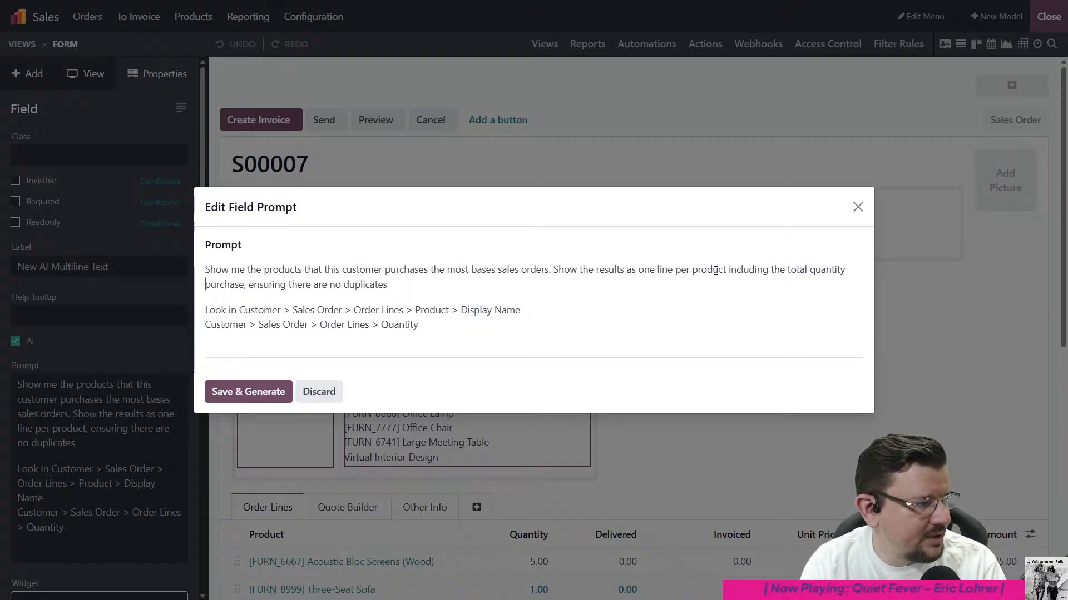
pyautogui.write('d for that p')
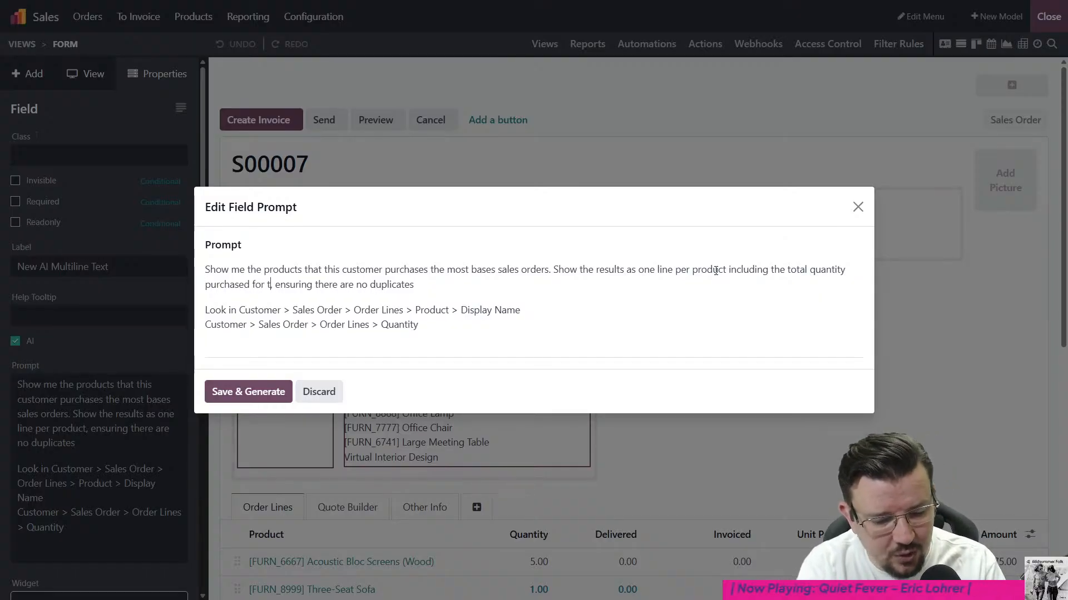
pyautogui.write('roduct across al')
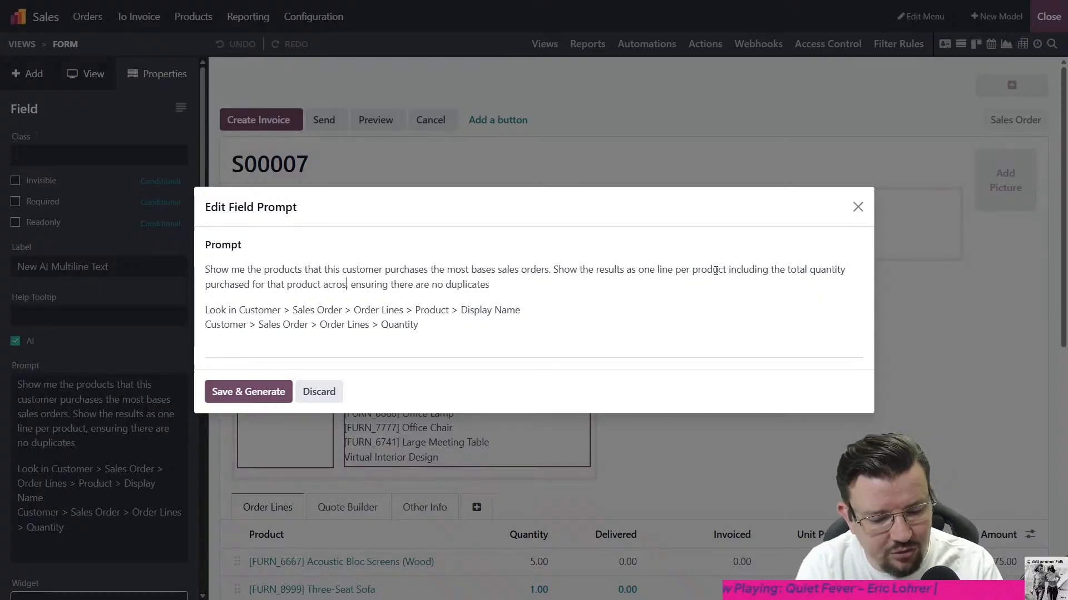
pyautogui.write('l orders')
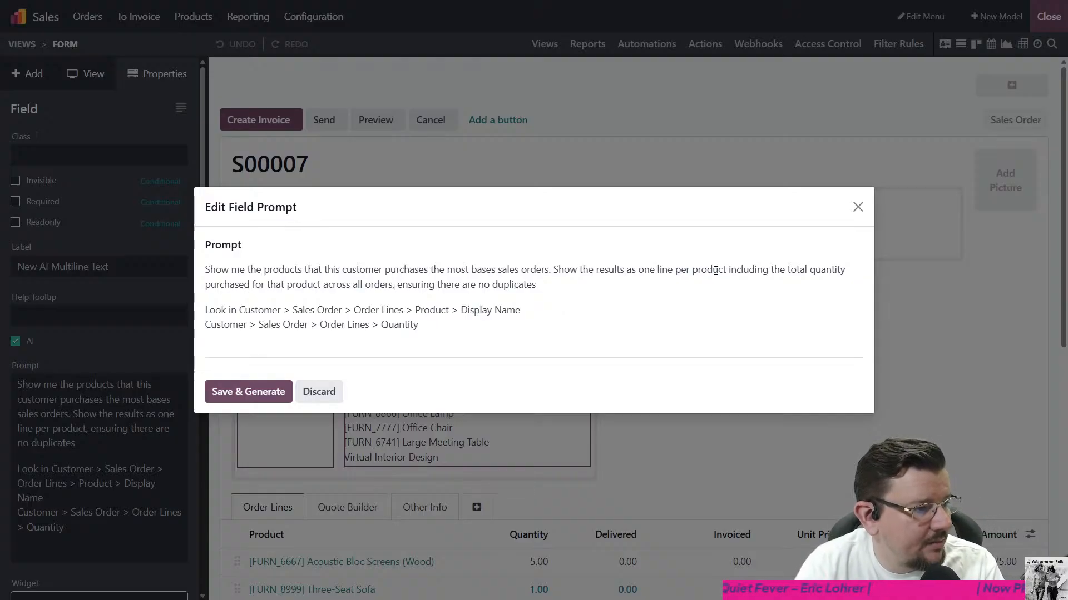
# - Reword "duplicates" in the prompt's first paragraph as "duplicated products"
pyautogui.press('BackSpace')
pyautogui.write('d prod')
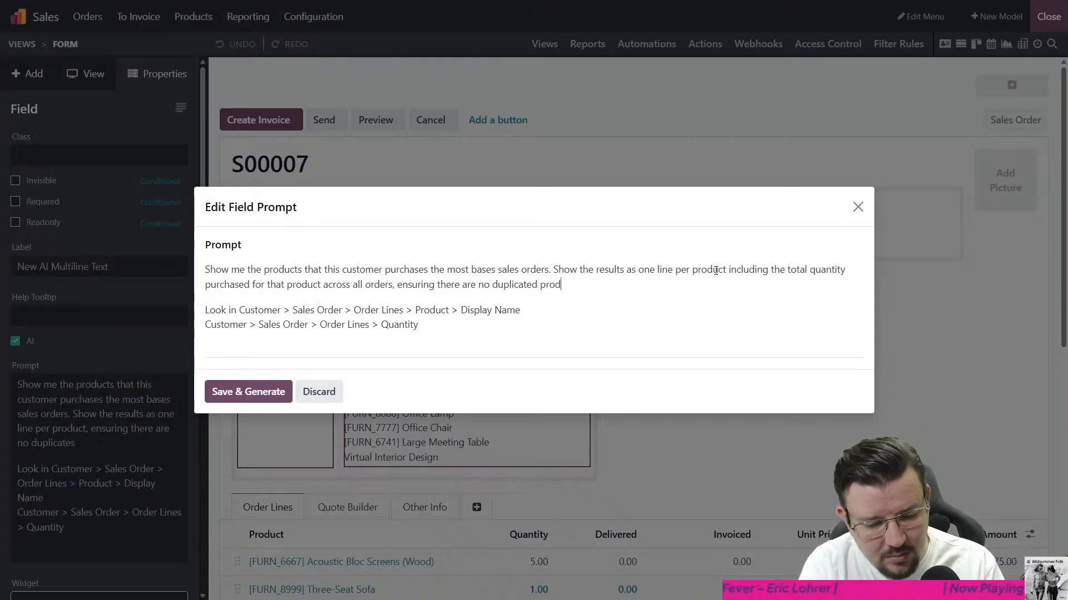
pyautogui.write('ucts')
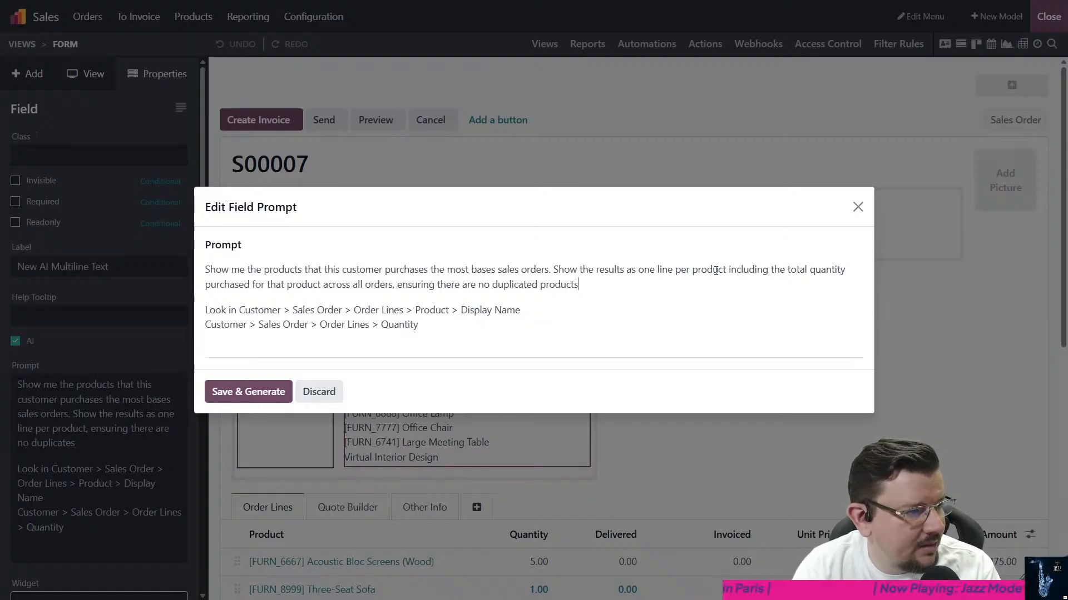
pyautogui.write('. Sort by')
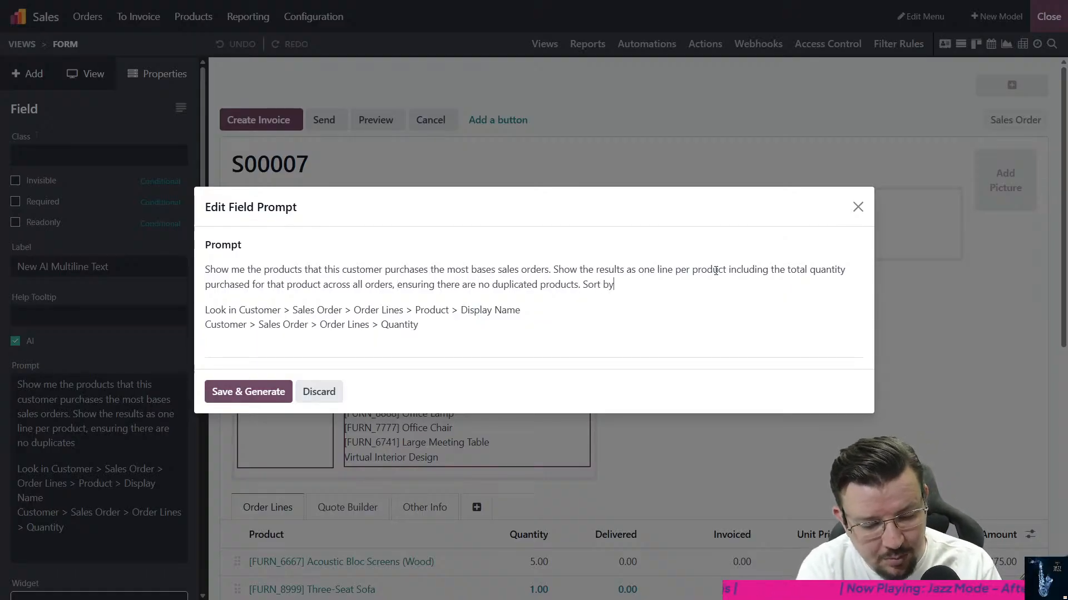
pyautogui.write(' highest   Look in Customer')
# - Append the sorting instruction "Sort by highest quantity first" to the prompt's first paragraph
pyautogui.press('BackSpace')
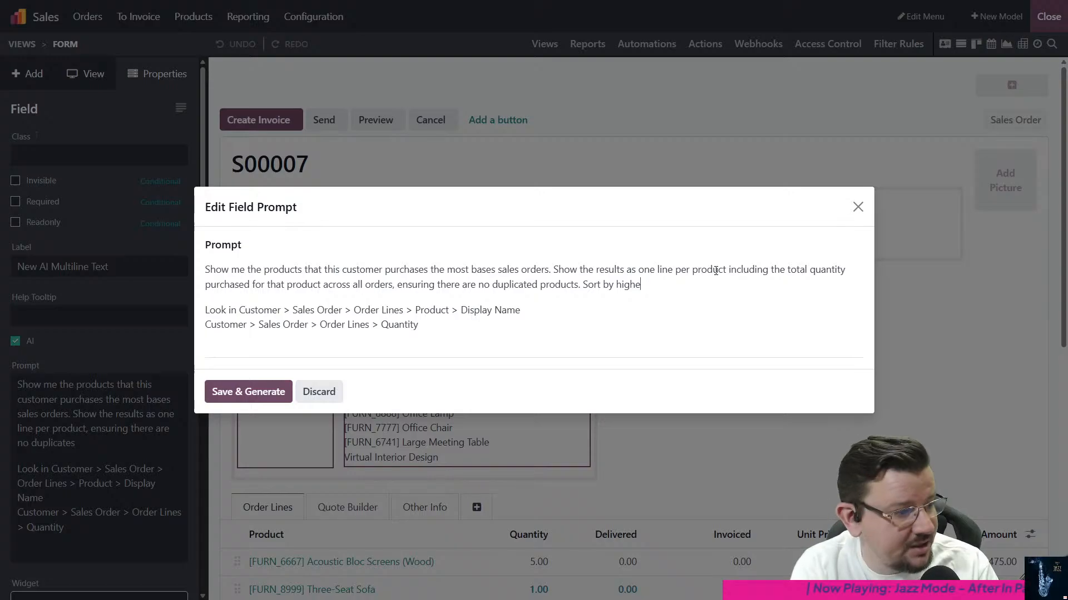
pyautogui.write('st quantity ')
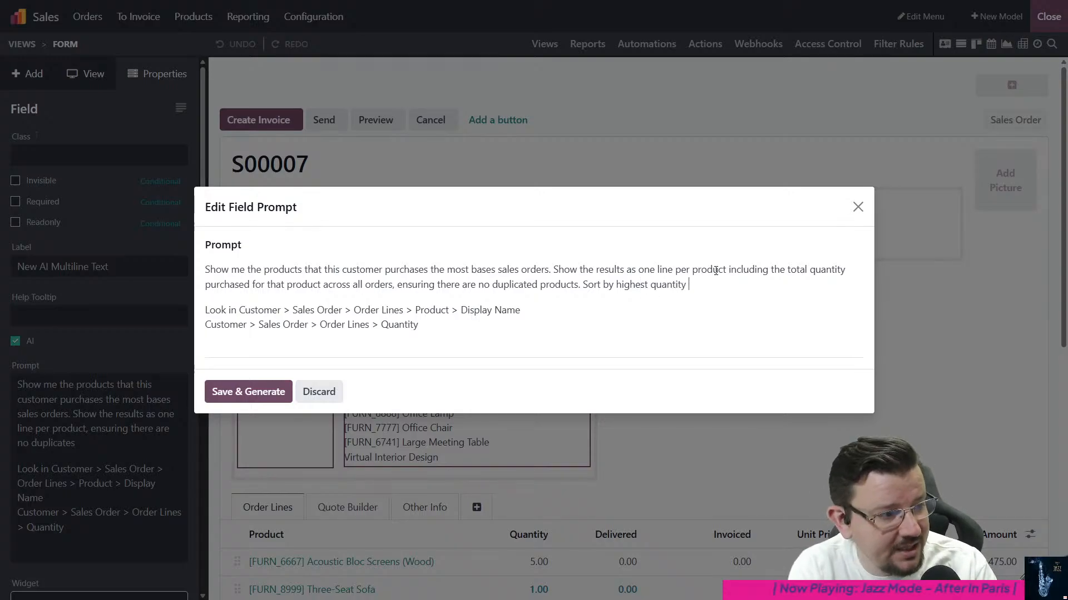
pyautogui.write('first')
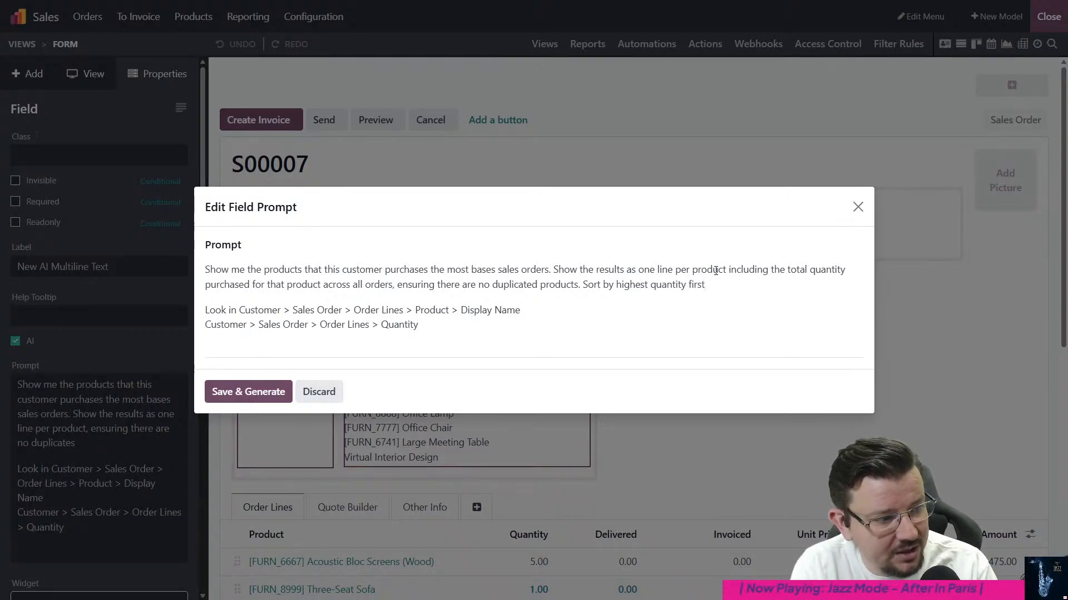
pyautogui.write('. Limit results ')
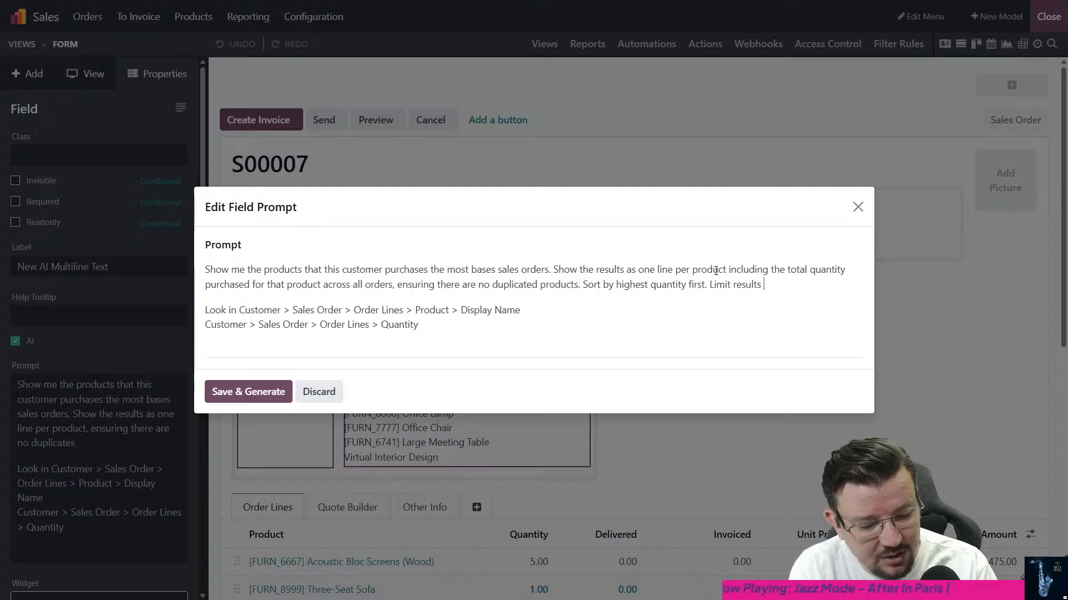
pyautogui.write('to 5 lines')
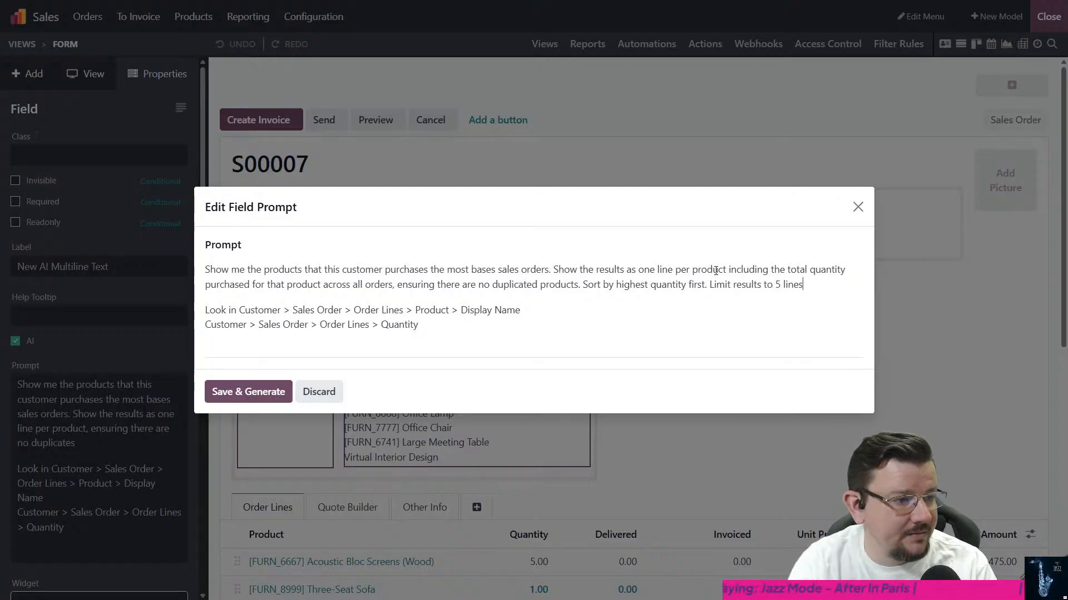
pyautogui.write('.')
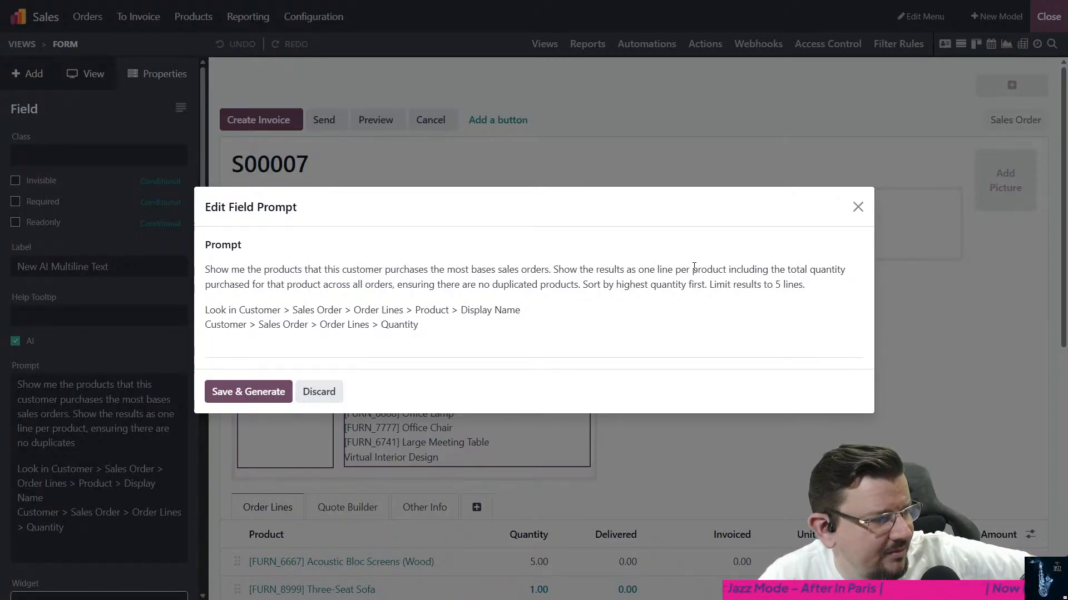
# - Append "Limit results to 5 lines." to the prompt's first paragraph, then save and generate the prompt and leave Studio
pyautogui.click(238, 395)
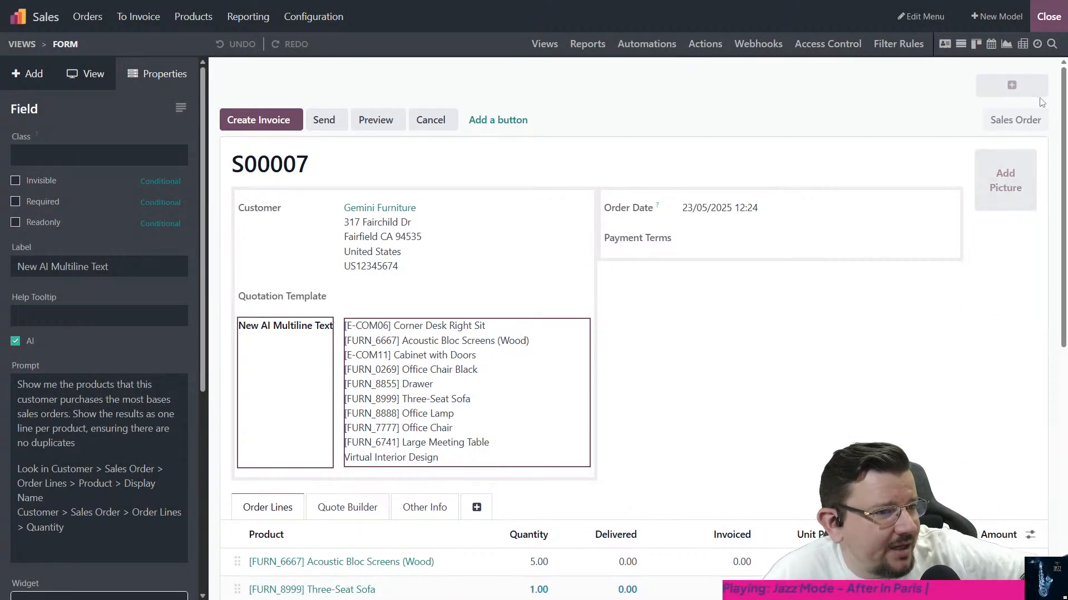
pyautogui.click(1049, 16)
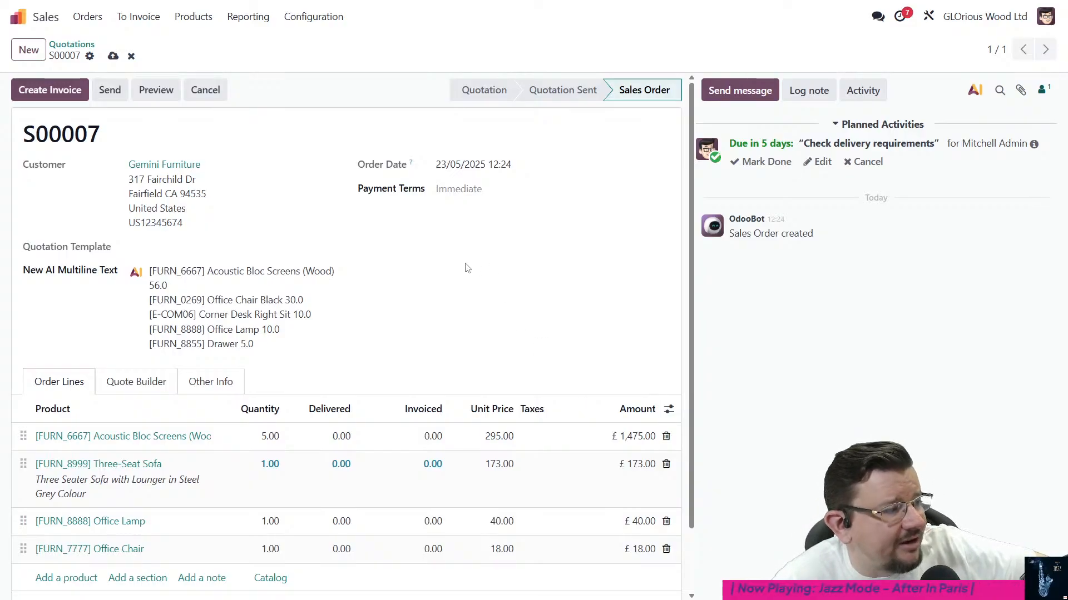
# - Create a new product named "Test AI Product" with the product type Goods and save it
pyautogui.click(194, 17)
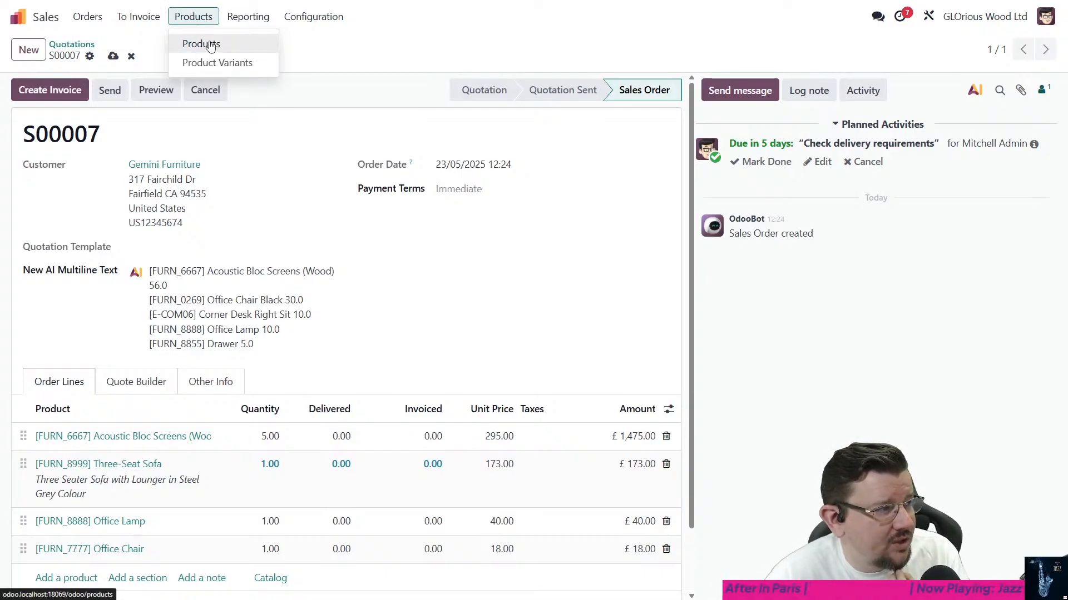
pyautogui.click(211, 47)
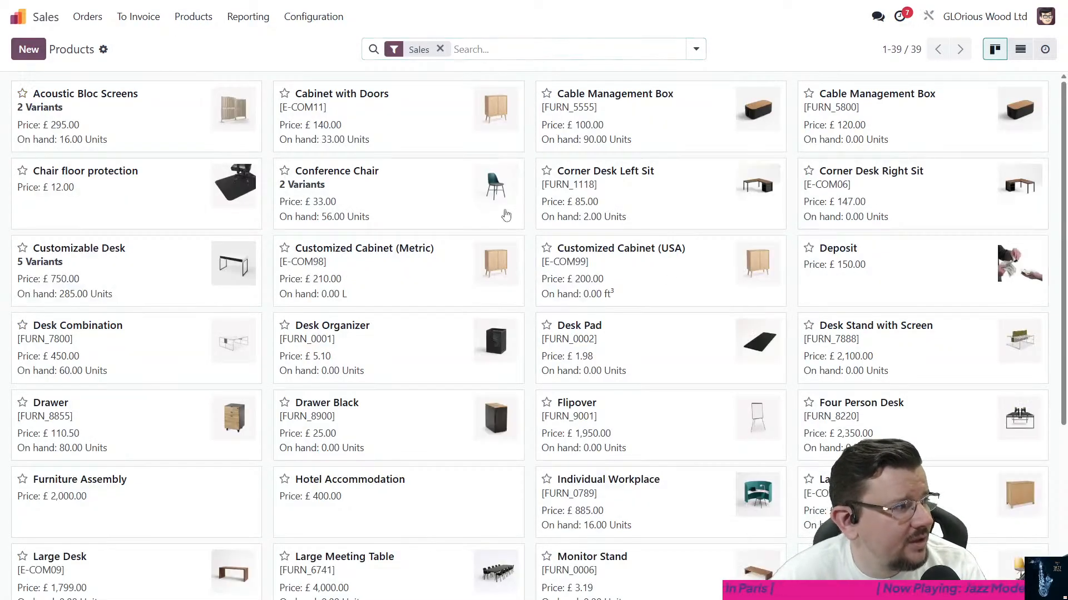
pyautogui.hotkey('alt', 'c')
pyautogui.write('Test AI ')
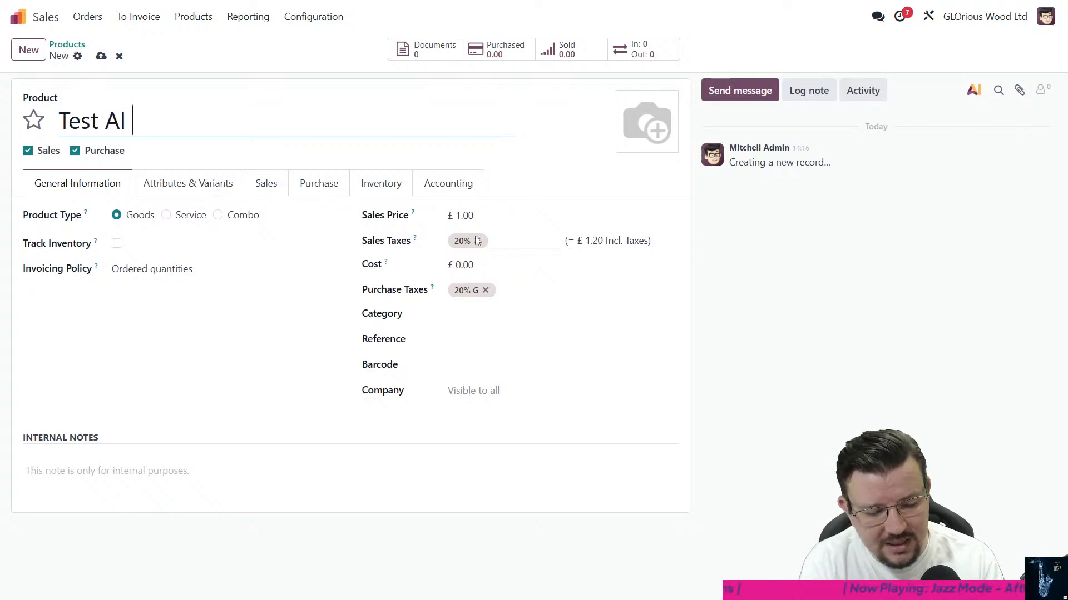
pyautogui.write('Product')
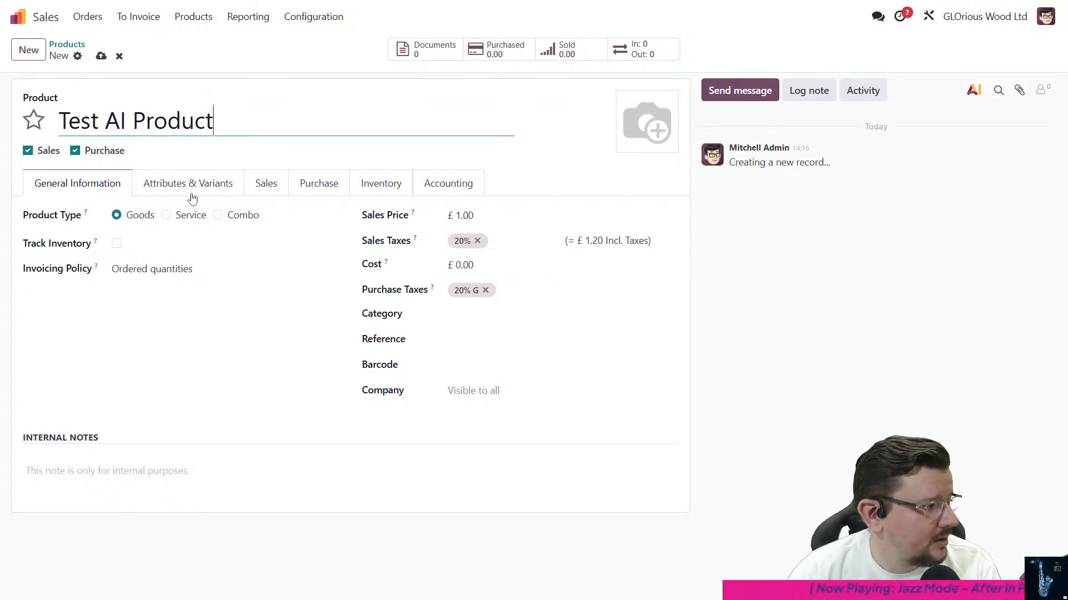
pyautogui.click(117, 217)
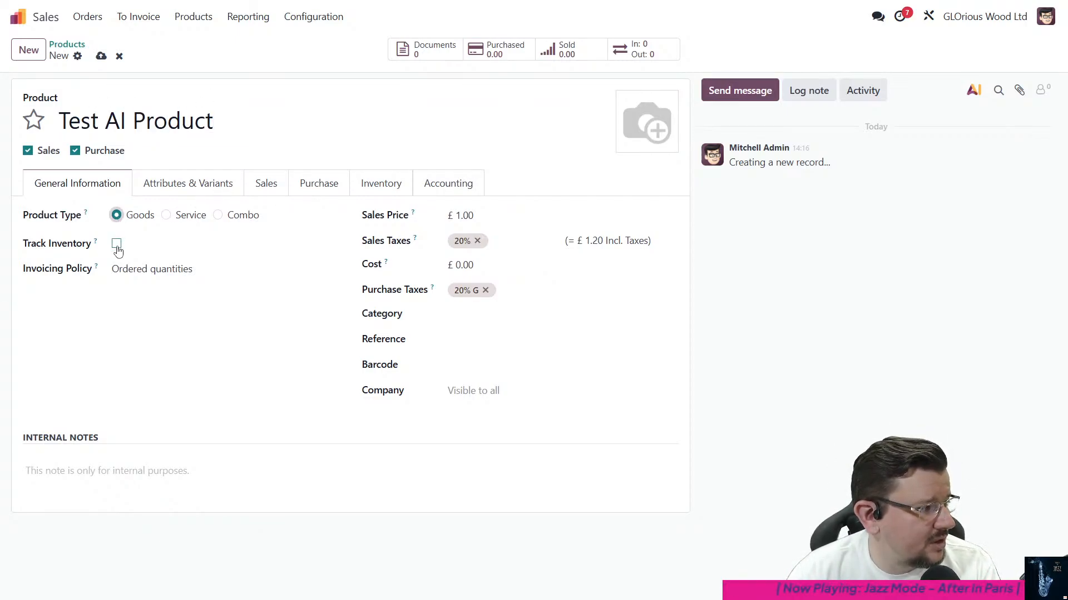
pyautogui.click(176, 184)
pyautogui.click(259, 184)
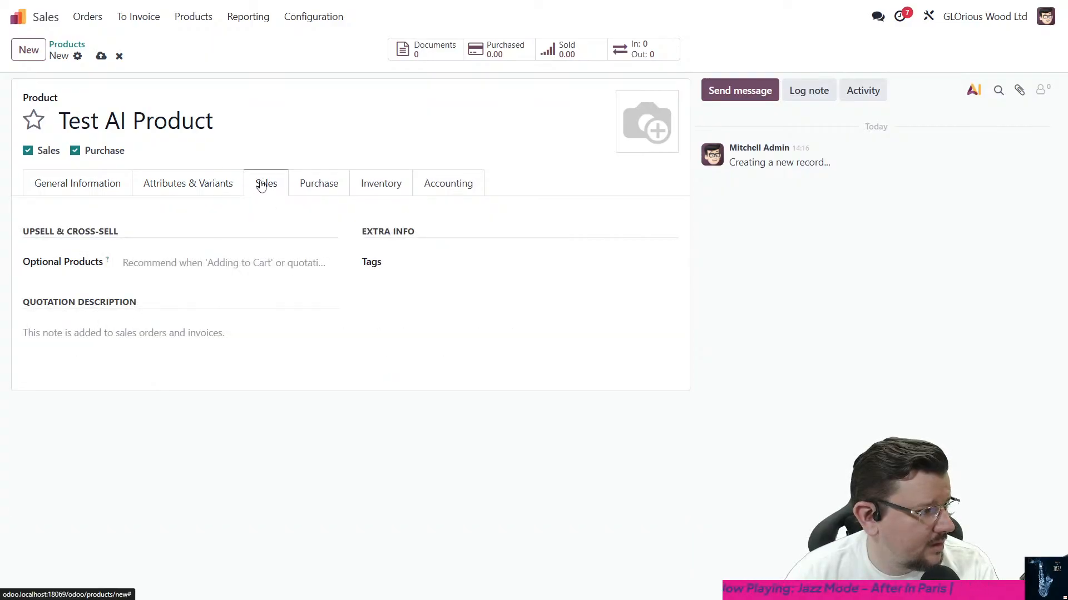
pyautogui.click(55, 192)
pyautogui.click(101, 58)
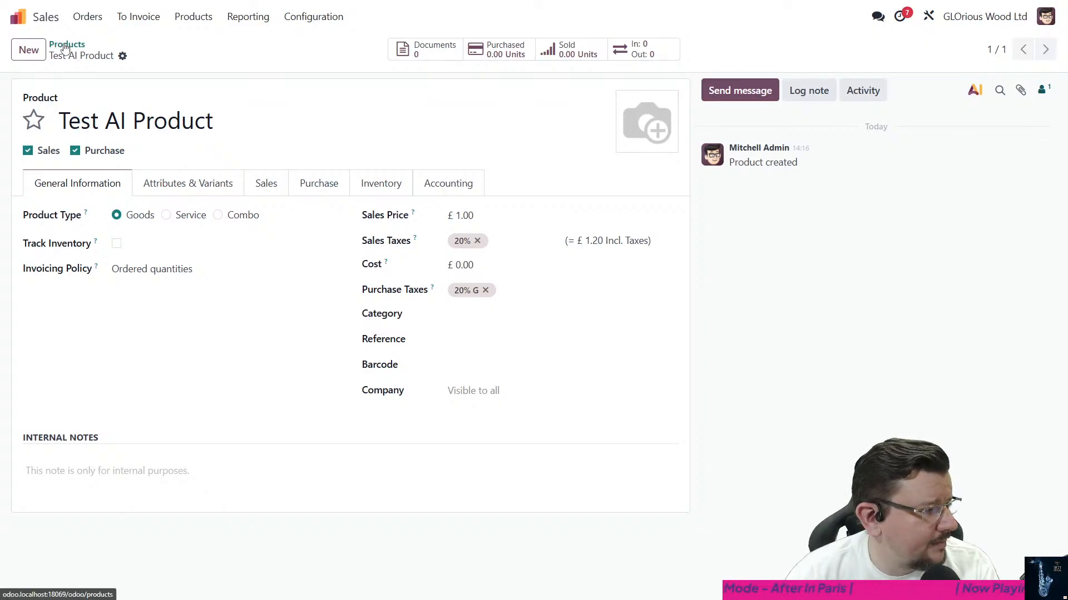
# - Create a new quotation with Gemini Furniture as the customer
pyautogui.click(87, 16)
pyautogui.click(111, 45)
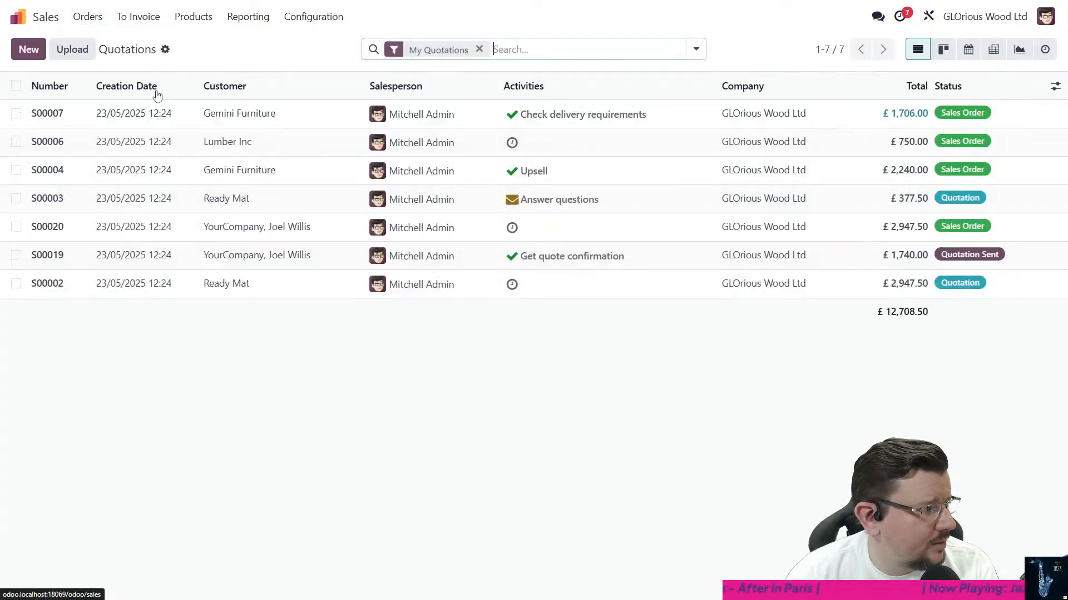
pyautogui.click(24, 51)
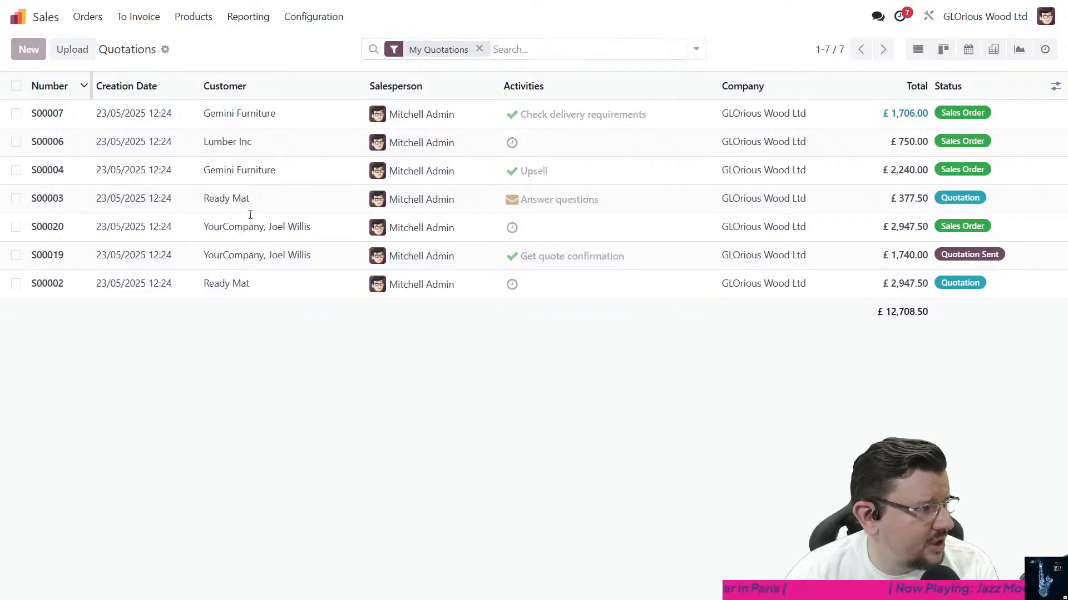
pyautogui.write('Gemin')
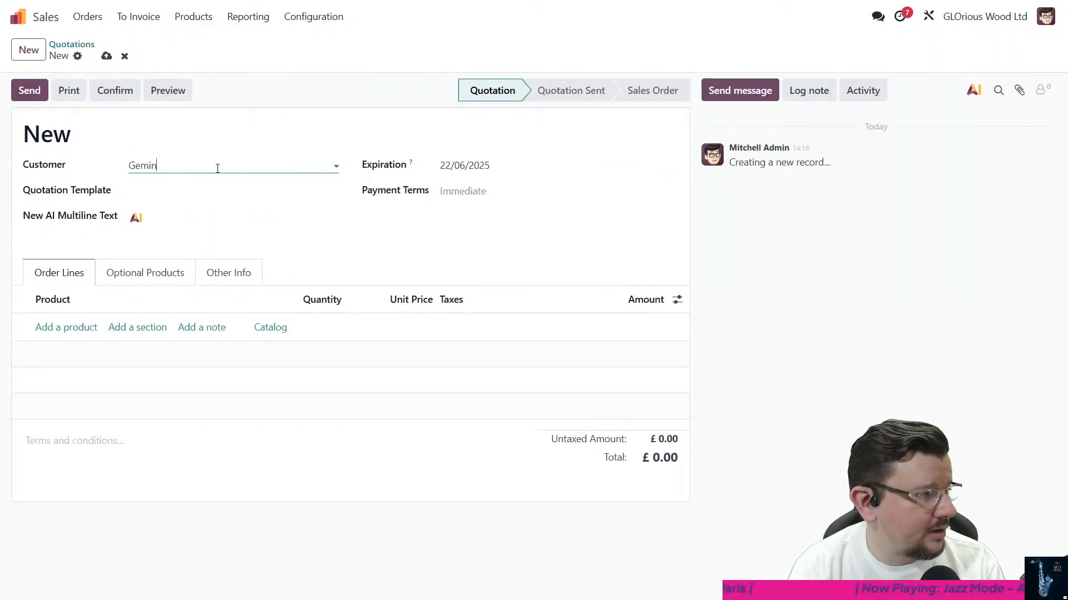
pyautogui.write('i')
pyautogui.press('Return')
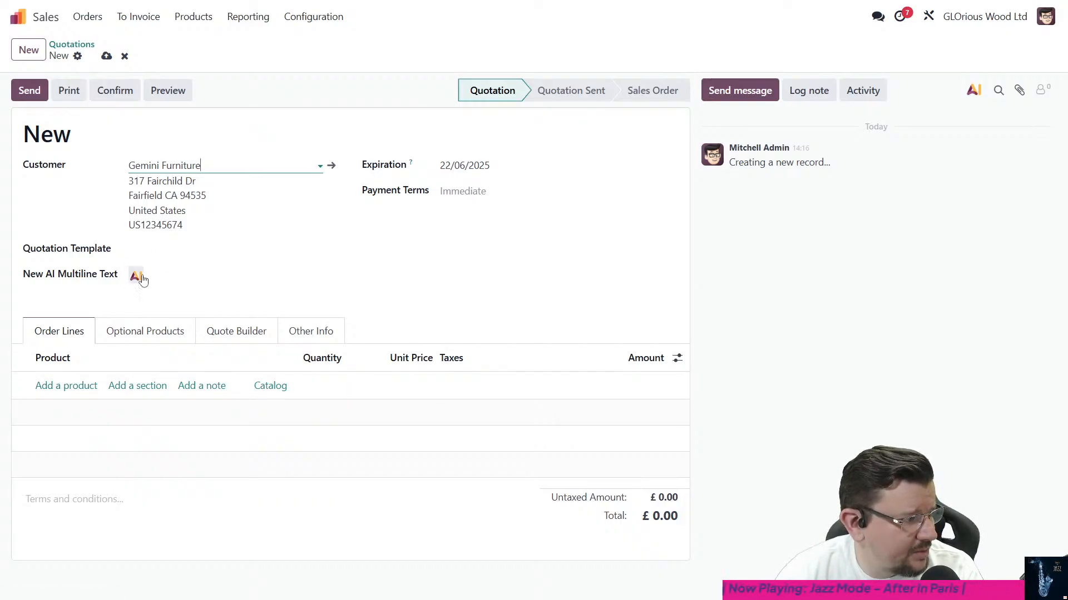
# - Add an order line for Test AI Product with a quantity of 100 and a unit price of 32
pyautogui.click(79, 385)
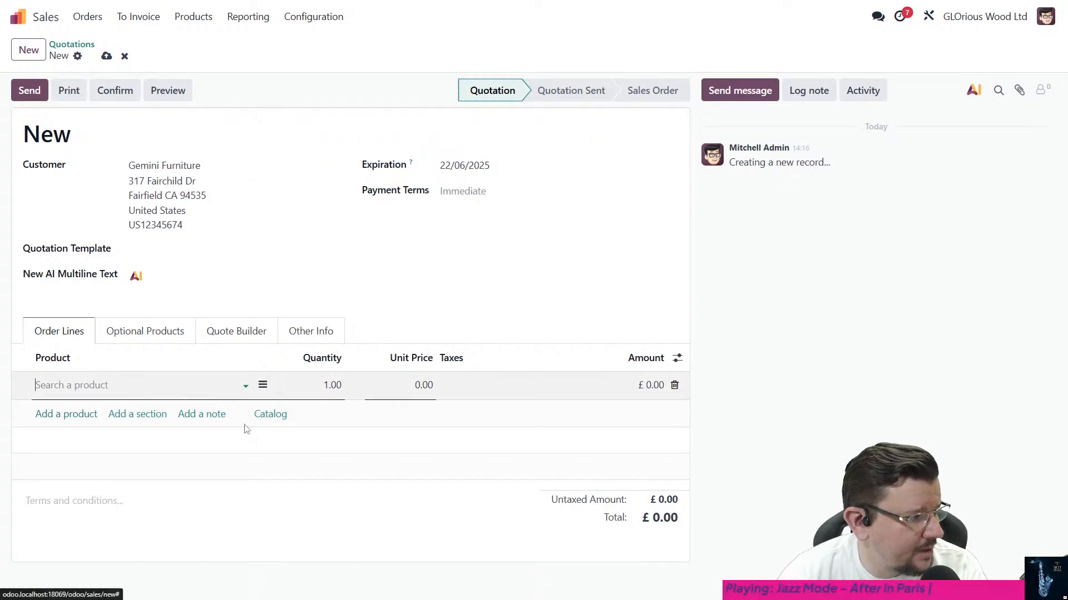
pyautogui.write('test')
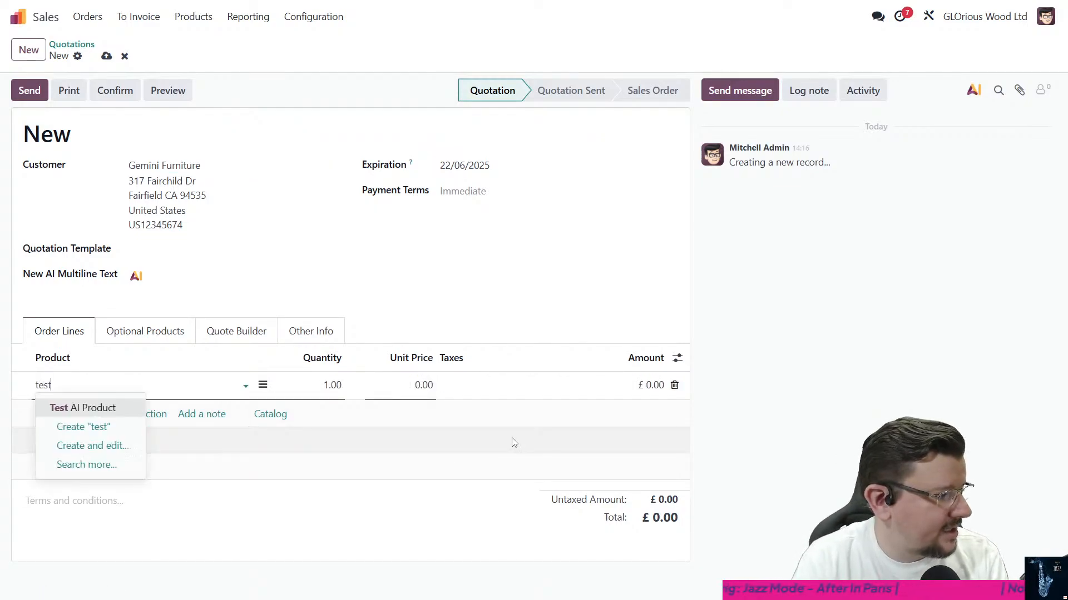
pyautogui.press('Tab')
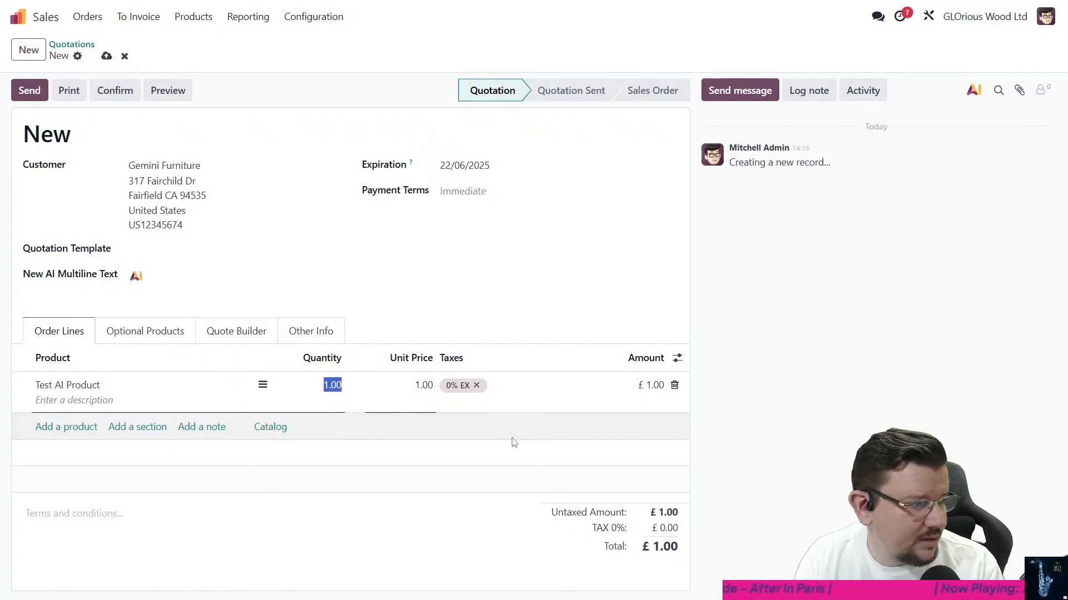
pyautogui.write('1')
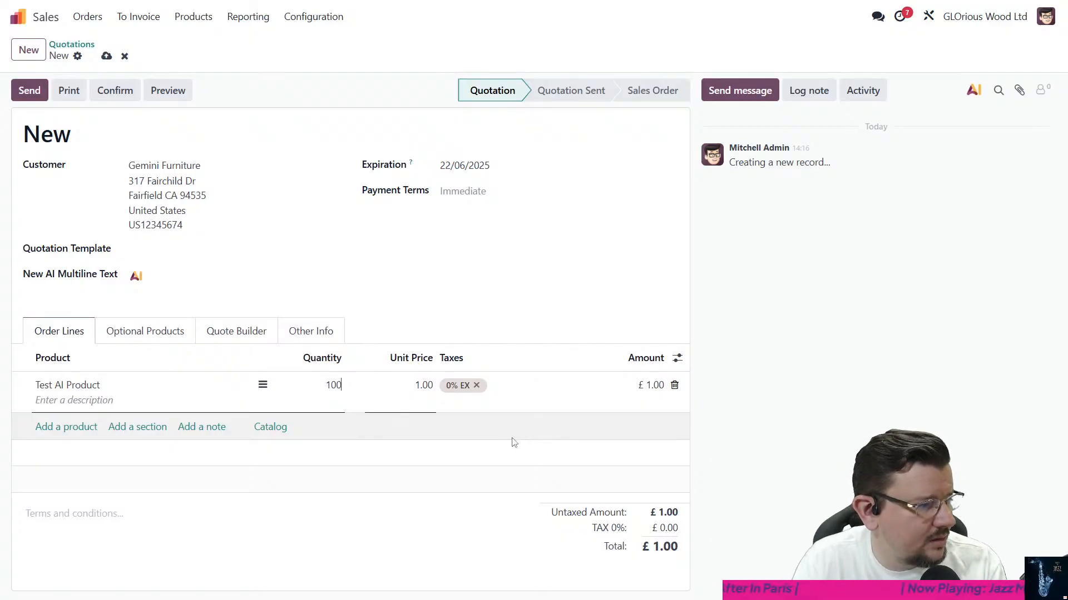
pyautogui.write('00')
pyautogui.click(444, 537)
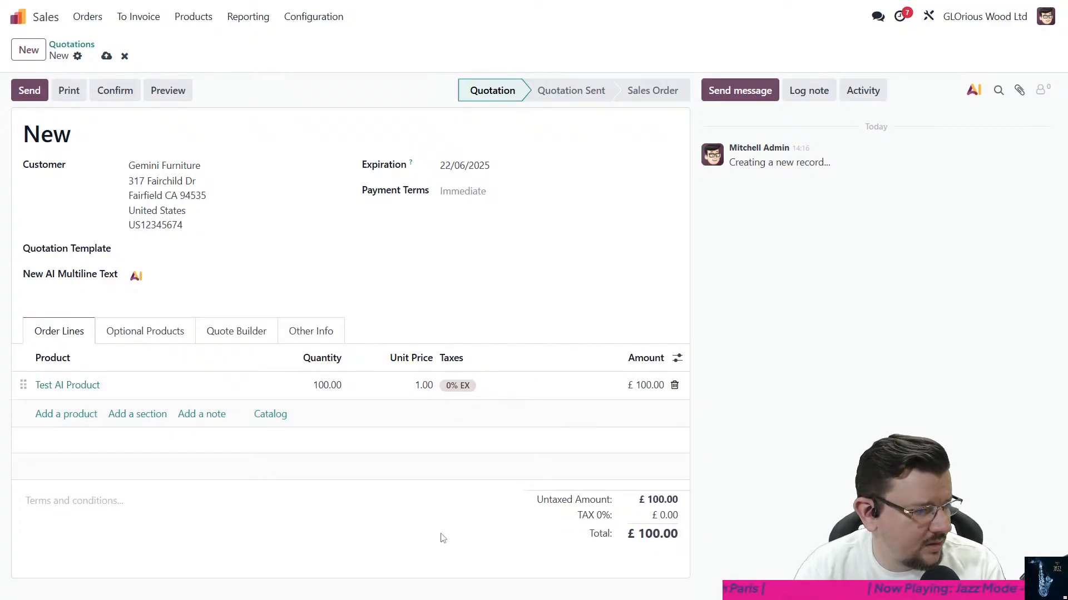
pyautogui.click(407, 389)
pyautogui.write('32')
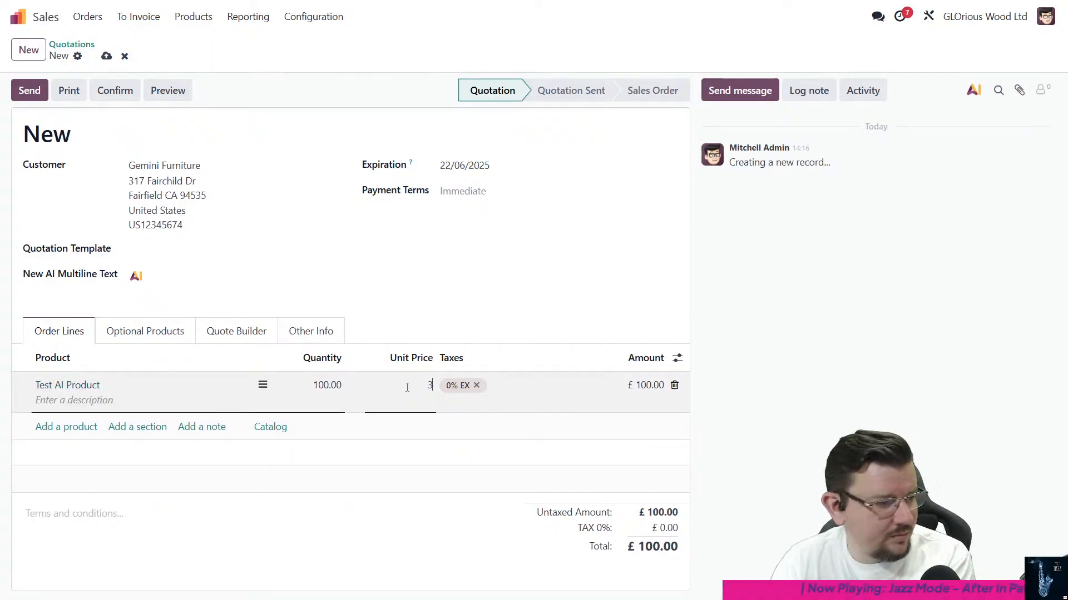
pyautogui.click(413, 574)
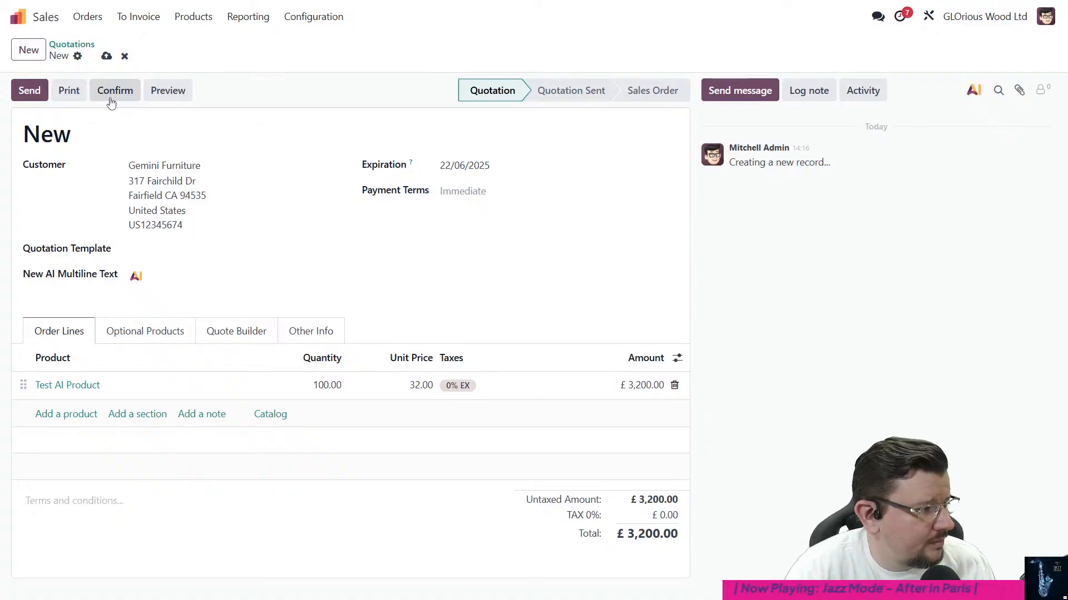
pyautogui.click(81, 414)
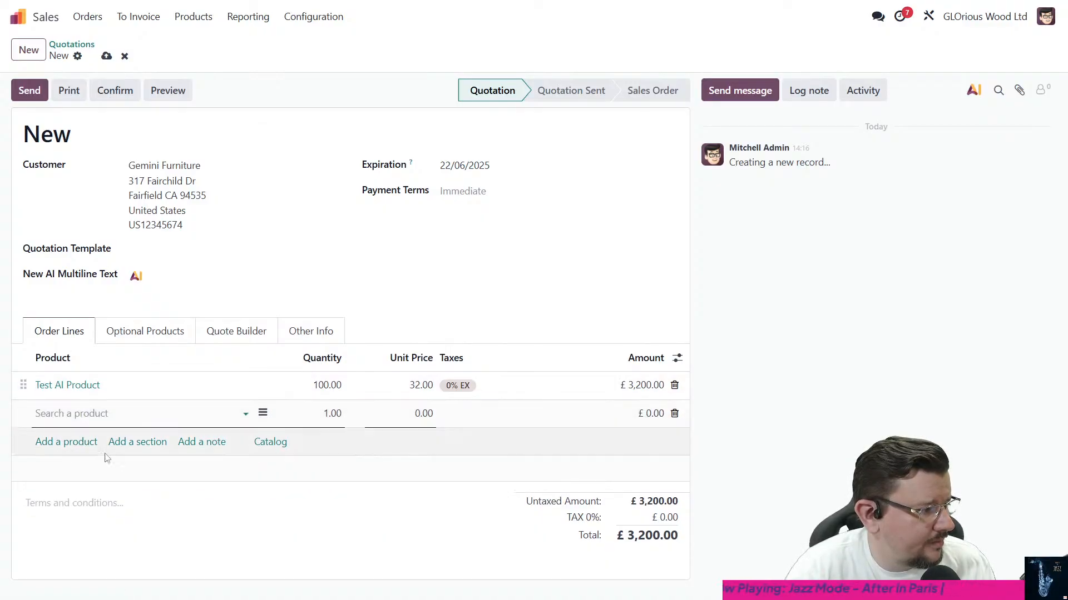
pyautogui.click(234, 556)
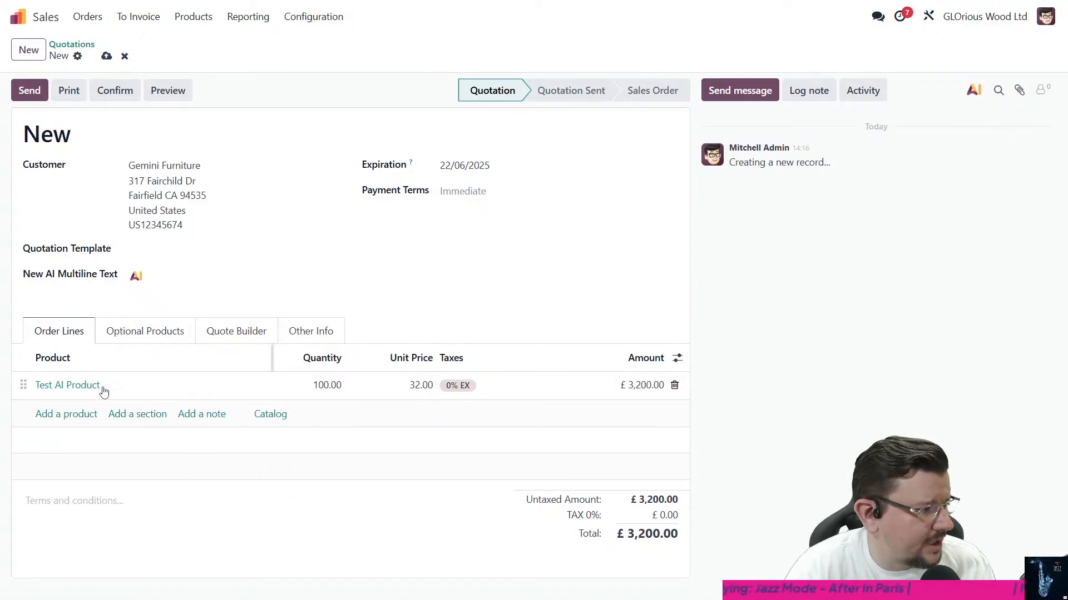
# - Confirm the quotation as a sales order and regenerate its New AI Multiline Text field
pyautogui.click(94, 96)
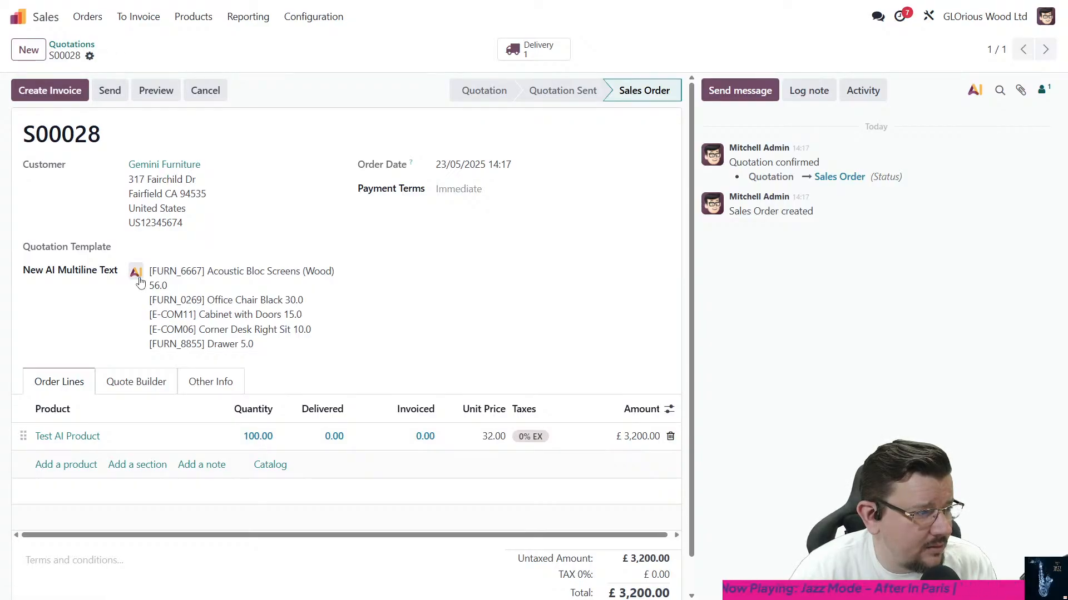
pyautogui.click(139, 278)
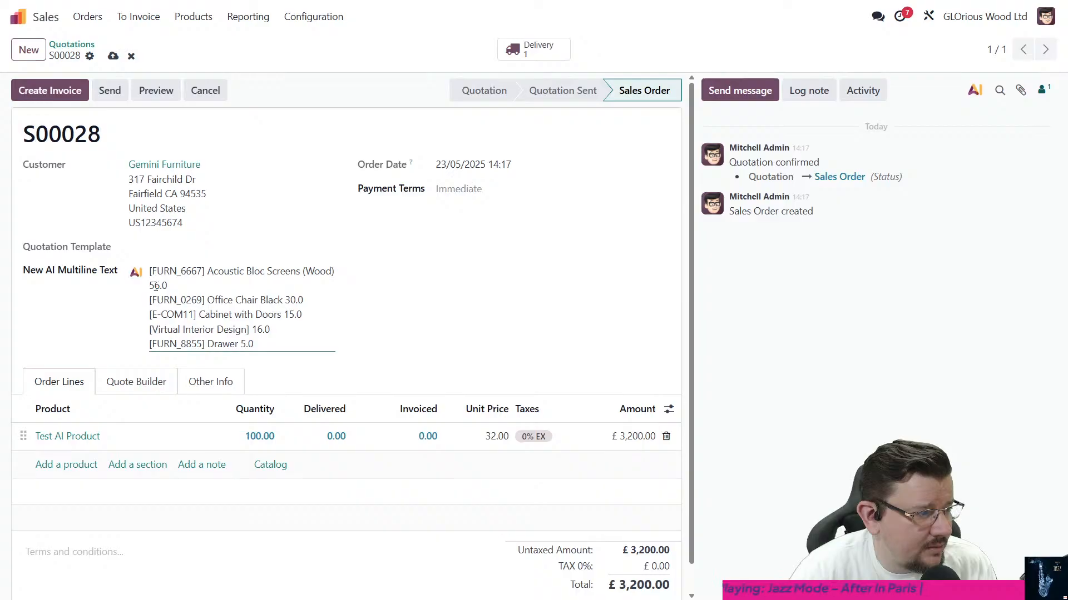
pyautogui.moveTo(201, 329); pyautogui.dragTo(299, 330)
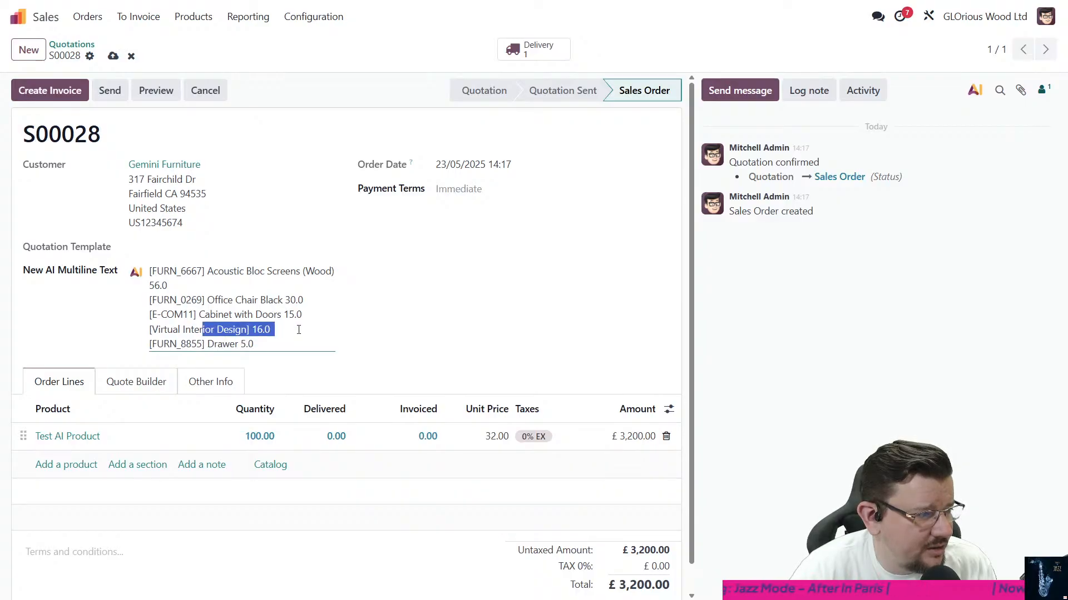
pyautogui.click(298, 330)
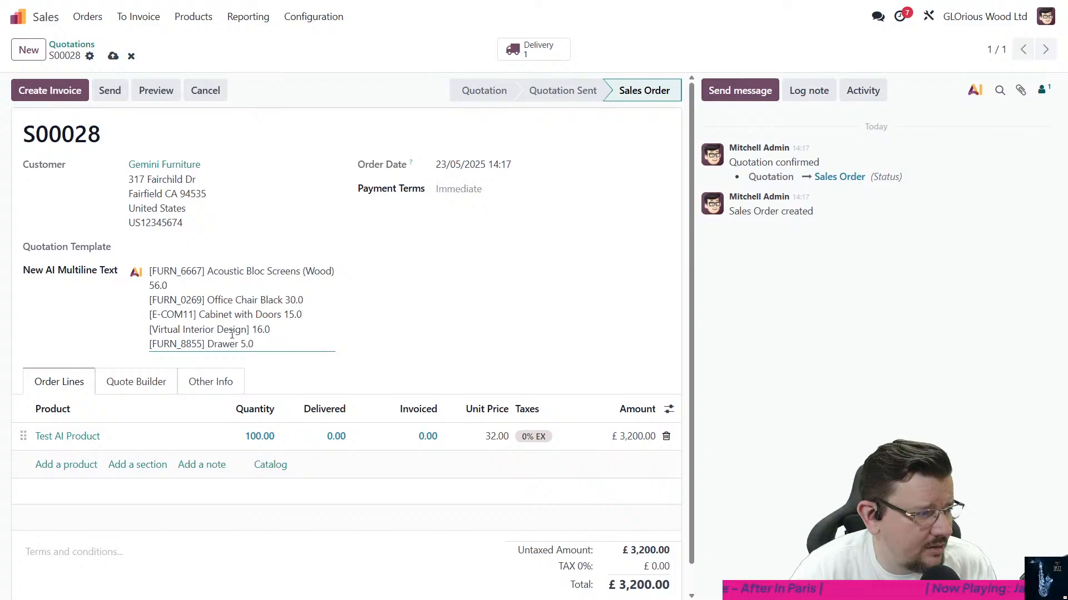
# - Return to the quotations list and create another quotation with Gemini Furniture as the customer
pyautogui.click(88, 51)
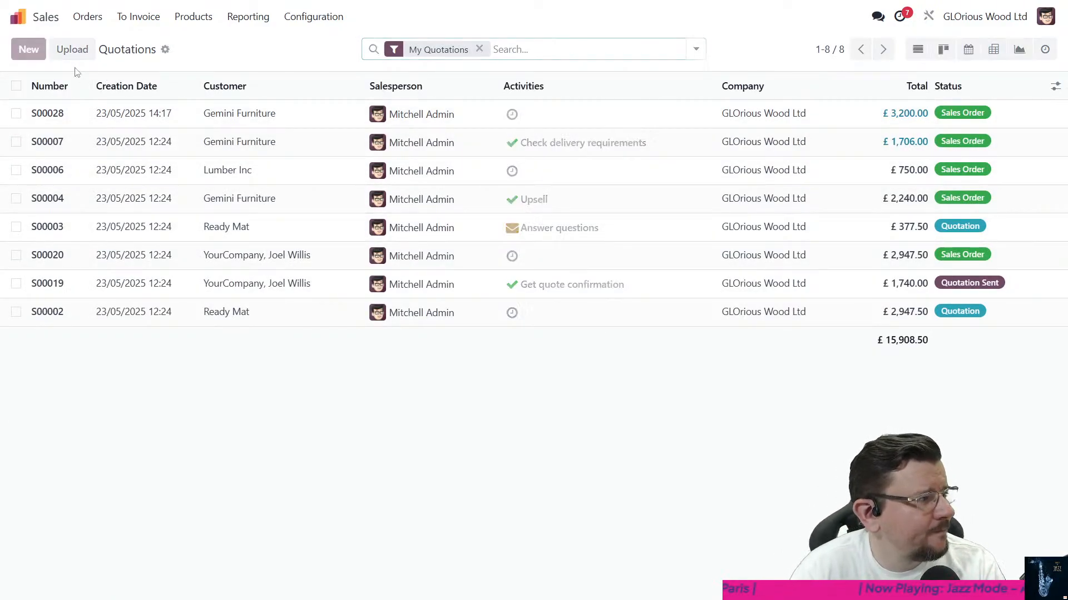
pyautogui.write('geni')
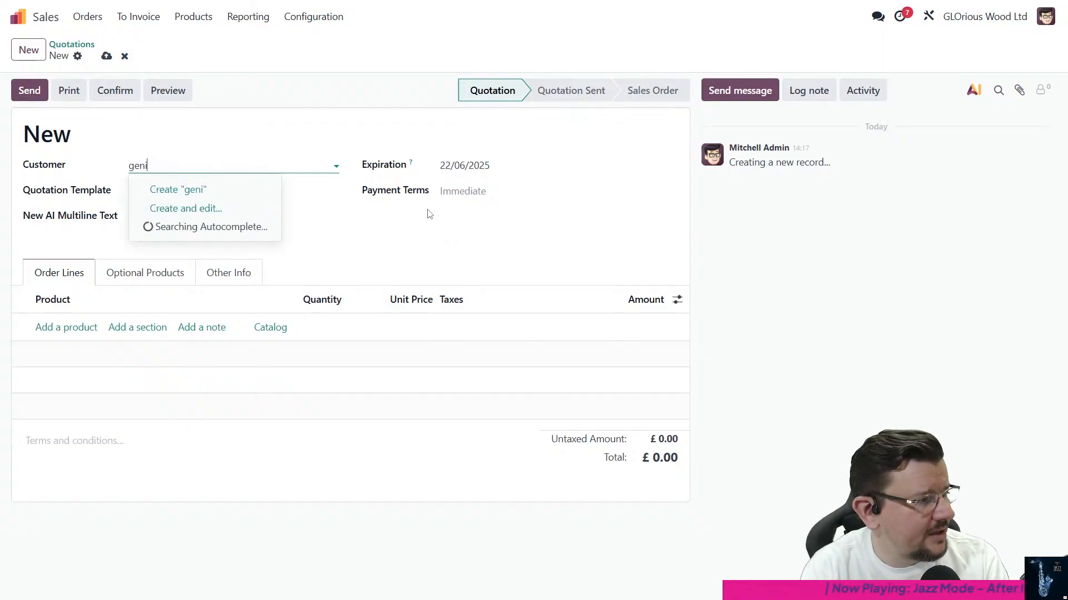
pyautogui.press('BackSpace')
pyautogui.press('BackSpace')
pyautogui.write('em')
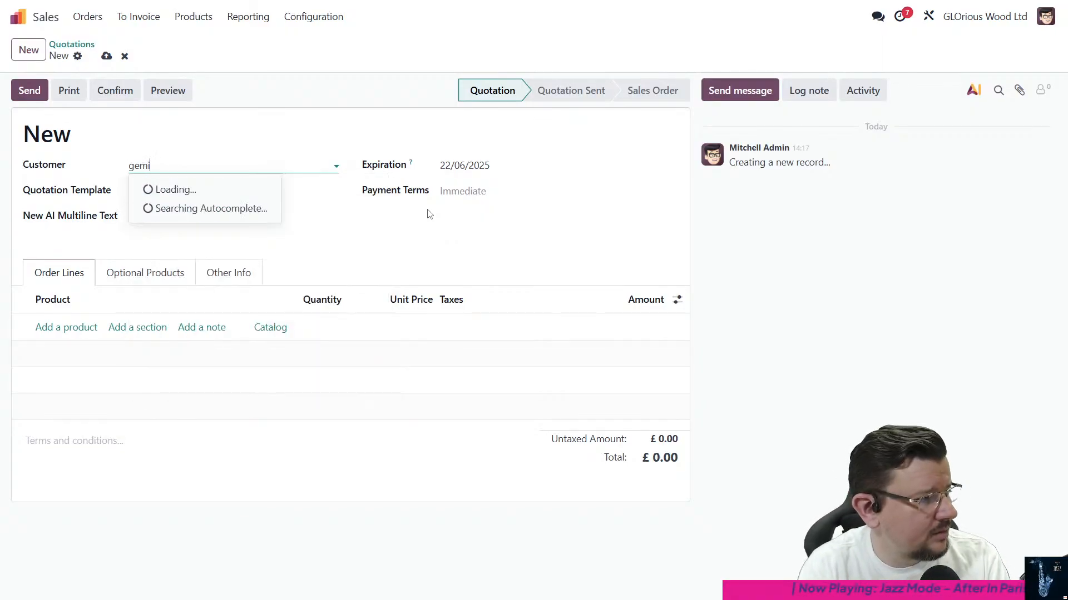
pyautogui.press('Return')
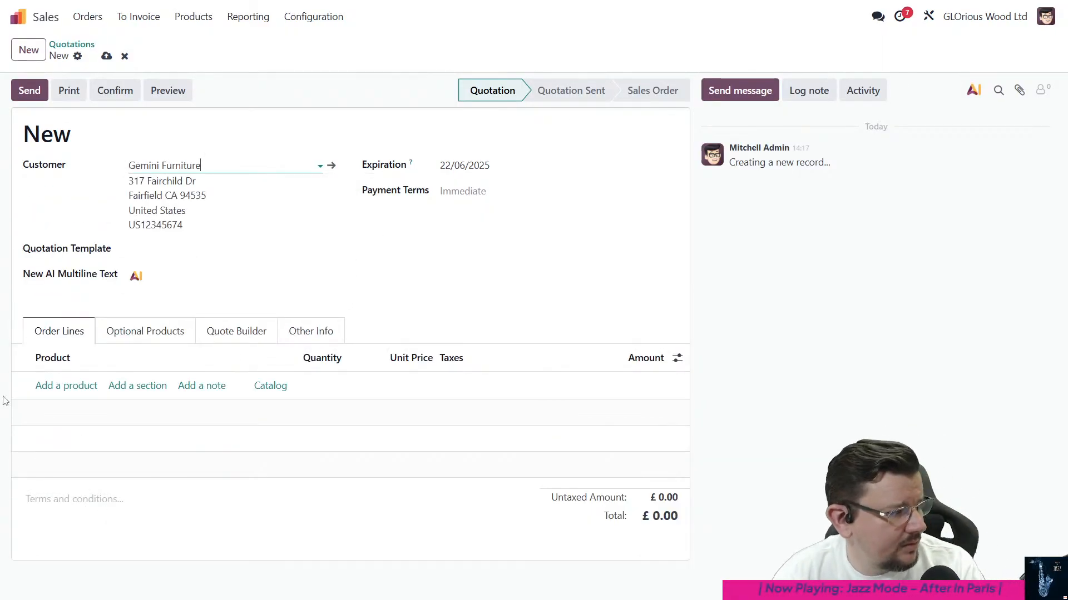
# - Add an order line for Test AI Product at a unit price of 62, then save and confirm the quotation
pyautogui.click(53, 385)
pyautogui.write('test')
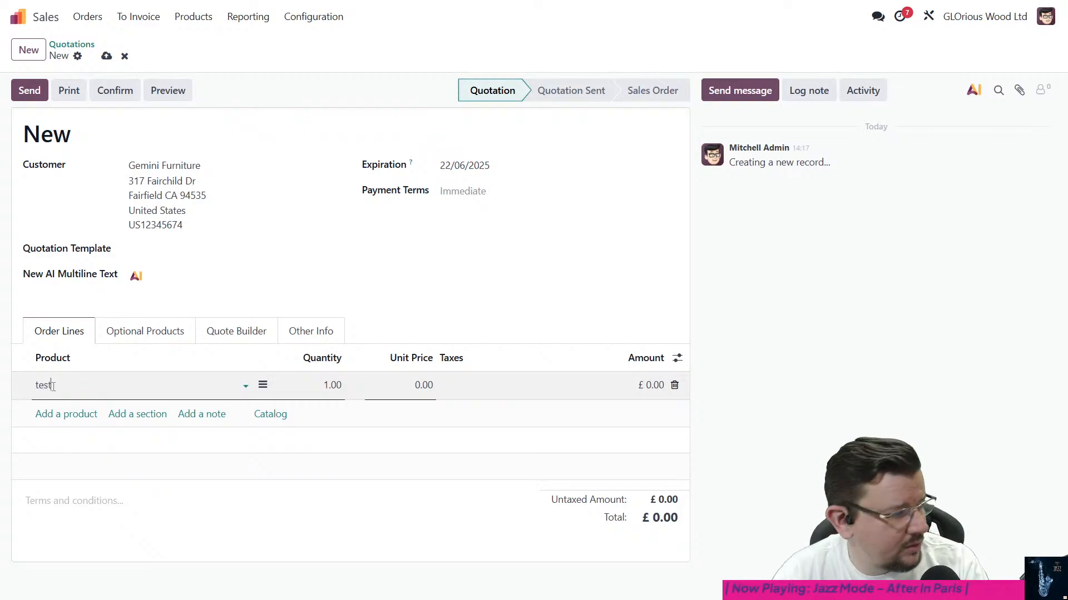
pyautogui.click(66, 409)
pyautogui.click(411, 391)
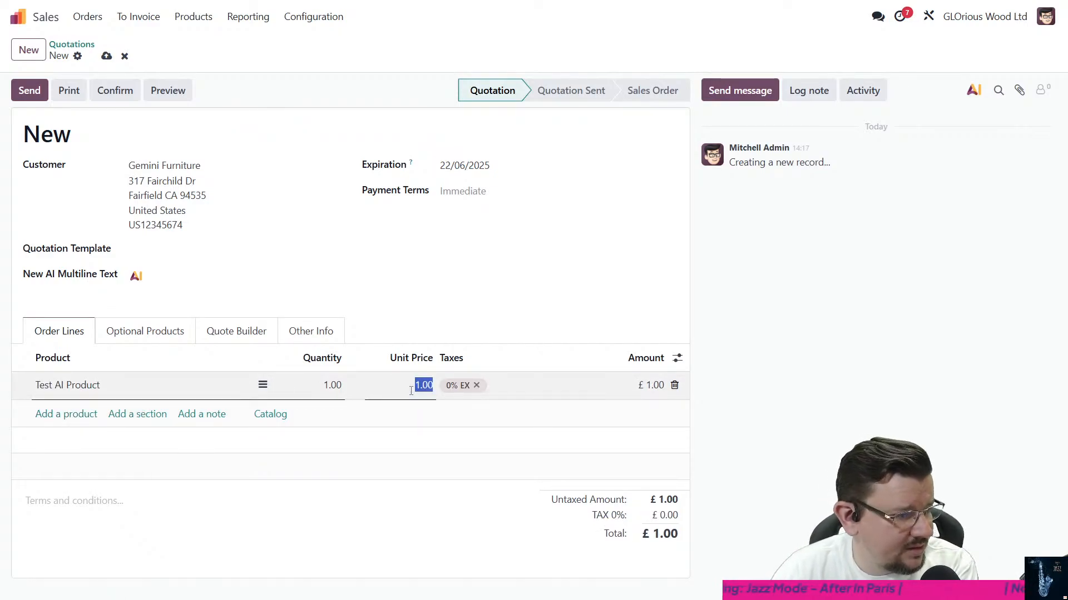
pyautogui.write('62')
pyautogui.click(389, 506)
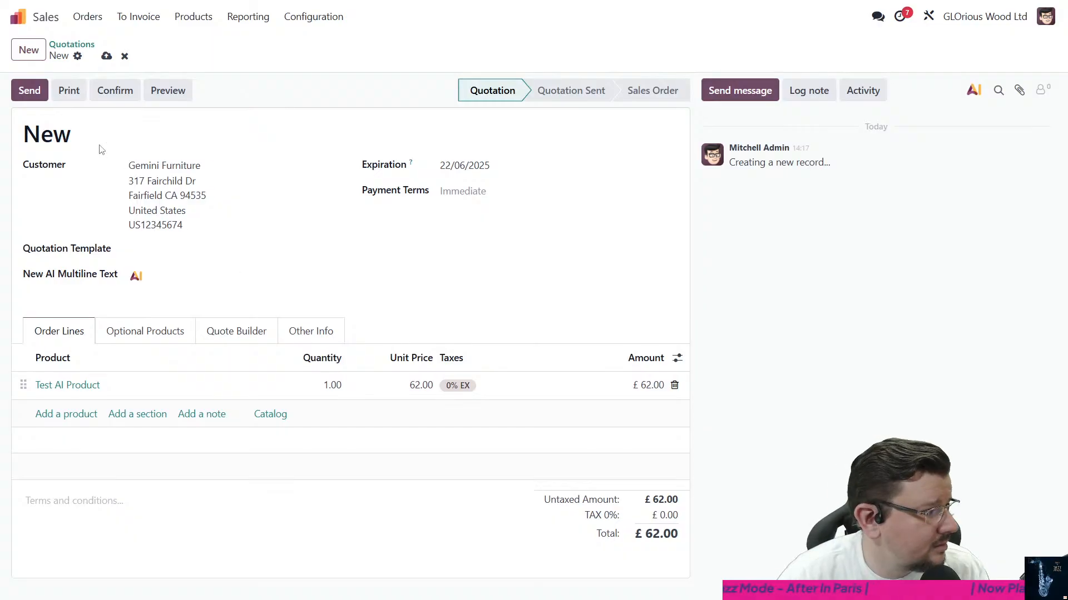
pyautogui.click(106, 55)
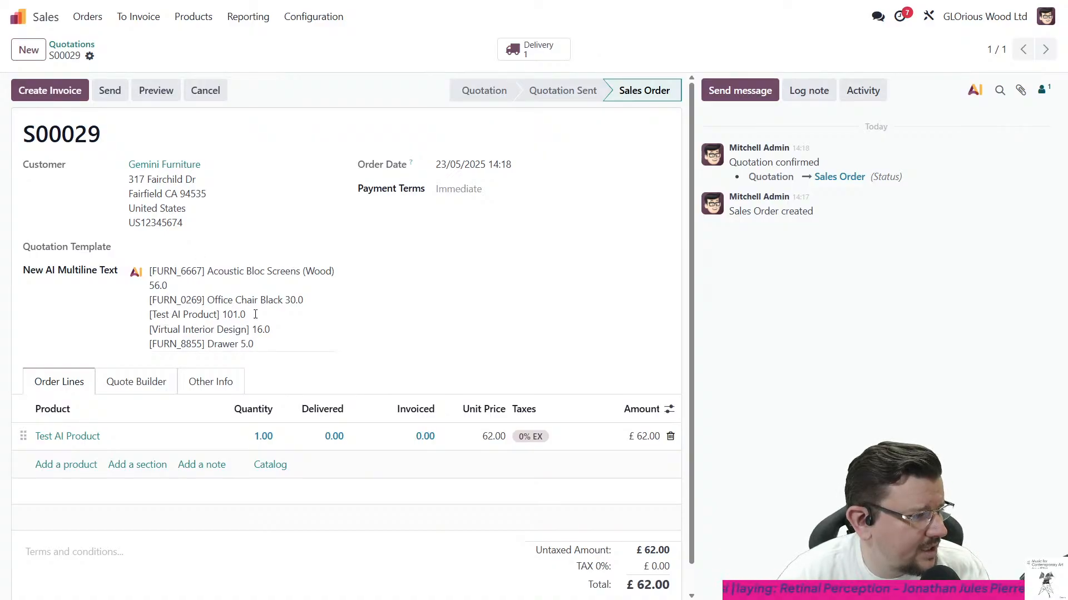
# - Regenerate the New AI Multiline Text field and check its Test AI Product line against the requested sorting
pyautogui.moveTo(256, 314); pyautogui.dragTo(152, 315)
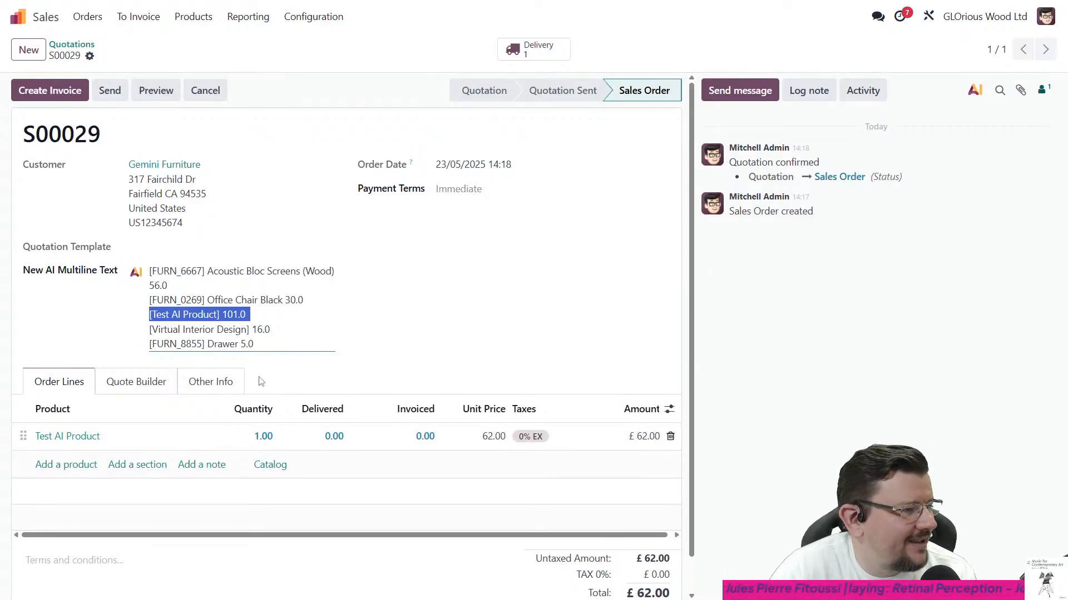
pyautogui.click(271, 346)
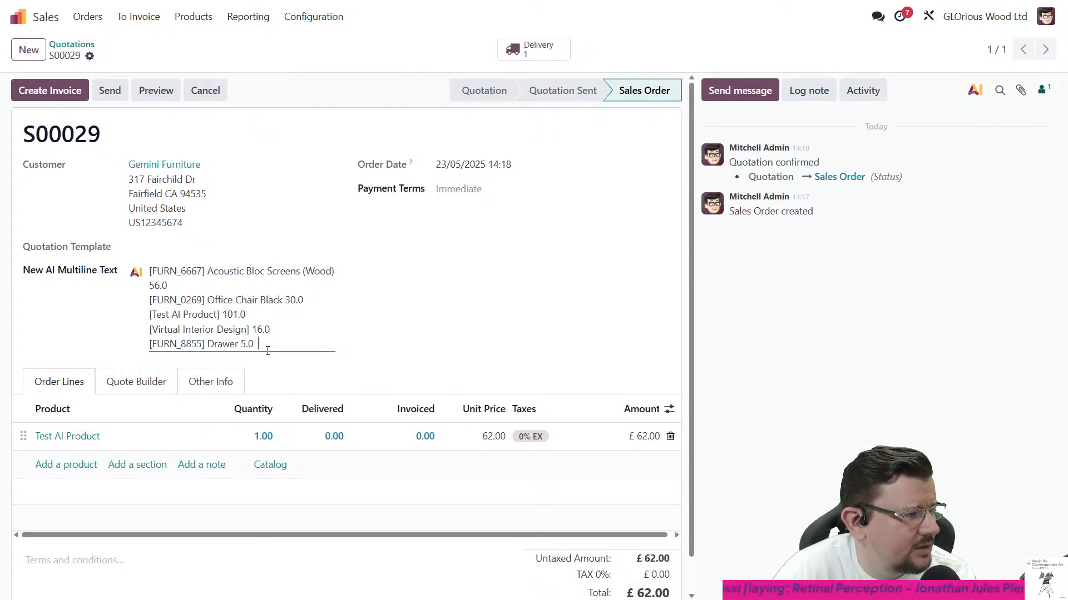
pyautogui.click(135, 278)
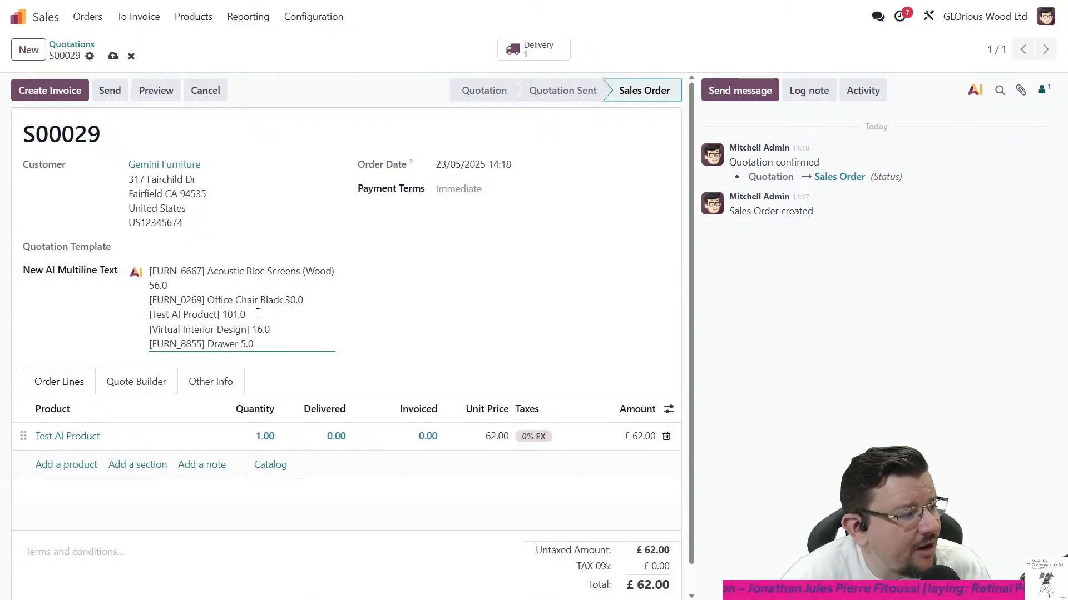
pyautogui.moveTo(258, 314); pyautogui.dragTo(150, 317)
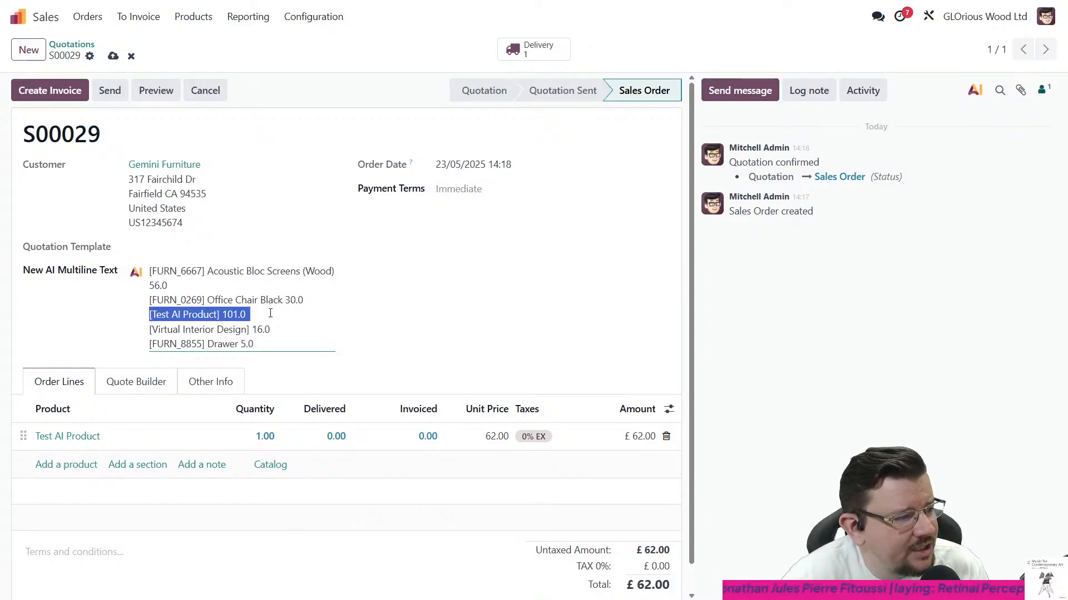
pyautogui.click(367, 308)
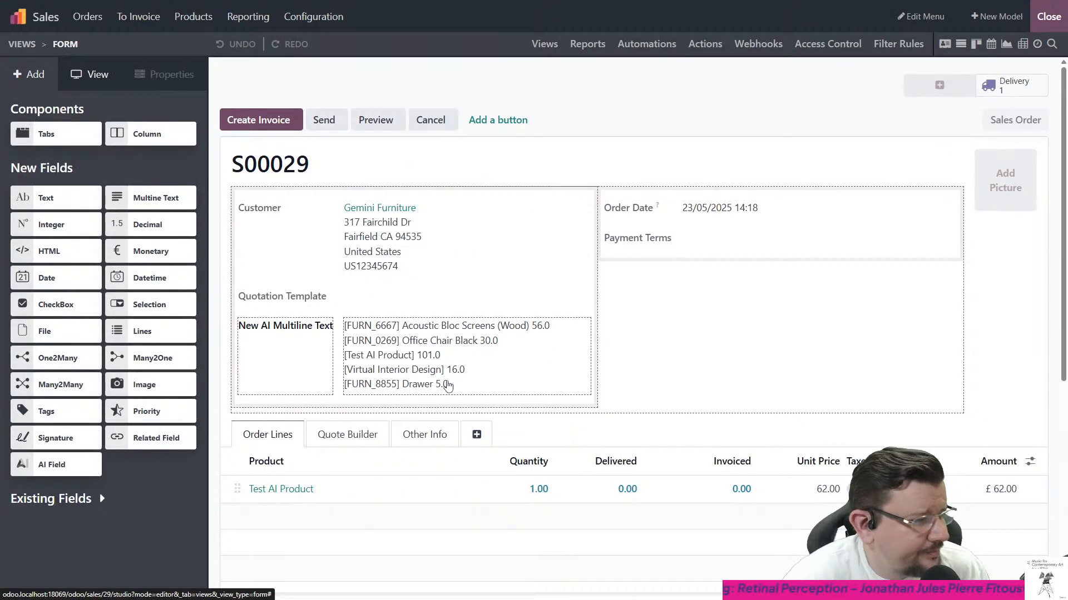
# - Review the New AI Multiline Text field's prompt in Studio and discard the prompt editor
pyautogui.click(433, 369)
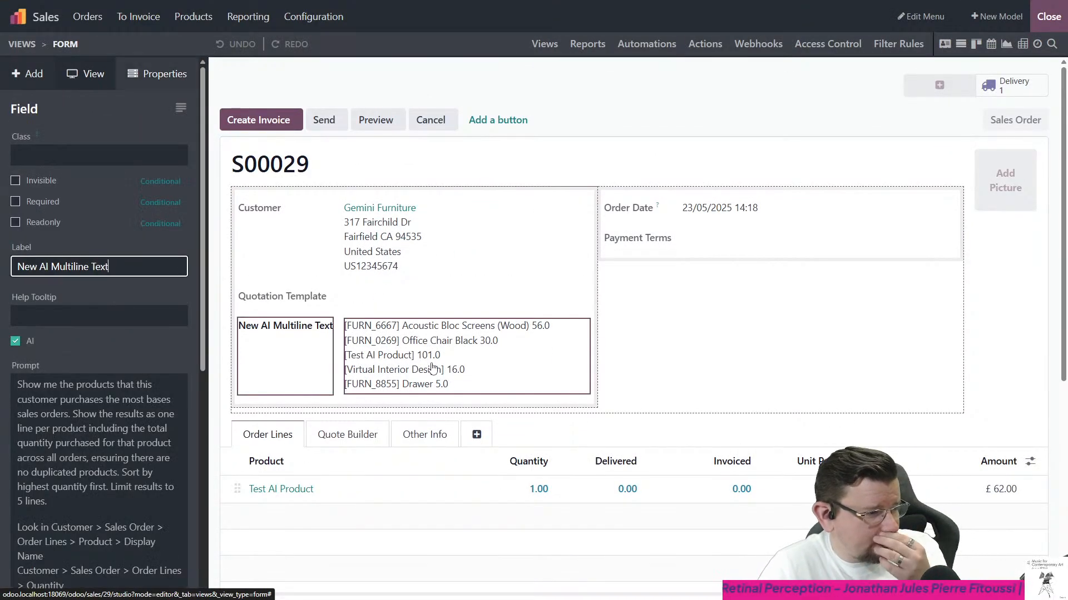
pyautogui.click(169, 402)
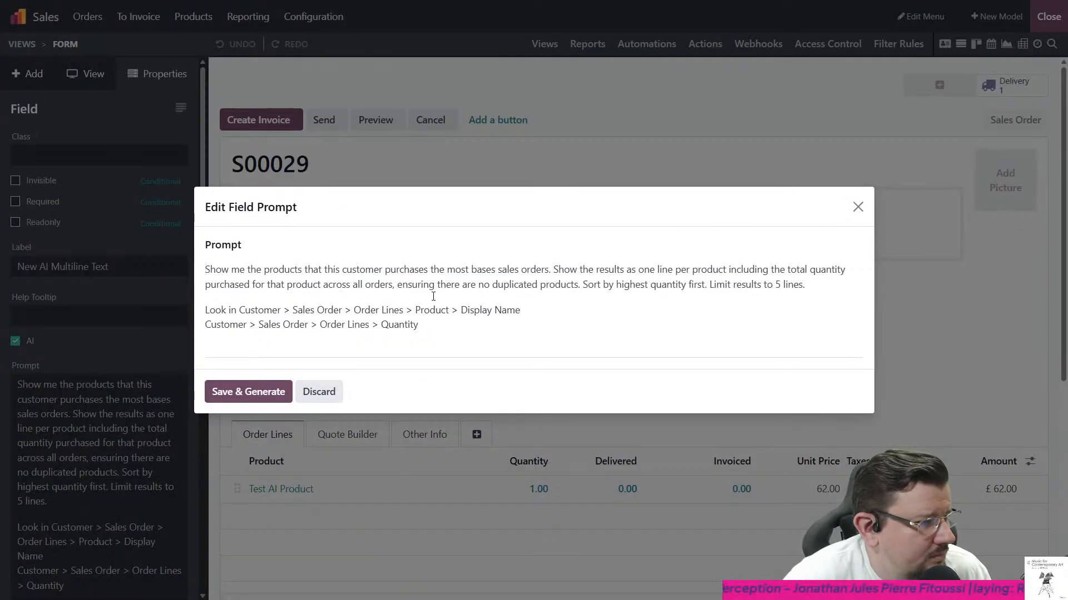
pyautogui.click(314, 399)
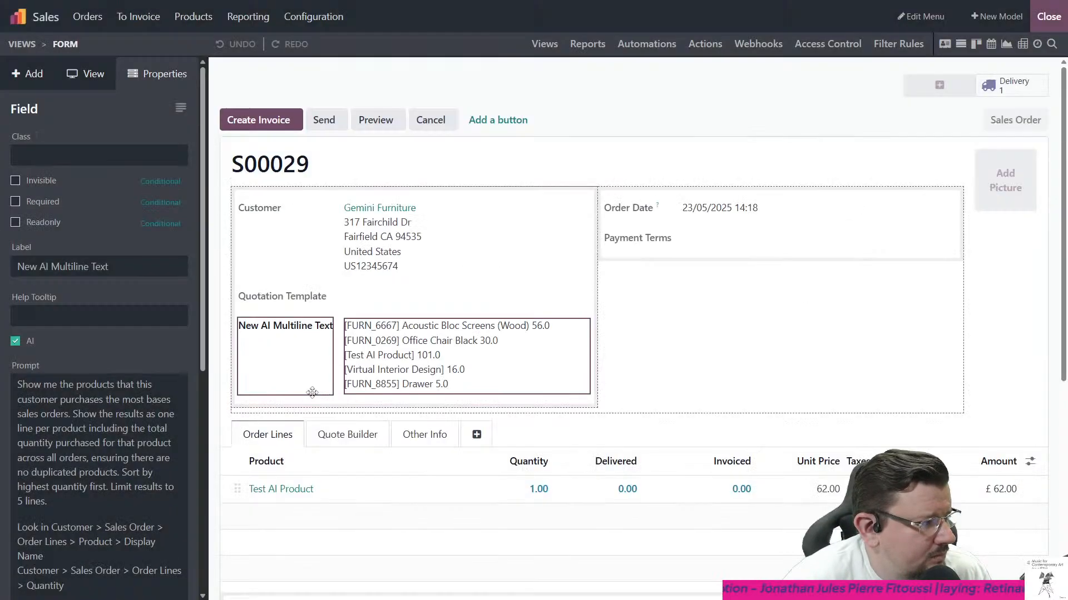
# - Change the New AI Multiline Text field's widget to Multiline Text (text) and review the other widget options
pyautogui.click(61, 268)
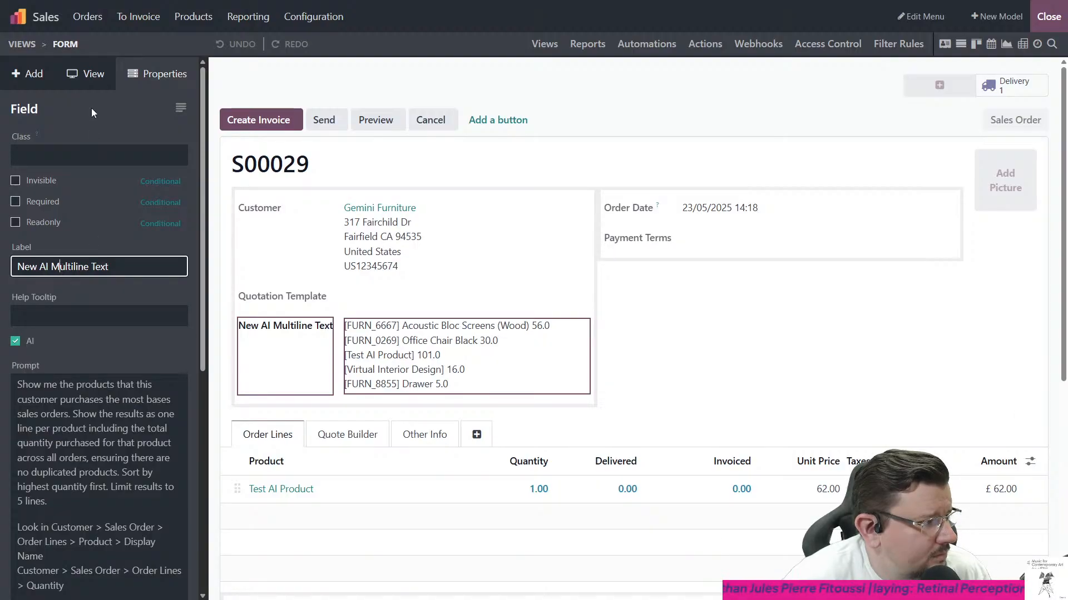
pyautogui.scroll(-3, 82, 244)
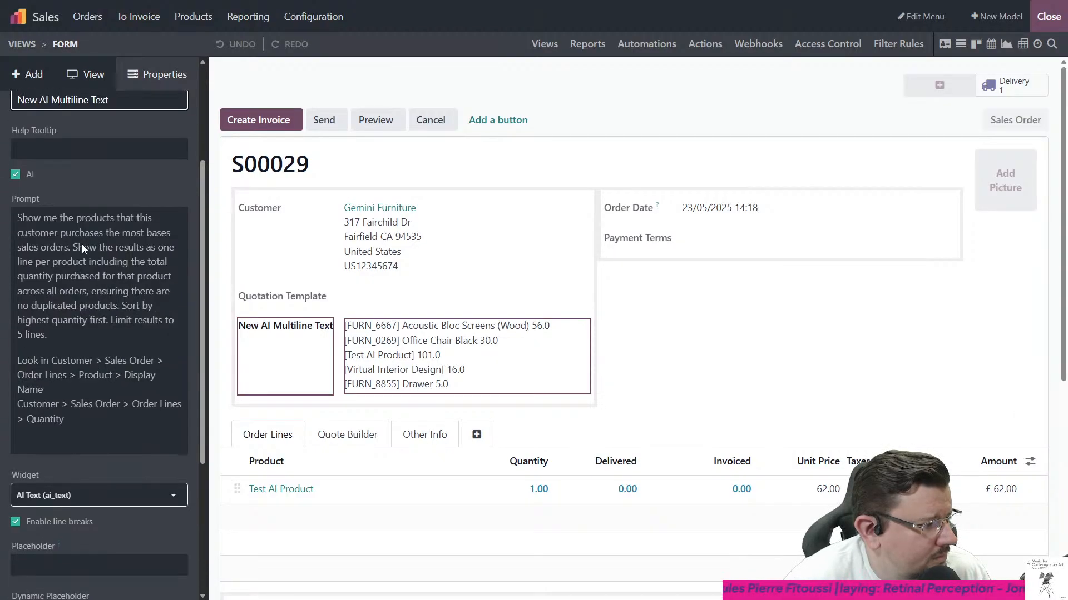
pyautogui.scroll(-4, 81, 244)
pyautogui.click(84, 276)
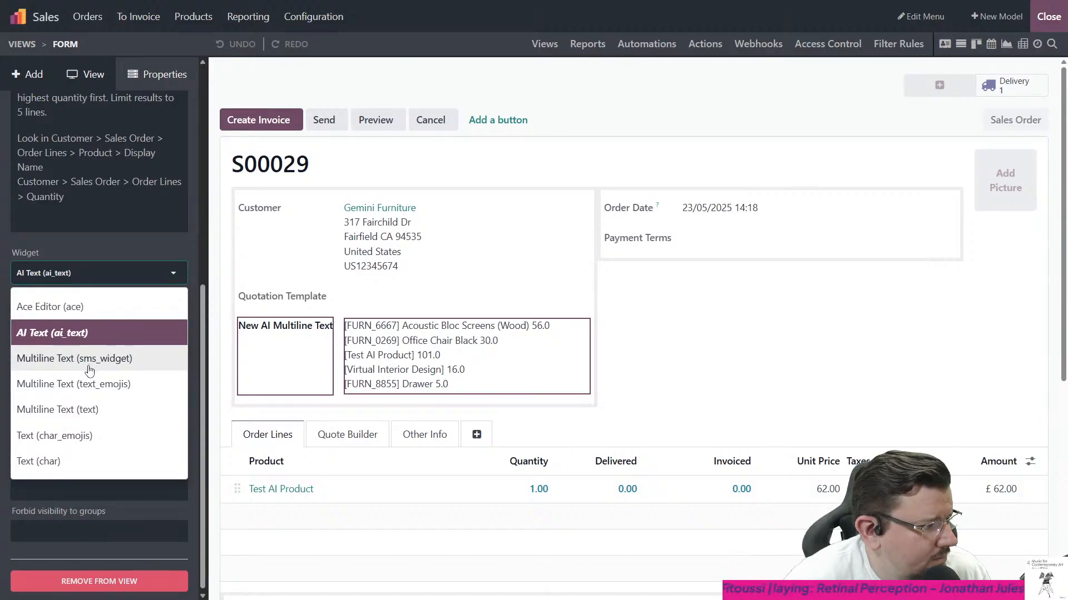
pyautogui.click(88, 409)
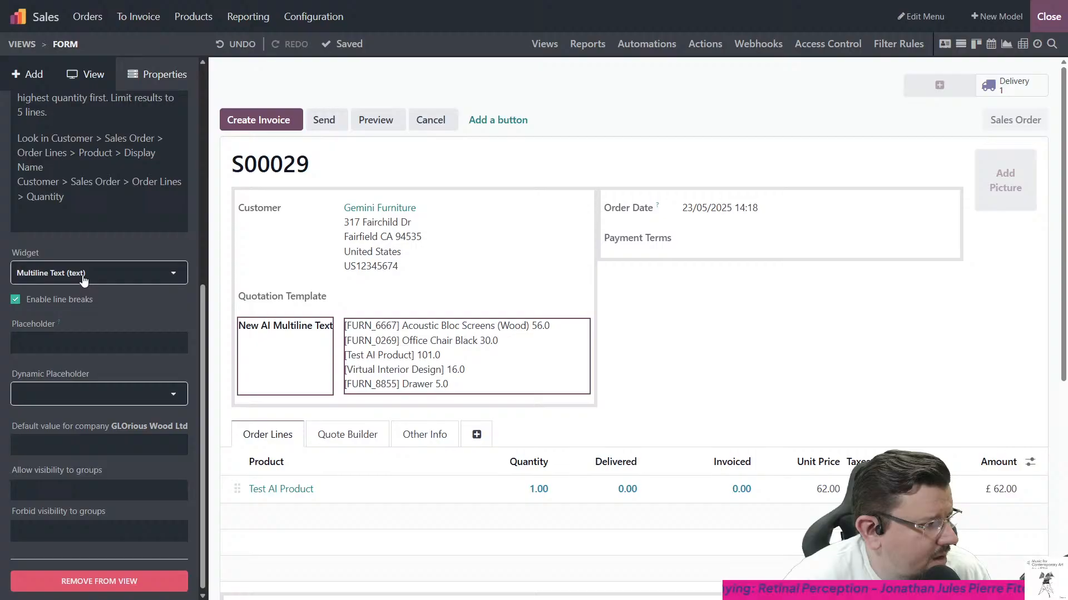
pyautogui.click(83, 274)
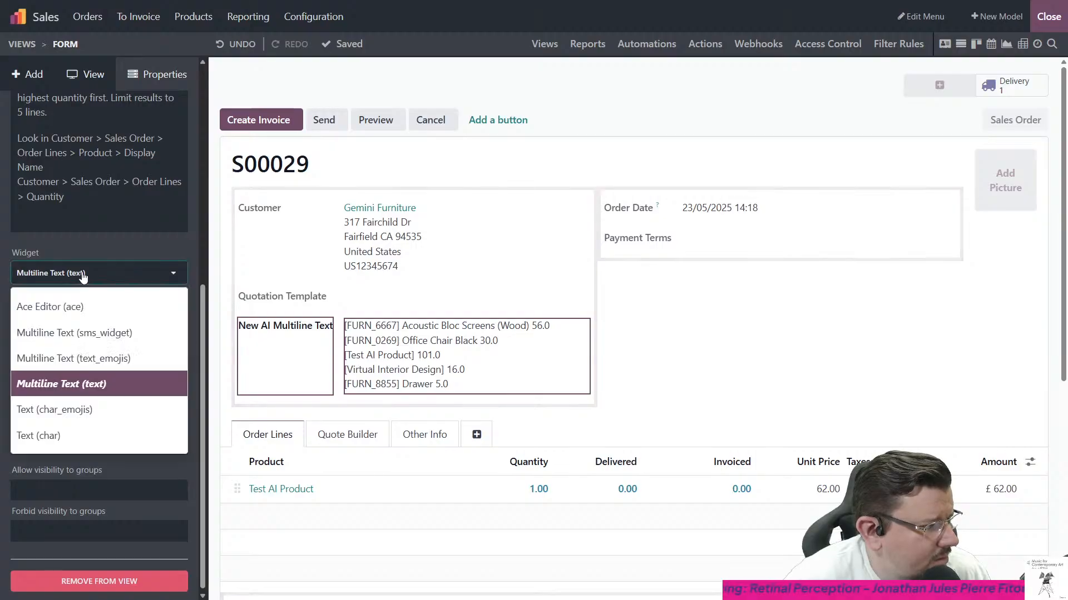
pyautogui.scroll(2, 105, 383)
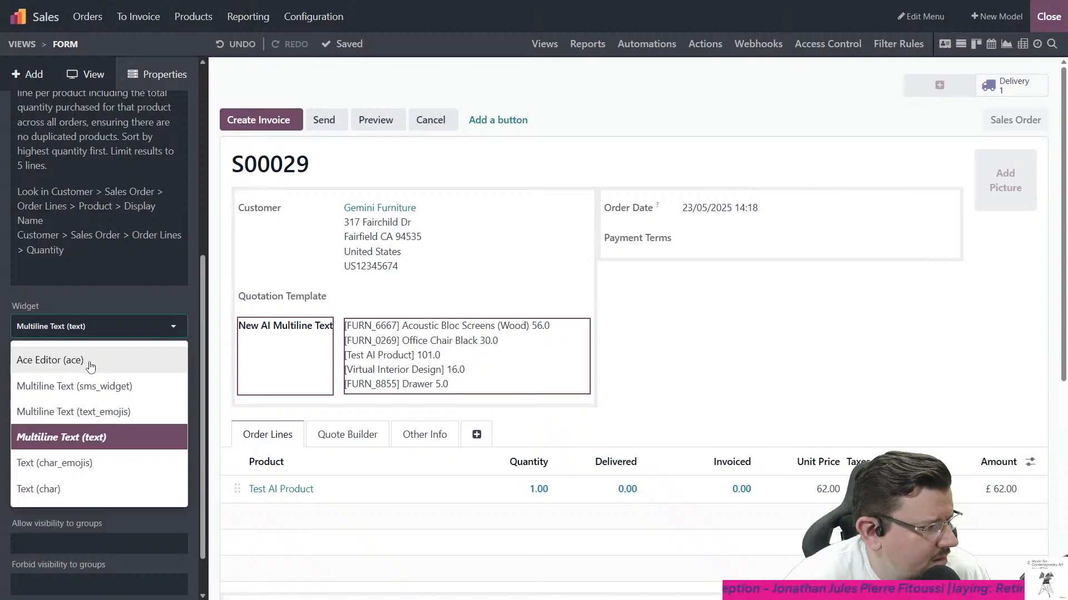
pyautogui.click(113, 303)
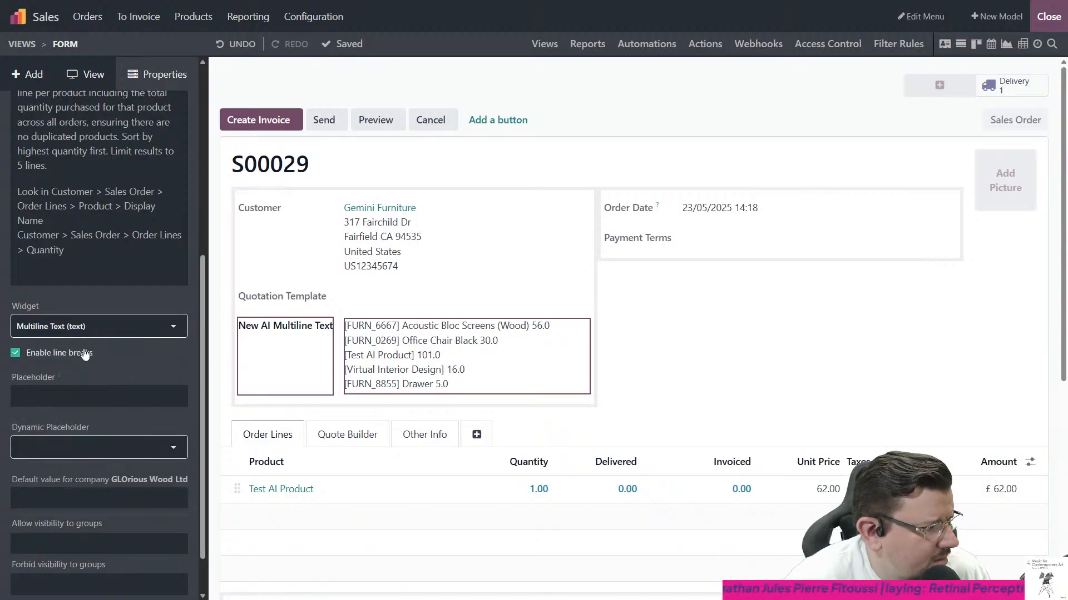
# - Review the New AI Multiline Text field's remaining Studio properties, including placeholder and group visibility, and close Studio
pyautogui.scroll(1, 90, 312)
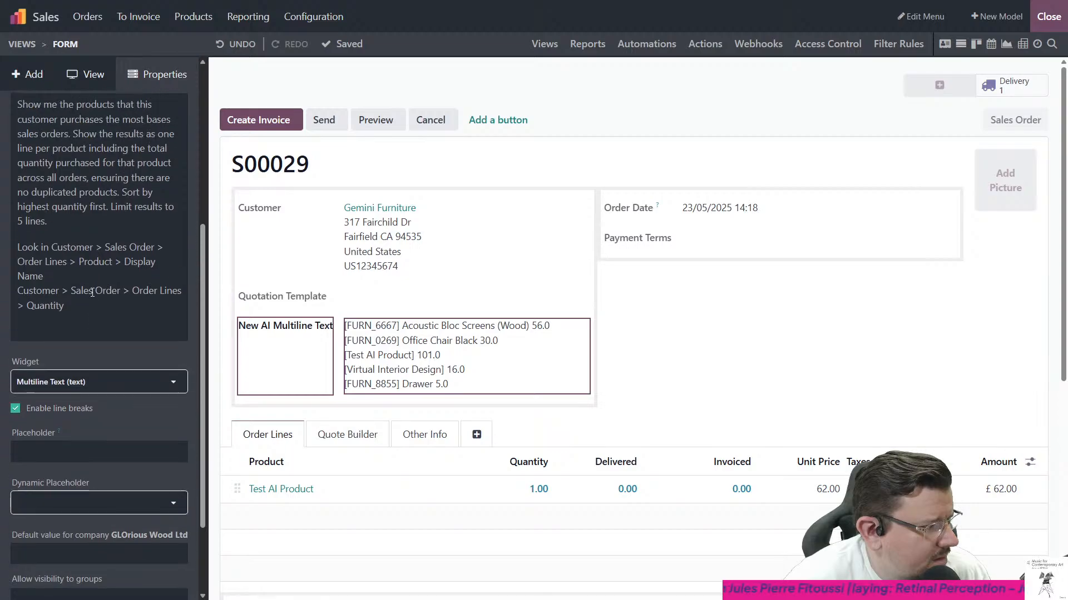
pyautogui.scroll(-2, 92, 307)
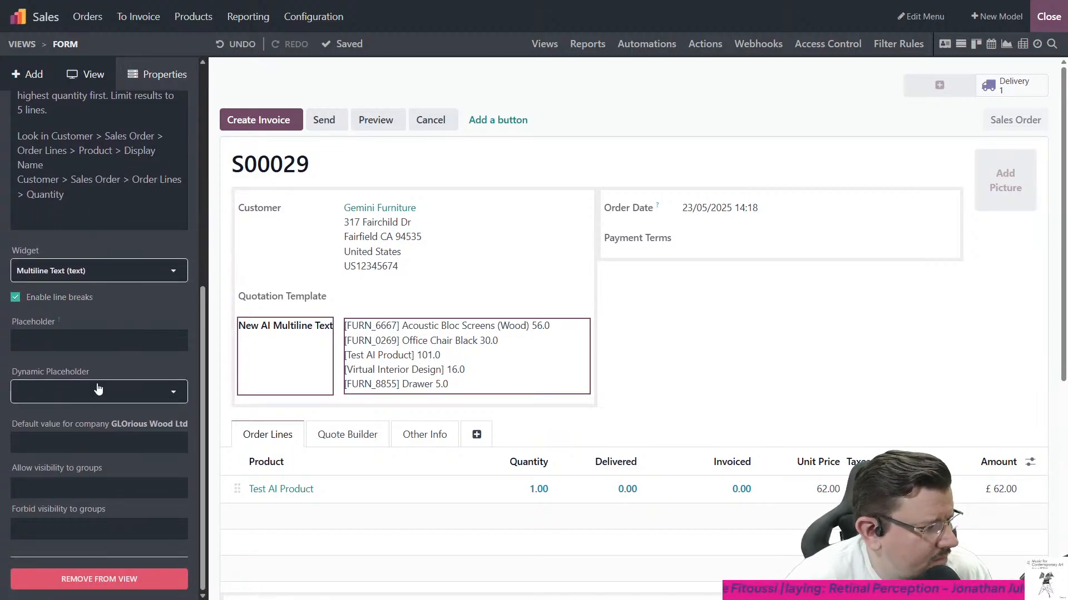
pyautogui.scroll(7, 100, 378)
pyautogui.click(1047, 16)
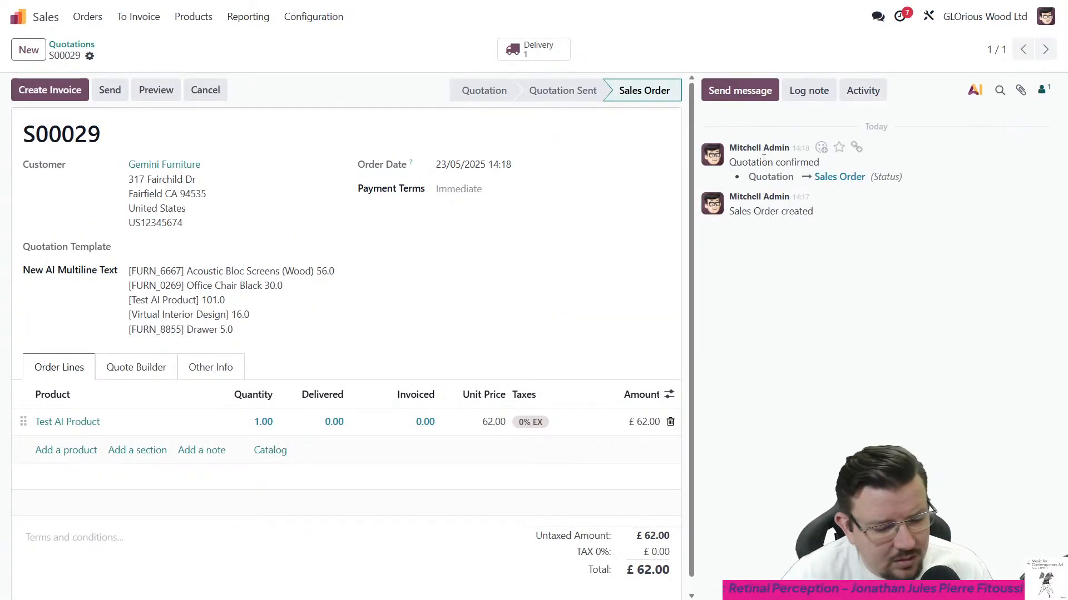
# - Activate debug mode through the command palette by searching for debug
pyautogui.hotkey('ctrl', 'k')
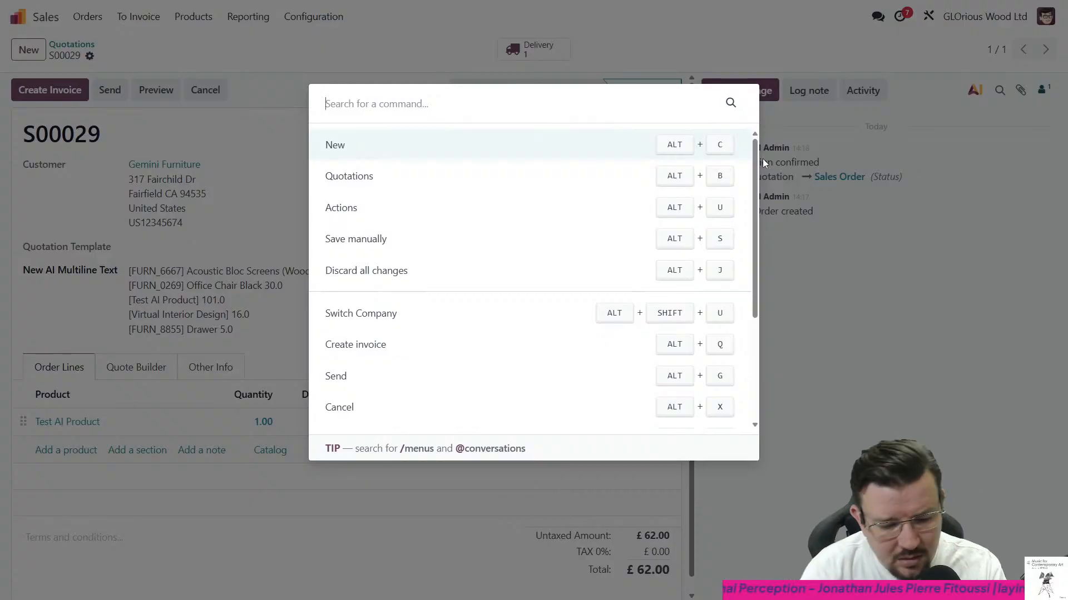
pyautogui.write('debug')
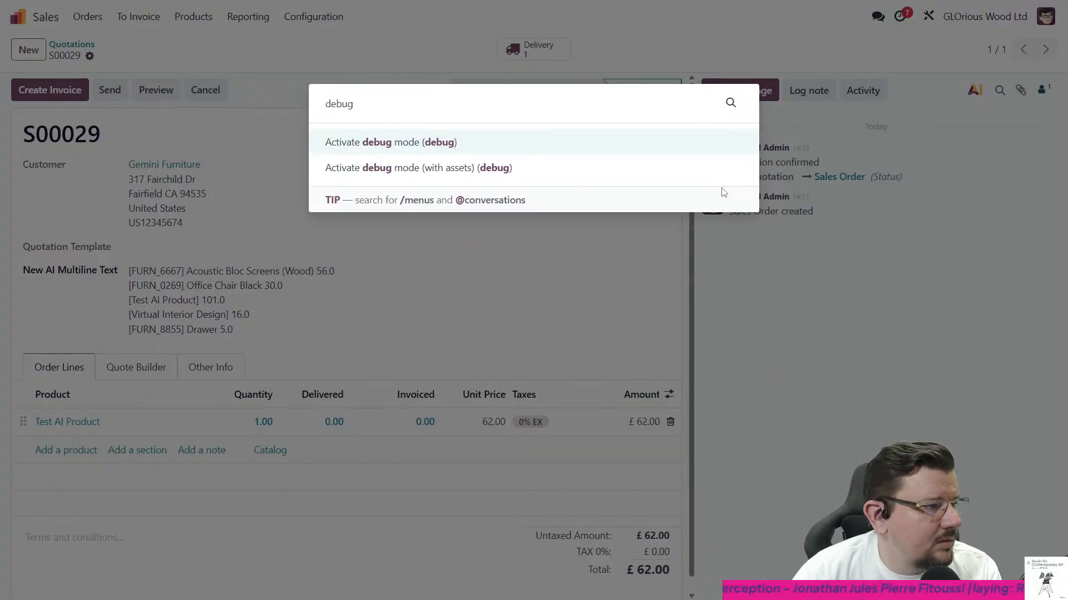
pyautogui.click(460, 143)
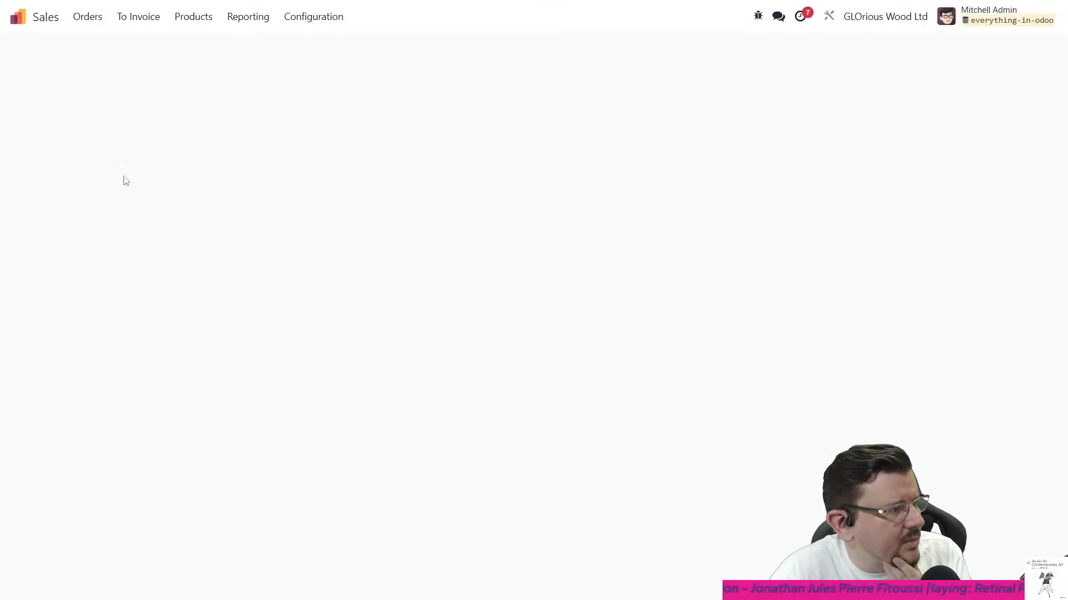
# - Open the technical Fields list in Settings and look through its last page of records
pyautogui.click(18, 17)
pyautogui.click(297, 278)
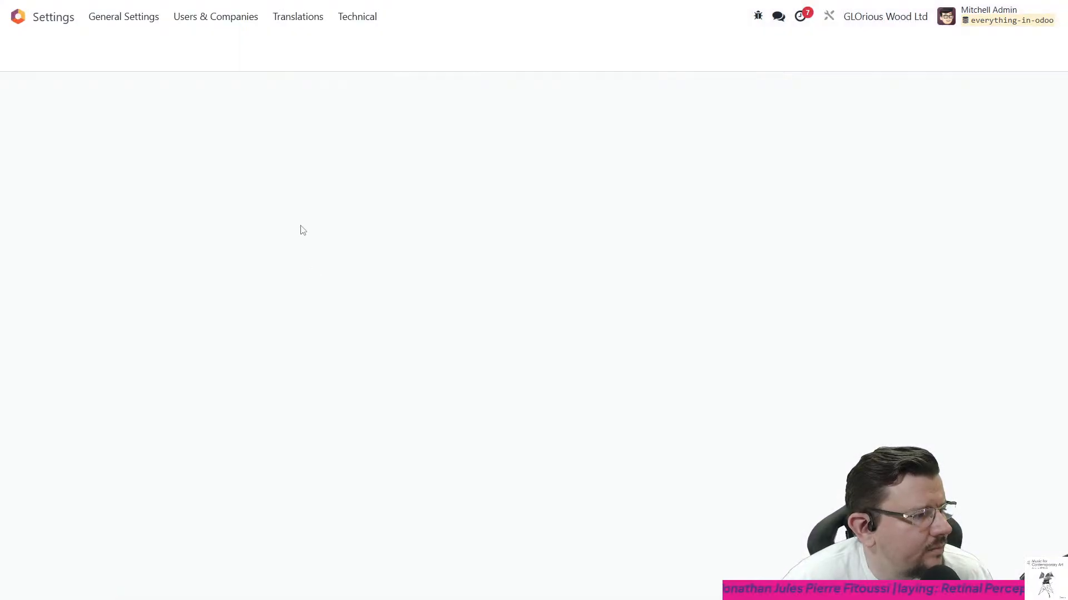
pyautogui.click(346, 19)
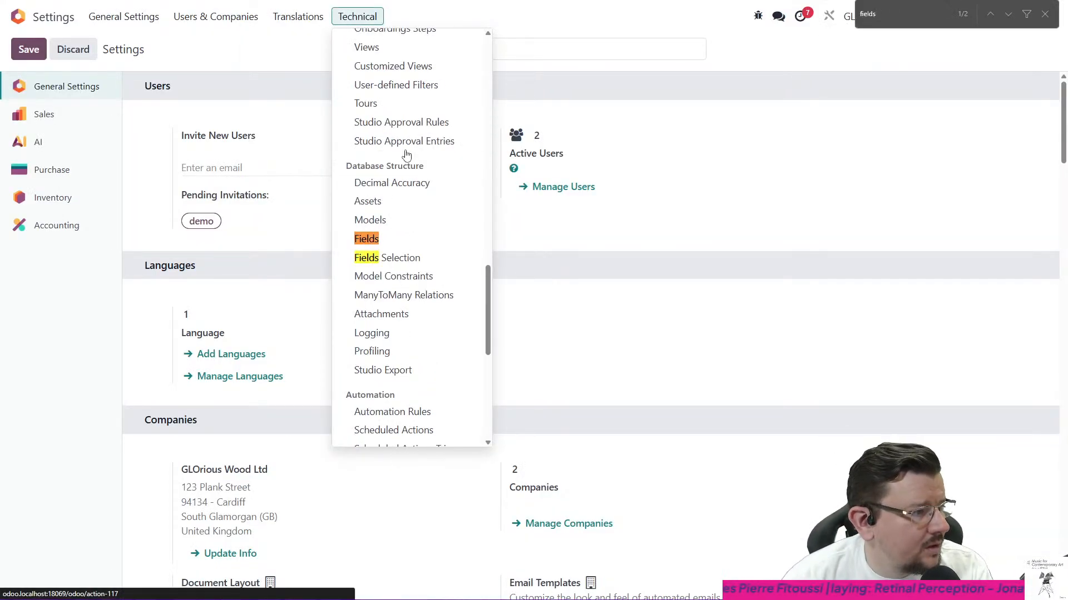
pyautogui.click(418, 243)
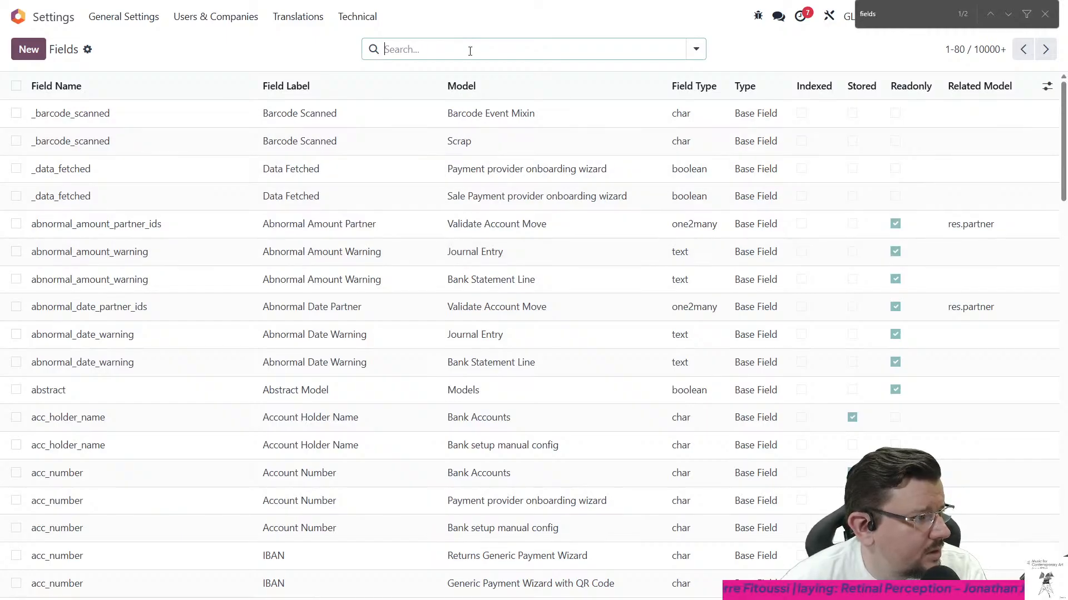
pyautogui.click(1023, 49)
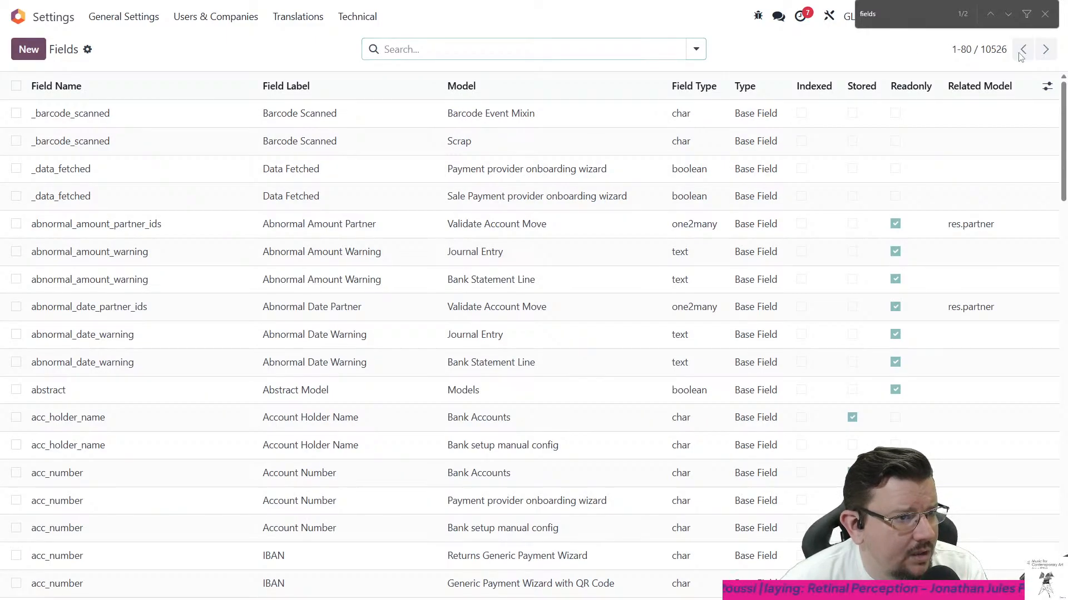
pyautogui.scroll(-10, 511, 389)
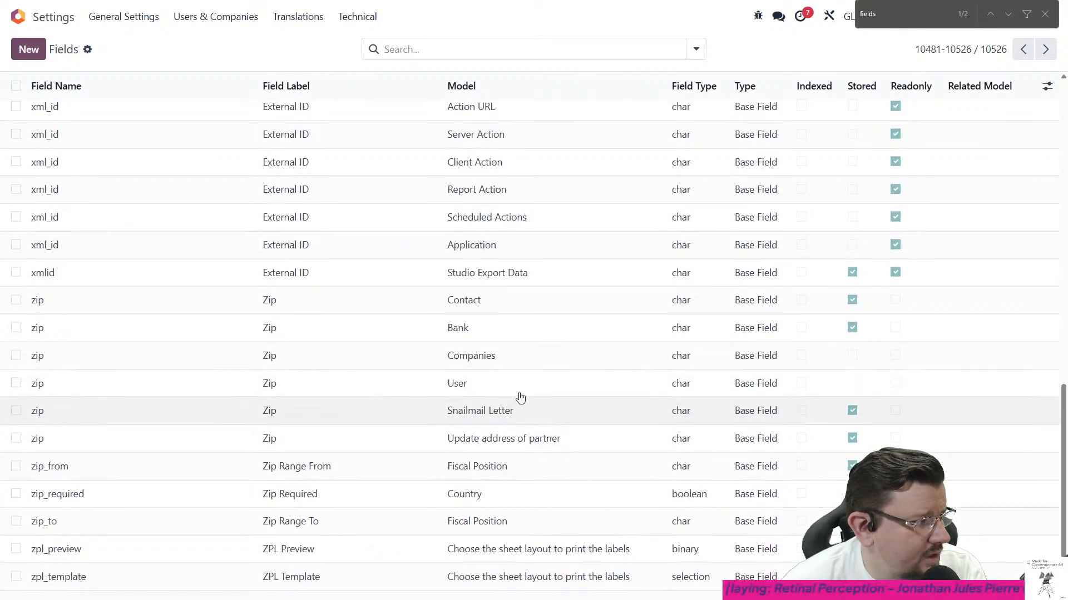
pyautogui.scroll(10, 517, 398)
# - Search the fields for ai and inspect the AI field record's properties, compute, access rights and AI settings
pyautogui.click(479, 41)
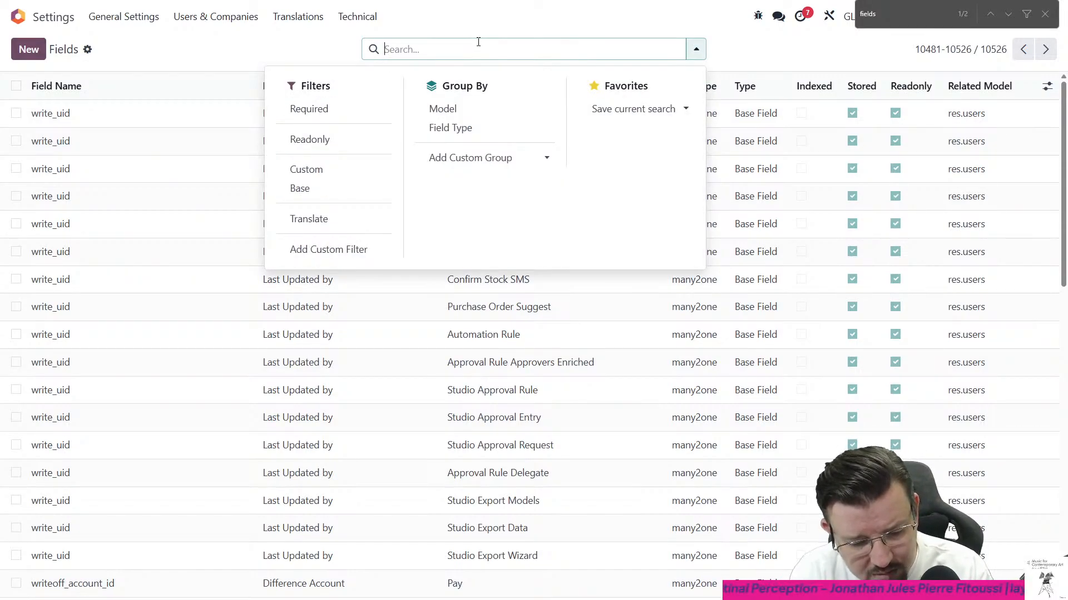
pyautogui.write('ai')
pyautogui.press('Return')
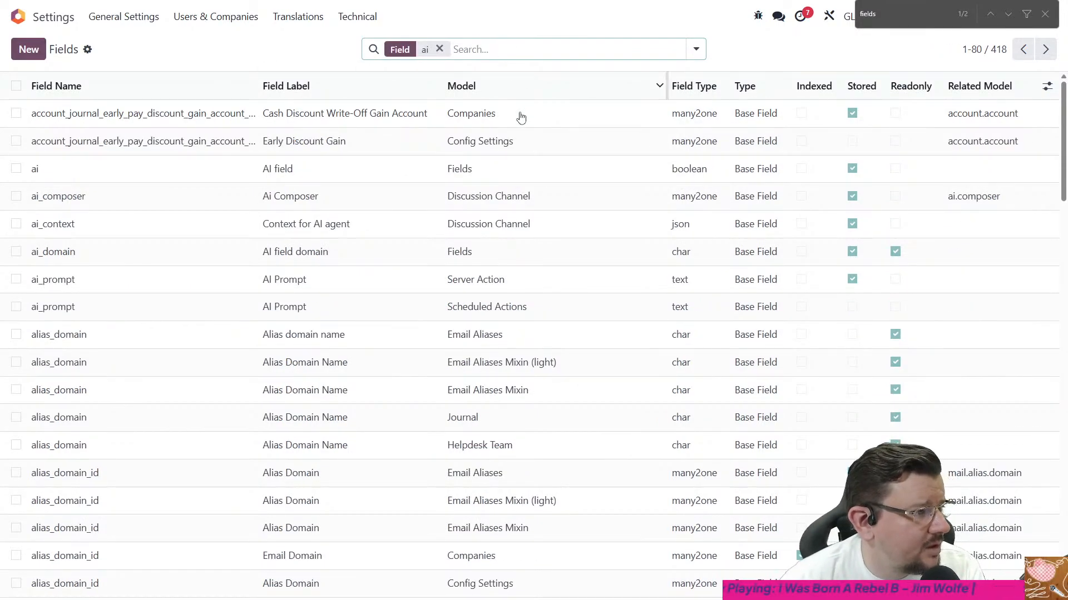
pyautogui.click(512, 181)
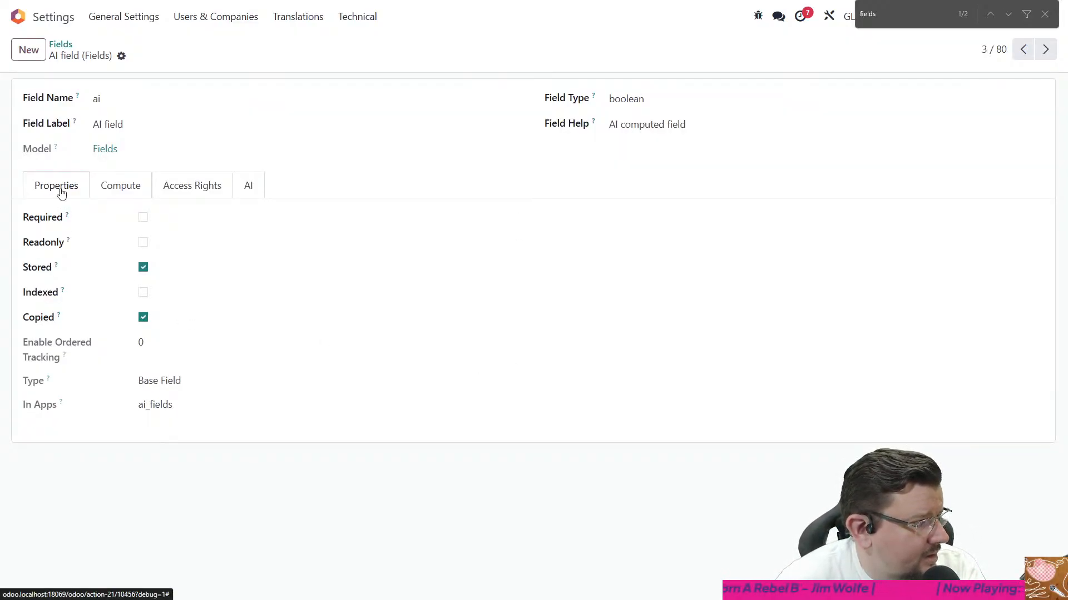
pyautogui.click(118, 184)
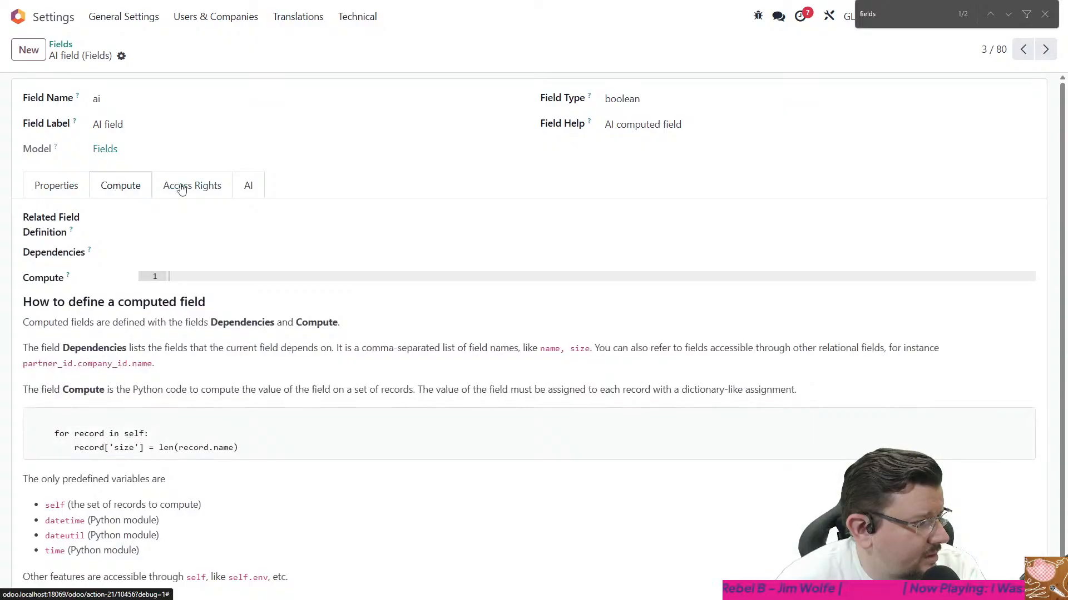
pyautogui.click(45, 185)
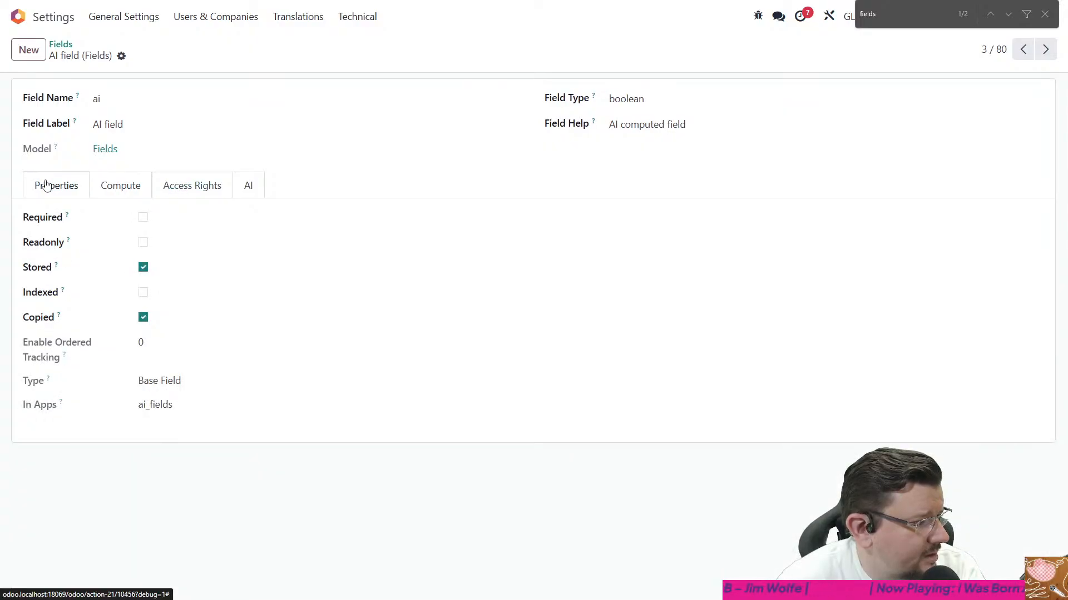
pyautogui.click(248, 199)
pyautogui.click(181, 193)
pyautogui.click(121, 192)
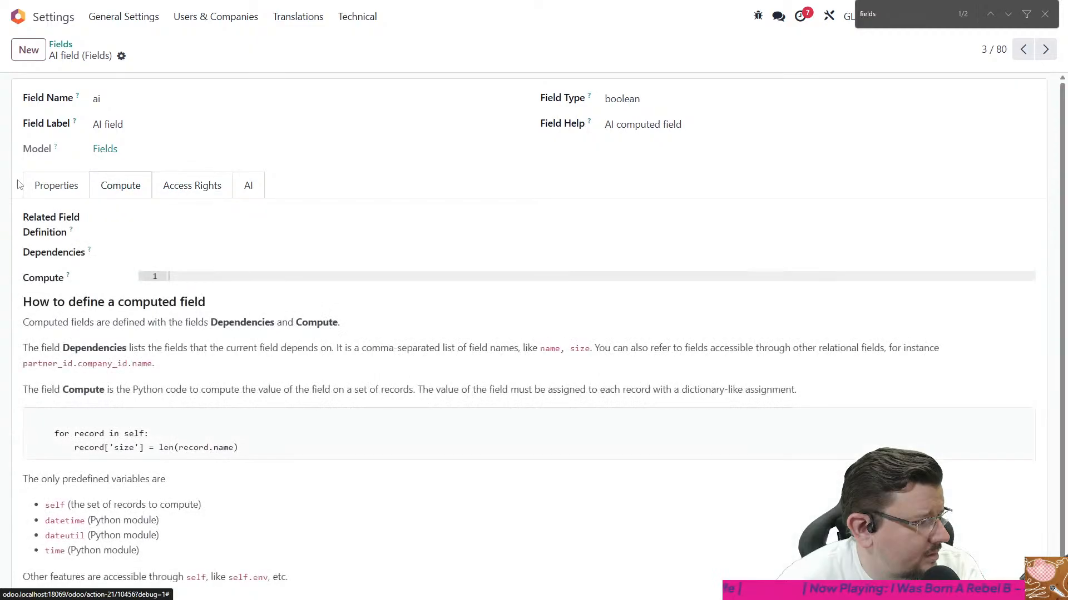
pyautogui.click(57, 187)
# - Return to sales order S00029 in Sales and copy the label New AI Multiline Text
pyautogui.click(18, 16)
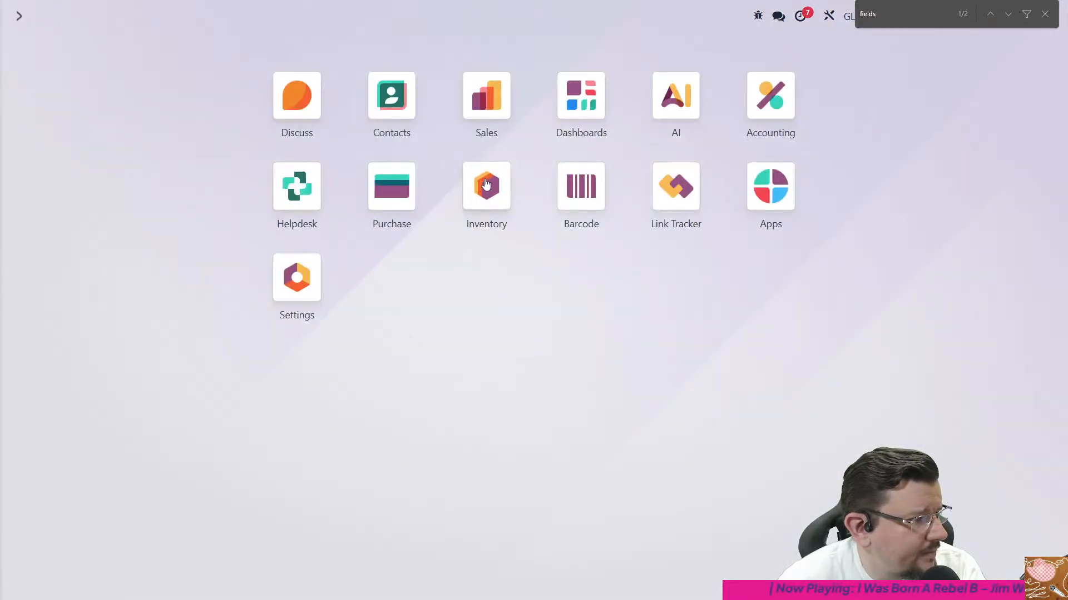
pyautogui.click(483, 109)
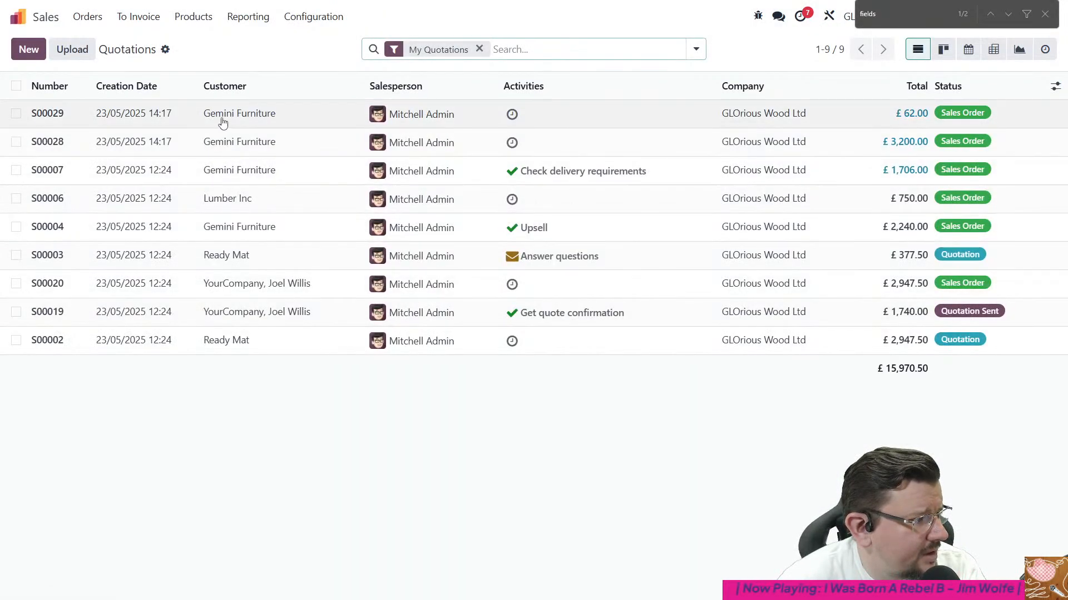
pyautogui.click(222, 122)
pyautogui.doubleClick(50, 272)
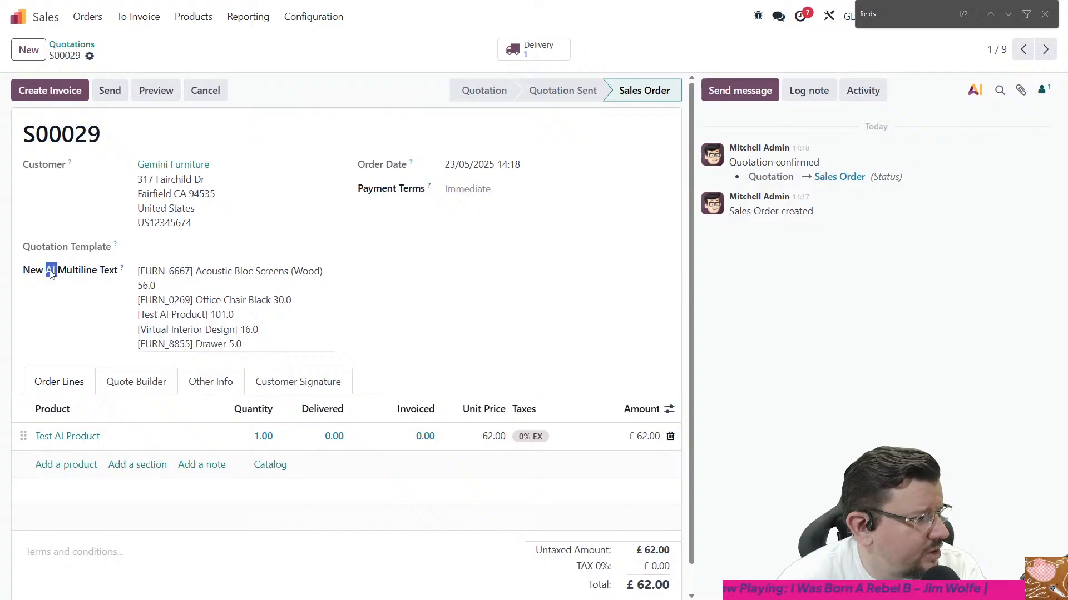
pyautogui.tripleClick(50, 271)
pyautogui.click(84, 273)
pyautogui.moveTo(118, 273); pyautogui.dragTo(21, 274)
pyautogui.hotkey('ctrl', 'c')
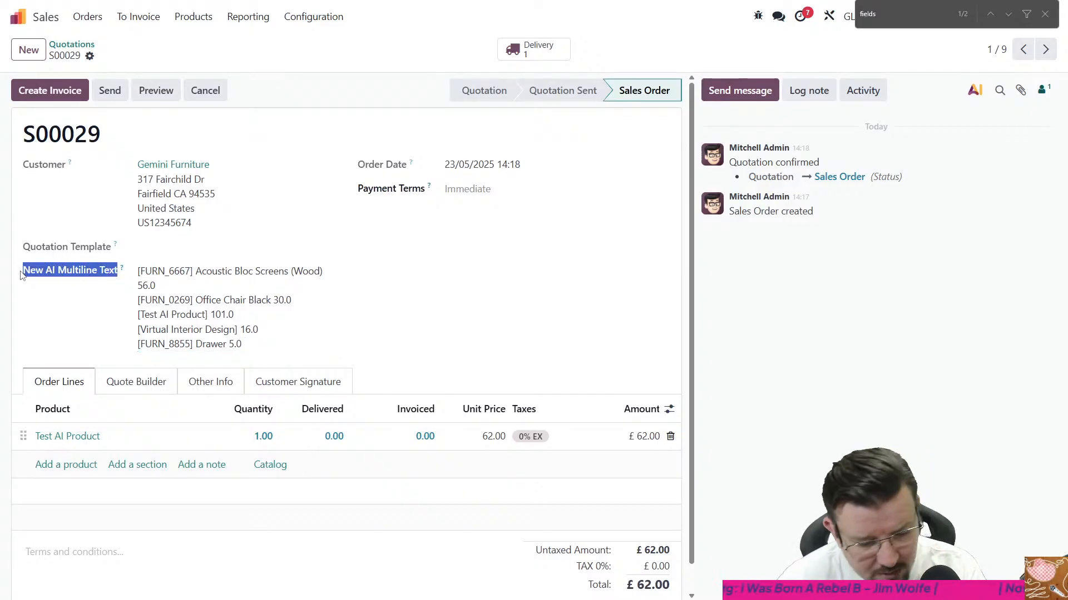
# - Search the technical Fields list for New AI Multiline Text and open the matching Sales Order field record
pyautogui.click(15, 20)
pyautogui.click(311, 291)
pyautogui.click(368, 17)
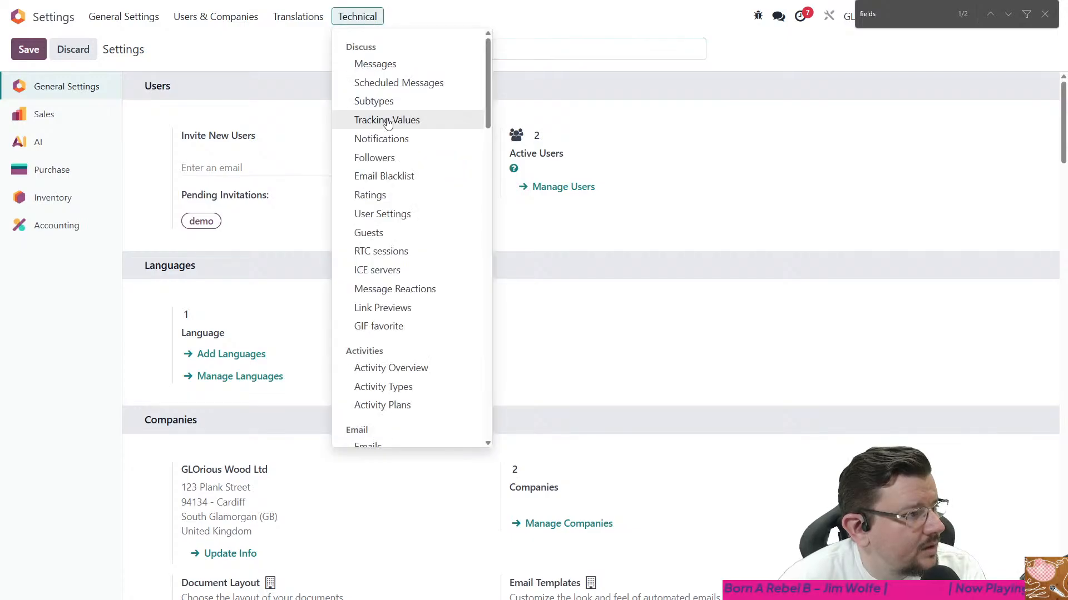
pyautogui.hotkey('ctrl', 'f')
pyautogui.write('fie')
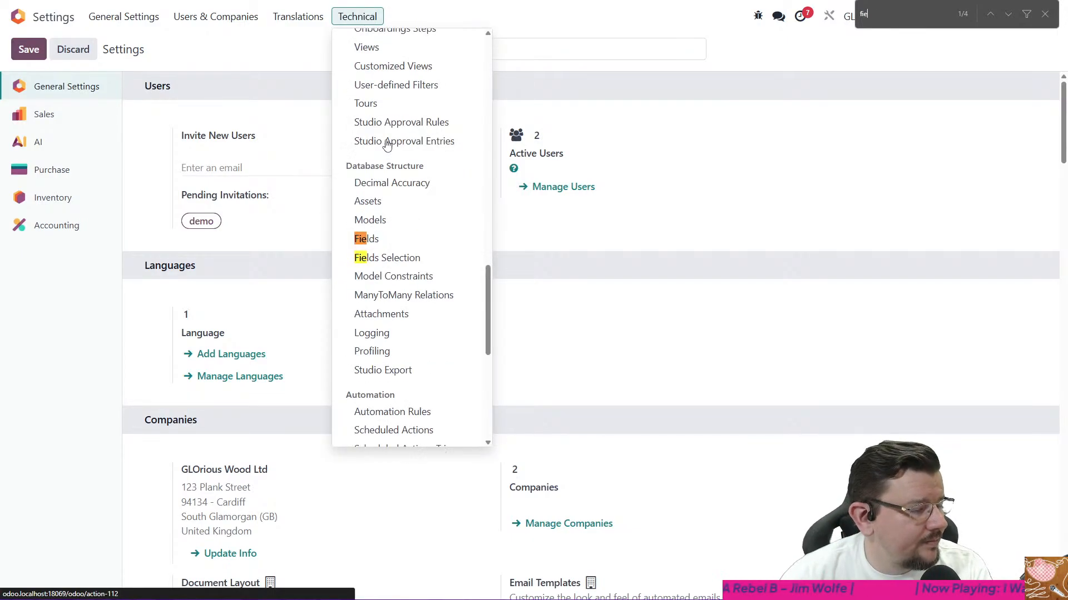
pyautogui.click(376, 244)
pyautogui.hotkey('ctrl', 'v')
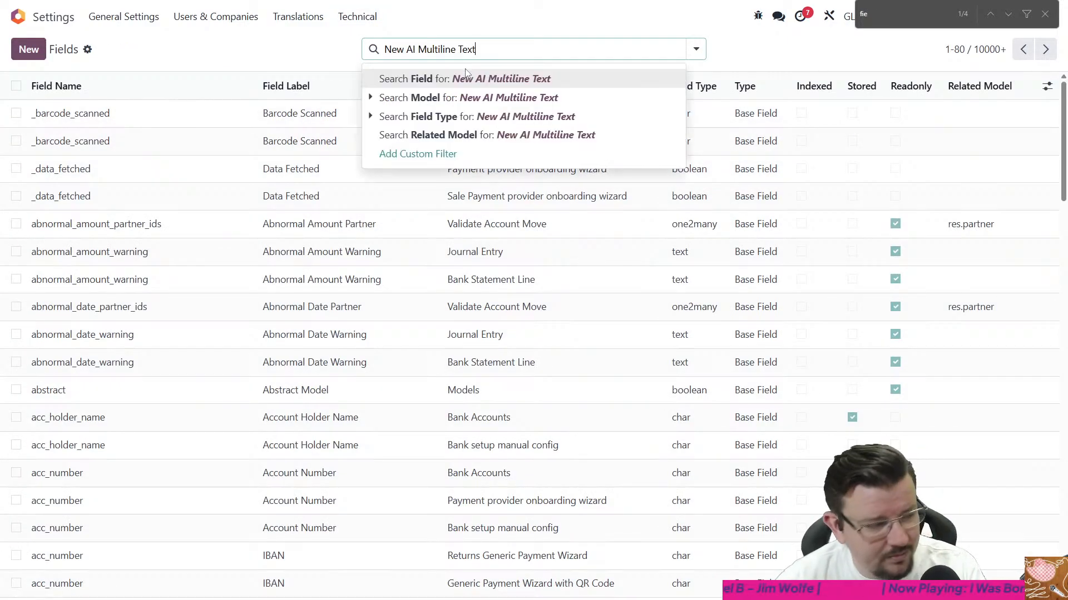
pyautogui.press('Return')
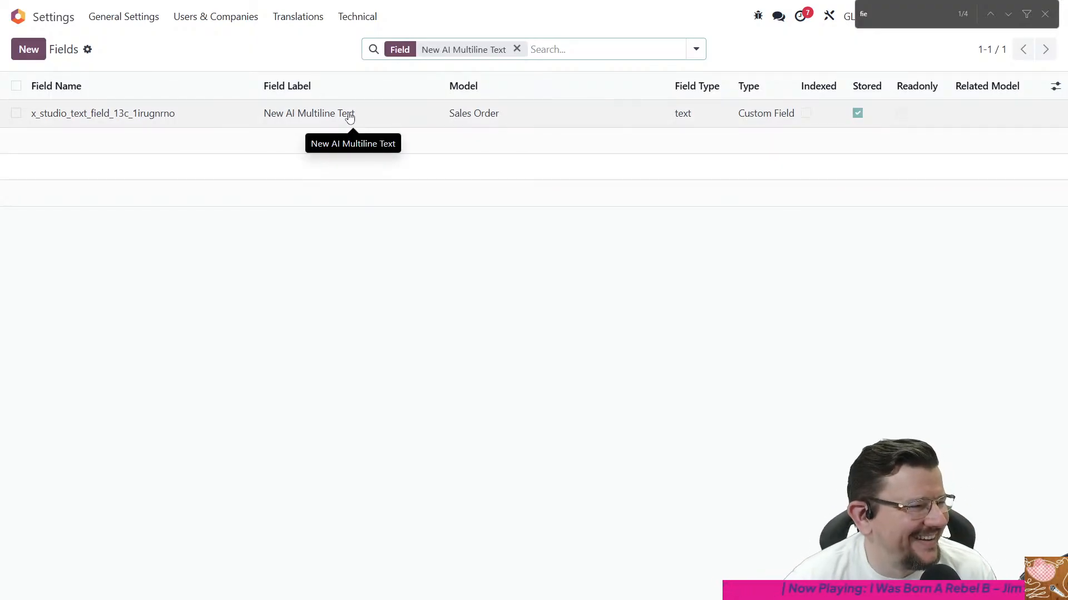
pyautogui.click(350, 118)
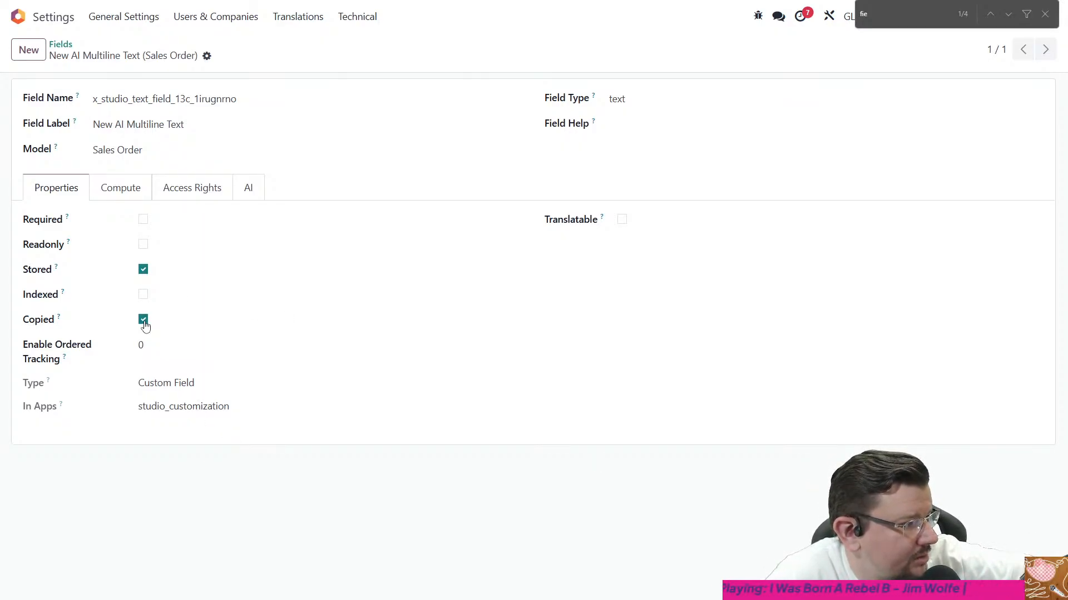
# - Review the New AI Multiline Text record's compute and AI settings and its available field types, keeping the type as text
pyautogui.click(124, 198)
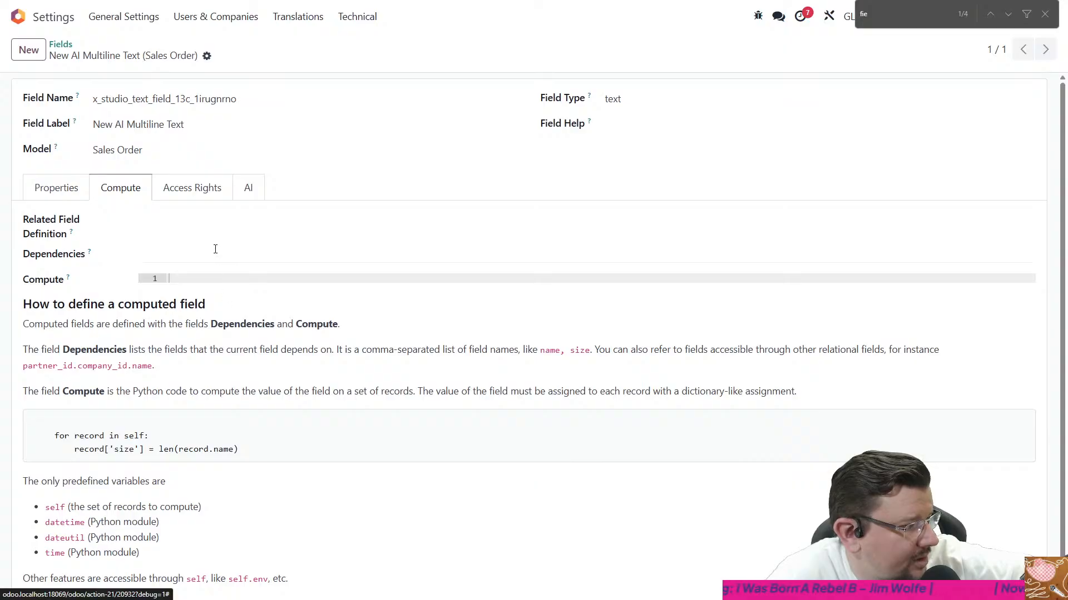
pyautogui.scroll(-2, 215, 249)
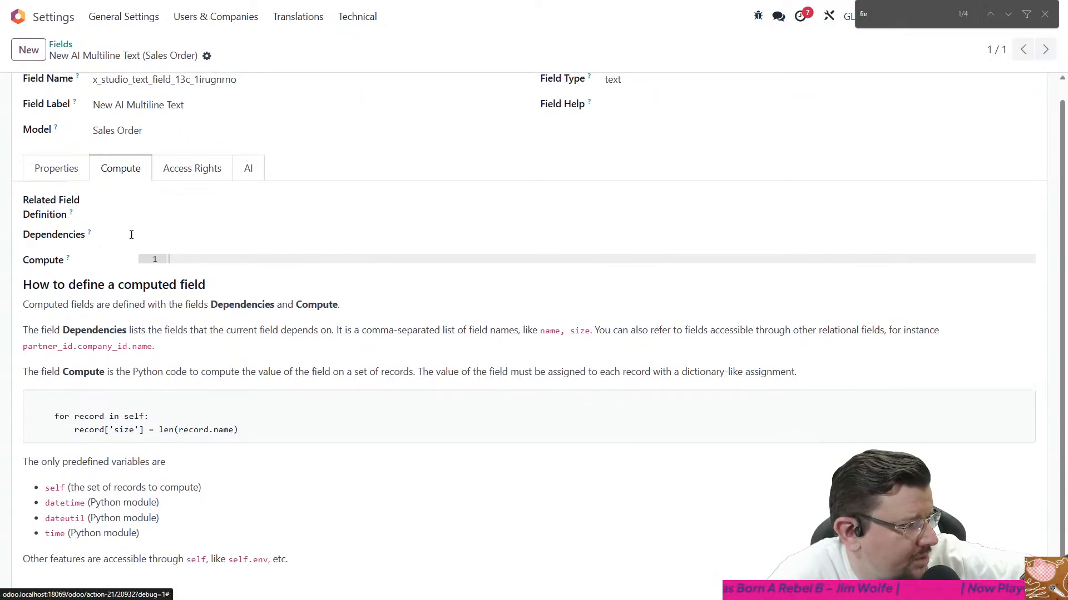
pyautogui.click(249, 170)
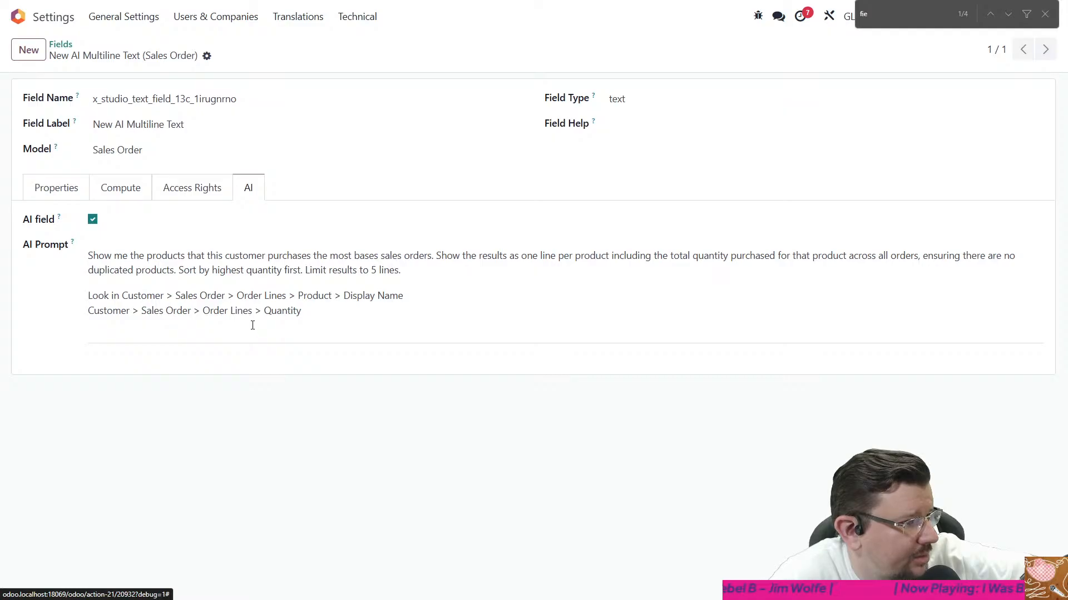
pyautogui.click(654, 108)
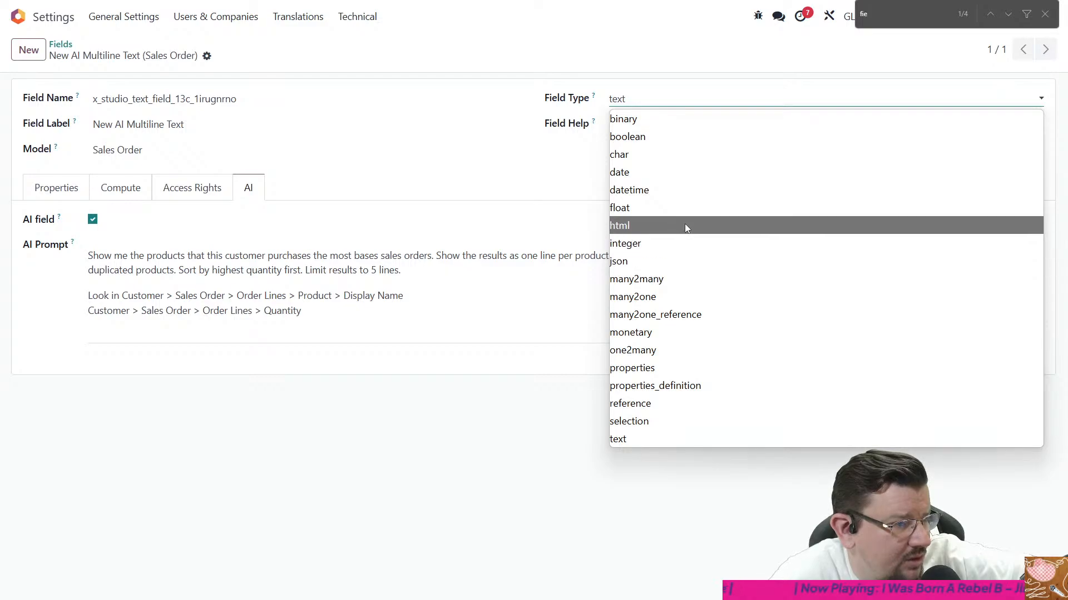
pyautogui.click(532, 176)
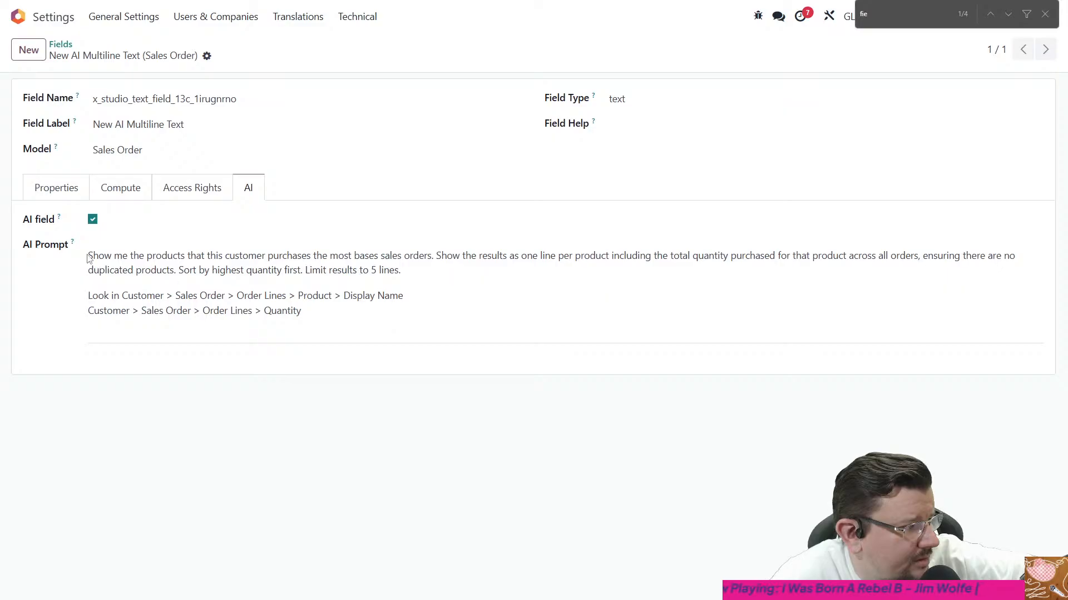
# - Examine the AI Prompt's technical details and read through its field paths, sorting and line limit instructions
pyautogui.click(122, 256)
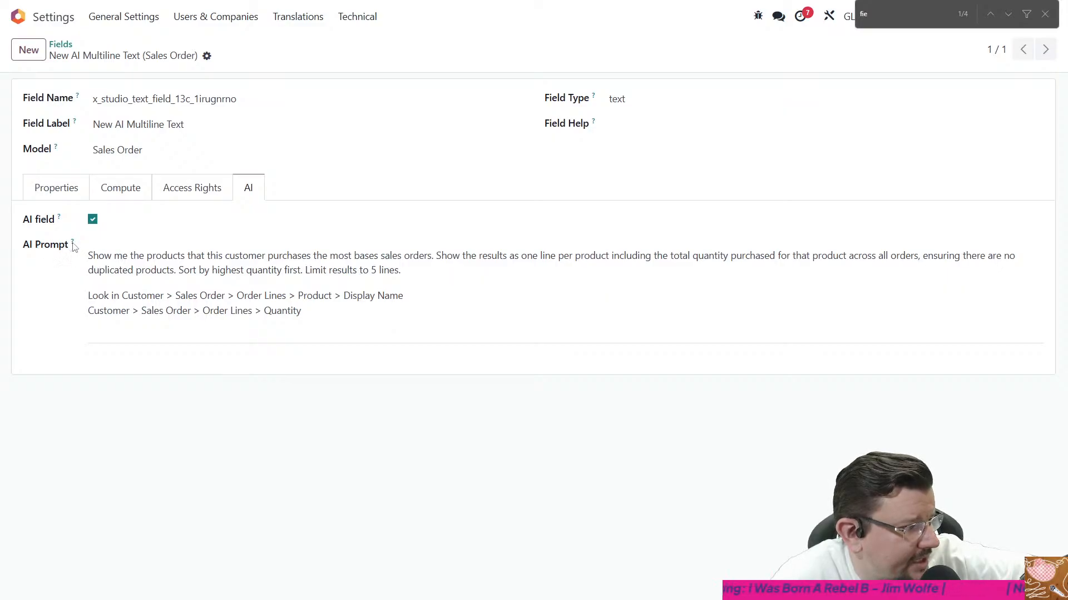
pyautogui.moveTo(74, 245)
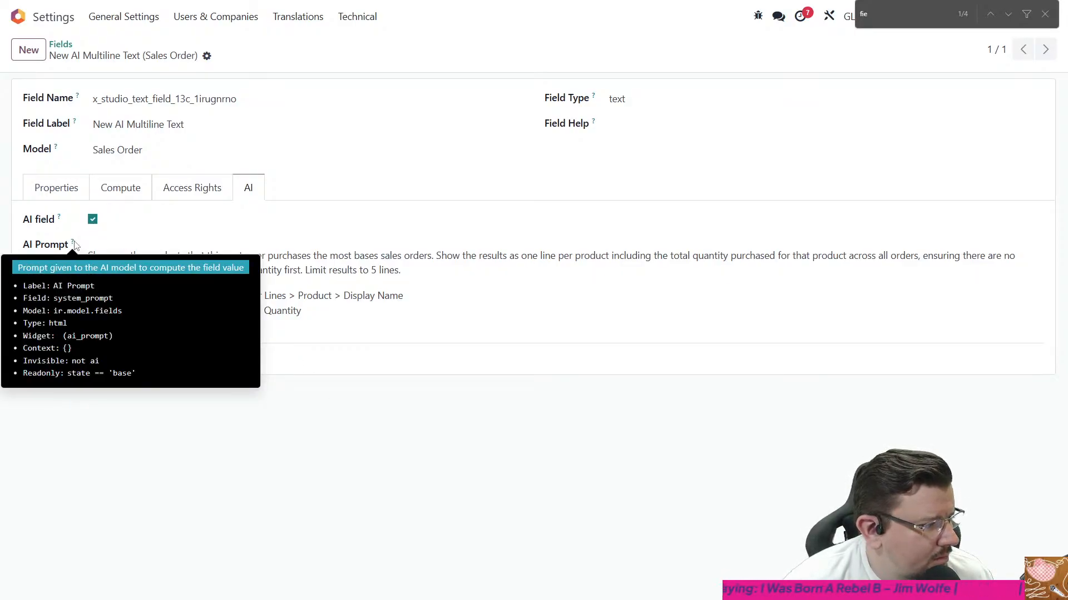
pyautogui.moveTo(150, 296); pyautogui.dragTo(301, 311)
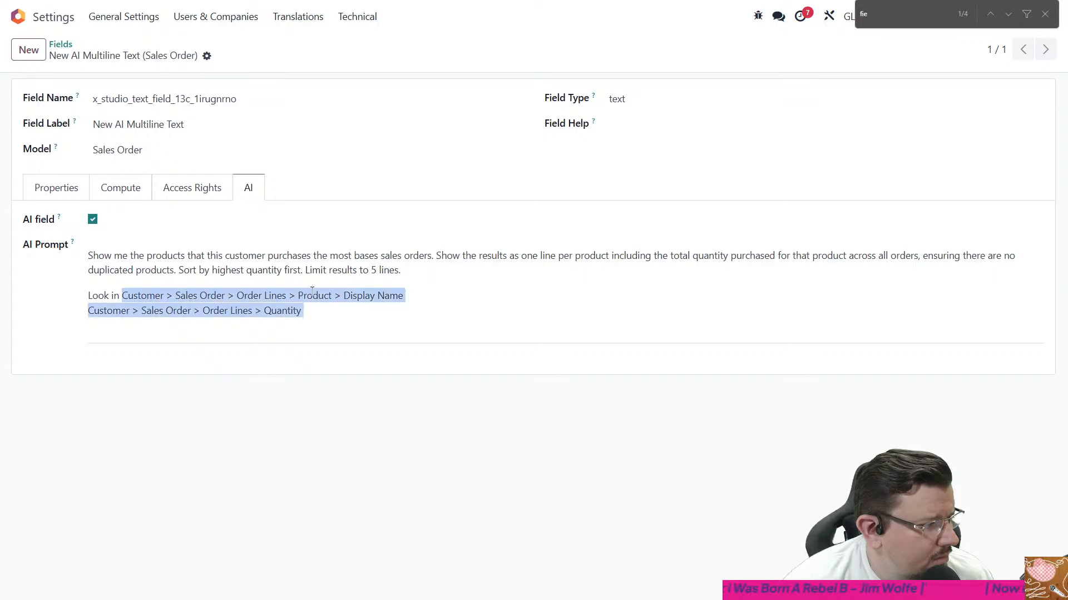
pyautogui.click(312, 292)
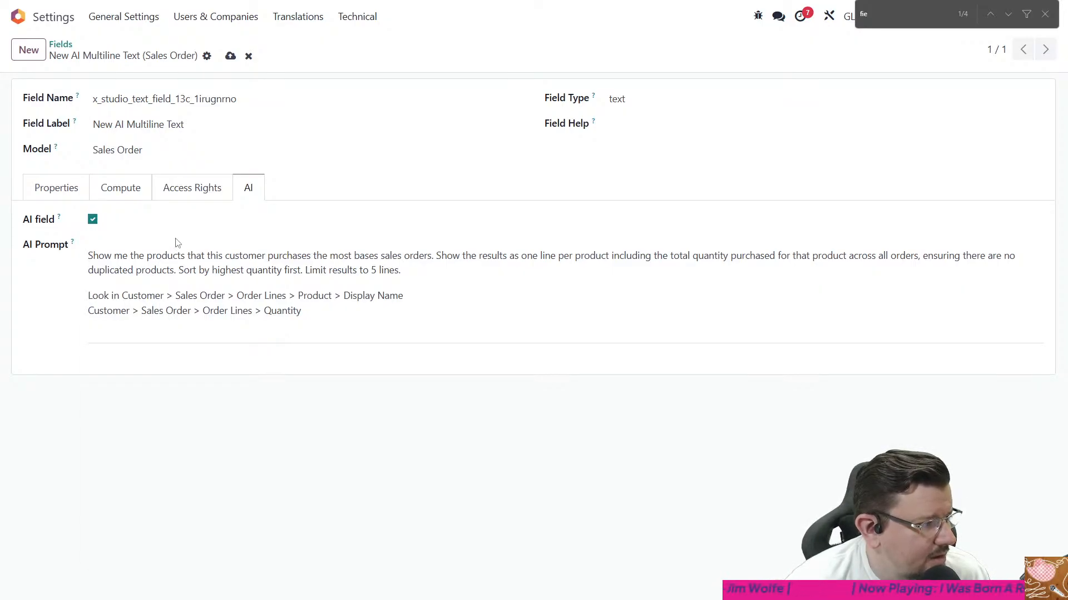
pyautogui.moveTo(156, 256); pyautogui.dragTo(291, 271)
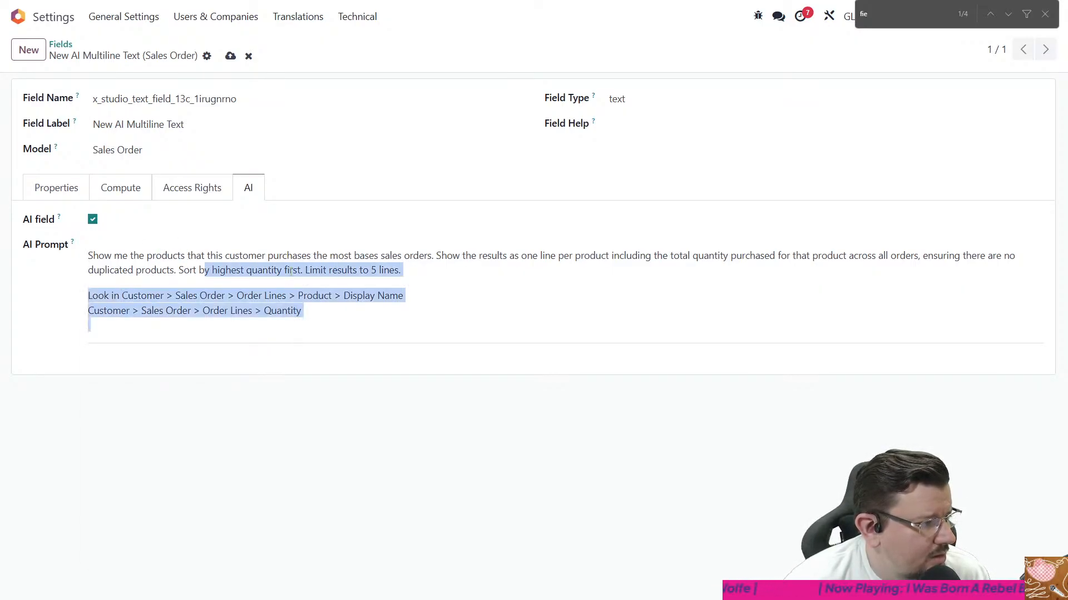
pyautogui.click(461, 271)
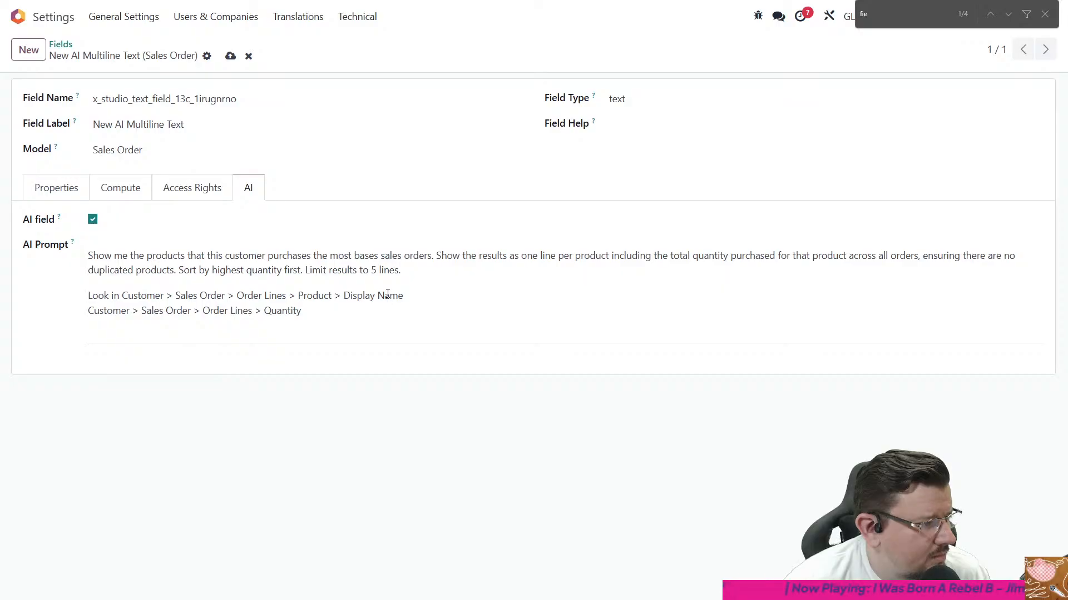
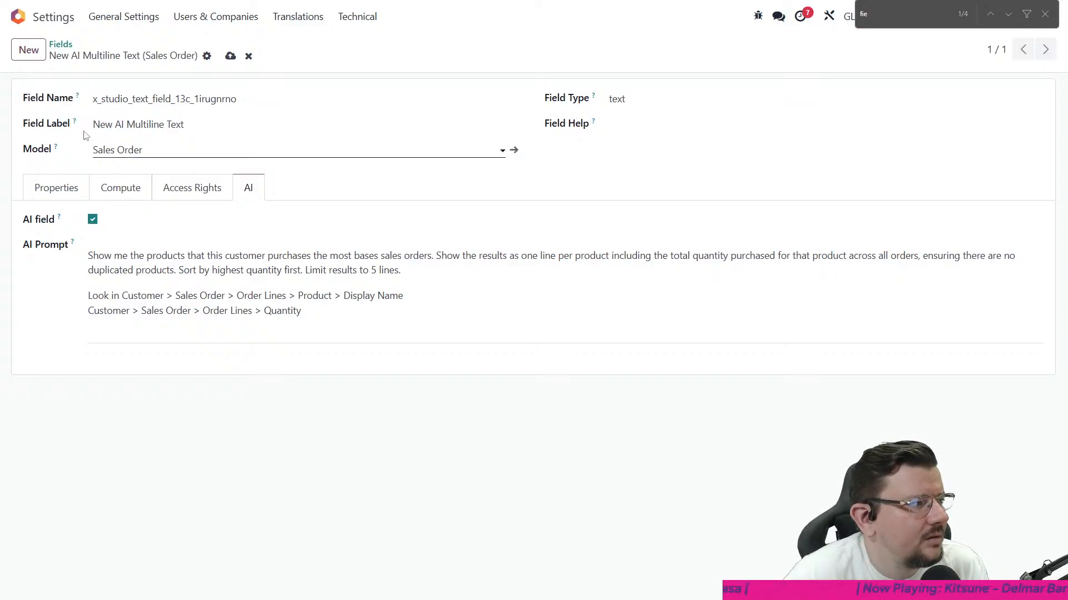
# - Return to Sales, open order S00029 in Studio and select the New AI Multiline Text field on the form
pyautogui.hotkey('alt', 'h')
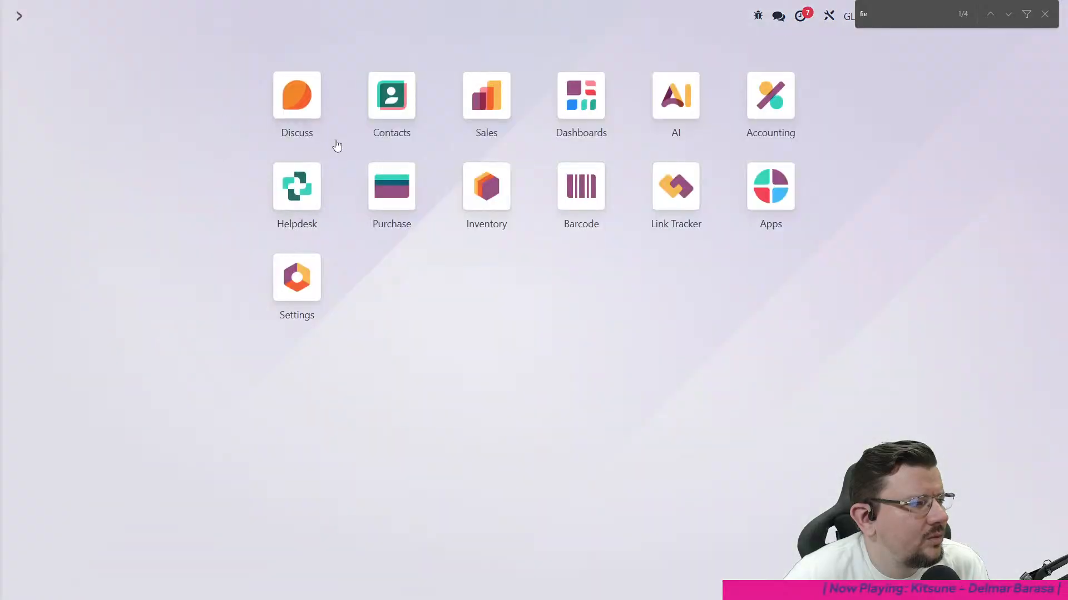
pyautogui.click(486, 96)
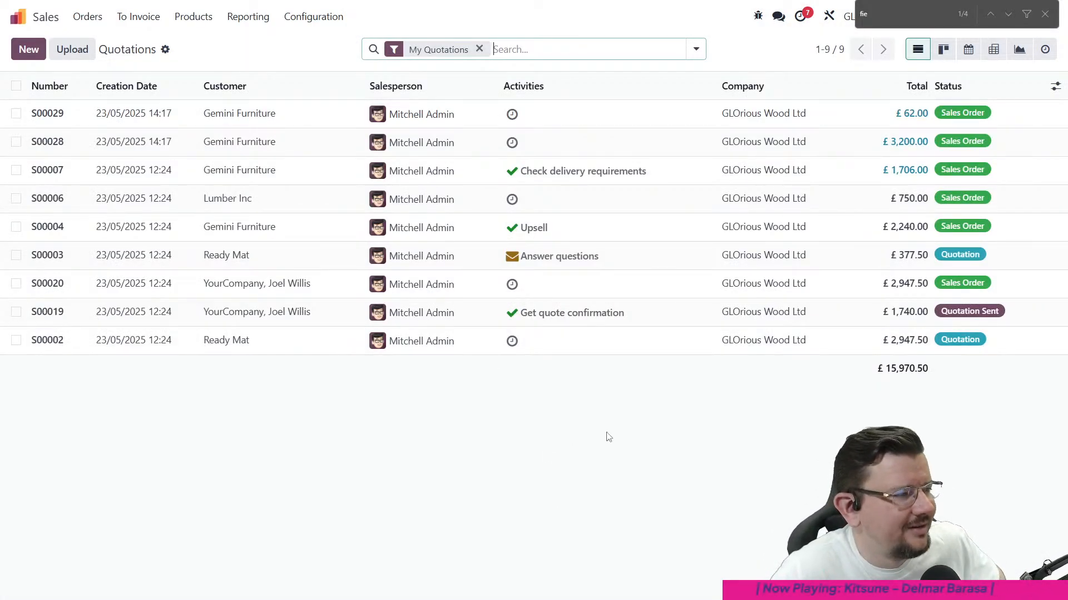
pyautogui.click(262, 114)
pyautogui.click(828, 20)
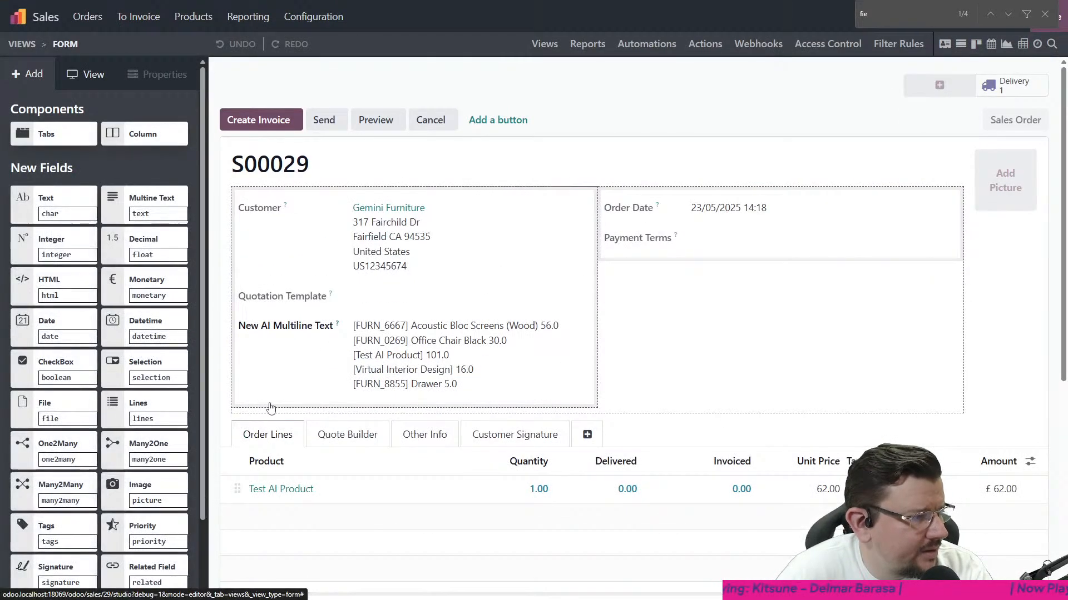
pyautogui.click(391, 360)
# - Review the New AI Multiline Text field's Studio properties, including its prompt, widget, line break option and dynamic placeholder choices
pyautogui.scroll(-5, 133, 285)
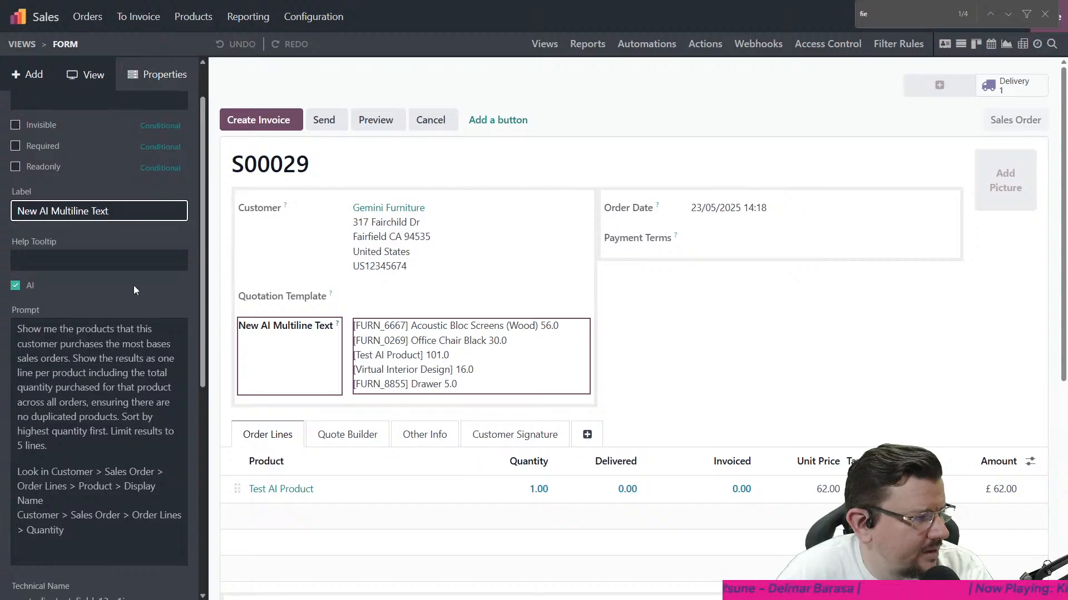
pyautogui.scroll(-2, 134, 303)
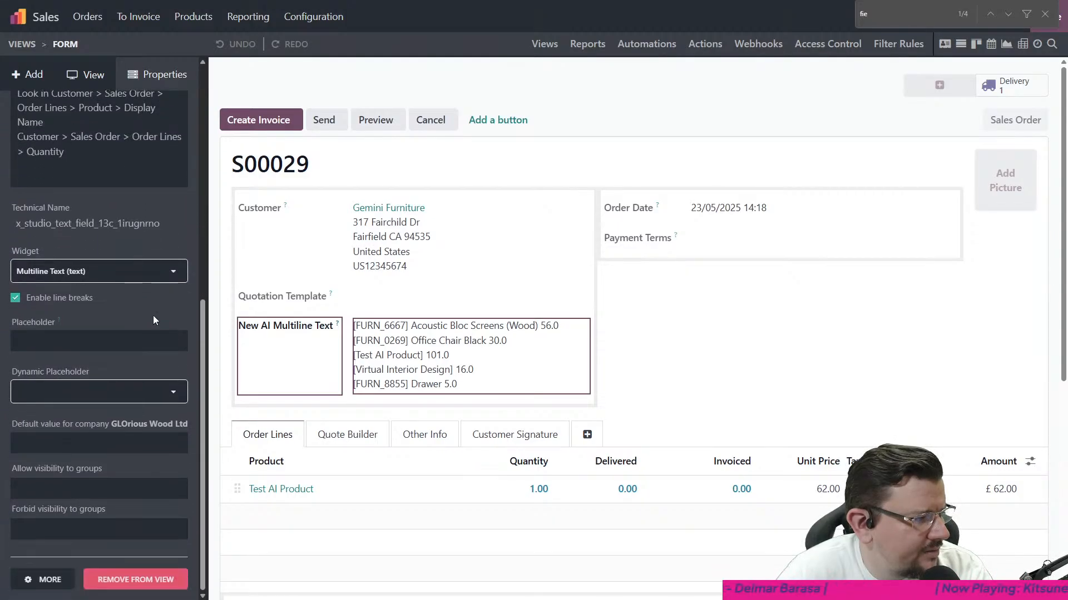
pyautogui.click(93, 396)
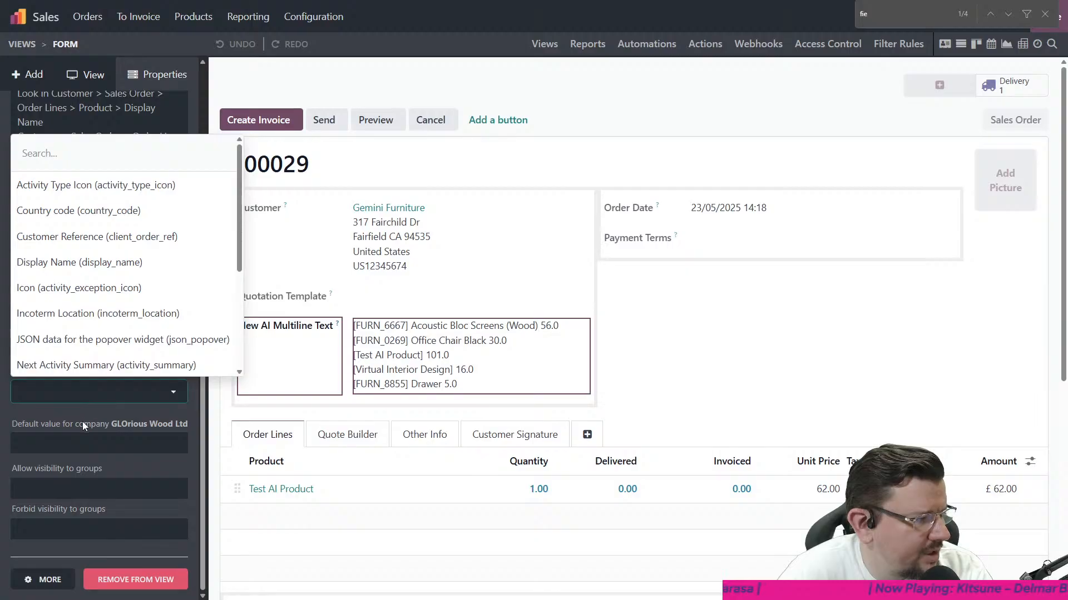
pyautogui.click(83, 422)
pyautogui.scroll(1, 72, 284)
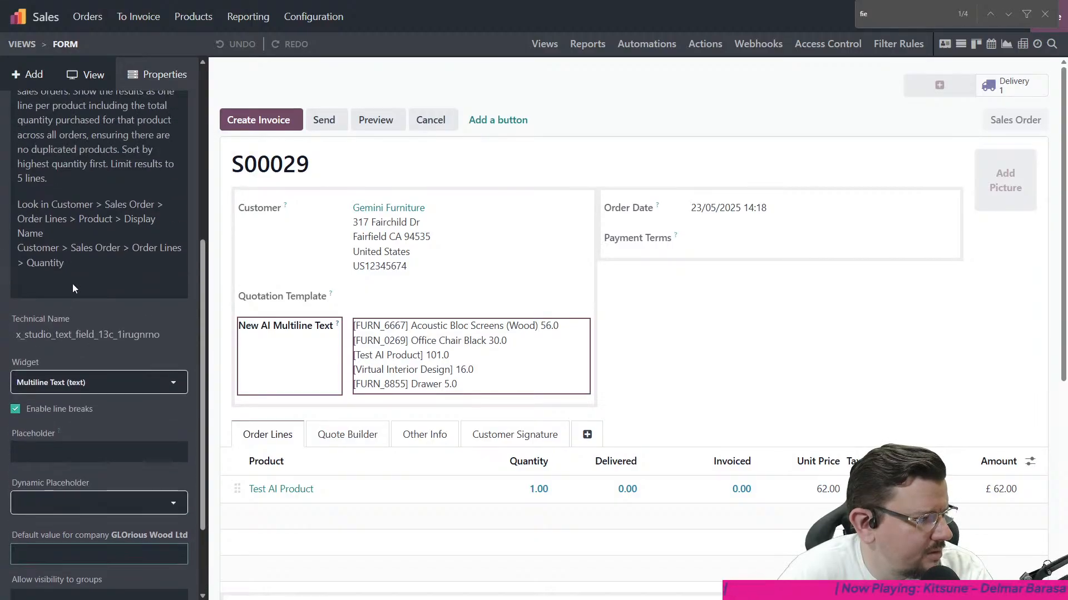
# - Open the AI field's prompt for editing and examine its referenced field paths for product Display Name and order line Quantity
pyautogui.click(73, 280)
pyautogui.click(344, 314)
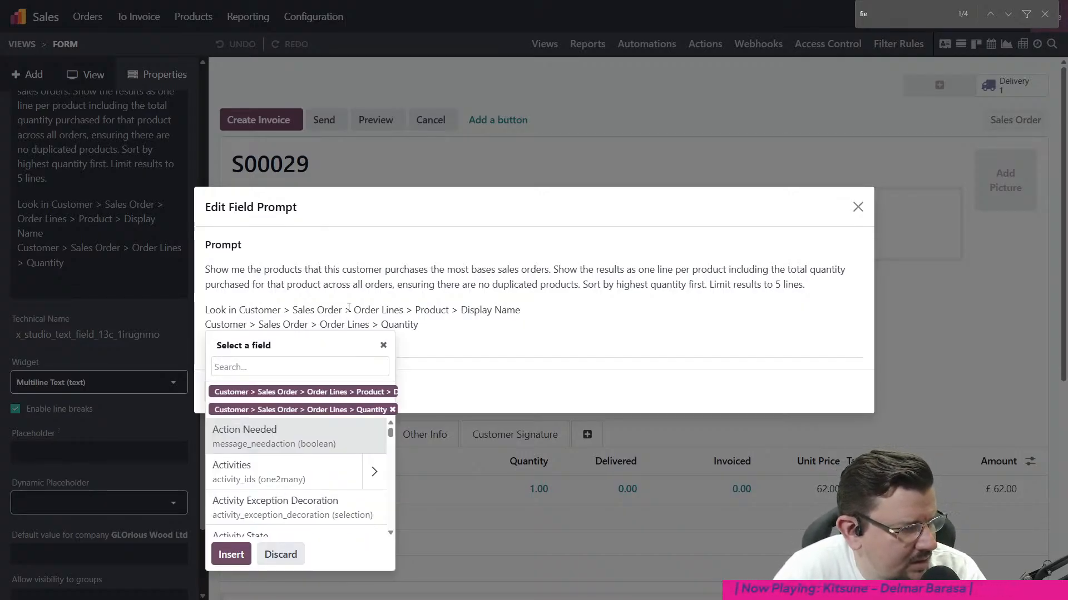
pyautogui.click(368, 394)
pyautogui.click(403, 397)
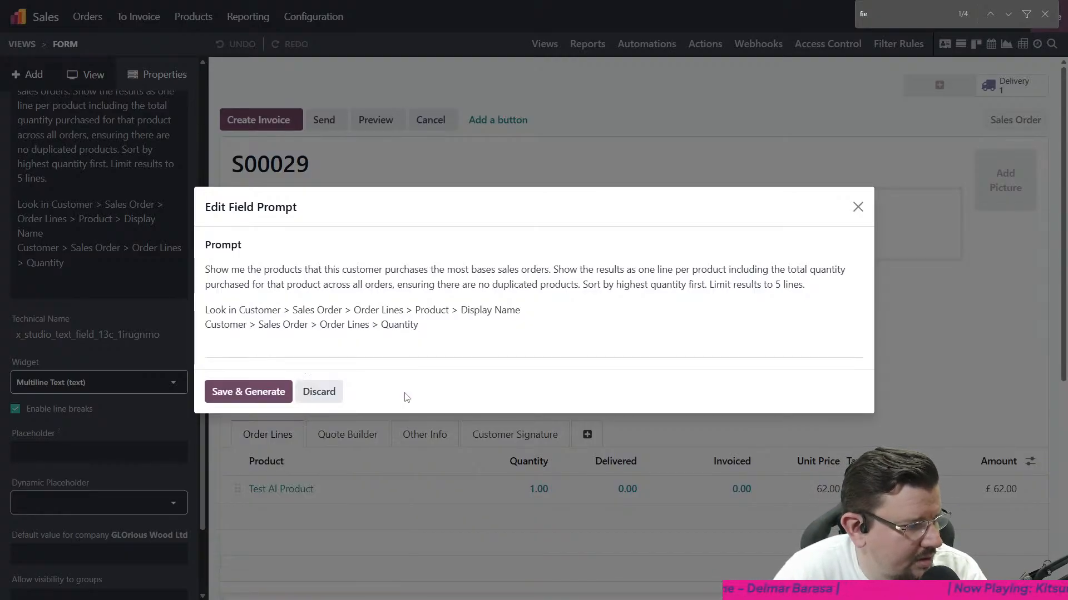
pyautogui.click(480, 310)
pyautogui.click(480, 309)
pyautogui.moveTo(520, 310); pyautogui.dragTo(238, 310)
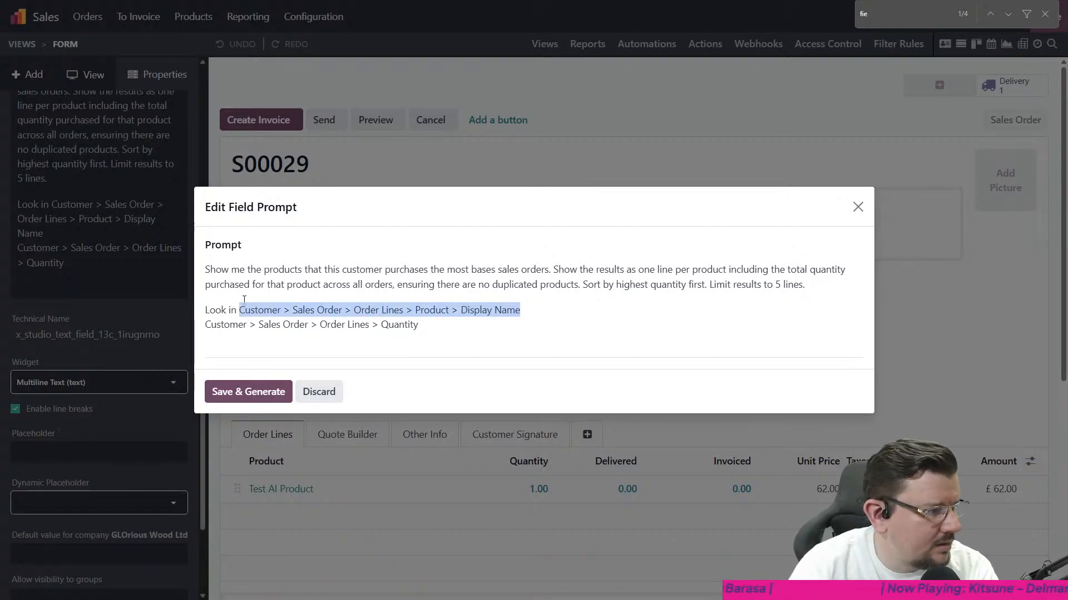
pyautogui.click(243, 299)
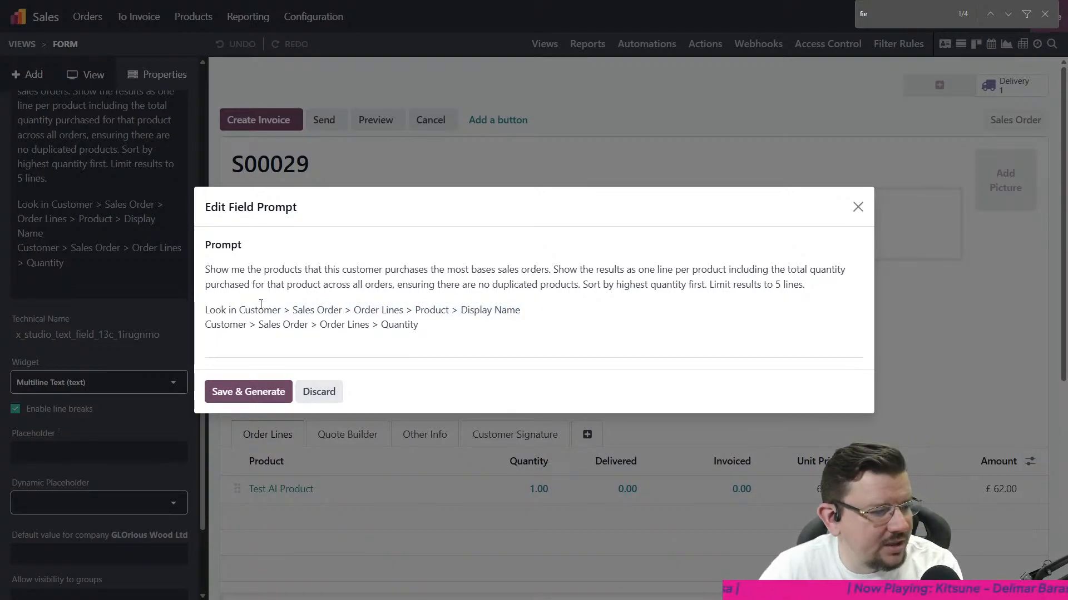
# - Delete the "Look in" instruction and both field paths from the end of the prompt
pyautogui.hotkey('ctrl', 'shift', 'End')
pyautogui.press('Delete')
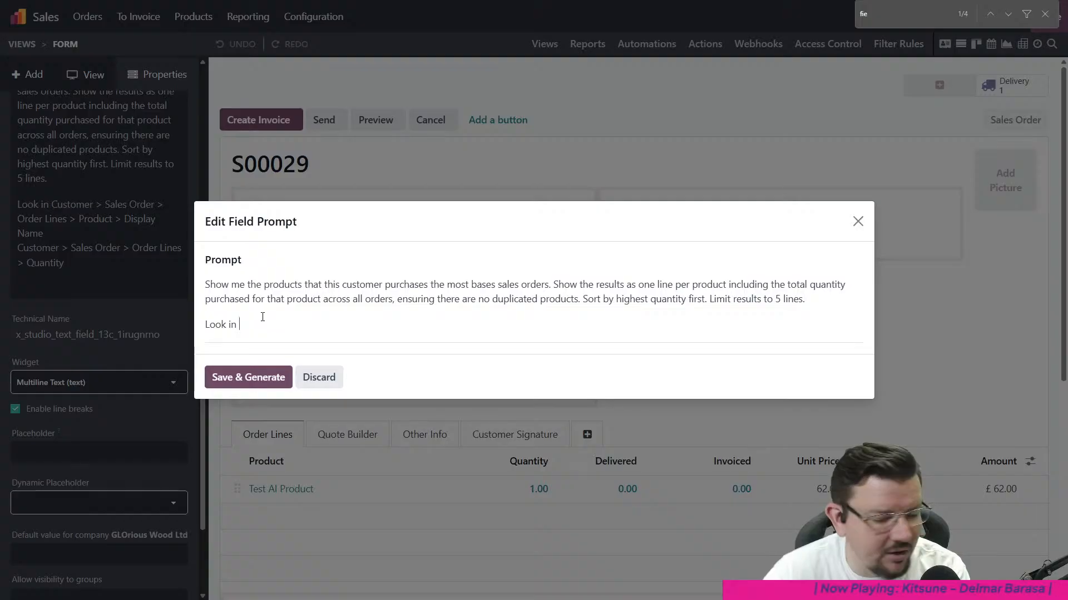
pyautogui.hotkey('shift', 'Home')
pyautogui.press('BackSpace')
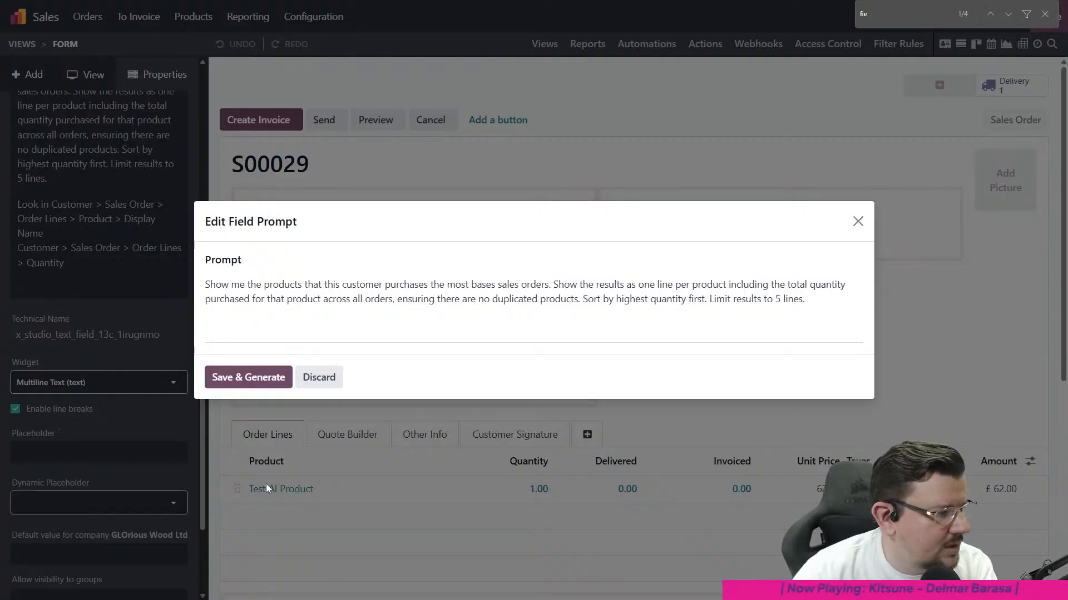
# - Start a new field reference in the prompt and follow the relations Customer > Sales Order > Order Lines
pyautogui.write('/')
pyautogui.click(284, 370)
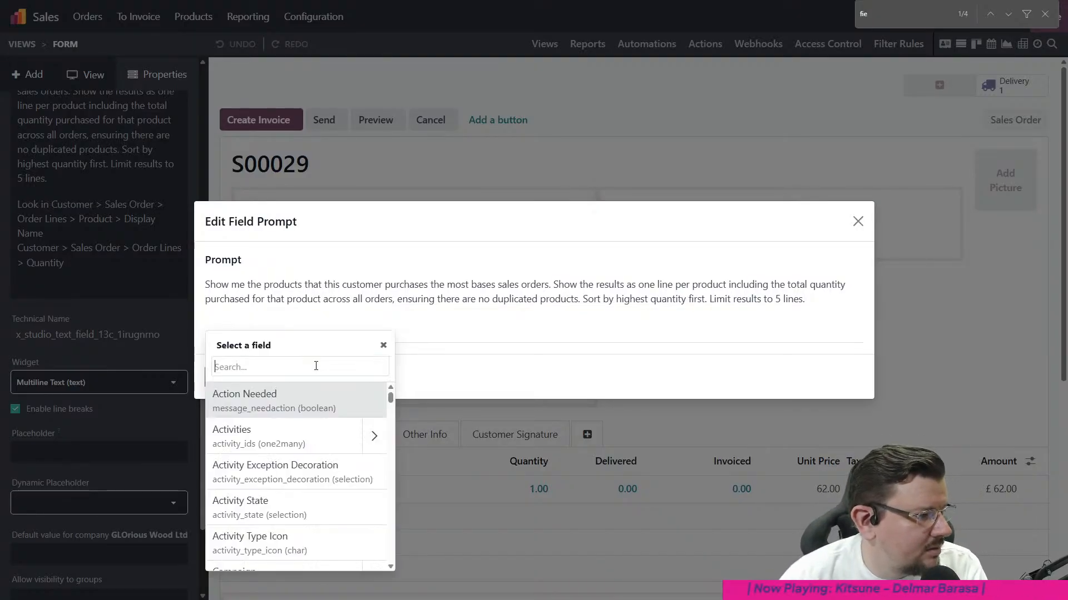
pyautogui.write('sales')
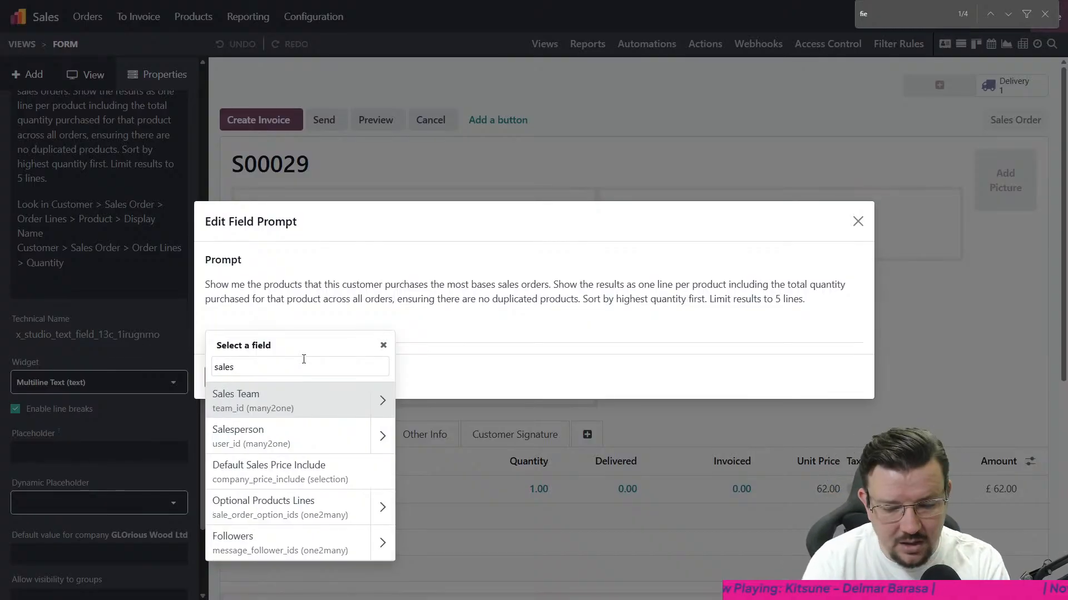
pyautogui.hotkey('ctrl', 'a')
pyautogui.write('customer')
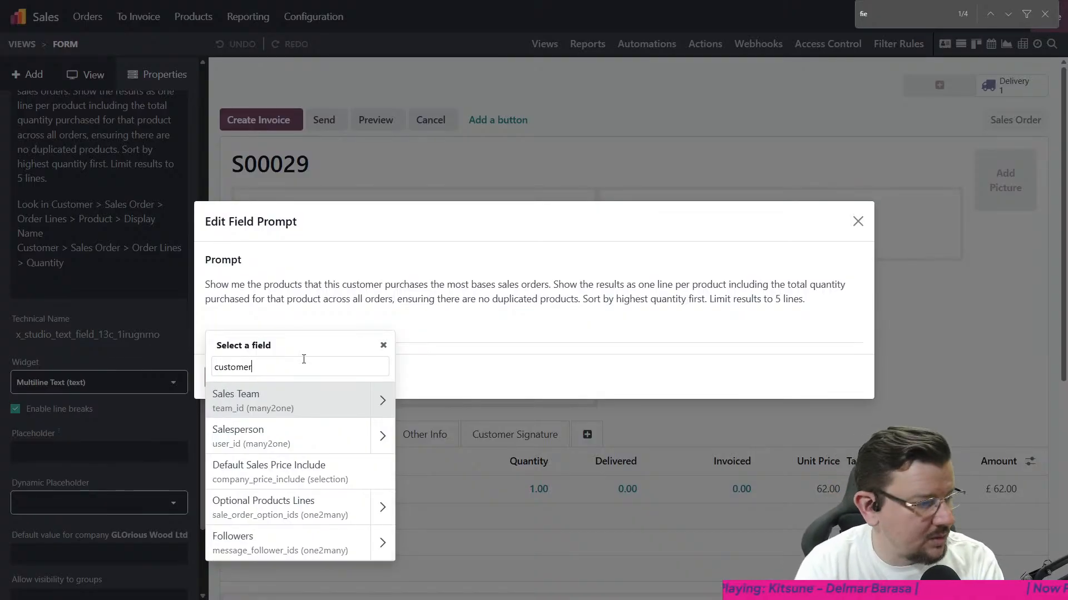
pyautogui.click(377, 409)
pyautogui.write('sales')
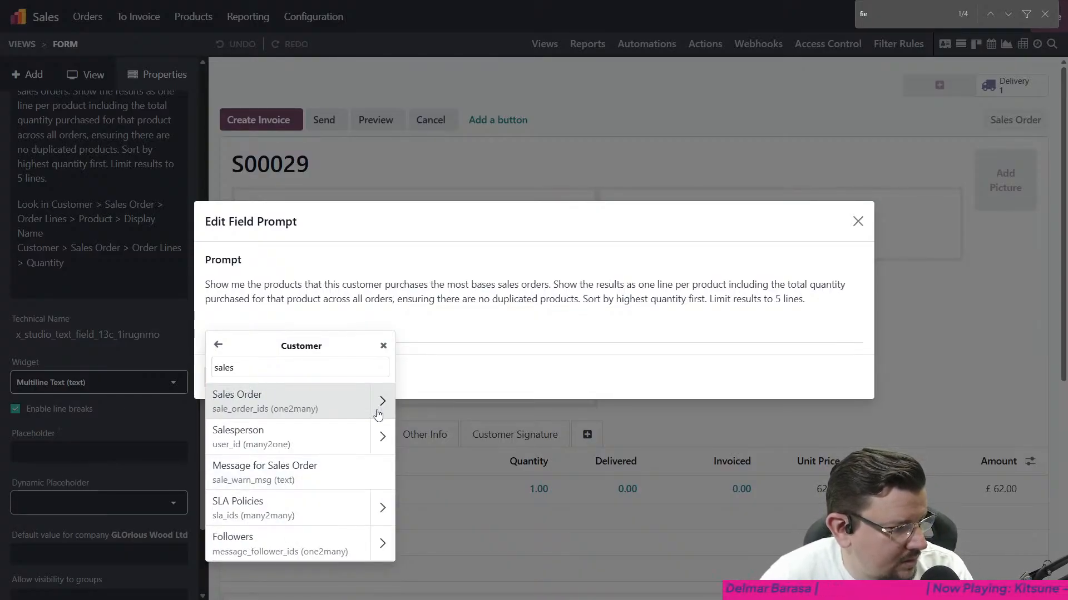
pyautogui.click(379, 410)
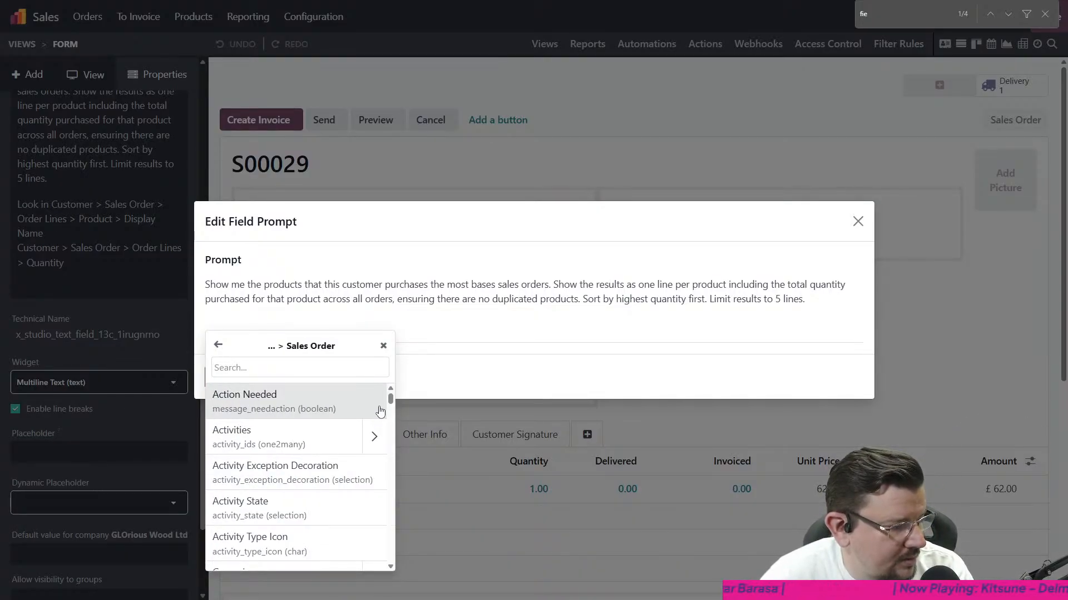
pyautogui.write('order lines')
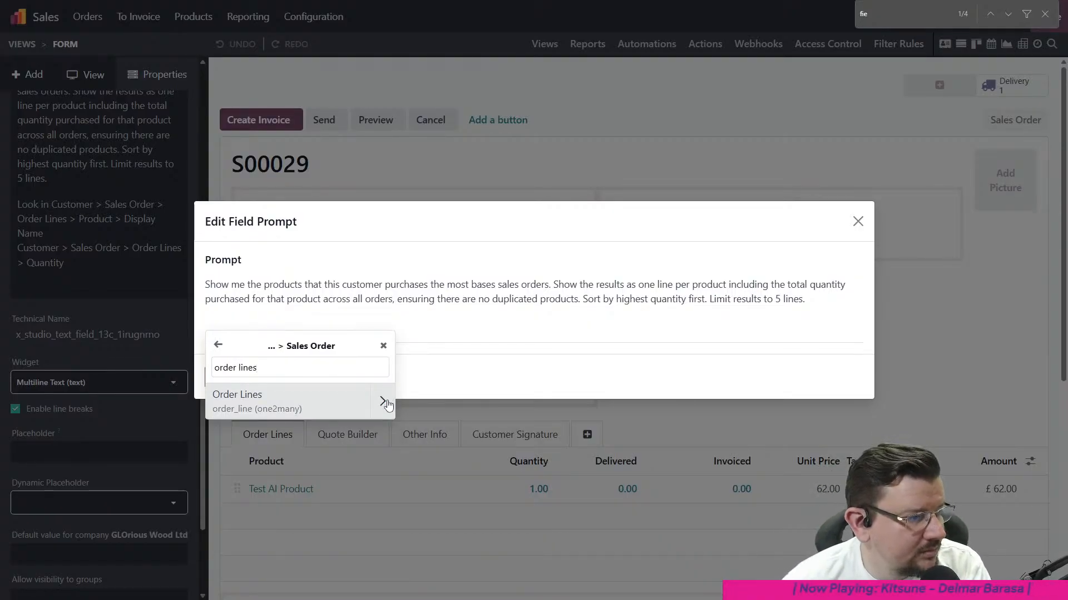
pyautogui.click(386, 400)
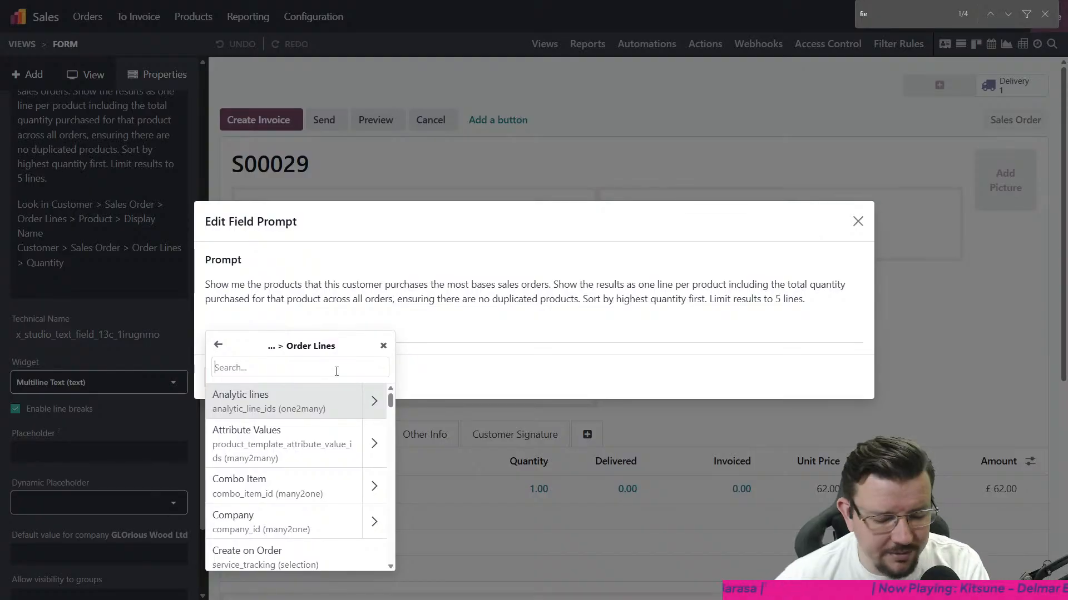
# - Follow the order lines' Product relation and add its Display Name to the field references for the prompt
pyautogui.write('pur')
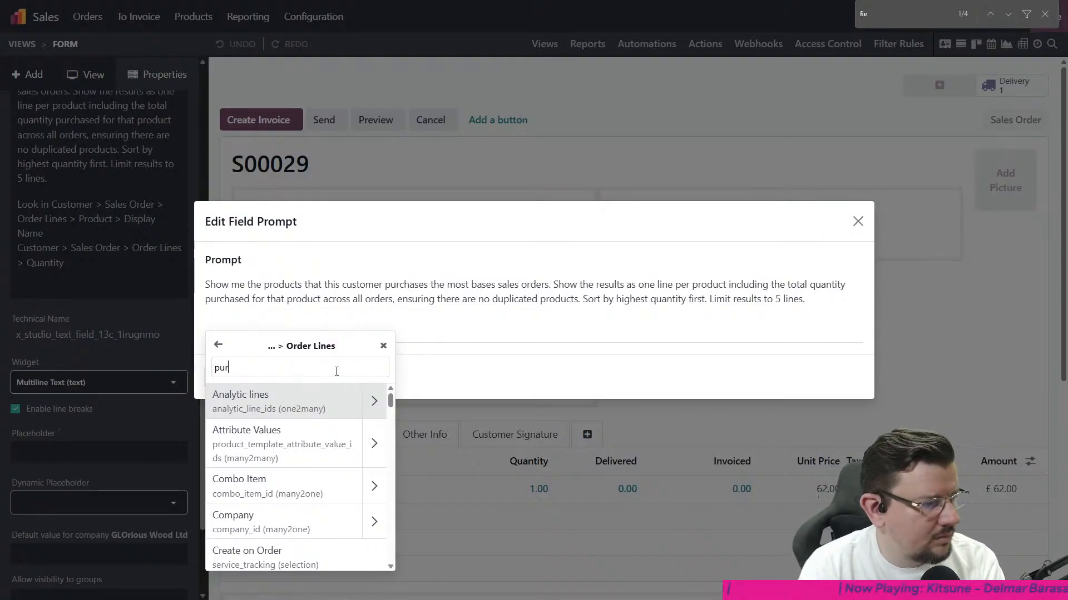
pyautogui.press('BackSpace')
pyautogui.press('BackSpace')
pyautogui.press('BackSpace')
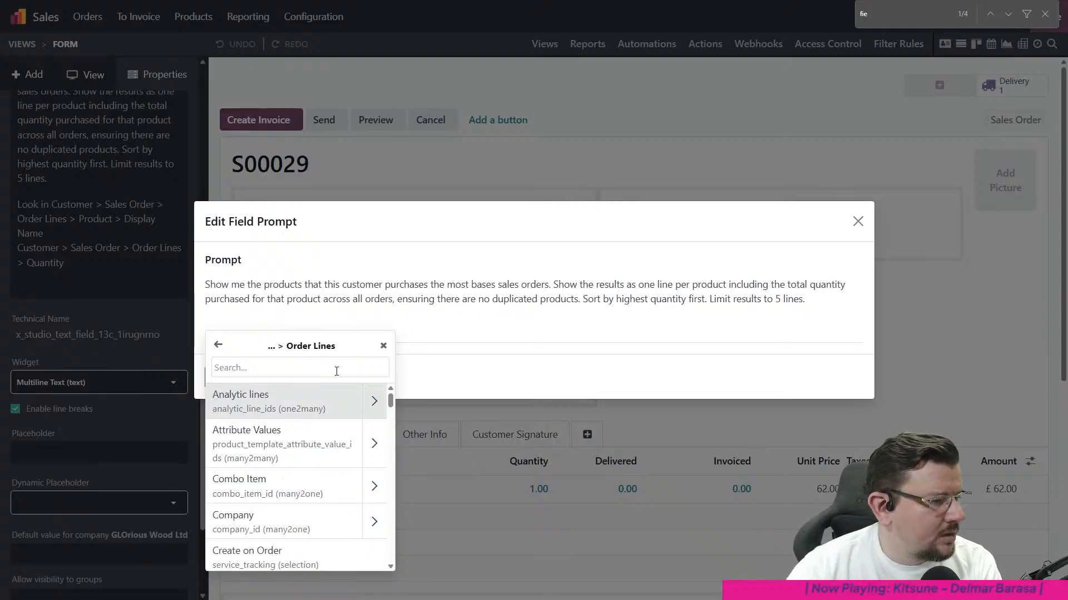
pyautogui.write('prod')
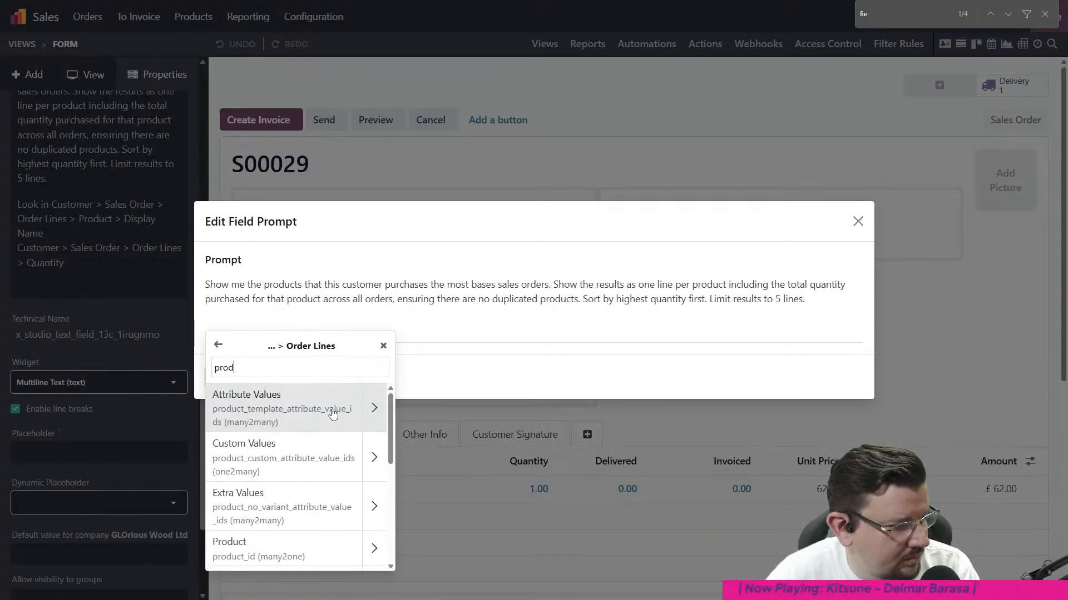
pyautogui.scroll(-2, 323, 439)
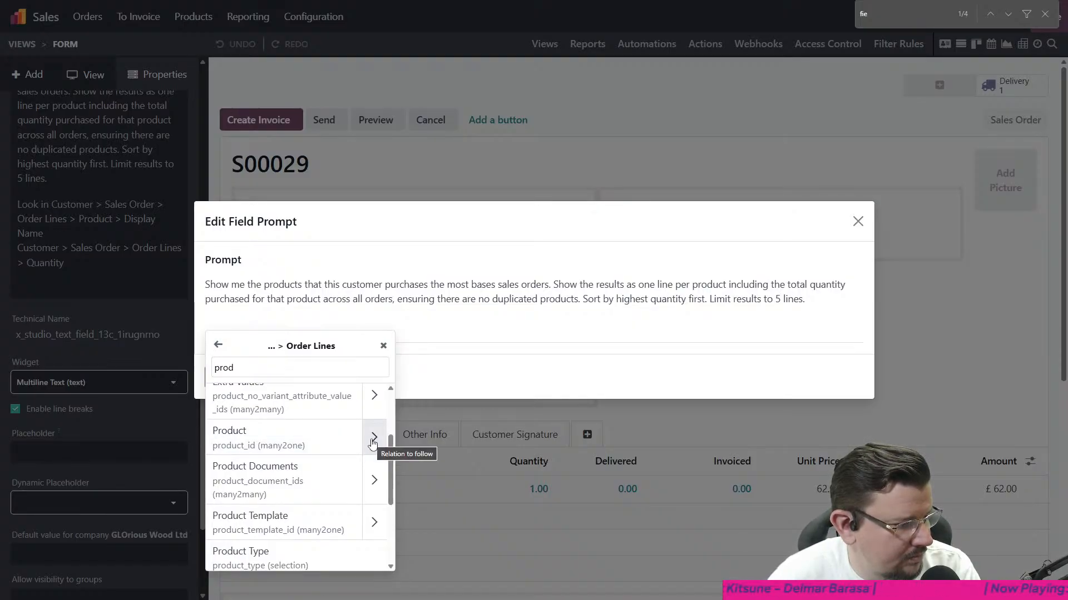
pyautogui.click(374, 438)
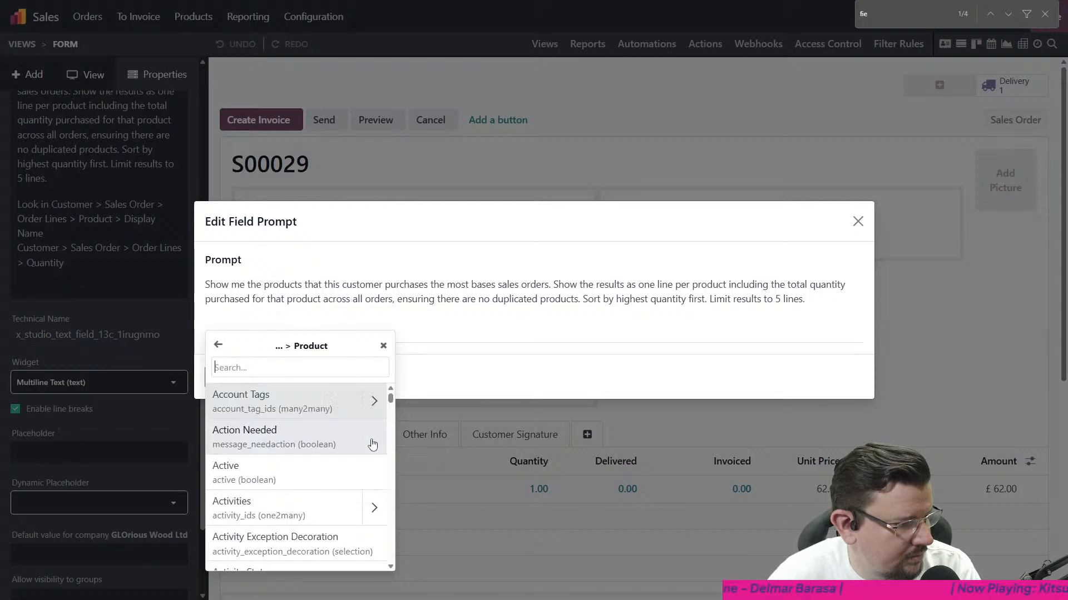
pyautogui.scroll(-2, 318, 448)
pyautogui.scroll(-8, 318, 448)
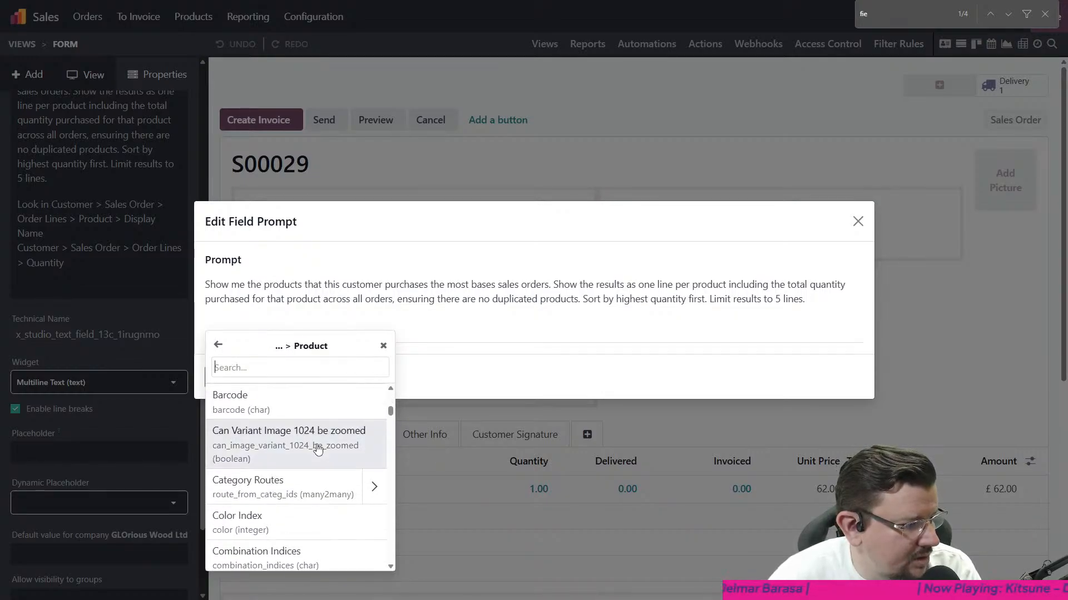
pyautogui.scroll(-5, 312, 448)
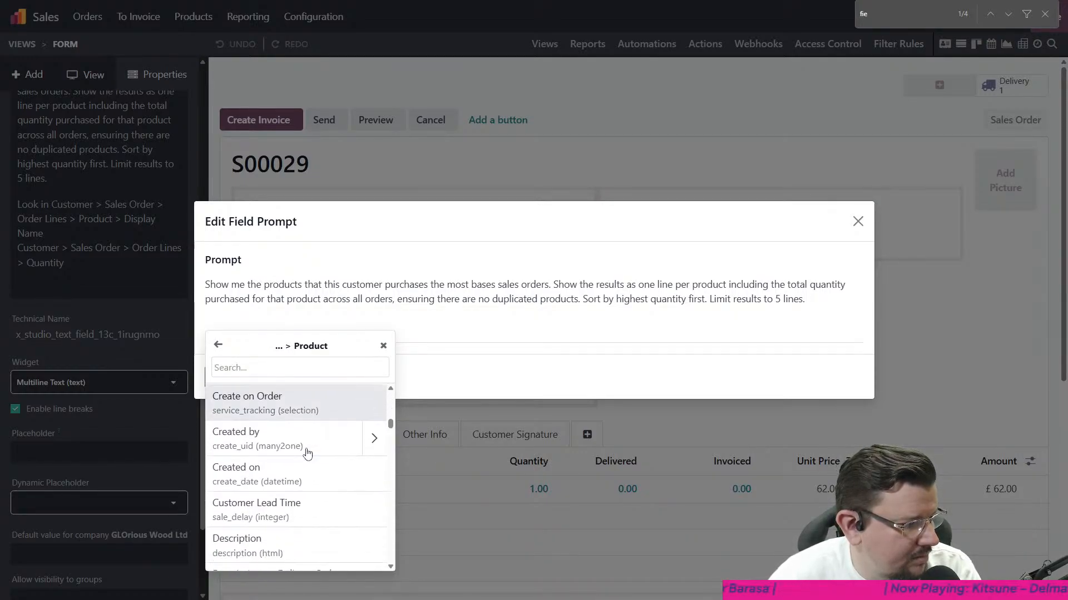
pyautogui.scroll(-3, 267, 474)
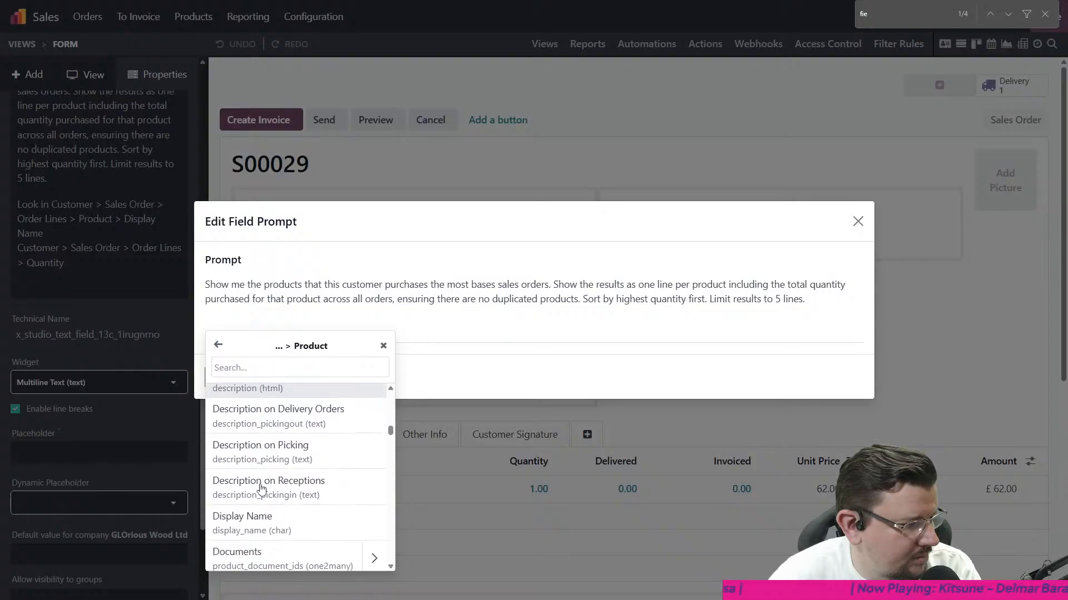
pyautogui.click(259, 474)
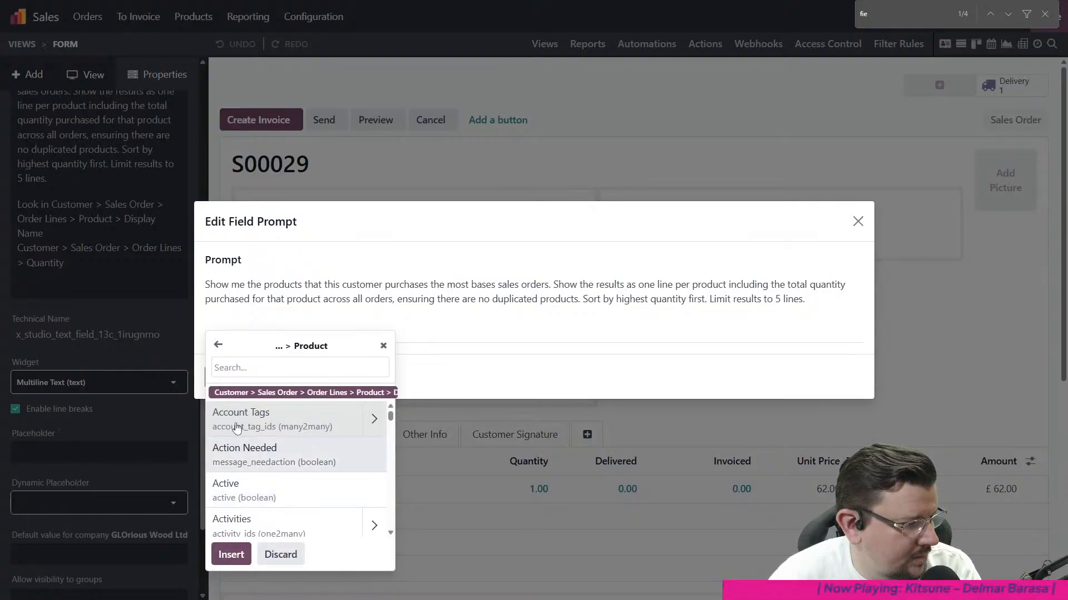
# - Go back to Order Lines, add Quantity as a second field reference and browse the remaining order line fields
pyautogui.click(215, 350)
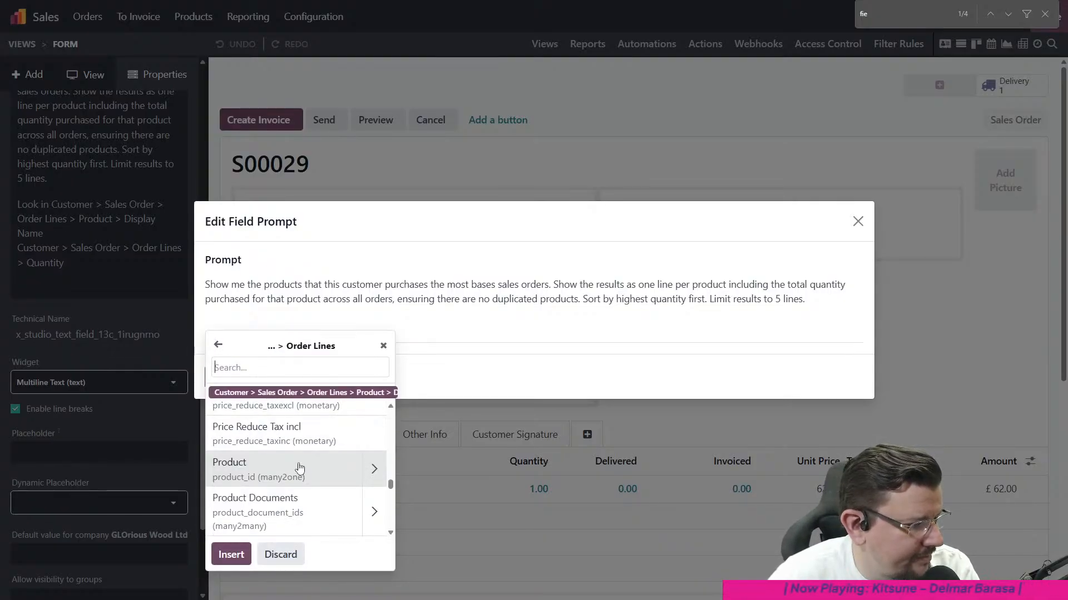
pyautogui.scroll(-3, 297, 470)
pyautogui.scroll(-1, 299, 470)
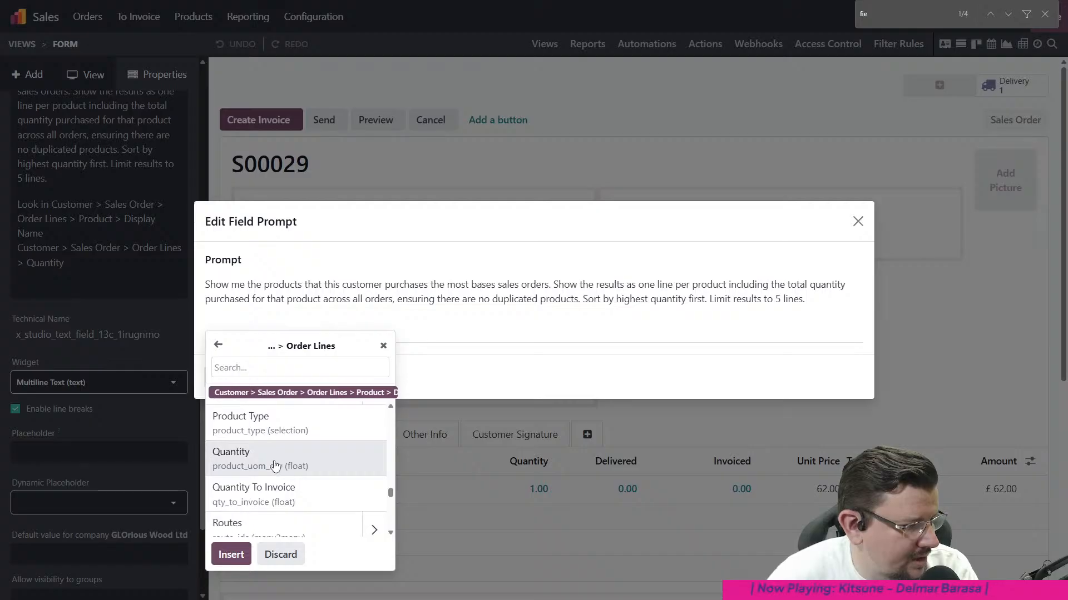
pyautogui.click(275, 467)
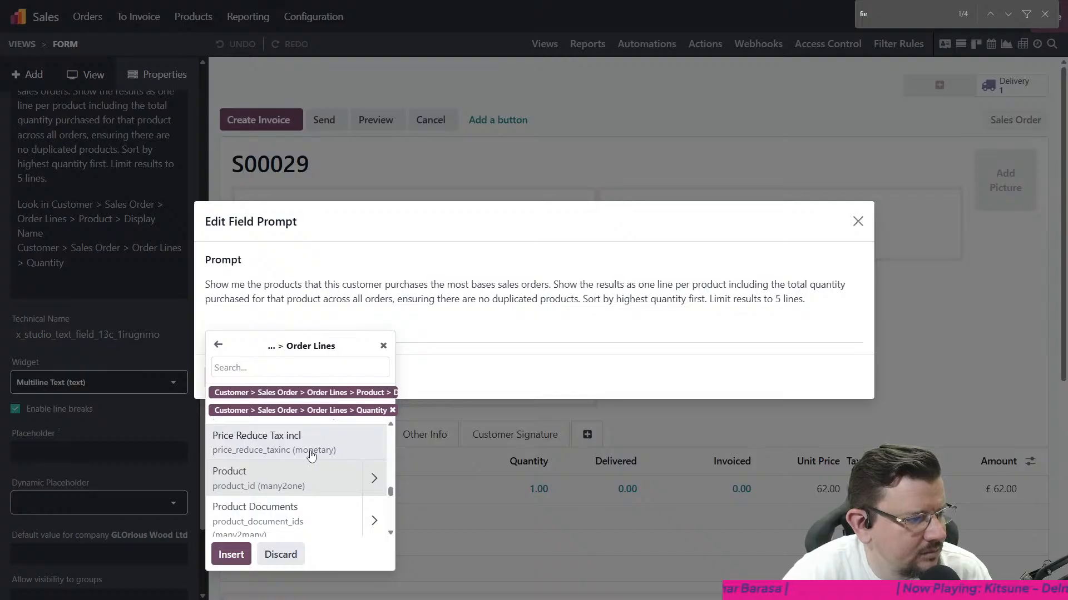
pyautogui.scroll(-3, 269, 498)
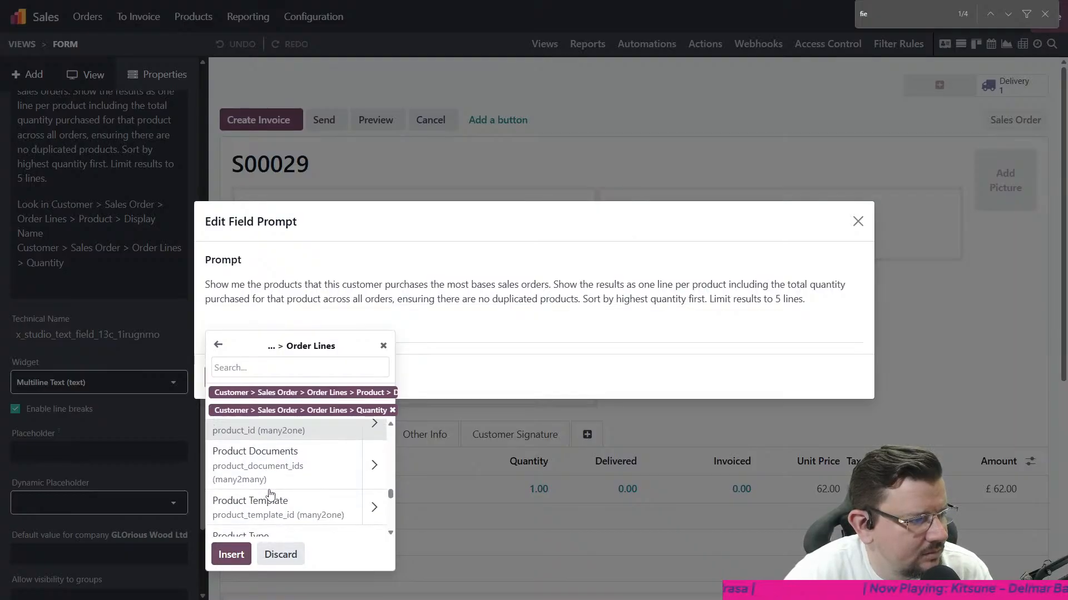
pyautogui.scroll(-4, 273, 493)
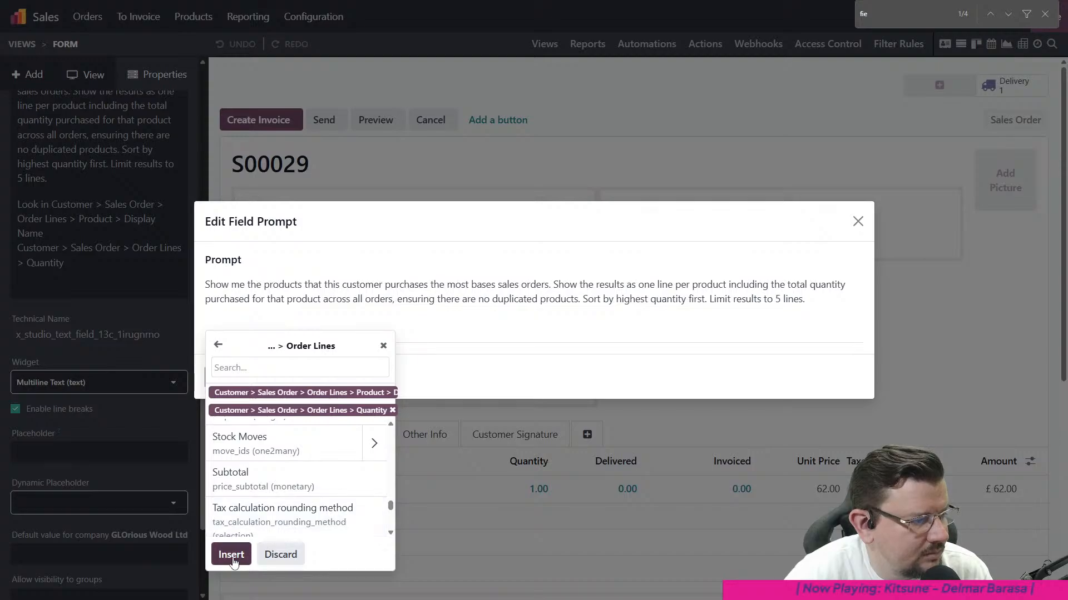
pyautogui.scroll(2, 266, 489)
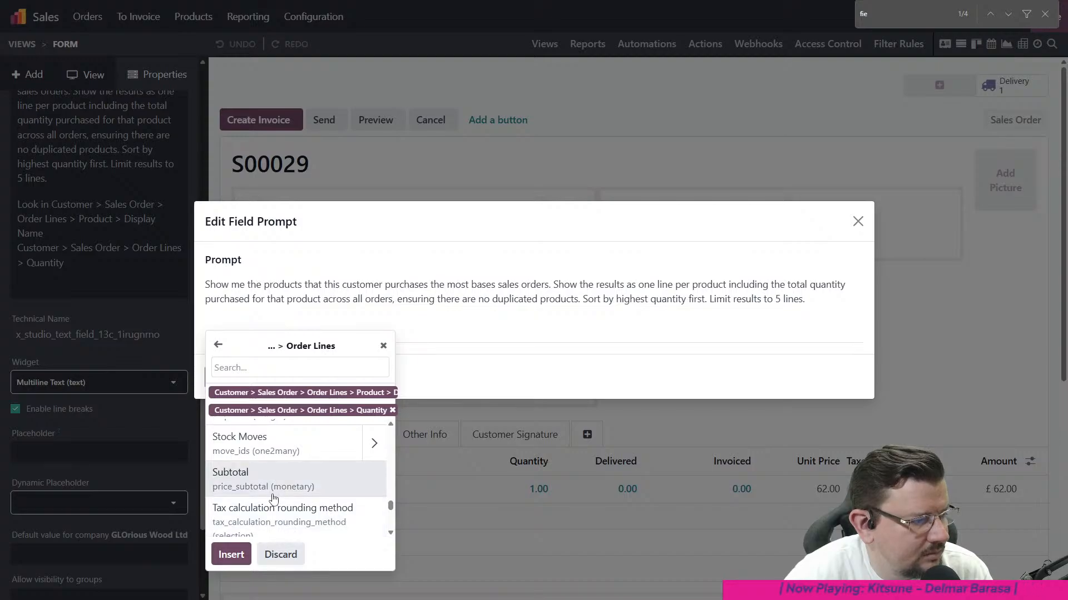
# - Insert the Product Display Name and Quantity references into the prompt, save and generate it, and return to the sales order
pyautogui.click(231, 556)
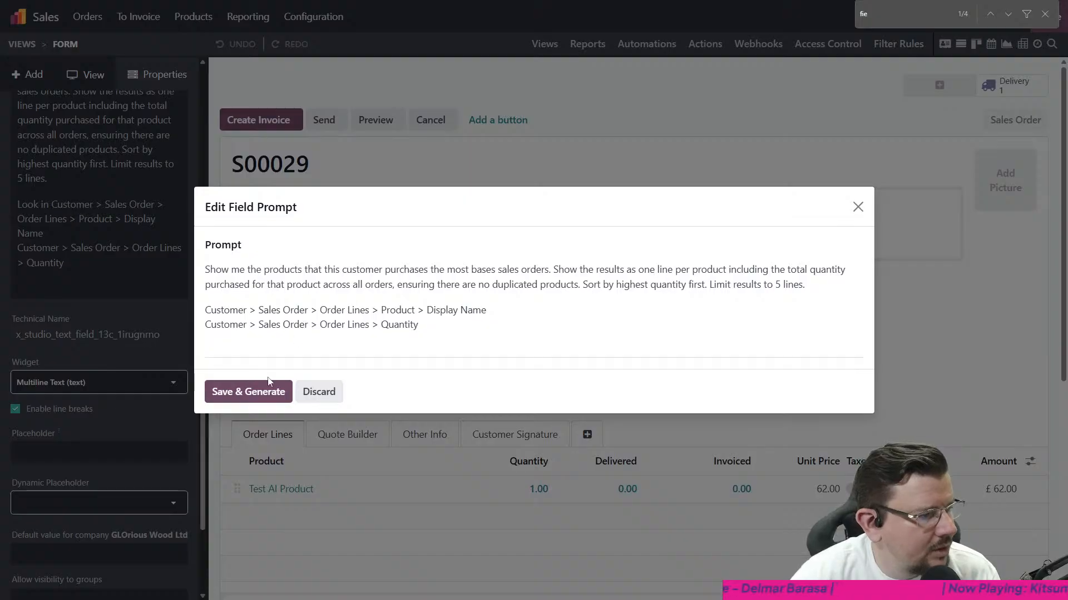
pyautogui.click(249, 391)
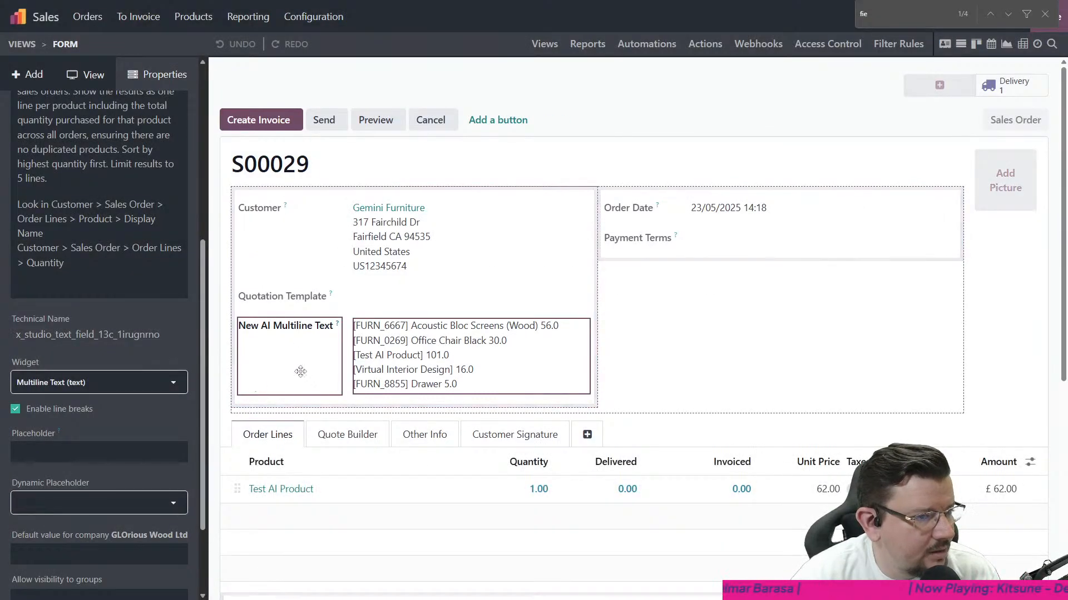
pyautogui.click(1042, 30)
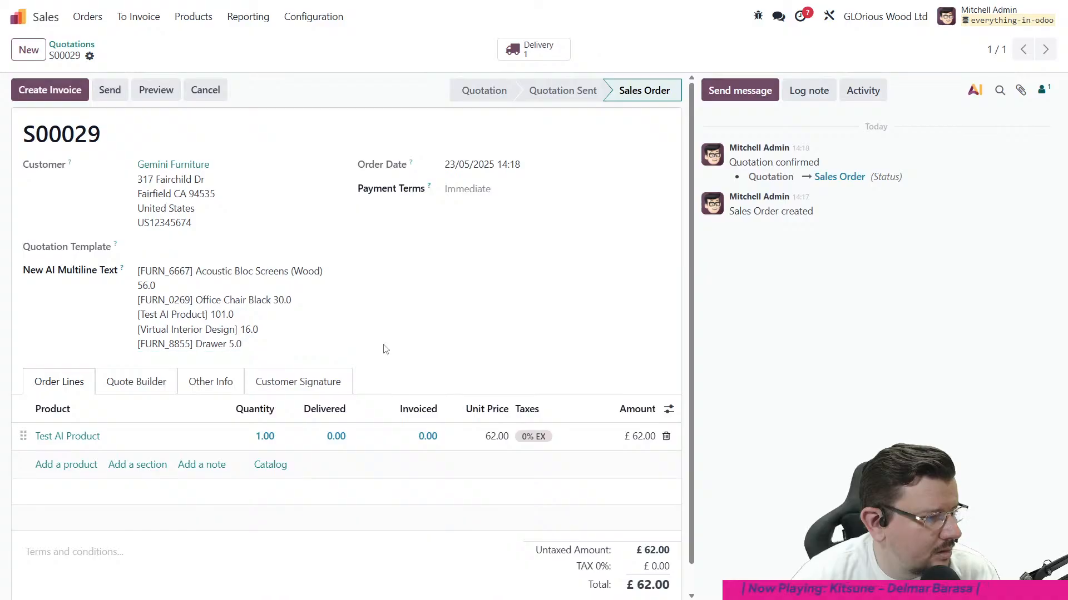
# - Change the AI multiline text field's widget to AI Text (ai_text) in Studio and return to the sales order
pyautogui.click(267, 312)
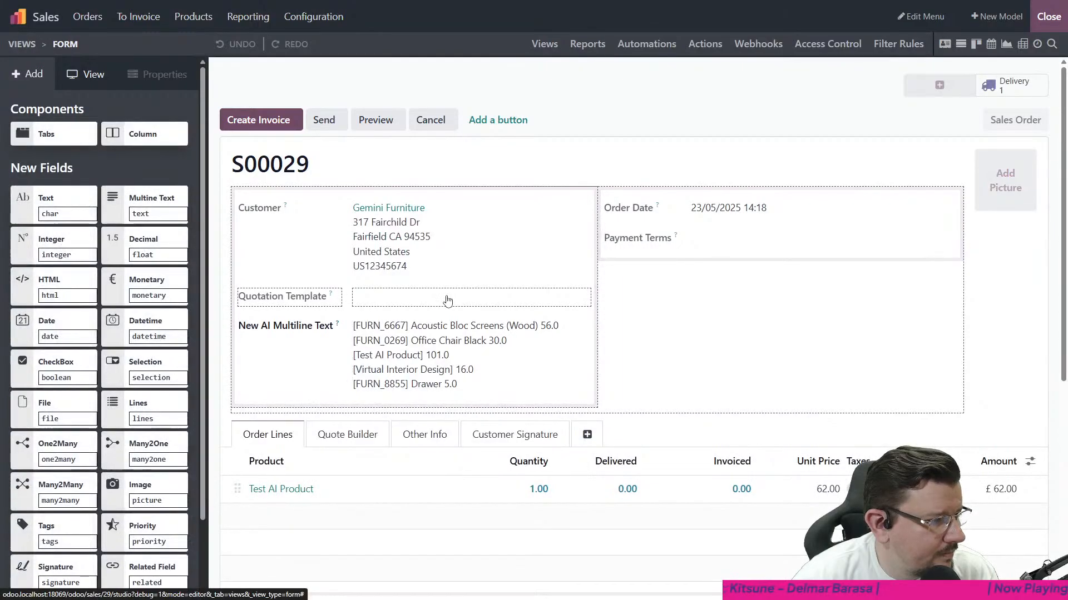
pyautogui.click(429, 344)
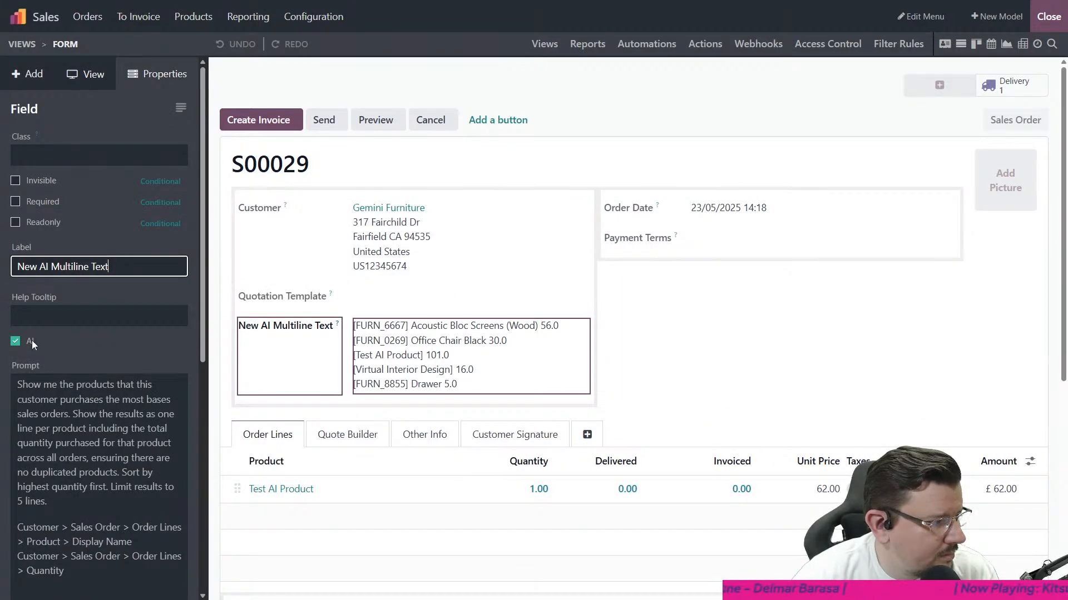
pyautogui.scroll(-6, 36, 271)
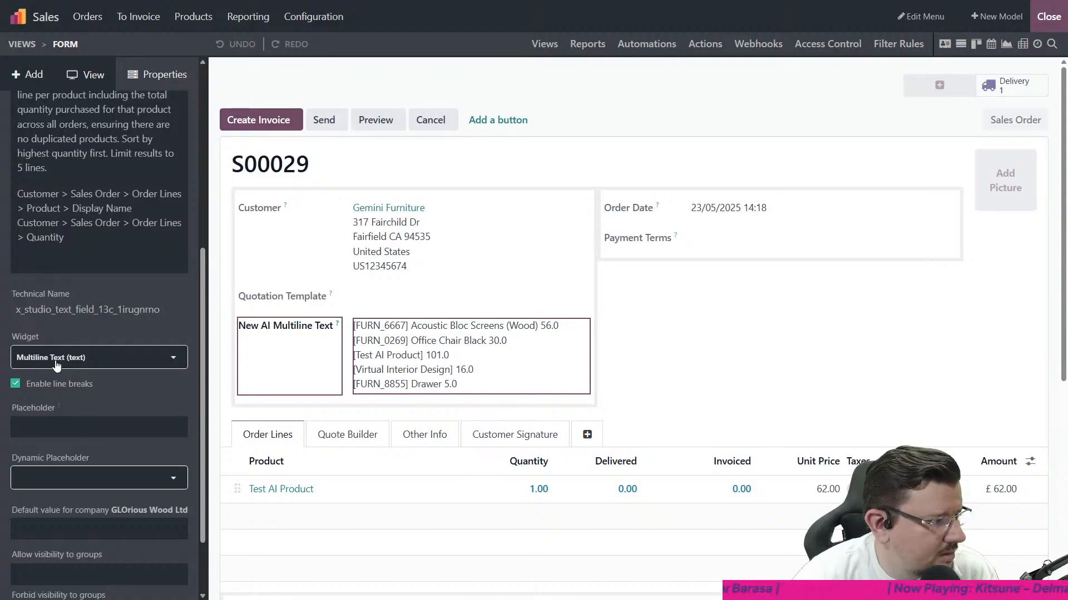
pyautogui.click(56, 364)
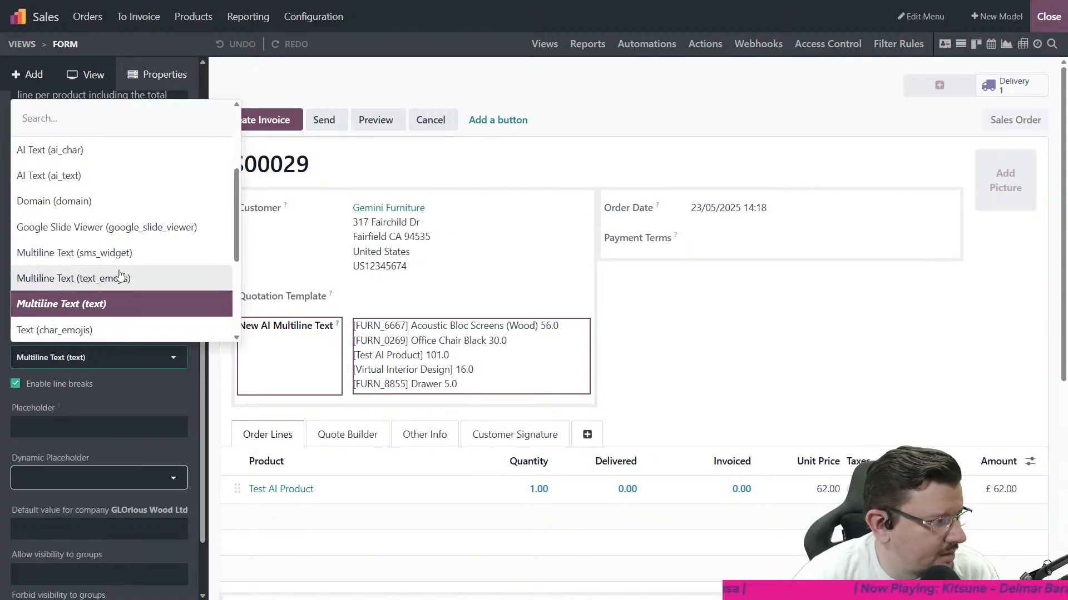
pyautogui.scroll(1, 120, 267)
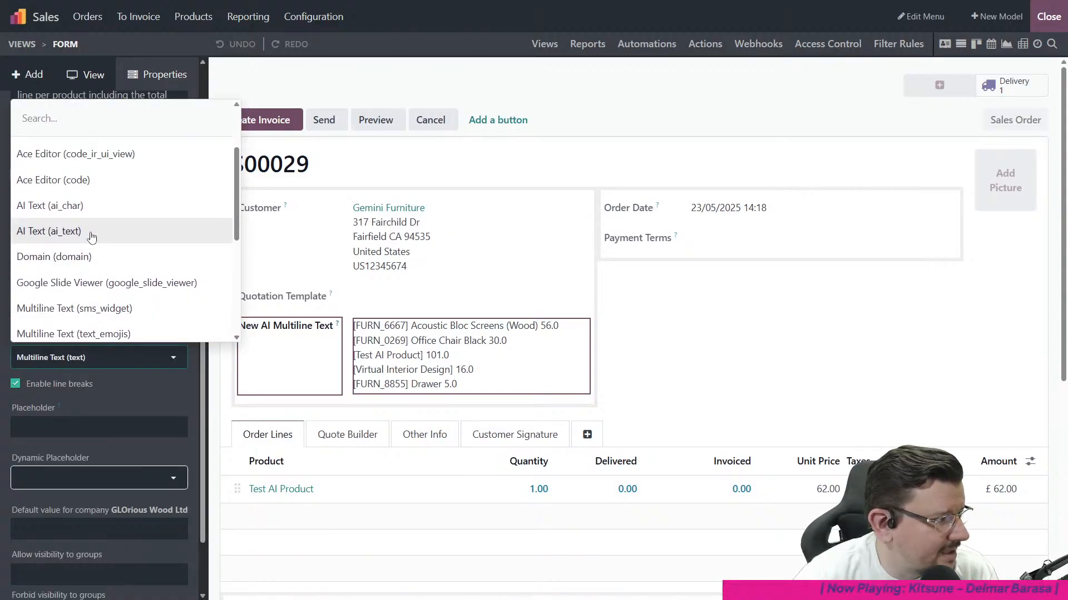
pyautogui.scroll(-5, 92, 238)
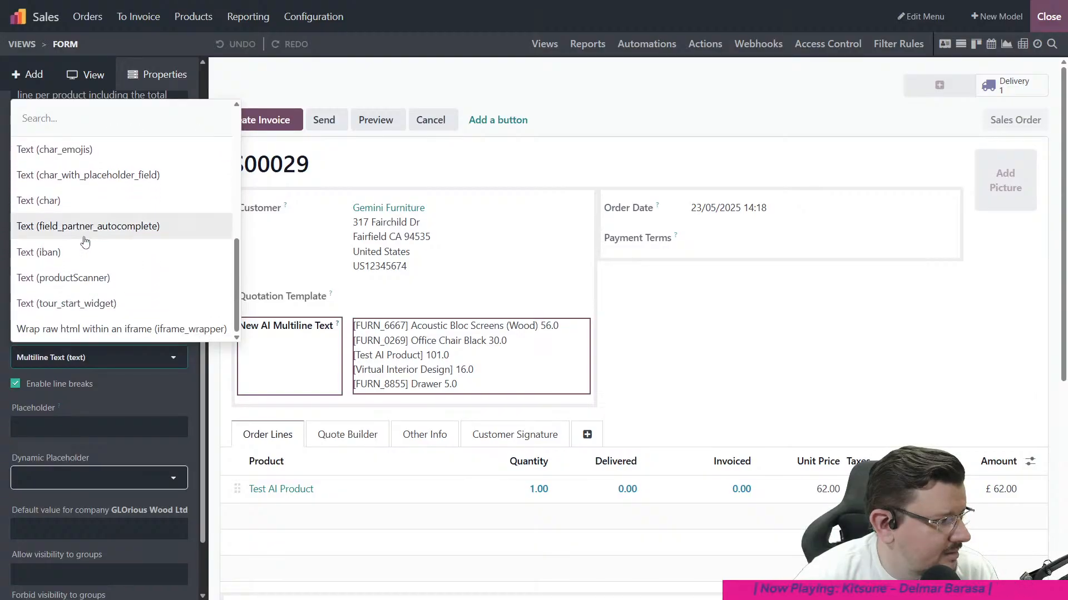
pyautogui.scroll(5, 89, 240)
pyautogui.scroll(-1, 84, 262)
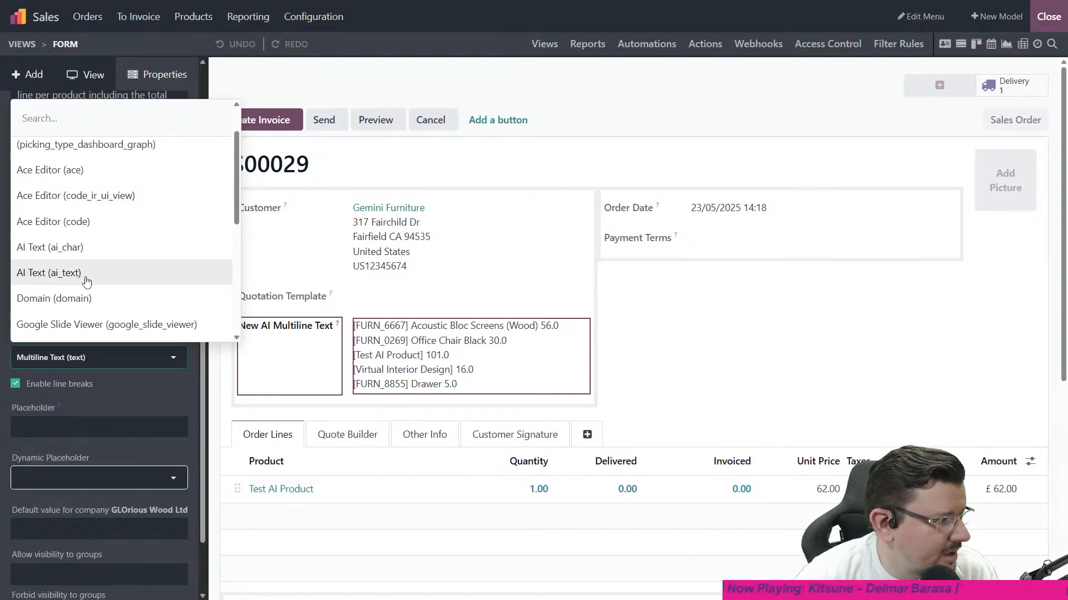
pyautogui.click(75, 272)
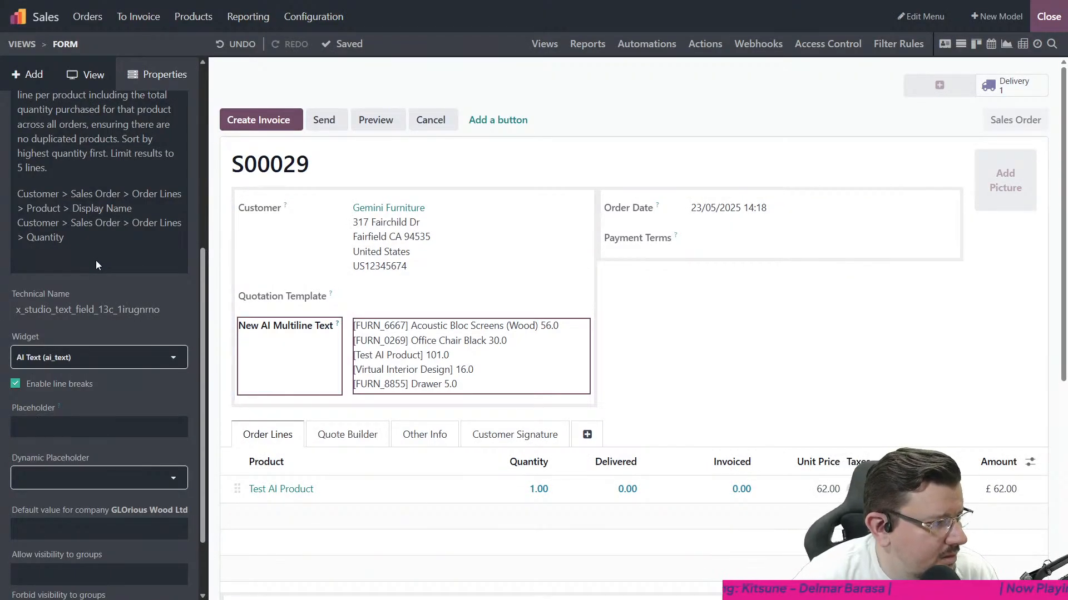
pyautogui.click(1049, 17)
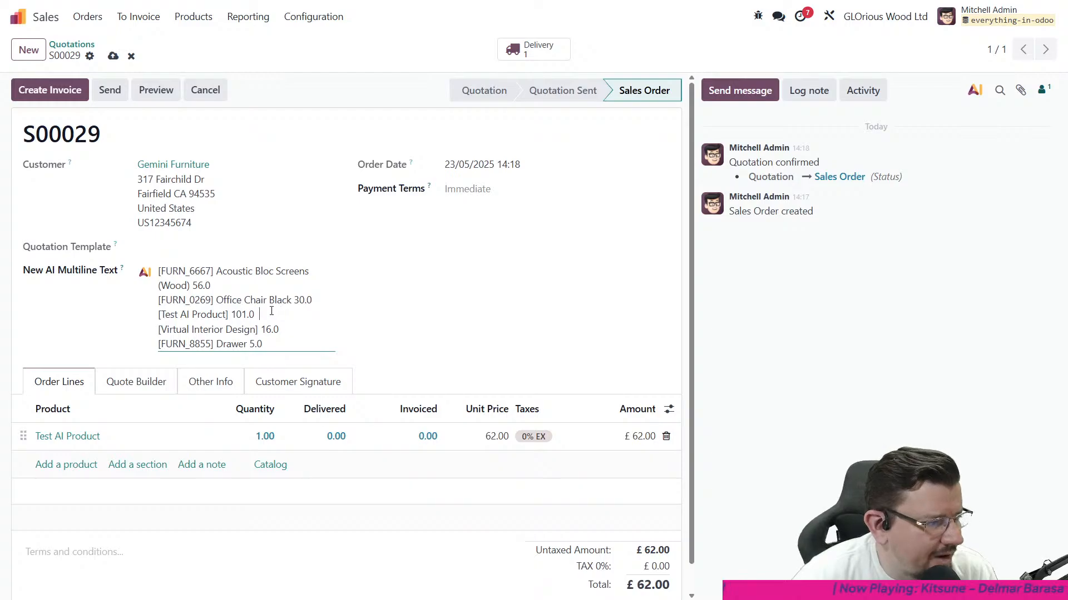
# - Check the sorting of the product quantities listed in the order's AI field
pyautogui.moveTo(278, 315); pyautogui.dragTo(126, 316)
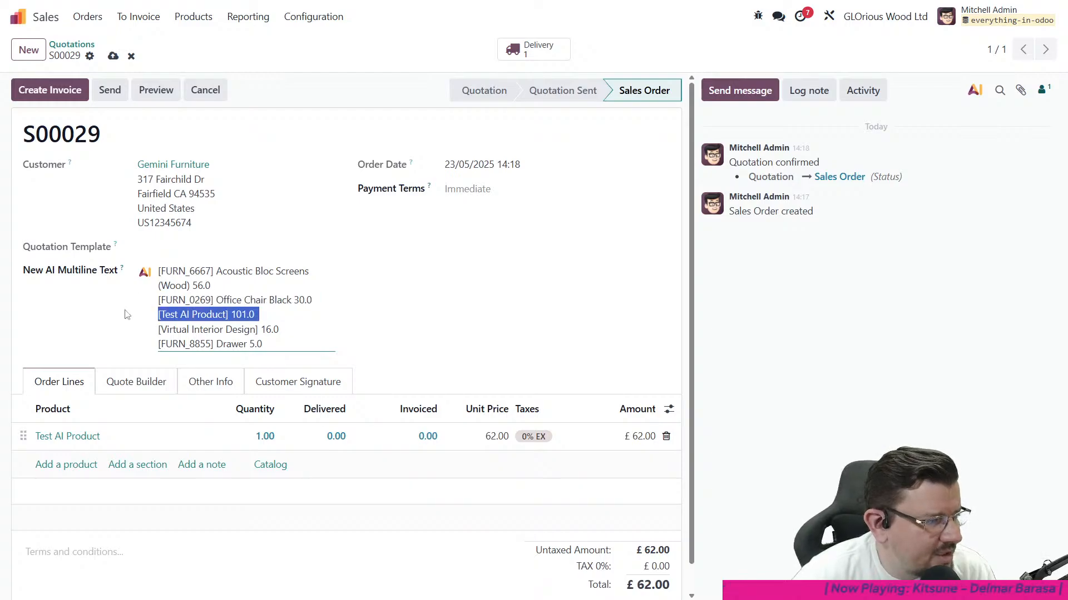
pyautogui.click(261, 315)
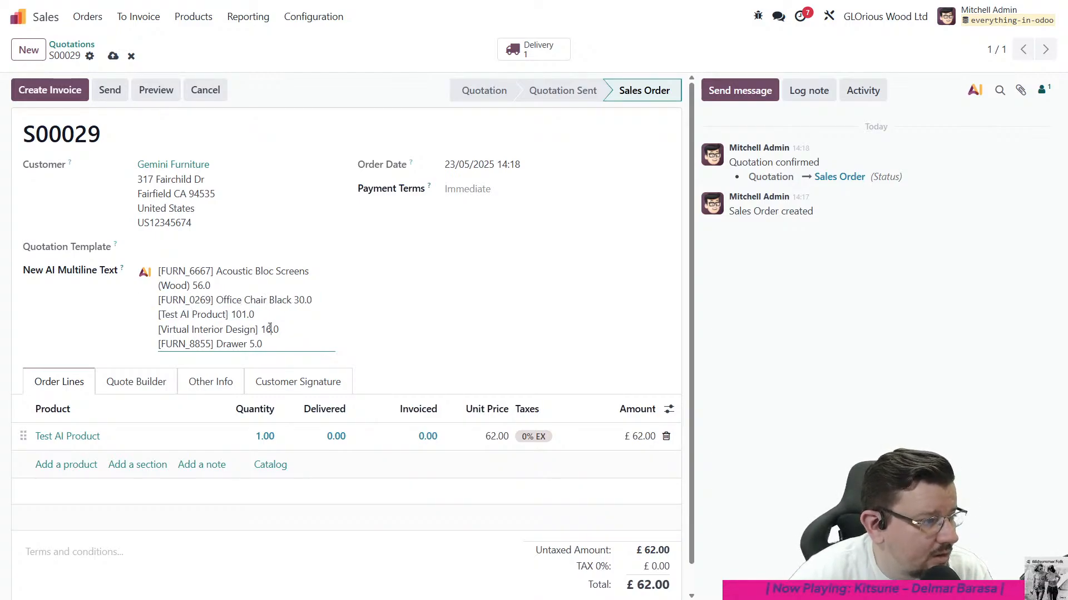
pyautogui.click(269, 345)
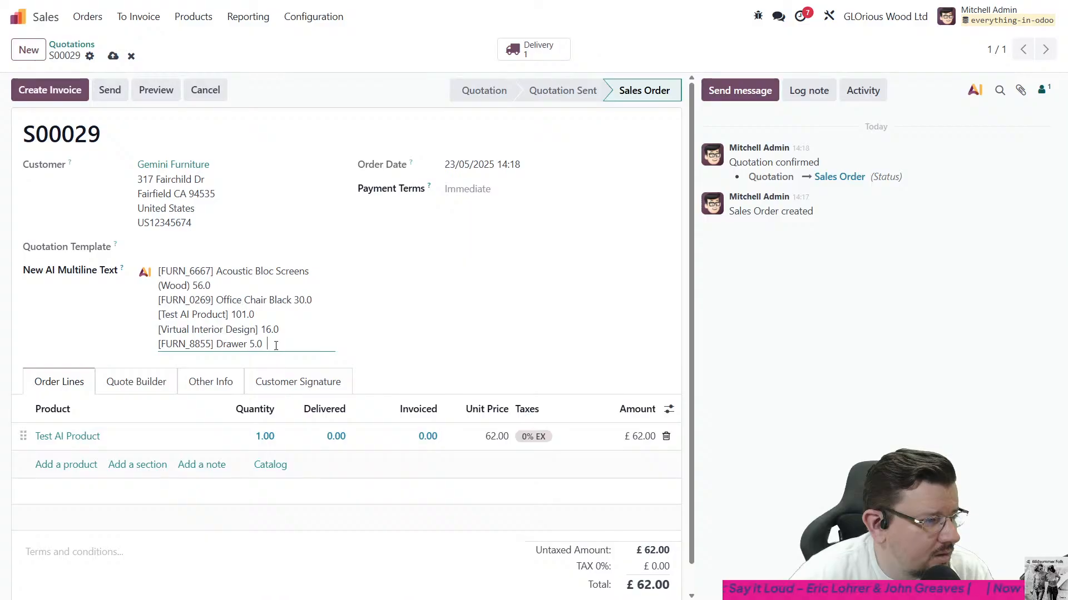
pyautogui.click(290, 323)
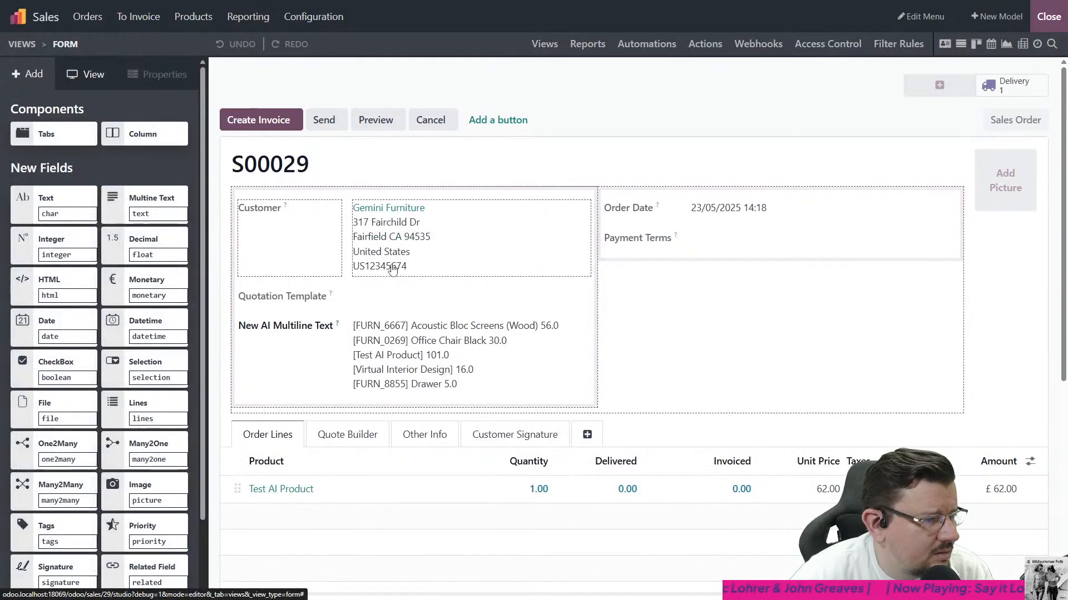
# - Reword the AI field prompt's sorting instruction to "Sort the lines by highest total quantity first", and save and generate it
pyautogui.click(423, 348)
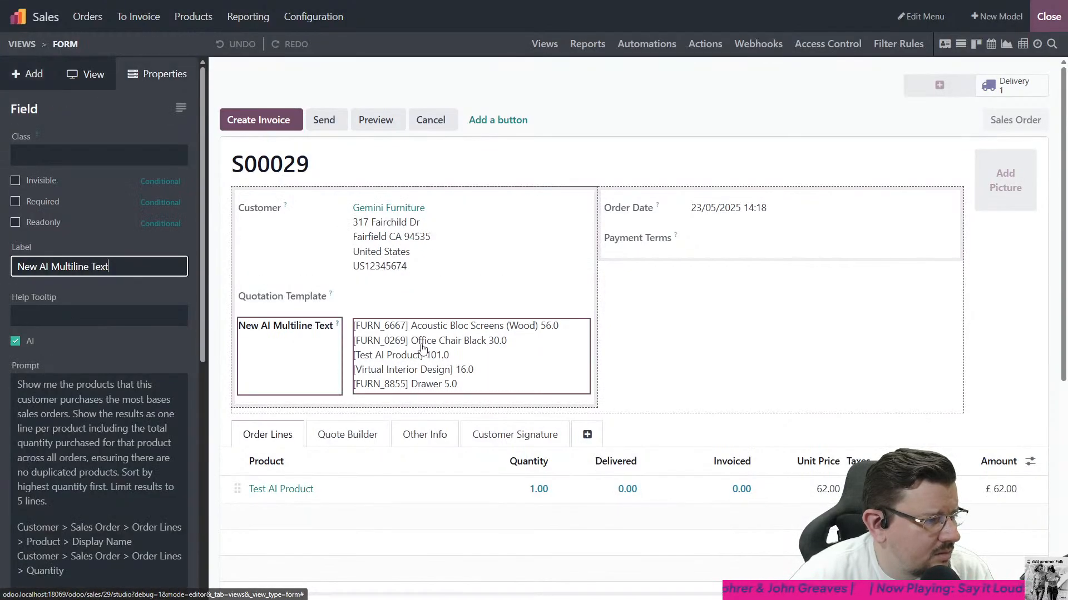
pyautogui.click(64, 442)
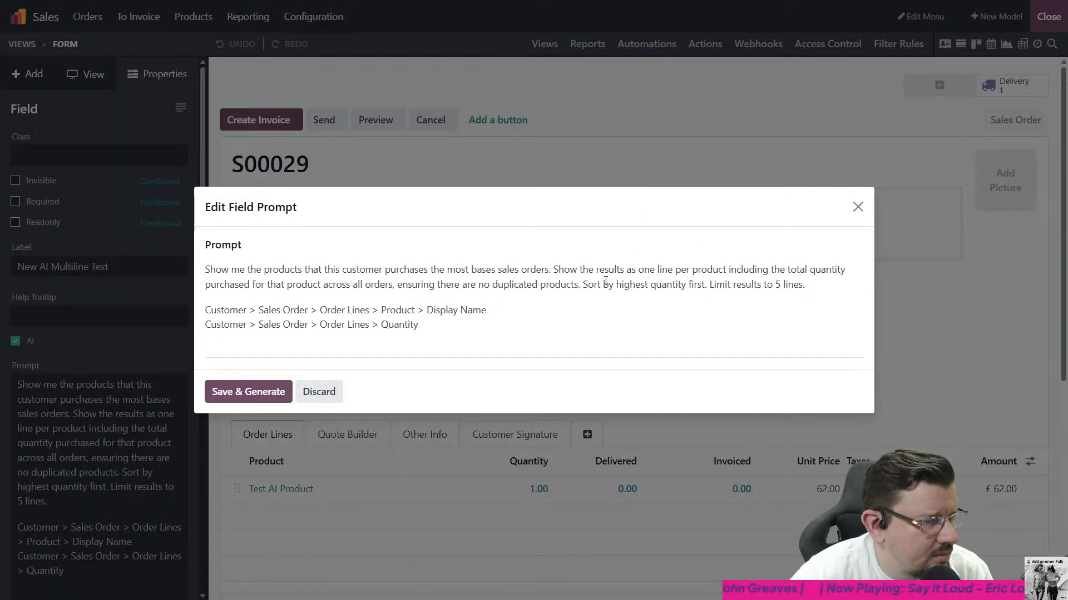
pyautogui.moveTo(583, 288); pyautogui.dragTo(705, 287)
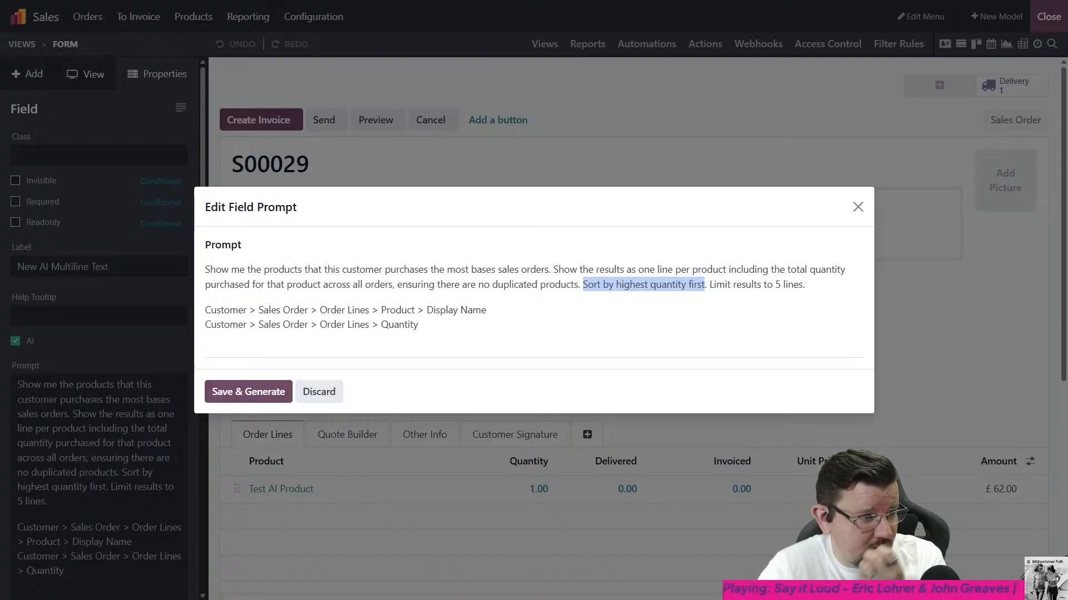
pyautogui.click(651, 304)
pyautogui.write('total ')
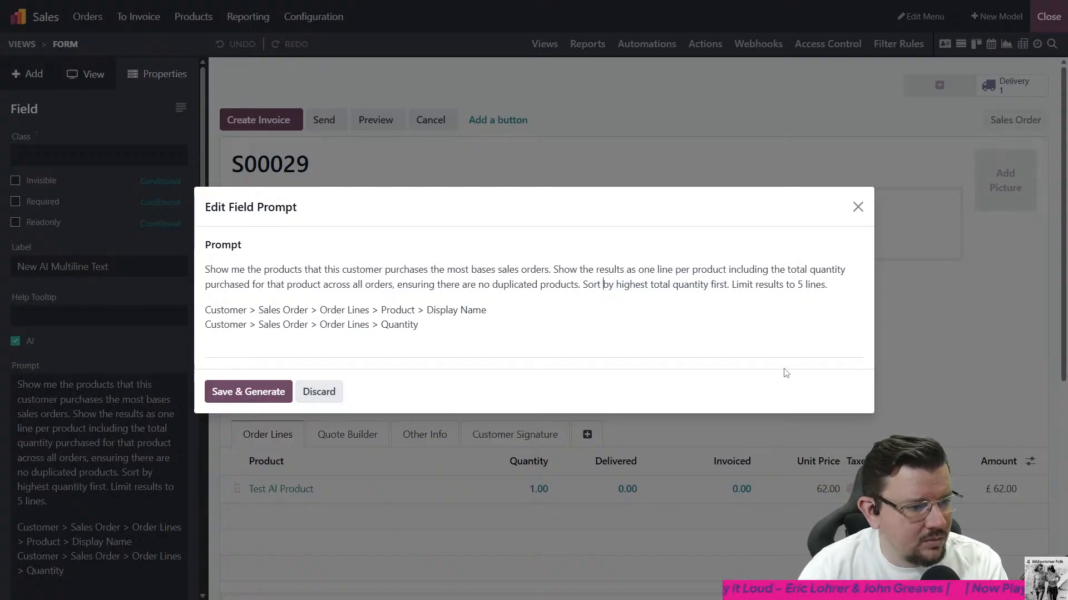
pyautogui.write('the lines')
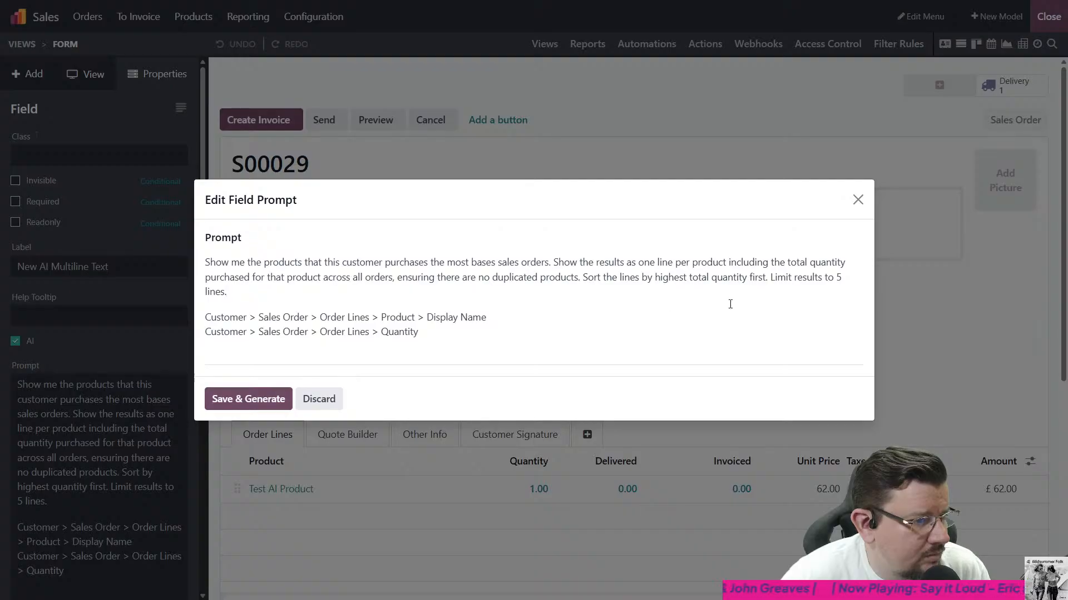
pyautogui.moveTo(730, 304); pyautogui.dragTo(770, 279)
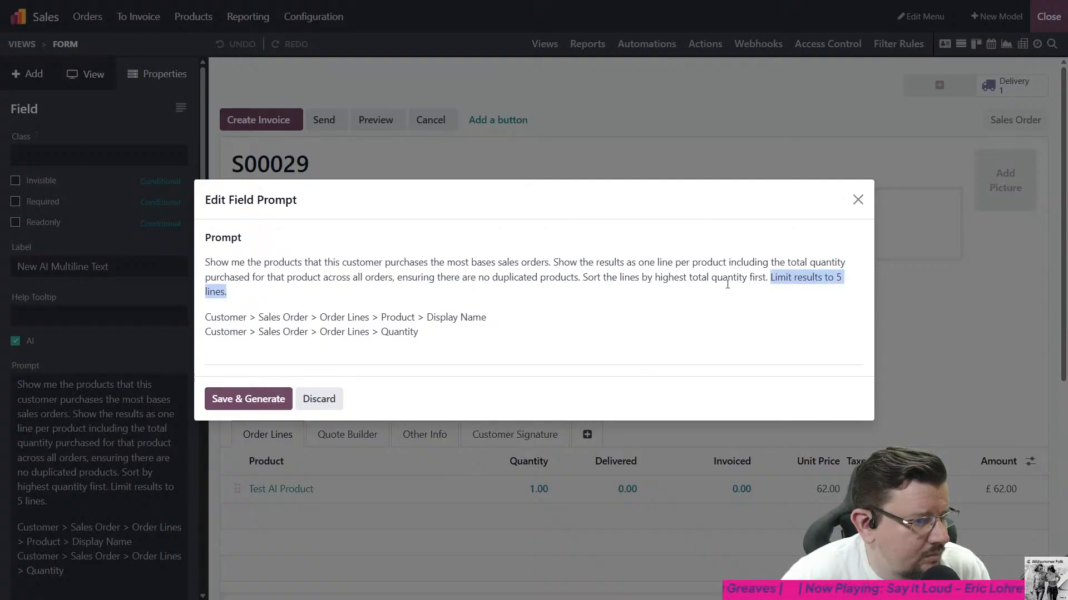
pyautogui.click(746, 278)
pyautogui.click(232, 406)
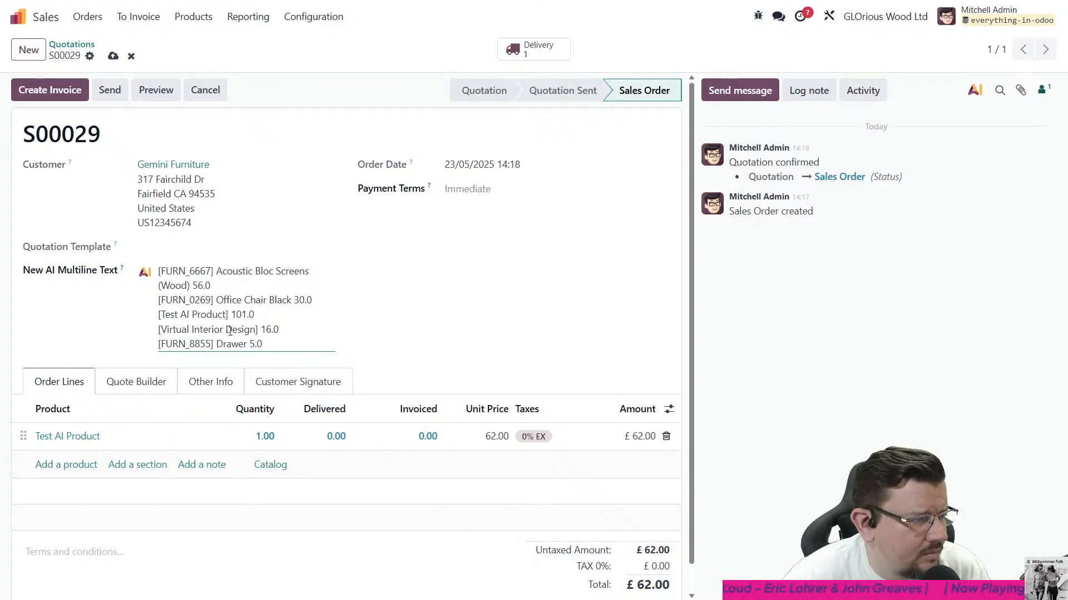
# - Correct "bases sales orders" to "based on sales orders" in the AI field's prompt, save and generate it, and close Studio
pyautogui.moveTo(303, 341); pyautogui.dragTo(137, 242)
pyautogui.click(305, 339)
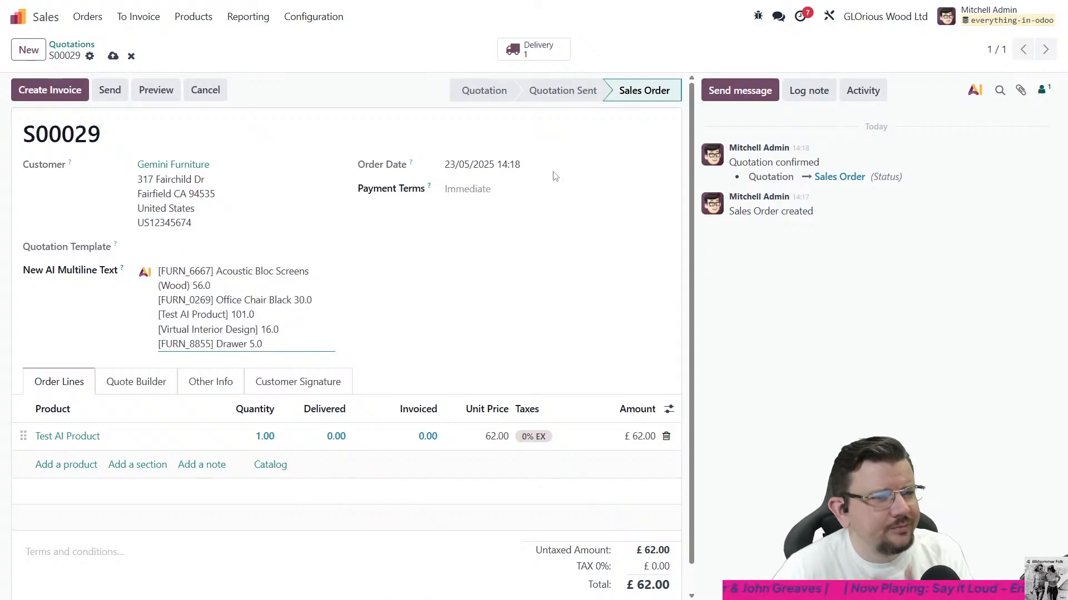
pyautogui.click(830, 18)
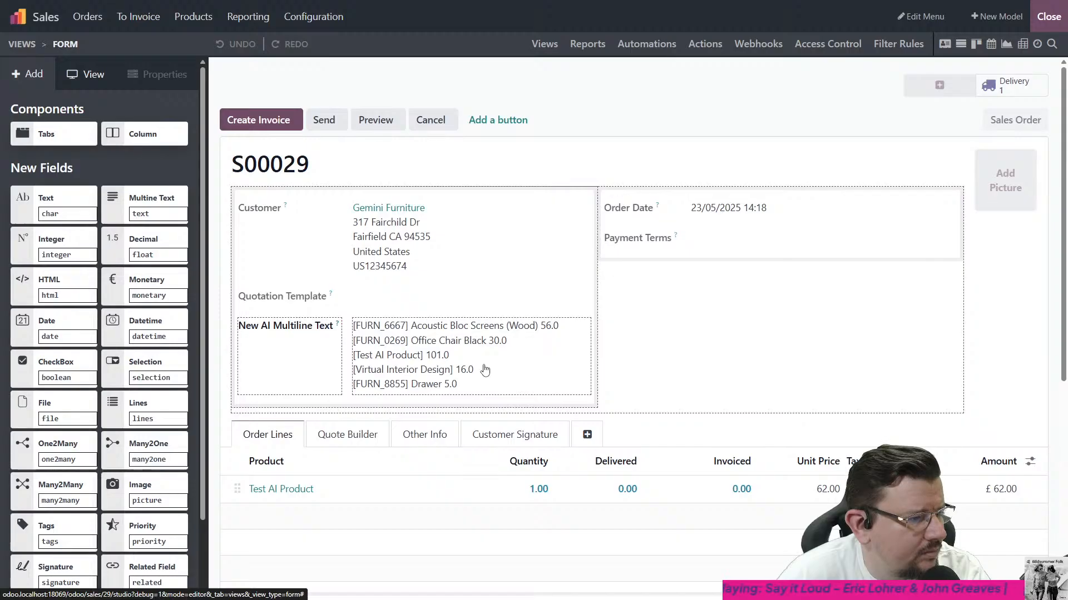
pyautogui.click(551, 363)
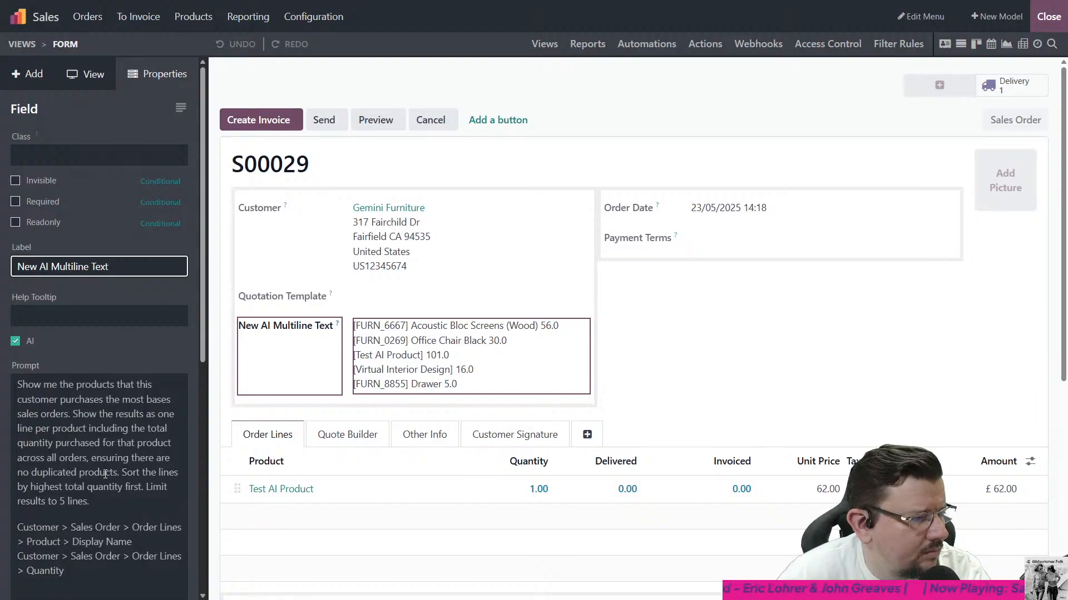
pyautogui.scroll(-1, 99, 421)
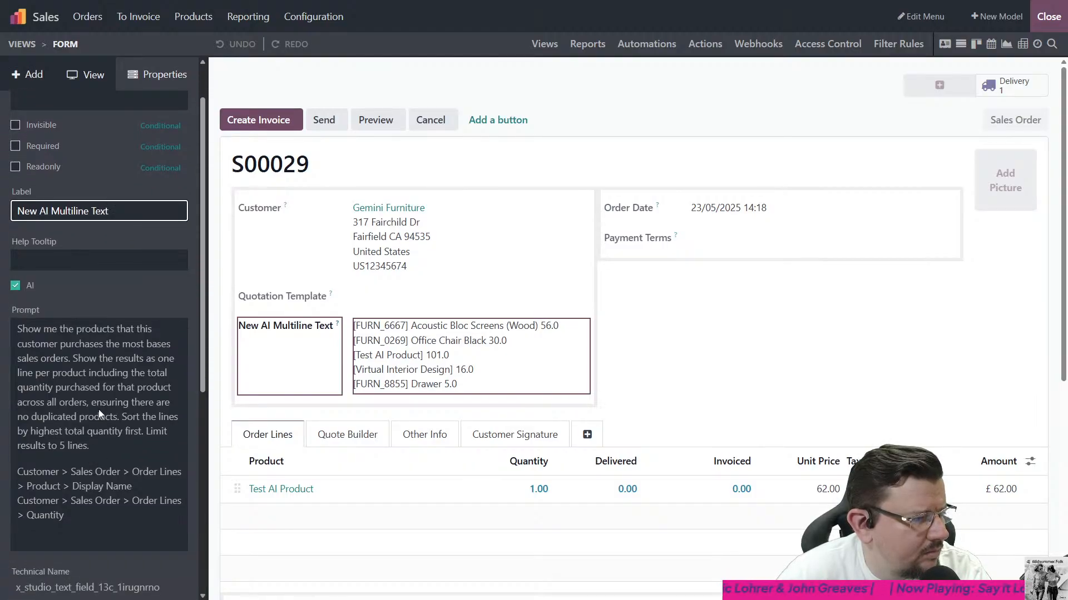
pyautogui.click(95, 439)
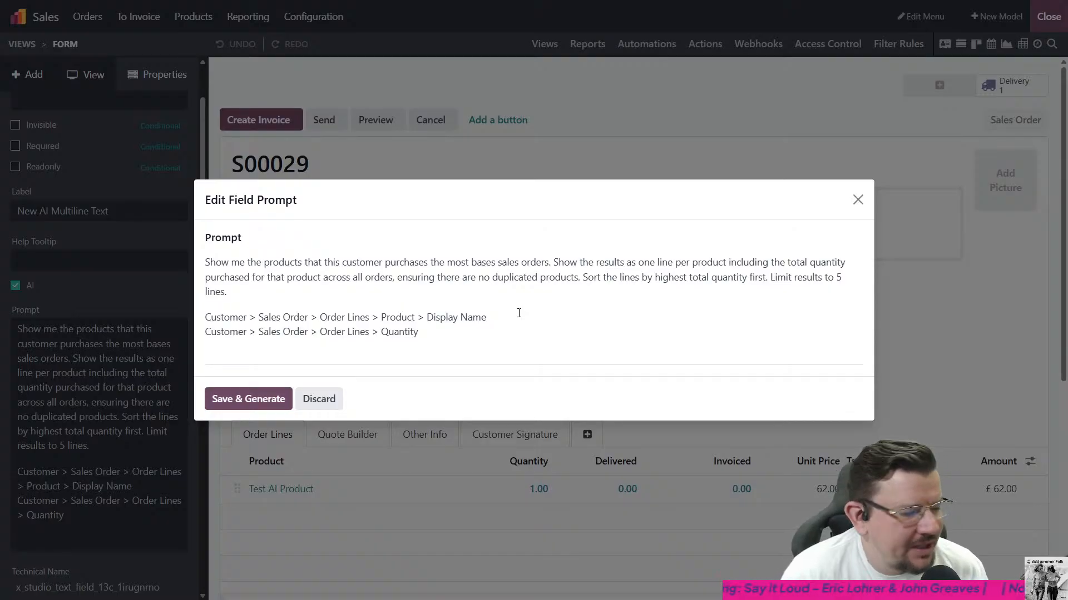
pyautogui.click(494, 268)
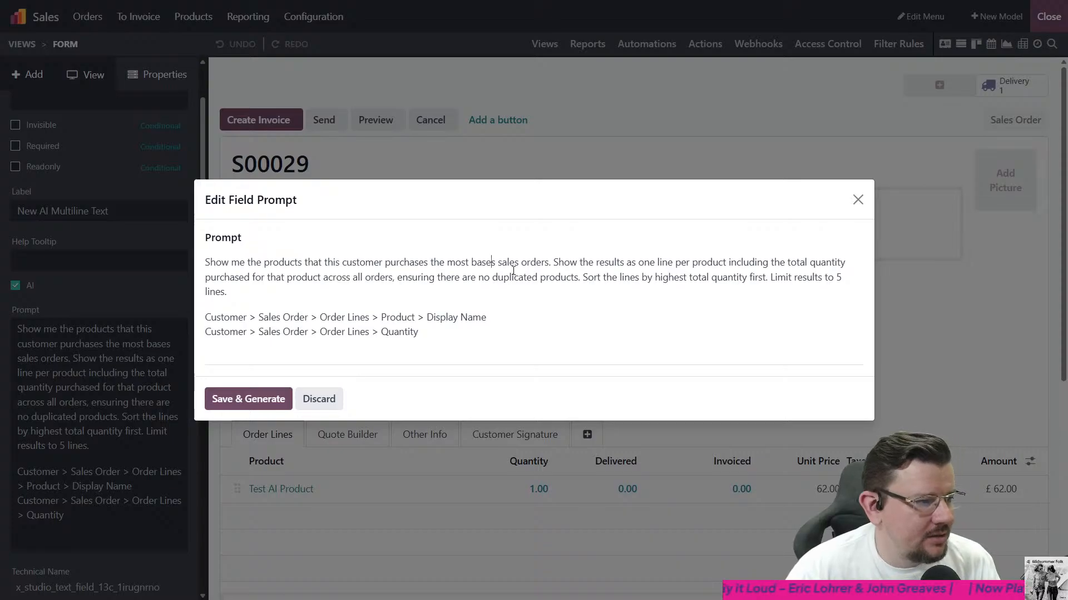
pyautogui.press('BackSpace')
pyautogui.write('d on')
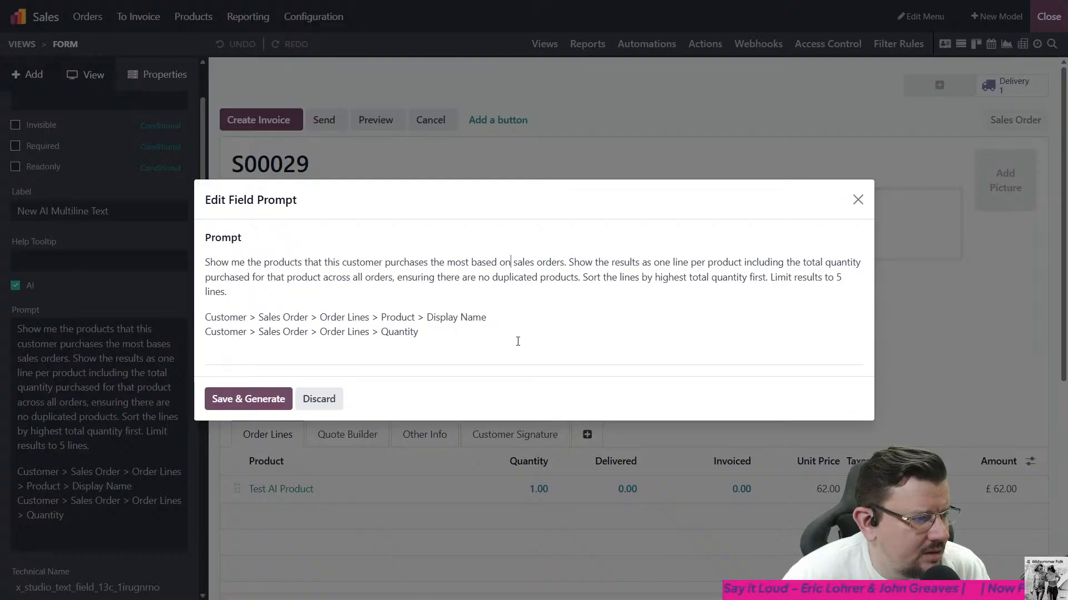
pyautogui.click(273, 399)
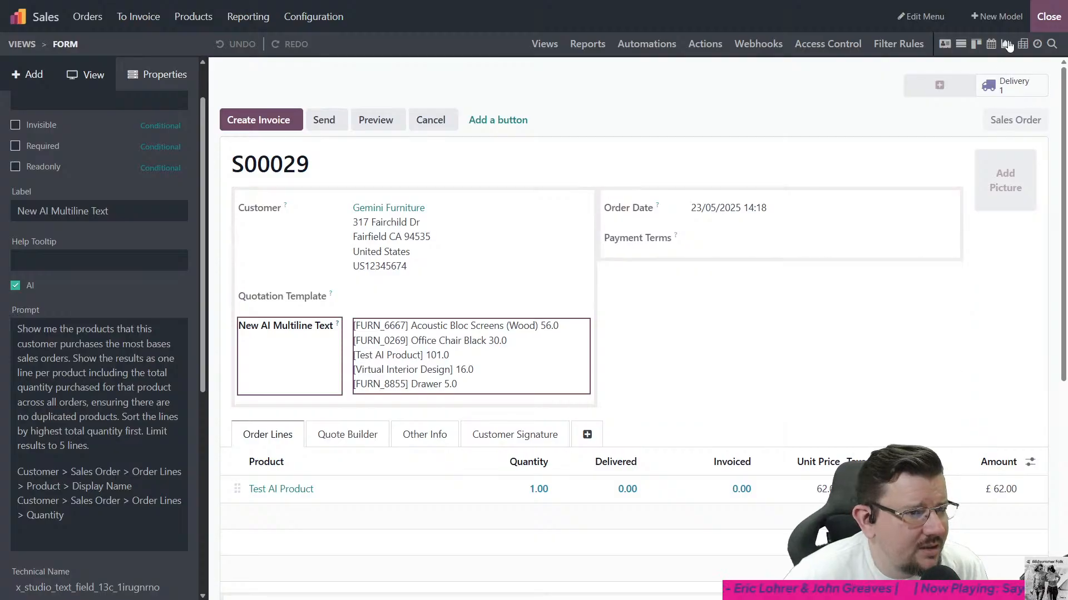
pyautogui.click(1038, 27)
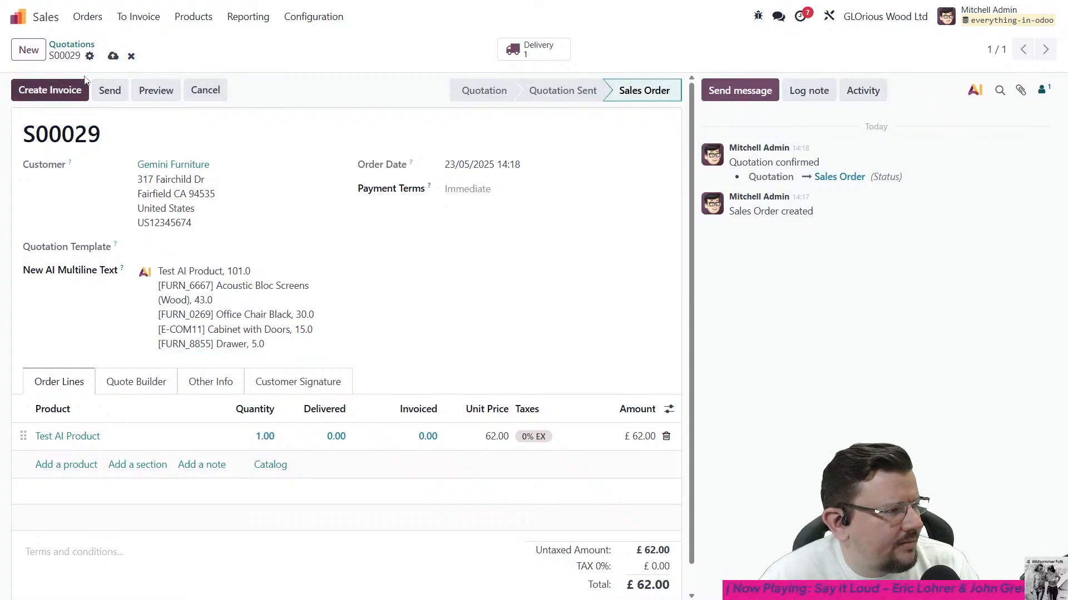
# - Create a new quotation from the quotations list with Gemini Furniture as the customer
pyautogui.click(76, 50)
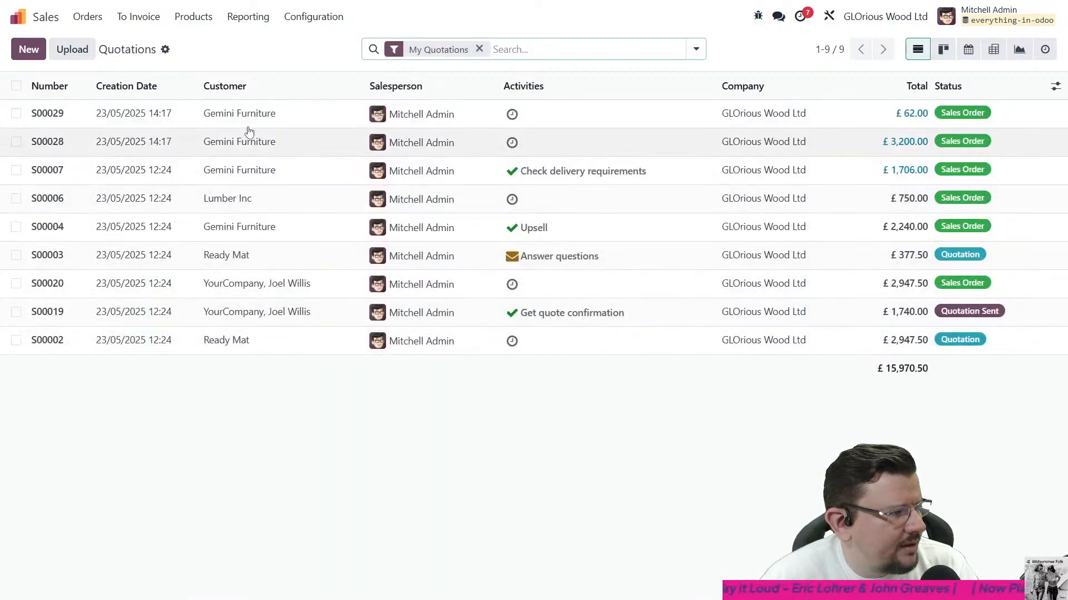
pyautogui.click(28, 49)
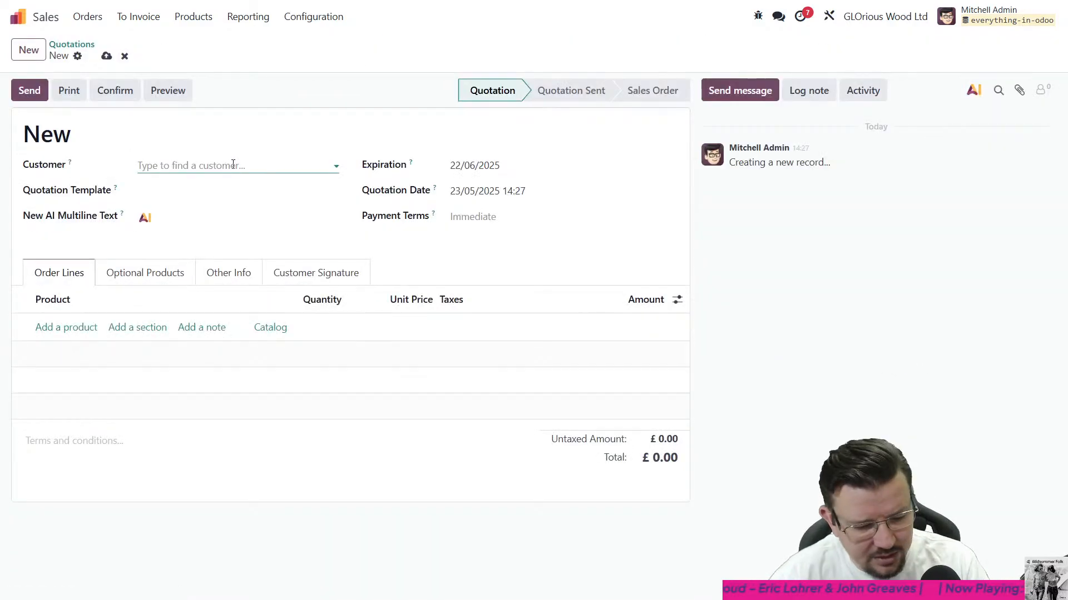
pyautogui.write('gemi')
pyautogui.press('Return')
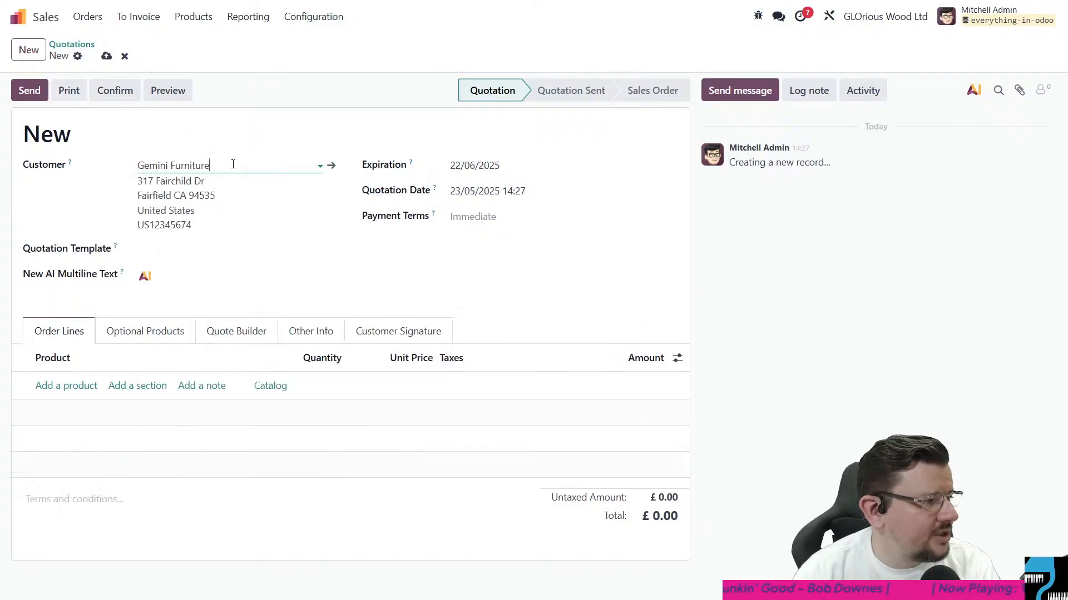
# - Add an order line for the Four Person Desk with a quantity of 60, picking it from the full product list
pyautogui.click(39, 385)
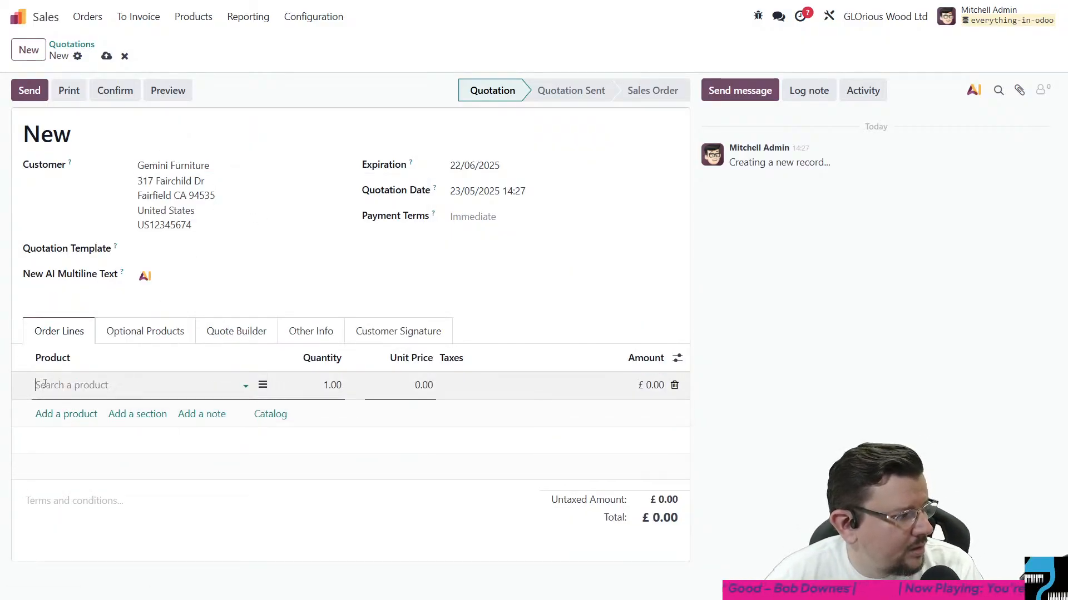
pyautogui.click(59, 390)
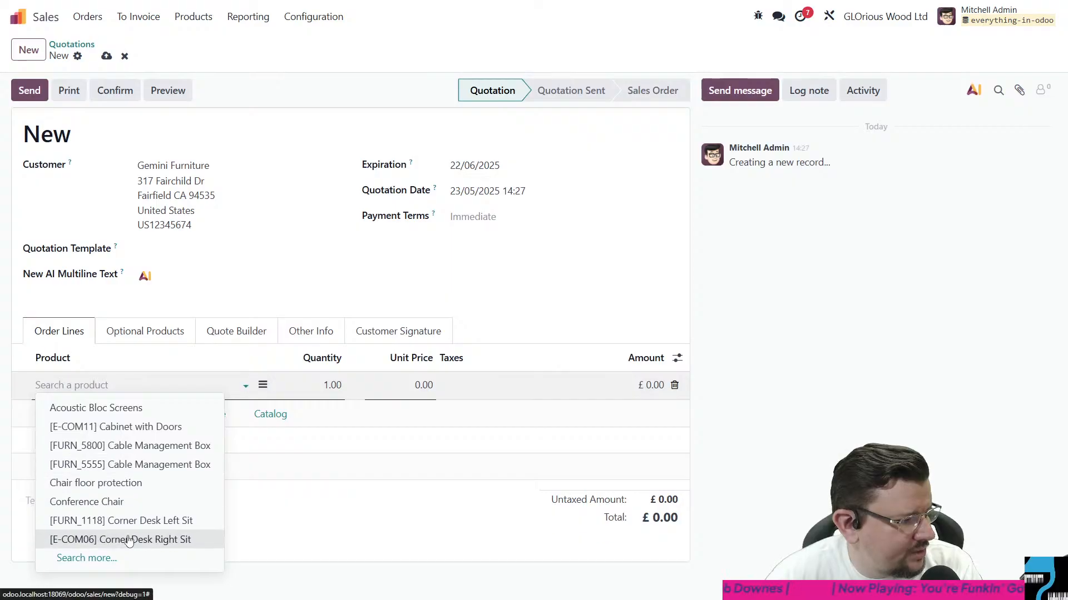
pyautogui.click(112, 563)
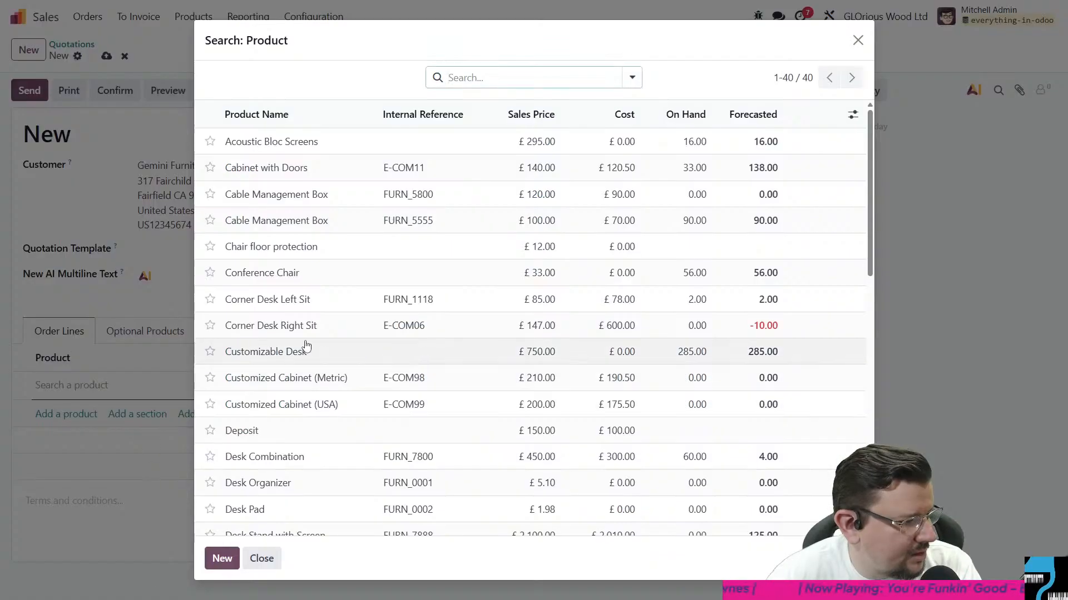
pyautogui.scroll(-5, 353, 288)
pyautogui.scroll(-2, 370, 261)
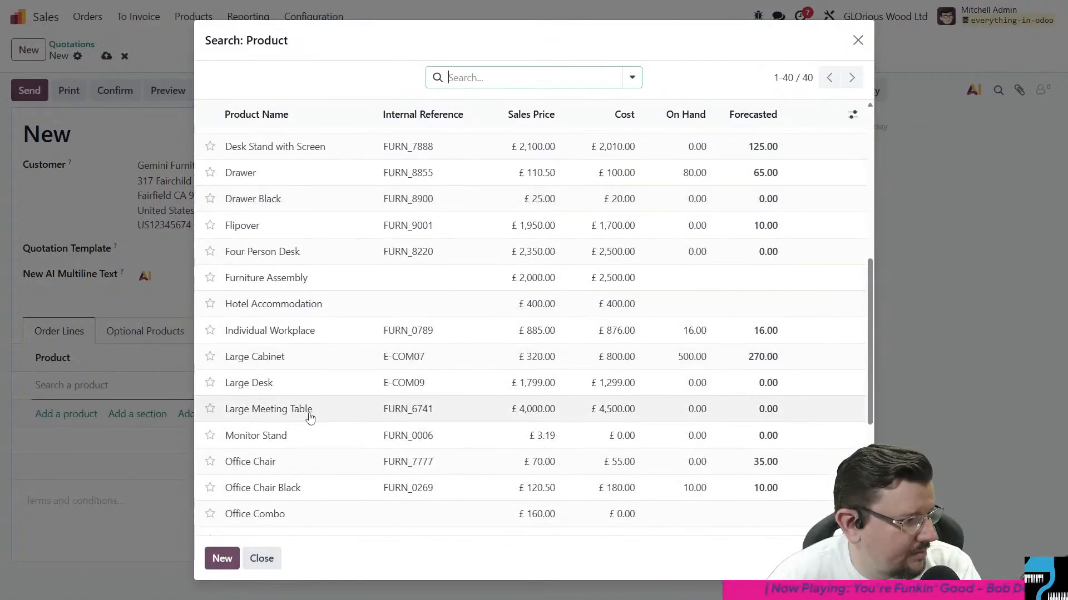
pyautogui.click(316, 258)
pyautogui.click(314, 385)
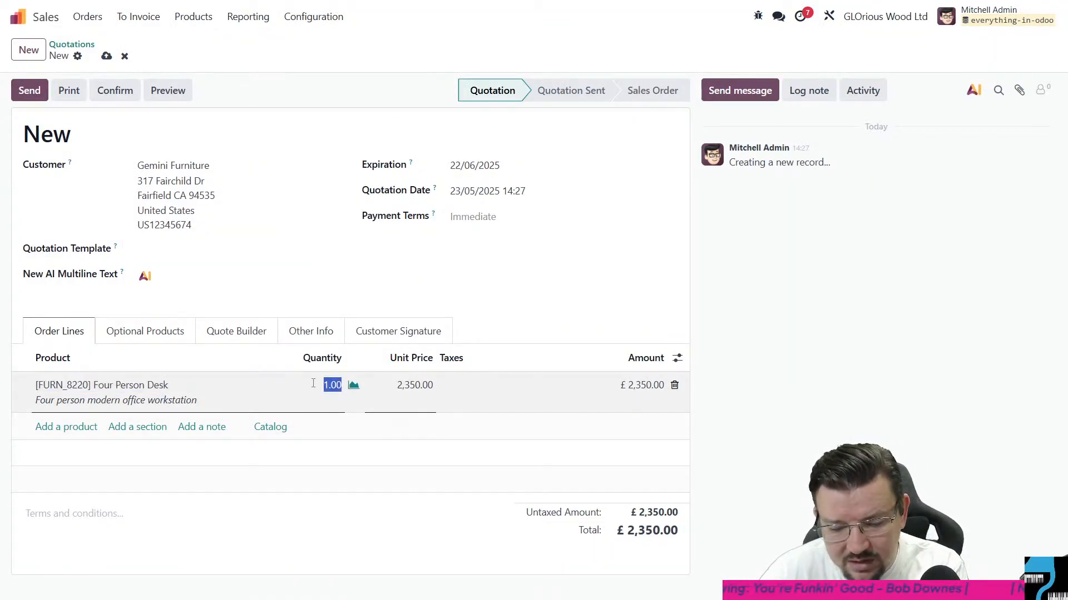
pyautogui.write('60')
pyautogui.click(317, 573)
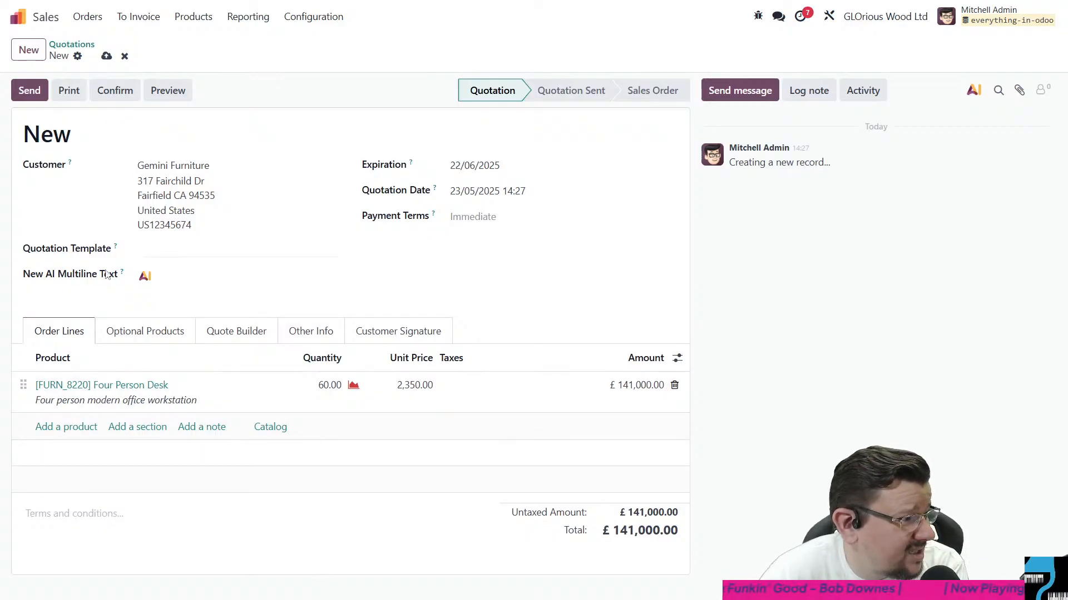
# - Add a second order line for the Office Chair (FURN_7777) with a quantity of 100
pyautogui.click(71, 427)
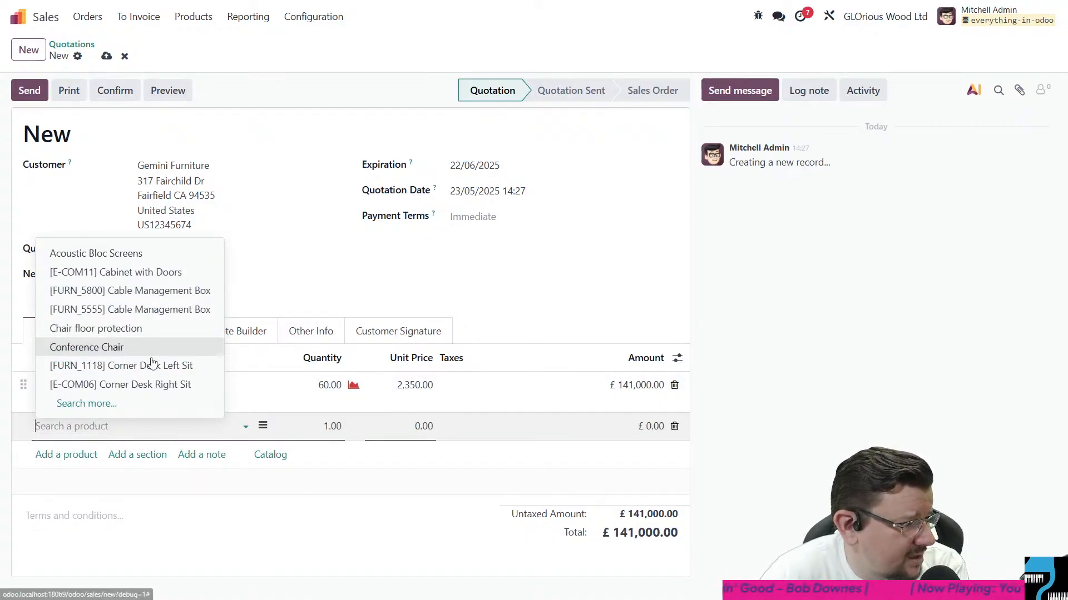
pyautogui.click(119, 404)
pyautogui.scroll(-5, 341, 313)
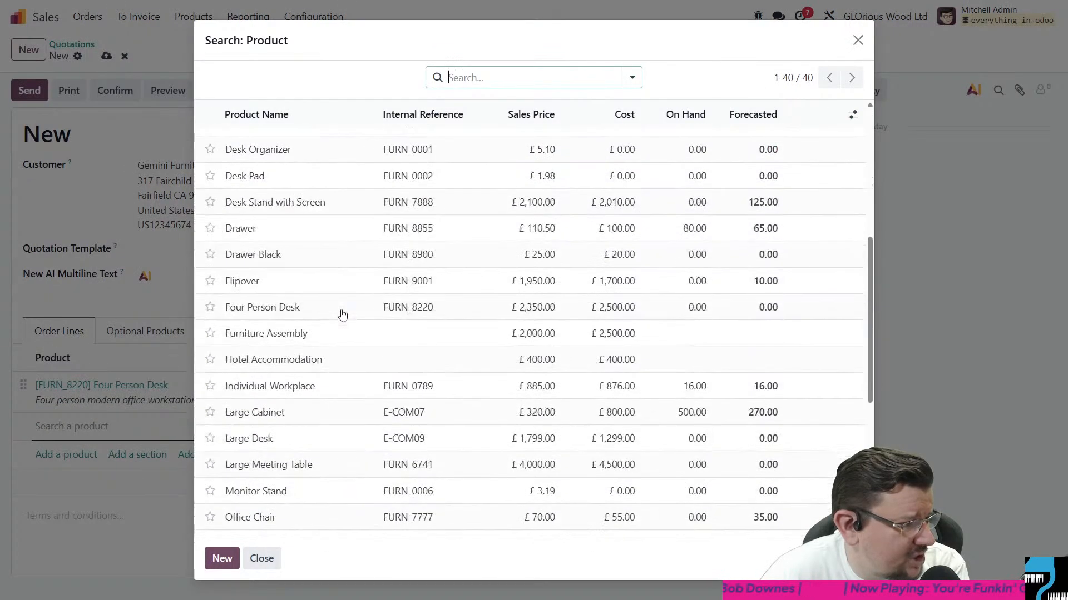
pyautogui.scroll(-2, 347, 333)
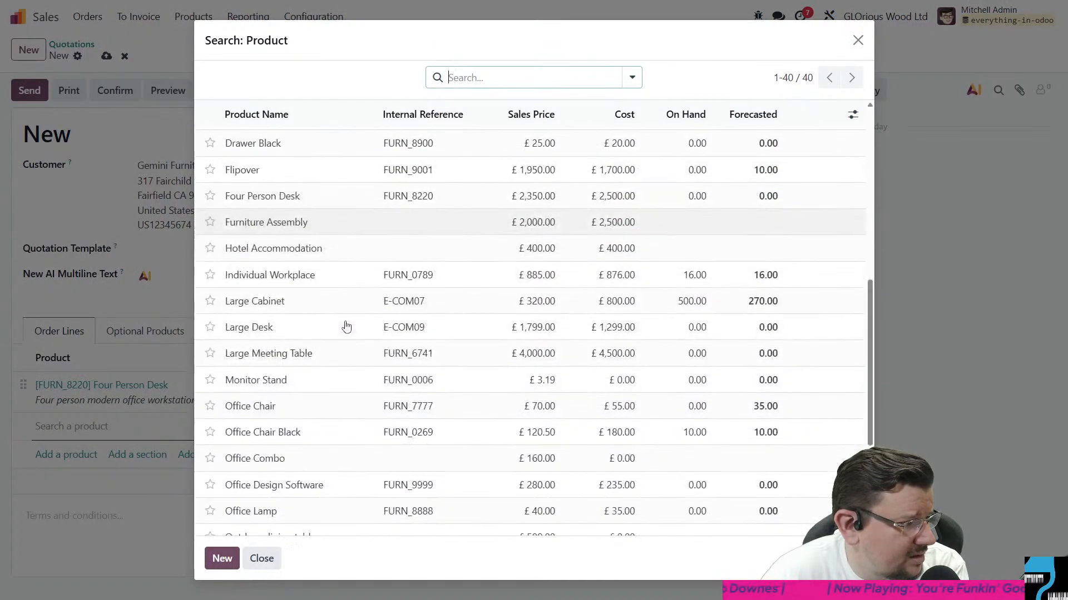
pyautogui.click(248, 405)
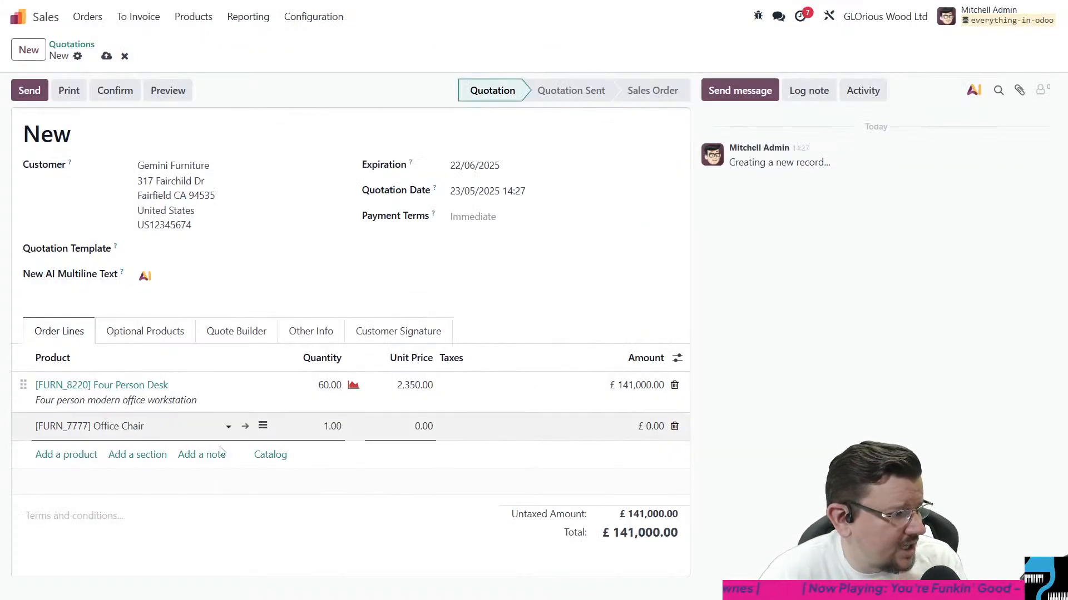
pyautogui.click(309, 423)
pyautogui.write('100')
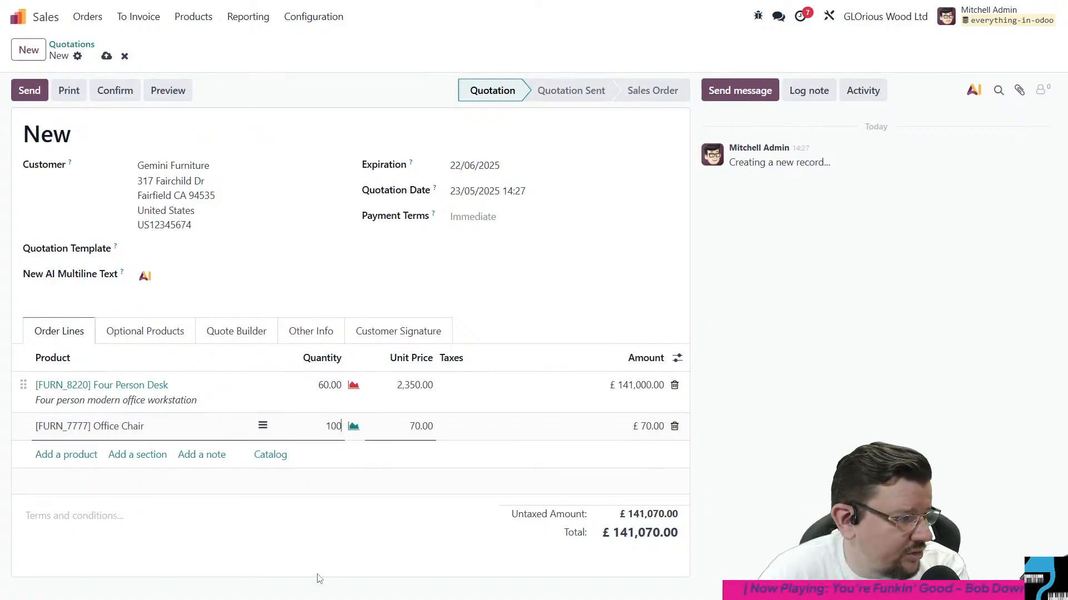
pyautogui.click(273, 563)
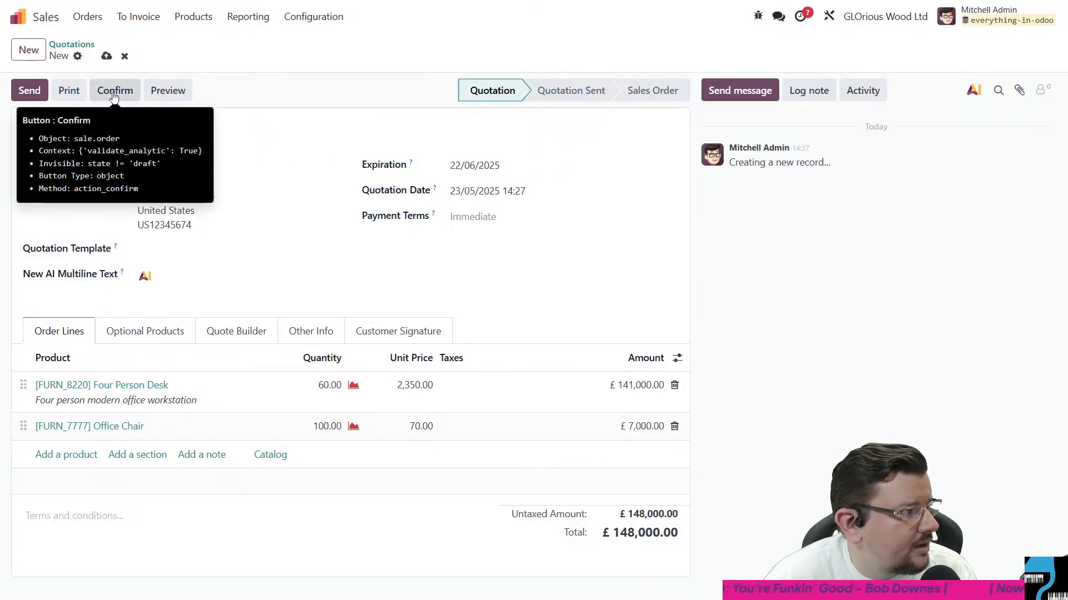
# - Set the Office Chair line's quantity to 125, then save the quotation and confirm it as a sales order
pyautogui.click(321, 433)
pyautogui.click(323, 432)
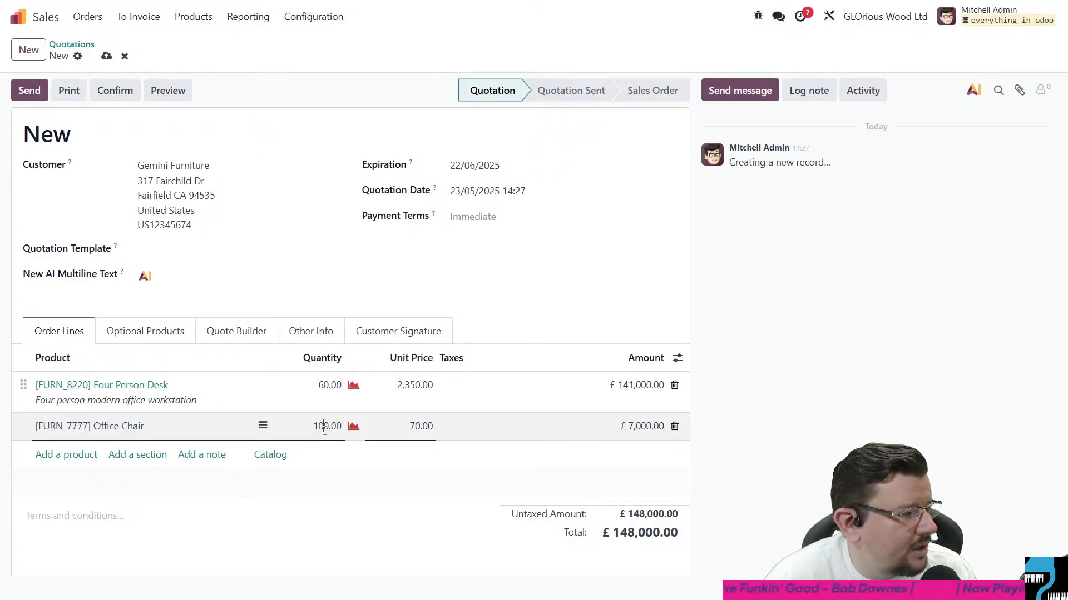
pyautogui.press('BackSpace')
pyautogui.press('BackSpace')
pyautogui.write('25')
pyautogui.click(305, 544)
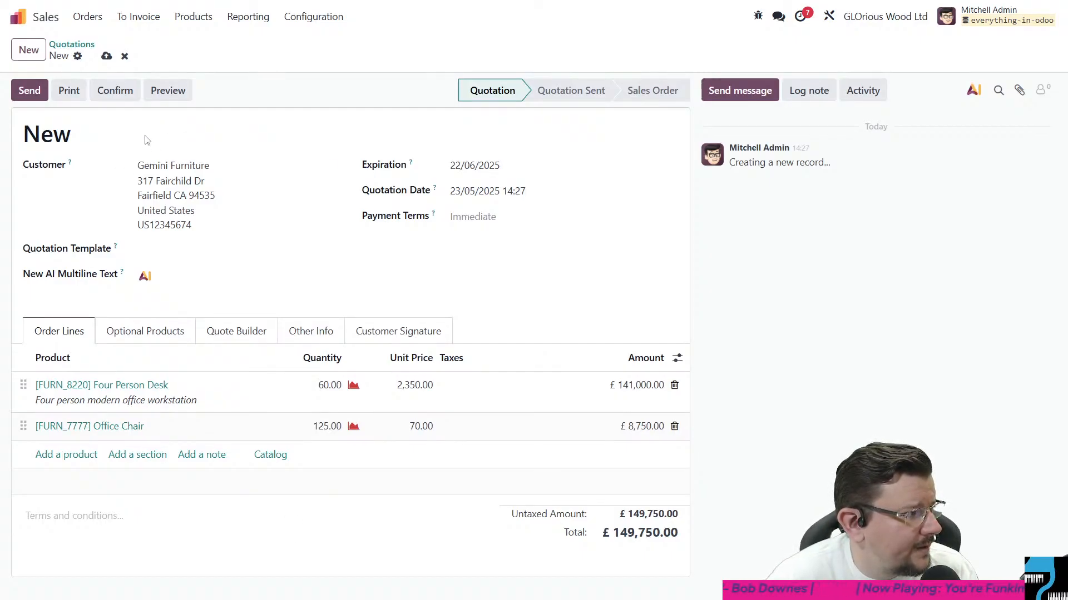
pyautogui.hotkey('alt', 's')
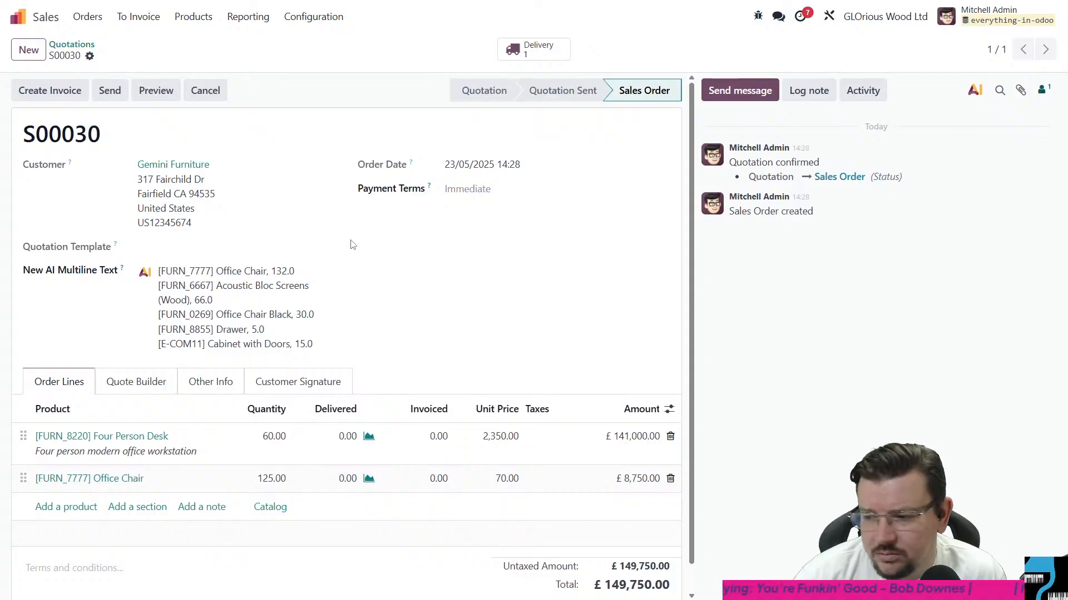
# - Open the earlier Gemini Furniture sales order for Test AI Product from the quotations list to check its AI field
pyautogui.click(77, 45)
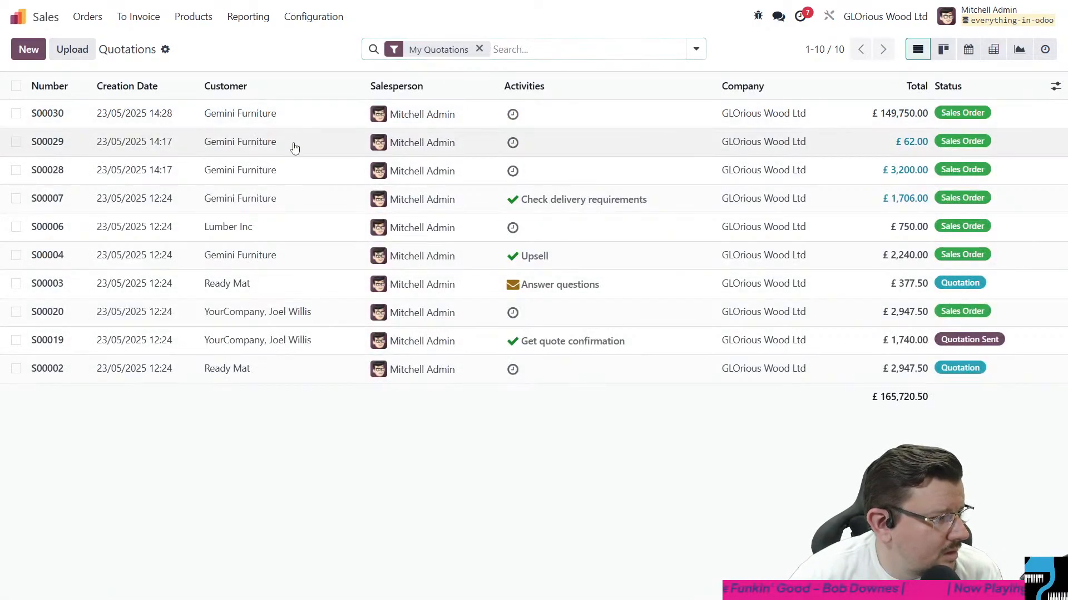
pyautogui.click(294, 147)
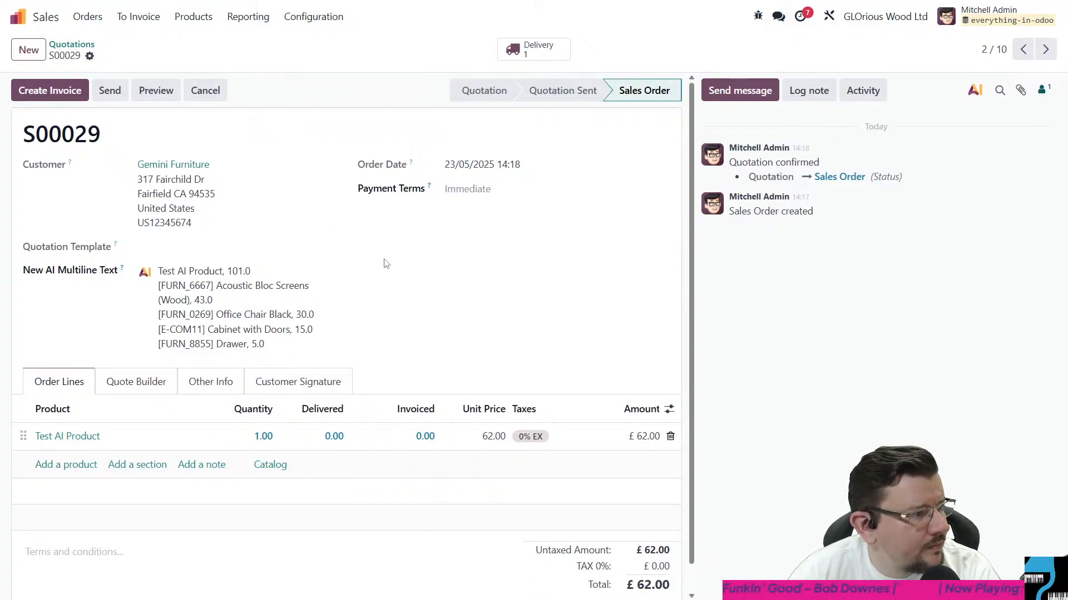
# - Switch to the Helpdesk app and open the Customer Care team's tickets
pyautogui.click(40, 23)
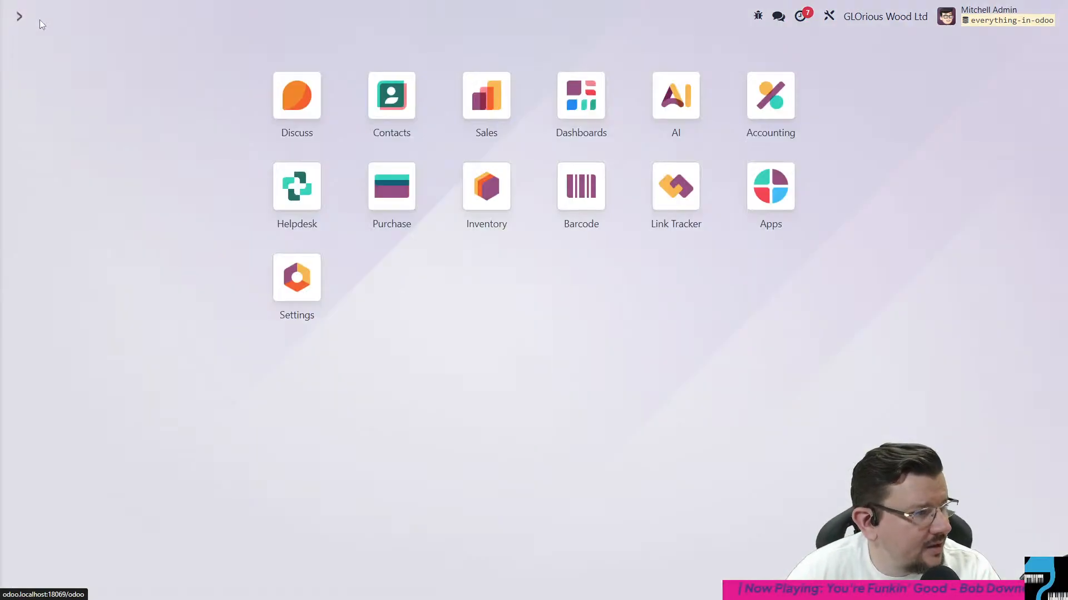
pyautogui.click(297, 186)
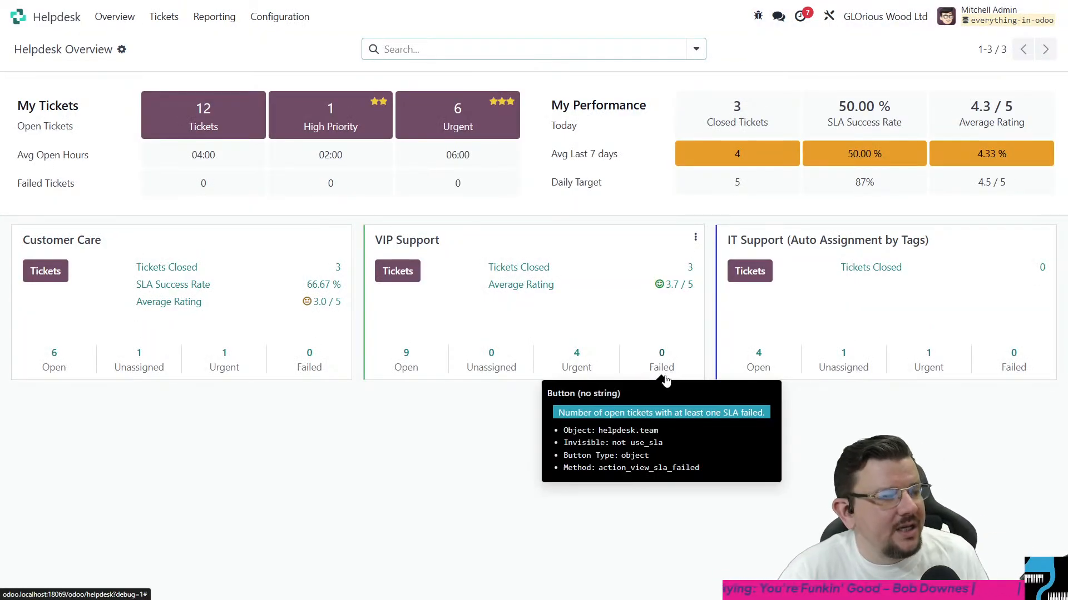
pyautogui.click(245, 254)
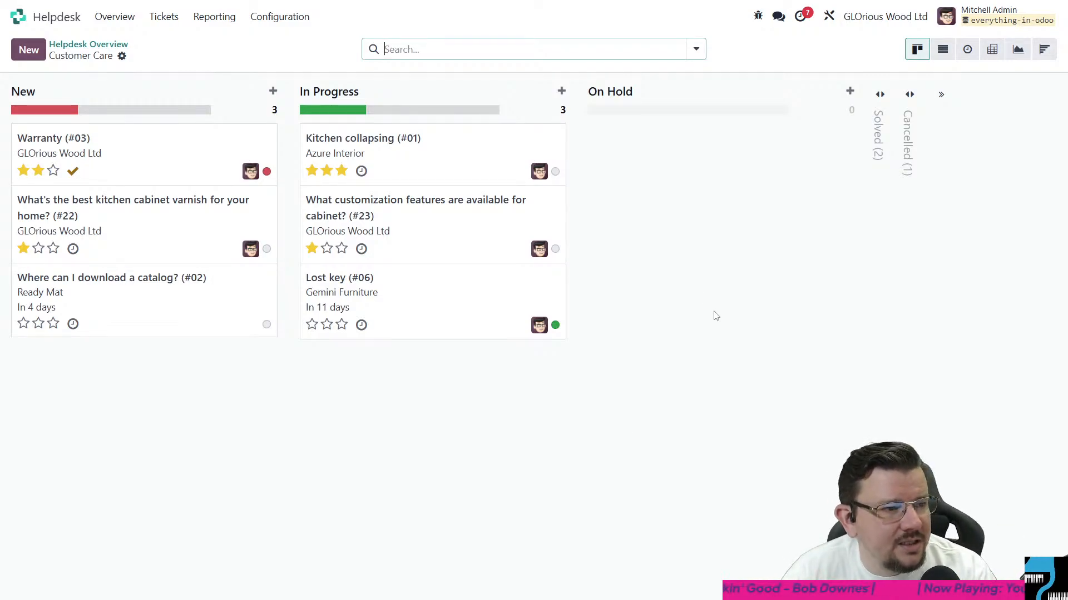
# - Read the solved tickets Chair dimensions and Wood Treatment, and return to the Customer Care ticket board
pyautogui.click(874, 130)
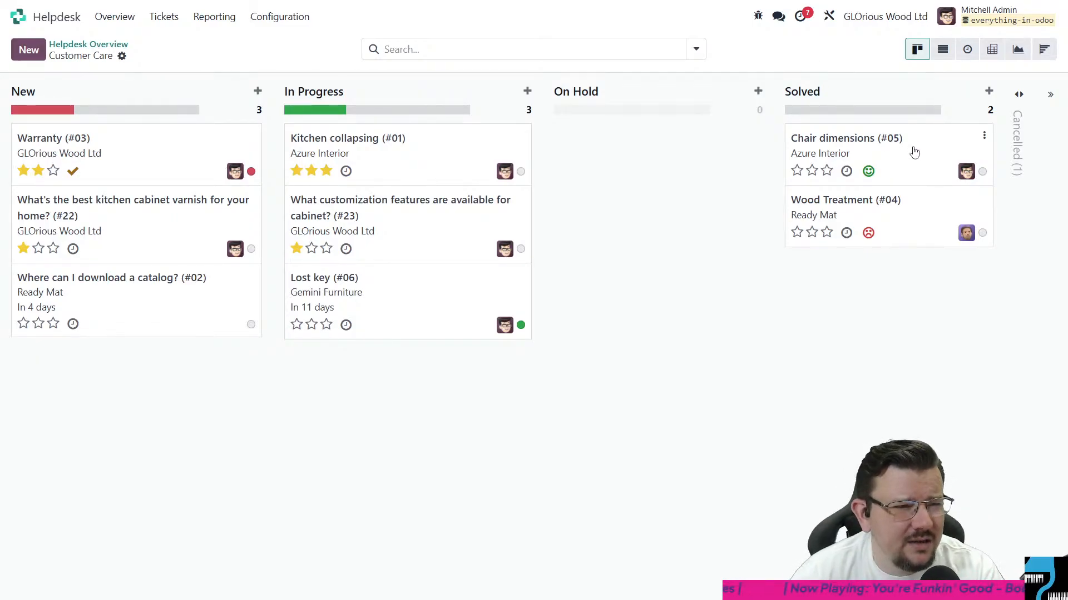
pyautogui.click(915, 153)
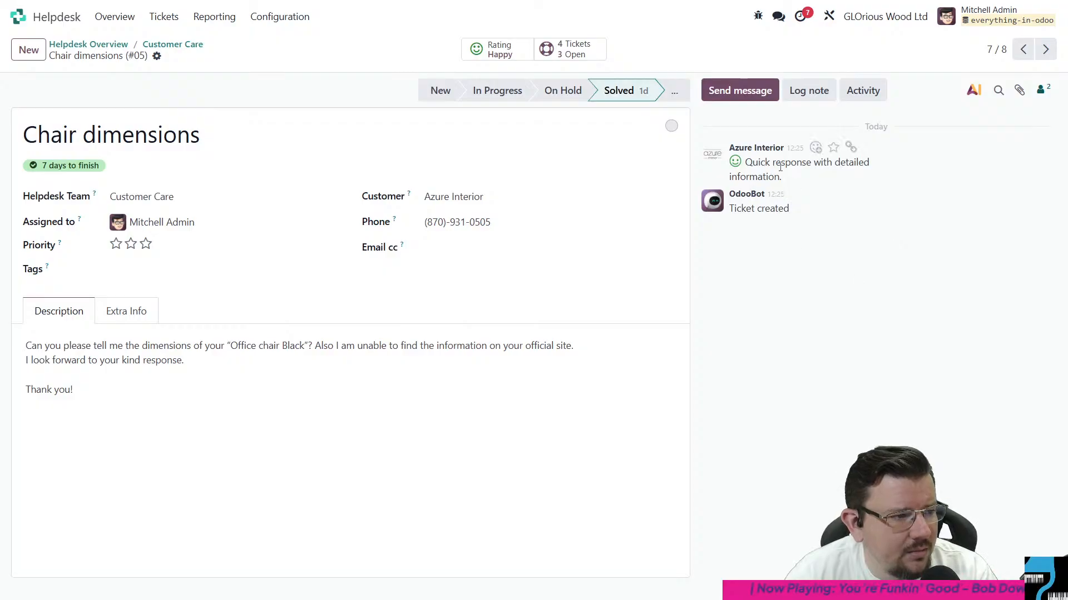
pyautogui.hotkey('alt', 'Left')
pyautogui.click(878, 145)
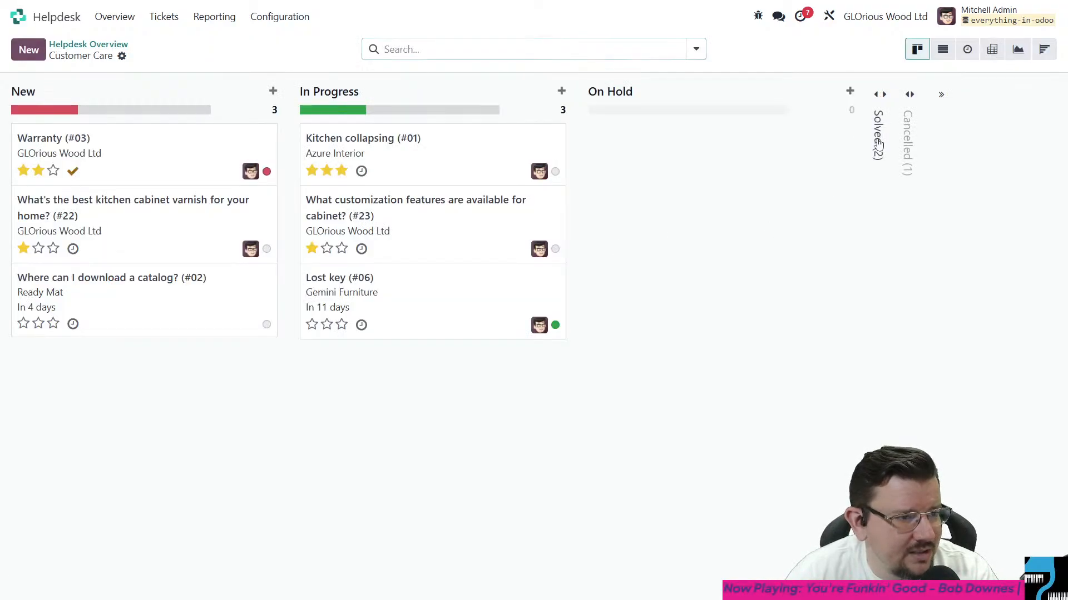
pyautogui.click(876, 201)
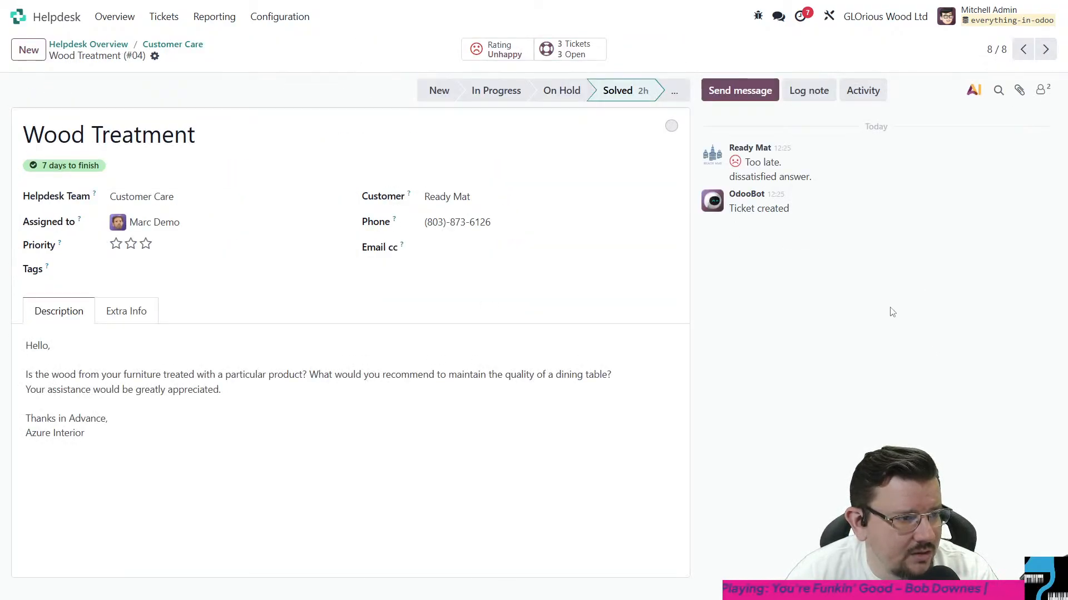
pyautogui.hotkey('alt', 'Left')
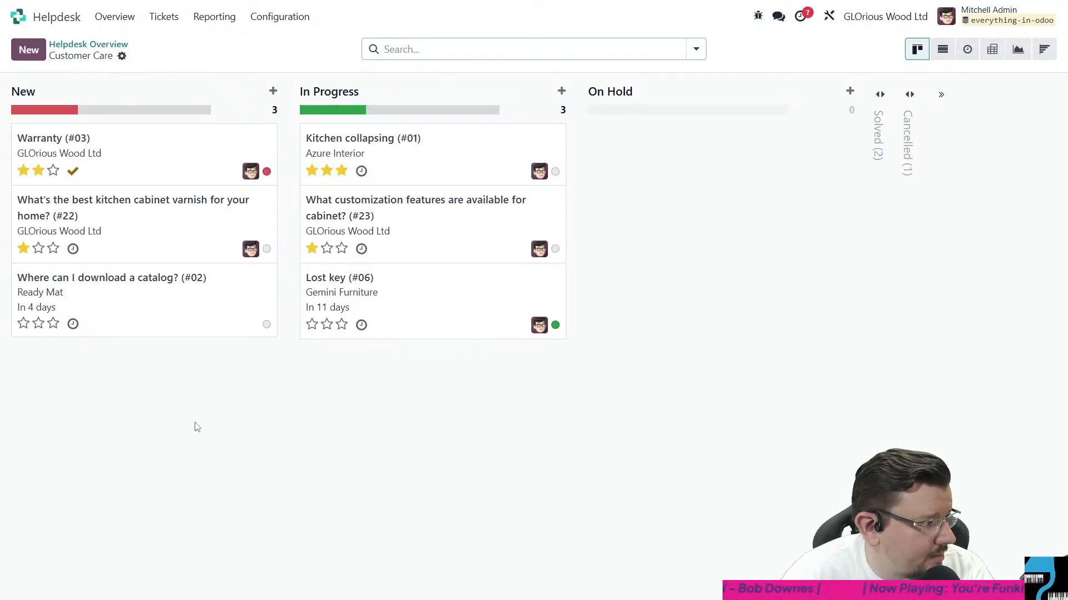
# - Review the Customer Care tickets in the New and In Progress stages, from Warranty through to Lost key
pyautogui.click(433, 146)
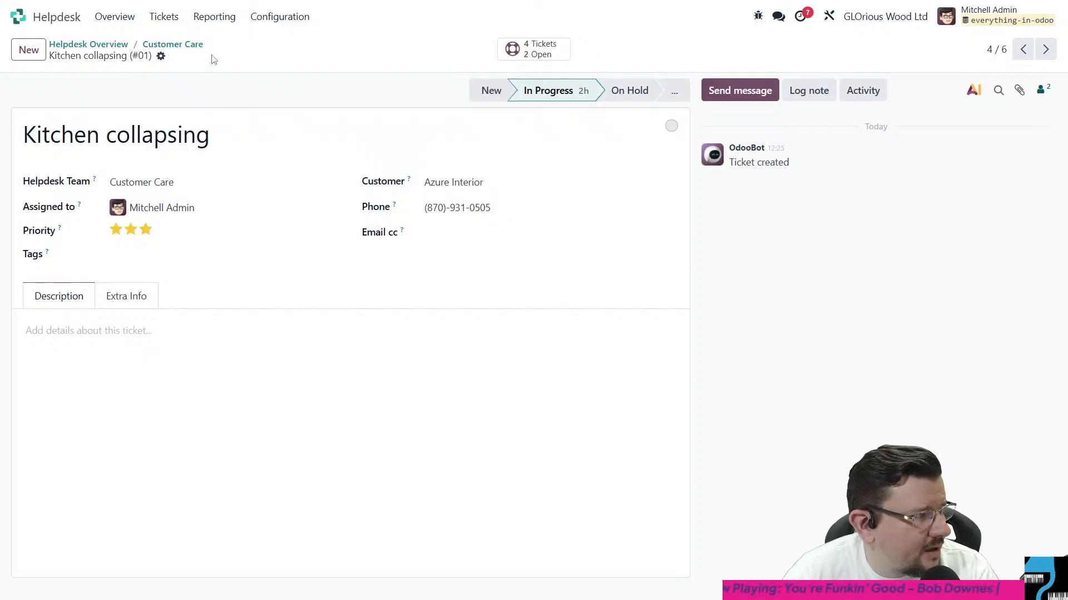
pyautogui.click(194, 45)
pyautogui.click(169, 165)
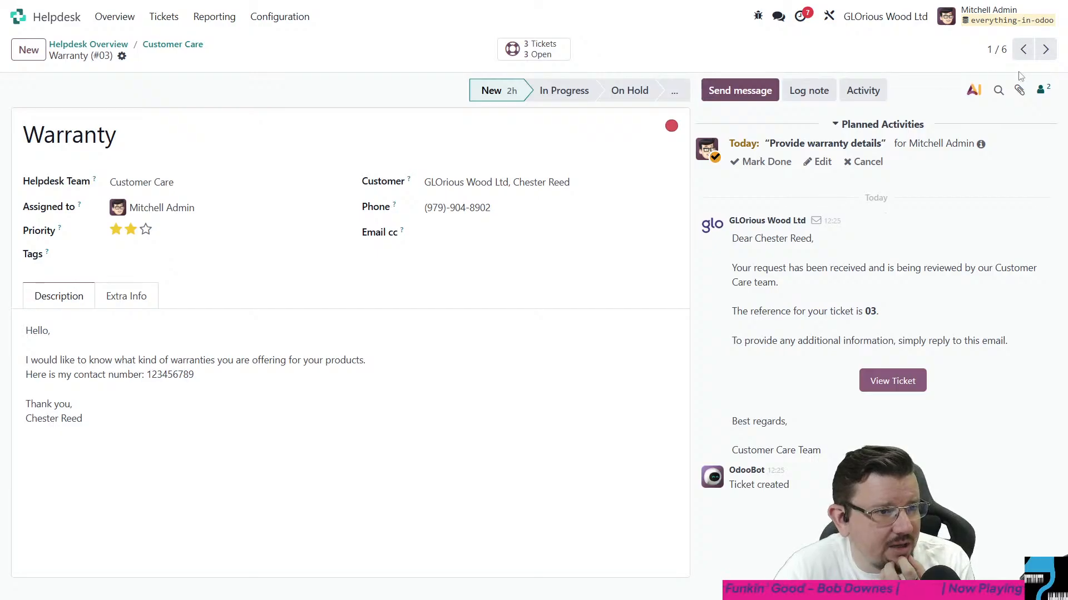
pyautogui.click(1045, 50)
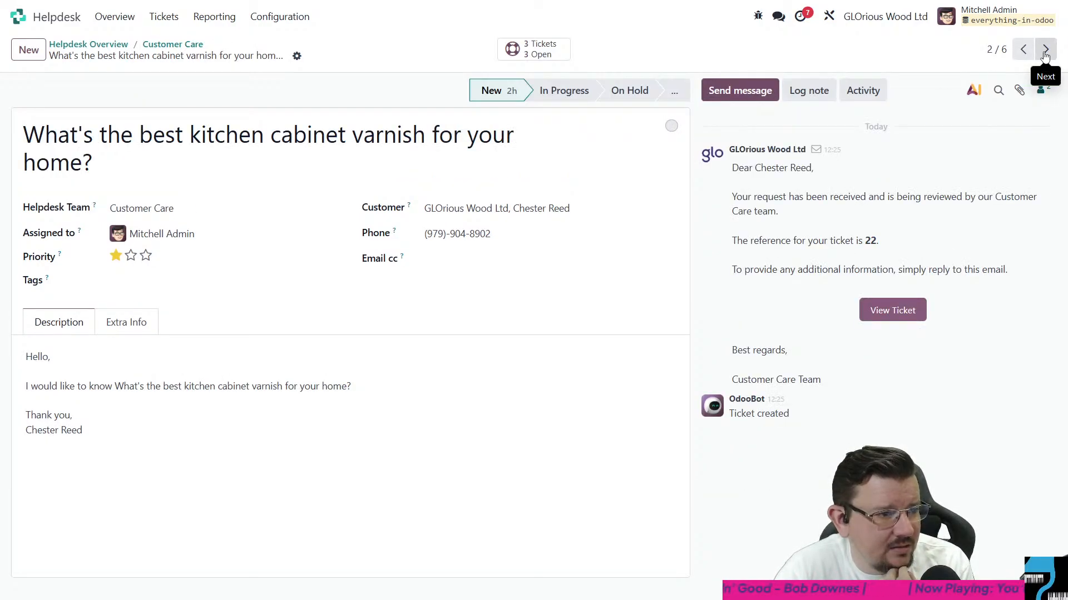
pyautogui.click(1045, 50)
pyautogui.click(1045, 49)
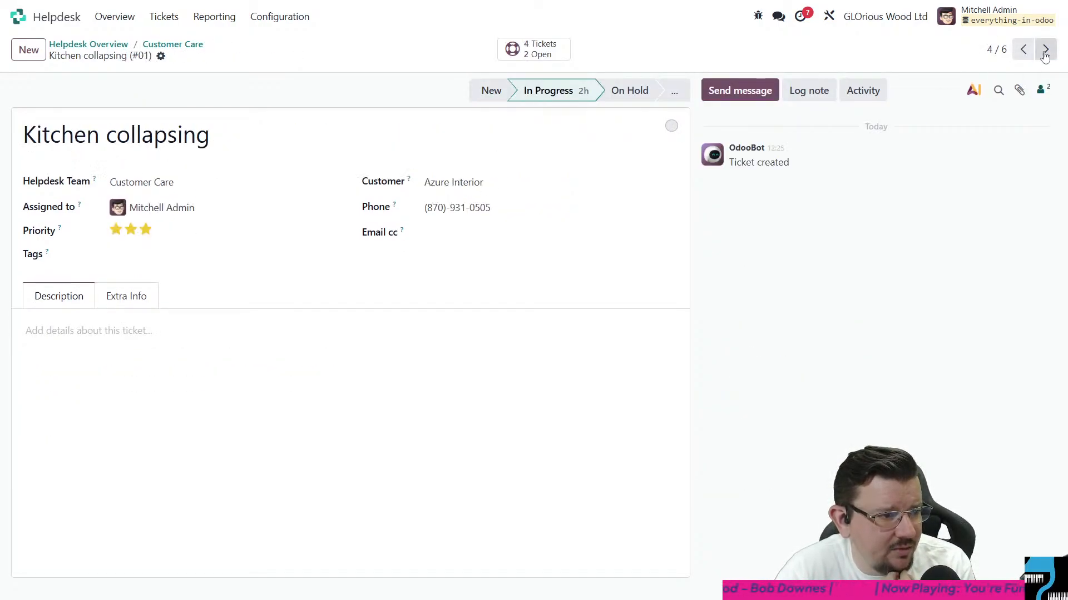
pyautogui.click(1045, 50)
pyautogui.click(1045, 50)
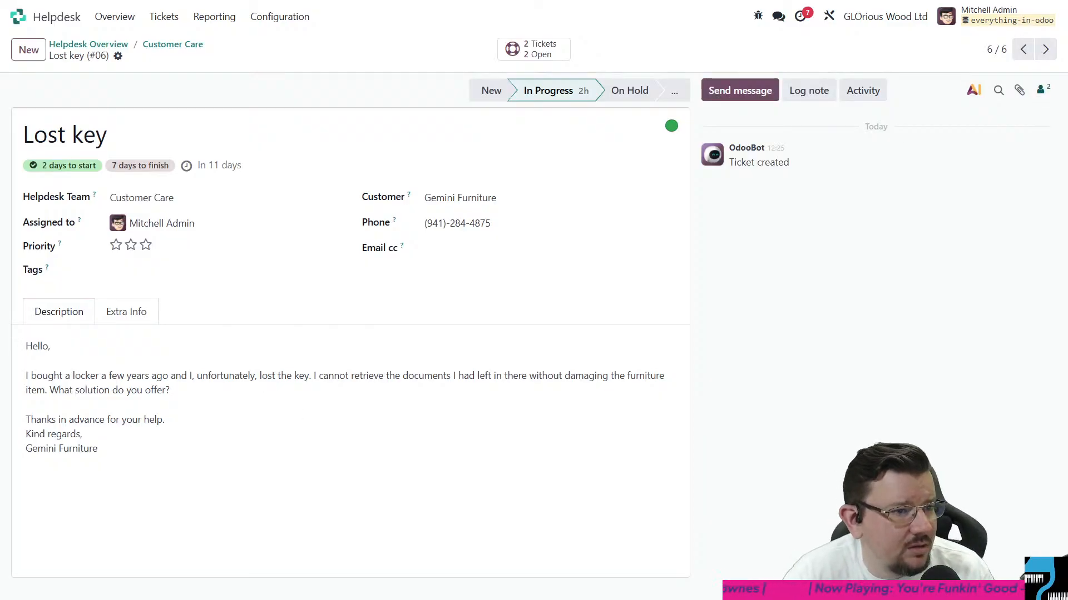
# - Go back through the tickets, read the kitchen cabinet varnish question, compare it with Warranty, and return to the varnish ticket
pyautogui.click(1023, 50)
pyautogui.click(1023, 49)
pyautogui.click(1023, 49)
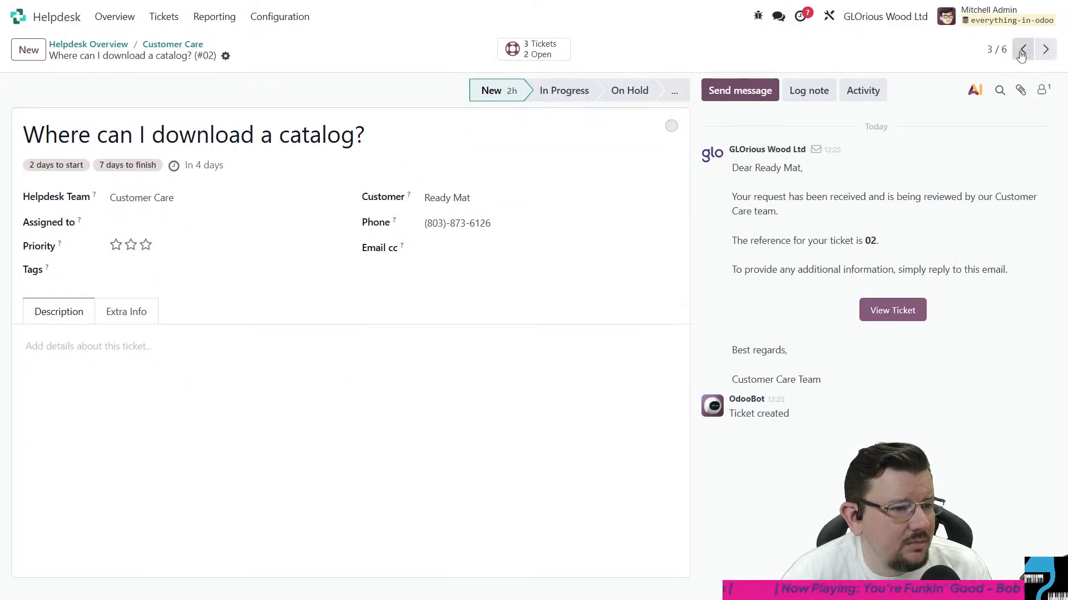
pyautogui.click(1023, 50)
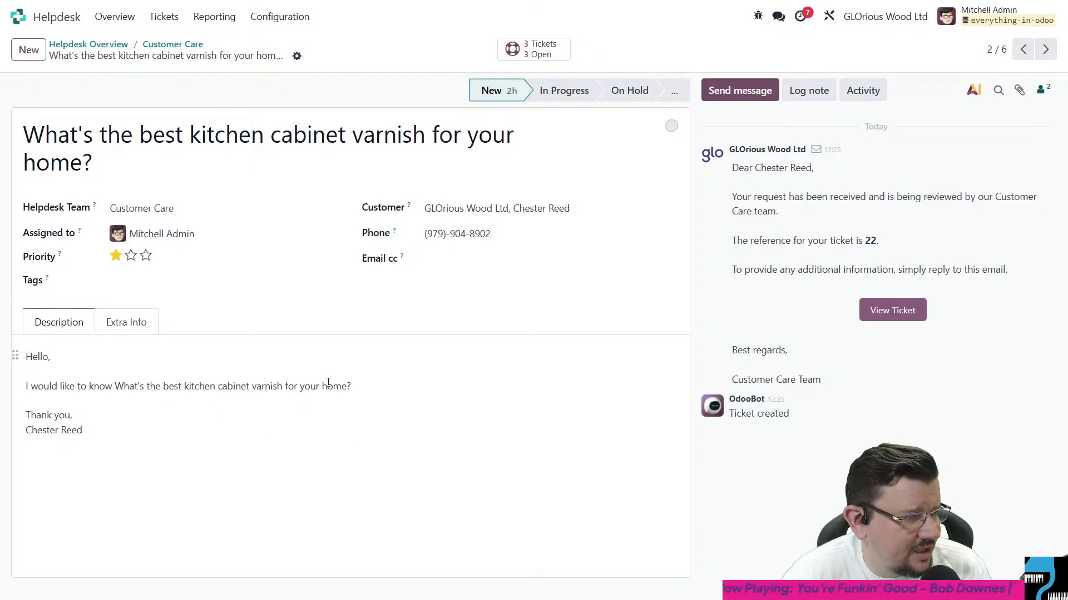
pyautogui.moveTo(363, 384); pyautogui.dragTo(195, 387)
pyautogui.click(416, 402)
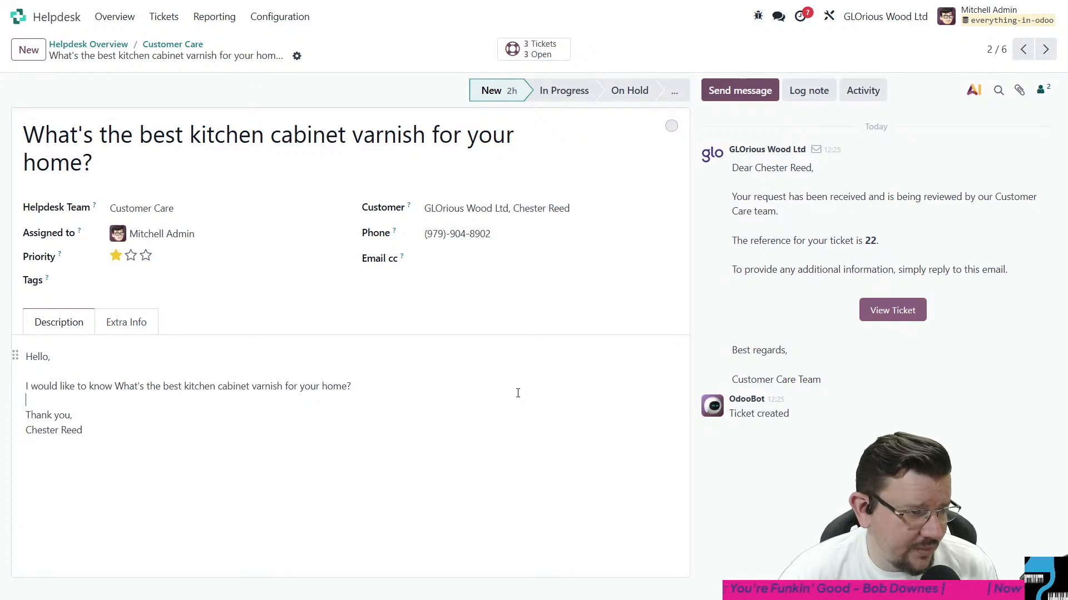
pyautogui.click(1023, 49)
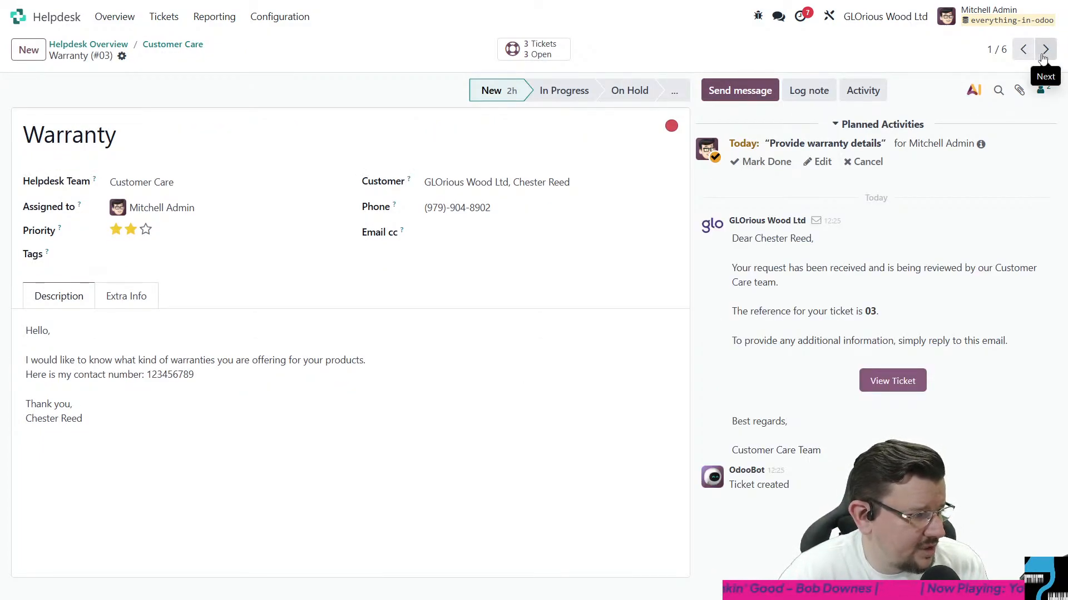
pyautogui.click(1044, 53)
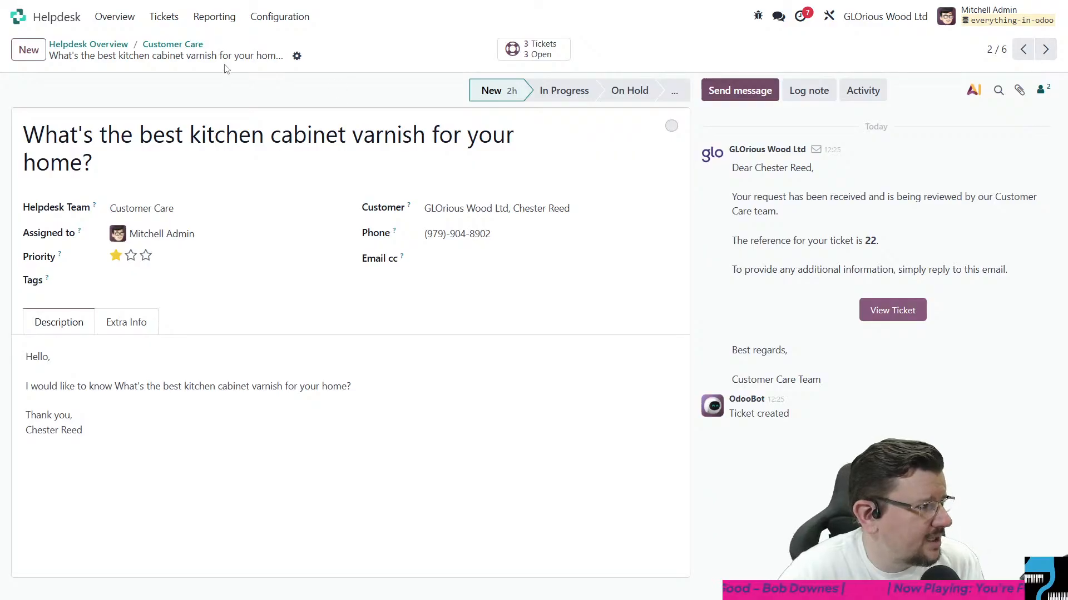
# - Open the VIP Support team's tickets, read the solved ticket Delivered wood panel is not what I ordered, and return to the ticket board
pyautogui.click(114, 45)
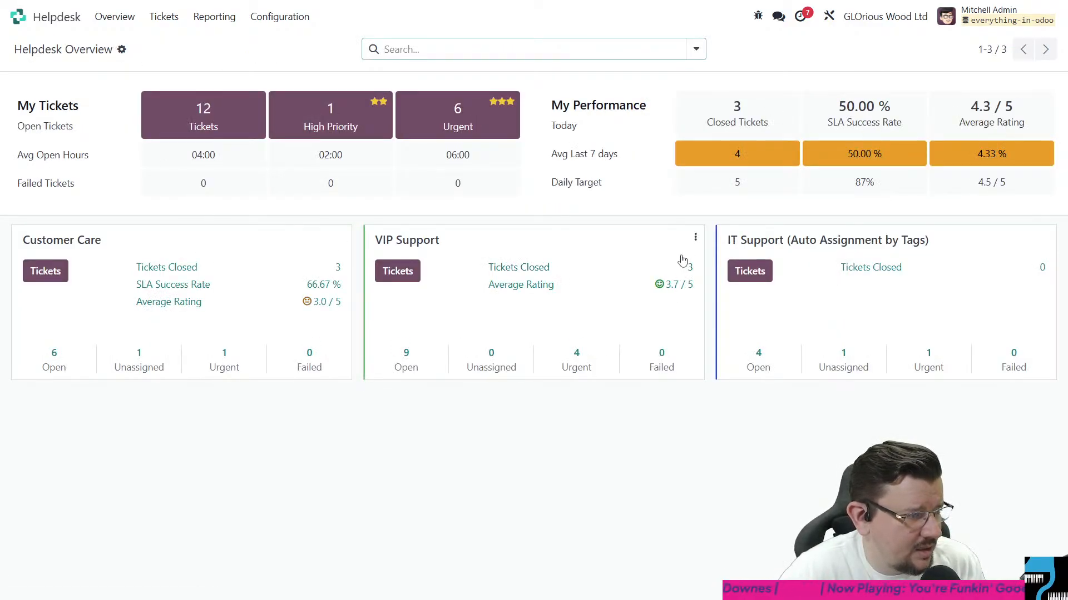
pyautogui.click(446, 241)
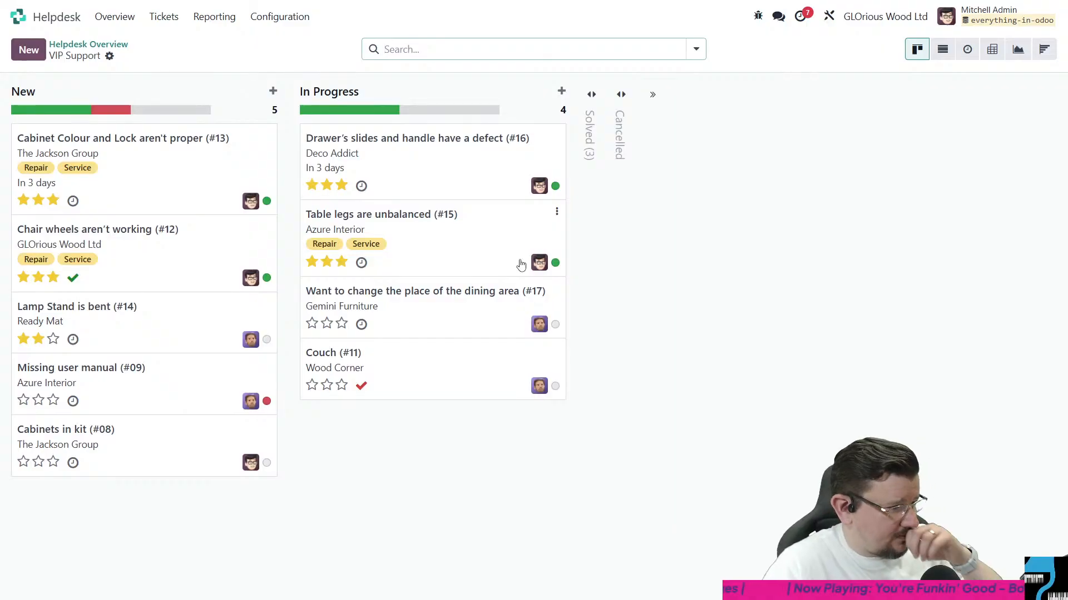
pyautogui.click(591, 136)
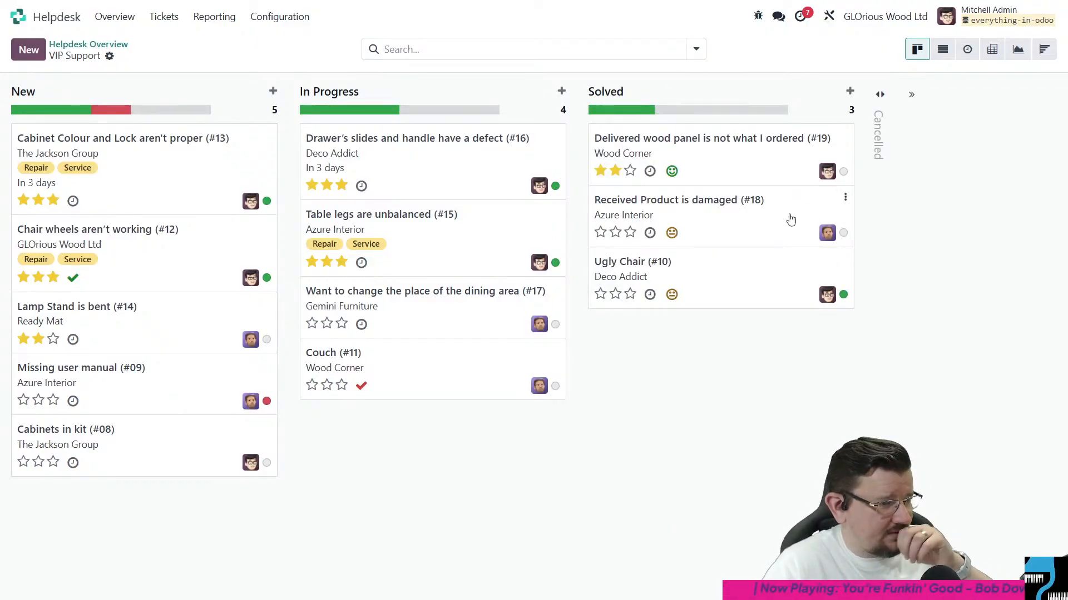
pyautogui.click(749, 145)
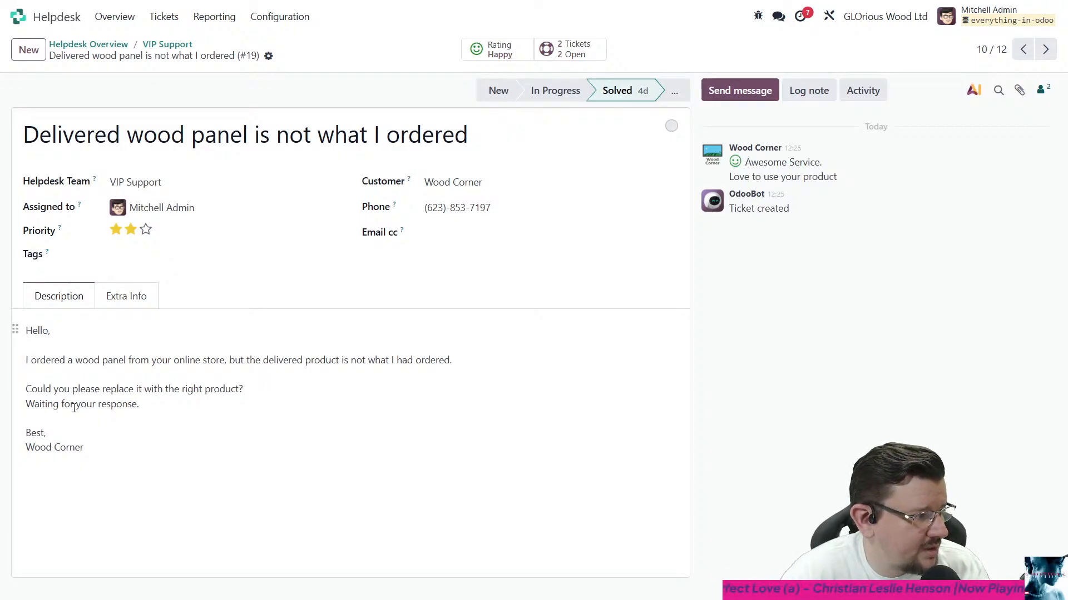
pyautogui.click(165, 44)
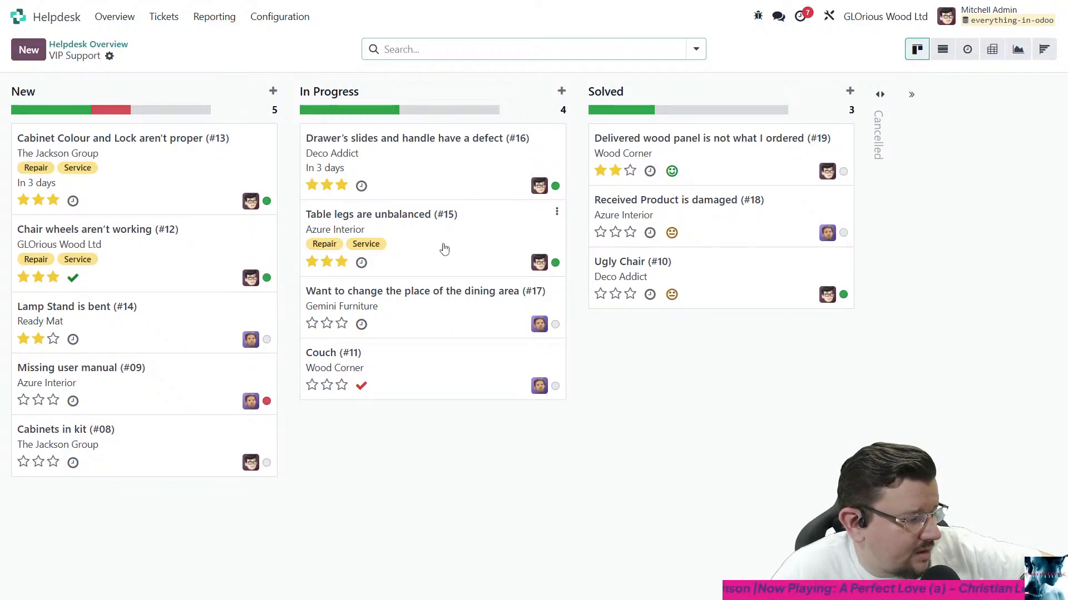
# - Create a VIP Support ticket titled "My PC isn't working" for customer Azure Interior and open its full form
pyautogui.click(24, 53)
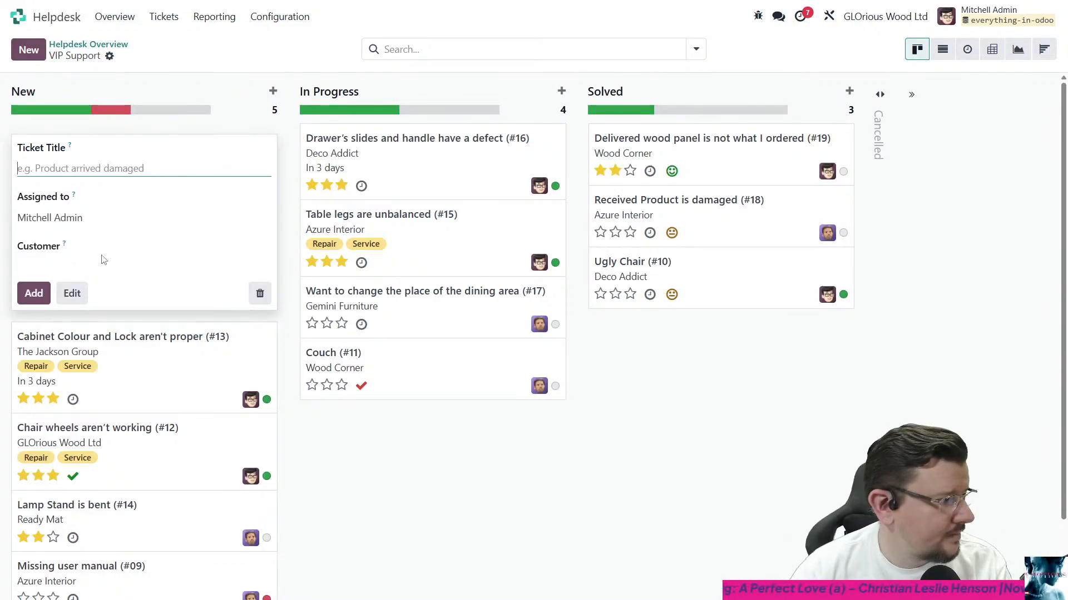
pyautogui.click(76, 302)
pyautogui.click(113, 160)
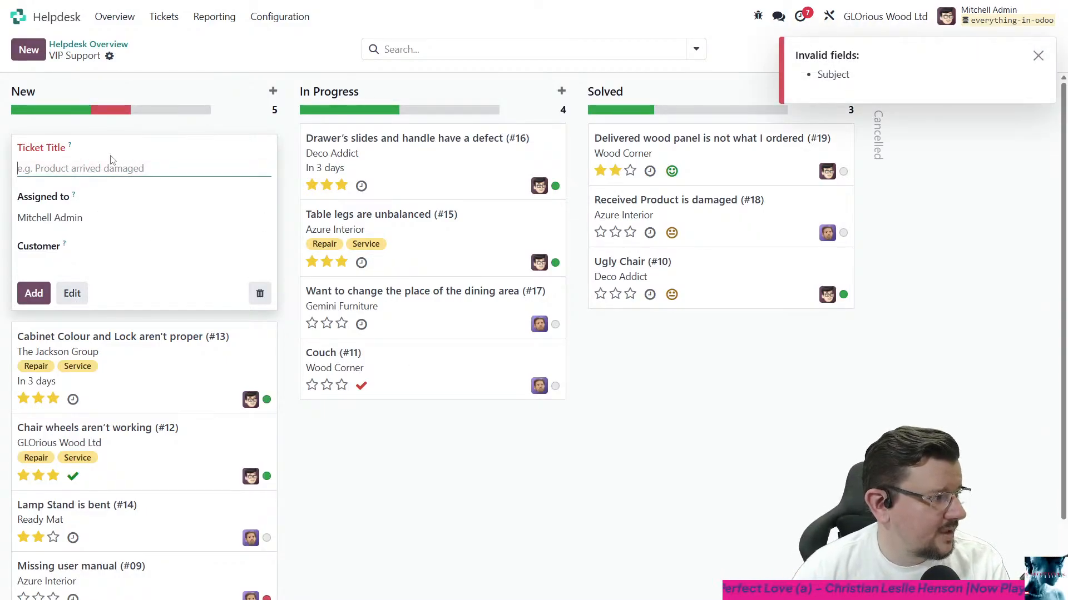
pyautogui.write("My PC isn't working")
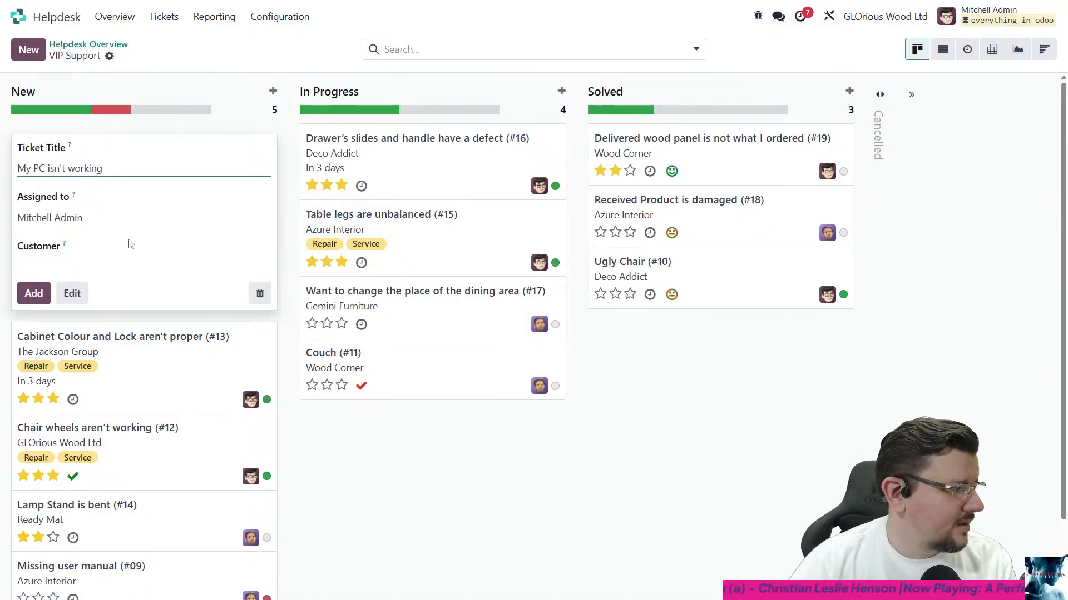
pyautogui.click(82, 264)
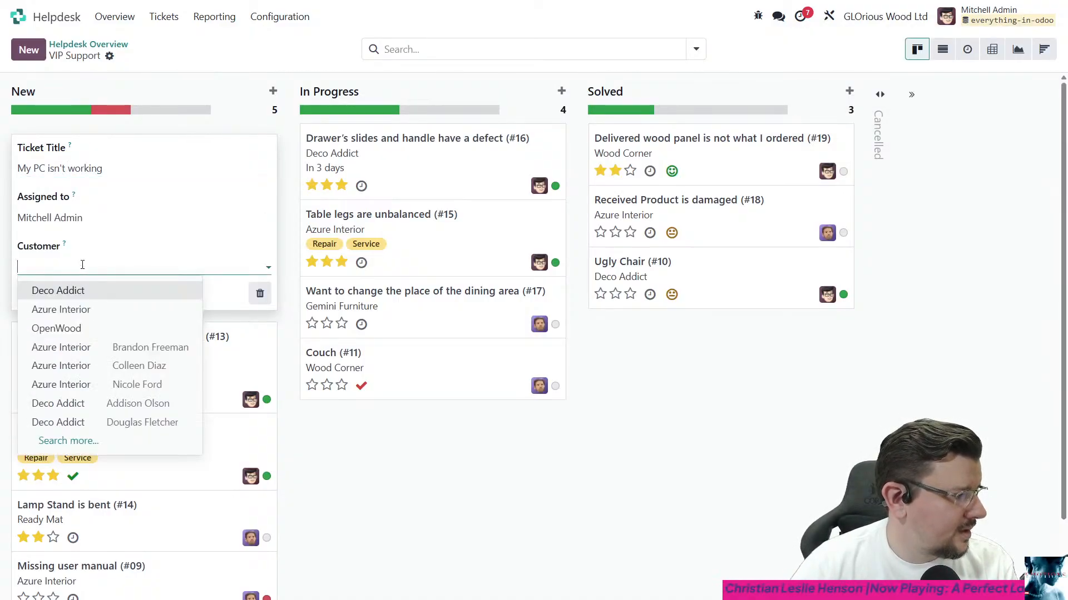
pyautogui.click(89, 313)
pyautogui.click(72, 293)
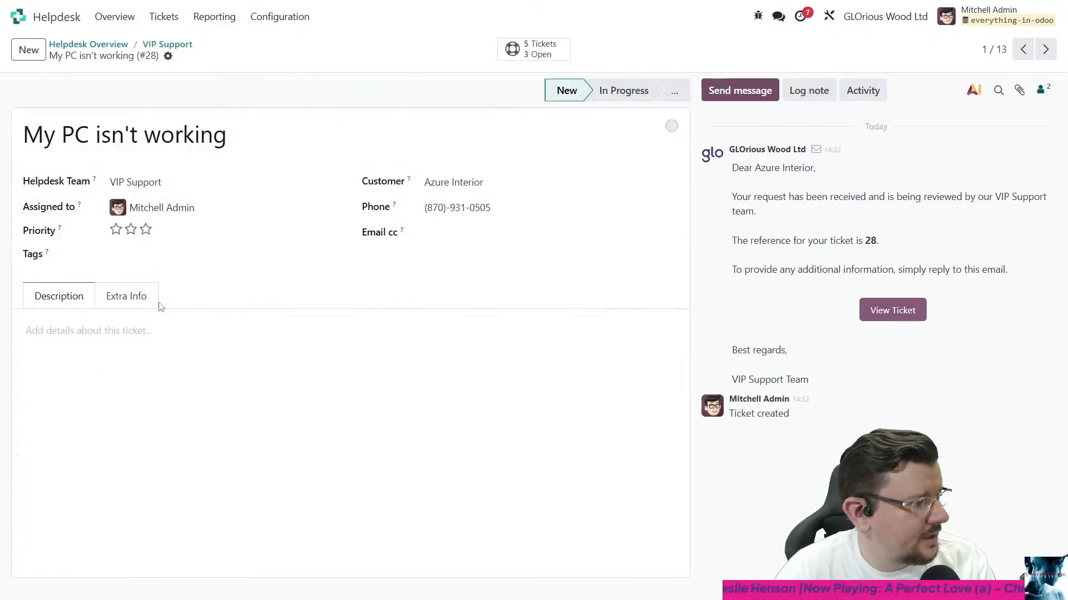
# - Enter the ticket description "I tried to turn on my pc and it didn't work. Screen is black."
pyautogui.click(193, 357)
pyautogui.write('I t')
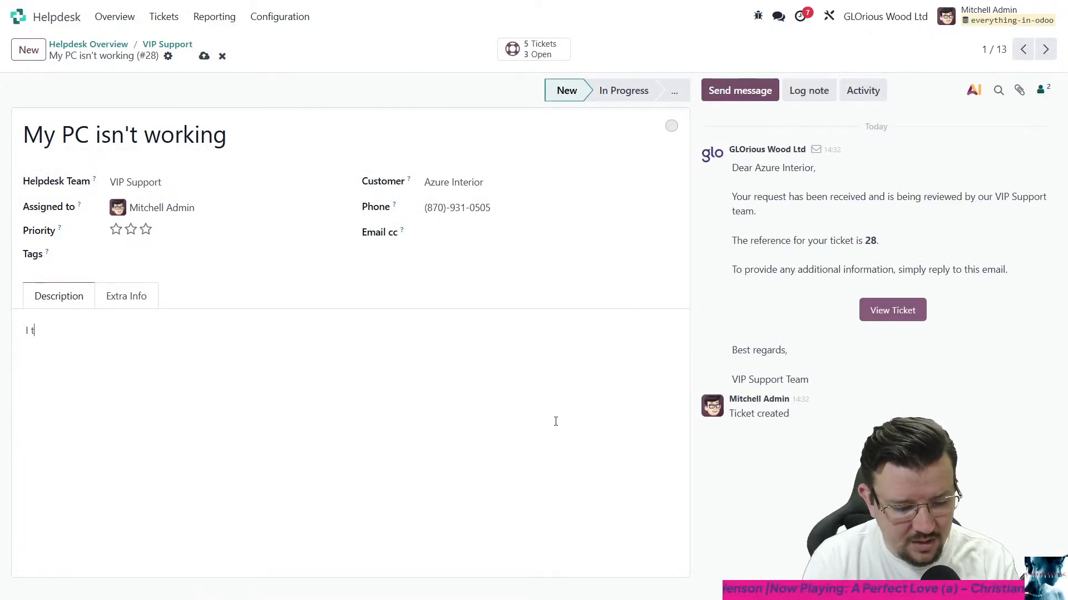
pyautogui.write('ried to turn on my pc and i')
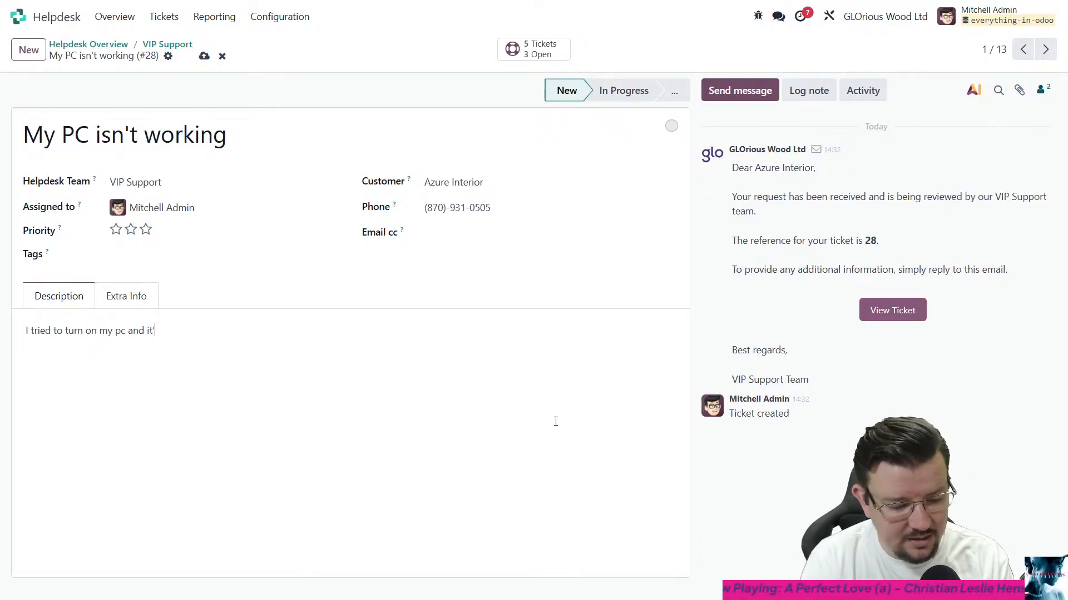
pyautogui.write("t didn't w")
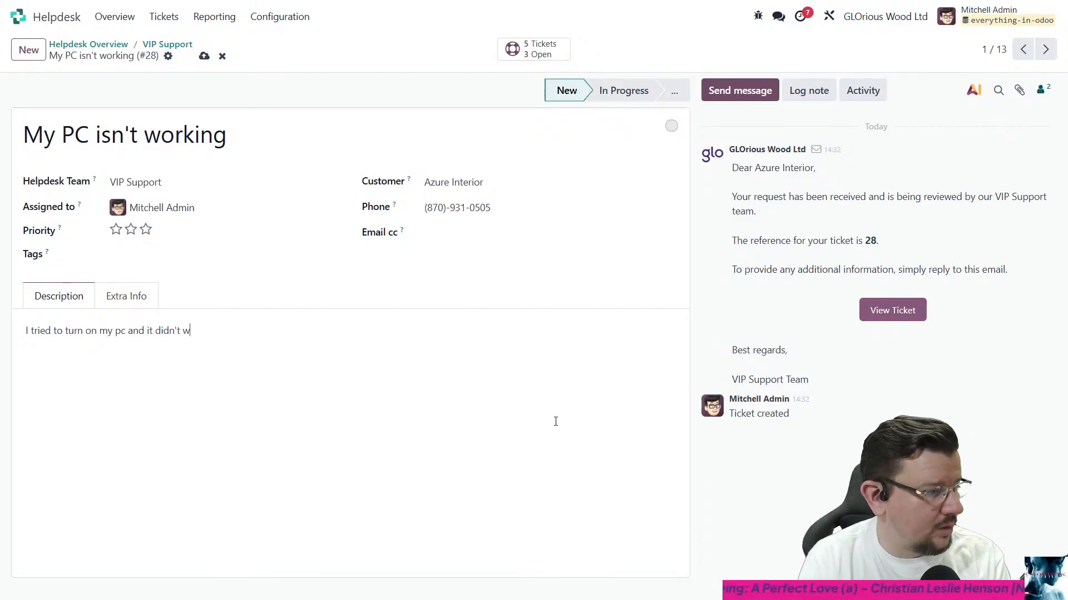
pyautogui.write('ork')
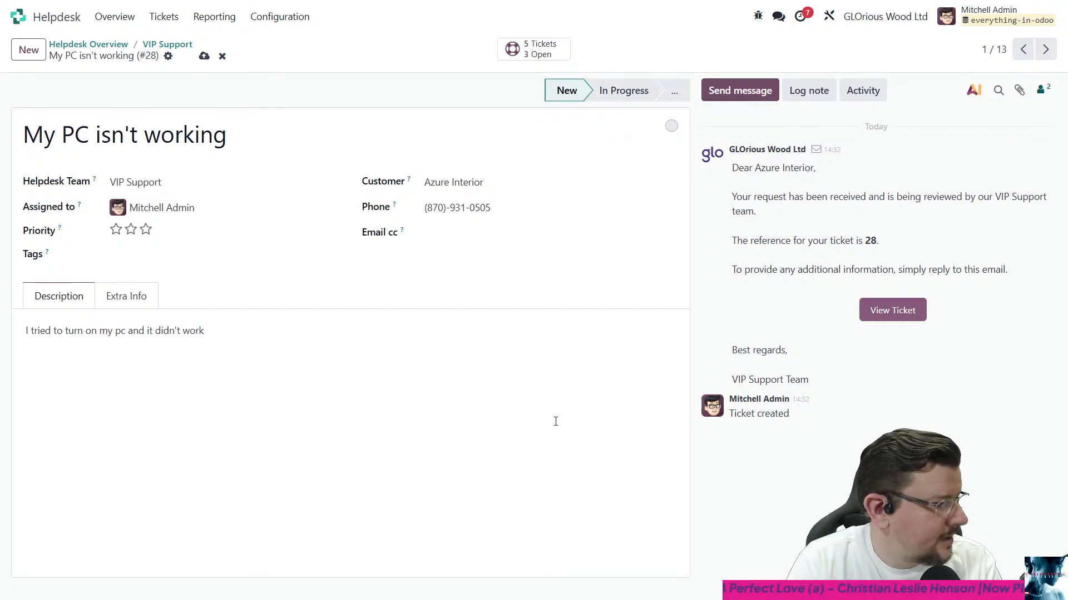
pyautogui.write('.')
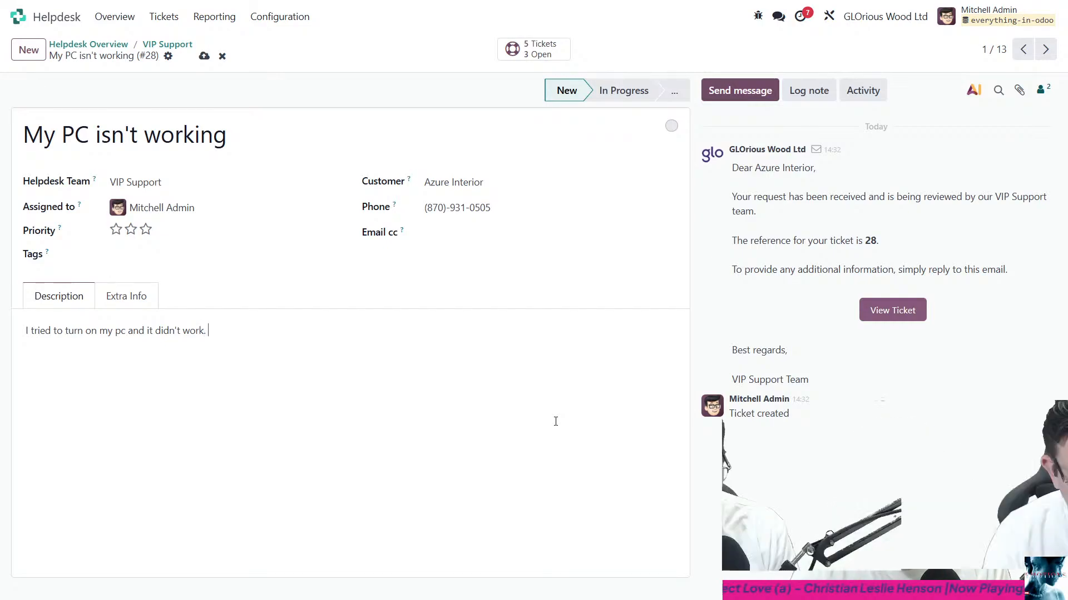
pyautogui.write(' Ccreeni s')
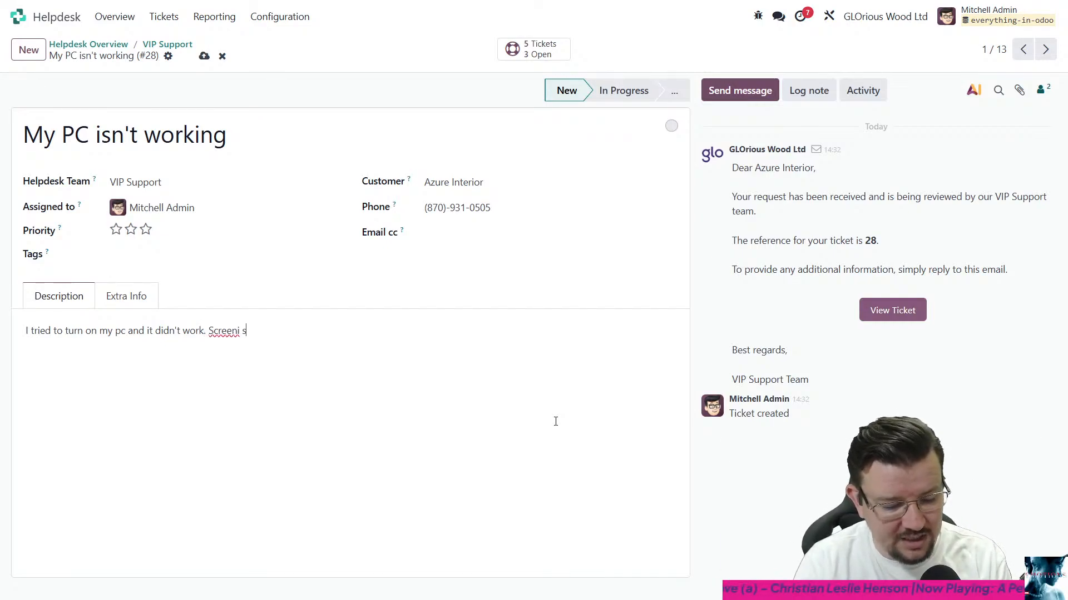
pyautogui.press('BackSpace')
pyautogui.press('BackSpace')
pyautogui.press('BackSpace')
pyautogui.write('is ')
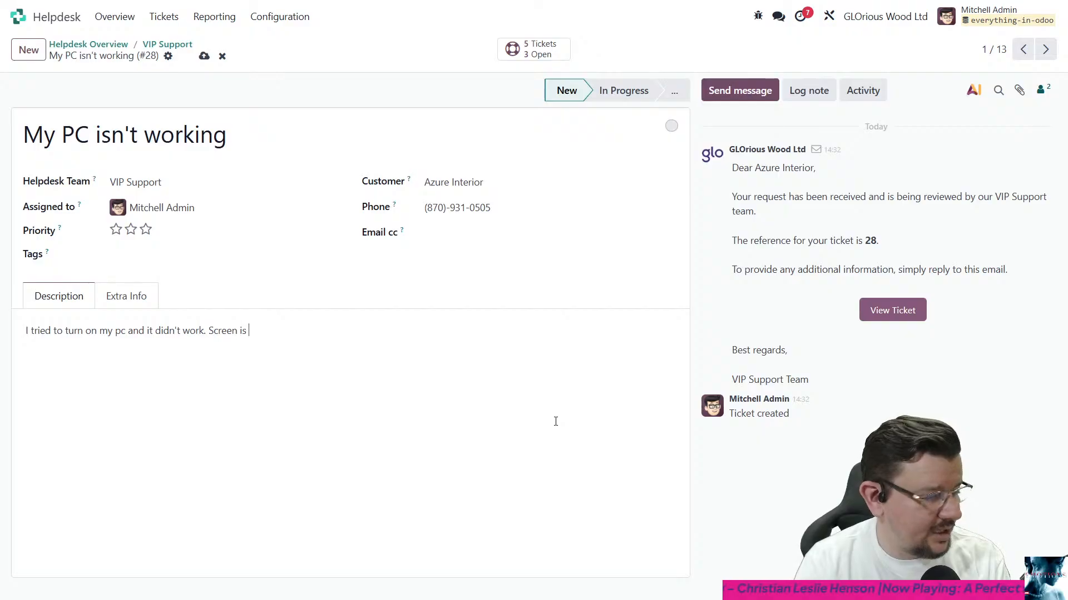
pyautogui.write('black.')
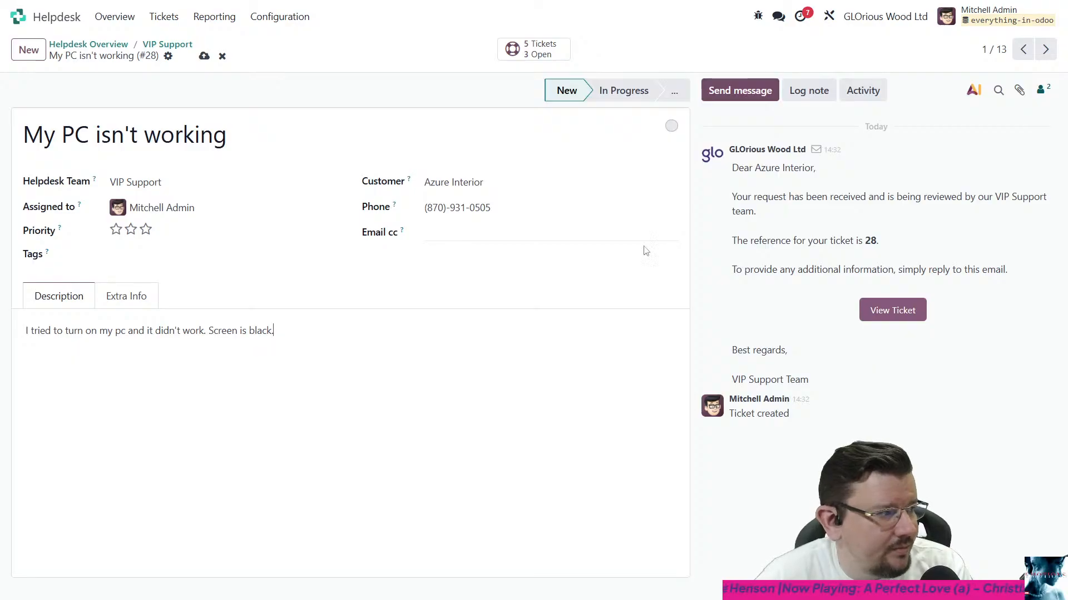
# - Send the customer the message "Hi Azure, We will look at this for shortly." from the ticket
pyautogui.click(745, 98)
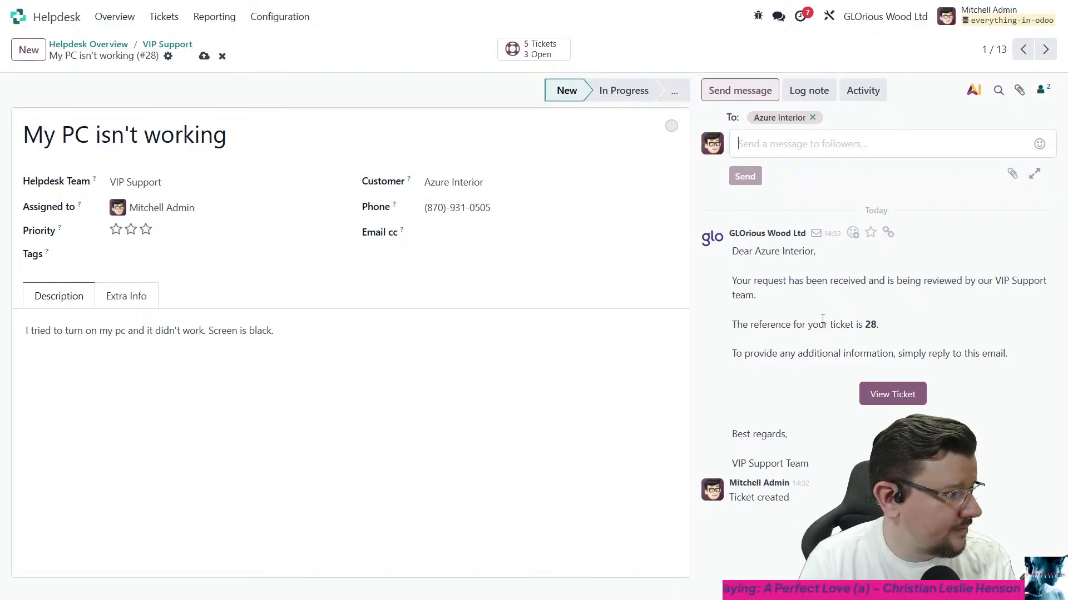
pyautogui.write('Hi Azure,')
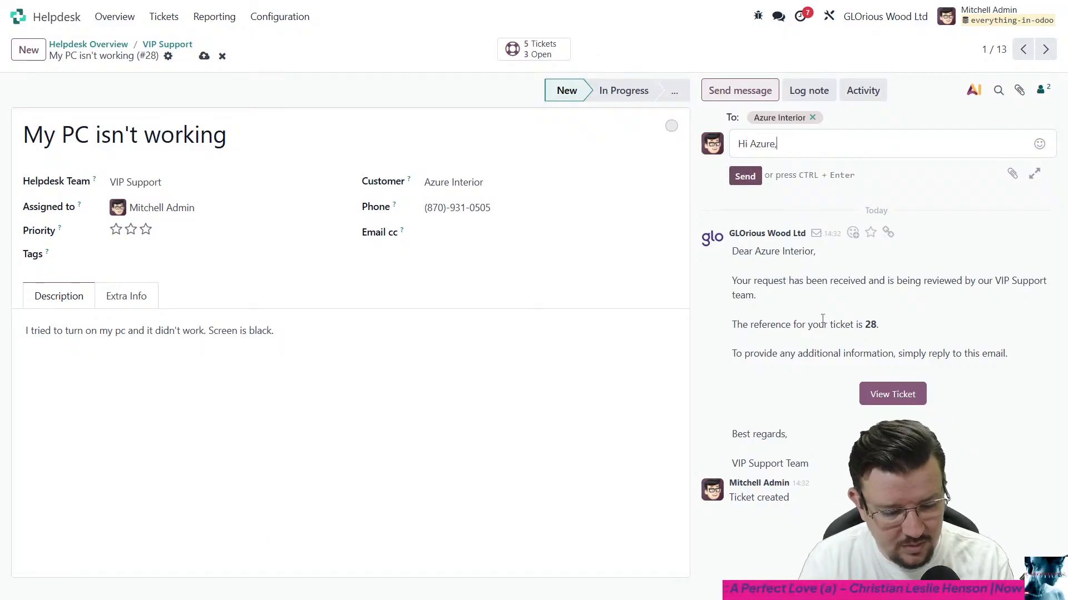
pyautogui.write(' We will look a')
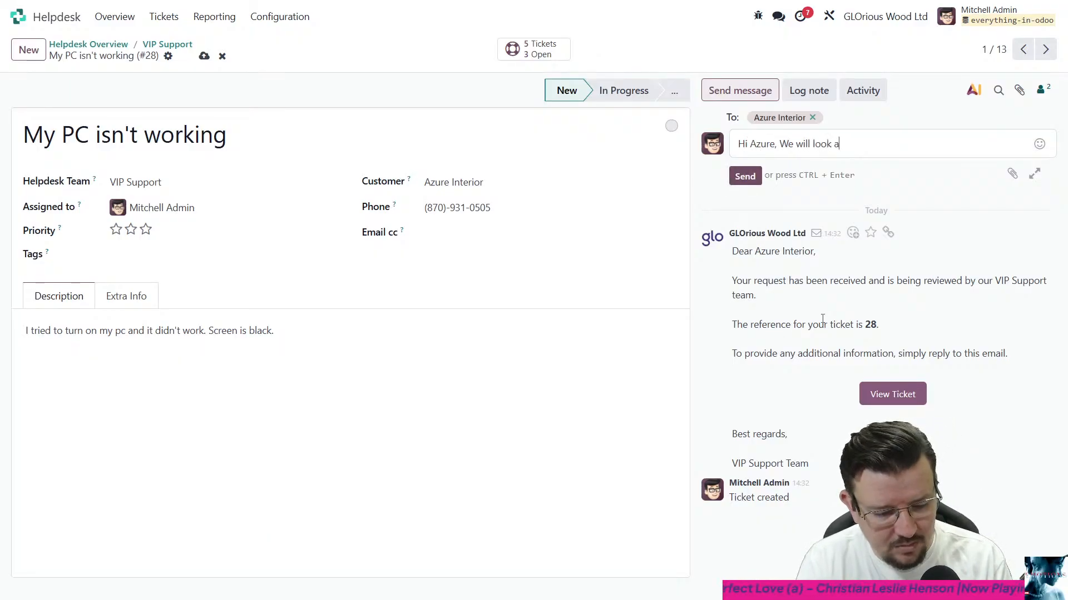
pyautogui.write('t this for shortly.')
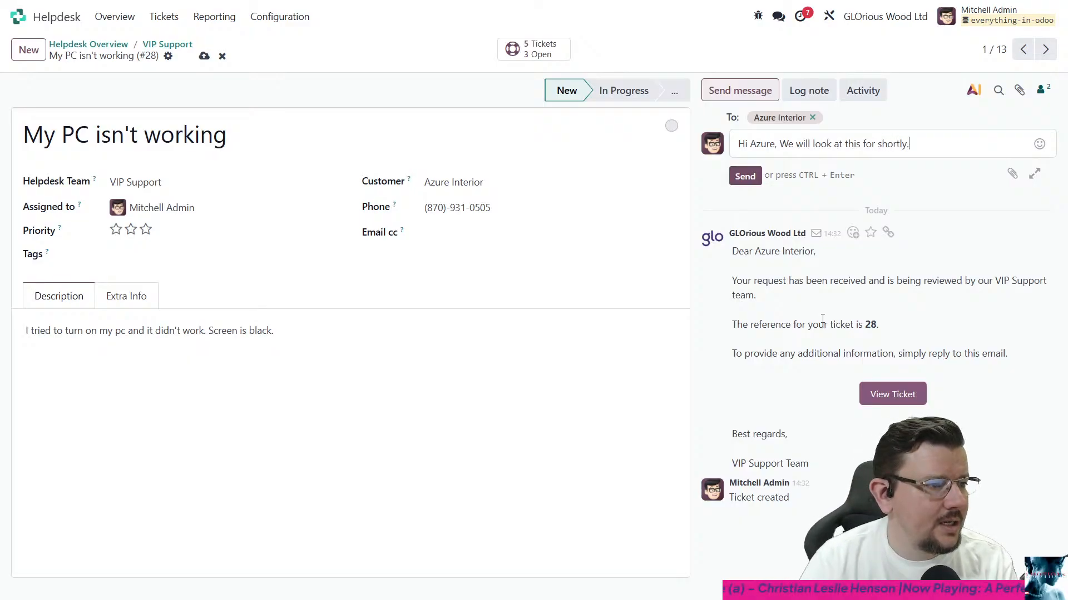
pyautogui.hotkey('ctrl', 'Return')
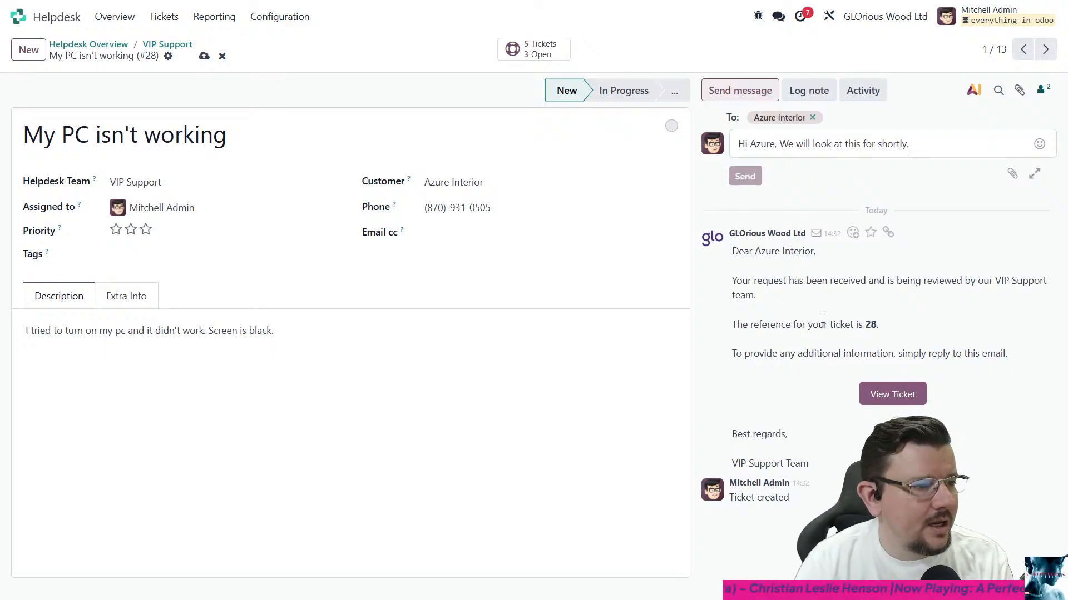
# - Log an internal note with the lines "Spoke to the customer asked them to reboot the machine" and "Screen still black after reboot"
pyautogui.click(816, 92)
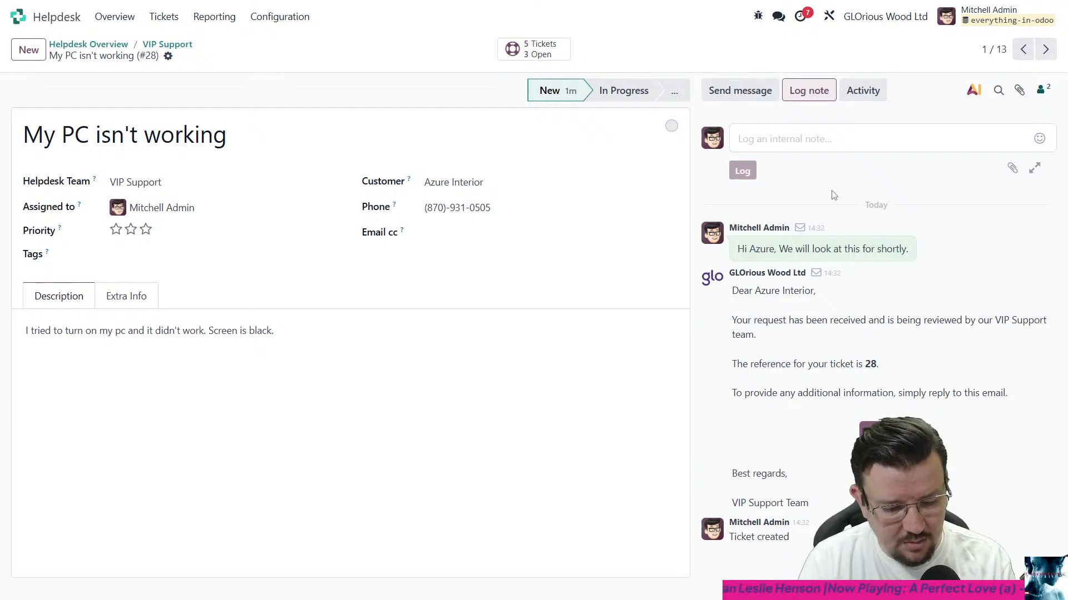
pyautogui.write('Spoke to the ')
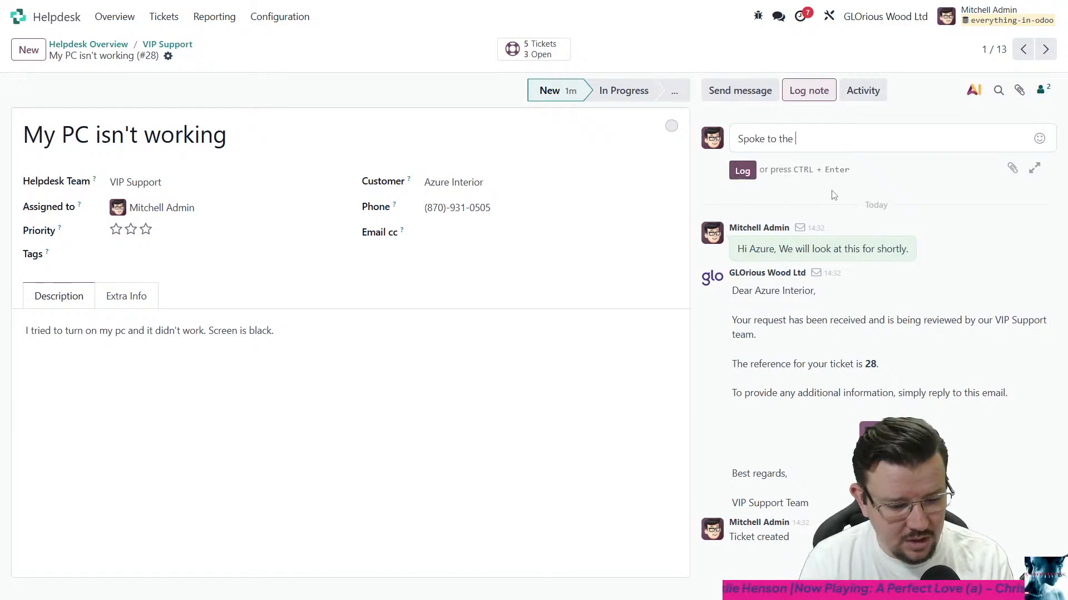
pyautogui.write('customer asked them to')
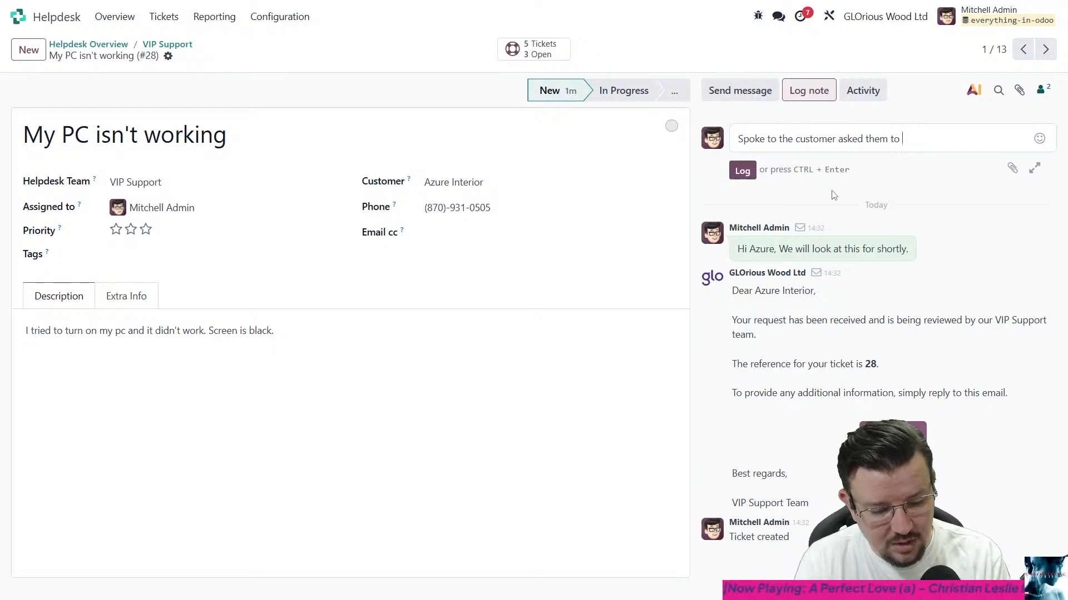
pyautogui.write(' reboot the machine')
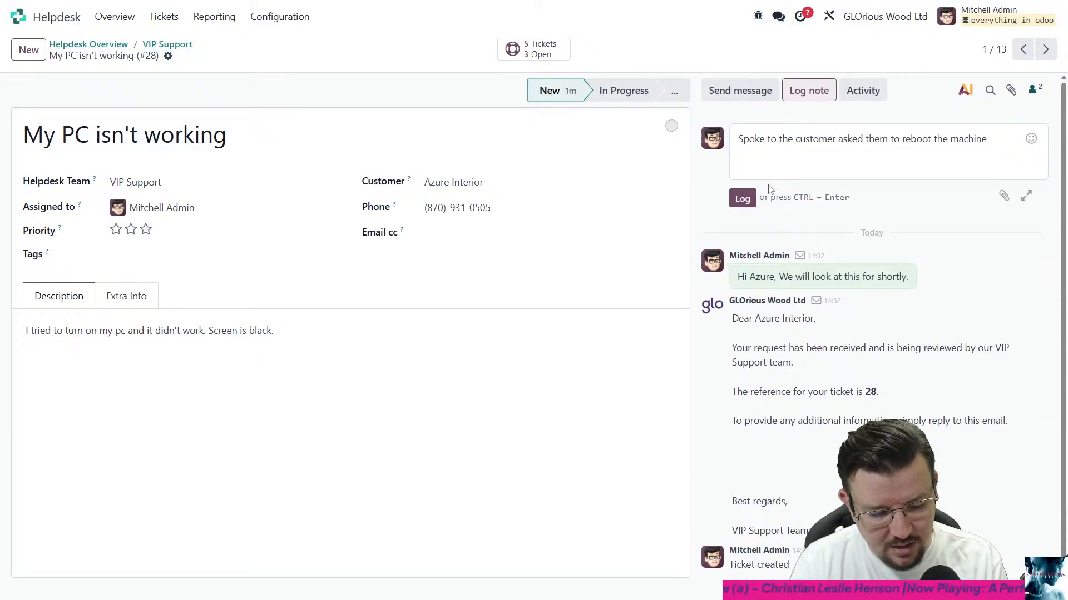
pyautogui.write('Scre')
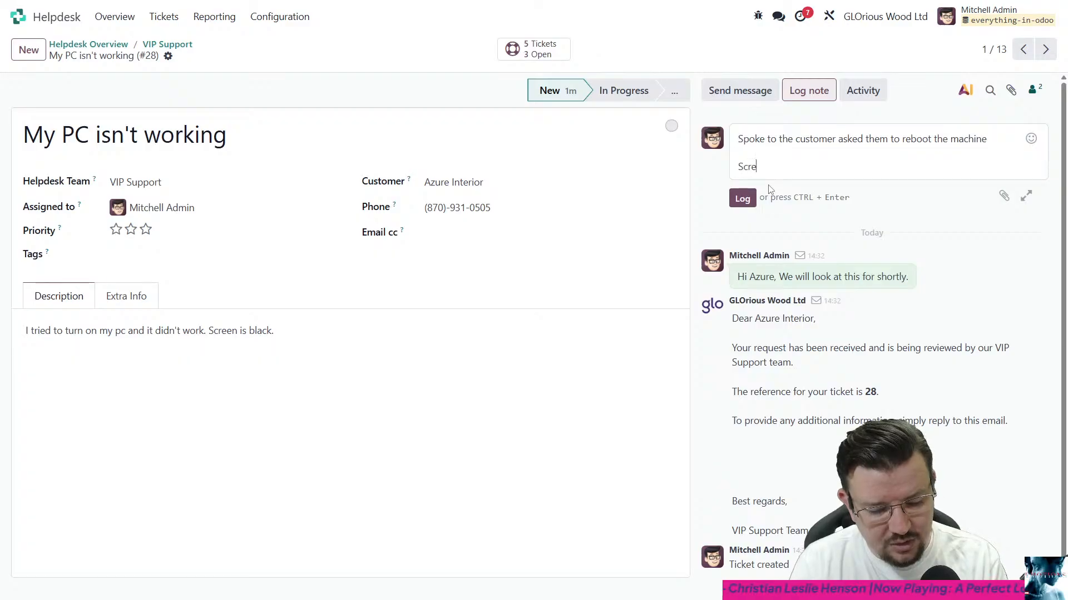
pyautogui.write('en still black ')
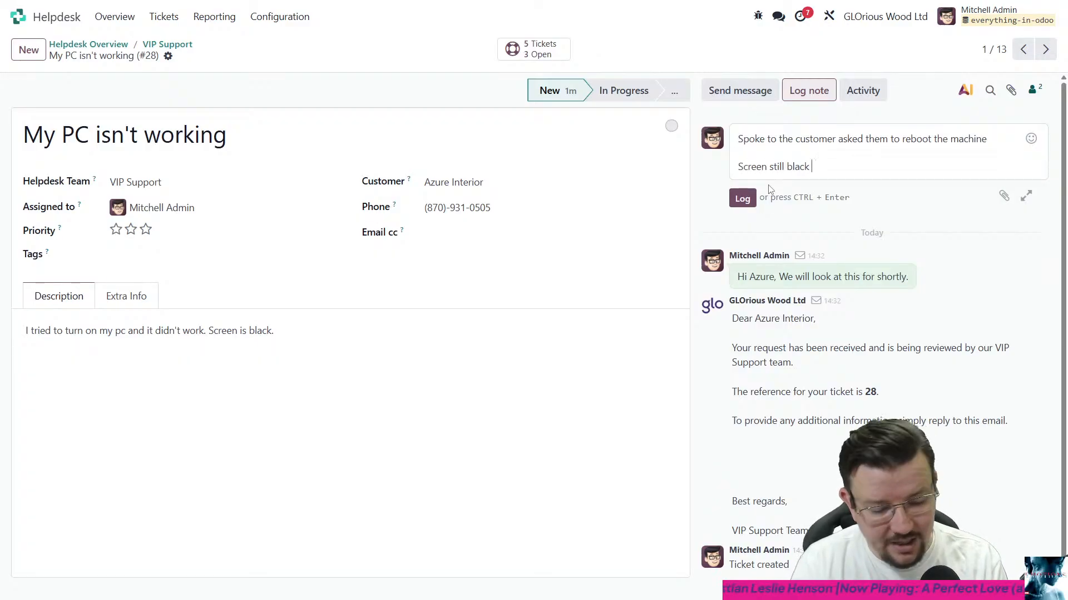
pyautogui.write('after reboot')
pyautogui.hotkey('ctrl', 'Return')
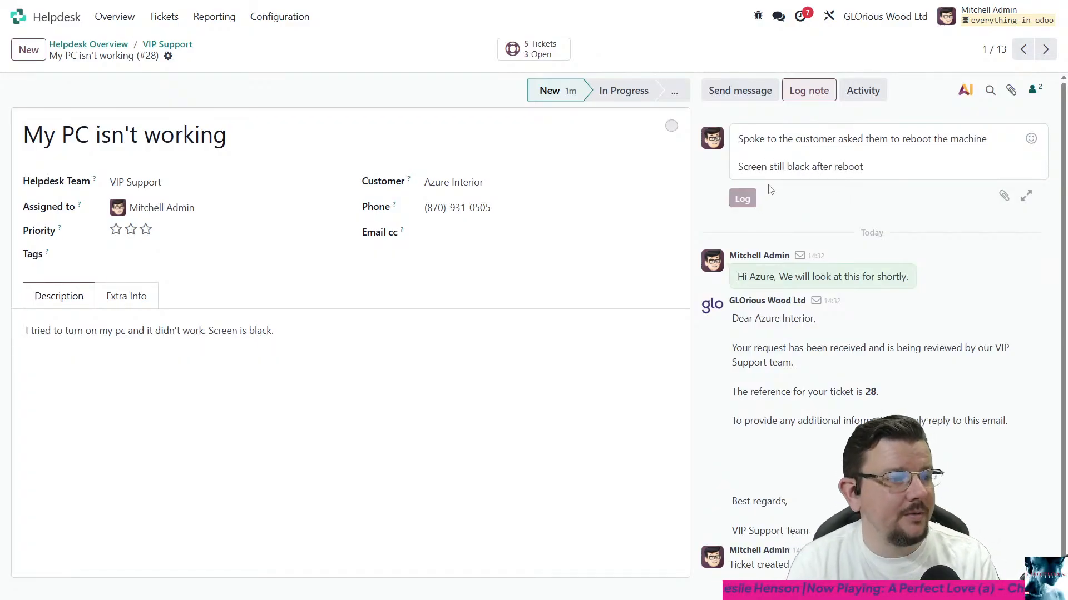
# - Send the customer the message "Thanks Azure, Could you please check the cables attached to the monitor to see if it has come disconnected"
pyautogui.click(743, 91)
pyautogui.write('Thanks')
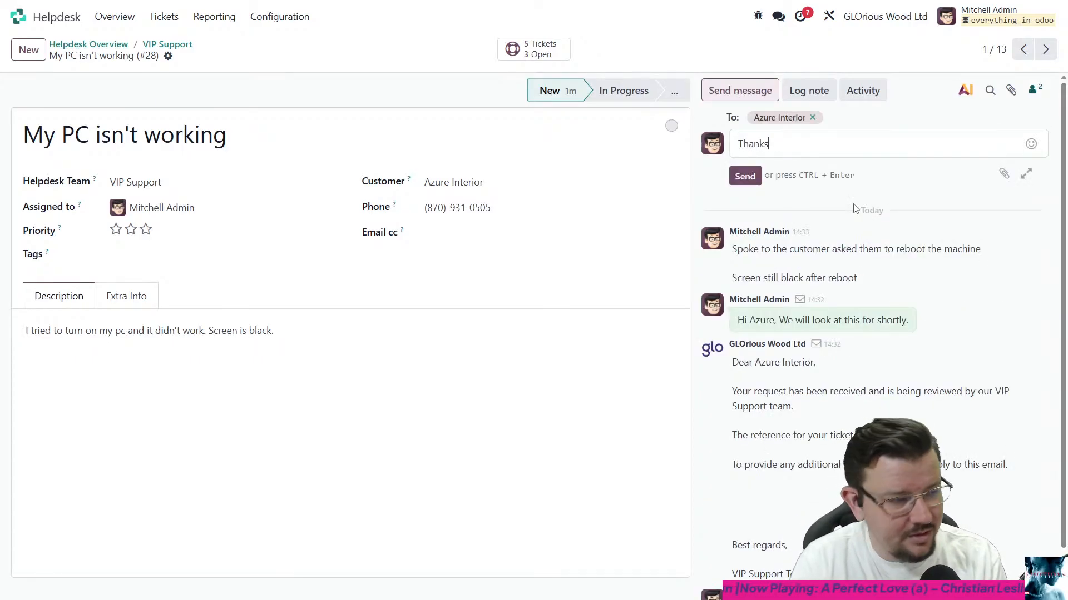
pyautogui.write(' Azure')
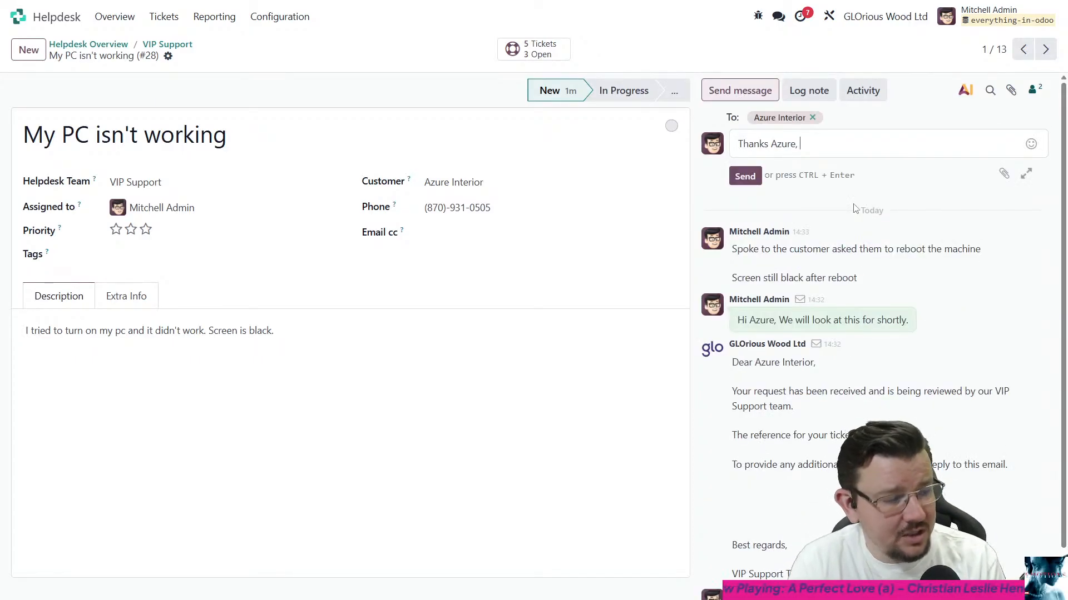
pyautogui.write(', Coudl you ')
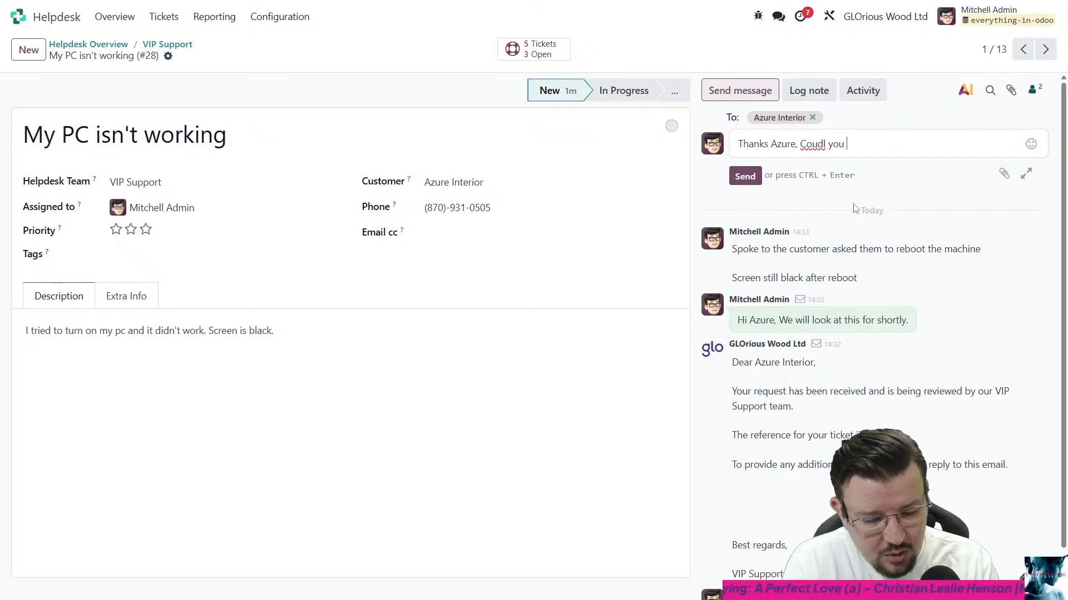
pyautogui.write('please check the ')
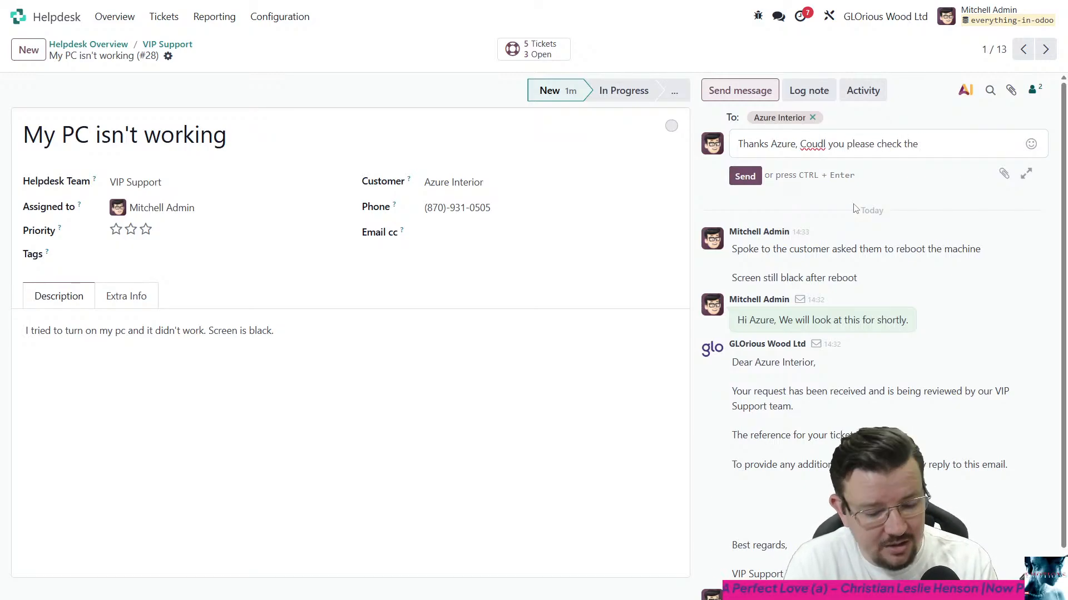
pyautogui.write('cables attach')
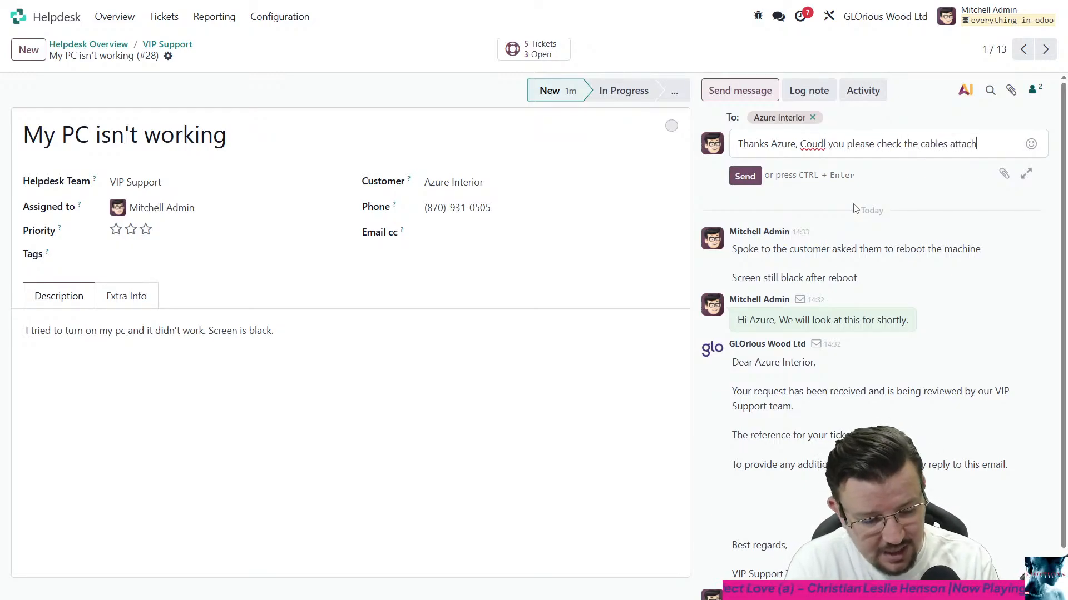
pyautogui.write('ed to the moni')
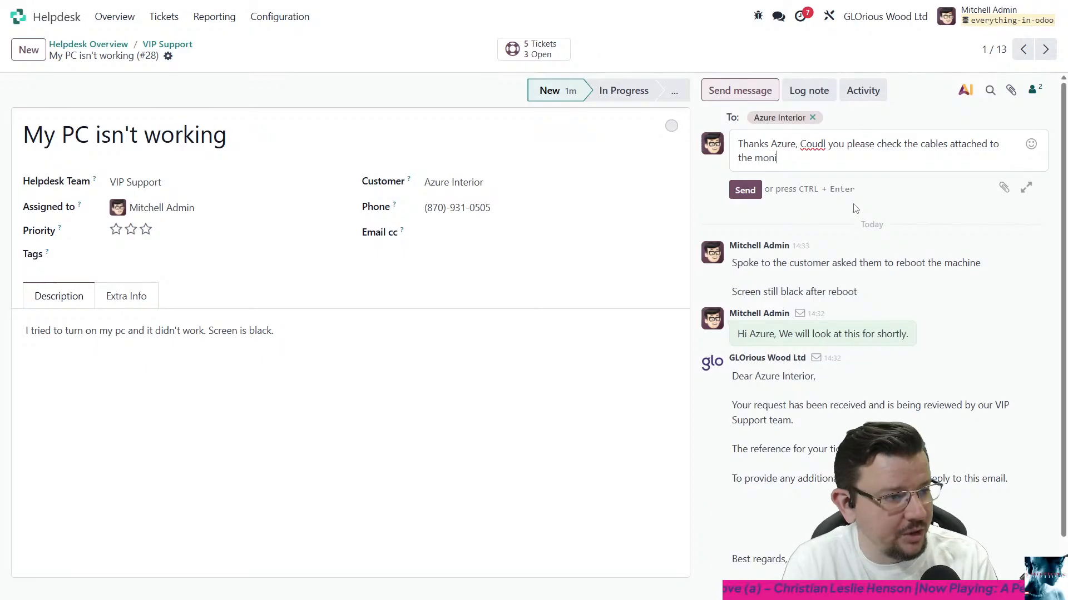
pyautogui.write('tor')
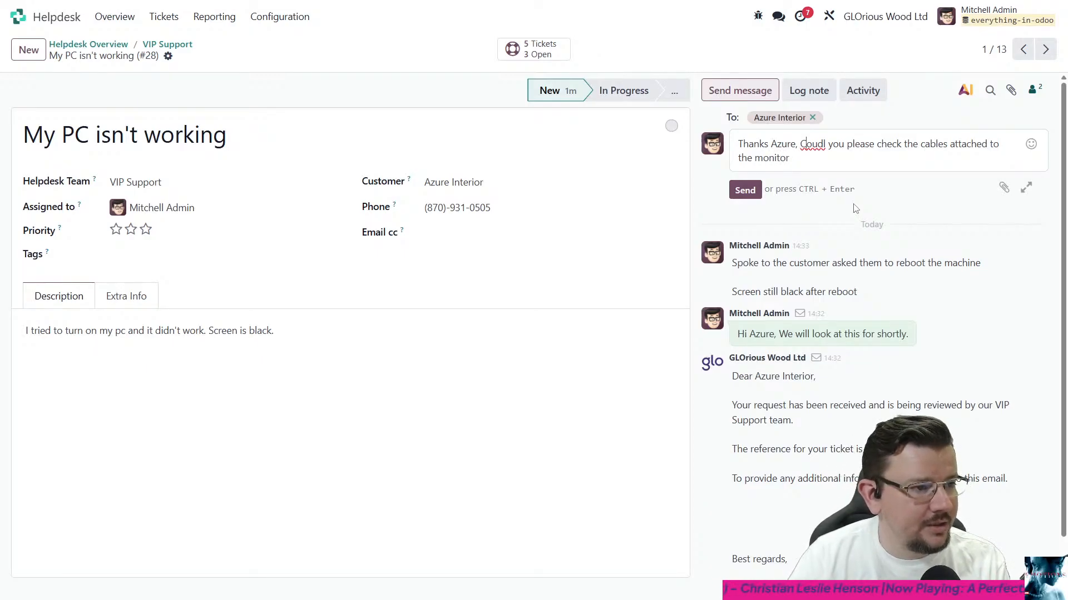
pyautogui.press('BackSpace')
pyautogui.press('BackSpace')
pyautogui.write('les attached to')
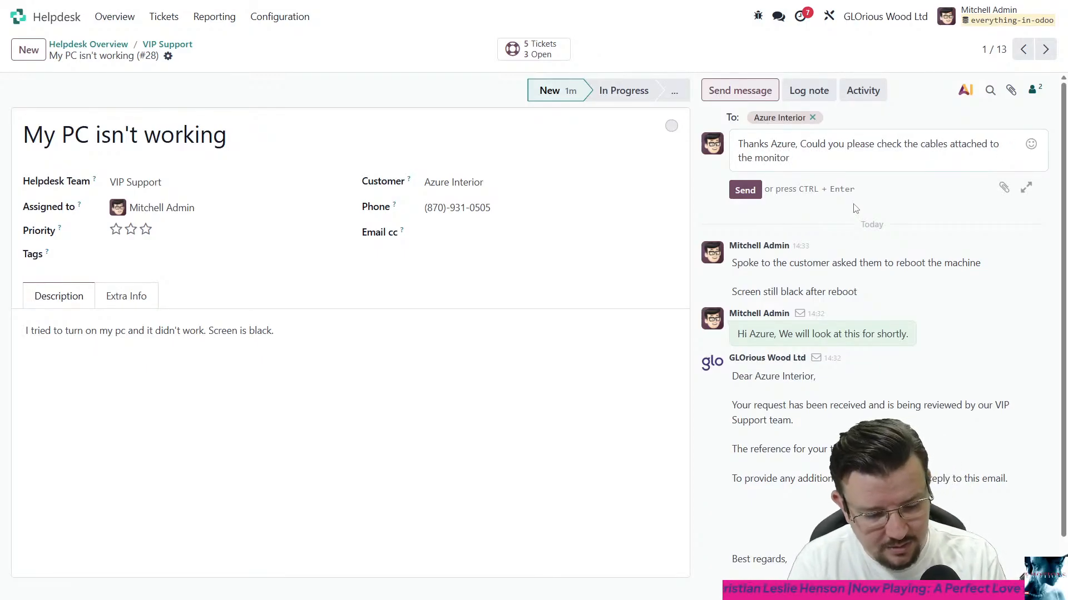
pyautogui.write(' the monitor to see if ')
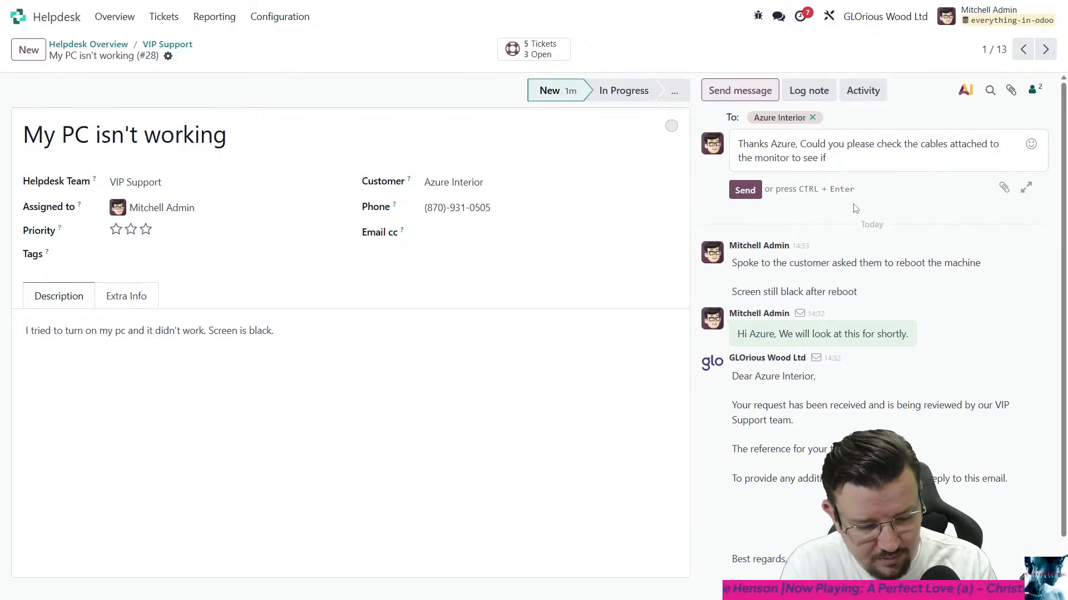
pyautogui.write('it ha')
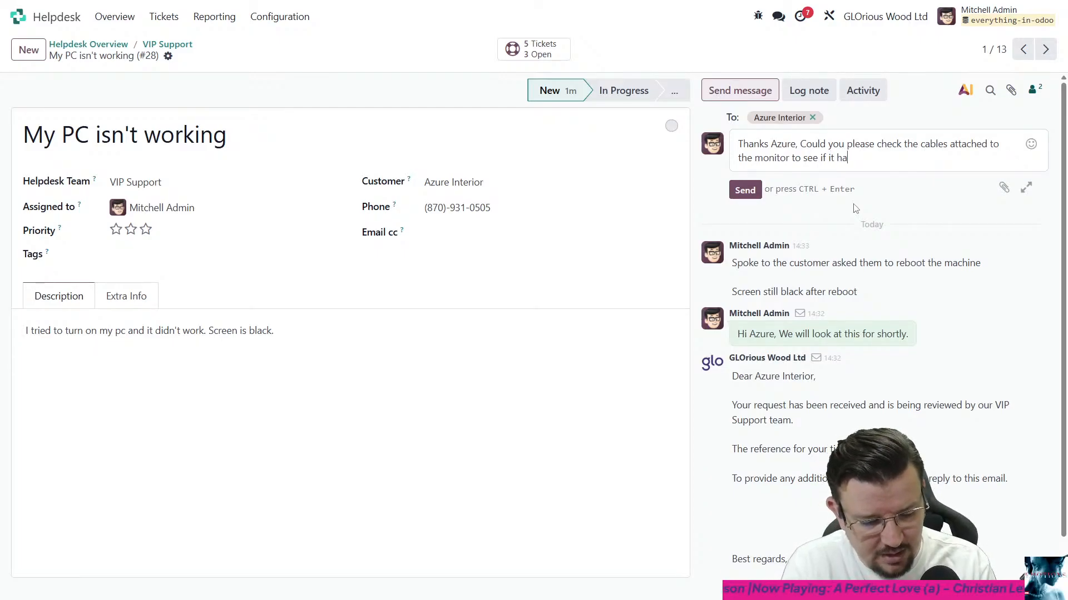
pyautogui.write('s come disconnected')
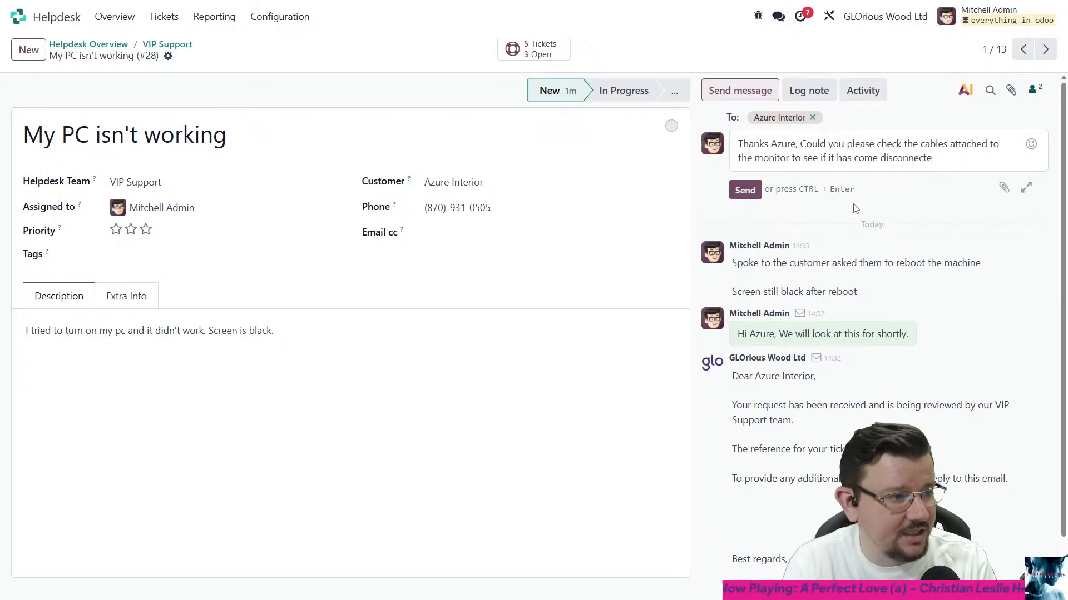
pyautogui.hotkey('ctrl', 'Return')
# - Log the internal note "Customer advised cable was detached. After reattaching the cable, the monitor came alive and the PC appears to be working correctly."
pyautogui.click(813, 90)
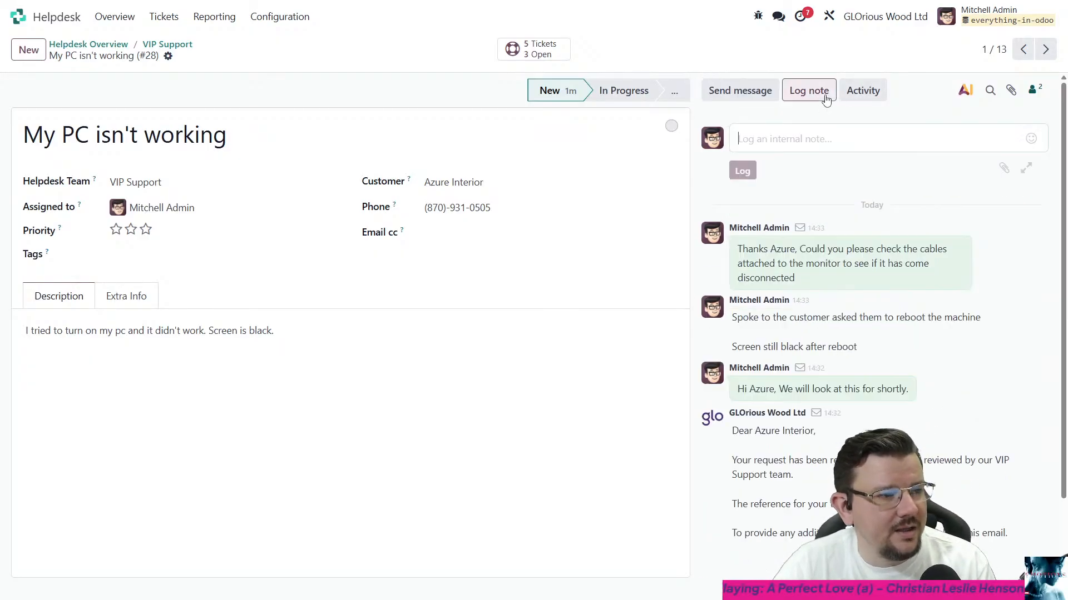
pyautogui.write('Customer advi')
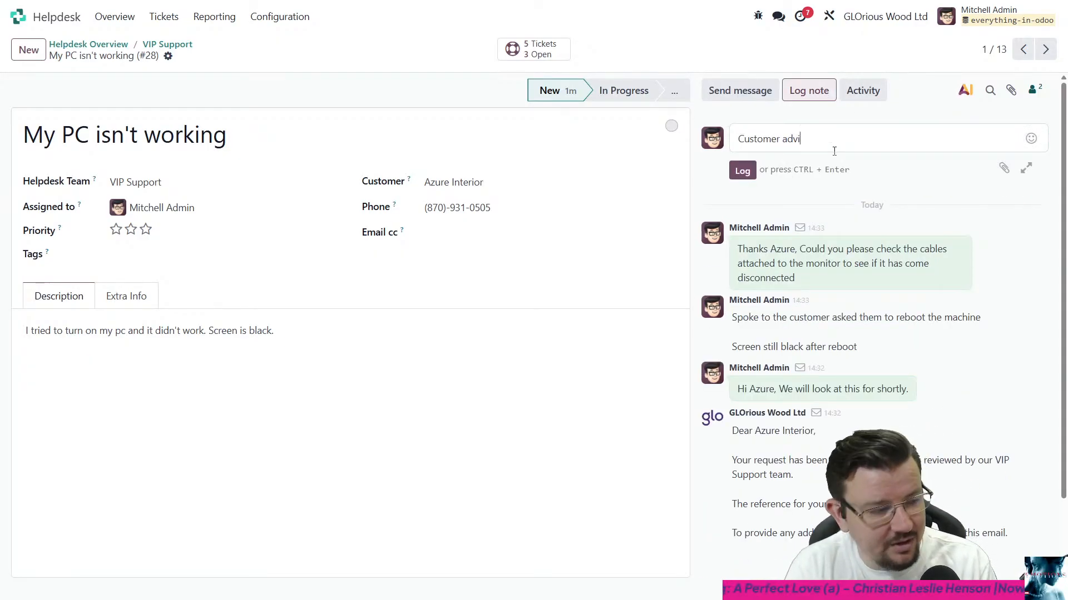
pyautogui.write('sed cabl')
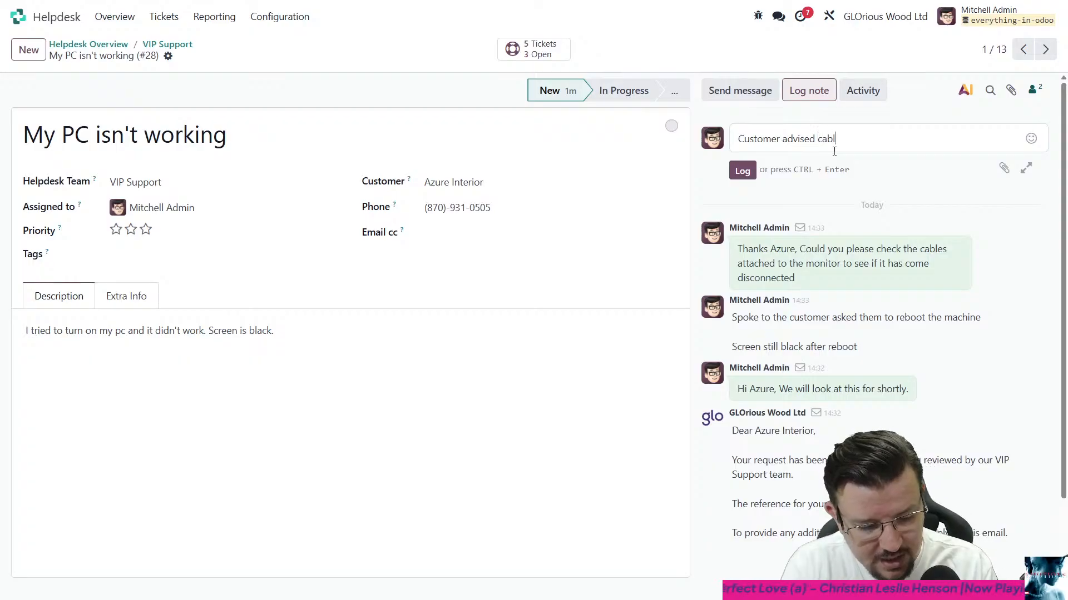
pyautogui.write('e was detached')
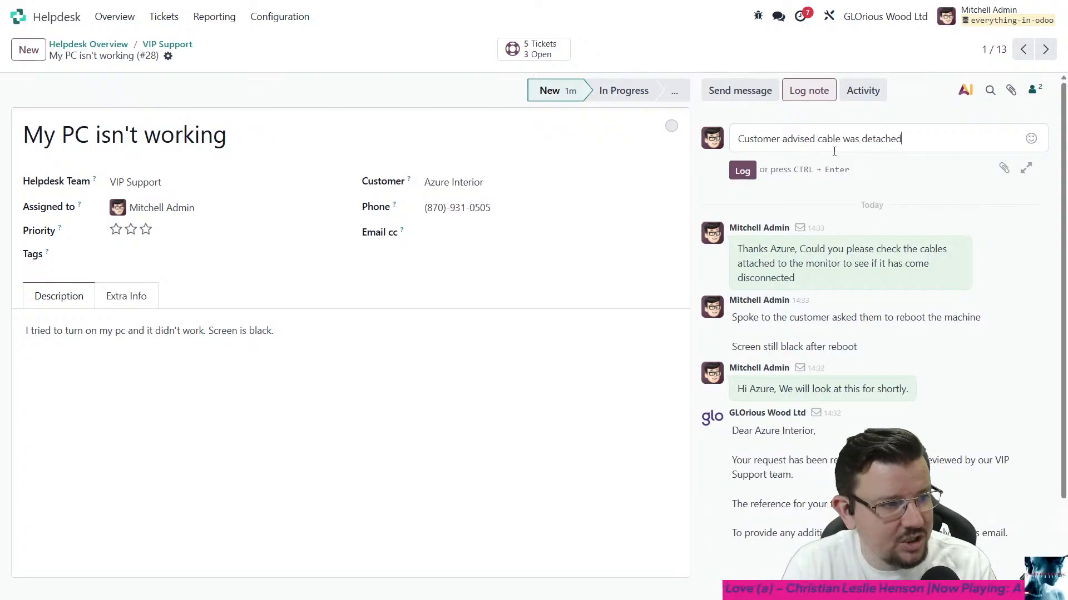
pyautogui.write('. Afte')
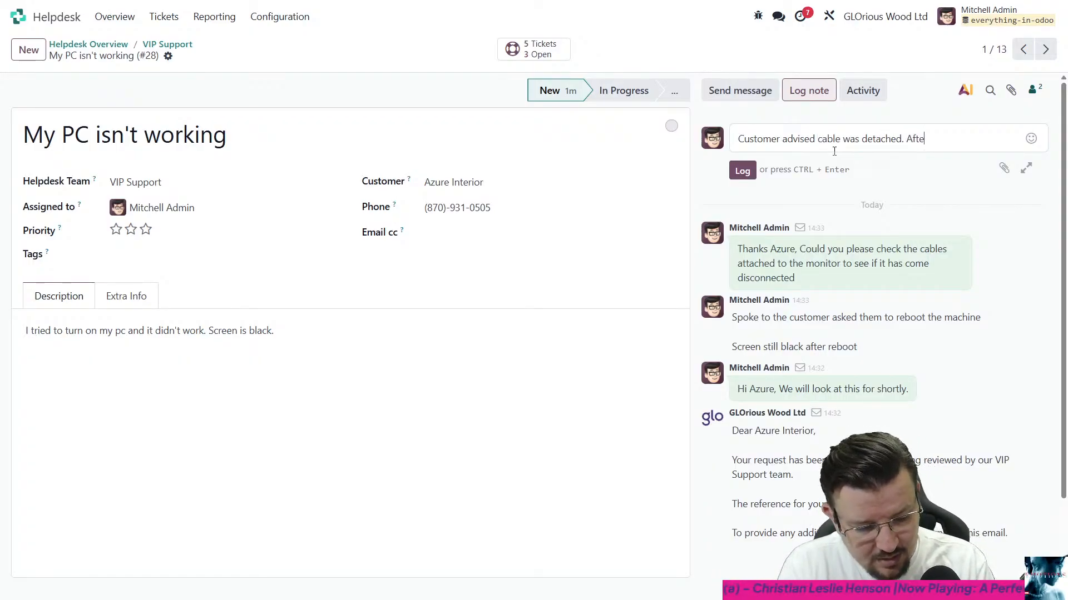
pyautogui.write('r reattachign teh acable,')
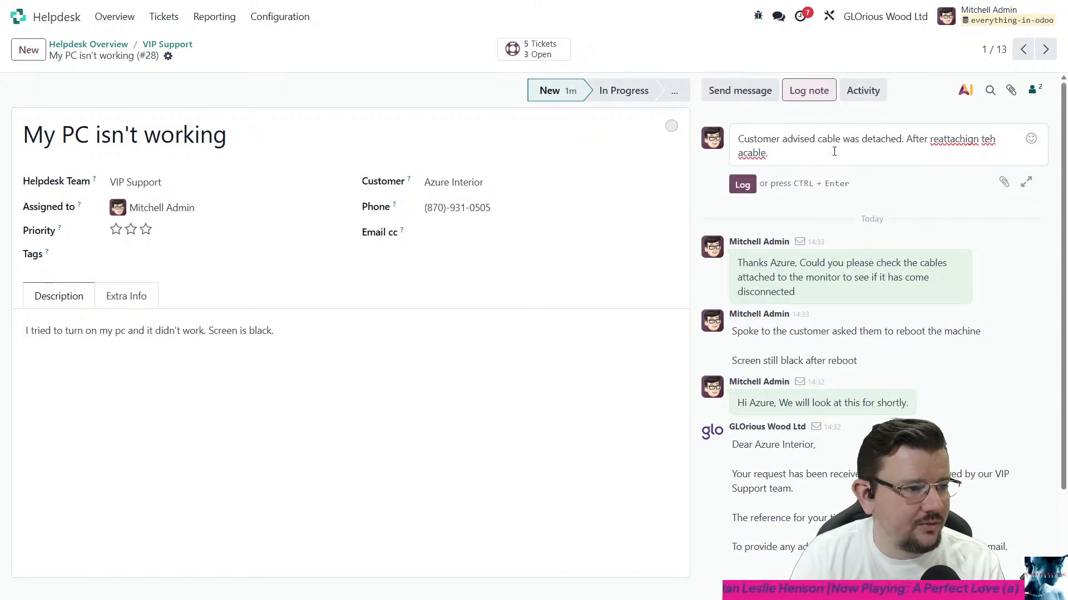
pyautogui.press('BackSpace')
pyautogui.press('BackSpace')
pyautogui.write('ng')
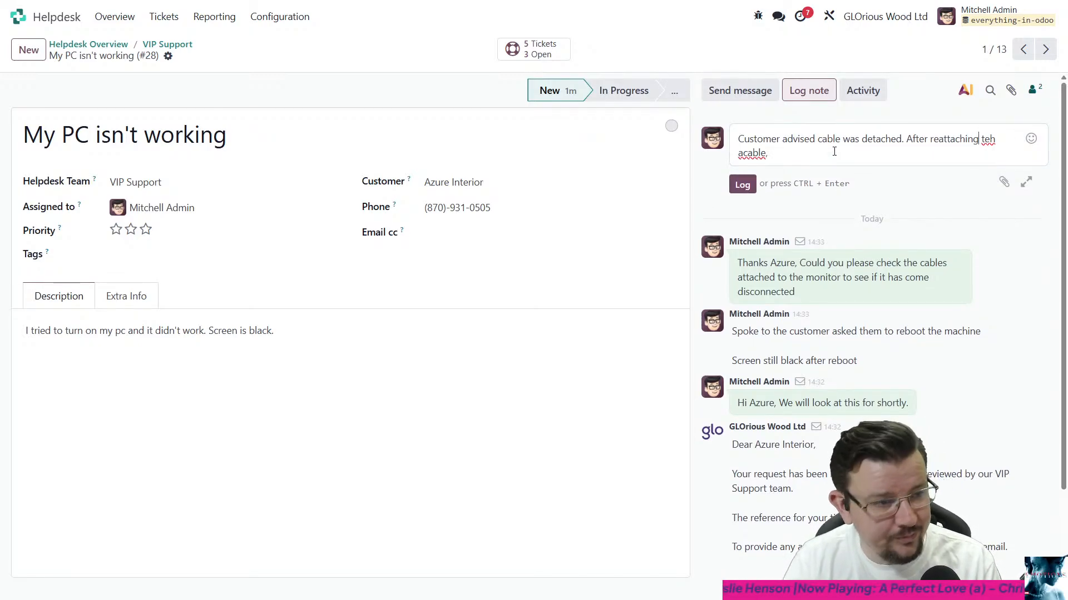
pyautogui.press('Delete')
pyautogui.press('Delete')
pyautogui.press('Delete')
pyautogui.write('the')
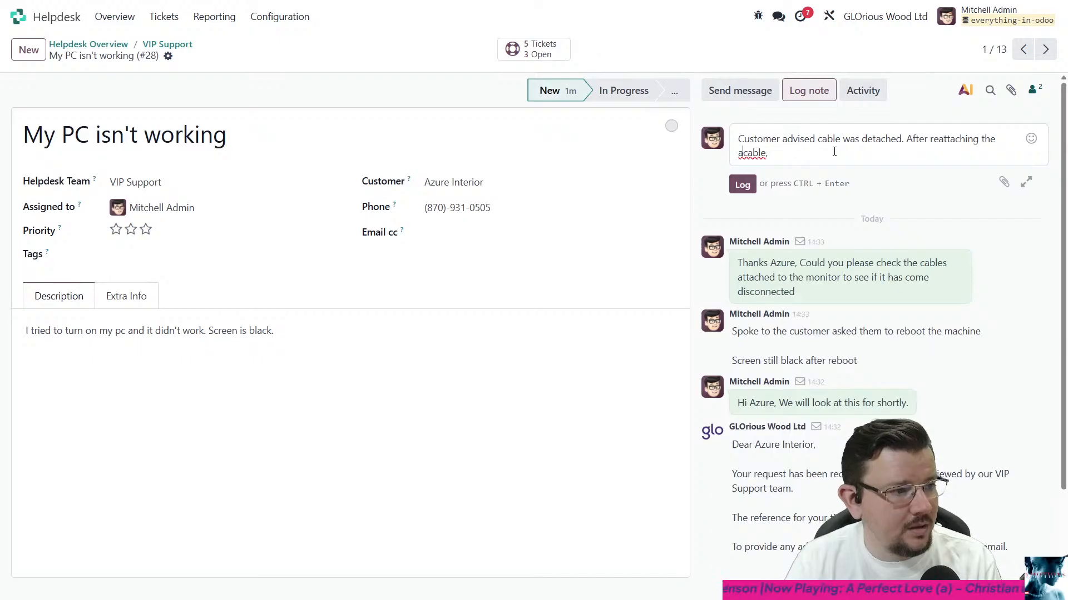
pyautogui.press('Delete')
pyautogui.press('End')
pyautogui.write('the ')
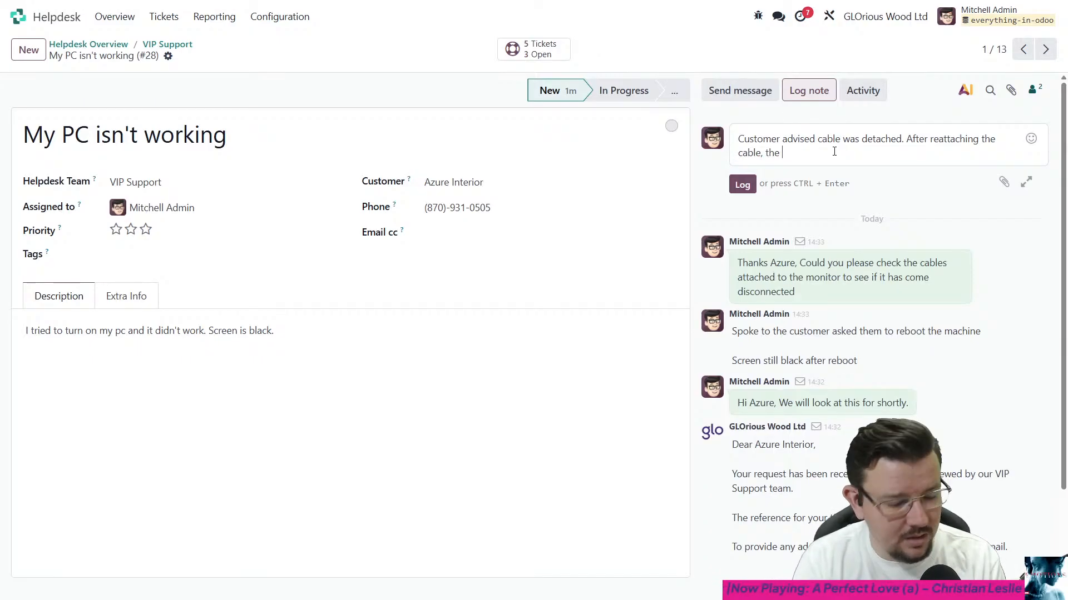
pyautogui.write('monitor ')
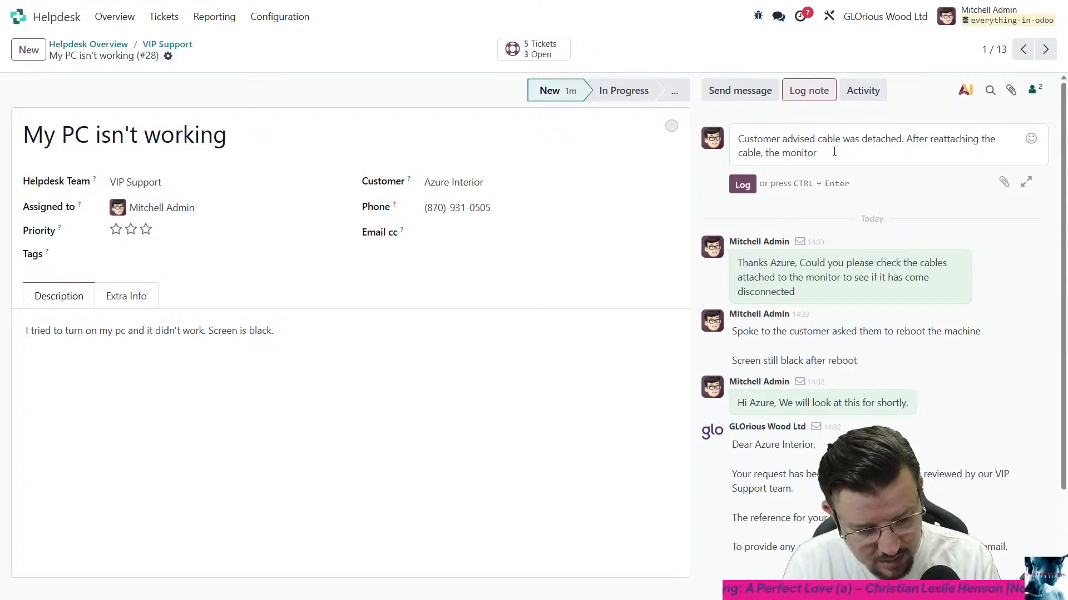
pyautogui.write('came alive')
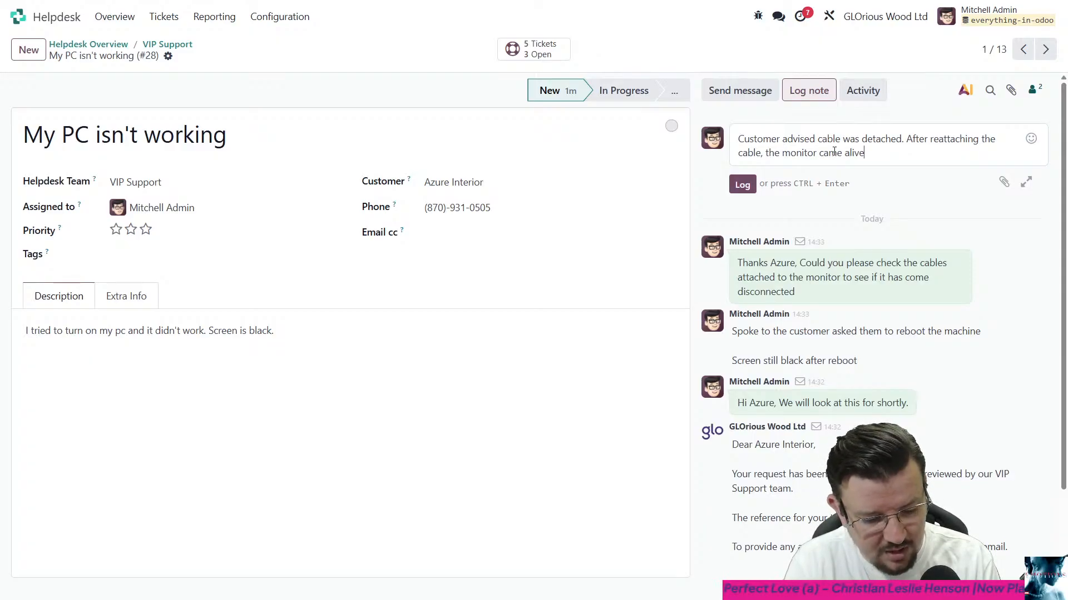
pyautogui.write(' and the PC')
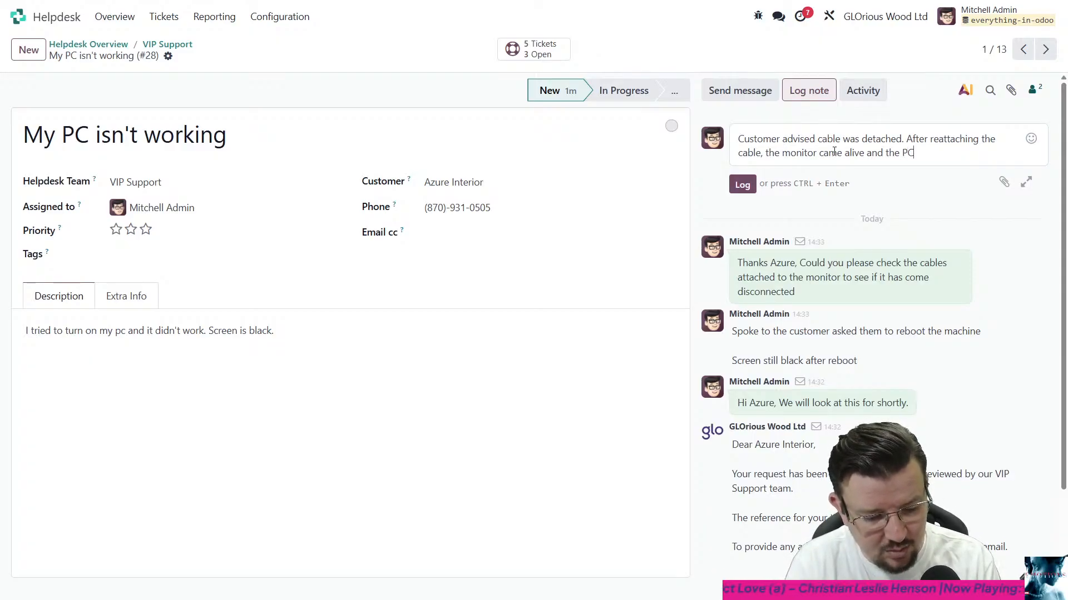
pyautogui.write(' appears to be')
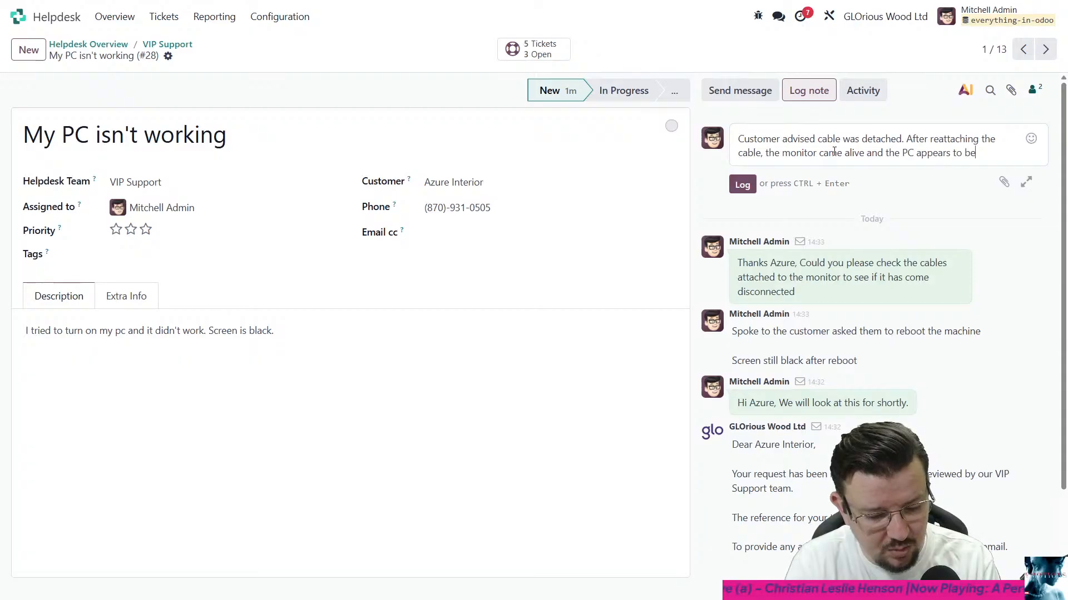
pyautogui.write(' workgin correctly.')
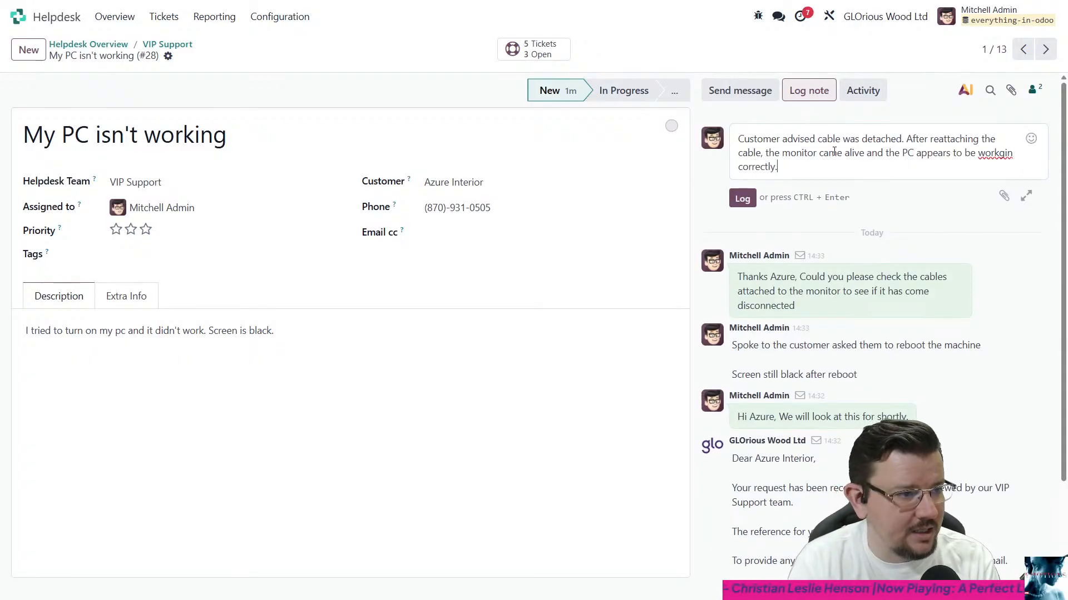
pyautogui.press('Left')
pyautogui.press('BackSpace')
pyautogui.press('Right')
pyautogui.press('Right')
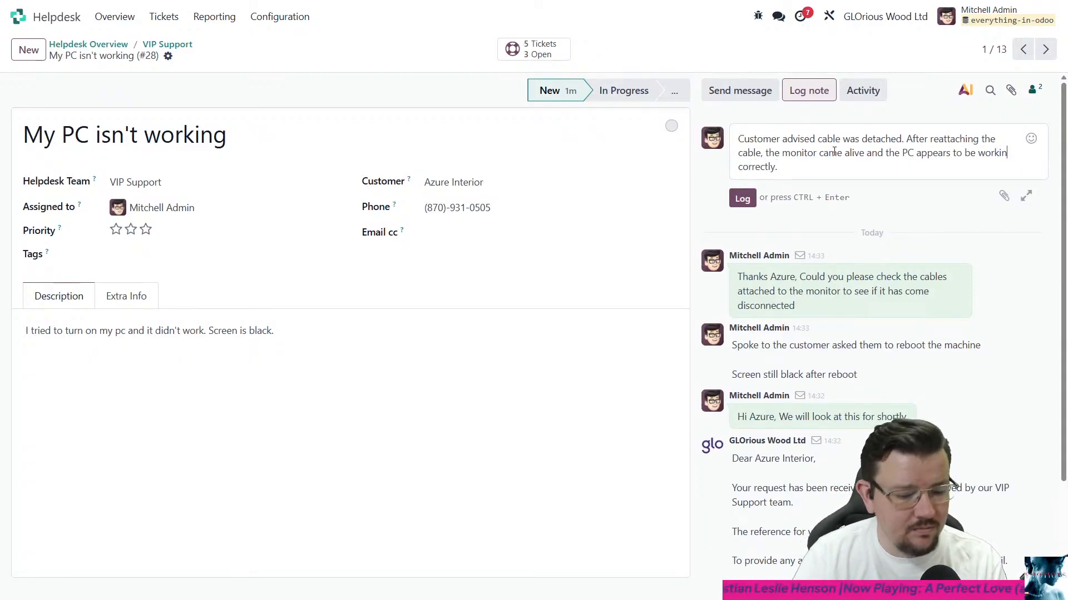
pyautogui.write('g')
pyautogui.hotkey('ctrl', 'Return')
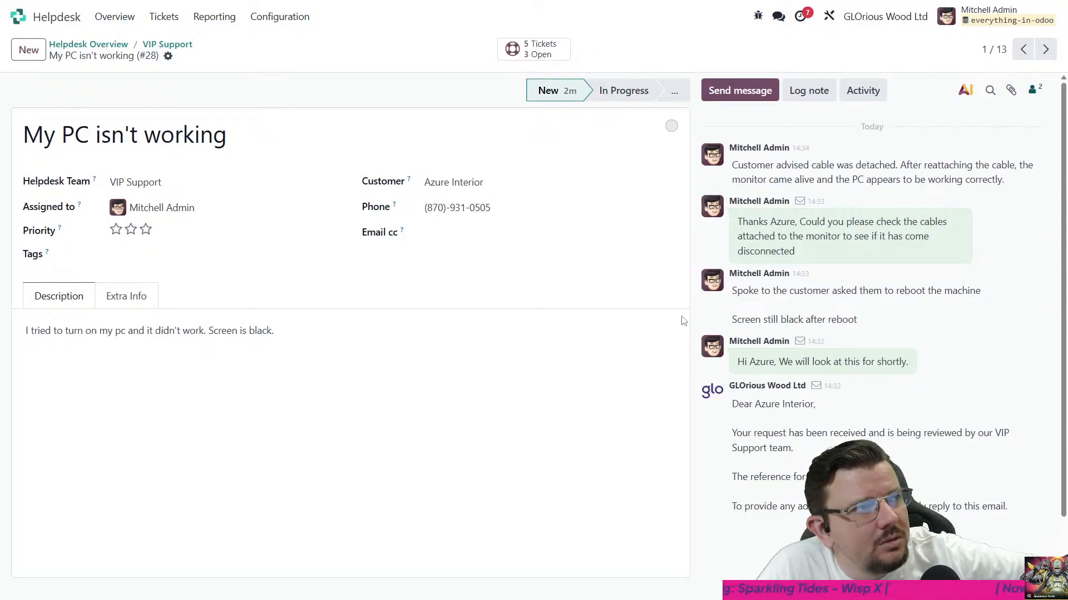
# - Ask the ticket's AI assistant to "Summarise this ticket and provide a one line summary of how the issue was ultimately fixed"
pyautogui.click(965, 90)
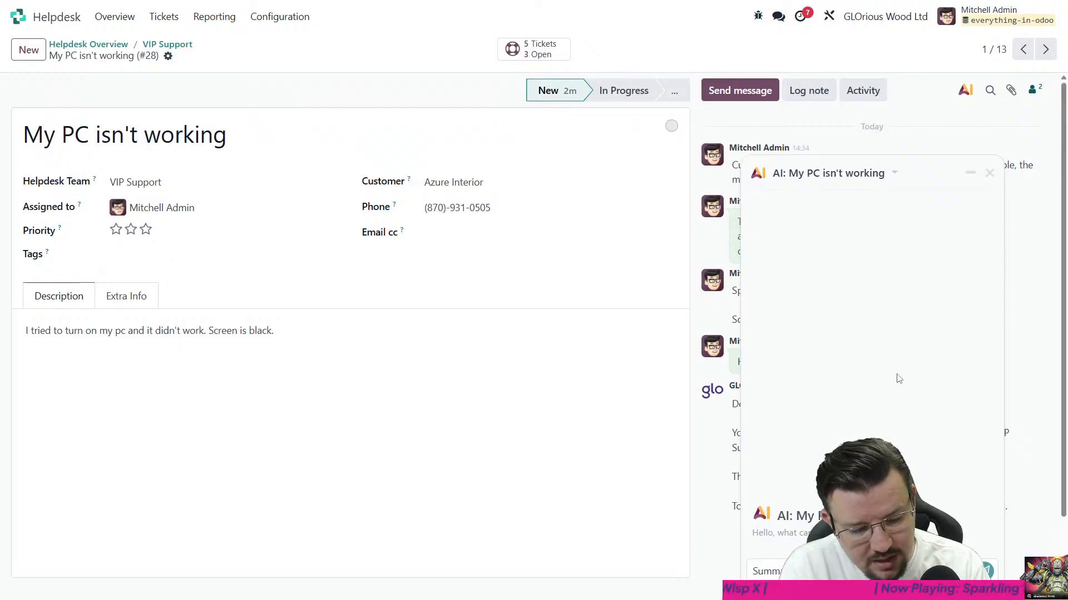
pyautogui.write('summar')
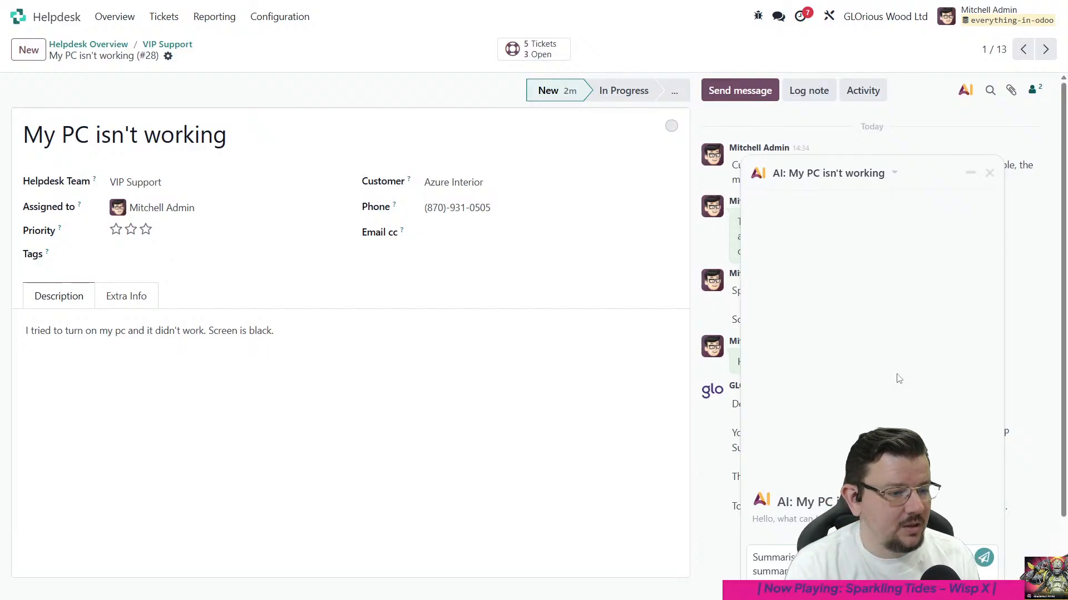
pyautogui.press('Return')
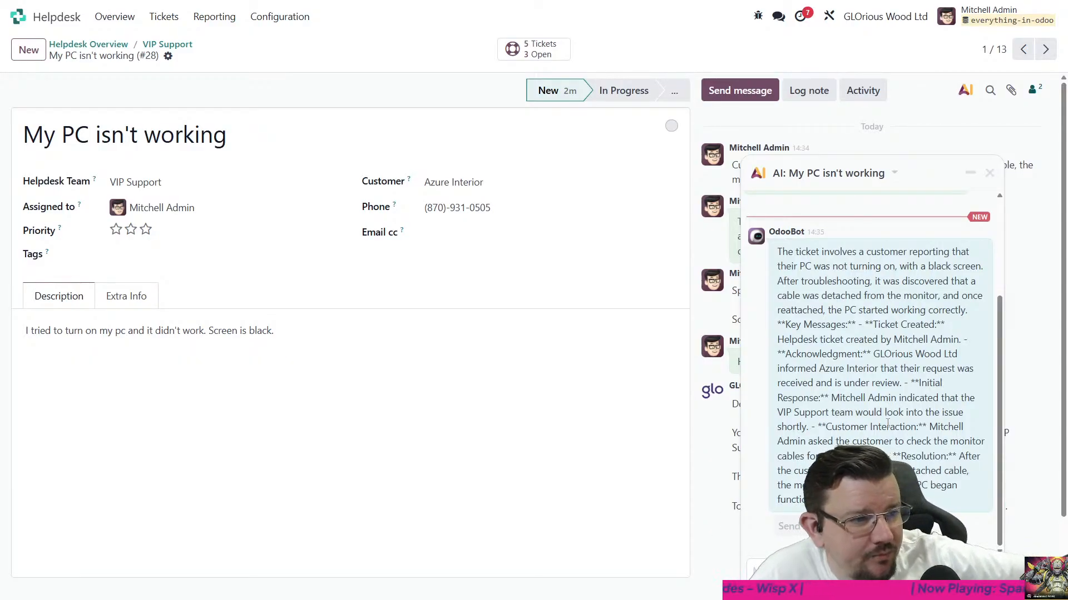
# - Review the AI assistant's ticket summary and insert it as a draft internal note on the ticket
pyautogui.scroll(3, 868, 378)
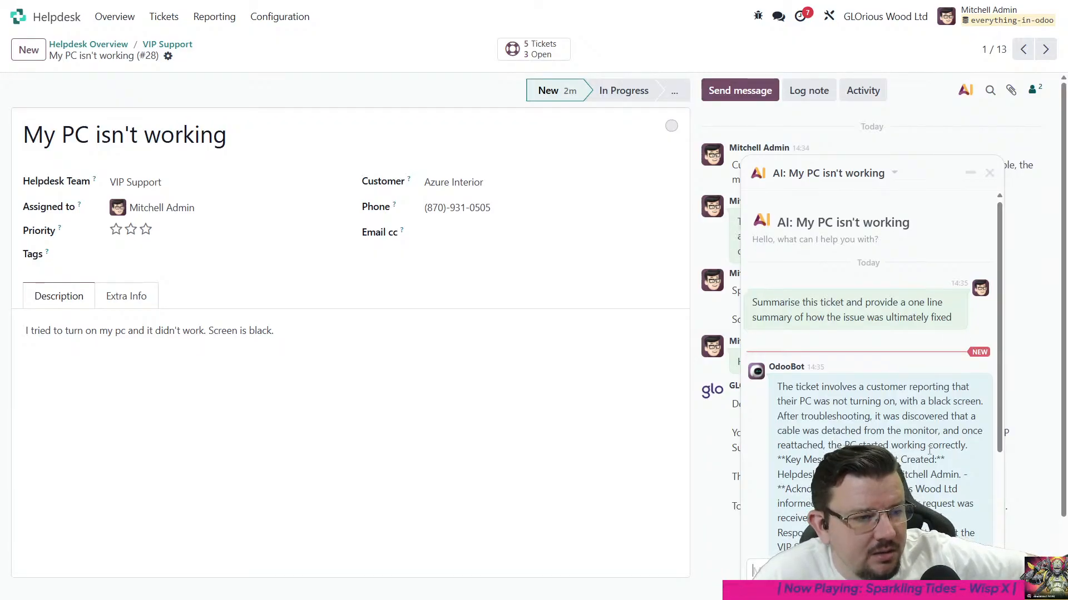
pyautogui.scroll(-3, 929, 451)
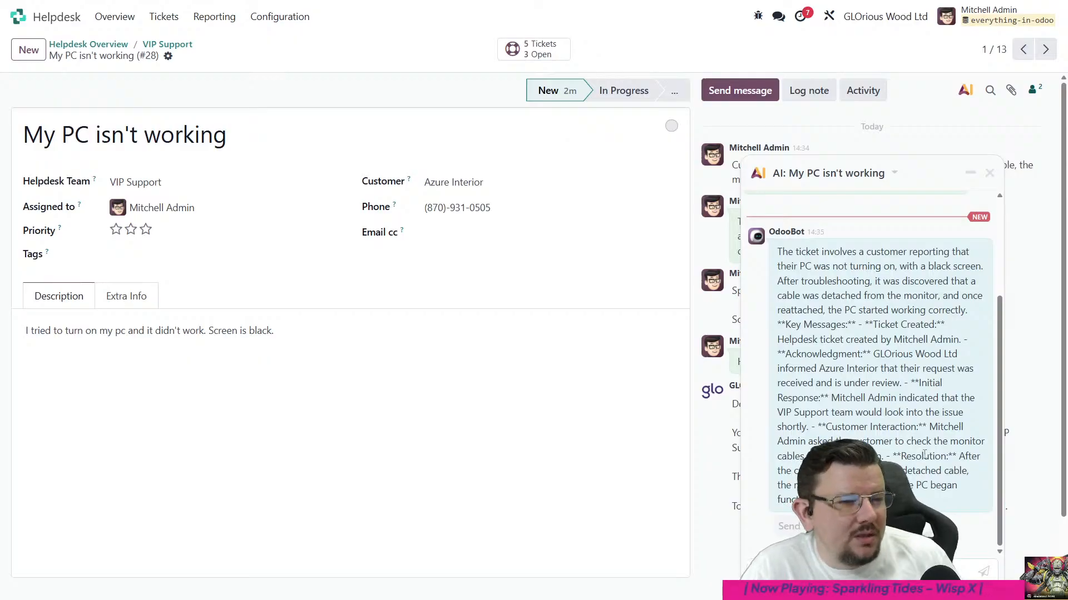
pyautogui.scroll(3, 928, 449)
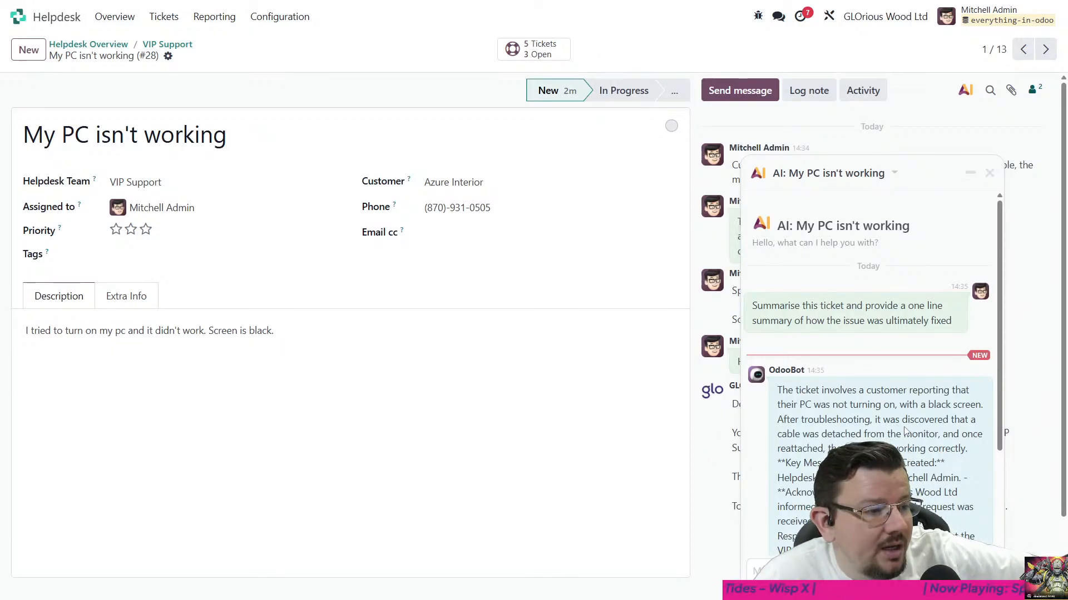
pyautogui.scroll(-3, 905, 431)
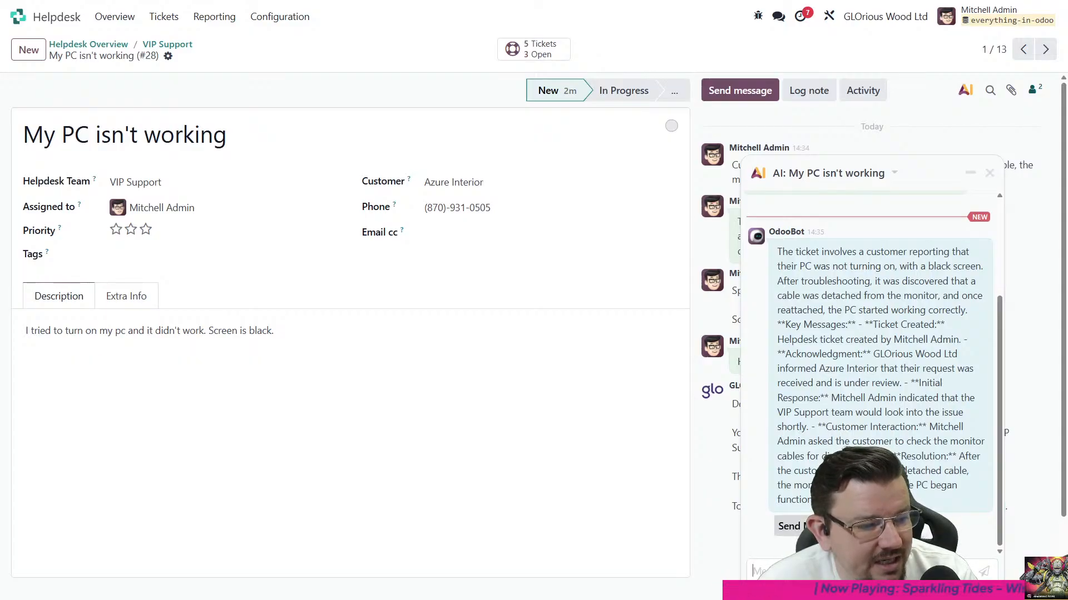
pyautogui.click(872, 527)
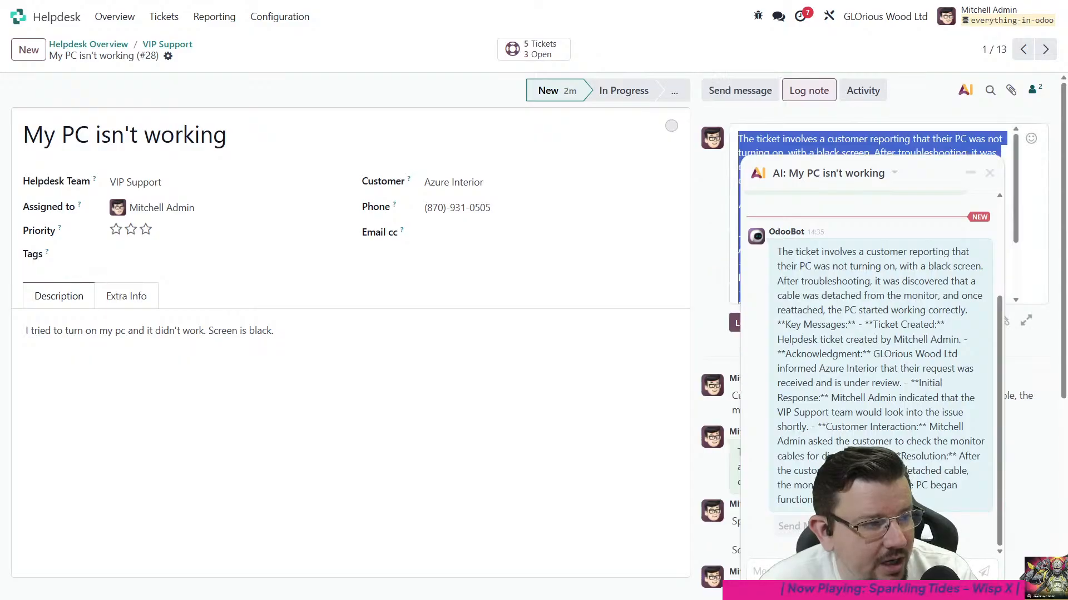
# - Close the AI chat, trim the draft note to its opening summary paragraph by deleting the Key Messages section, and log it
pyautogui.click(710, 287)
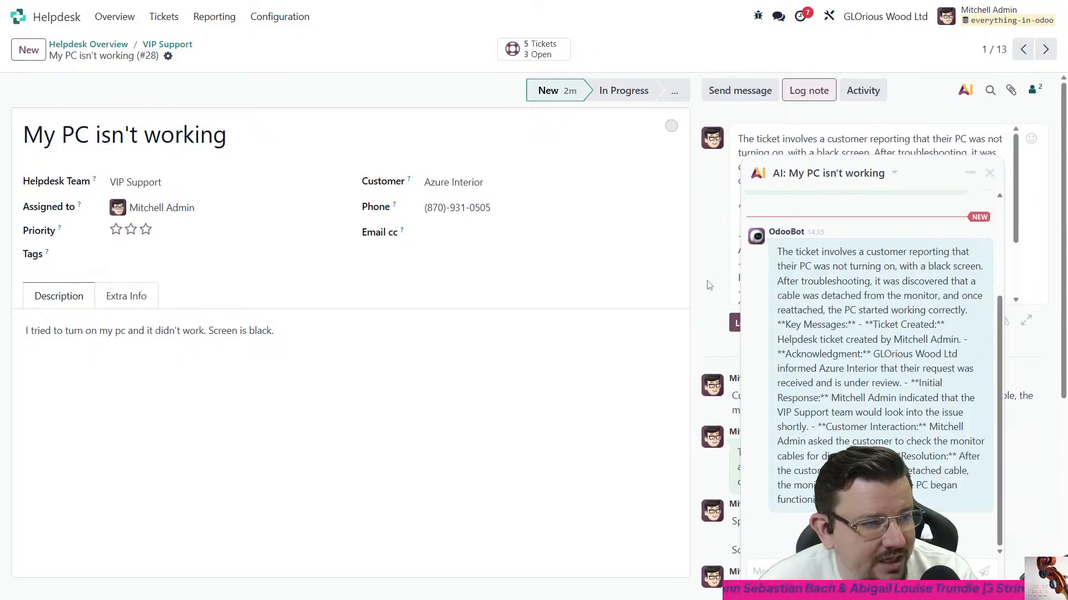
pyautogui.click(989, 173)
pyautogui.scroll(-3, 839, 213)
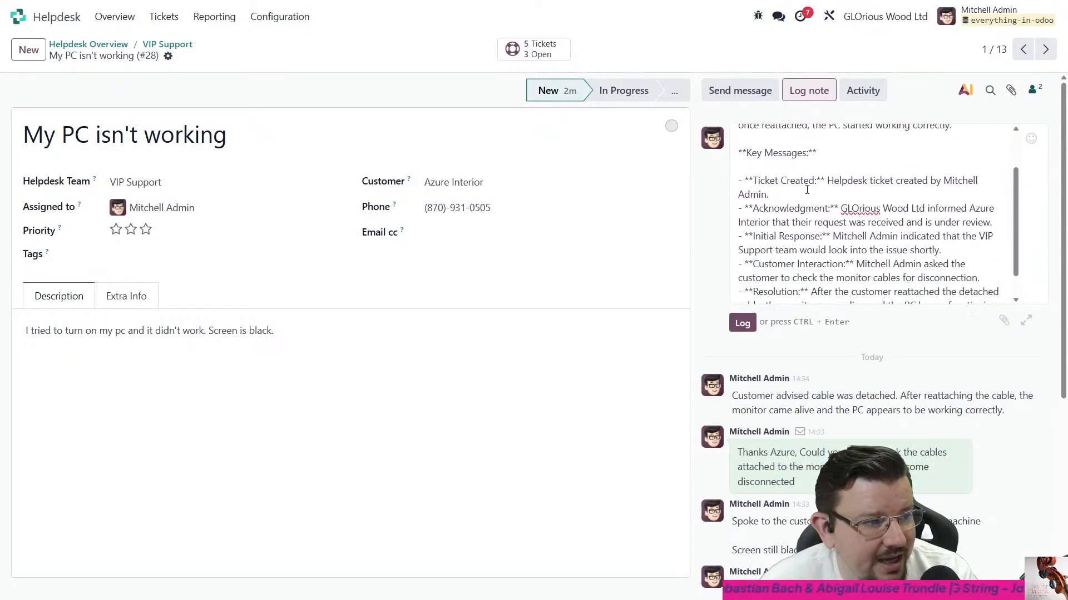
pyautogui.scroll(-2, 838, 213)
pyautogui.scroll(3, 828, 239)
pyautogui.scroll(-3, 814, 288)
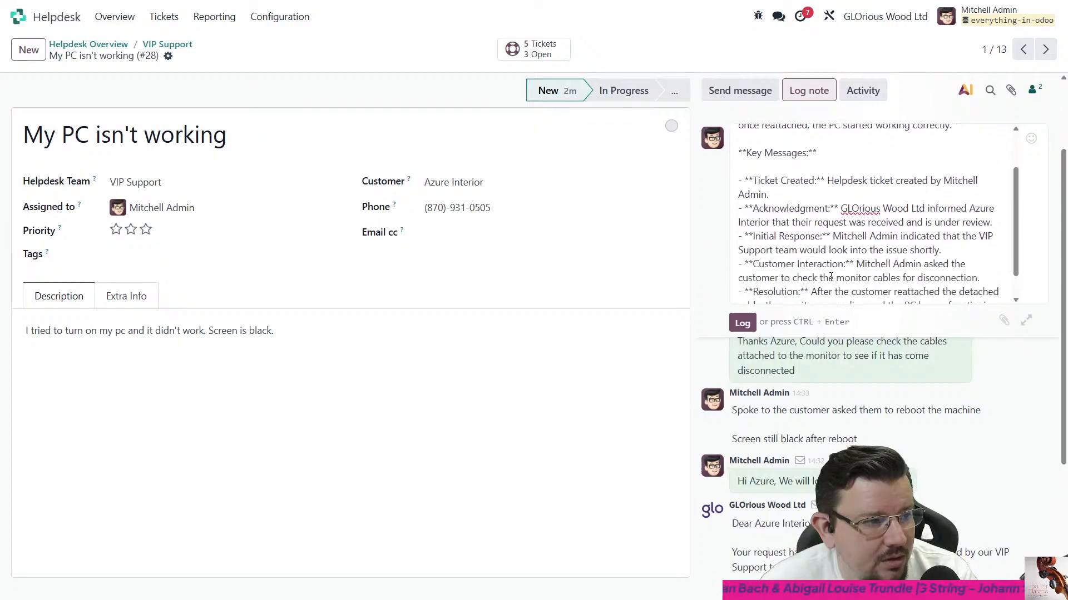
pyautogui.click(796, 258)
pyautogui.click(795, 259)
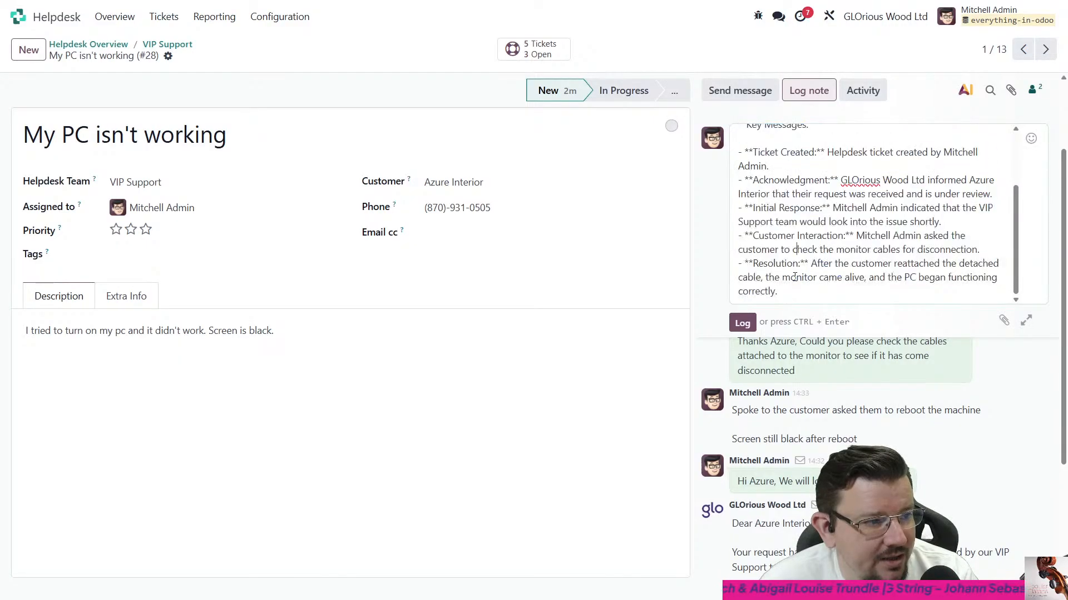
pyautogui.moveTo(793, 292); pyautogui.dragTo(737, 196)
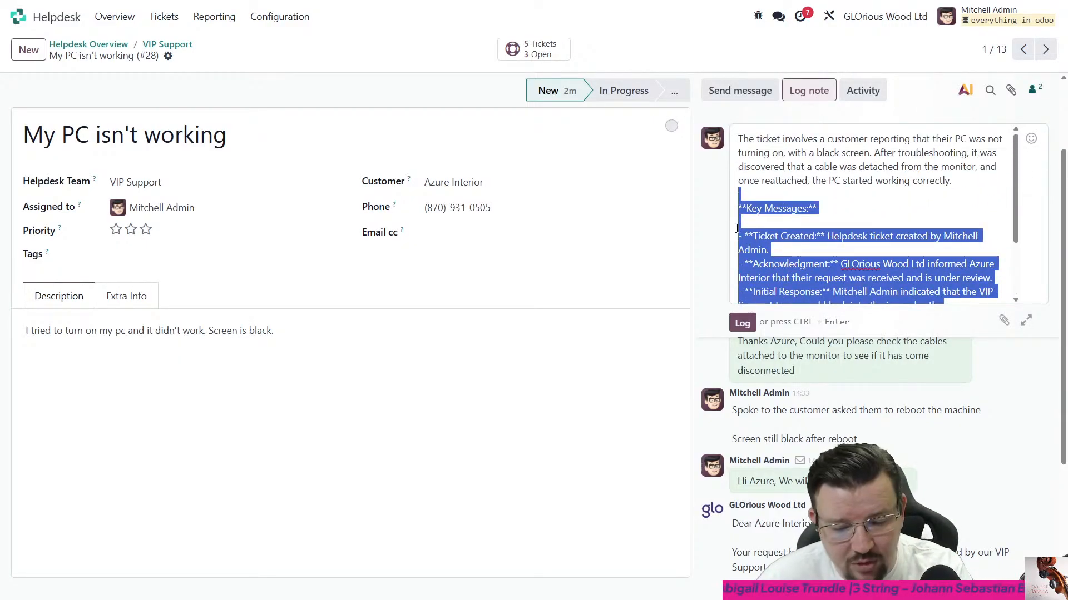
pyautogui.press('BackSpace')
pyautogui.click(742, 212)
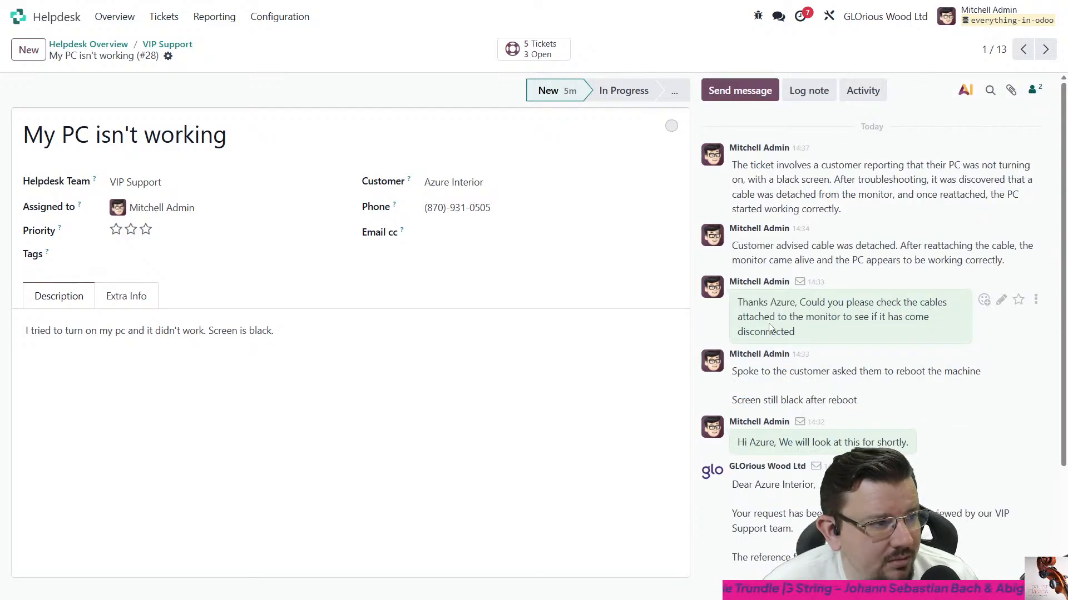
pyautogui.click(809, 90)
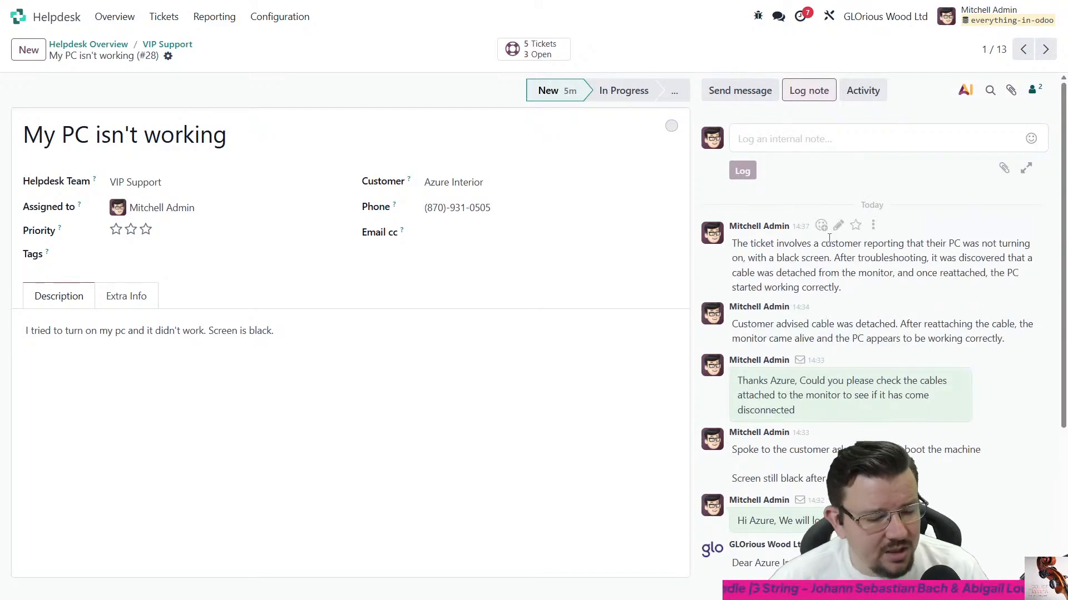
pyautogui.write('/ai')
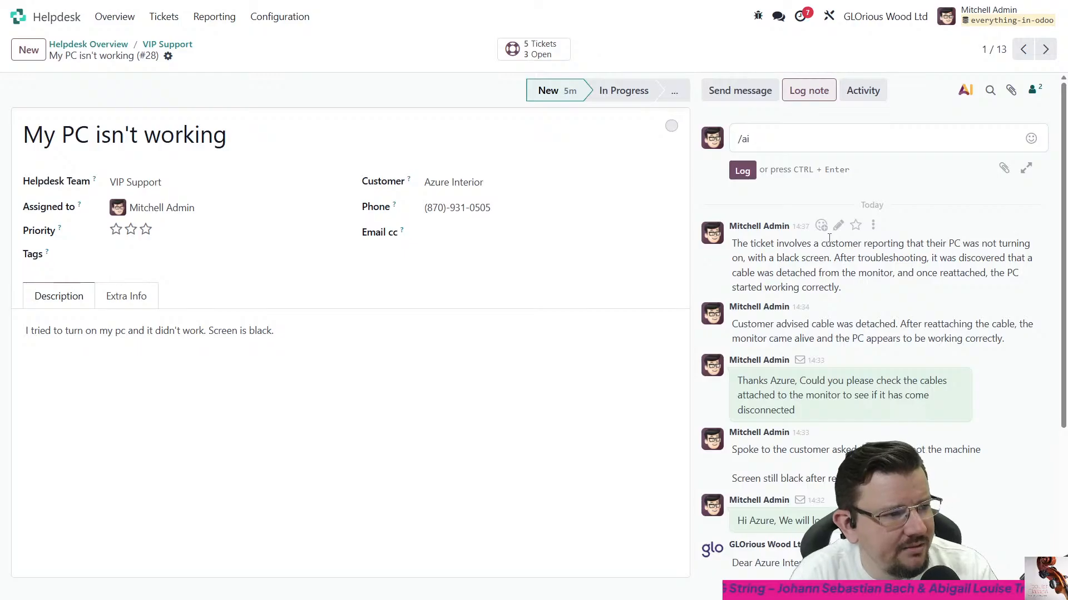
pyautogui.press('BackSpace')
pyautogui.press('BackSpace')
pyautogui.press('BackSpace')
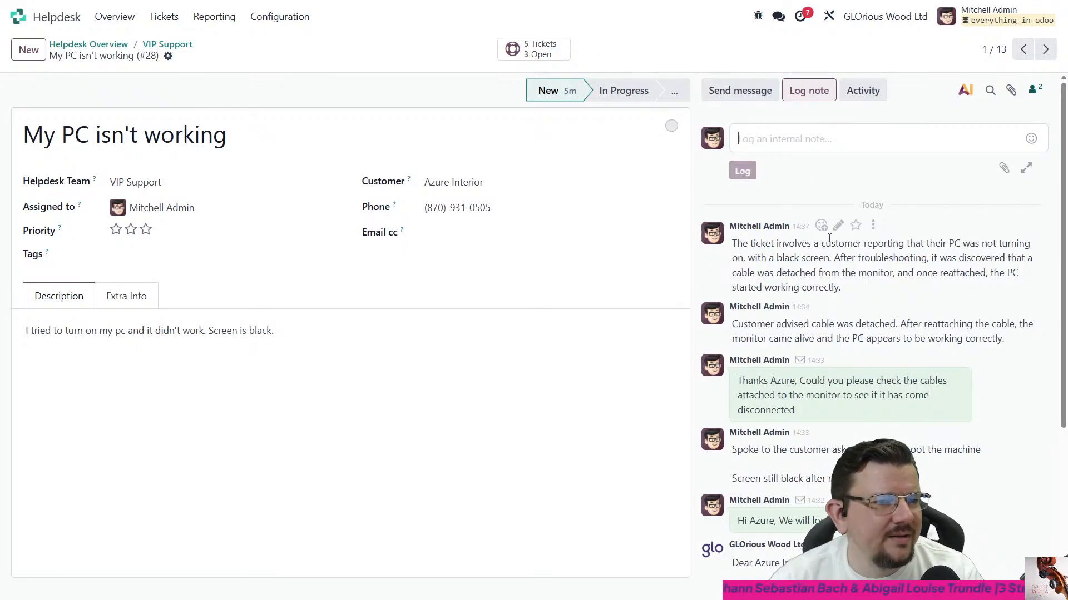
pyautogui.click(738, 99)
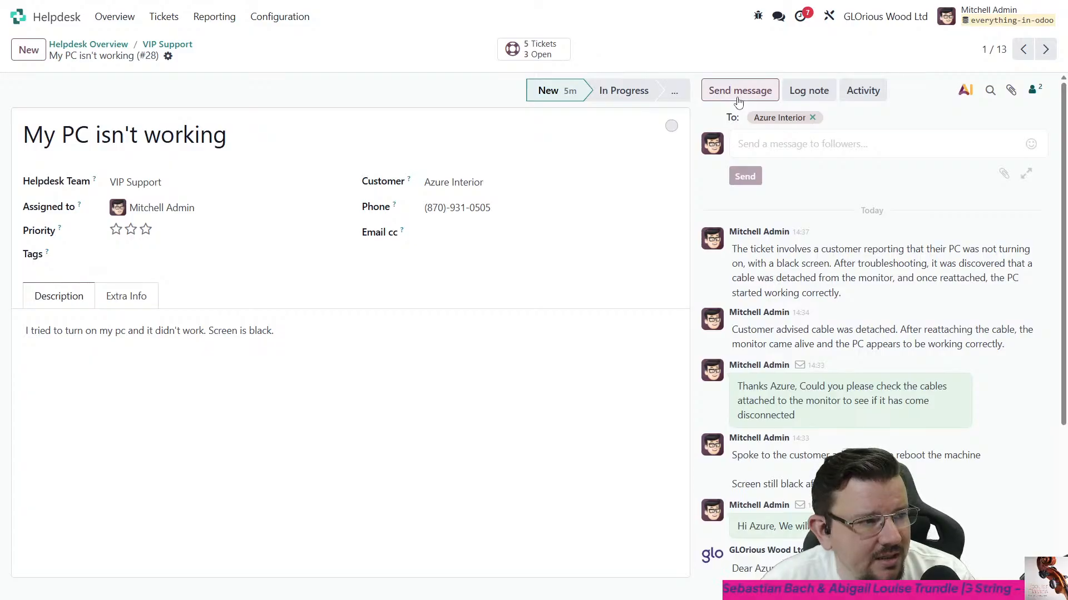
pyautogui.click(1026, 174)
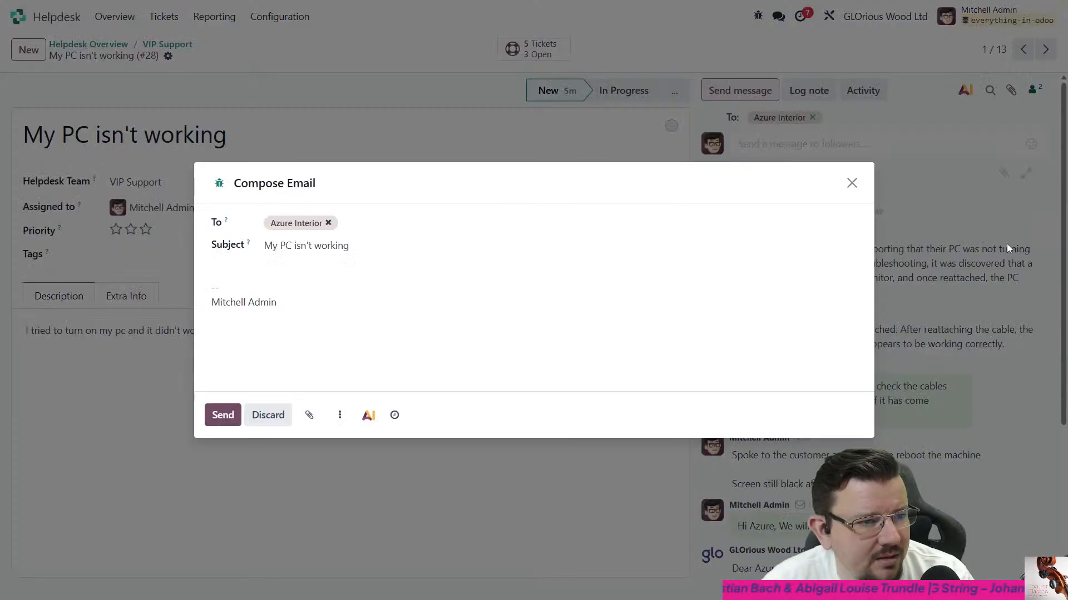
pyautogui.click(851, 183)
# - Examine the AI assistant's slash commands from the full log note composer, and close both without logging a note
pyautogui.click(822, 90)
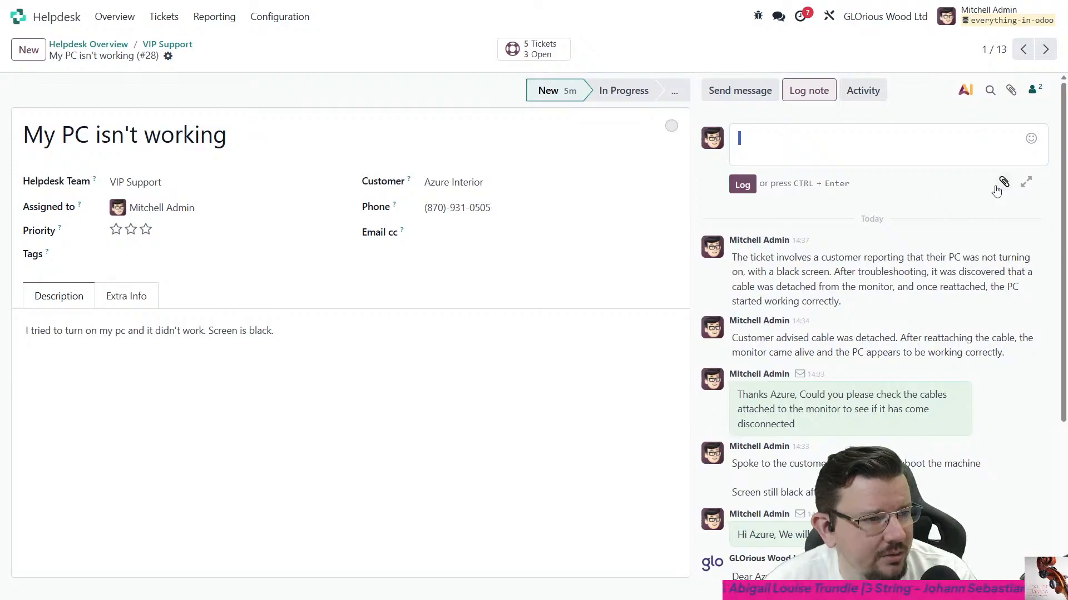
pyautogui.click(1025, 183)
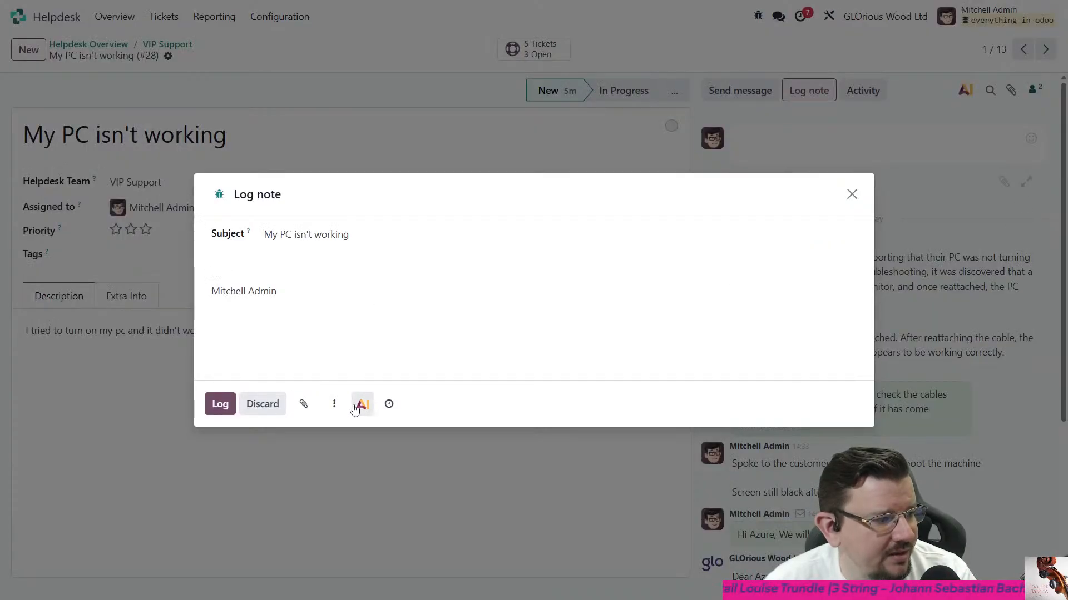
pyautogui.click(363, 404)
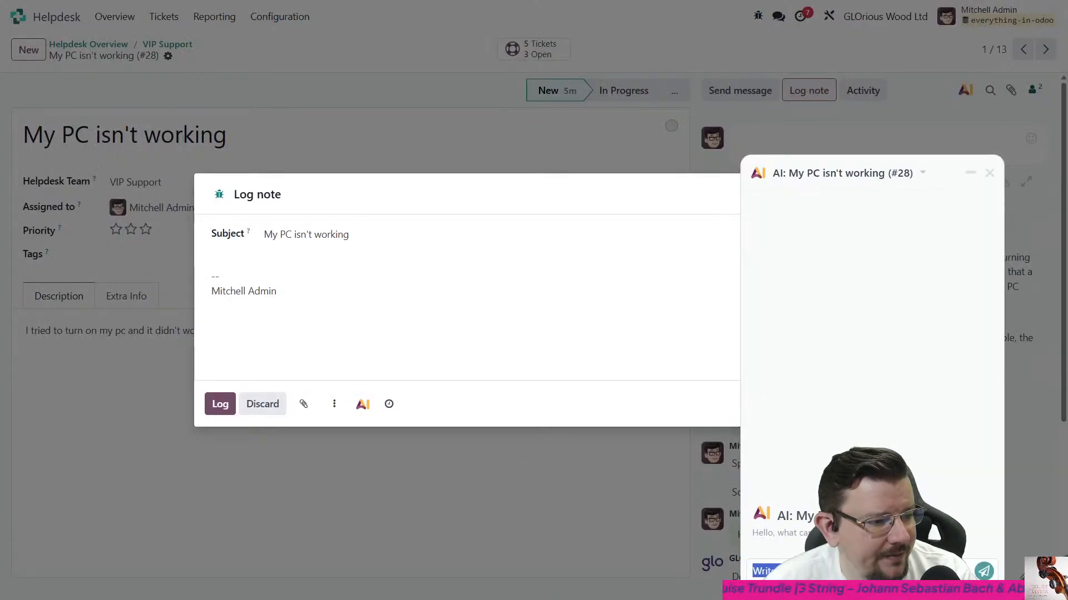
pyautogui.write('/')
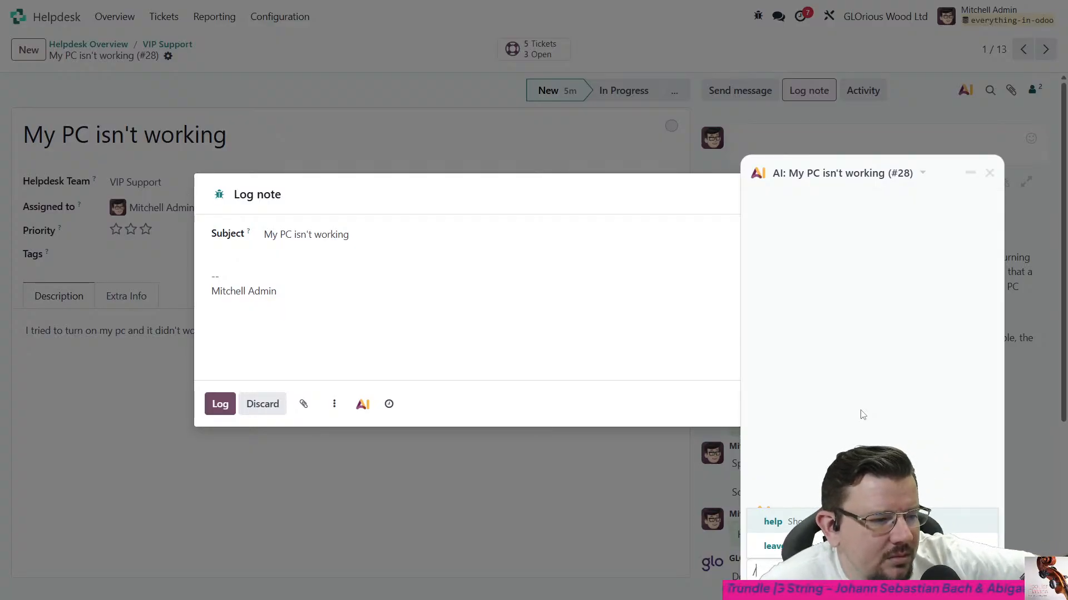
pyautogui.press('BackSpace')
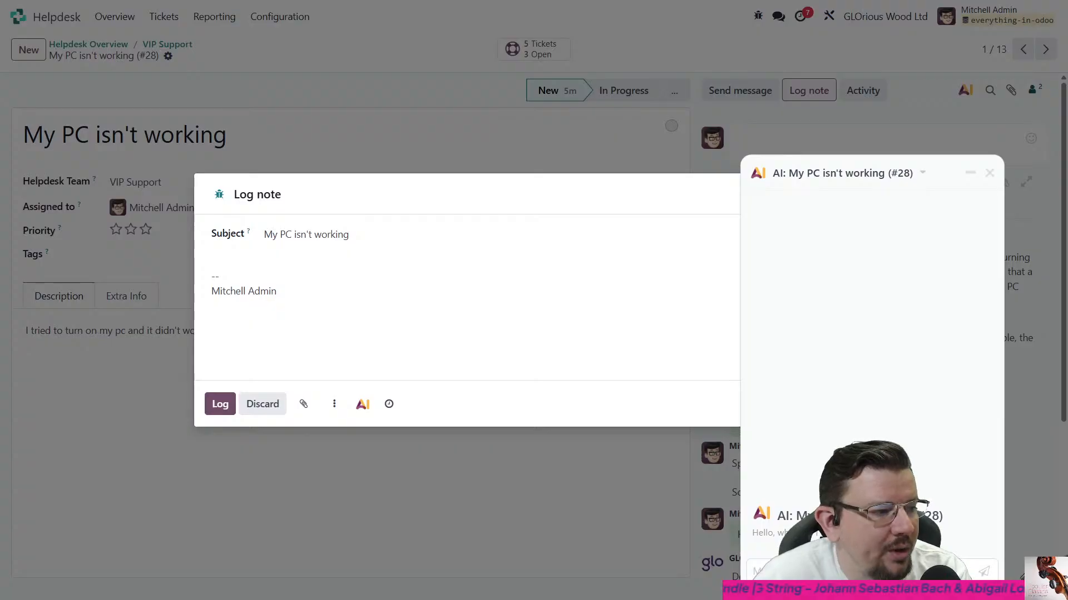
pyautogui.click(989, 173)
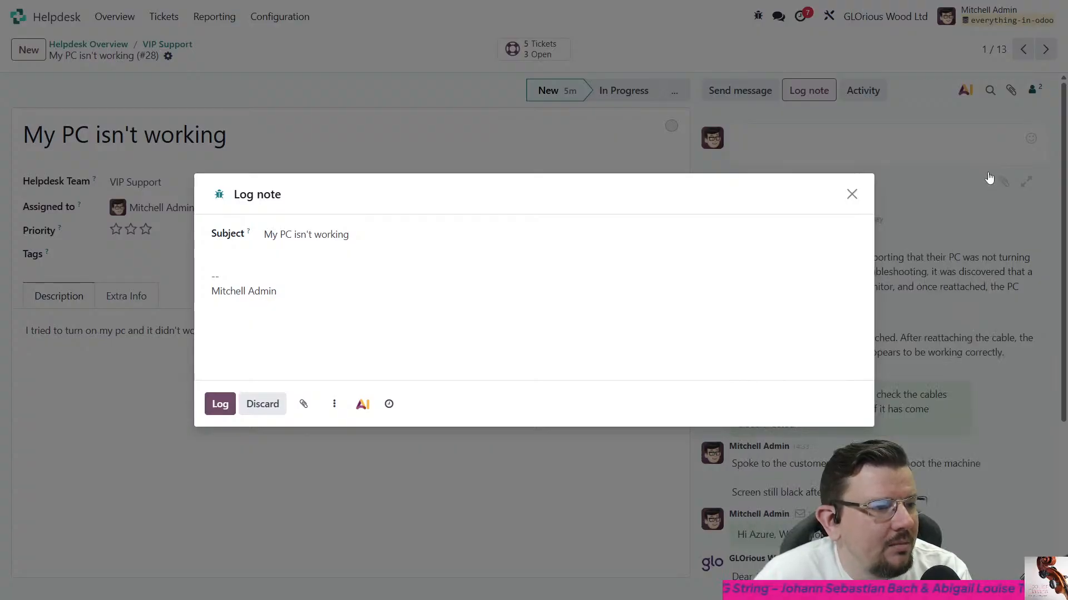
pyautogui.click(852, 195)
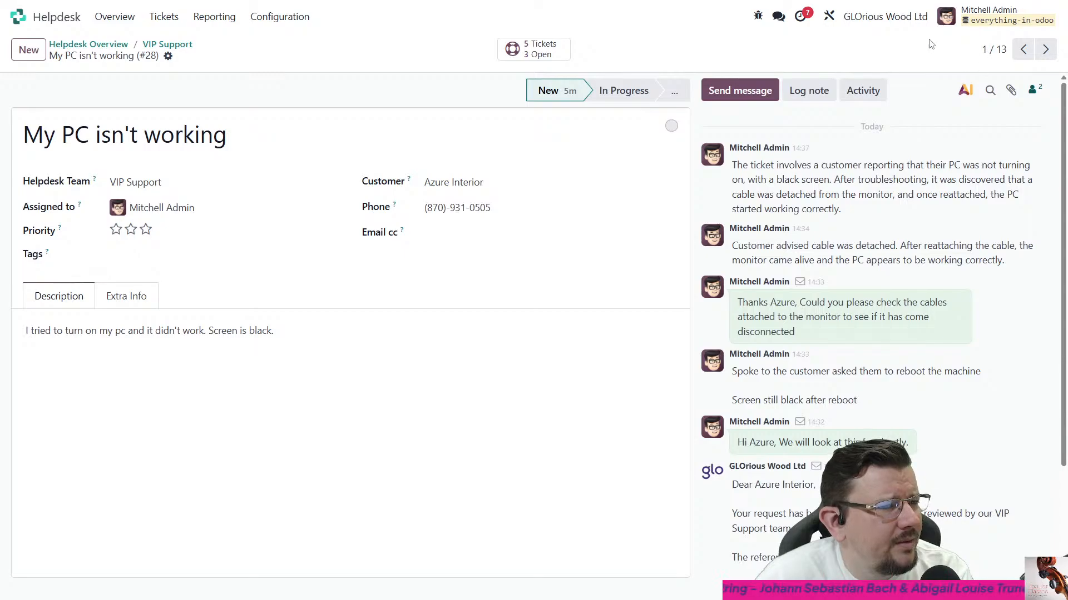
# - Open the ticket form in Studio and start adding an AI field below the description text, with field type Multiline Text
pyautogui.click(811, 16)
pyautogui.click(829, 18)
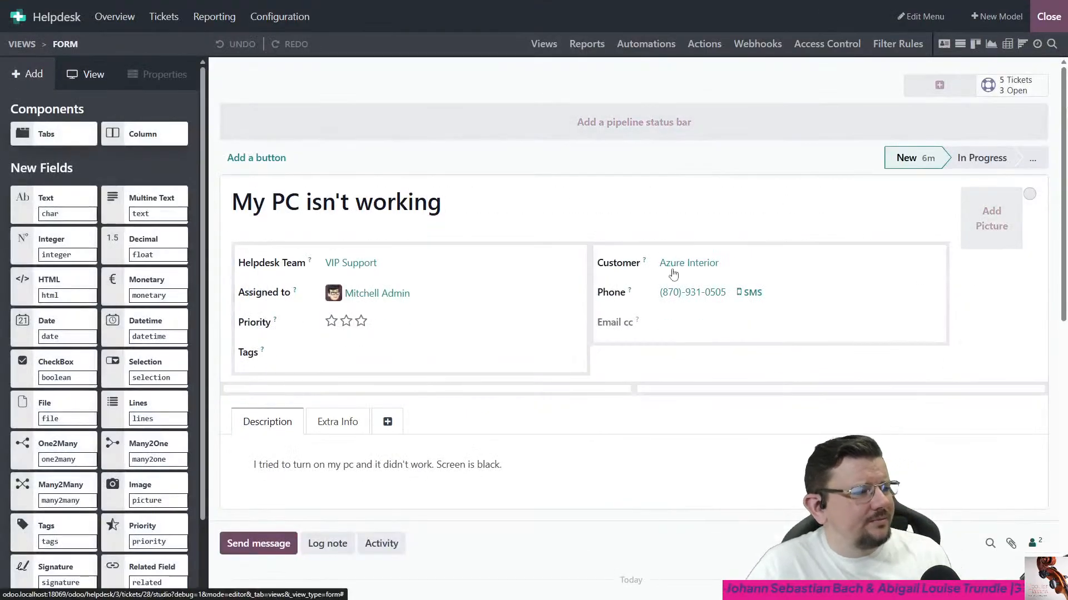
pyautogui.scroll(-2, 102, 314)
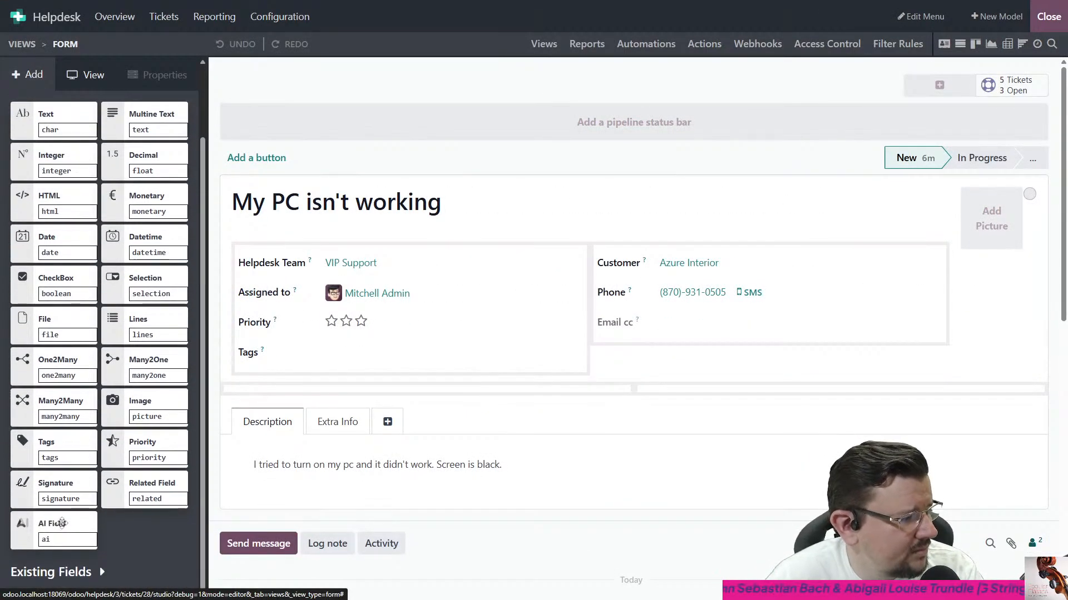
pyautogui.moveTo(45, 531); pyautogui.dragTo(280, 508)
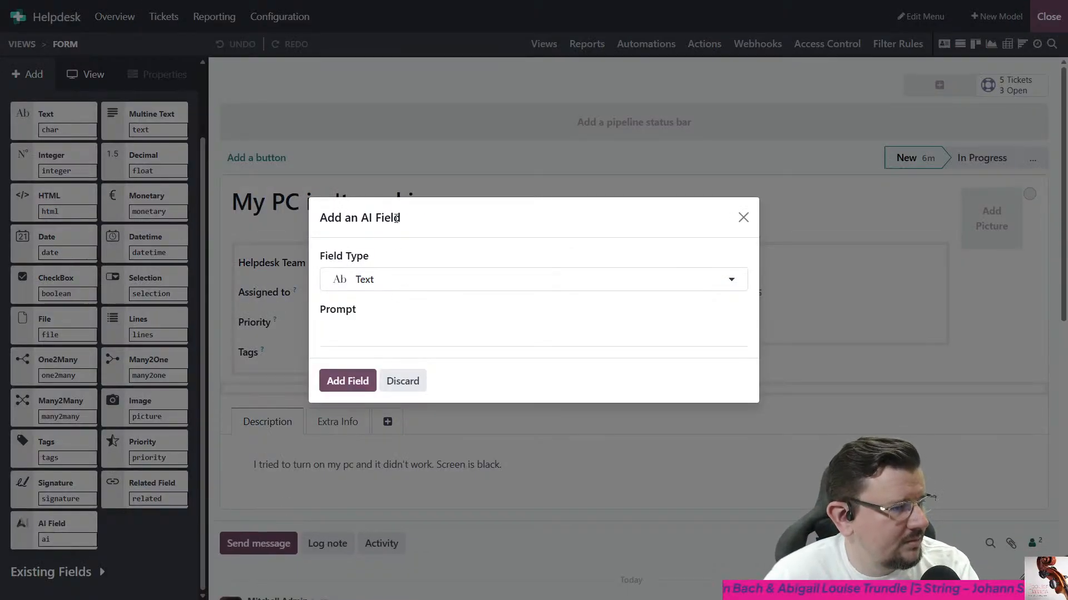
pyautogui.click(389, 281)
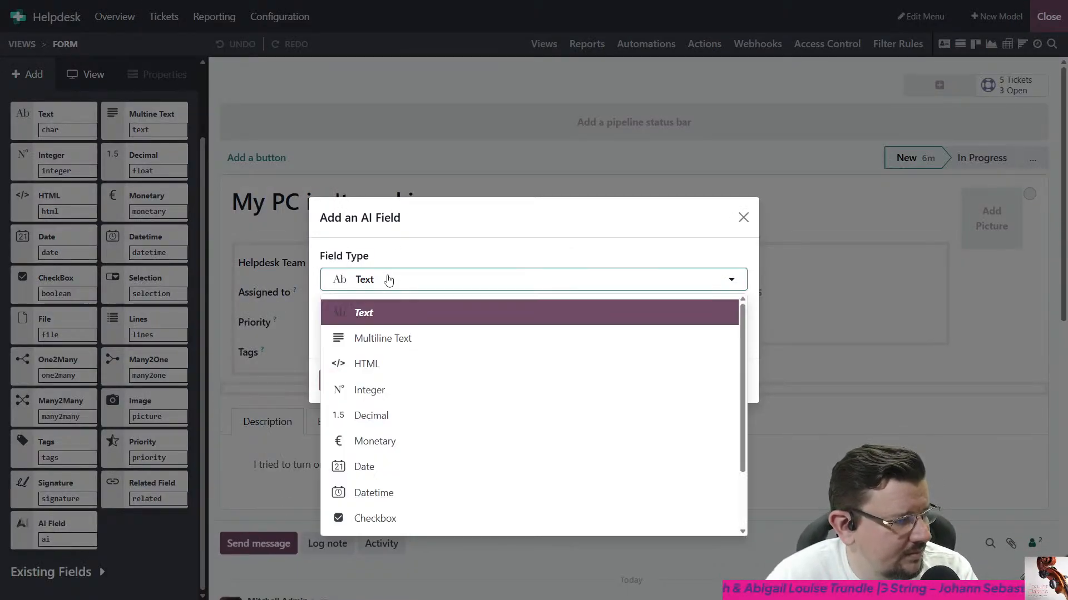
pyautogui.click(391, 340)
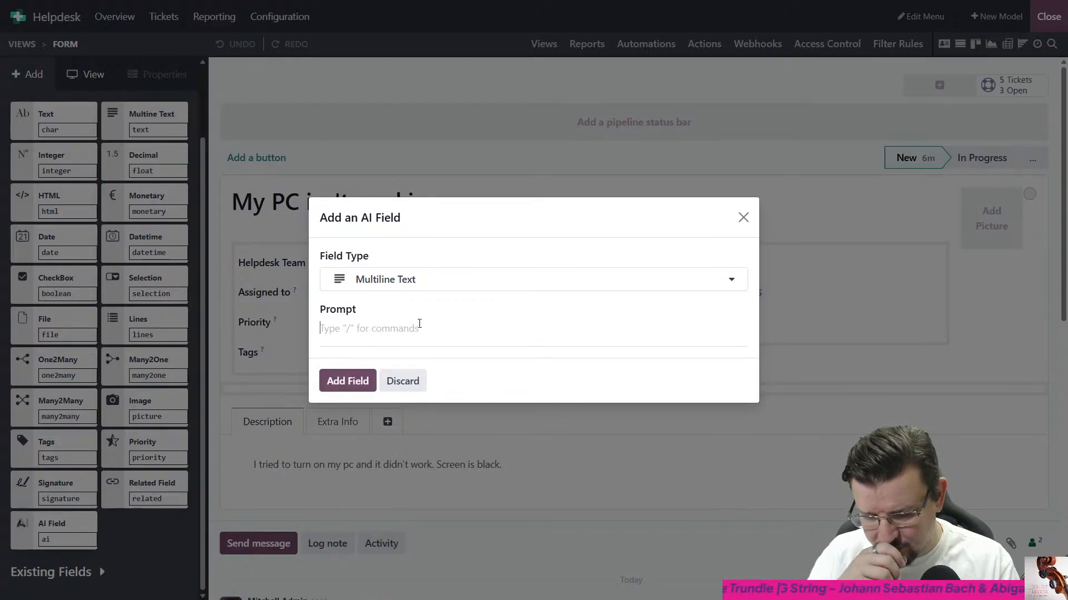
# - Insert the Messages, Description and Status (sale_order_state) fields into the AI field's prompt
pyautogui.write('/')
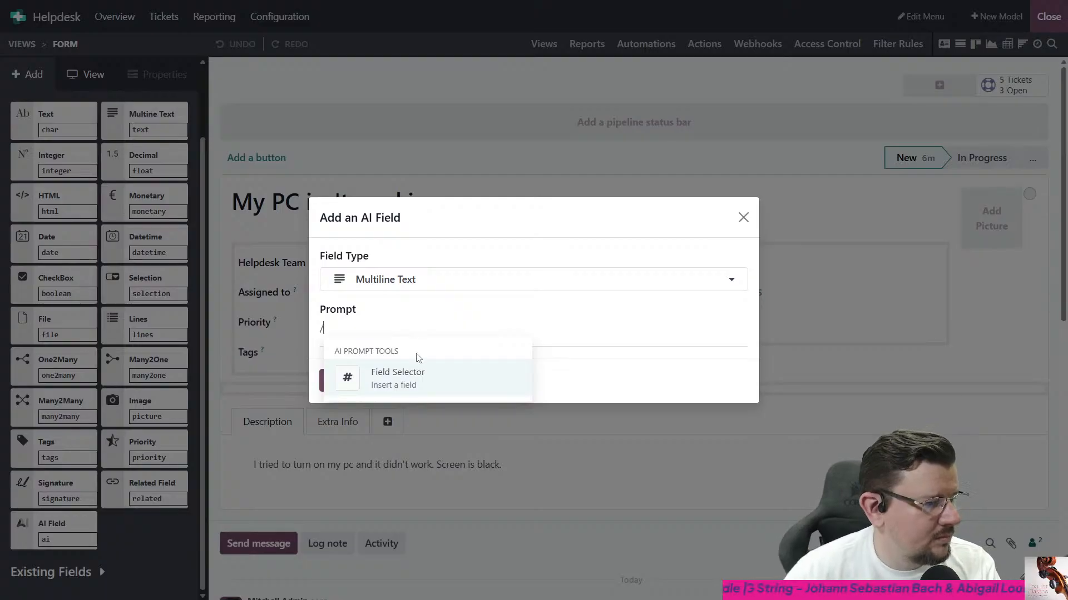
pyautogui.click(425, 375)
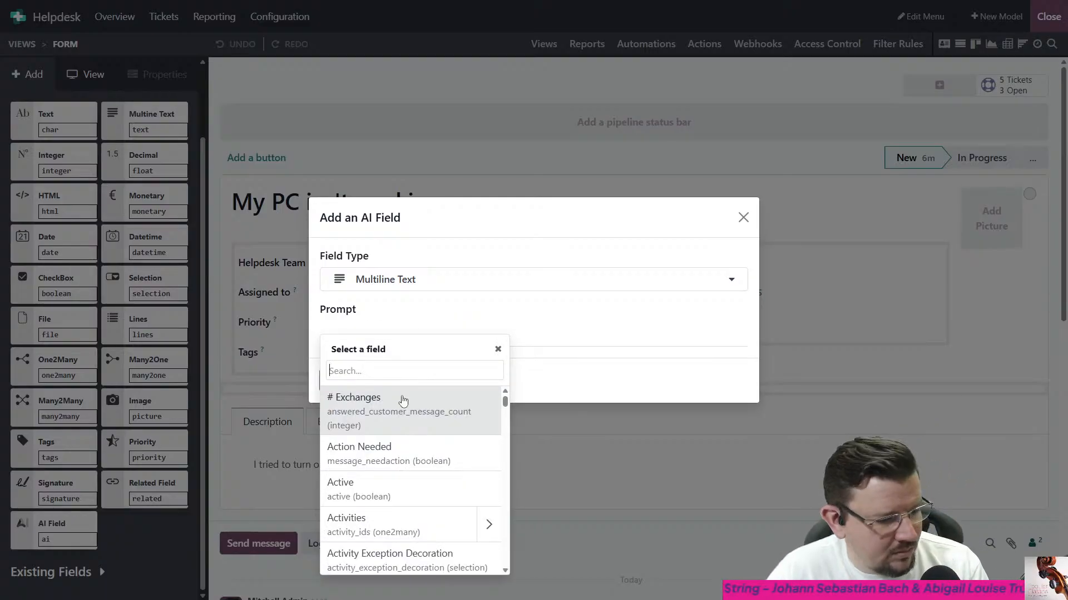
pyautogui.write('messages')
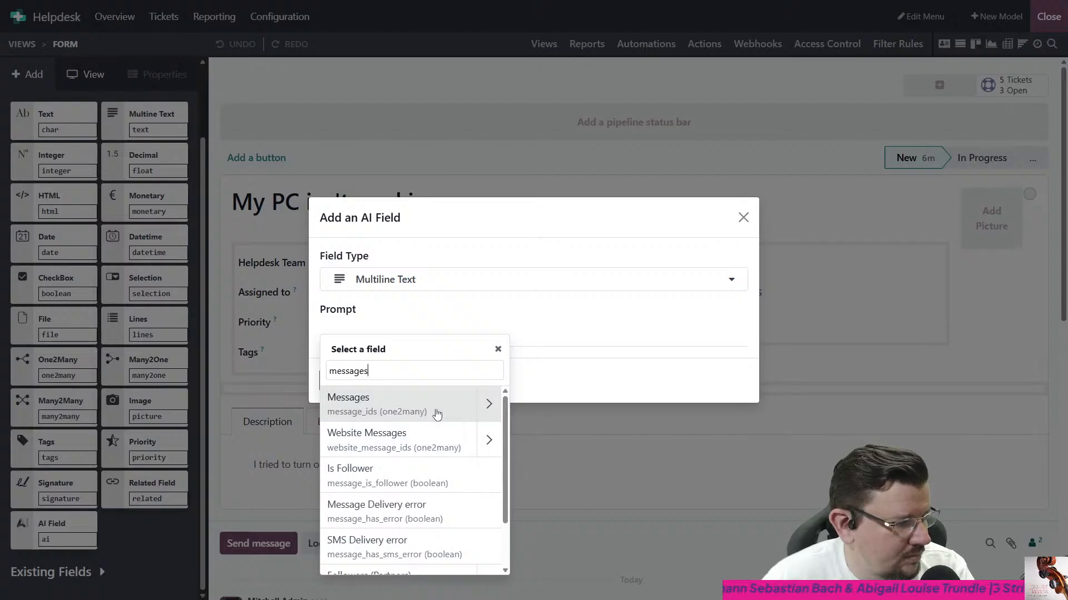
pyautogui.click(448, 412)
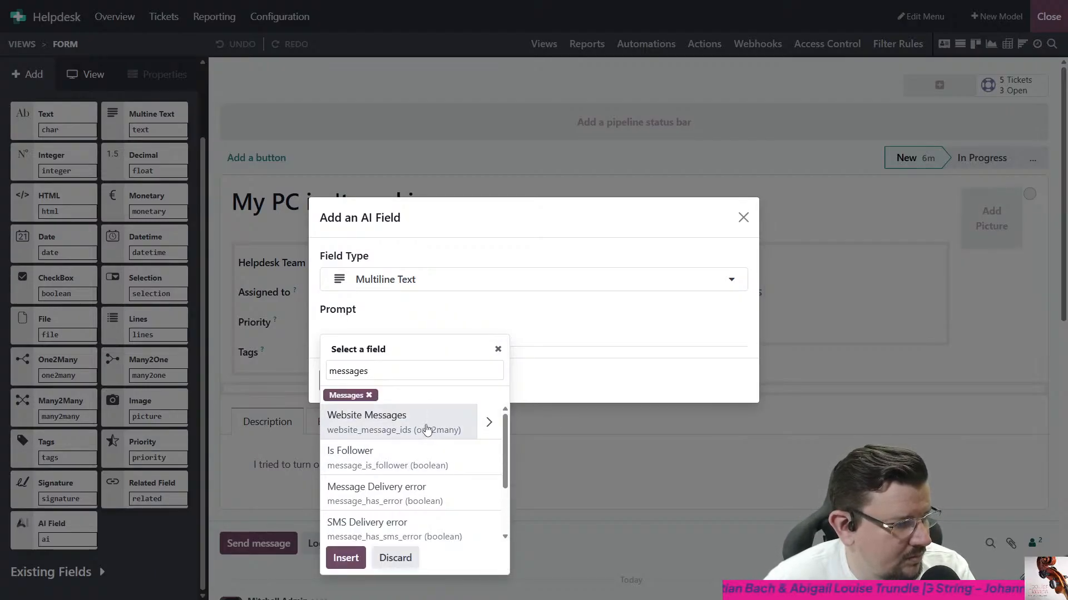
pyautogui.doubleClick(398, 372)
pyautogui.write('desc')
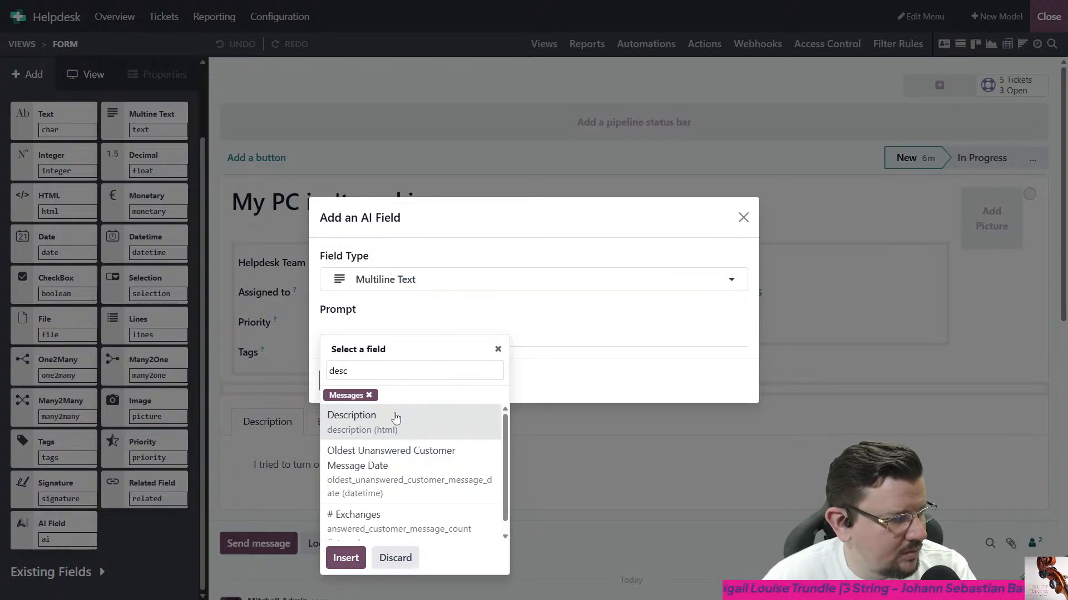
pyautogui.click(393, 421)
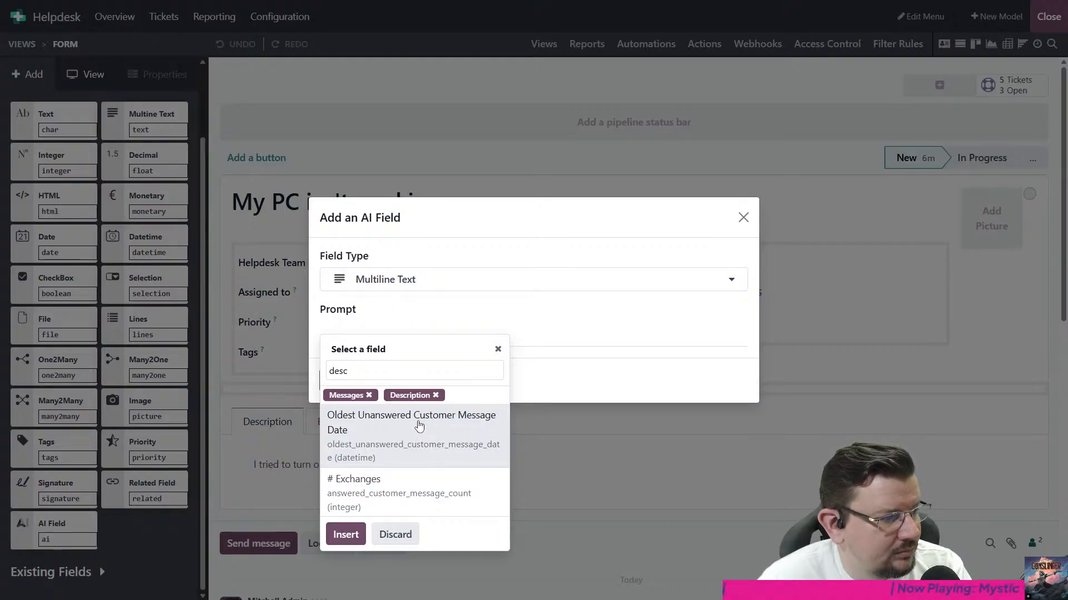
pyautogui.doubleClick(427, 369)
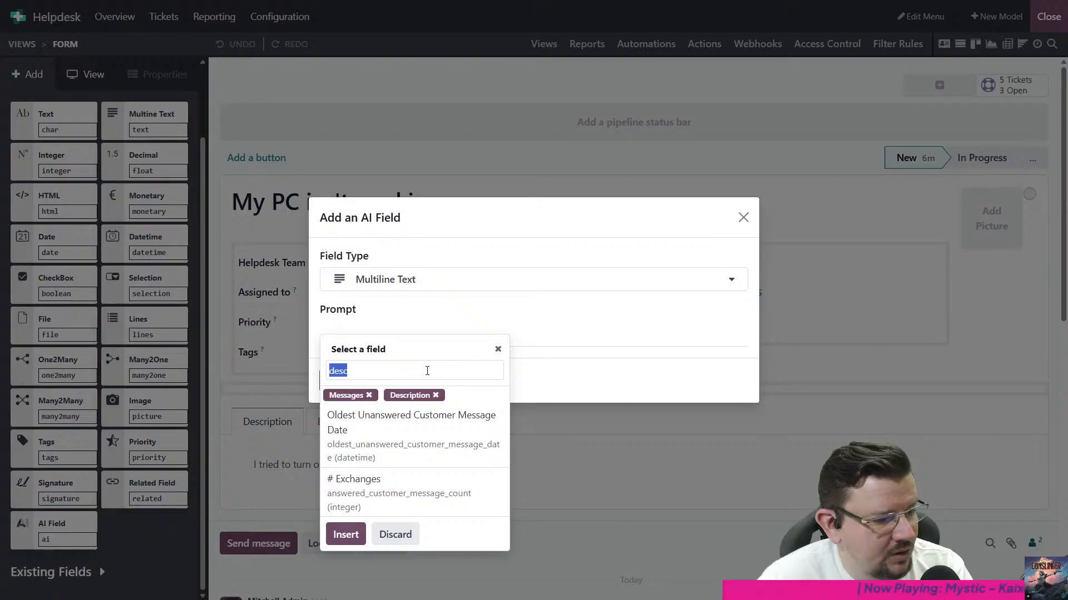
pyautogui.write('stat')
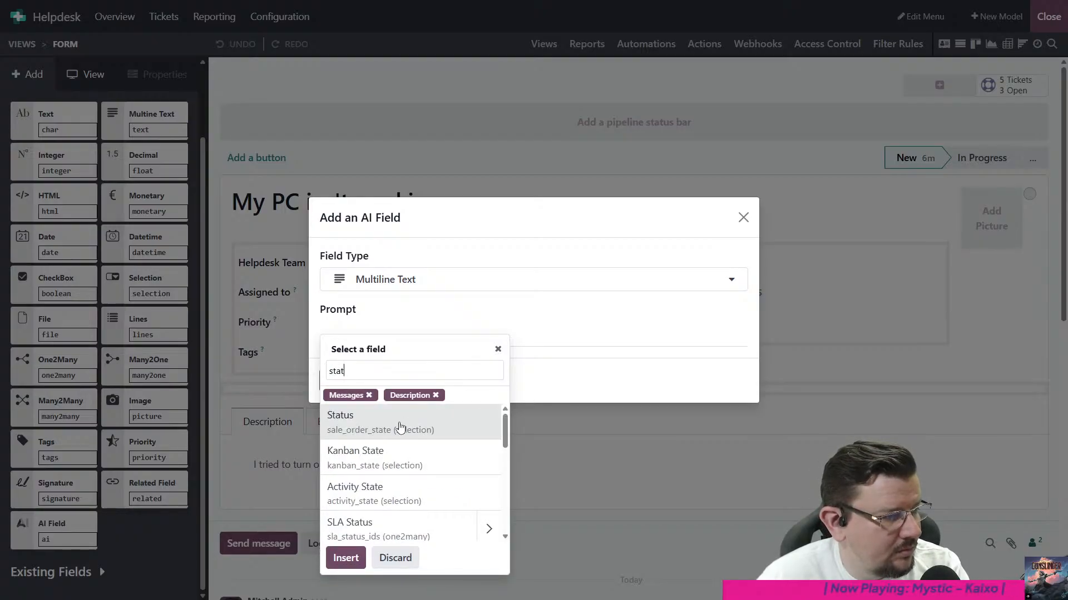
pyautogui.click(401, 430)
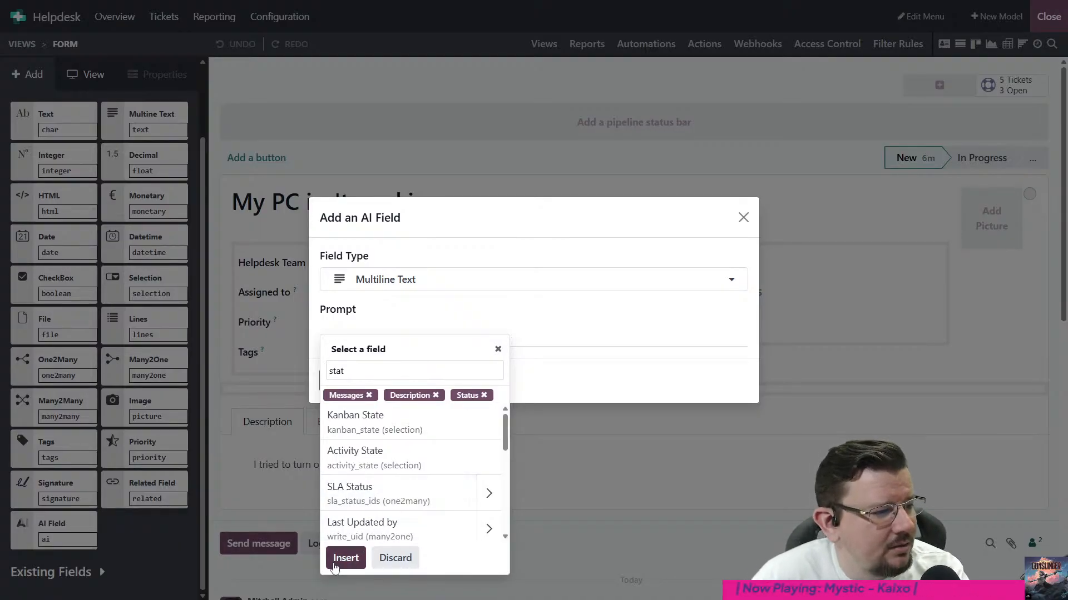
pyautogui.click(346, 557)
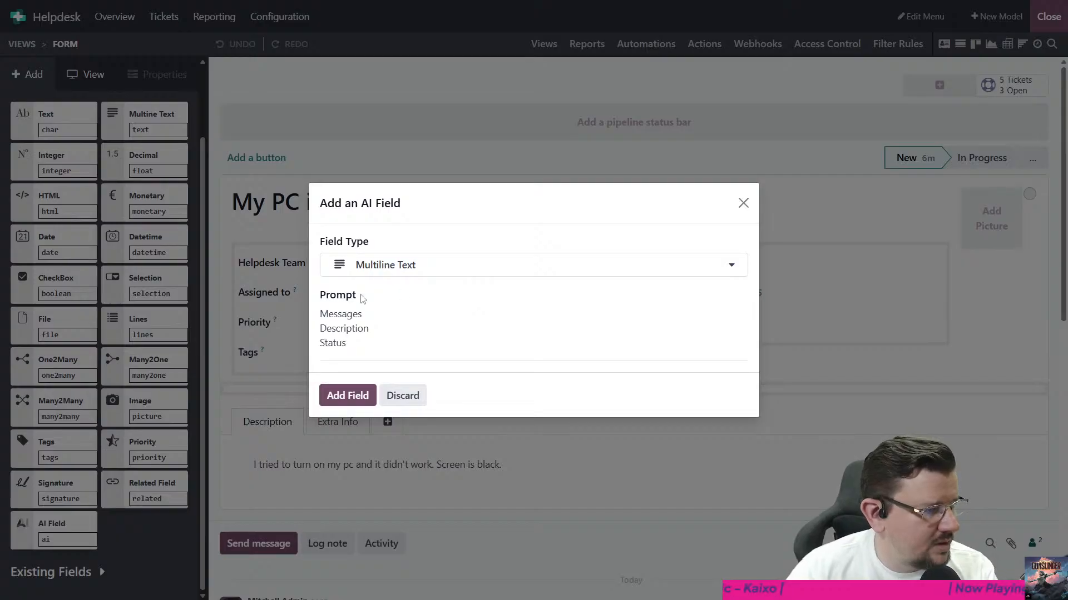
# - Try to edit the prompt ahead of its Messages field, and discard the unfinished multiline AI field
pyautogui.click(320, 315)
pyautogui.click(337, 309)
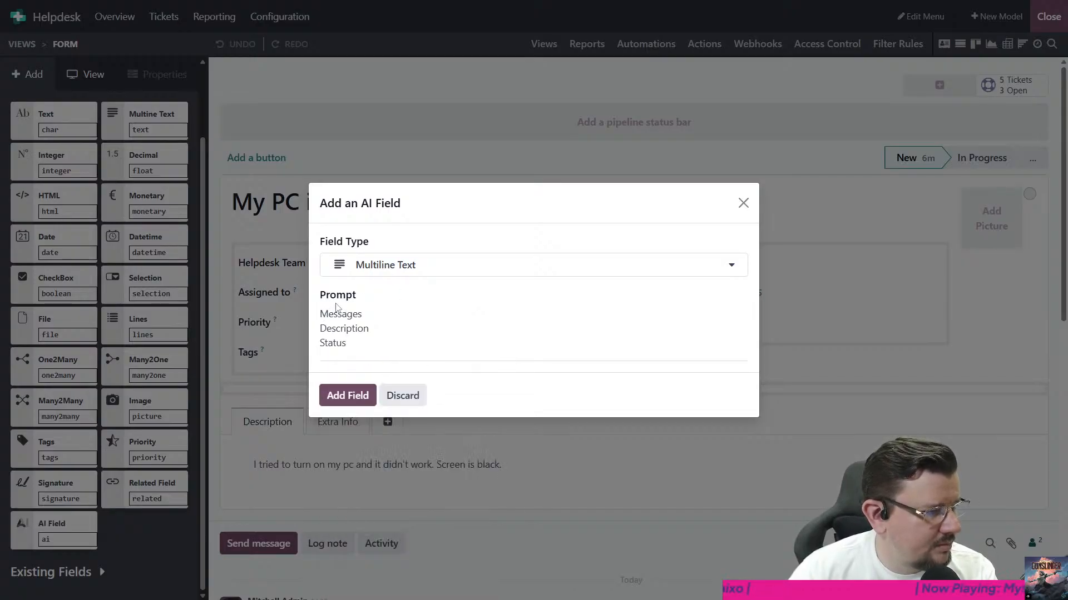
pyautogui.click(348, 311)
pyautogui.click(397, 321)
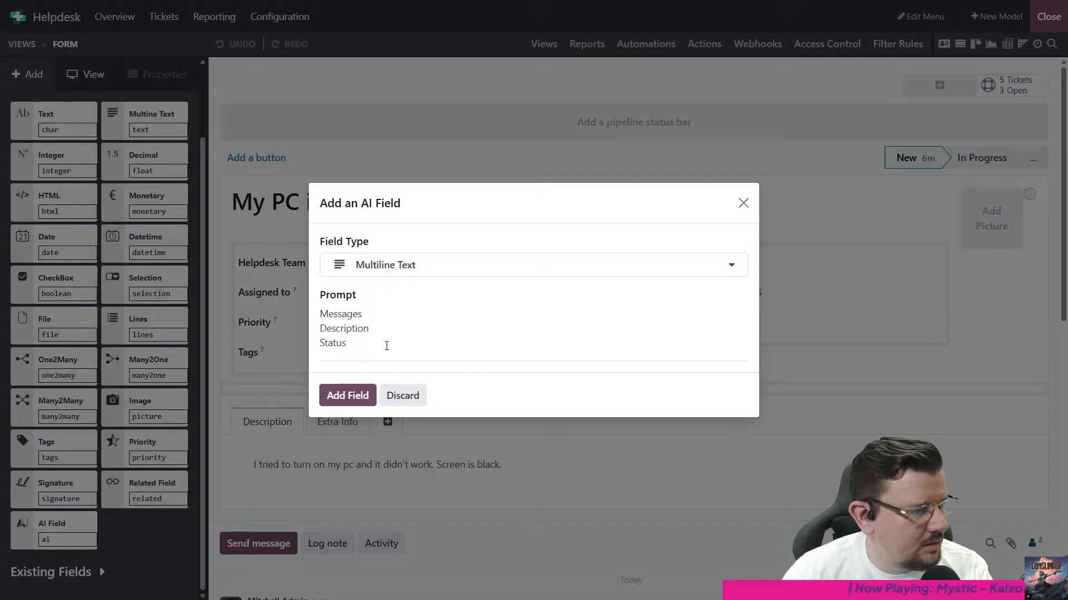
pyautogui.rightClick(384, 343)
pyautogui.click(374, 331)
pyautogui.moveTo(320, 314); pyautogui.dragTo(342, 315)
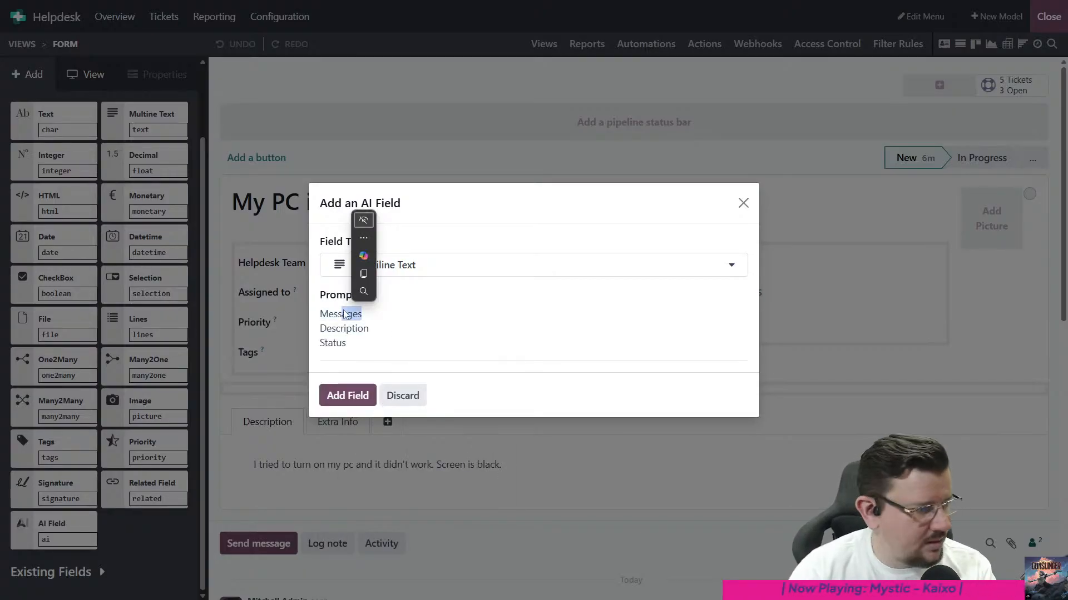
pyautogui.press('Right')
pyautogui.press('Escape')
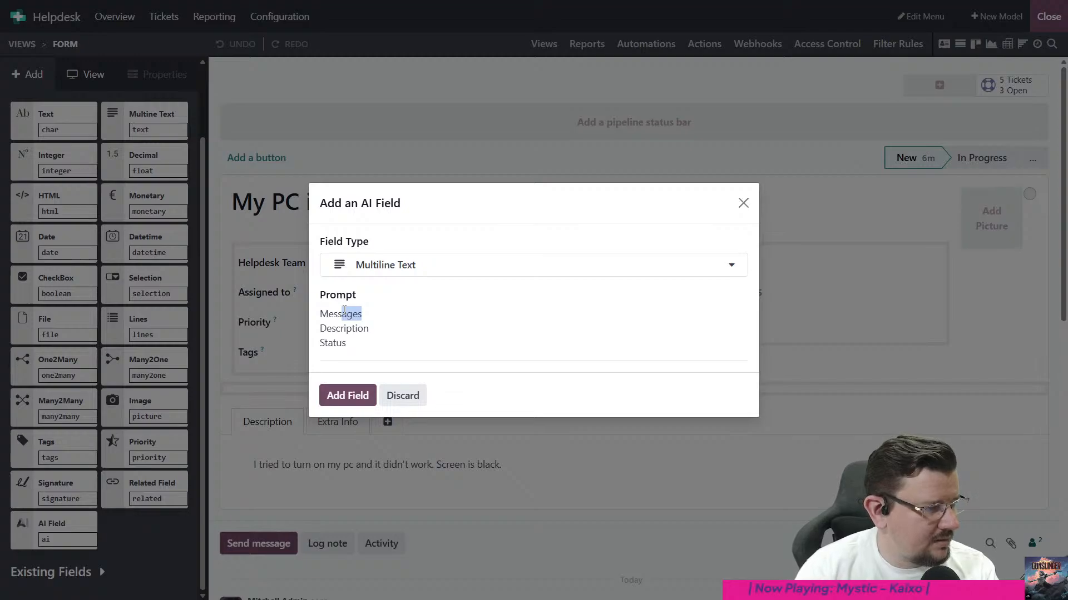
pyautogui.click(402, 395)
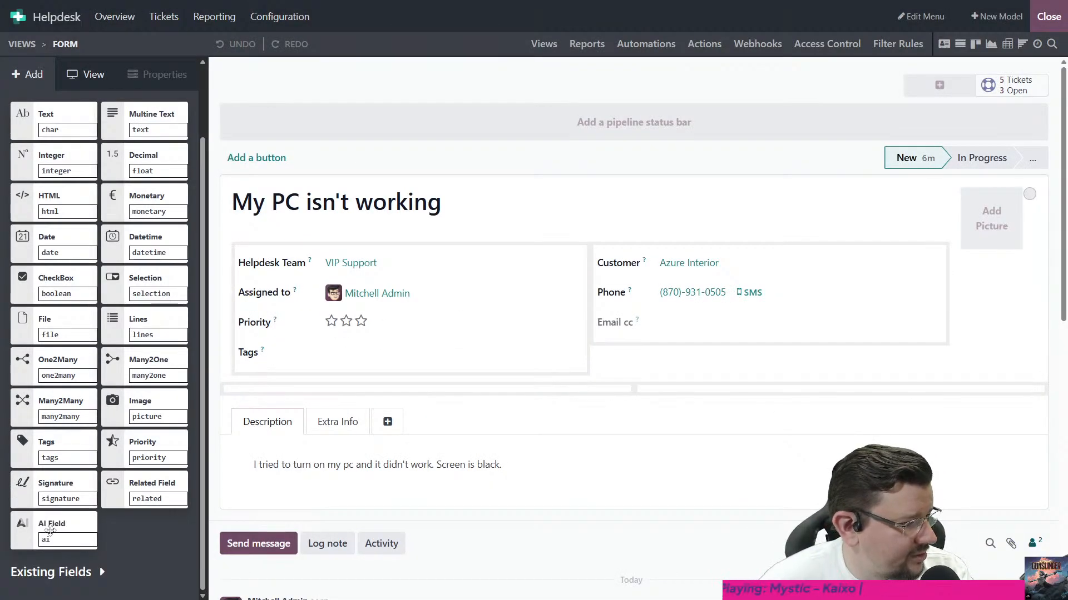
# - Start a new AI field below the description with the prompt "Once this ticket has been solved, provide a brief summary of how the ticket was ultimately resolved"
pyautogui.moveTo(50, 531); pyautogui.dragTo(336, 488)
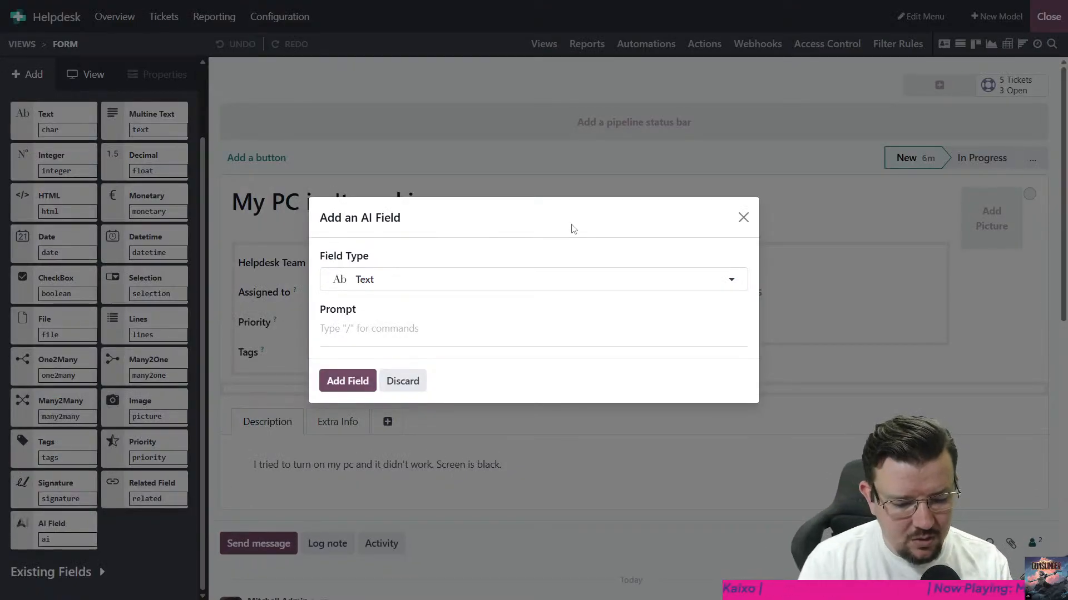
pyautogui.write('Once this ')
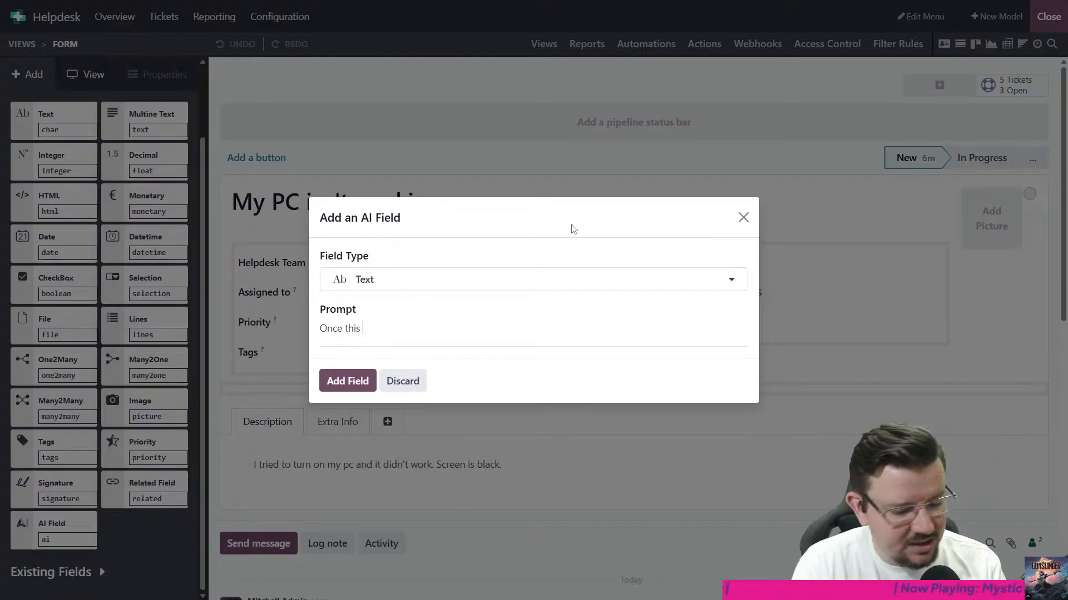
pyautogui.write('ticket ha')
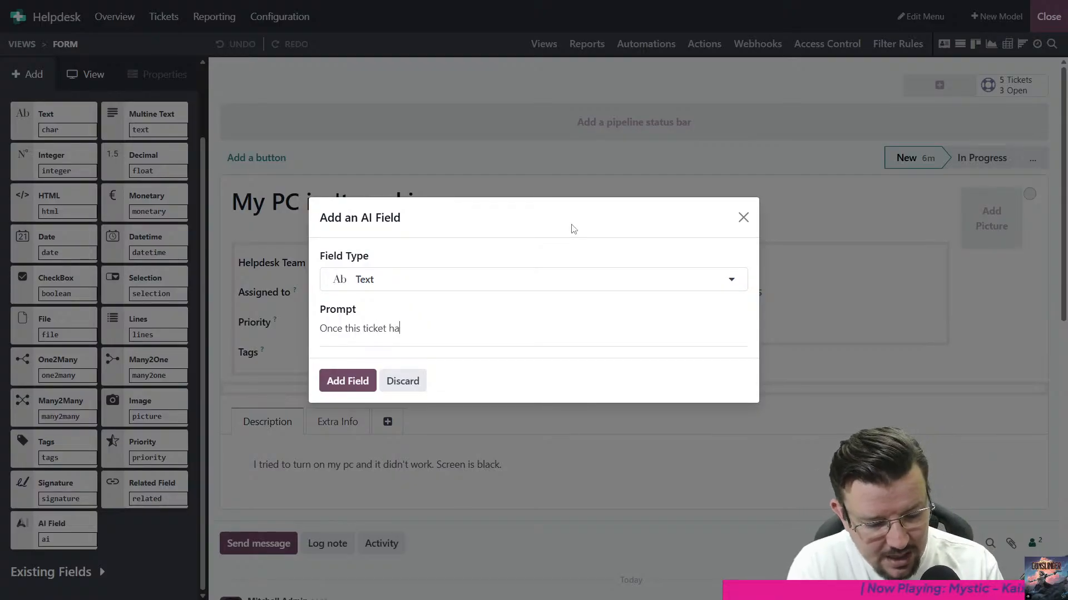
pyautogui.write('s been solved, provide a ')
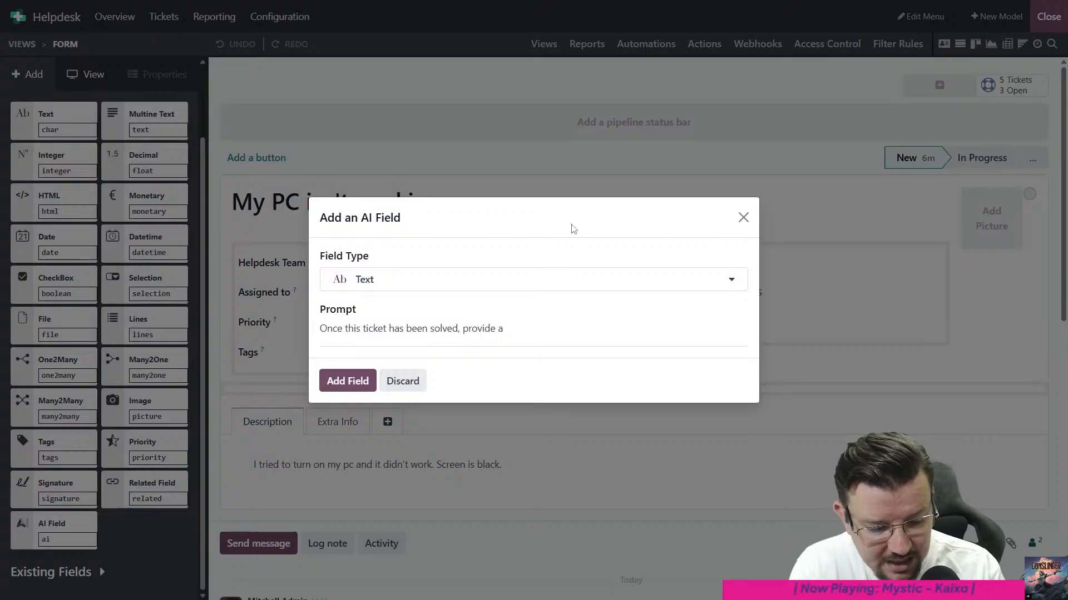
pyautogui.write('brief ')
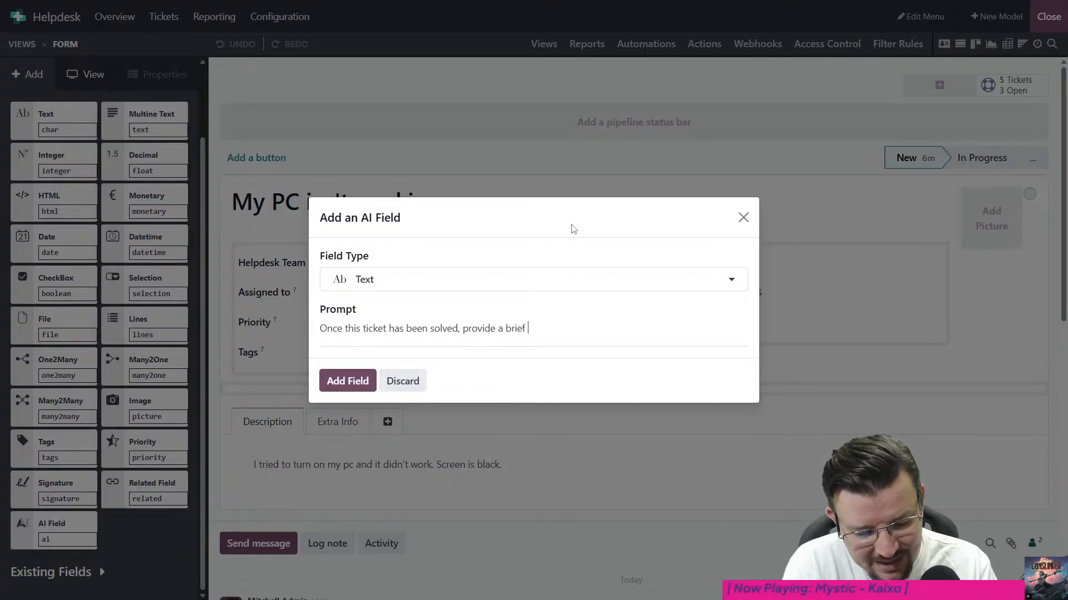
pyautogui.write('summary ')
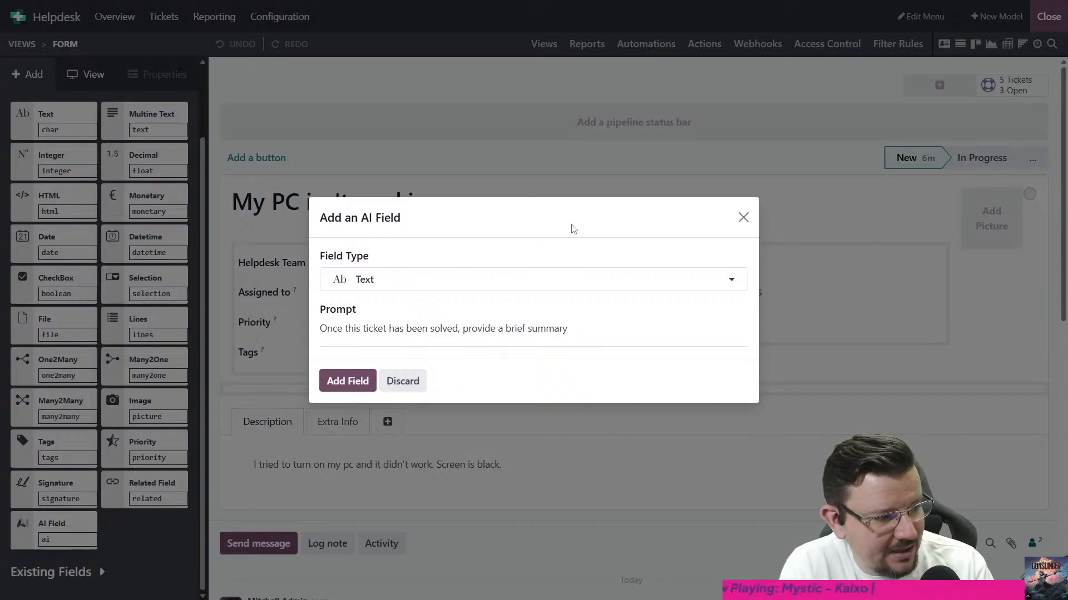
pyautogui.write('of ')
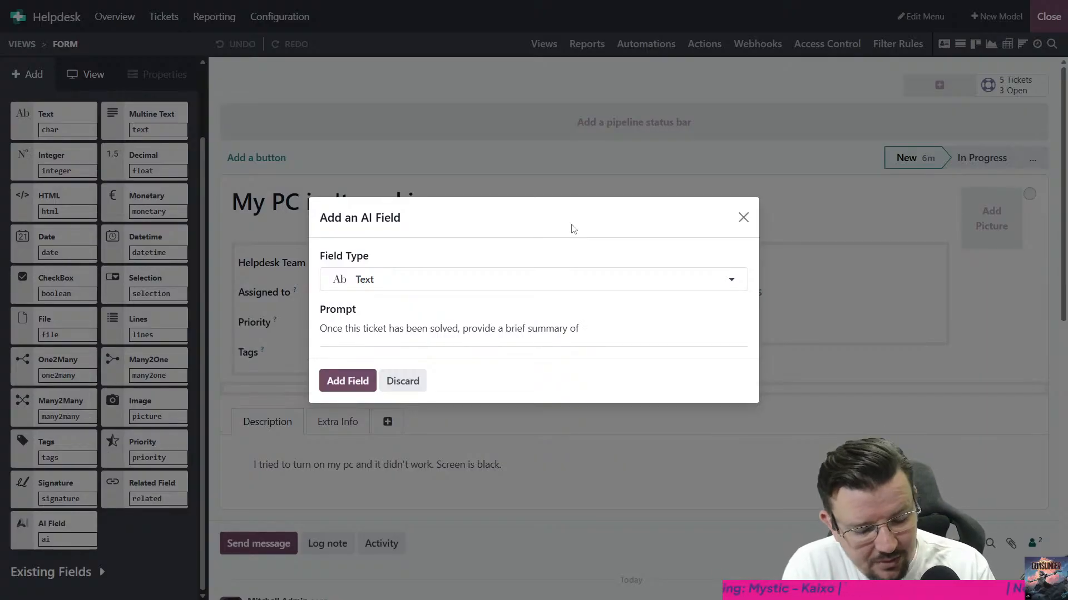
pyautogui.write('how the ')
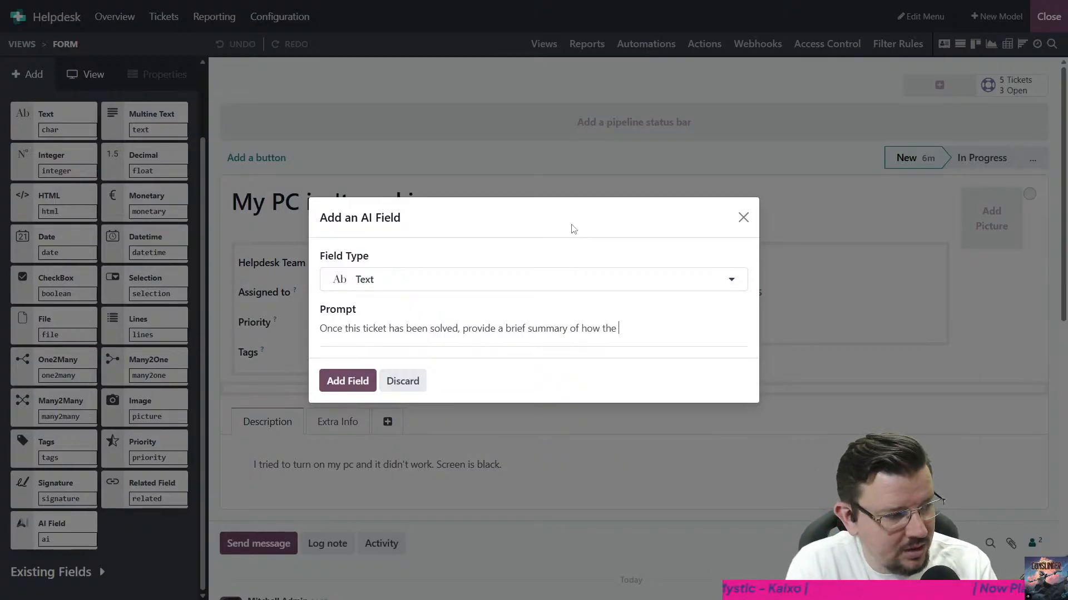
pyautogui.write('ticket was u')
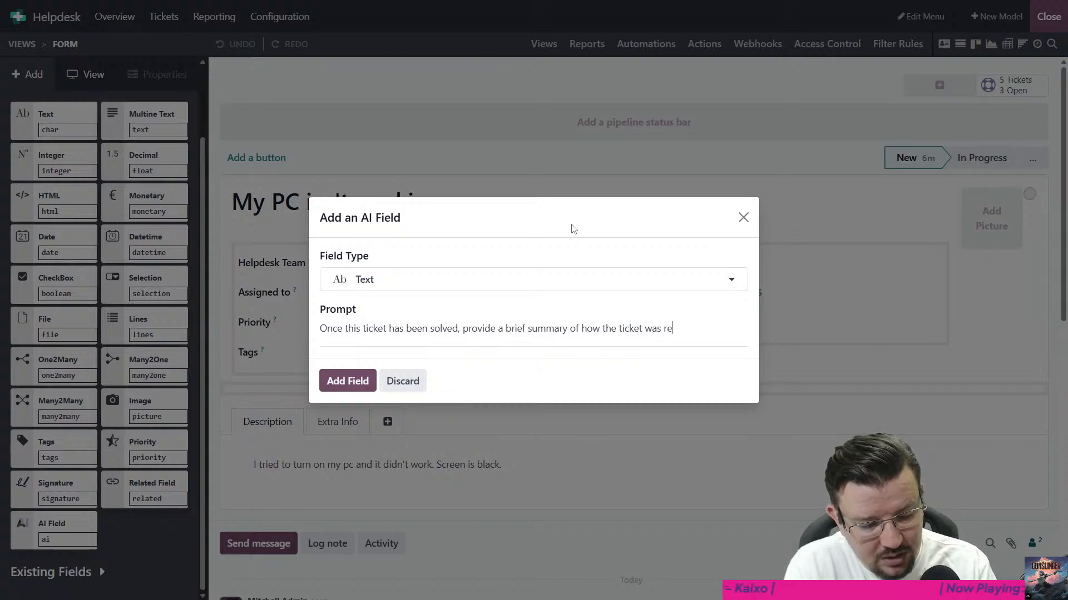
pyautogui.write('ltimately resp')
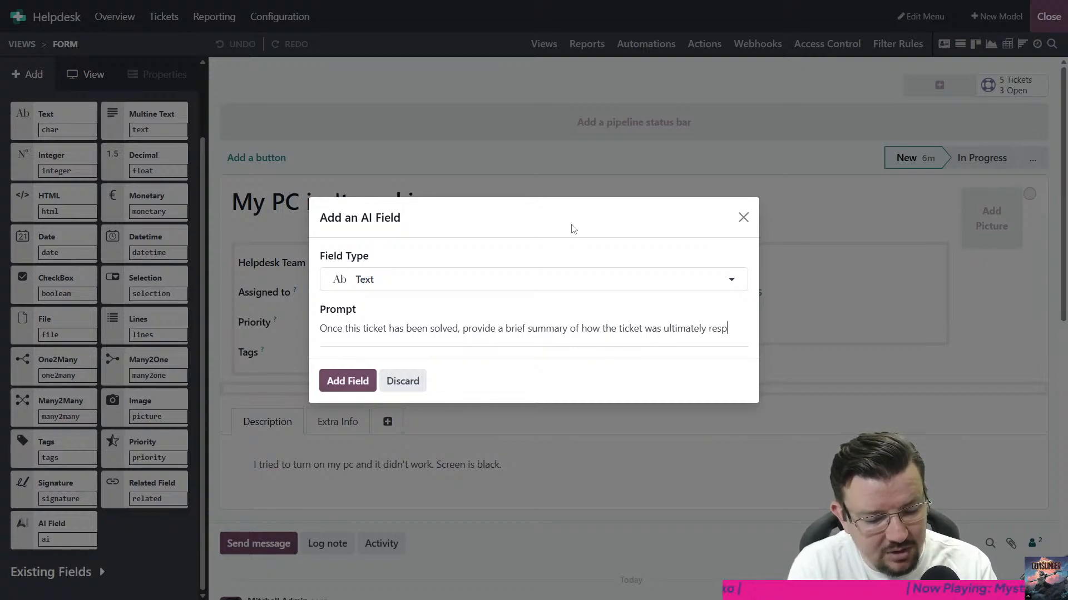
pyautogui.press('BackSpace')
pyautogui.write('olved')
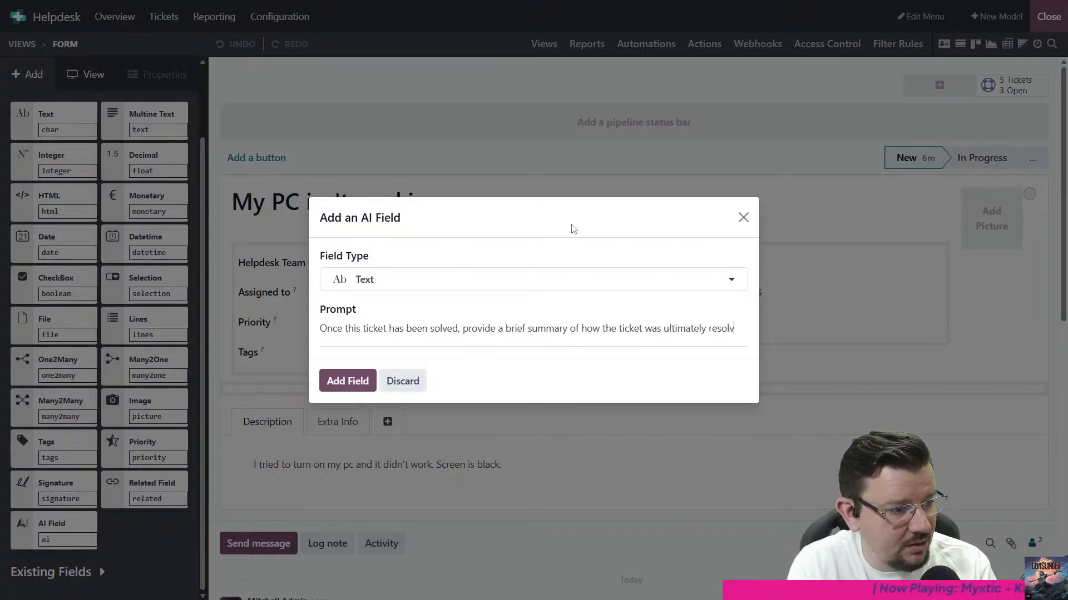
pyautogui.write('. Do not pro')
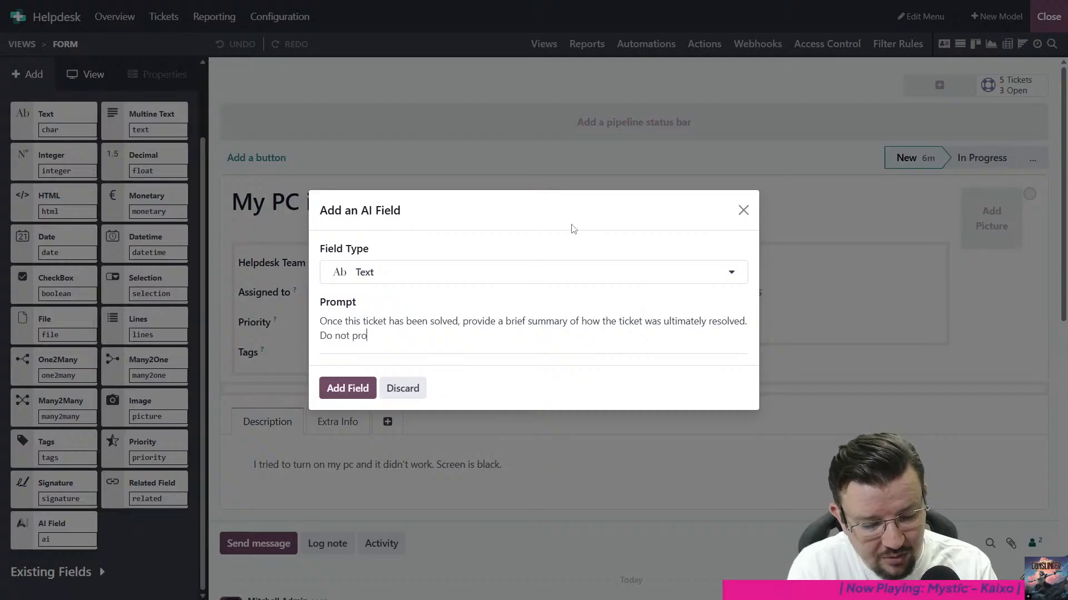
pyautogui.write('vide any additionalo')
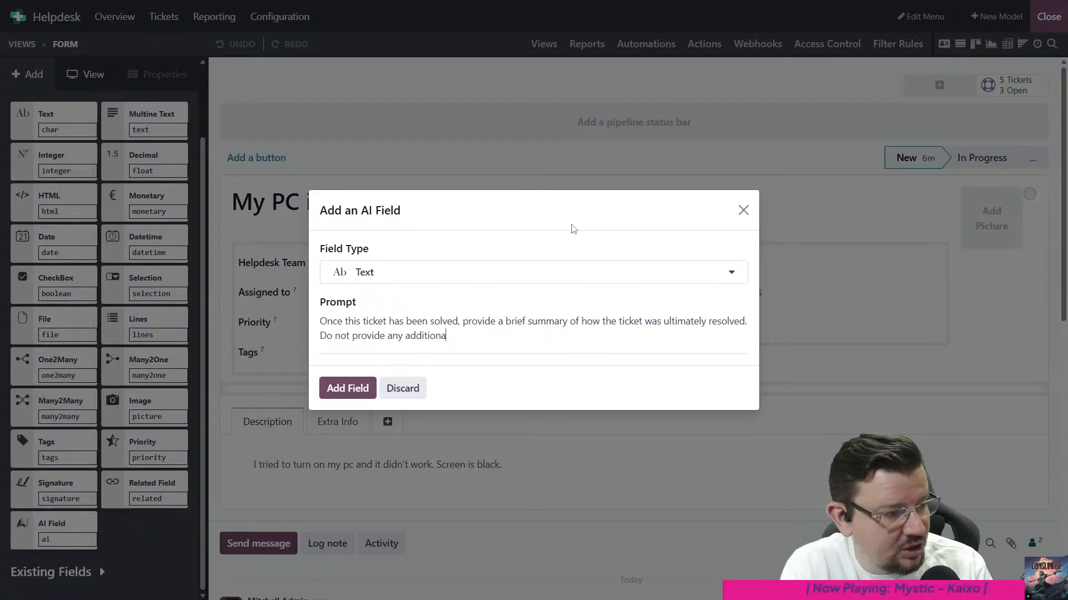
# - Extend the prompt with a second sentence beginning "Do not provide any additional"
pyautogui.press('BackSpace')
pyautogui.press('BackSpace')
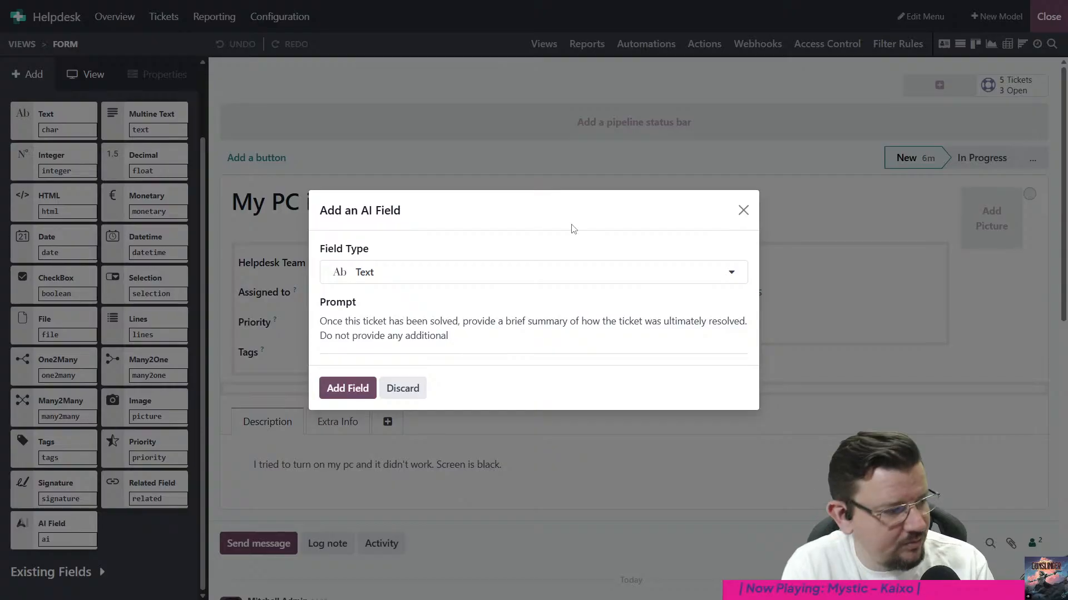
pyautogui.hotkey('ctrl', 'shift', 'Left')
pyautogui.hotkey('ctrl', 'shift', 'Left')
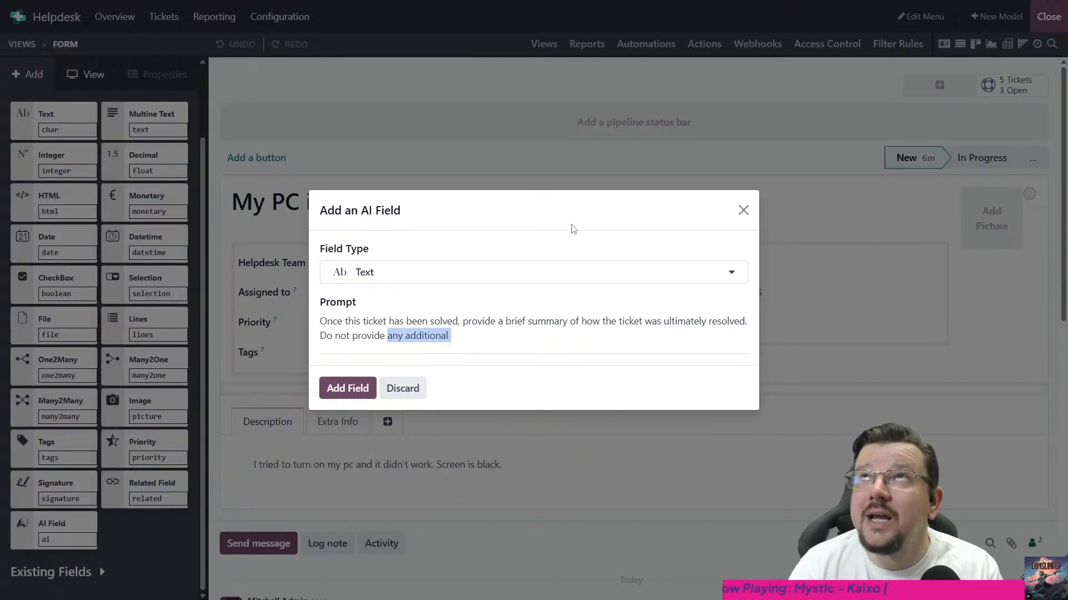
# - Insert "and concise" after "brief" in the prompt, and delete the incomplete second sentence so it ends with "ultimately resolved."
pyautogui.press('Right')
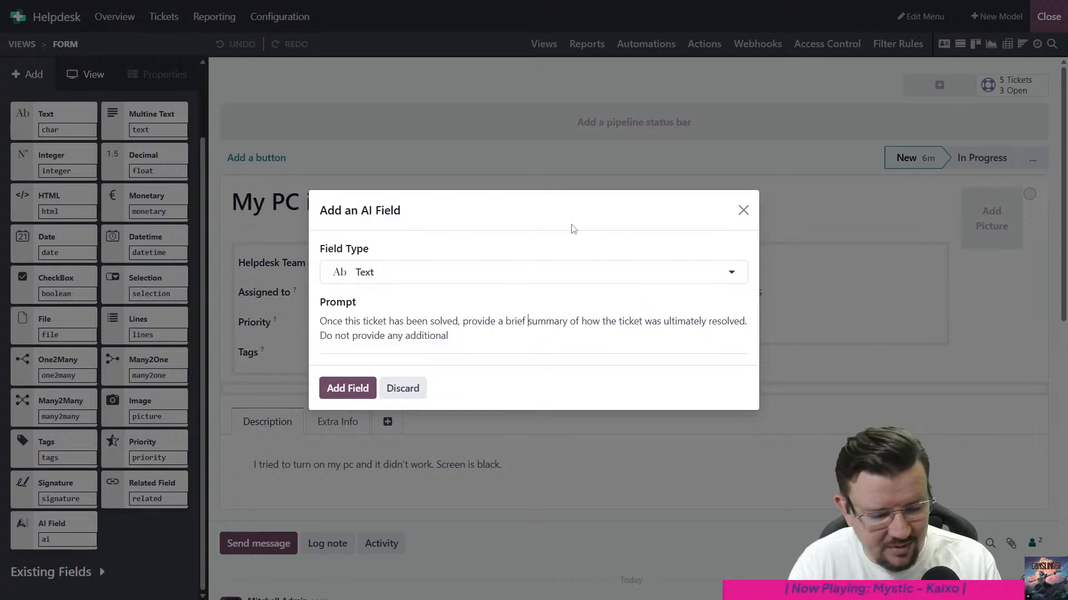
pyautogui.write('and concise')
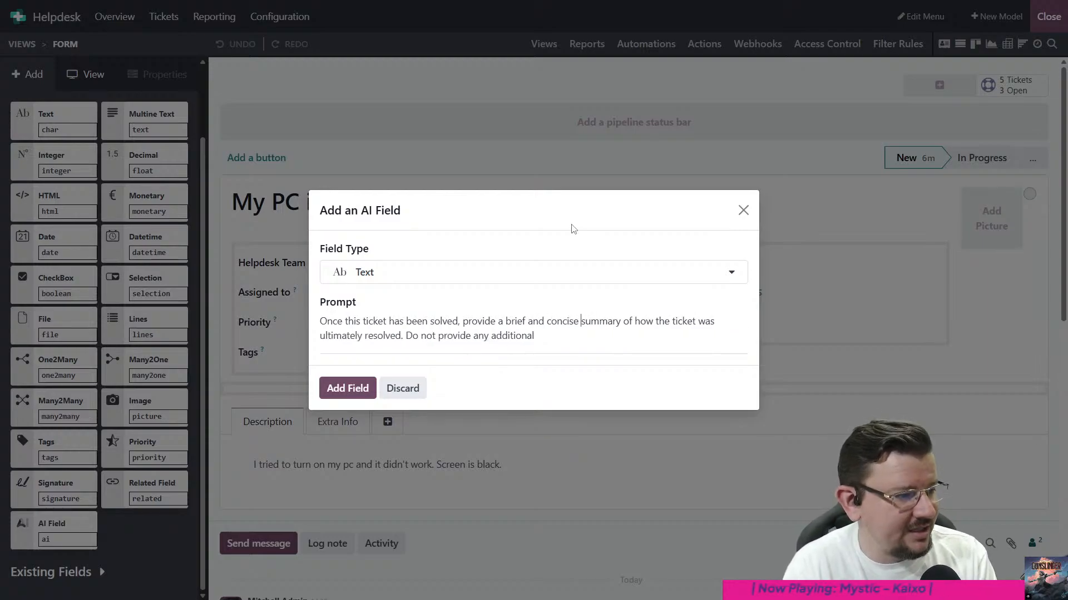
pyautogui.hotkey('ctrl', 'a')
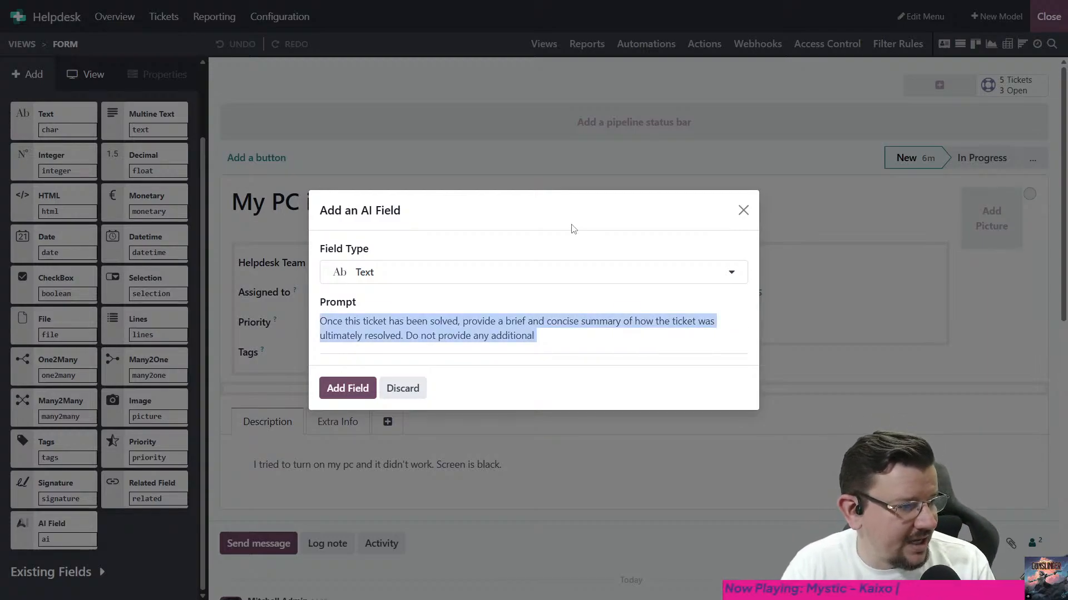
pyautogui.press('End')
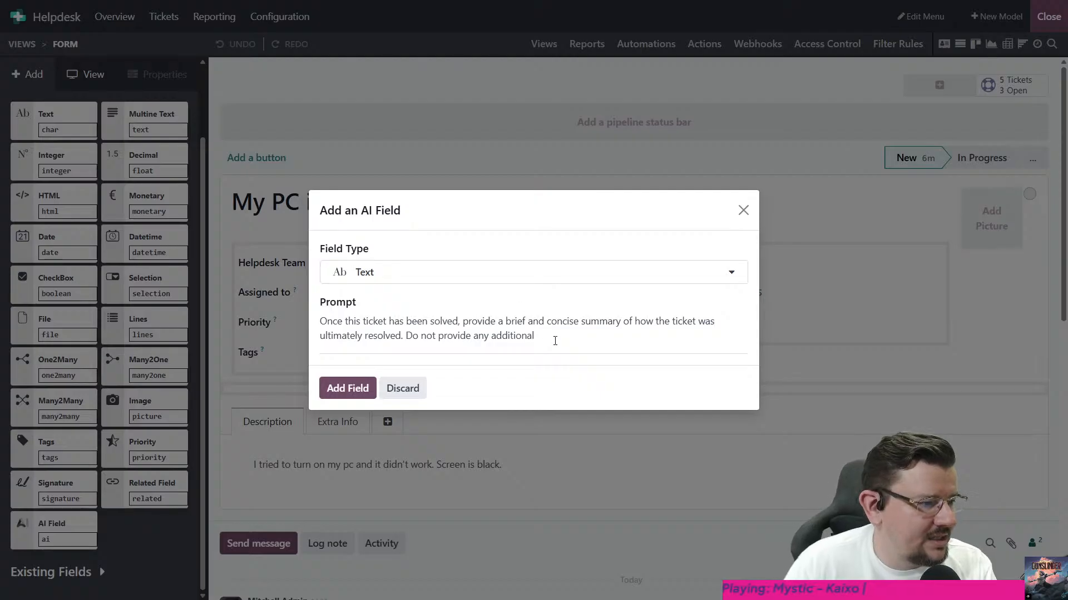
pyautogui.hotkey('ctrl', 'shift', 'Left')
pyautogui.hotkey('ctrl', 'shift', 'Left')
pyautogui.hotkey('ctrl', 'shift', 'Left')
pyautogui.hotkey('ctrl', 'shift', 'Left')
pyautogui.hotkey('ctrl', 'shift', 'Left')
pyautogui.hotkey('ctrl', 'shift', 'Left')
pyautogui.press('BackSpace')
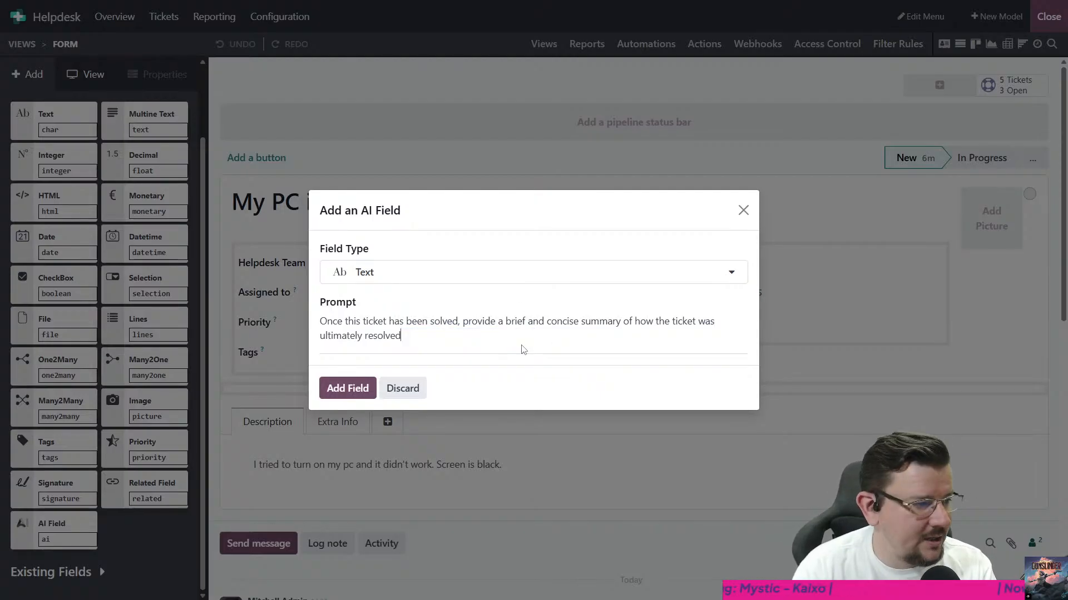
pyautogui.write('.')
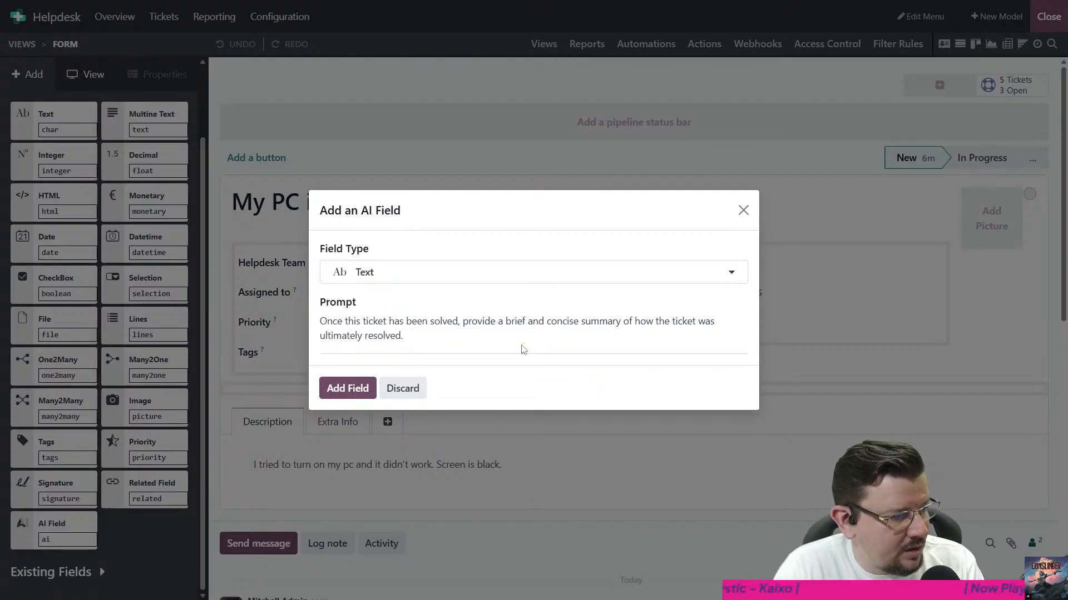
# - On a new line of the AI prompt, select the Description and Messages fields for insertion
pyautogui.press('Return')
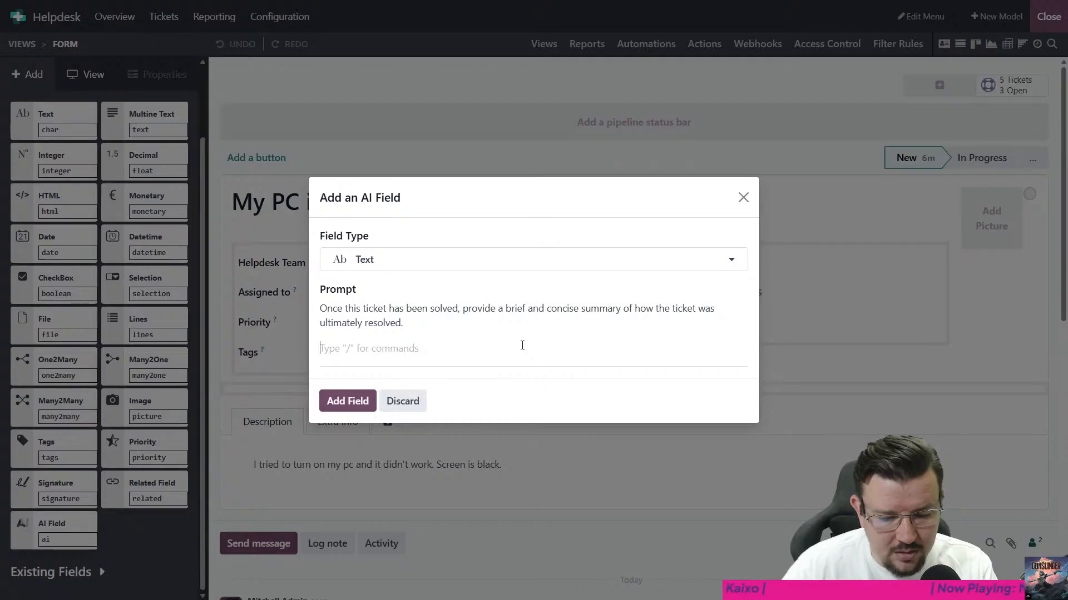
pyautogui.write('/')
pyautogui.click(491, 399)
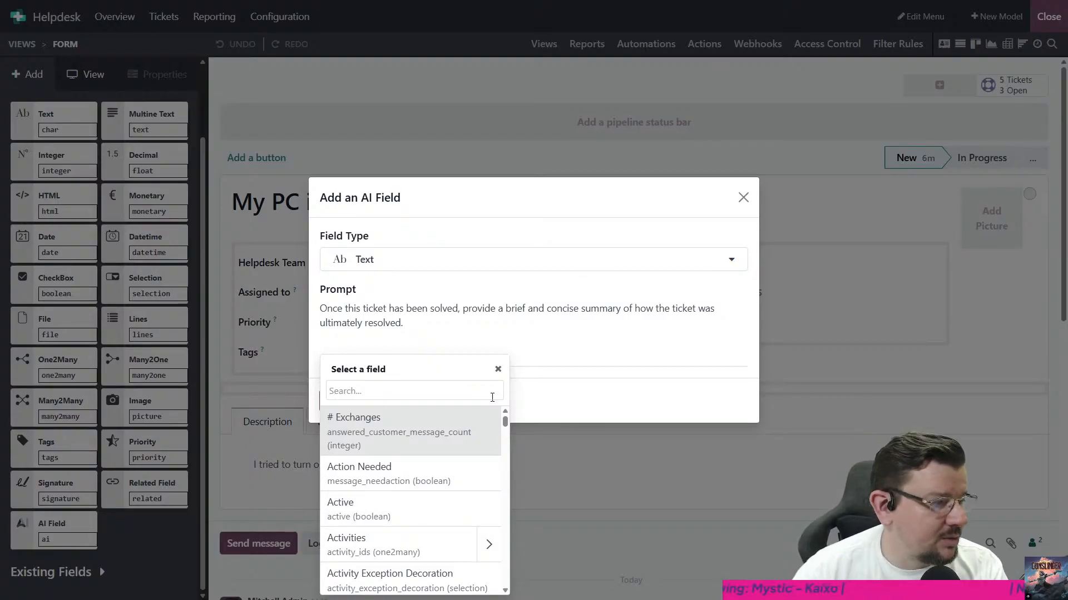
pyautogui.write('dec')
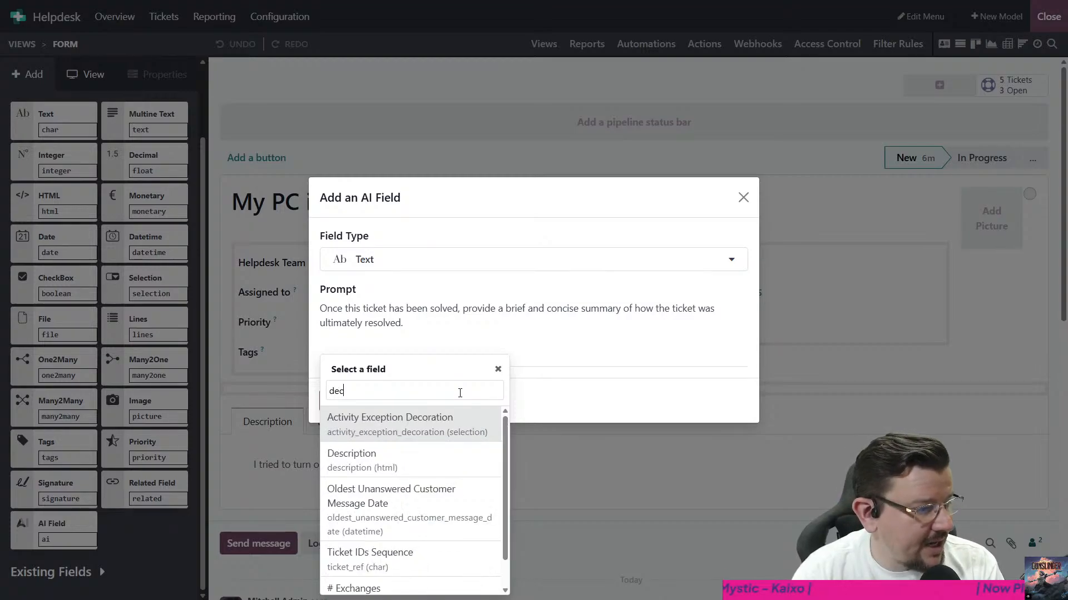
pyautogui.write('c')
pyautogui.press('Return')
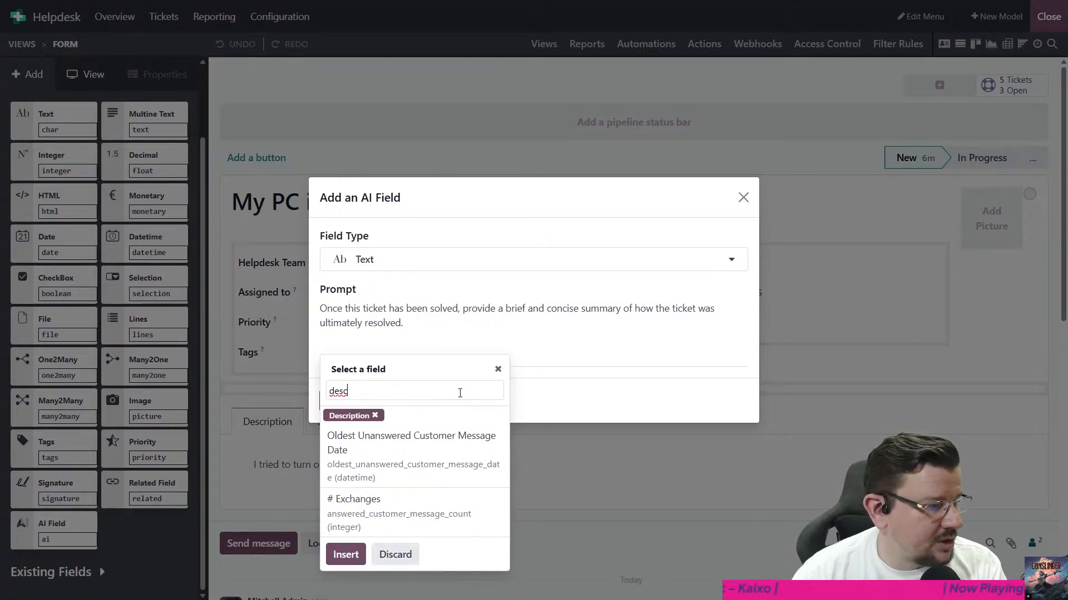
pyautogui.hotkey('ctrl', 'a')
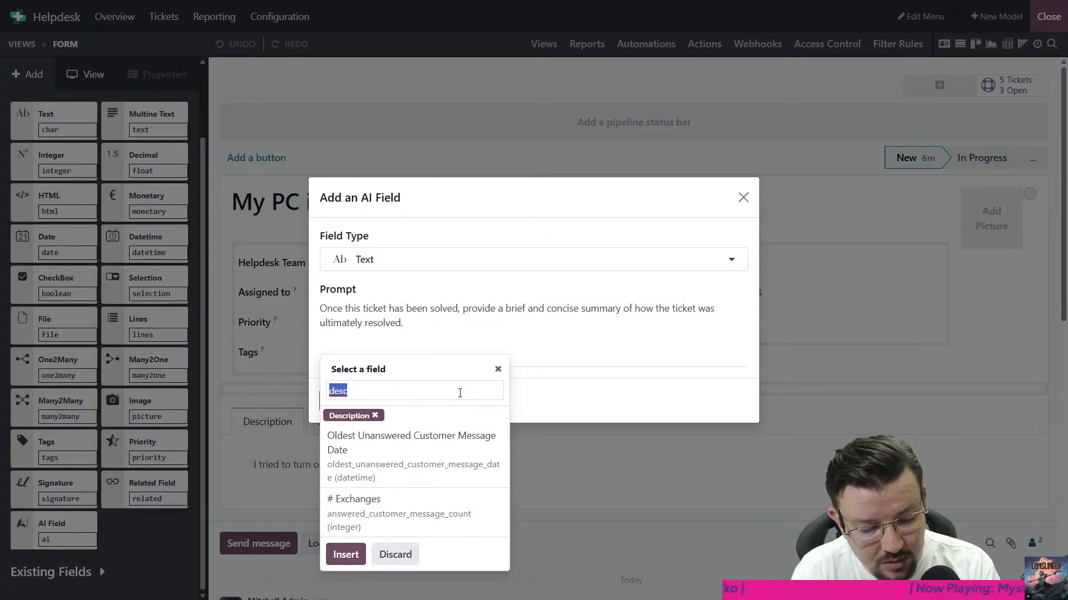
pyautogui.write('messa')
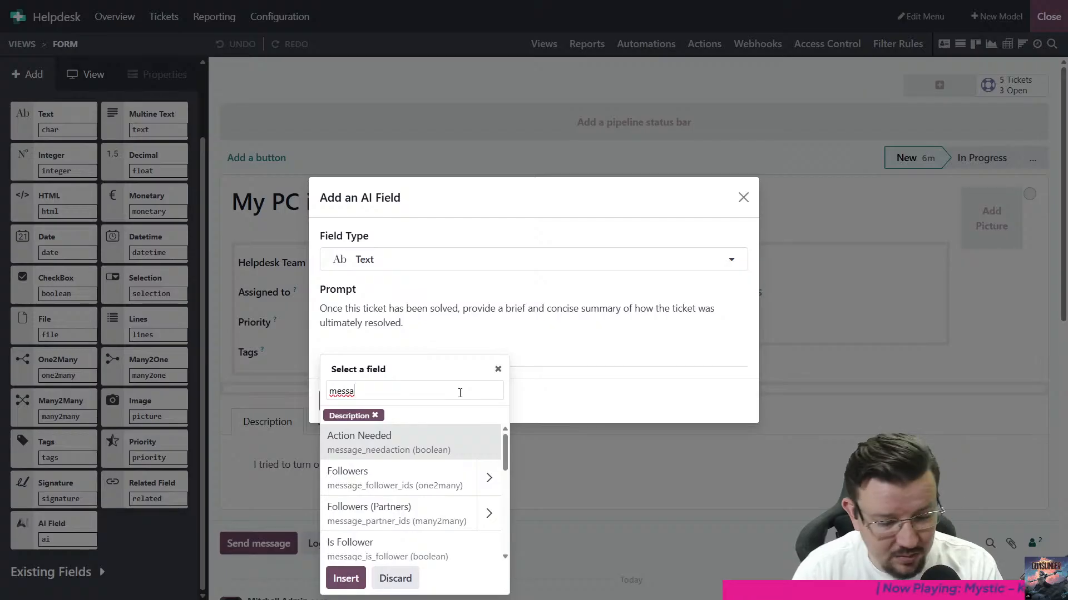
pyautogui.write('ges')
pyautogui.press('Return')
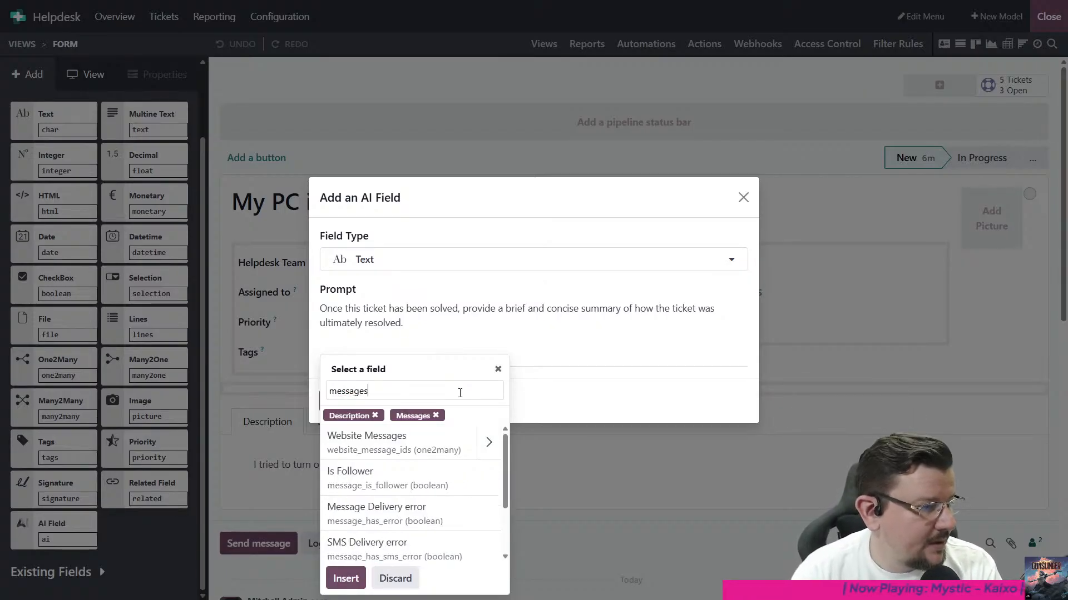
# - Select the Status field as well, insert the chosen fields into the prompt, and add the AI field to the form
pyautogui.write('statu')
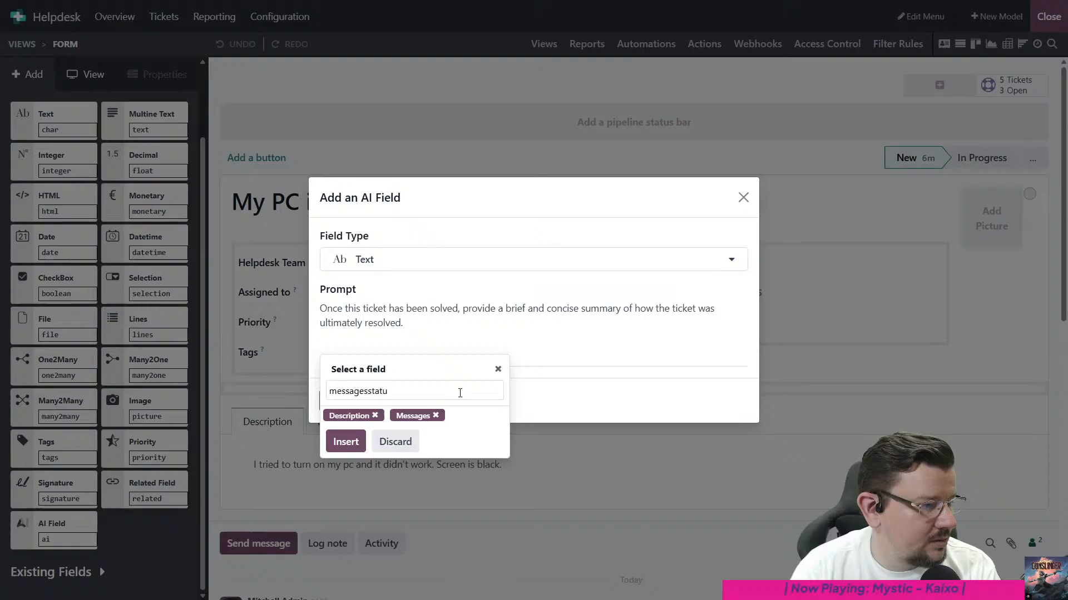
pyautogui.hotkey('ctrl', 'a')
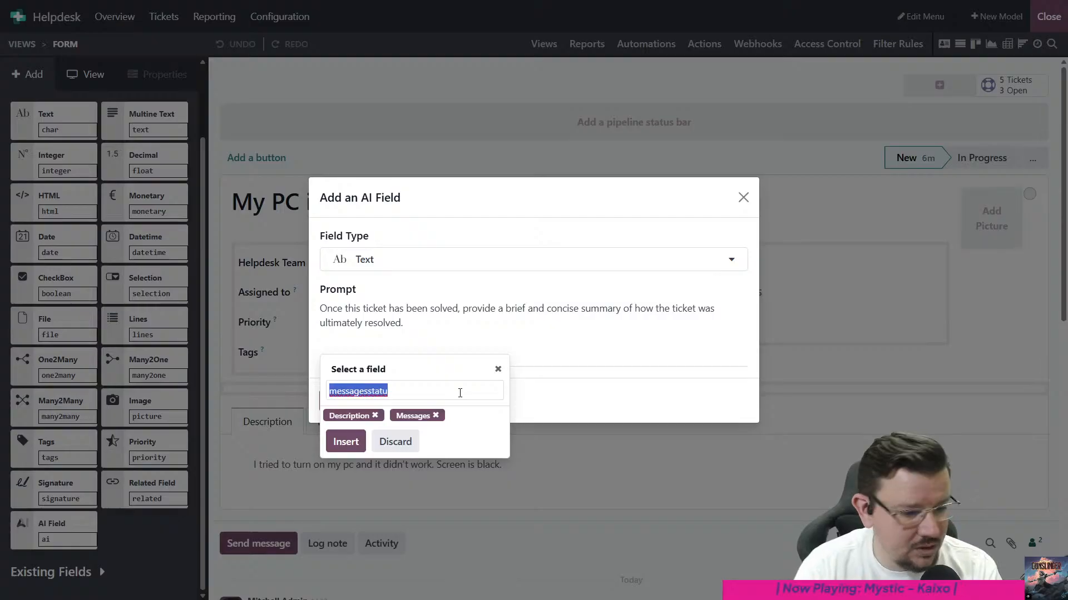
pyautogui.write('status')
pyautogui.press('Return')
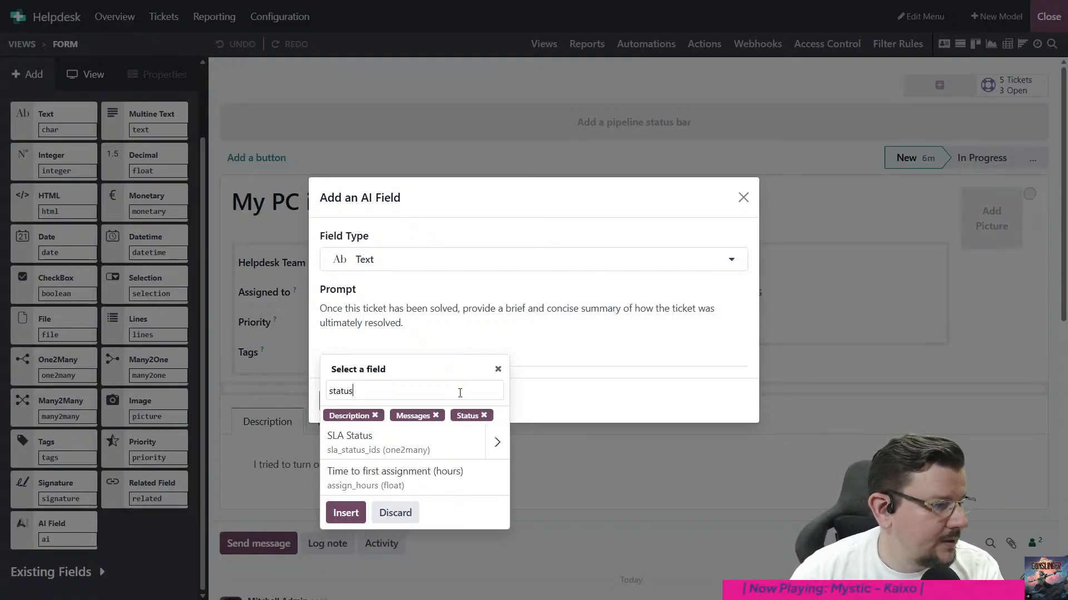
pyautogui.click(336, 510)
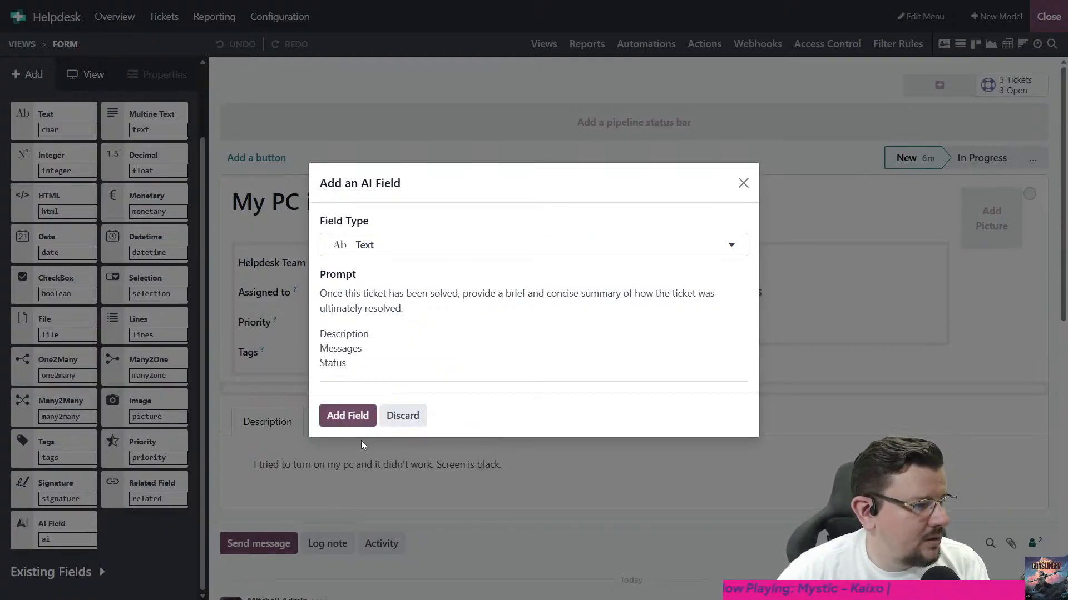
pyautogui.click(354, 420)
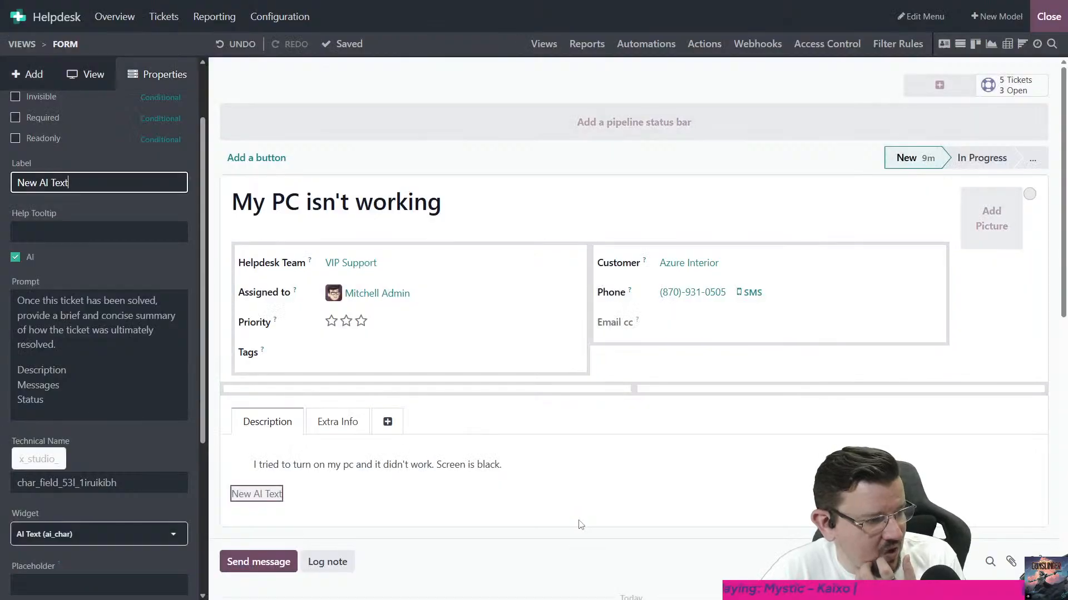
# - Rename the new AI field's label to "Ultimate Solution"
pyautogui.click(588, 514)
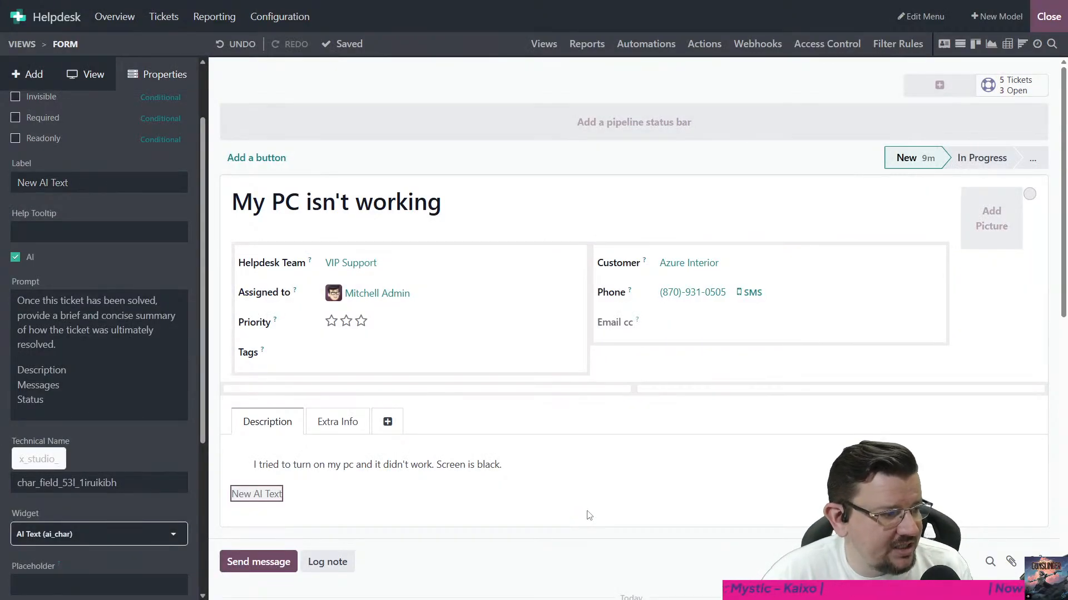
pyautogui.moveTo(111, 187); pyautogui.dragTo(2, 191)
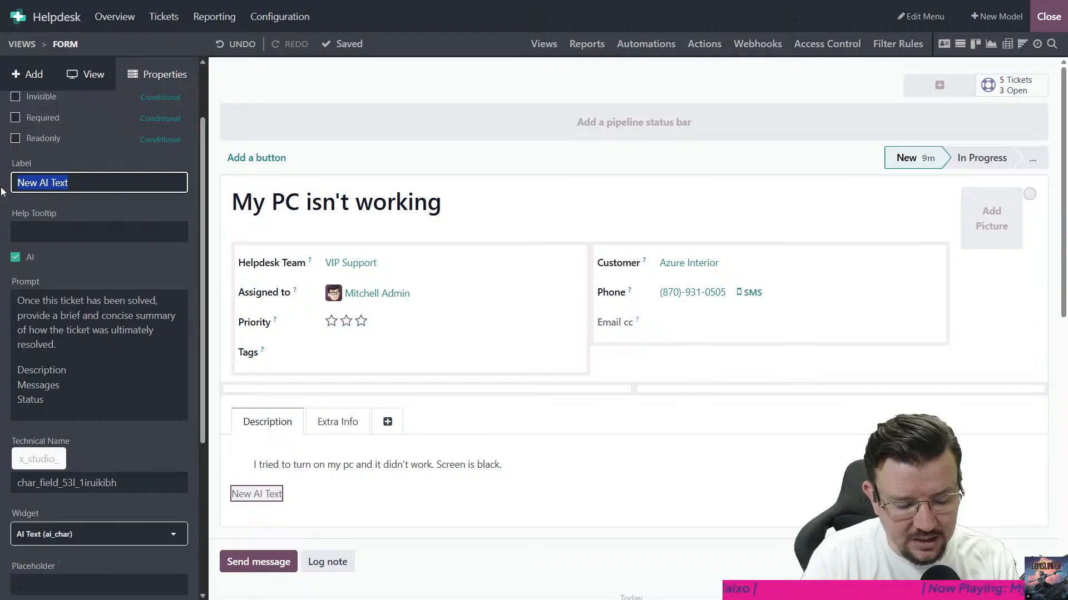
pyautogui.write('Ultimate Solution')
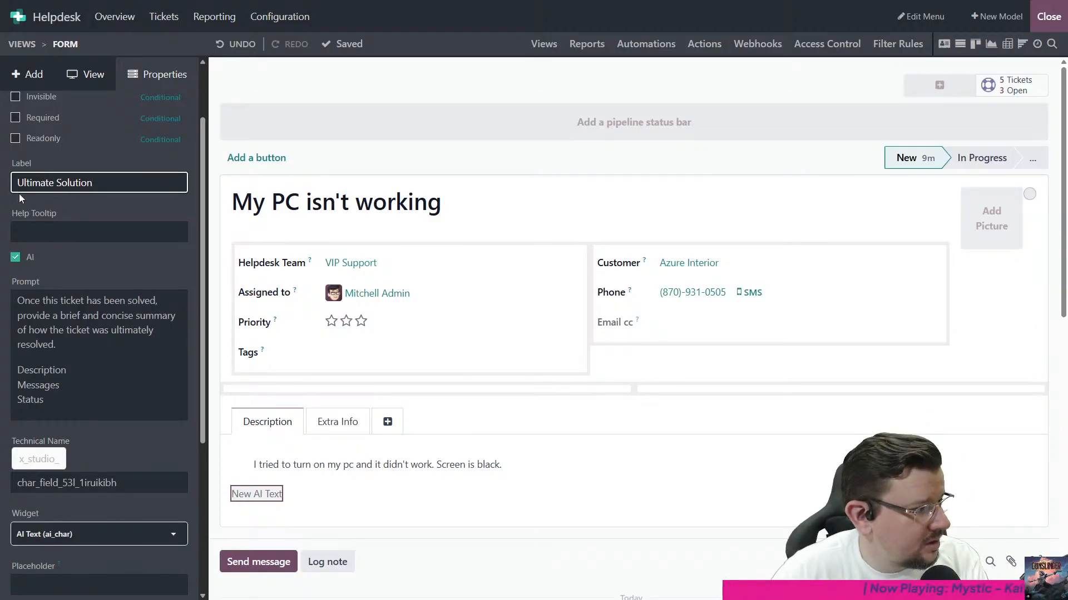
pyautogui.click(158, 256)
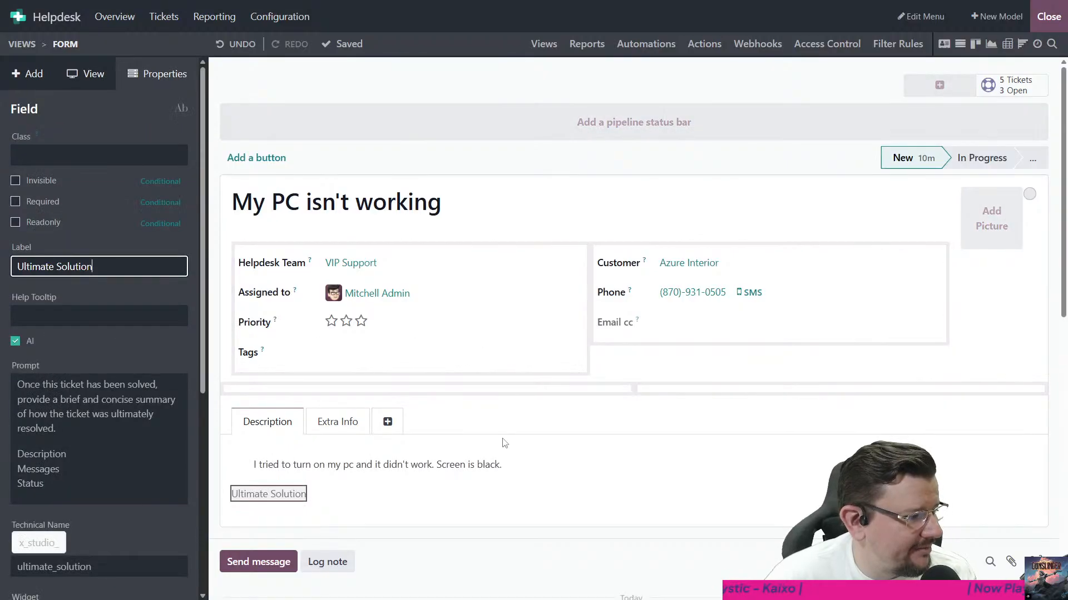
# - Leave Studio and generate the AI summary in the ticket's new field below the description
pyautogui.click(1048, 16)
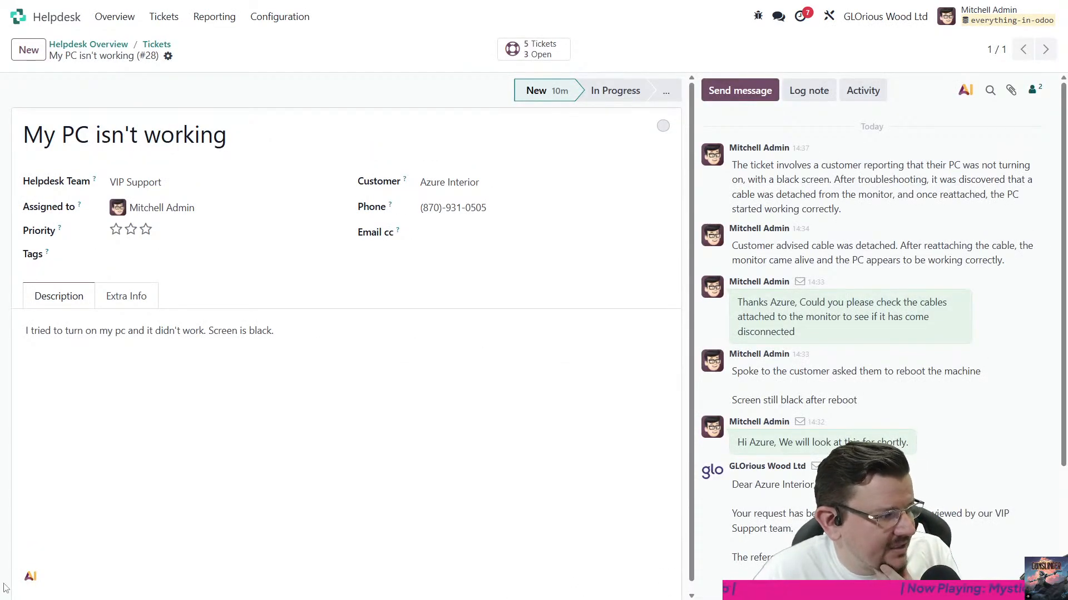
pyautogui.scroll(-1, 88, 512)
pyautogui.click(33, 571)
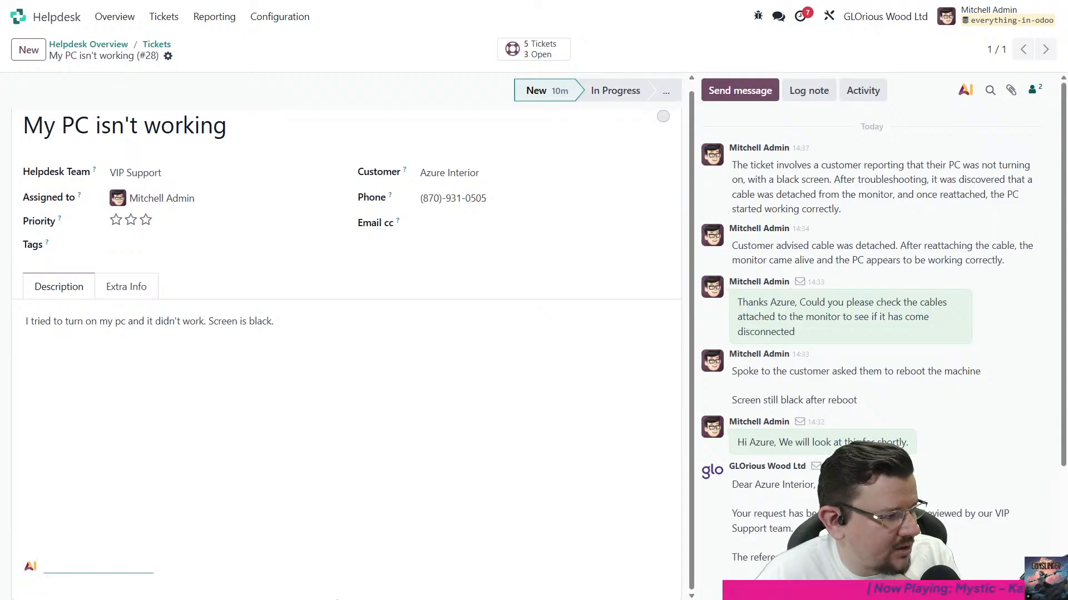
pyautogui.write('The issue was resolved by')
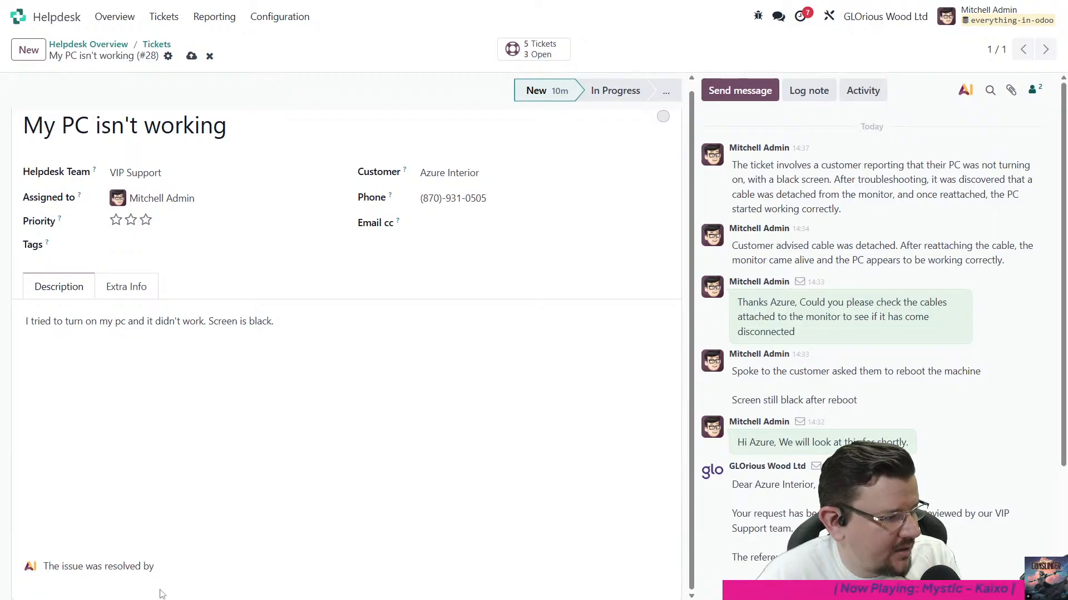
pyautogui.moveTo(127, 567); pyautogui.dragTo(218, 572)
pyautogui.click(226, 572)
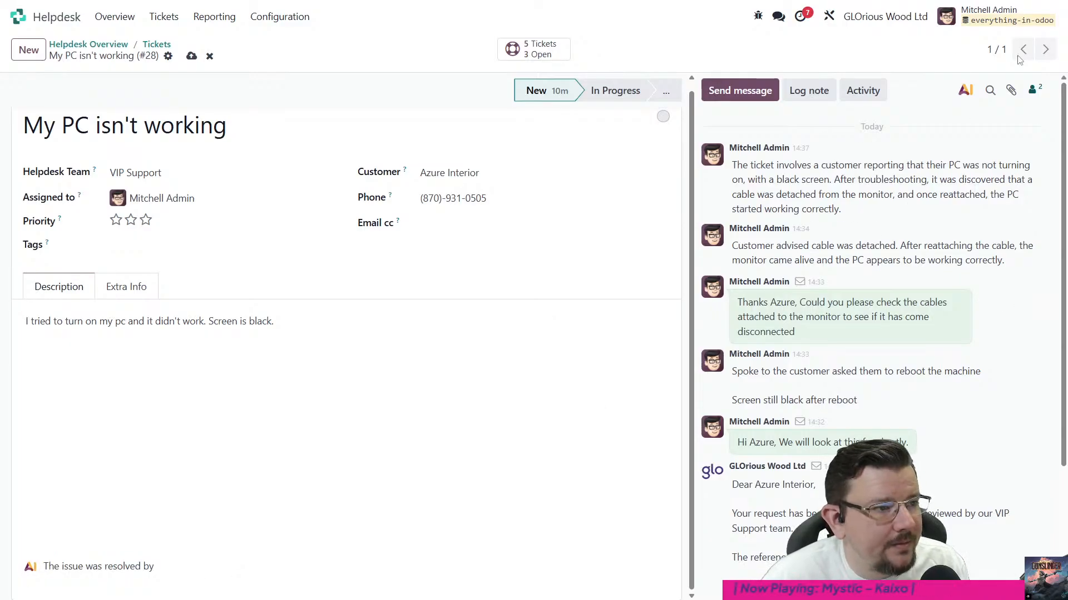
# - Reopen the ticket form in Studio and look through all properties of the Ultimate Solution field
pyautogui.click(839, 21)
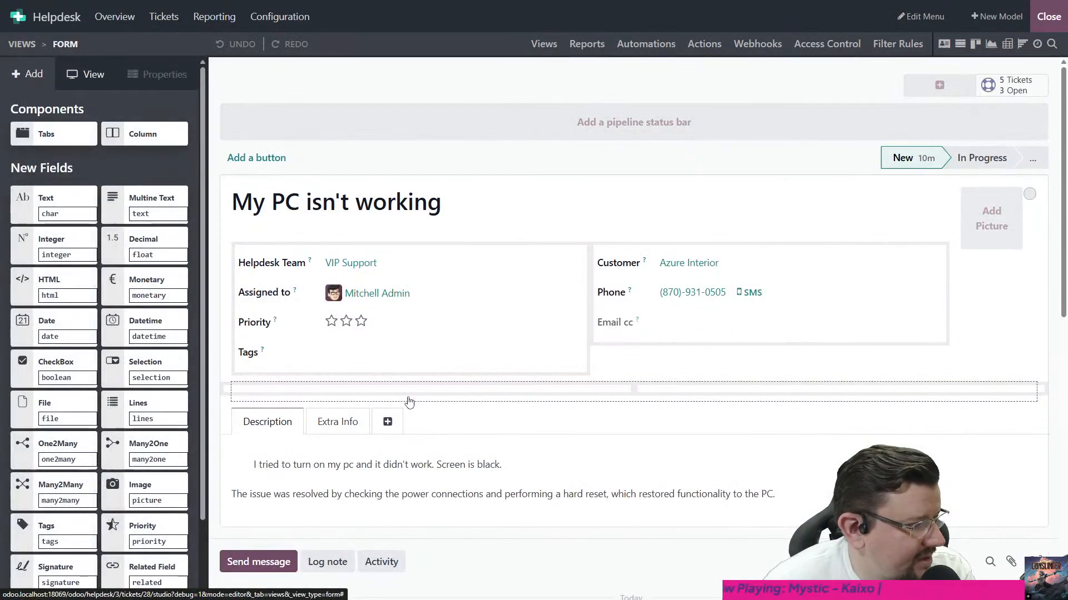
pyautogui.click(369, 389)
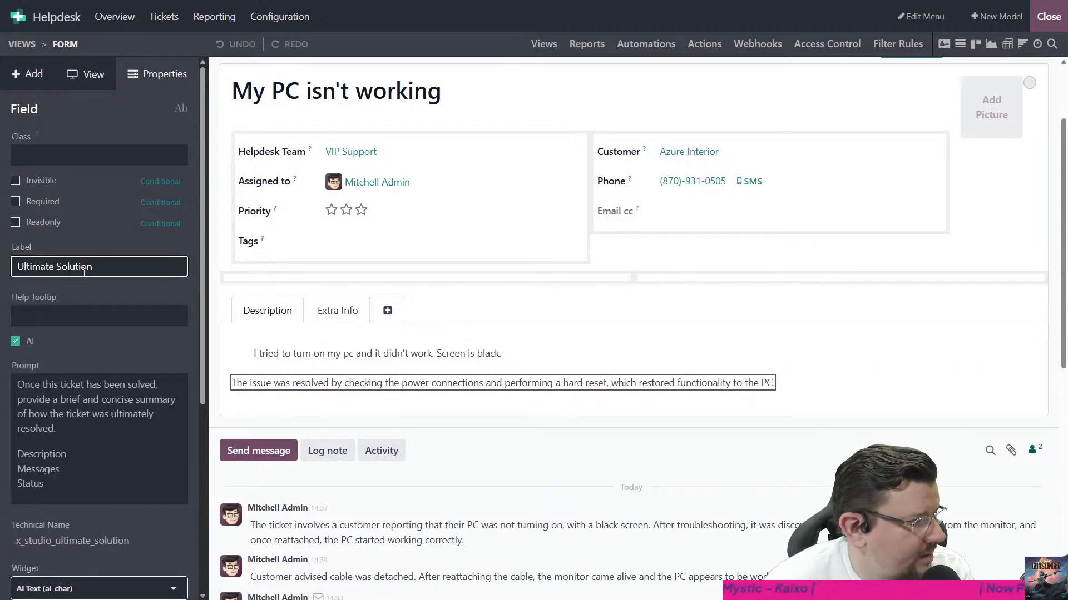
pyautogui.scroll(-5, 125, 307)
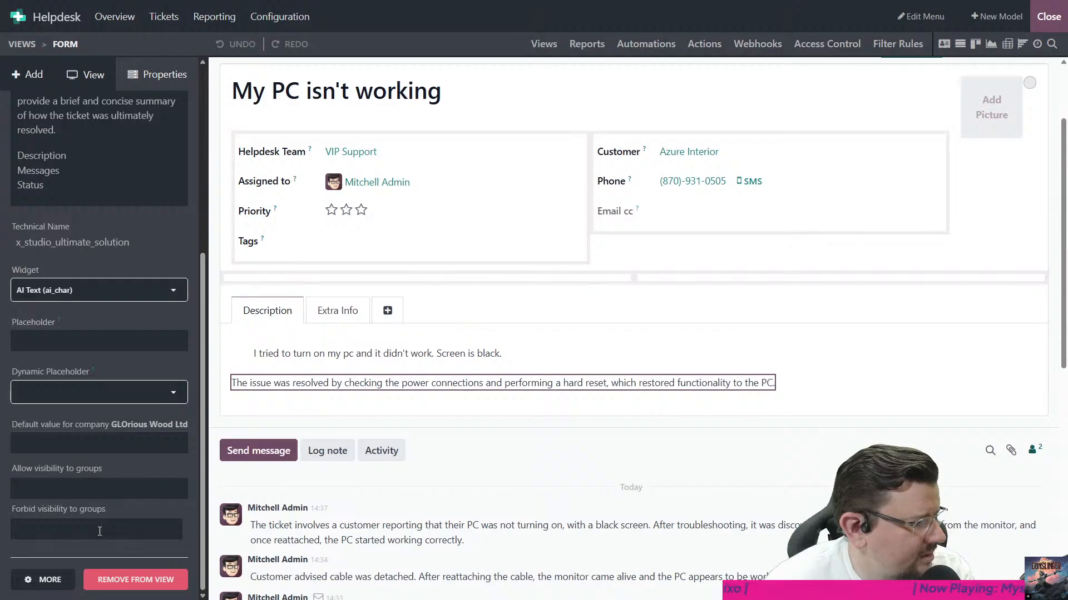
pyautogui.scroll(5, 106, 470)
pyautogui.scroll(-5, 111, 467)
pyautogui.scroll(5, 114, 467)
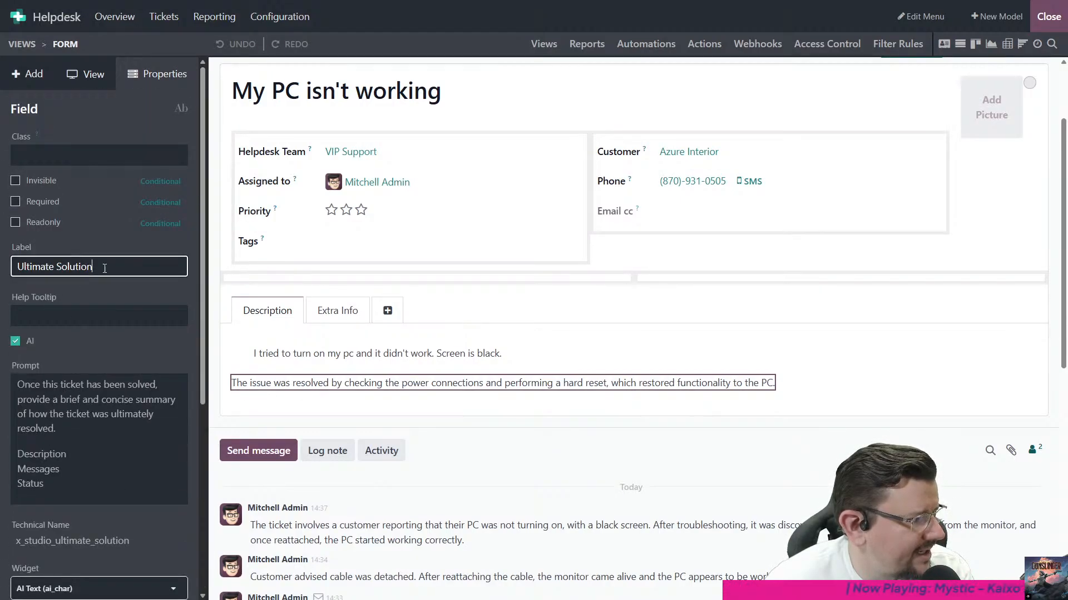
# - Check the Tags field's properties for comparison, and reselect the Ultimate Solution field below the description
pyautogui.click(253, 390)
pyautogui.moveTo(269, 315); pyautogui.dragTo(272, 354)
pyautogui.click(270, 367)
pyautogui.click(262, 244)
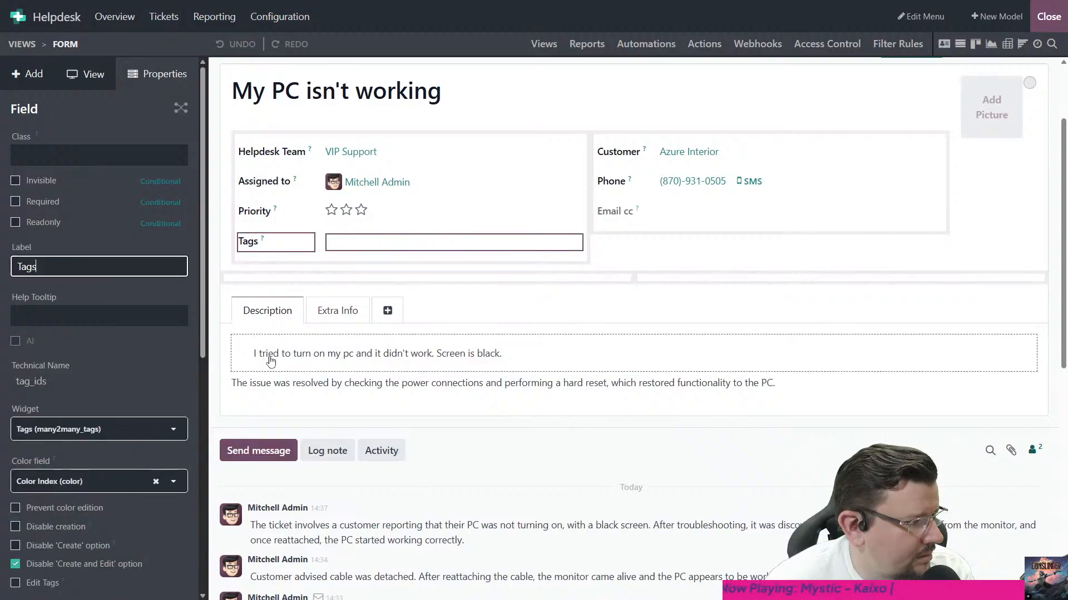
pyautogui.click(234, 383)
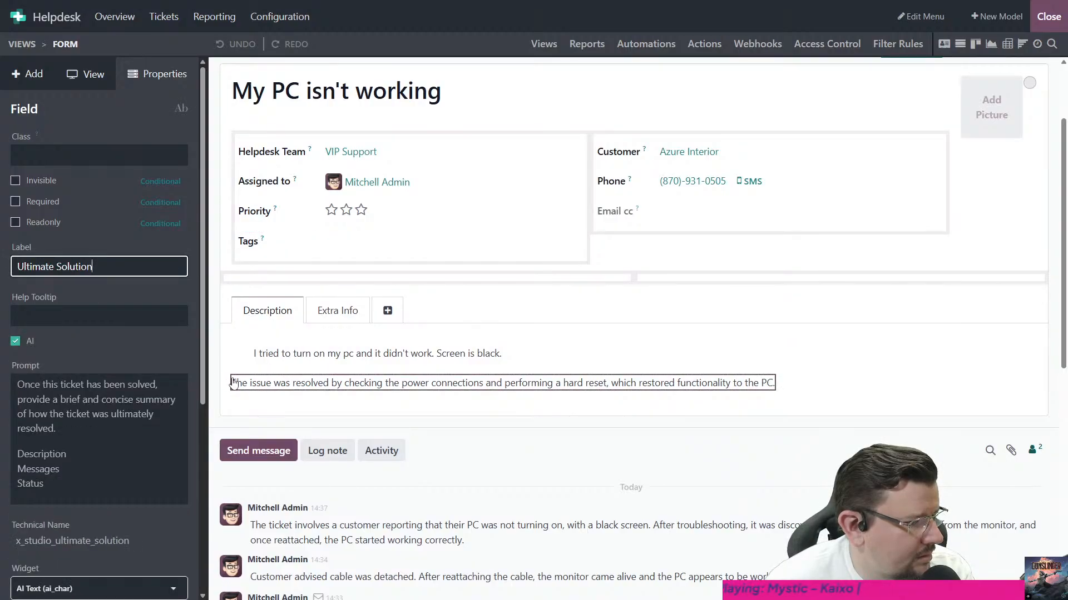
pyautogui.click(232, 381)
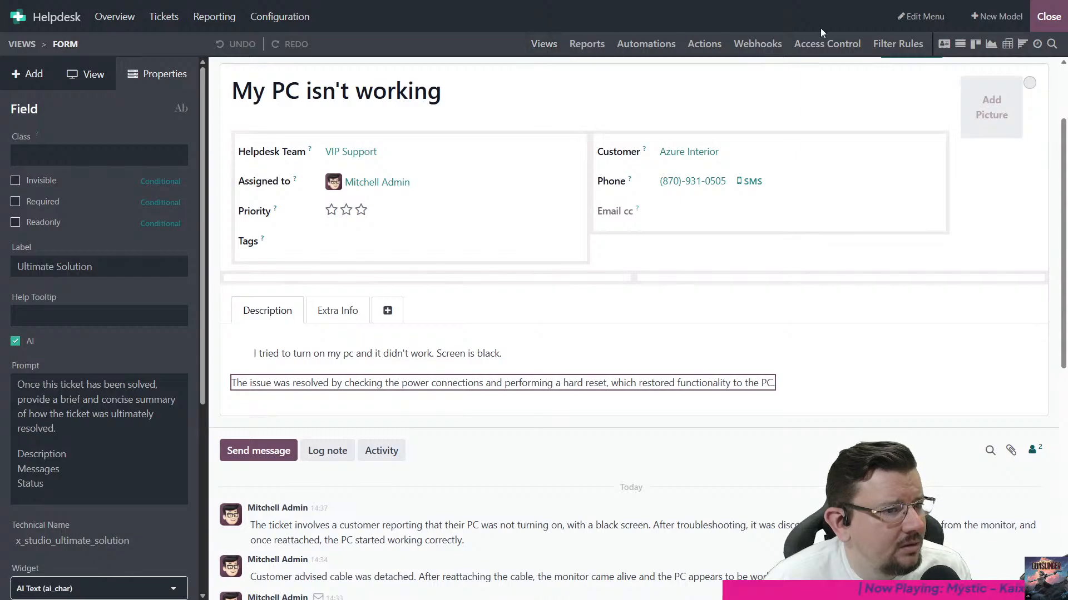
# - Leave Studio and open the "Odoo Studio: helpdesk.ticket.form customization" view inherited from the ticket's form view
pyautogui.click(1048, 16)
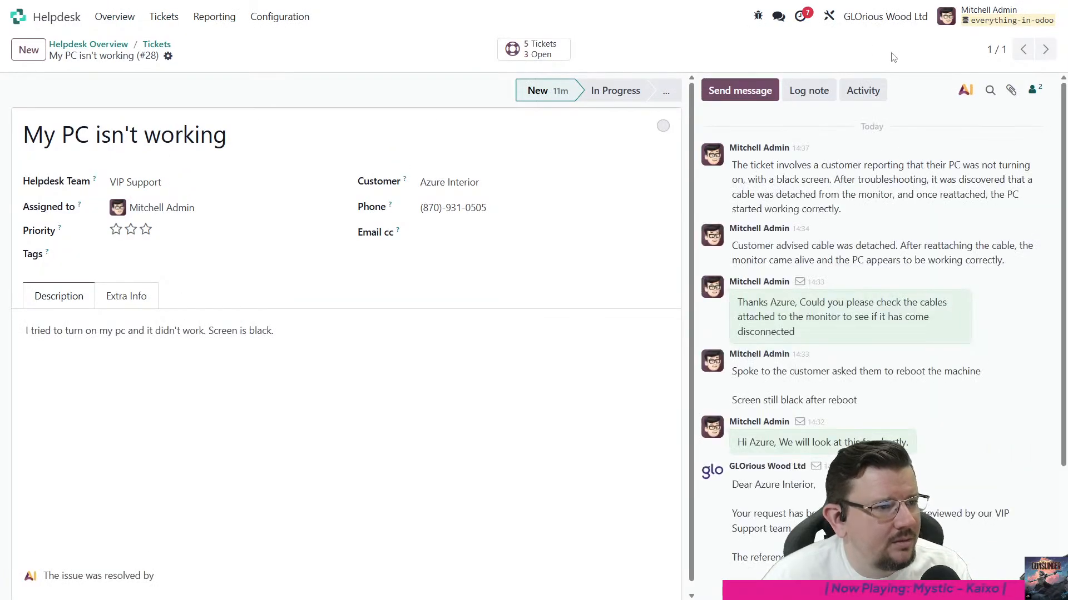
pyautogui.click(757, 16)
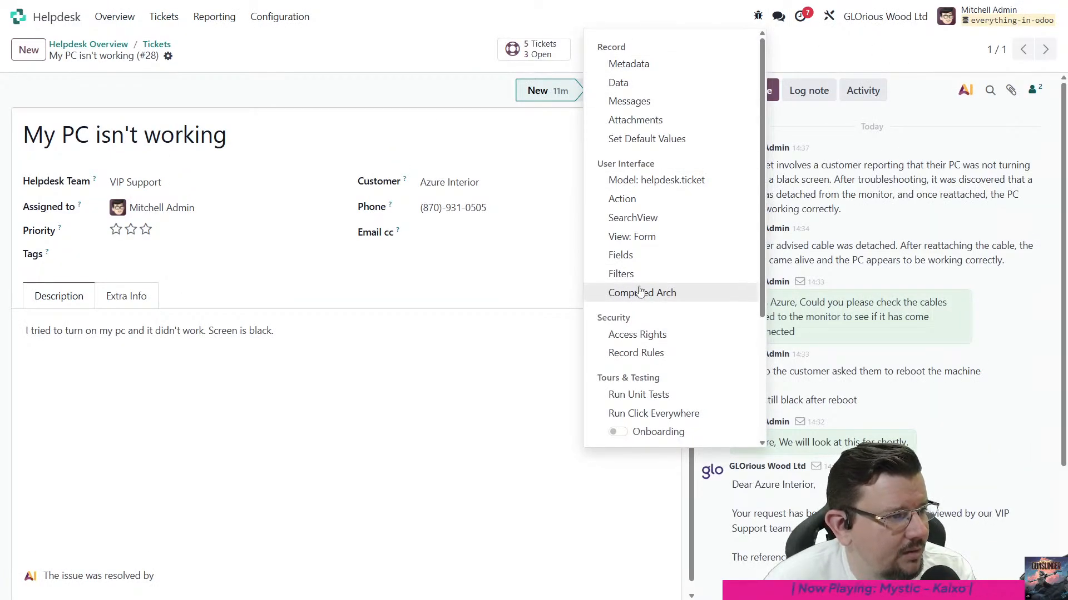
pyautogui.click(634, 237)
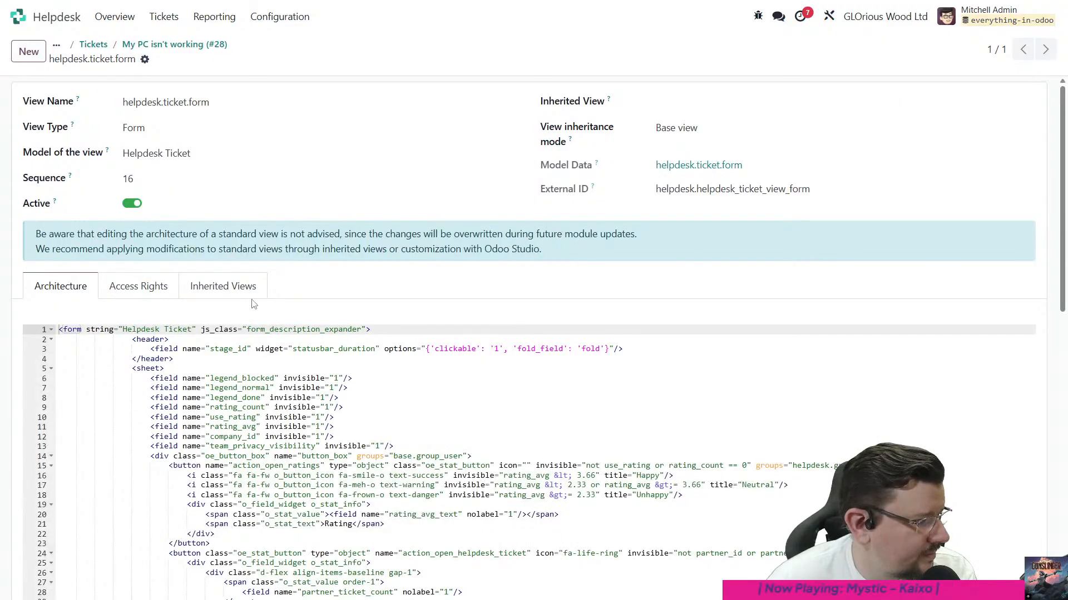
pyautogui.click(223, 287)
pyautogui.click(502, 364)
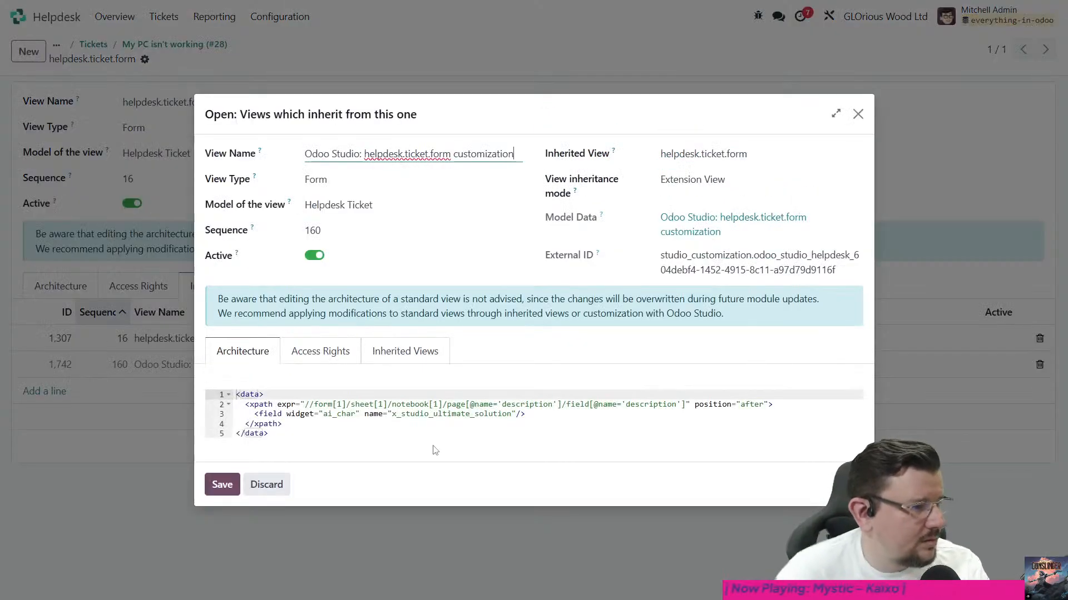
# - In the customization view's xpath, replace the notebook and page part of the path with a field node directly under the sheet
pyautogui.click(400, 424)
pyautogui.click(378, 404)
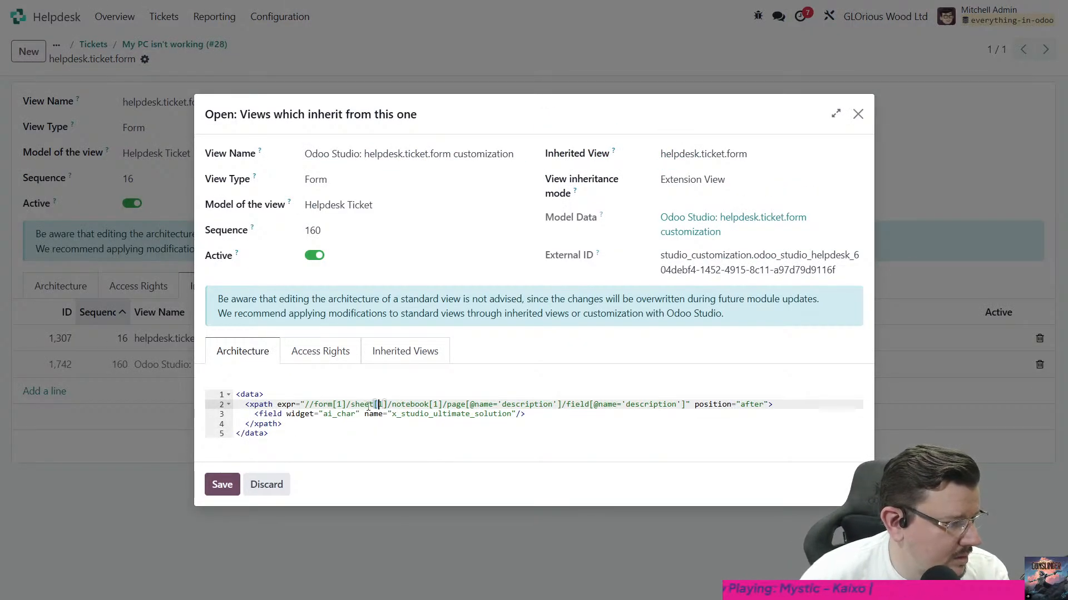
pyautogui.press('Up')
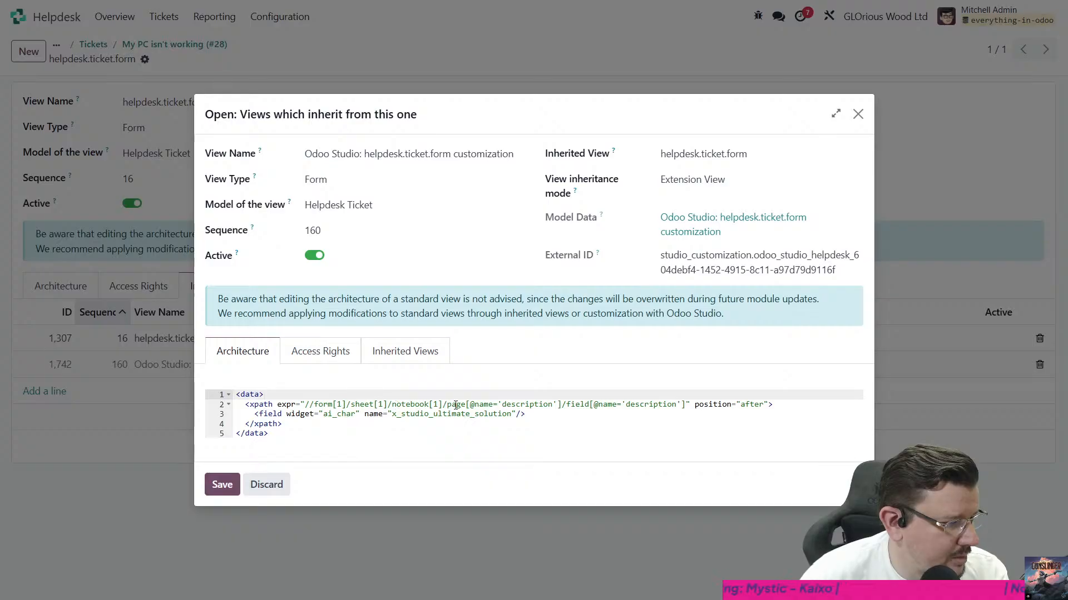
pyautogui.moveTo(391, 405); pyautogui.dragTo(466, 405)
pyautogui.write('field')
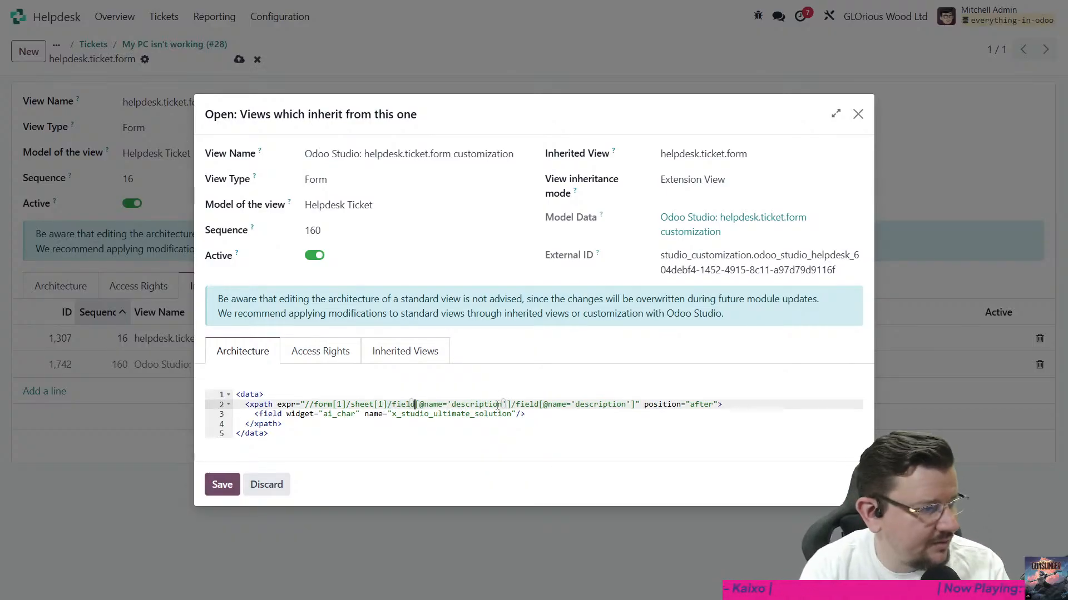
# - Make the xpath target the field named tag_ids, drop the trailing description field segment, and save both the customization and the parent view
pyautogui.doubleClick(498, 405)
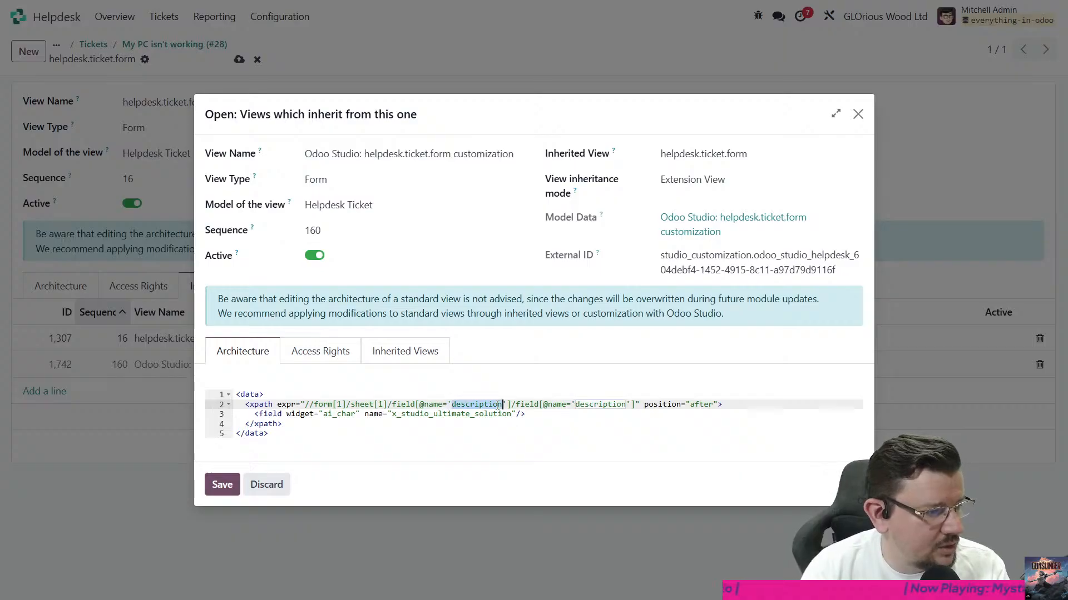
pyautogui.hotkey('shift', 'Right')
pyautogui.hotkey('shift', 'Right')
pyautogui.hotkey('shift', 'Right')
pyautogui.hotkey('shift', 'Right')
pyautogui.hotkey('shift', 'Right')
pyautogui.hotkey('shift', 'Right')
pyautogui.hotkey('shift', 'Right')
pyautogui.hotkey('shift', 'Right')
pyautogui.hotkey('shift', 'Right')
pyautogui.hotkey('shift', 'Right')
pyautogui.hotkey('shift', 'Right')
pyautogui.hotkey('shift', 'Right')
pyautogui.hotkey('shift', 'Right')
pyautogui.hotkey('shift', 'Right')
pyautogui.hotkey('shift', 'Right')
pyautogui.hotkey('shift', 'Right')
pyautogui.hotkey('shift', 'Right')
pyautogui.hotkey('shift', 'Right')
pyautogui.hotkey('shift', 'Right')
pyautogui.hotkey('shift', 'Right')
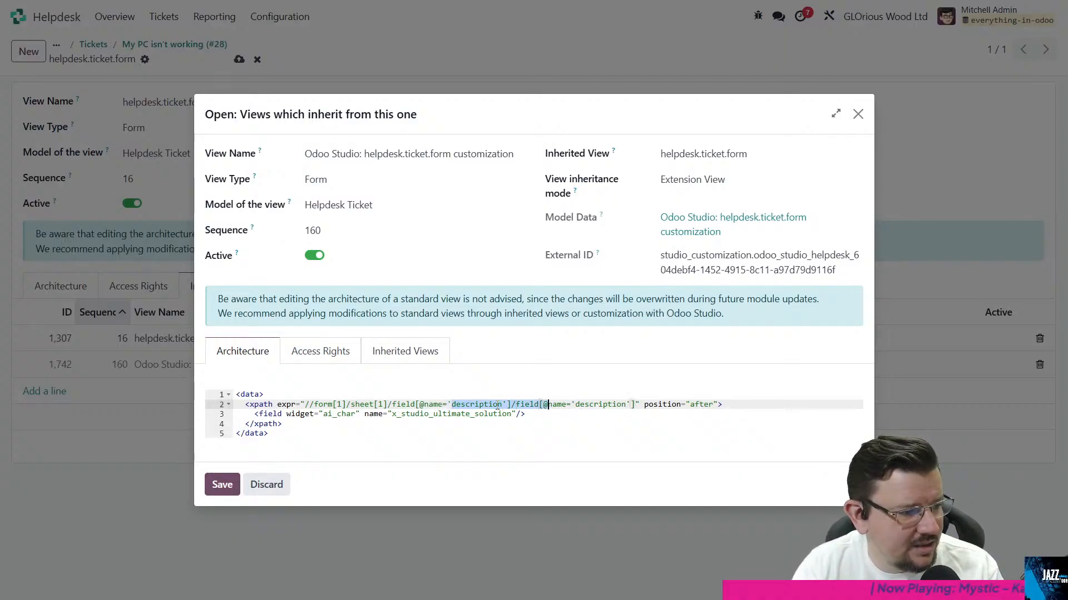
pyautogui.write('tag_i')
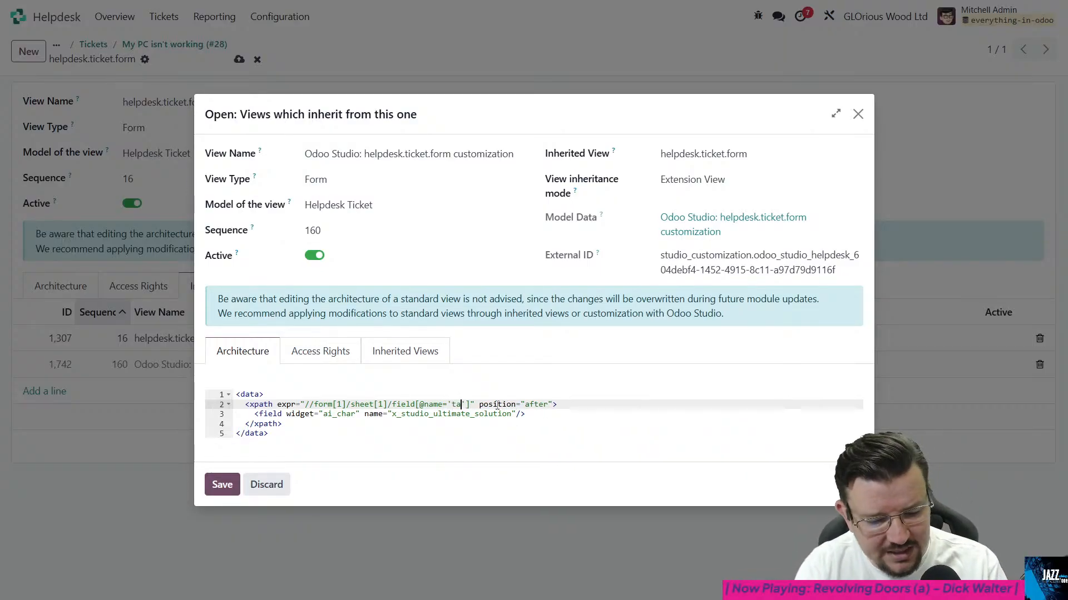
pyautogui.write('ds')
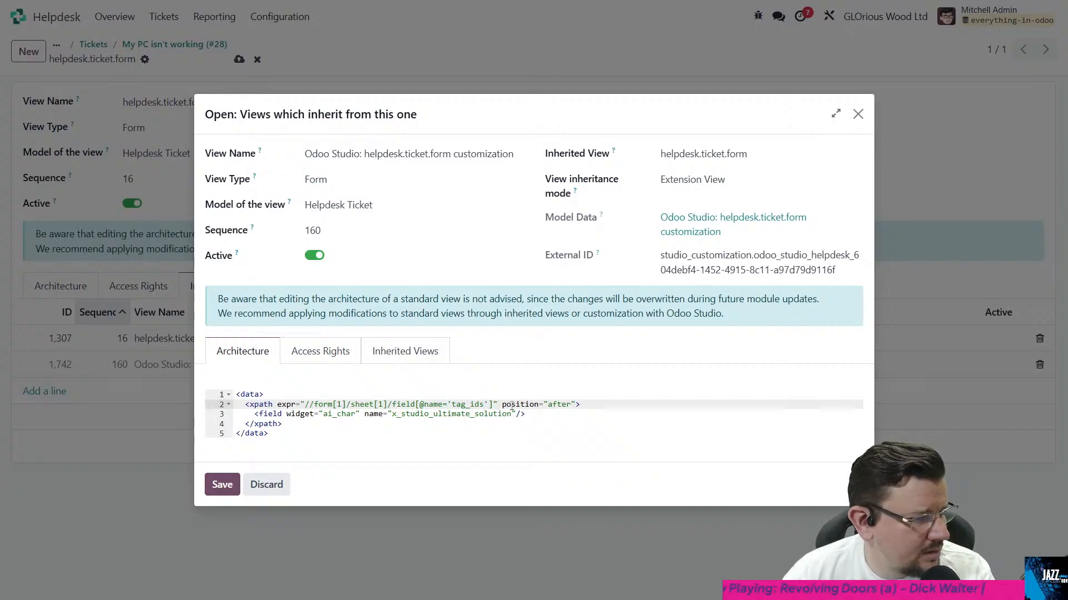
pyautogui.click(221, 485)
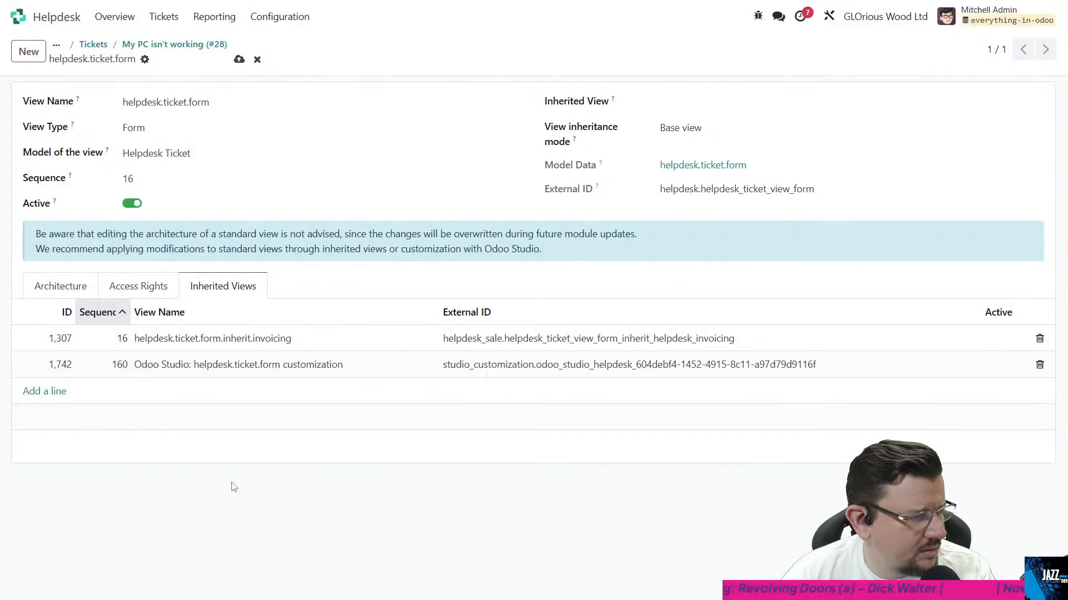
pyautogui.click(239, 59)
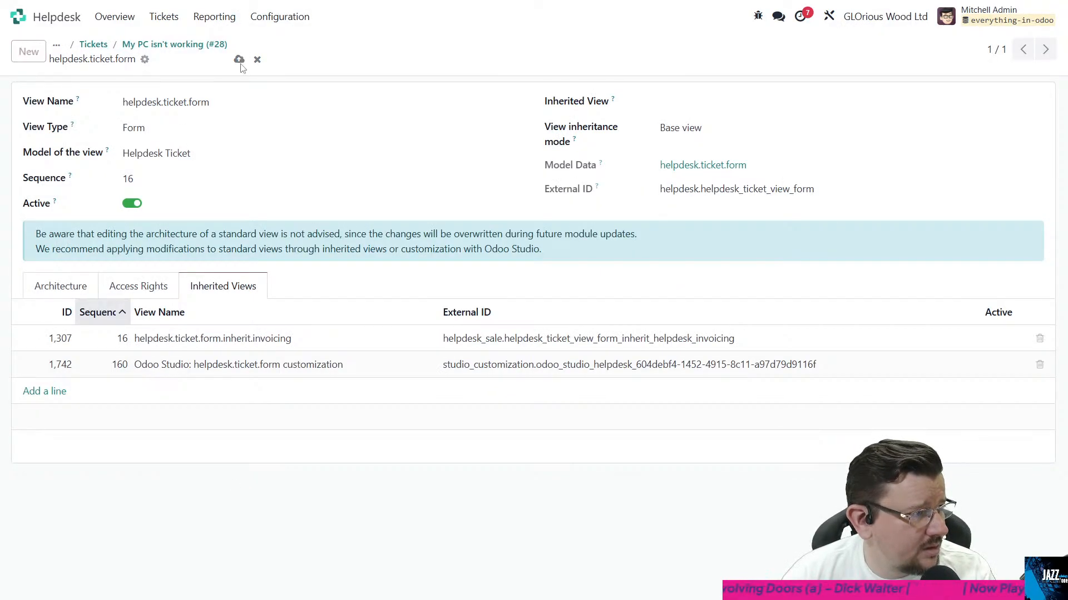
# - Return to the "My PC isn't working" ticket, check its Description and Extra Info pages for the Ultimate Solution field, and reload the form
pyautogui.click(188, 47)
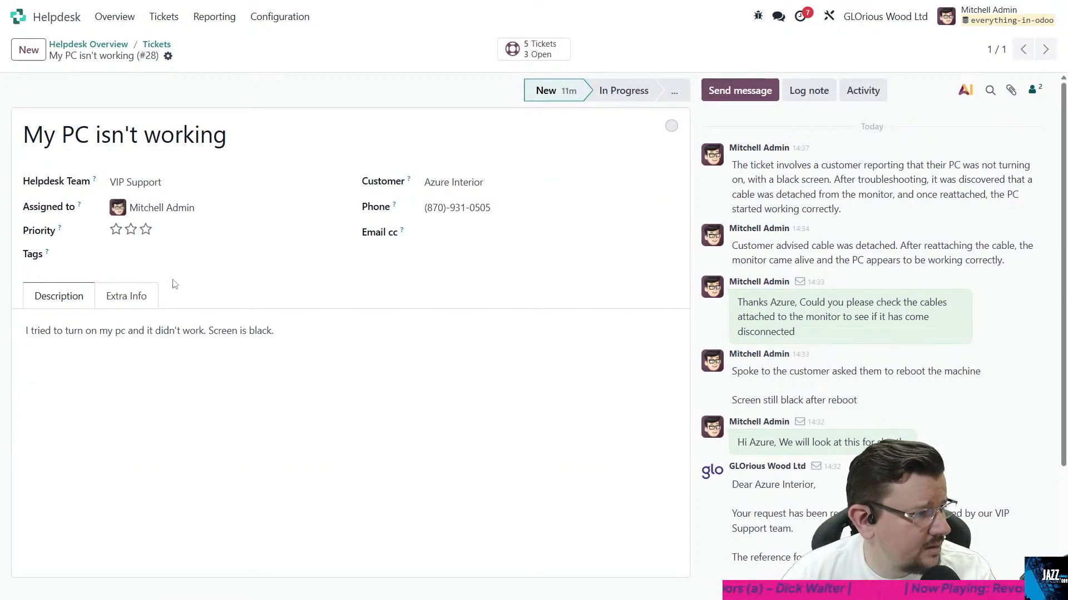
pyautogui.click(115, 301)
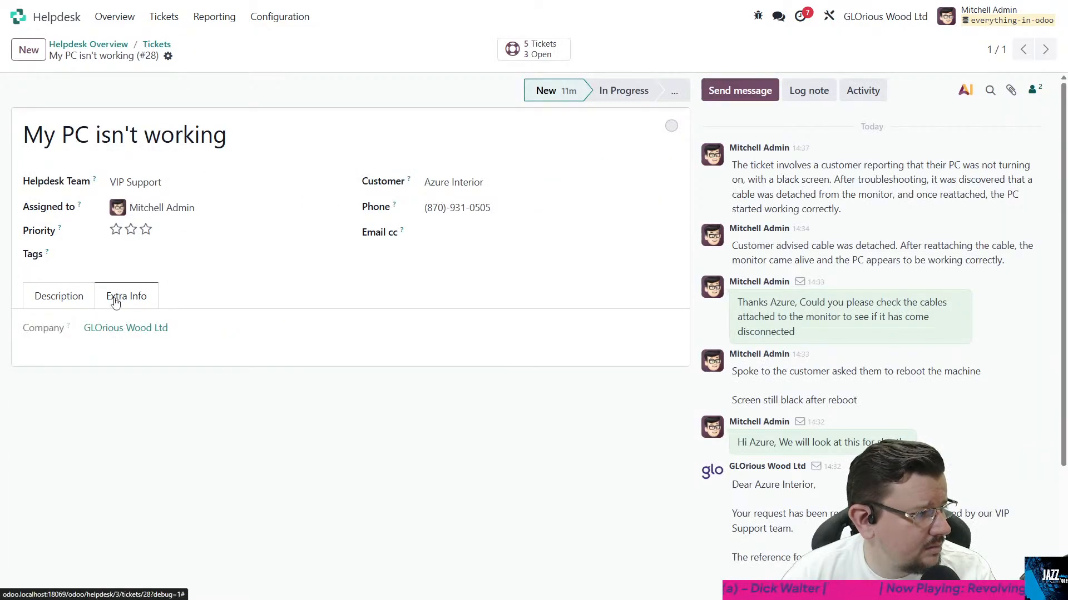
pyautogui.click(73, 303)
pyautogui.moveTo(49, 255)
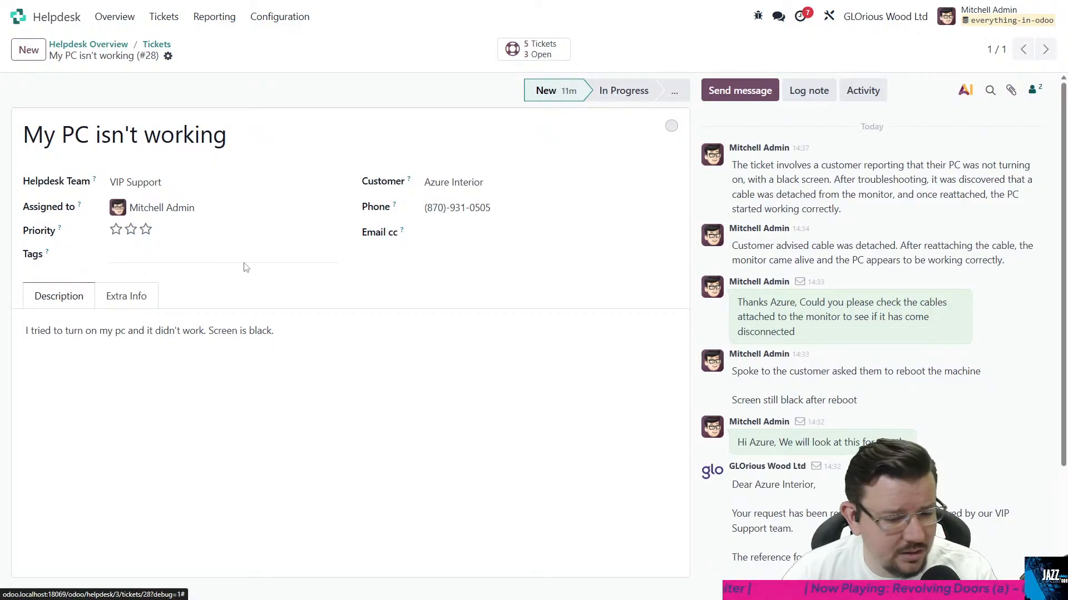
pyautogui.press('F5')
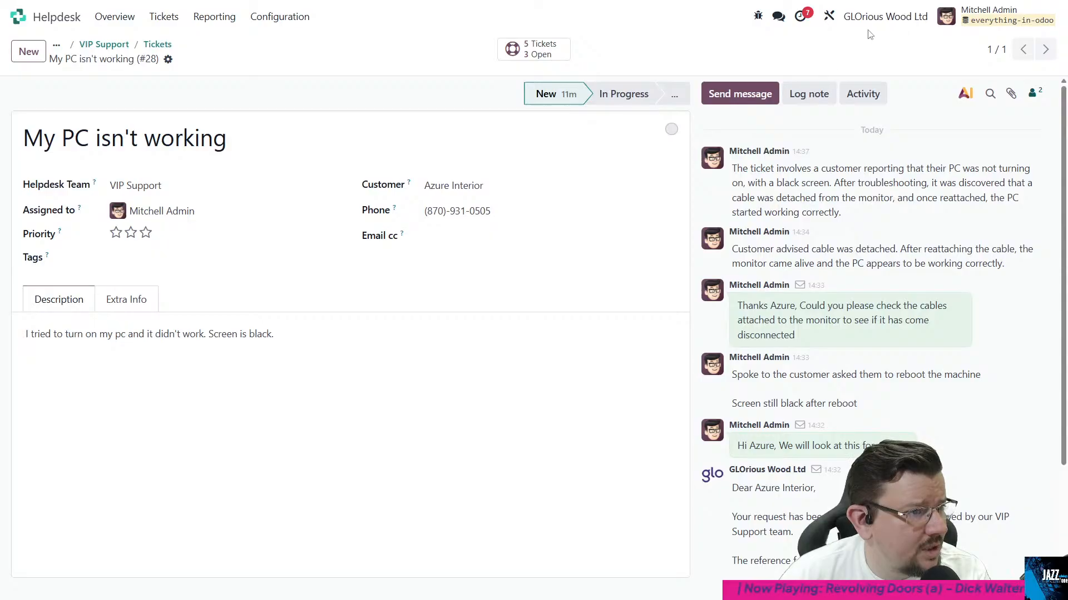
# - Try to open the ticket form in Studio and read the technical details of the error
pyautogui.click(828, 22)
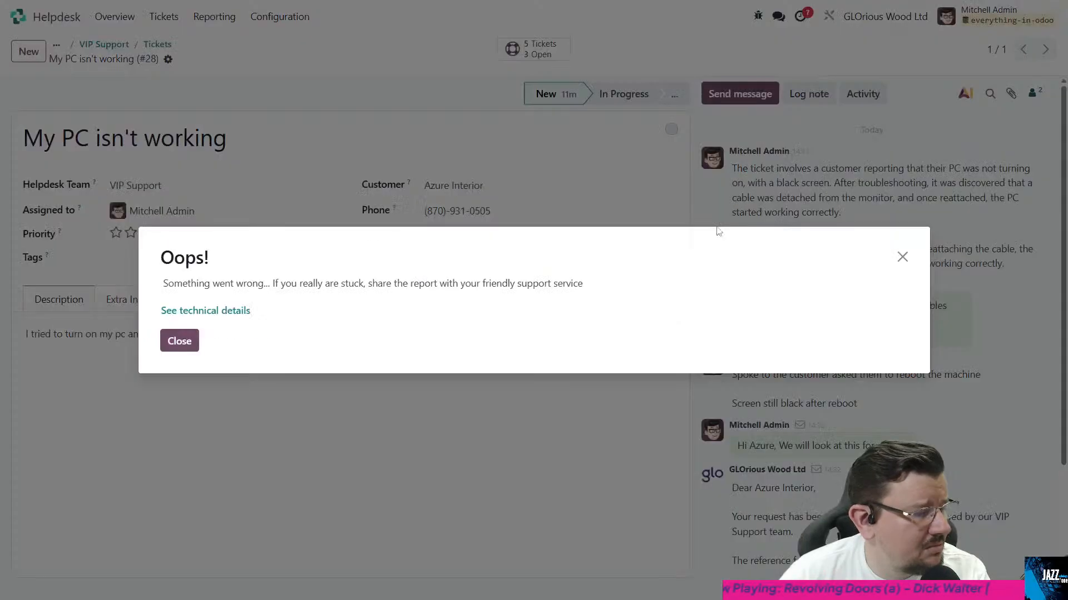
pyautogui.click(238, 312)
pyautogui.scroll(-5, 305, 328)
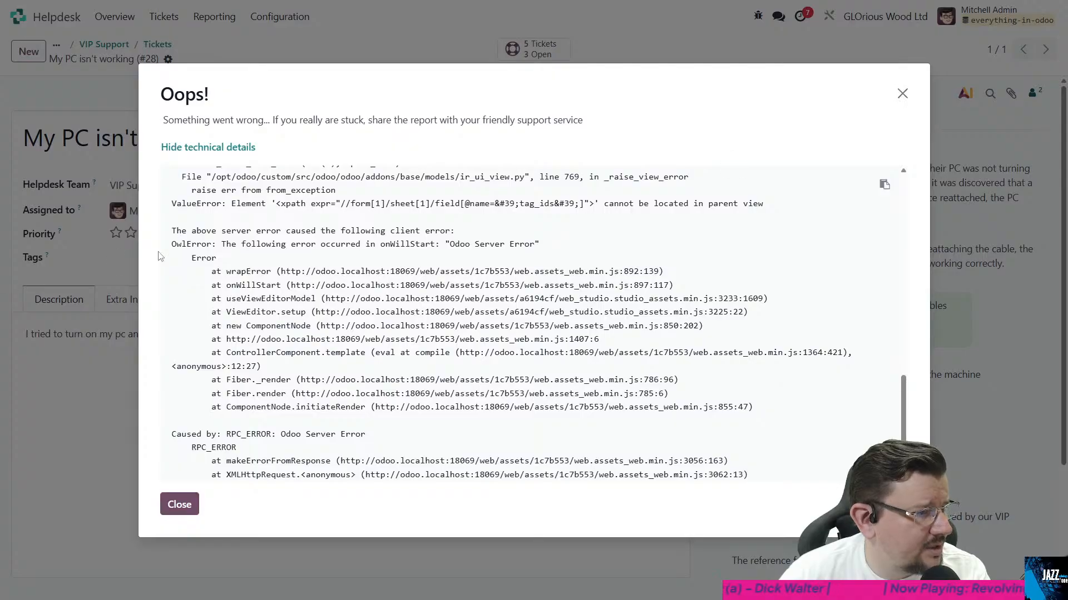
pyautogui.click(902, 93)
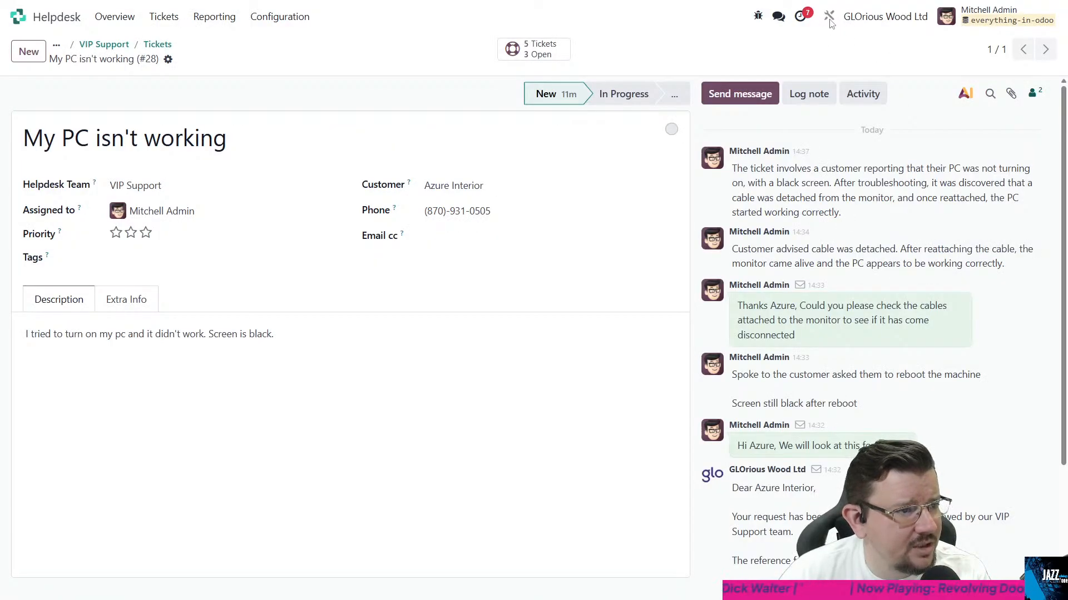
pyautogui.click(754, 20)
pyautogui.click(667, 243)
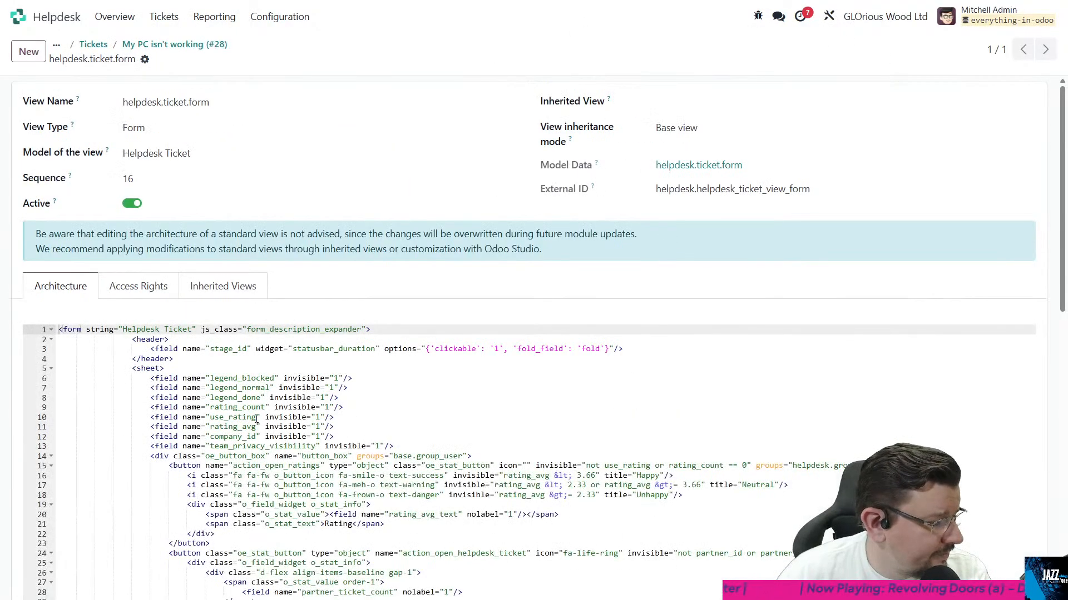
pyautogui.click(223, 285)
pyautogui.click(443, 362)
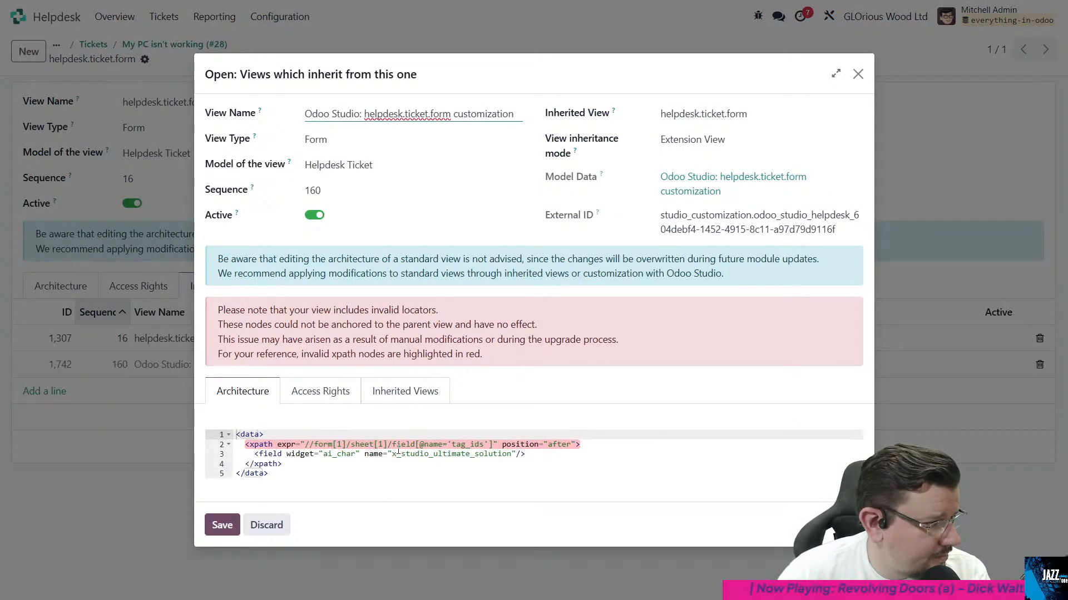
pyautogui.write('/')
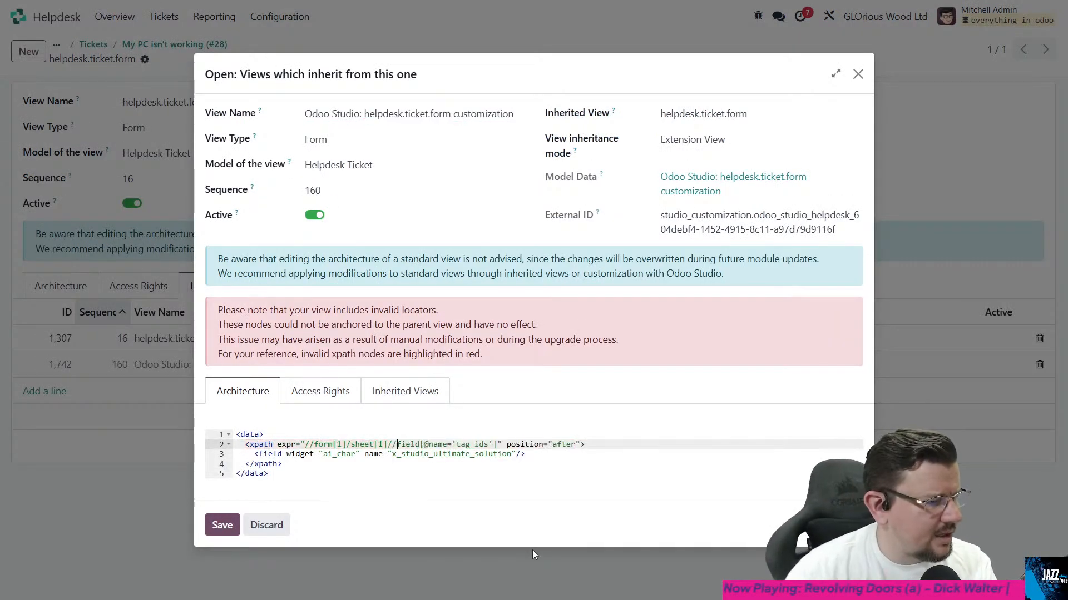
pyautogui.click(469, 470)
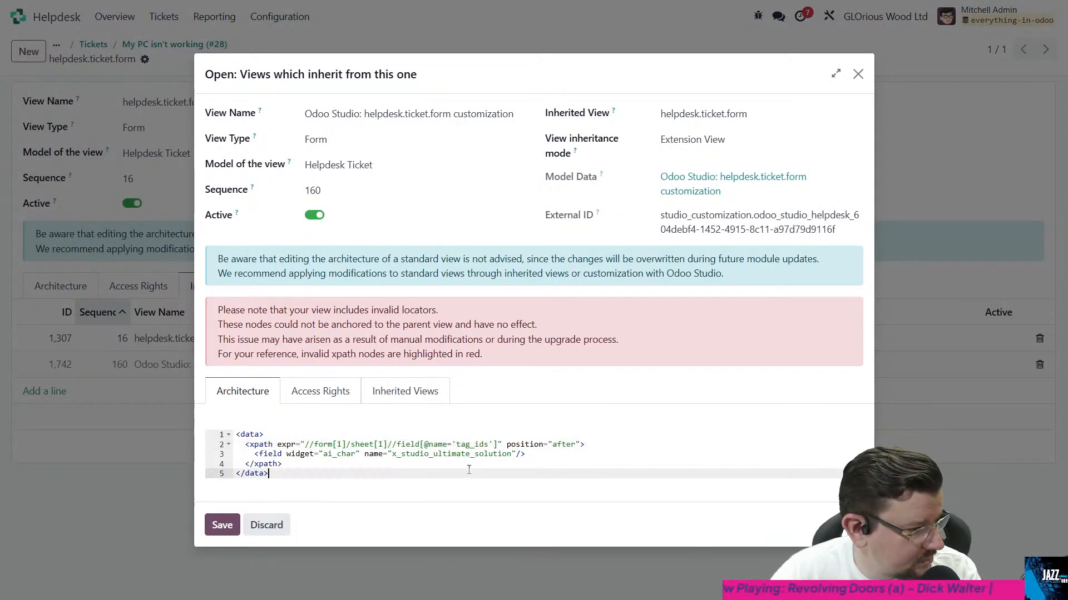
pyautogui.click(222, 524)
pyautogui.click(239, 59)
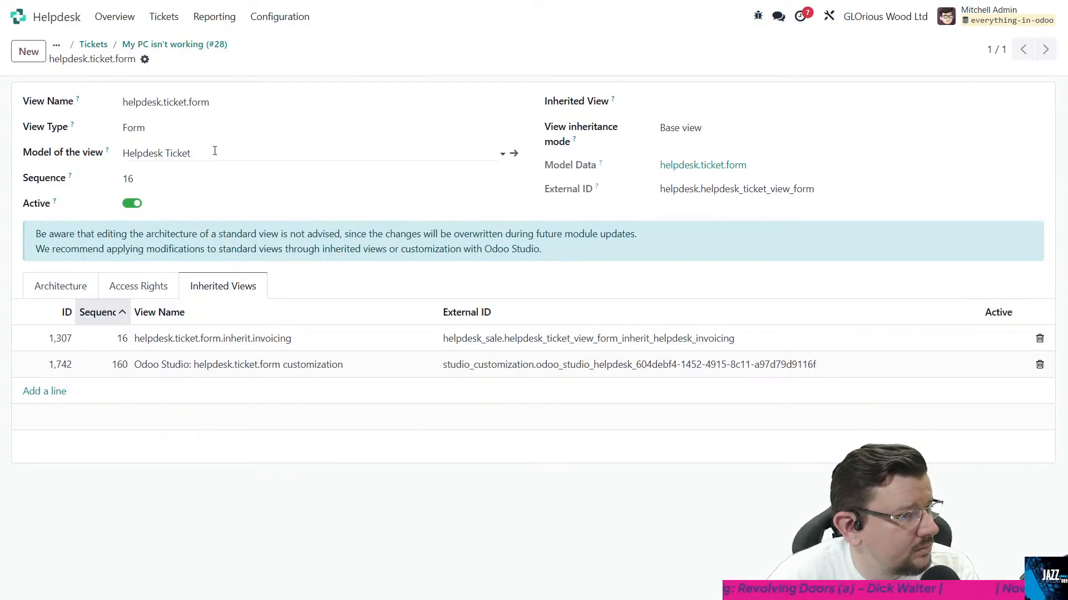
# - Go back to the ticket and read through the generated text in the Ultimate Solution field below Tags
pyautogui.click(160, 49)
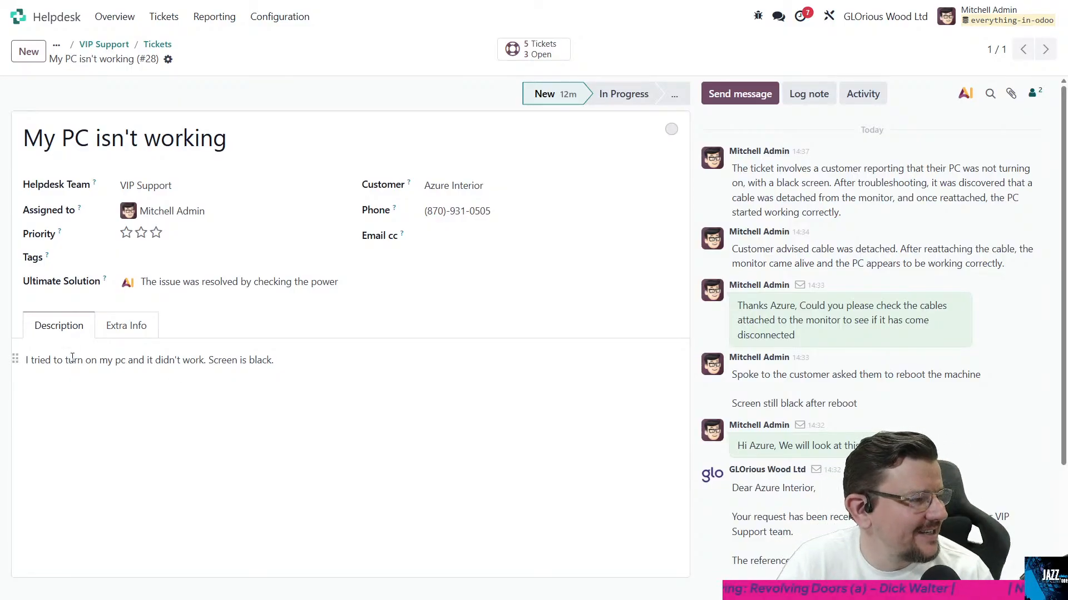
pyautogui.tripleClick(295, 276)
pyautogui.click(295, 282)
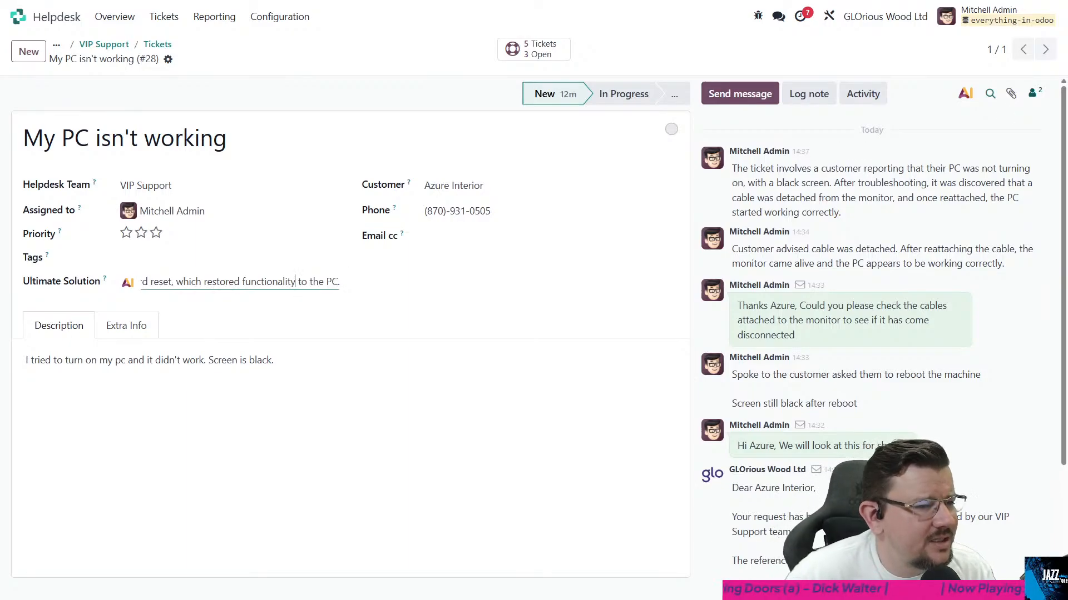
# - Open the ticket form in Studio and set the Ultimate Solution field's widget to AI Text (ai_text)
pyautogui.click(827, 18)
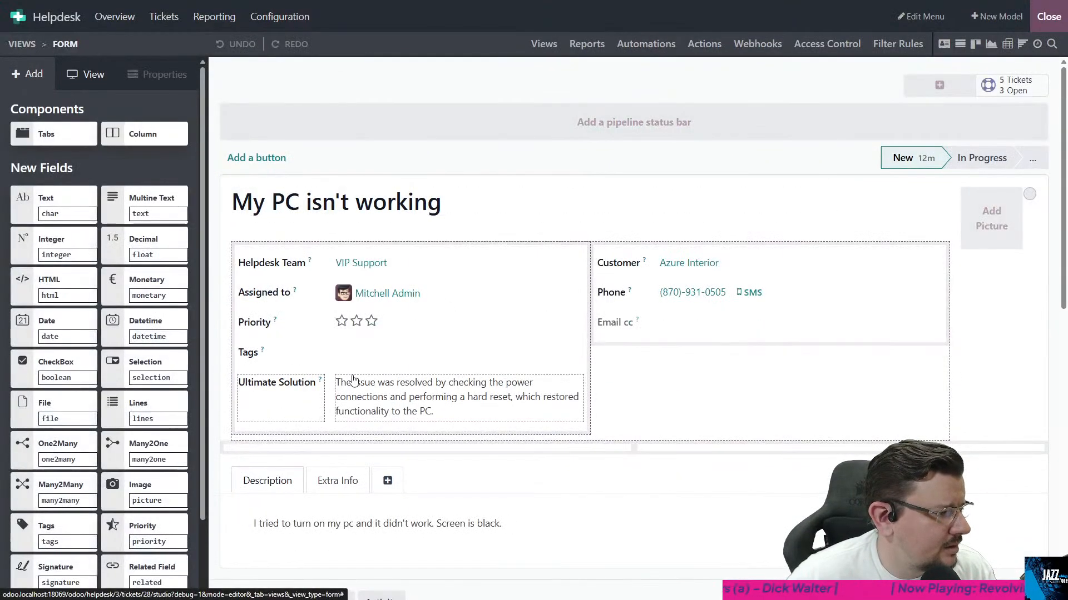
pyautogui.click(367, 395)
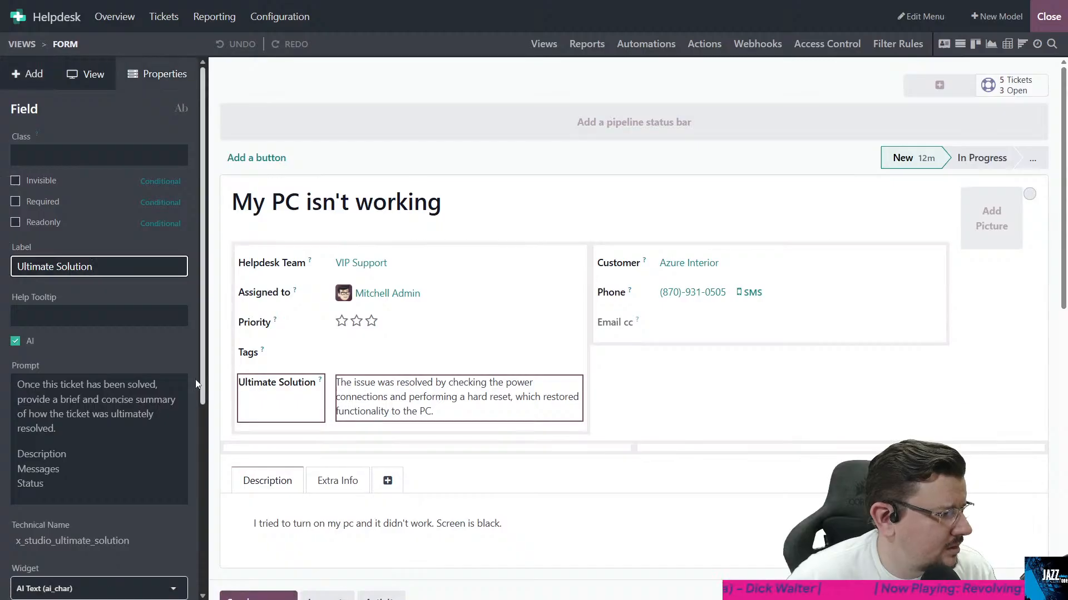
pyautogui.scroll(-3, 76, 299)
pyautogui.click(59, 421)
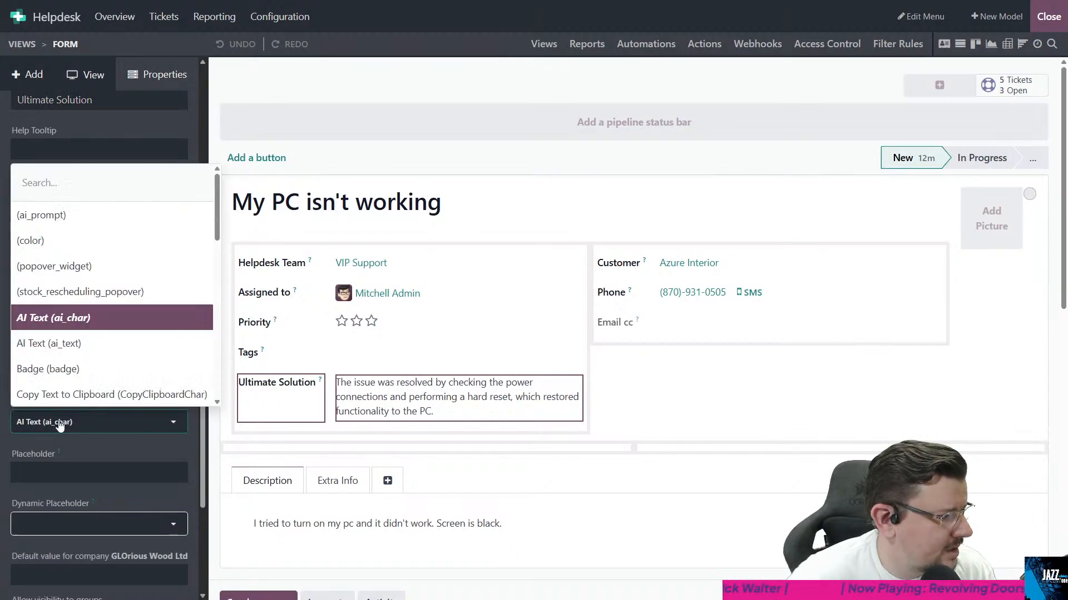
pyautogui.click(70, 341)
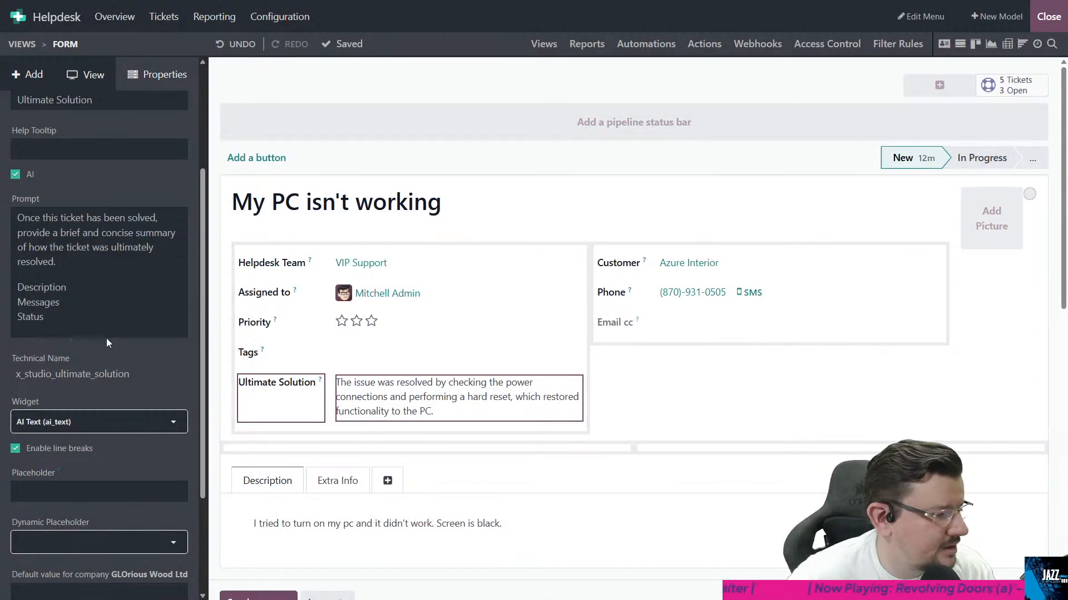
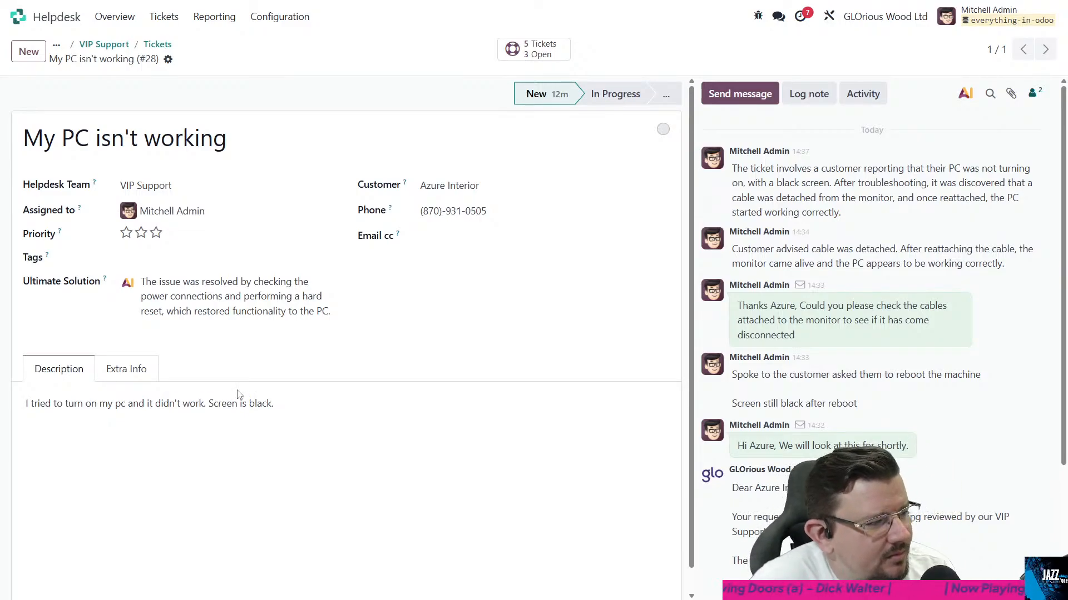
pyautogui.click(828, 19)
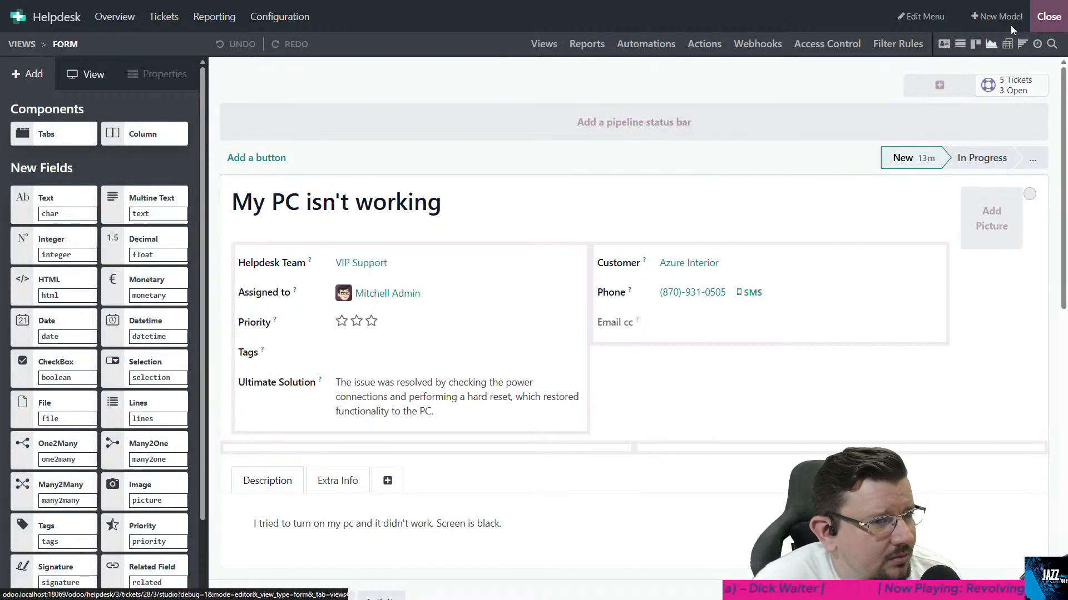
pyautogui.click(1040, 18)
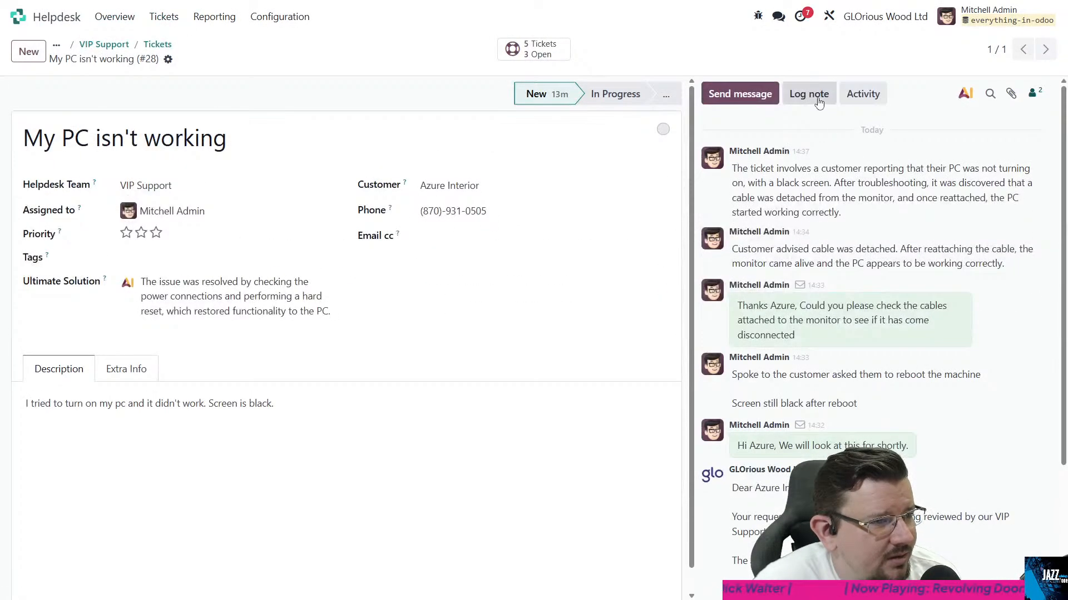
# - Log an internal note on the ticket reading "For clarification, the disconnected cable was the display cable"
pyautogui.click(815, 96)
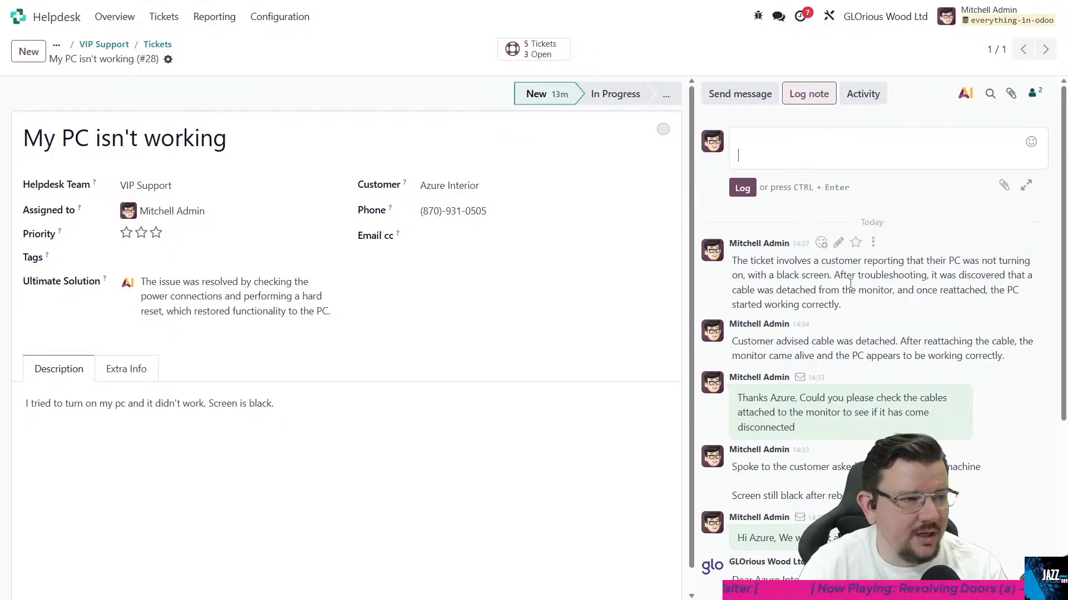
pyautogui.click(849, 283)
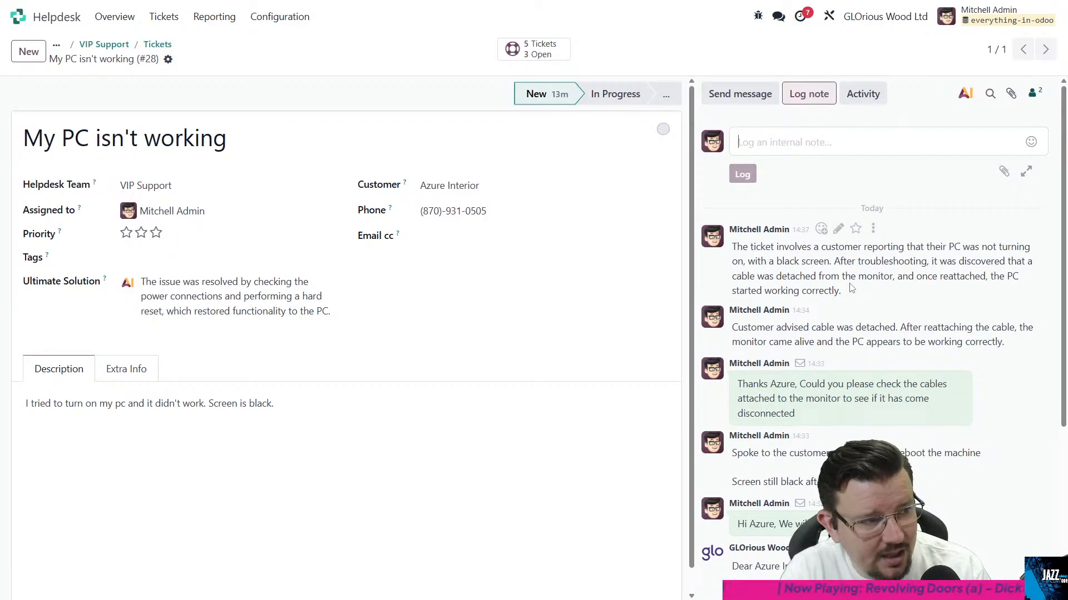
pyautogui.write('For cla')
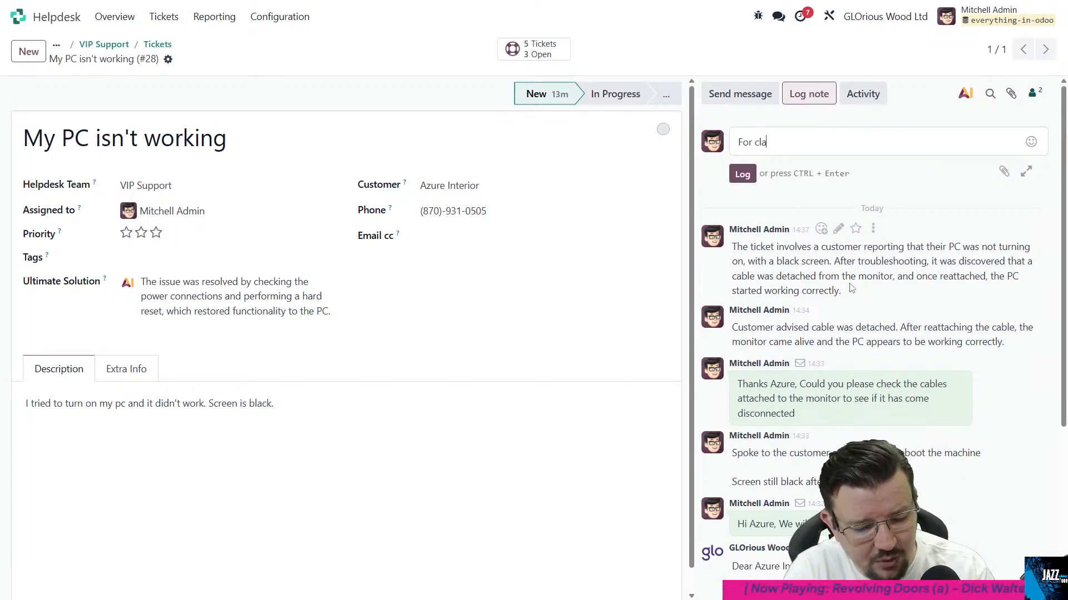
pyautogui.write('rification, the ')
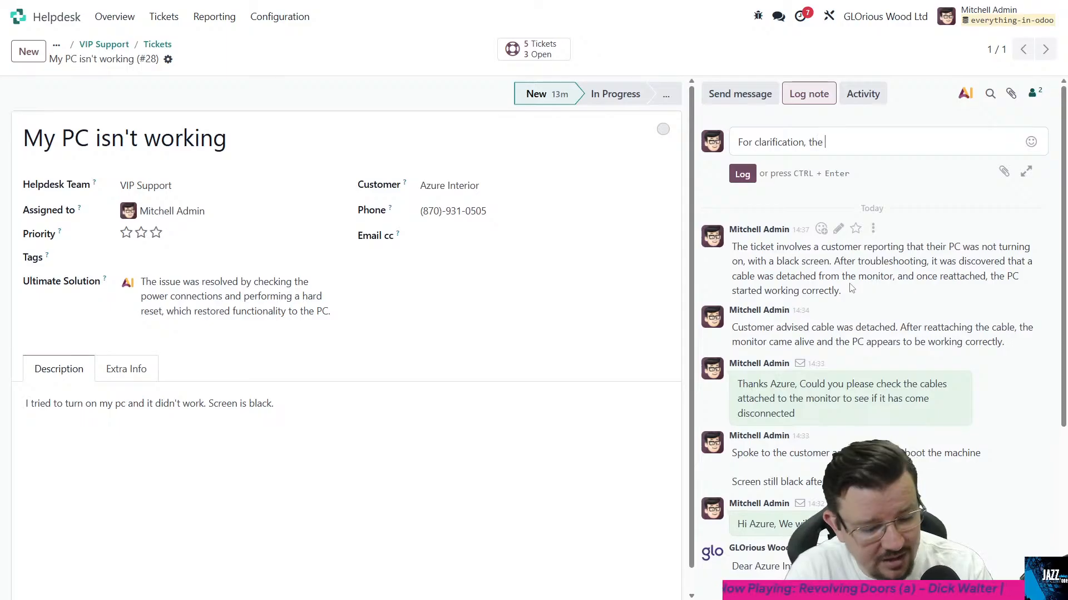
pyautogui.write('disconnected cable was the')
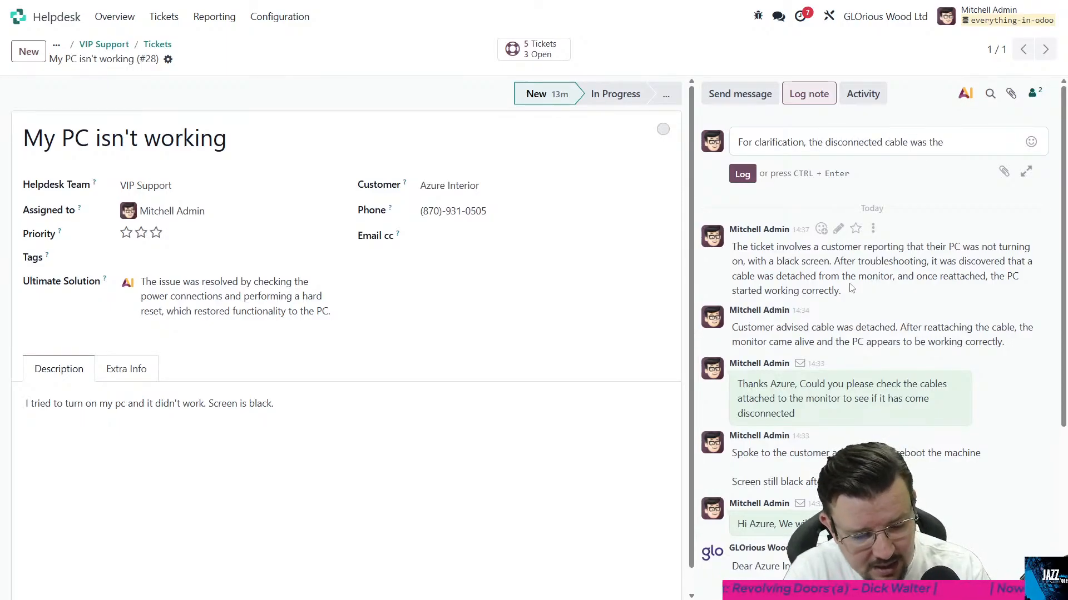
pyautogui.write(' display cable')
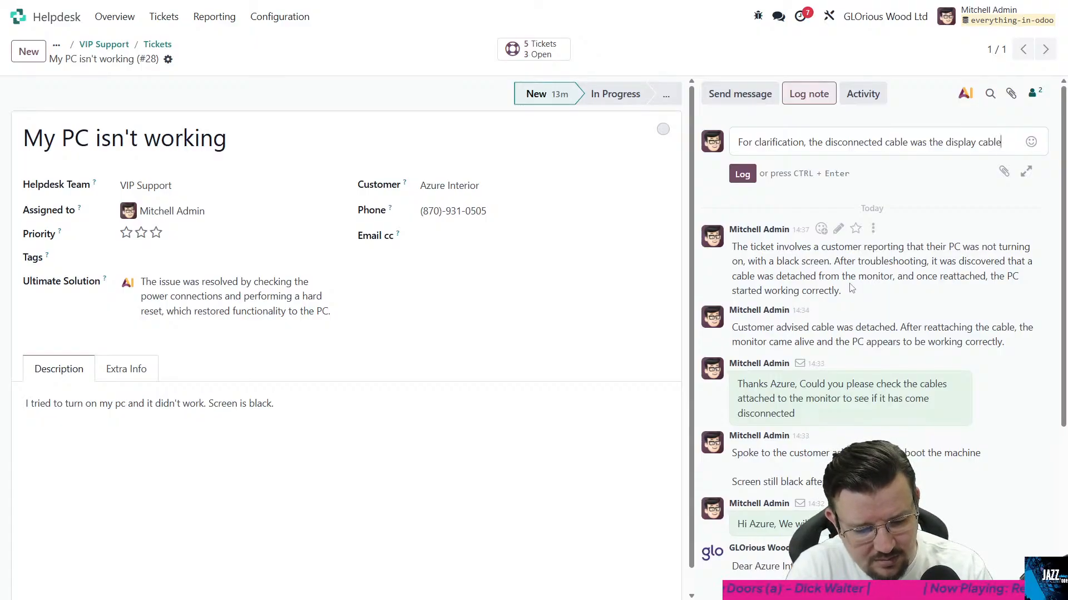
pyautogui.hotkey('ctrl', 'Return')
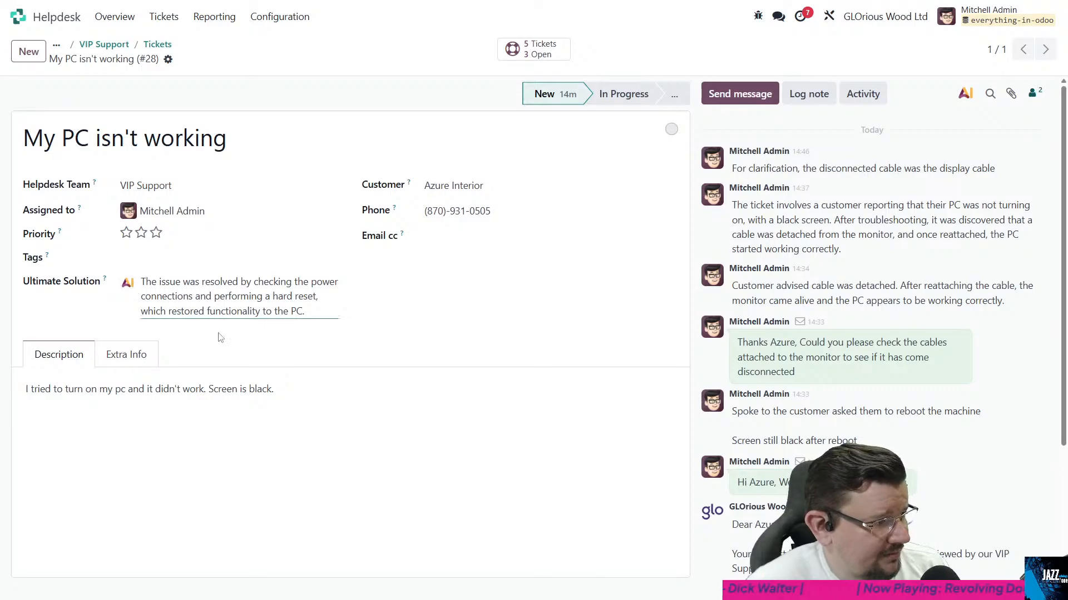
# - Regenerate the AI text of the ticket's Ultimate Solution field
pyautogui.click(513, 413)
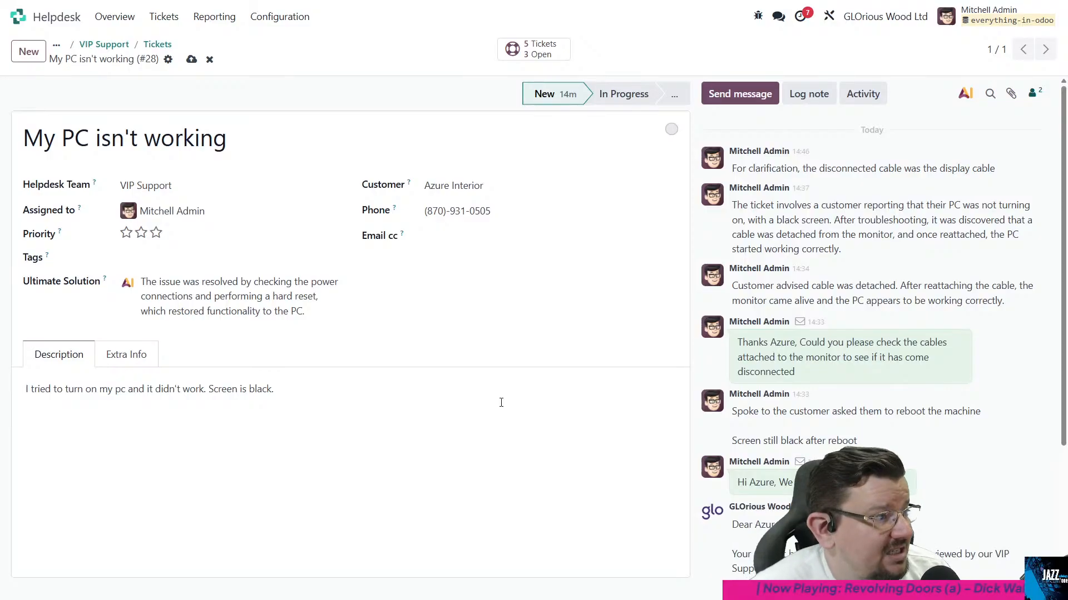
pyautogui.click(134, 289)
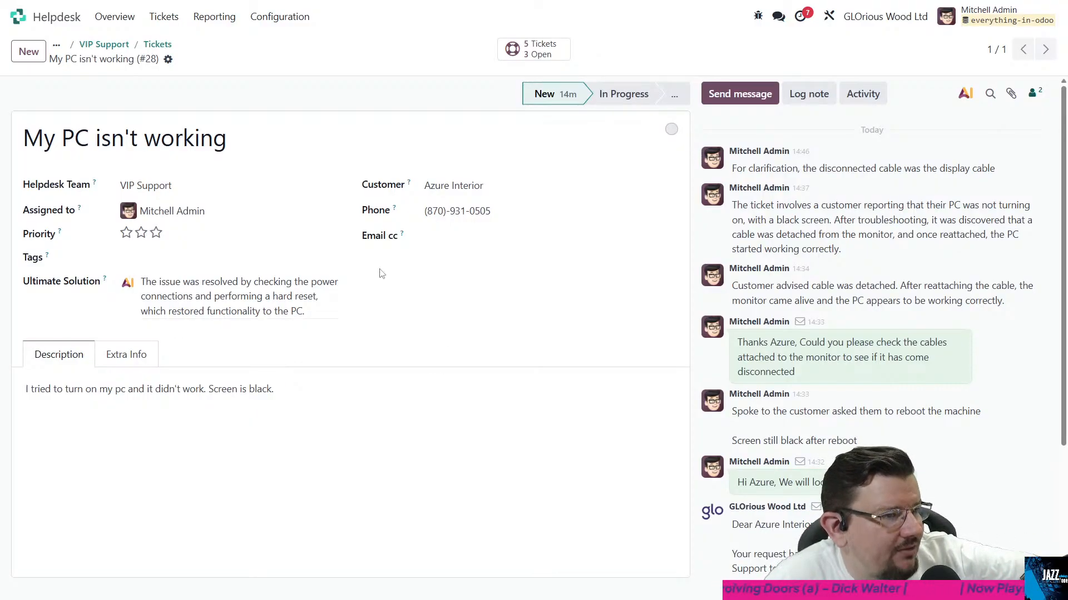
# - Open the ticket form in Studio, remove the Ultimate Solution field from the view, and confirm the removal
pyautogui.click(829, 17)
pyautogui.click(393, 408)
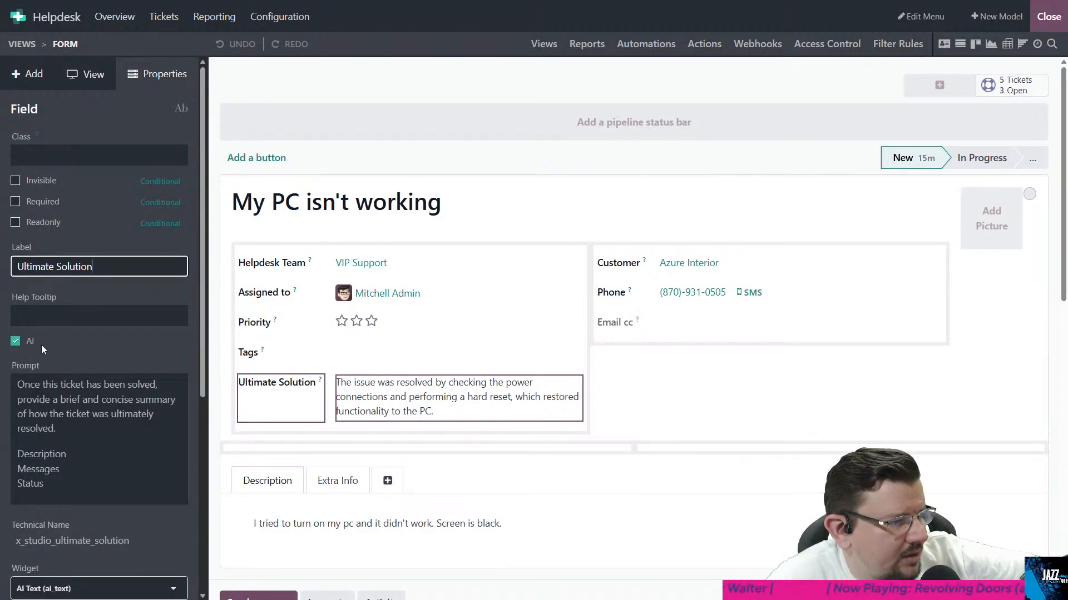
pyautogui.click(311, 403)
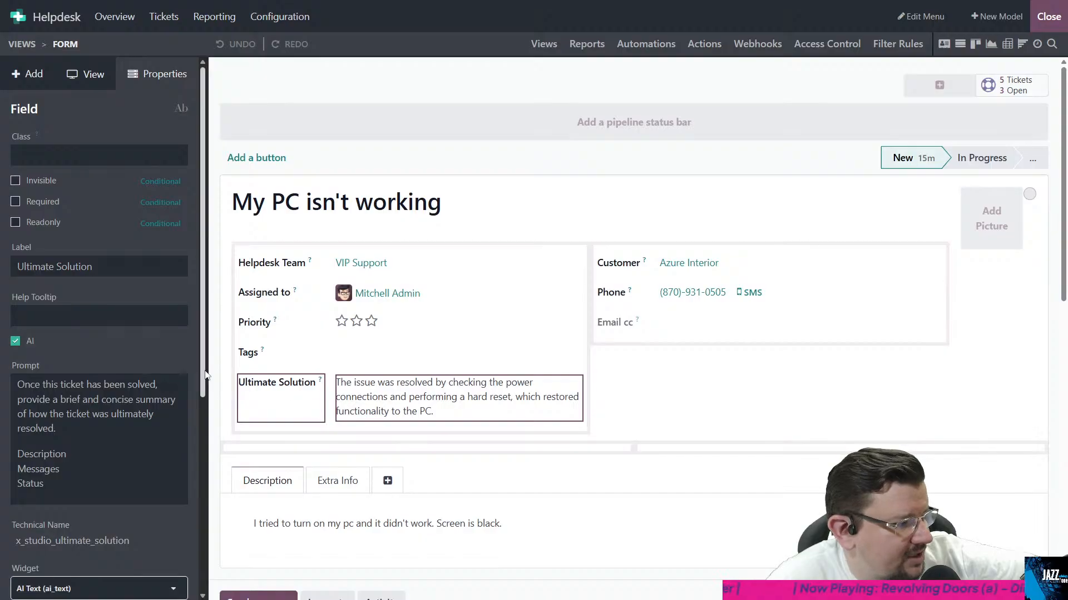
pyautogui.scroll(-5, 111, 444)
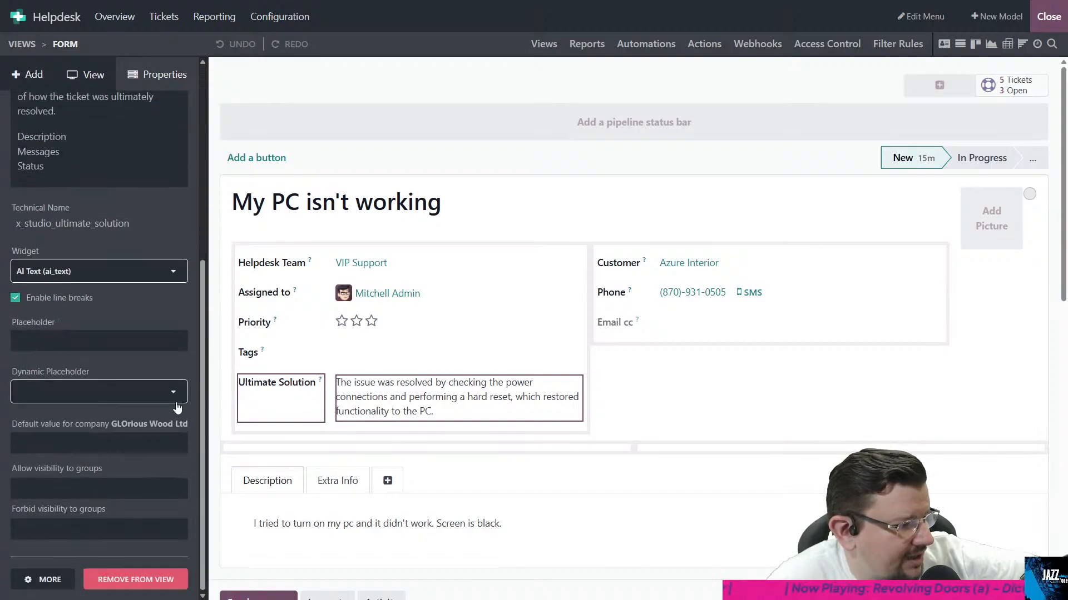
pyautogui.click(117, 581)
pyautogui.click(331, 343)
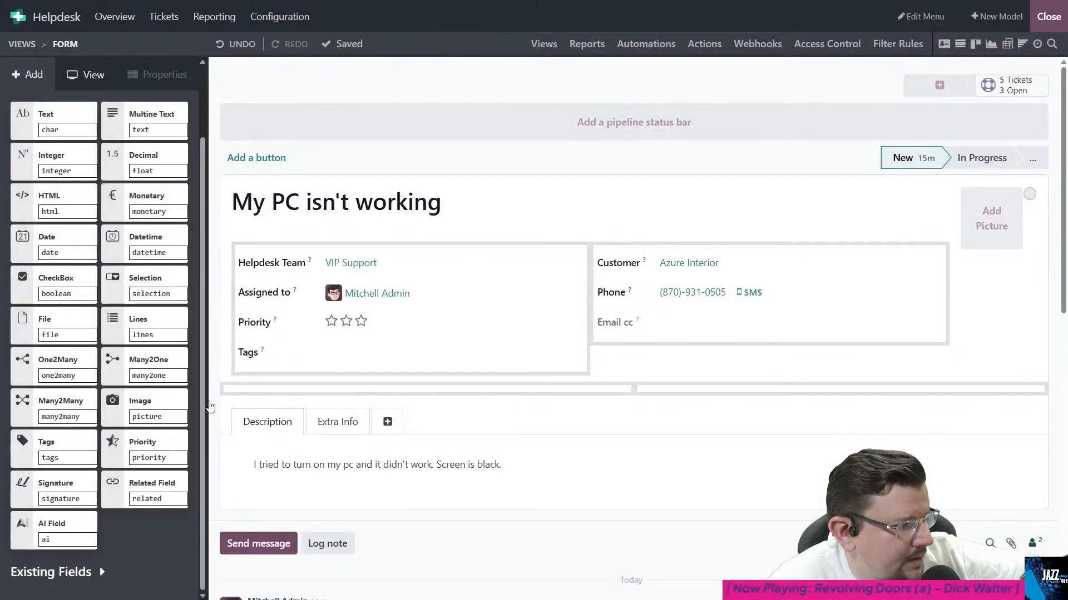
# - Add a multiline text field below Tags and try to label it "Solution Found"
pyautogui.scroll(2, 83, 308)
pyautogui.moveTo(148, 214); pyautogui.dragTo(336, 390)
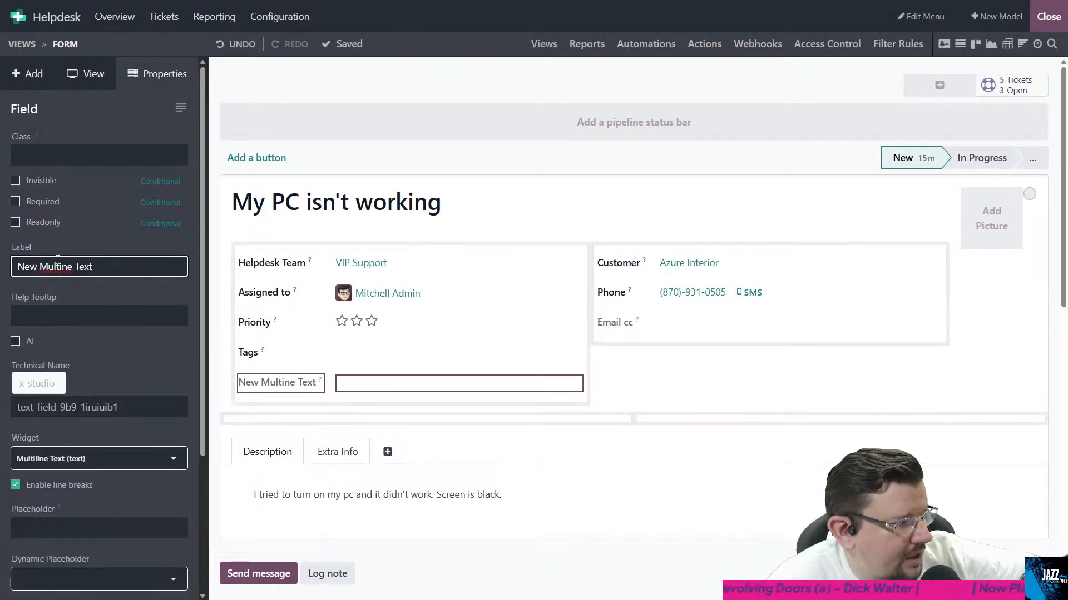
pyautogui.tripleClick(71, 271)
pyautogui.write('Sol')
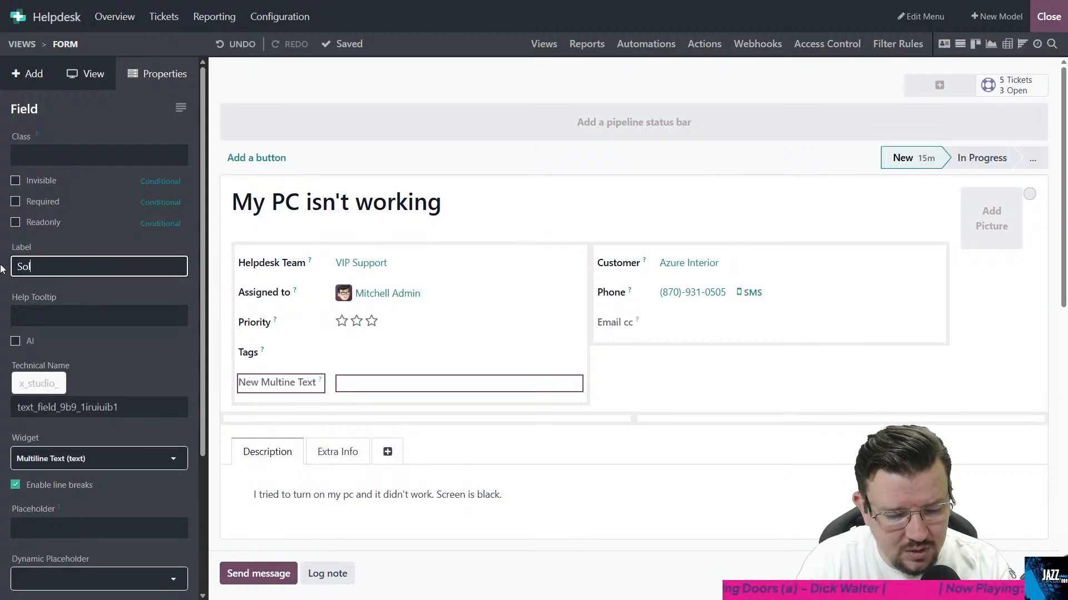
pyautogui.write('uitiob')
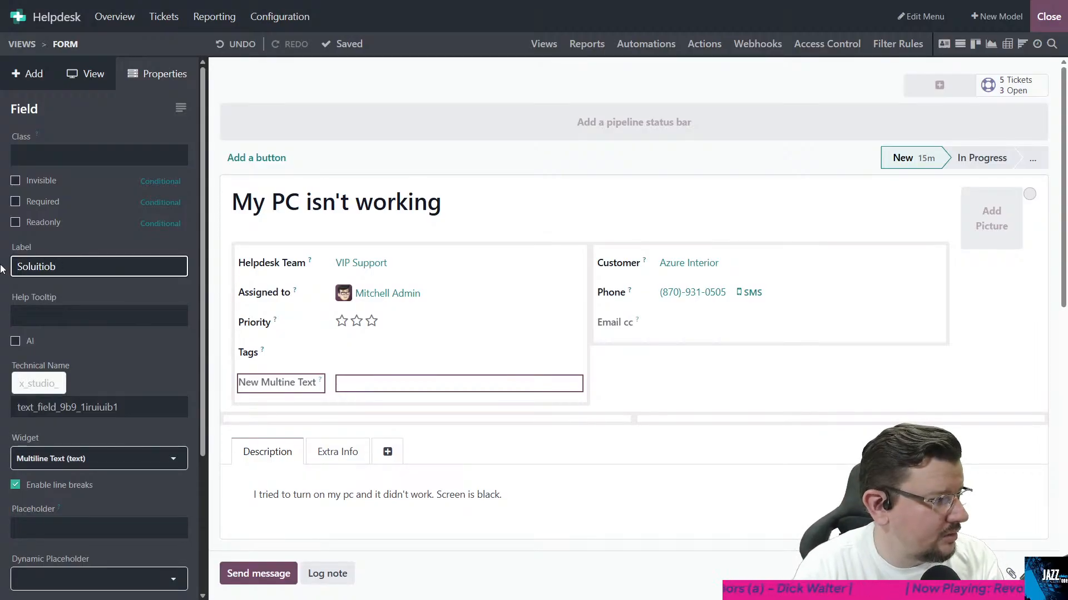
pyautogui.press('BackSpace')
pyautogui.write('n Found')
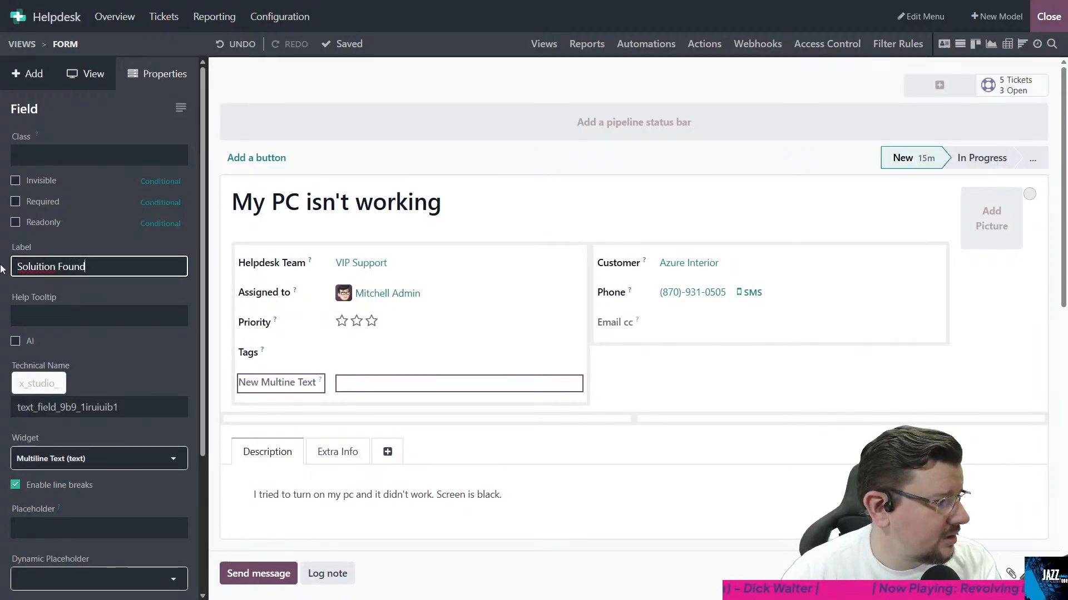
pyautogui.press('Delete')
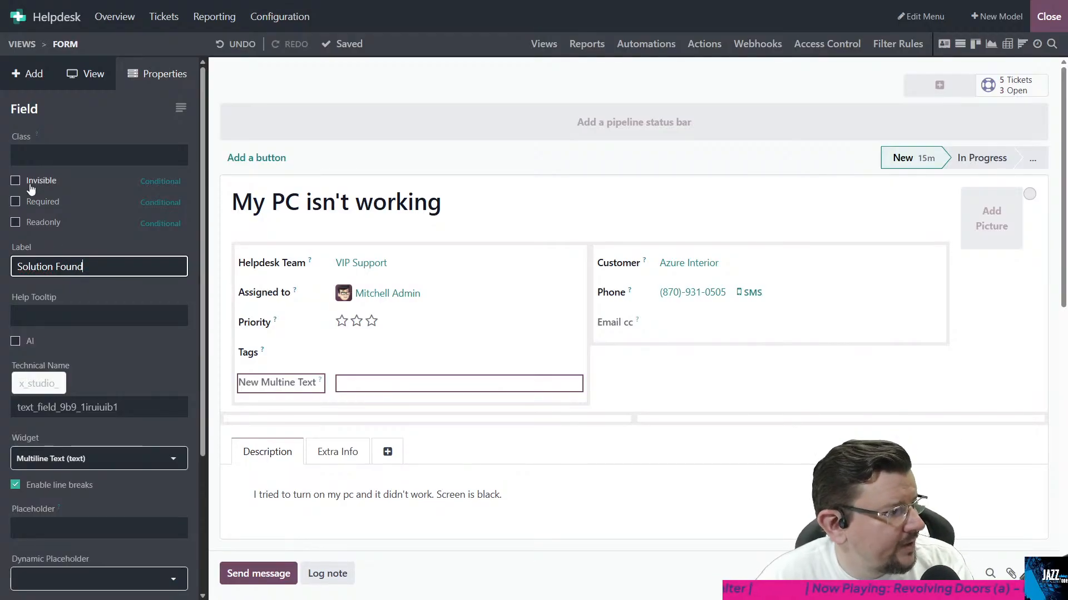
pyautogui.click(166, 182)
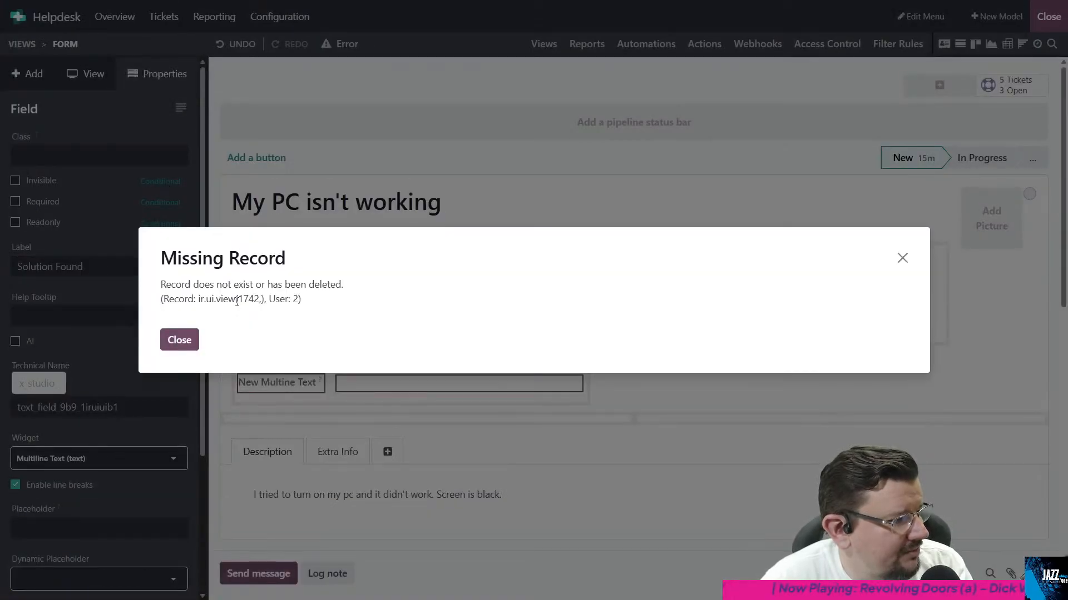
pyautogui.click(192, 345)
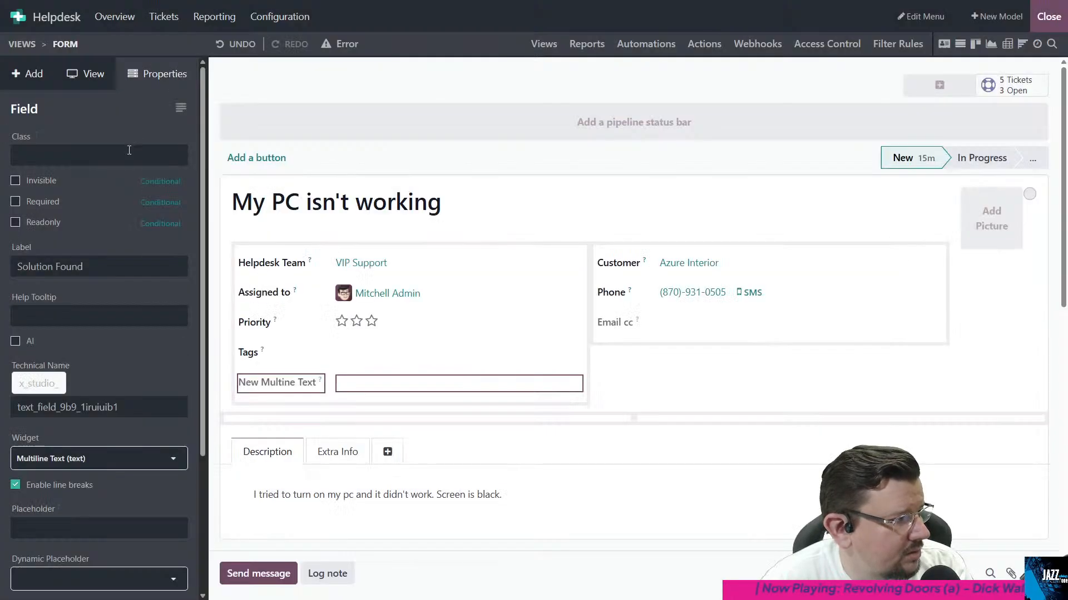
pyautogui.click(15, 183)
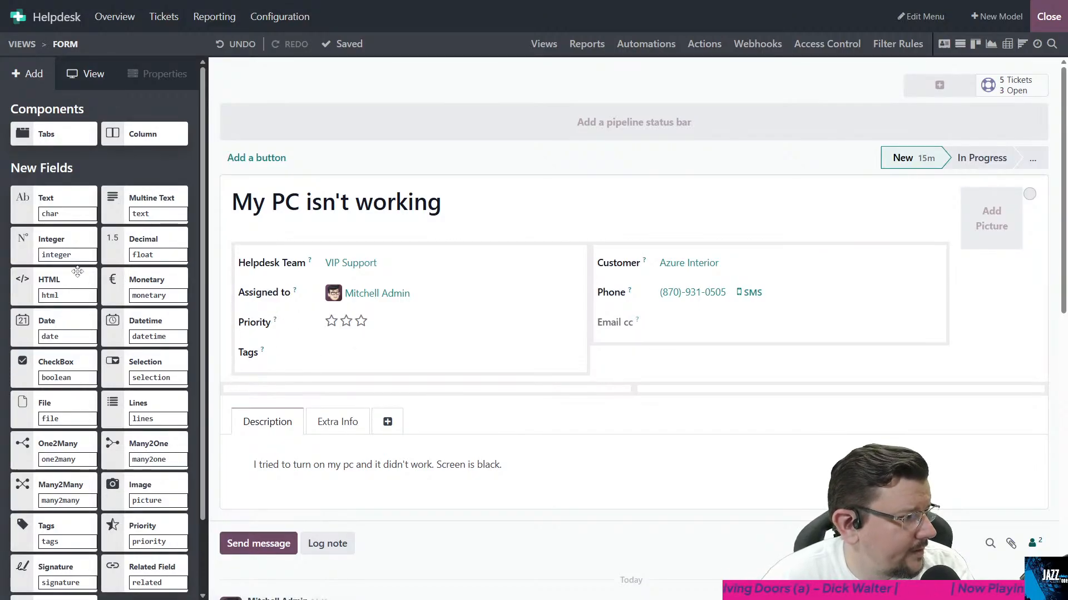
# - Place another new multiline text field below Tags and try again to label it "Solution Found"
pyautogui.moveTo(132, 199); pyautogui.dragTo(270, 380)
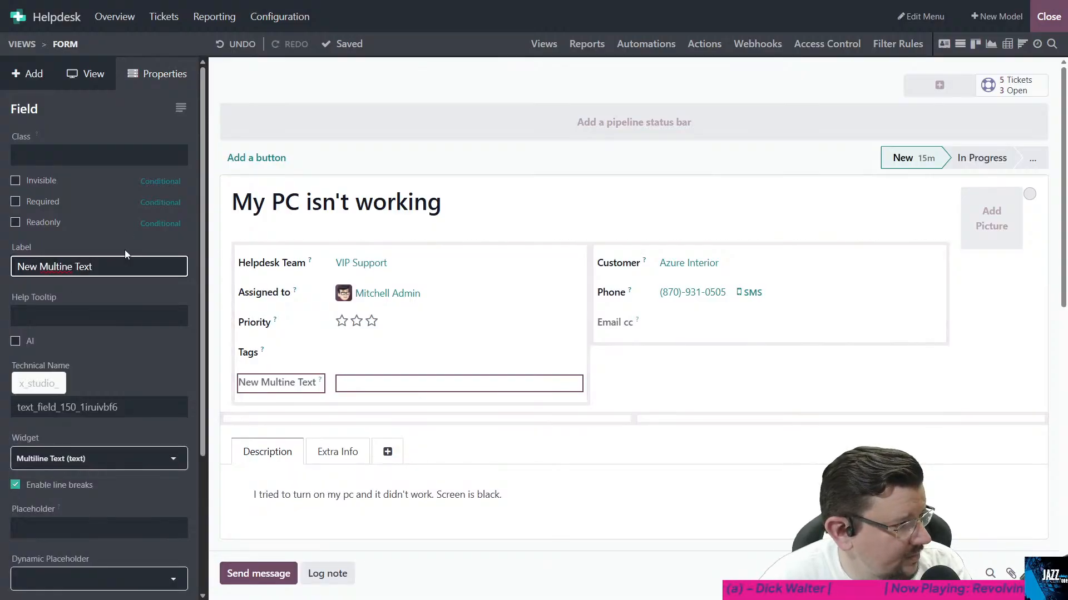
pyautogui.hotkey('ctrl', 'a')
pyautogui.write('Solution ')
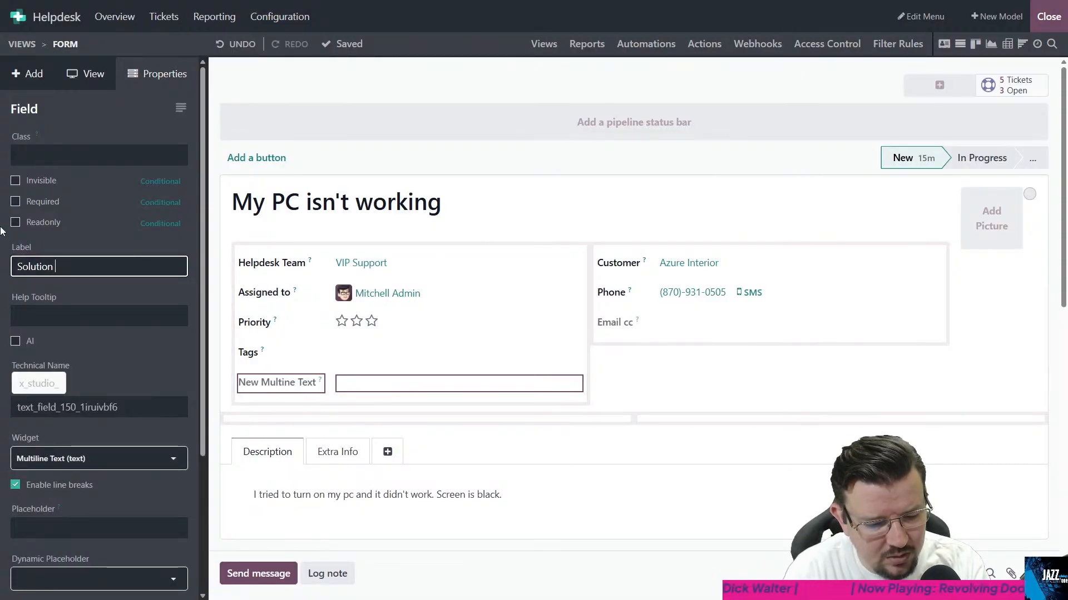
pyautogui.write('Found')
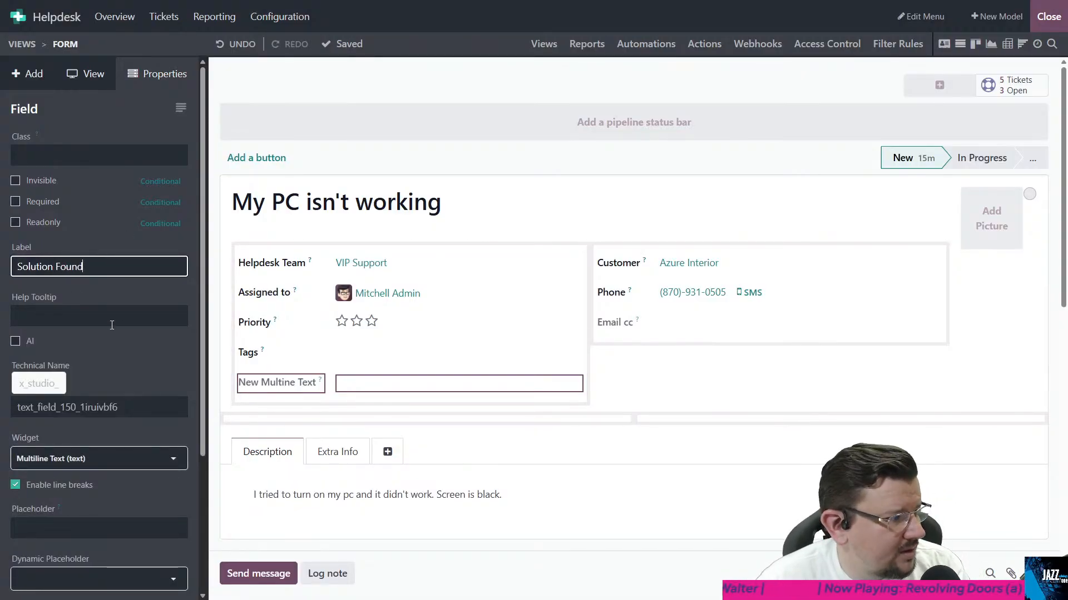
pyautogui.click(88, 362)
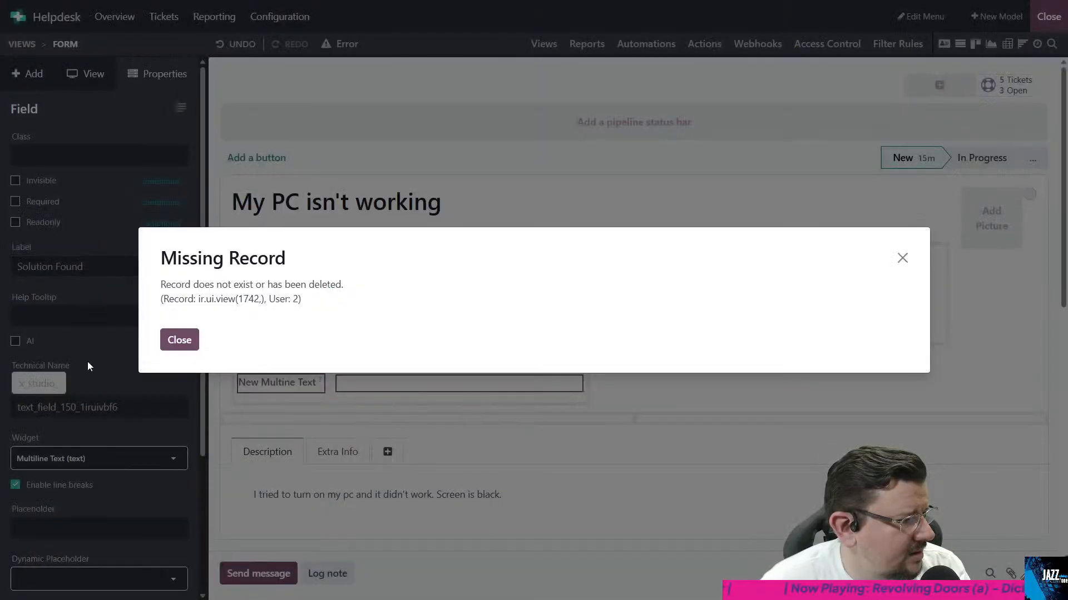
pyautogui.click(179, 341)
# - Exit Studio, delete the Odoo Studio customization from the helpdesk.ticket.form view's inherited views, save, and return to the ticket
pyautogui.click(1048, 16)
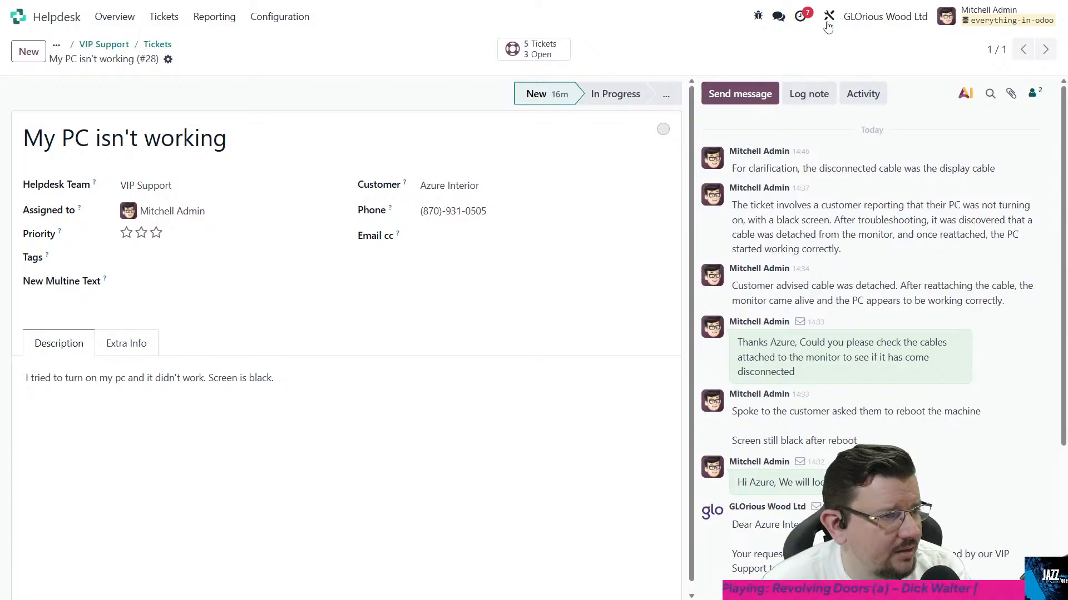
pyautogui.click(757, 16)
pyautogui.click(642, 237)
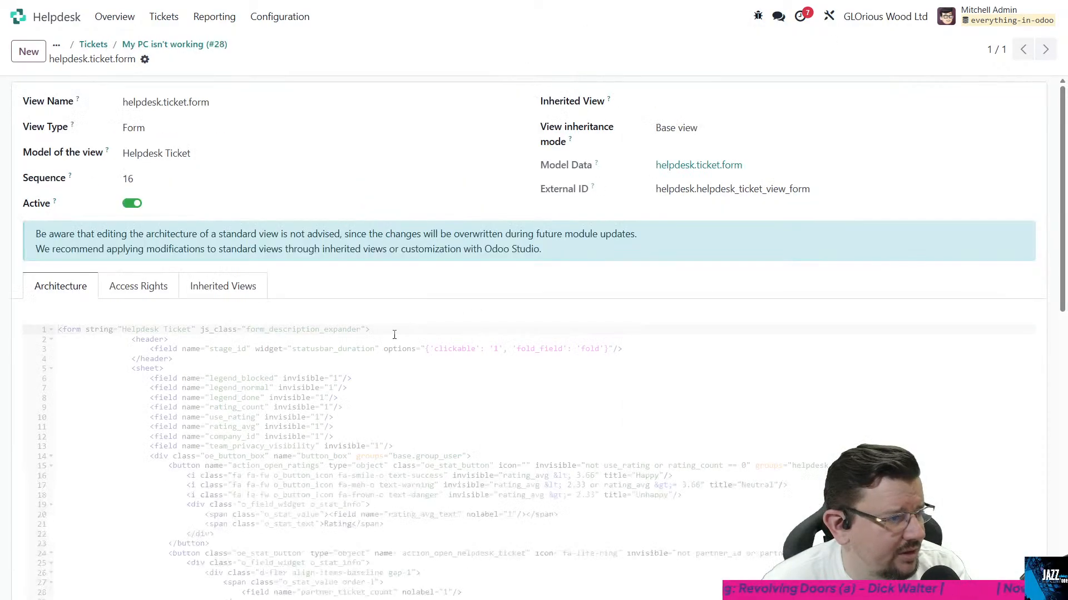
pyautogui.click(223, 286)
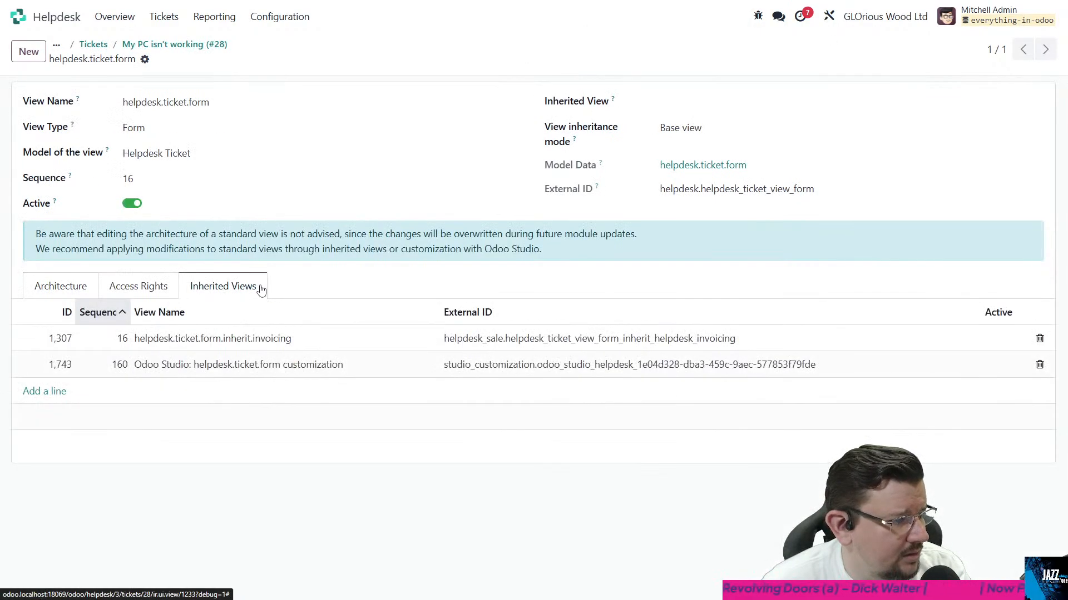
pyautogui.click(1039, 364)
pyautogui.click(60, 286)
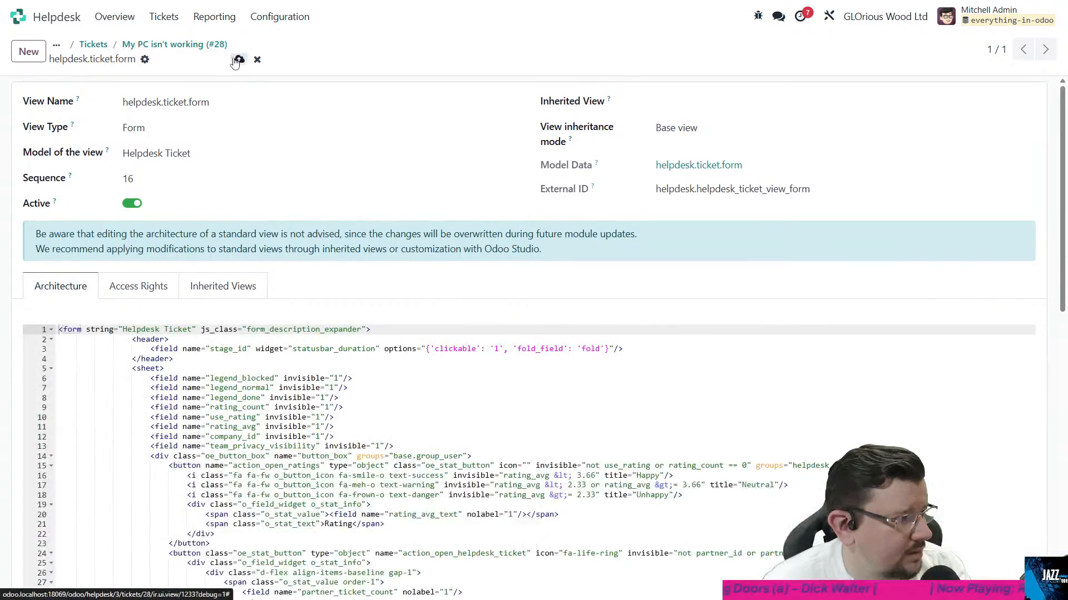
pyautogui.click(239, 60)
pyautogui.click(181, 45)
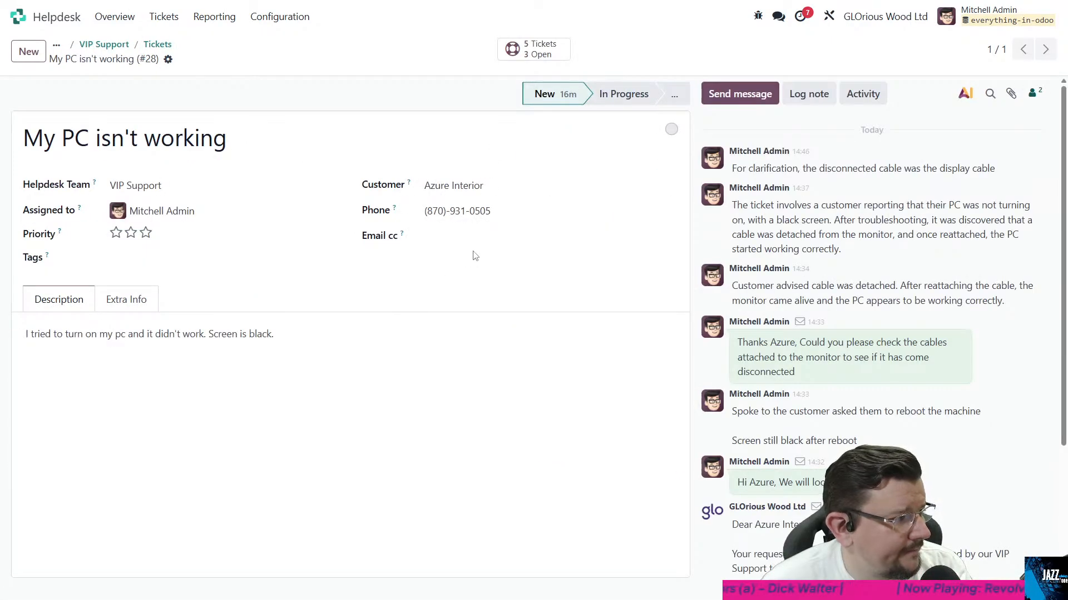
# - Open the ticket form in Studio and add a multiline text field below Tags labelled "Solution"
pyautogui.click(828, 16)
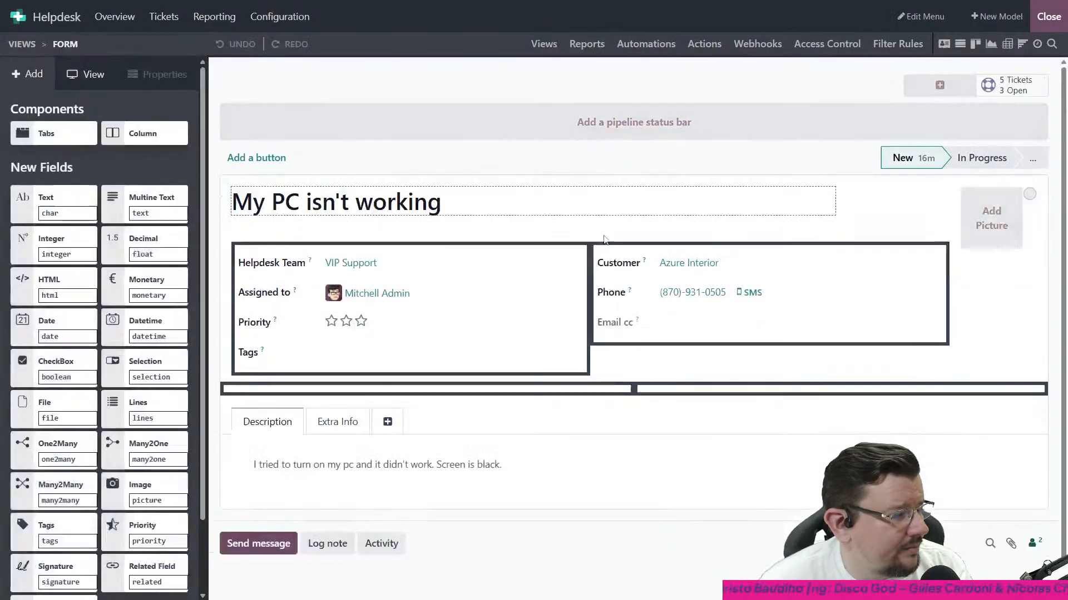
pyautogui.moveTo(133, 198); pyautogui.dragTo(267, 383)
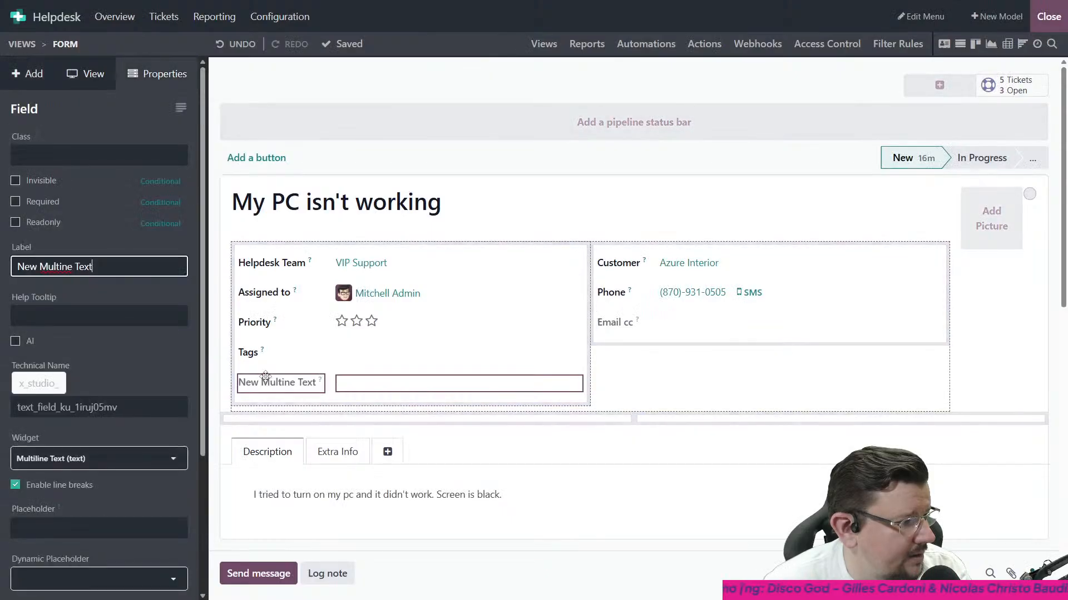
pyautogui.moveTo(96, 262); pyautogui.dragTo(2, 211)
pyautogui.write('Solution')
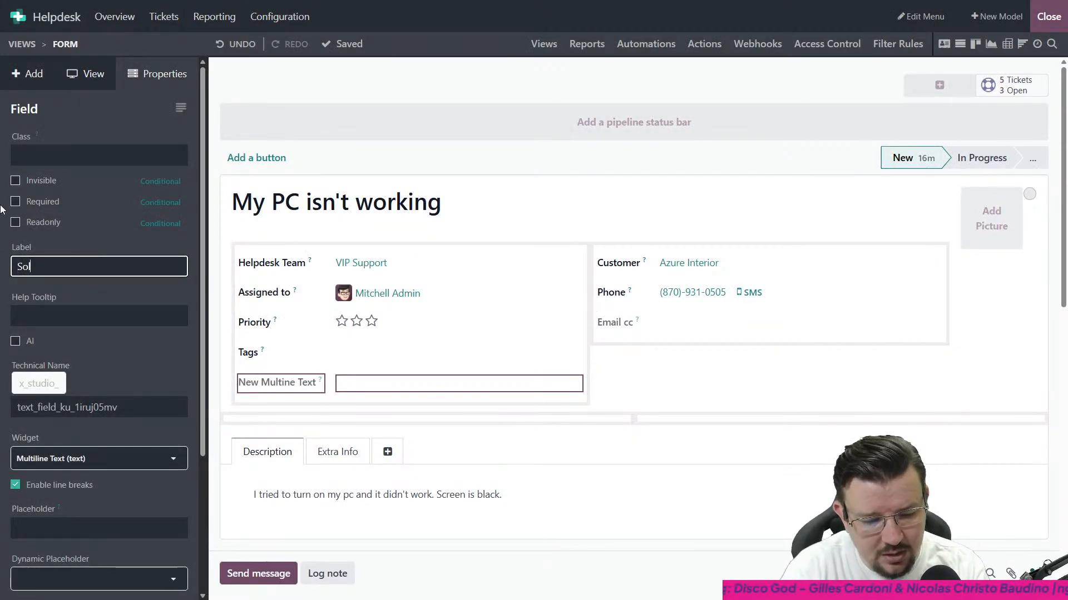
# - Make the Solution field invisible, then display the form's invisible elements and select the field again
pyautogui.click(32, 180)
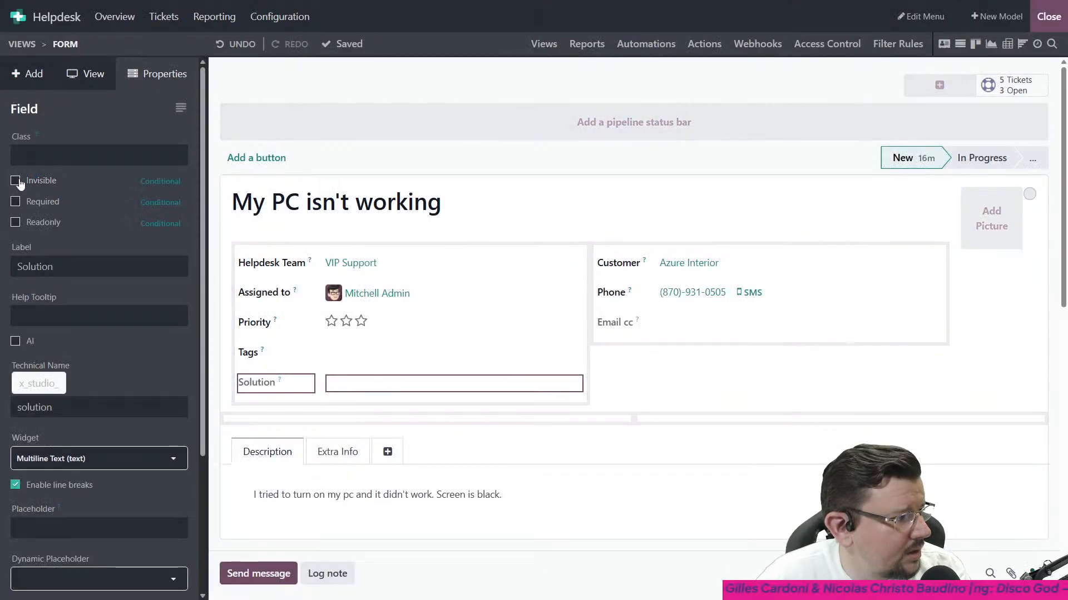
pyautogui.click(16, 180)
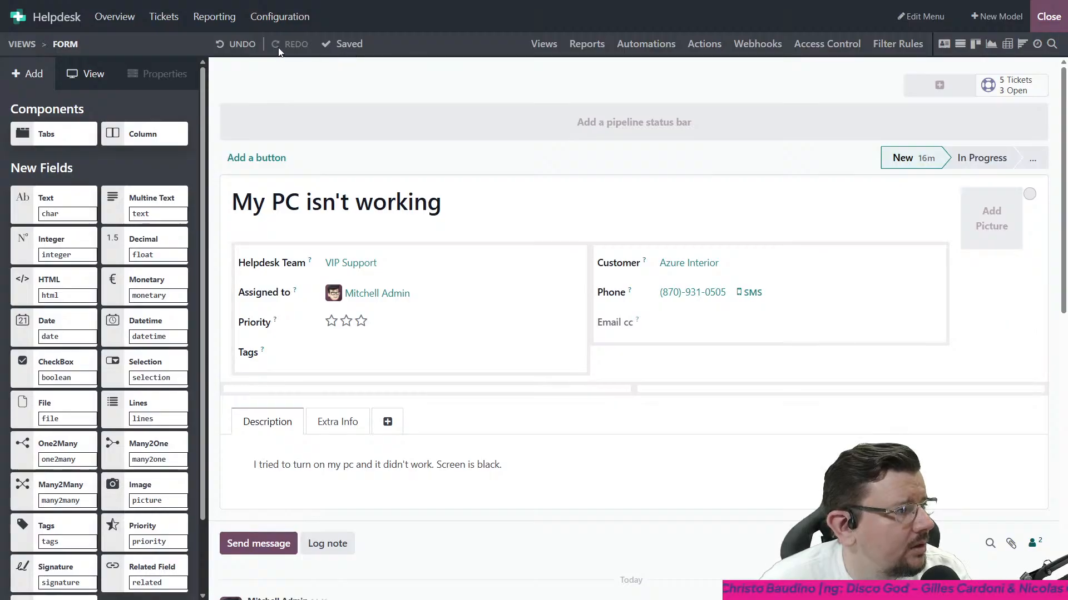
pyautogui.click(84, 74)
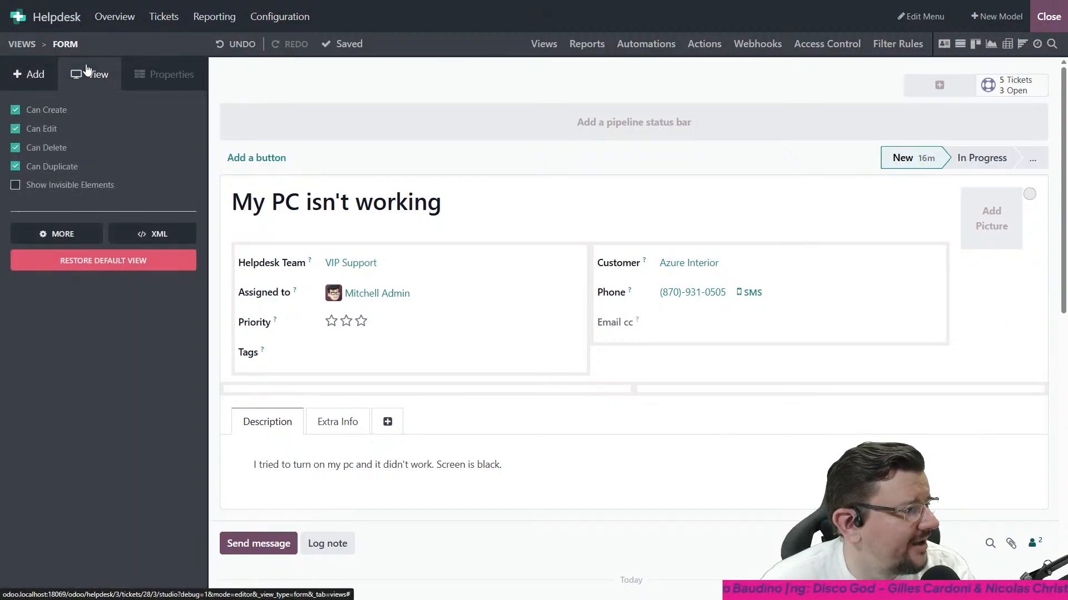
pyautogui.click(16, 185)
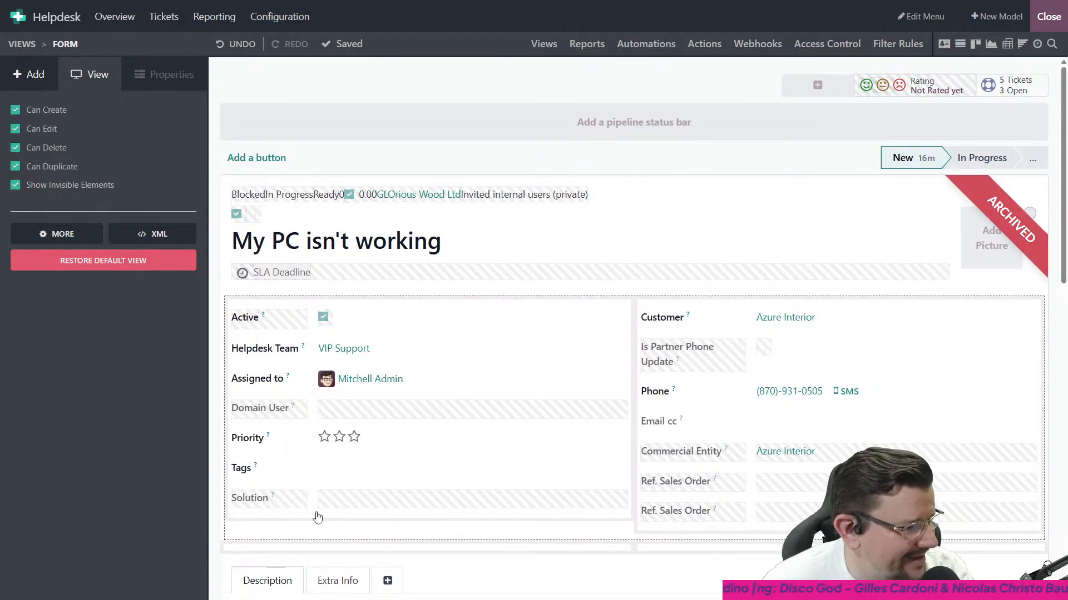
pyautogui.click(296, 494)
pyautogui.click(29, 275)
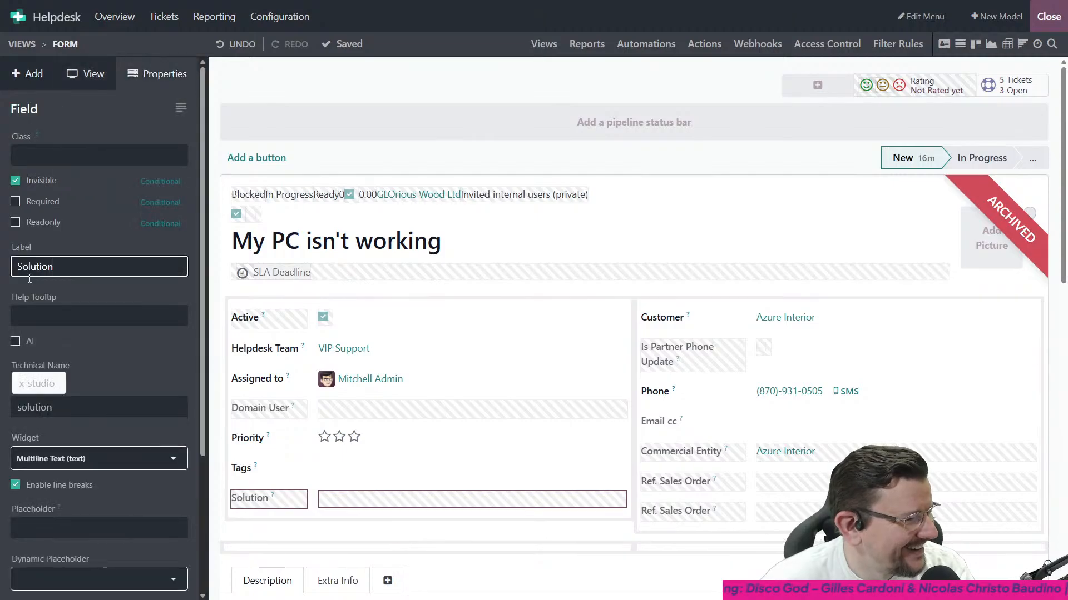
pyautogui.click(163, 181)
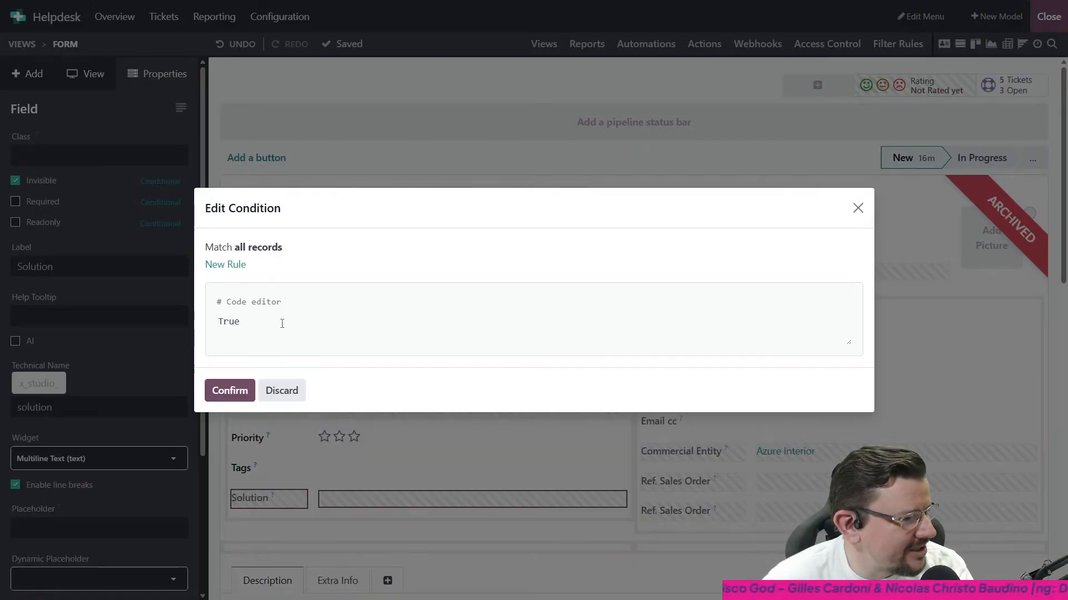
pyautogui.click(233, 265)
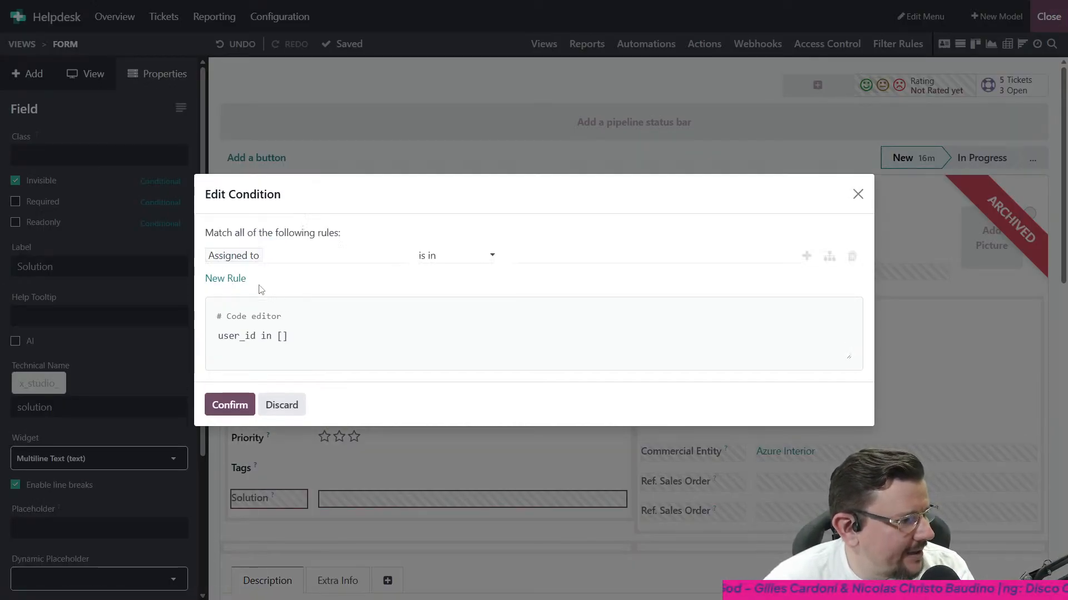
pyautogui.click(300, 256)
pyautogui.write('statu')
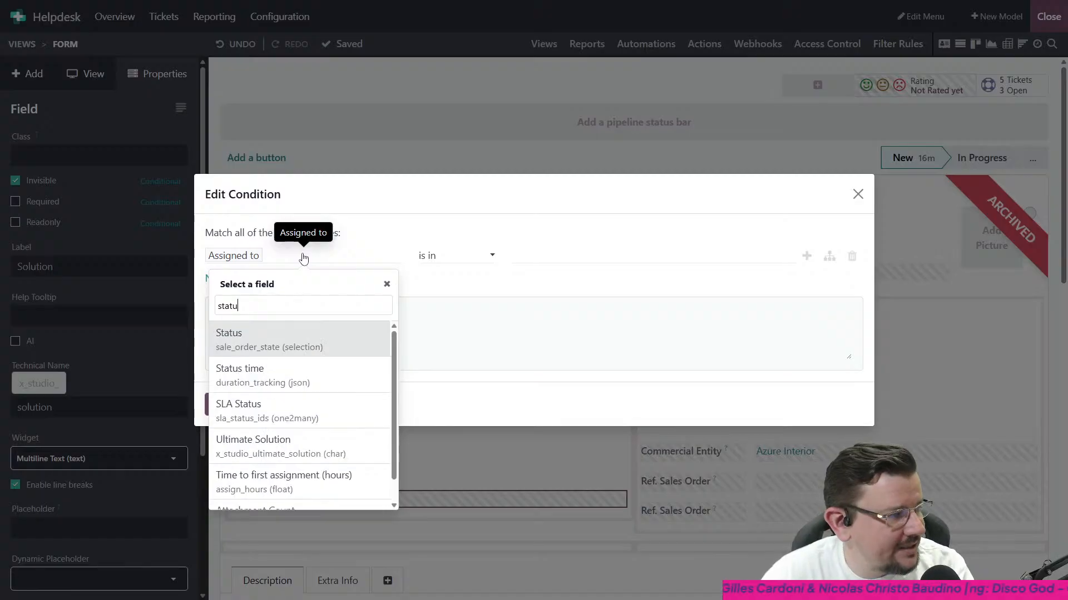
pyautogui.click(261, 336)
pyautogui.click(450, 257)
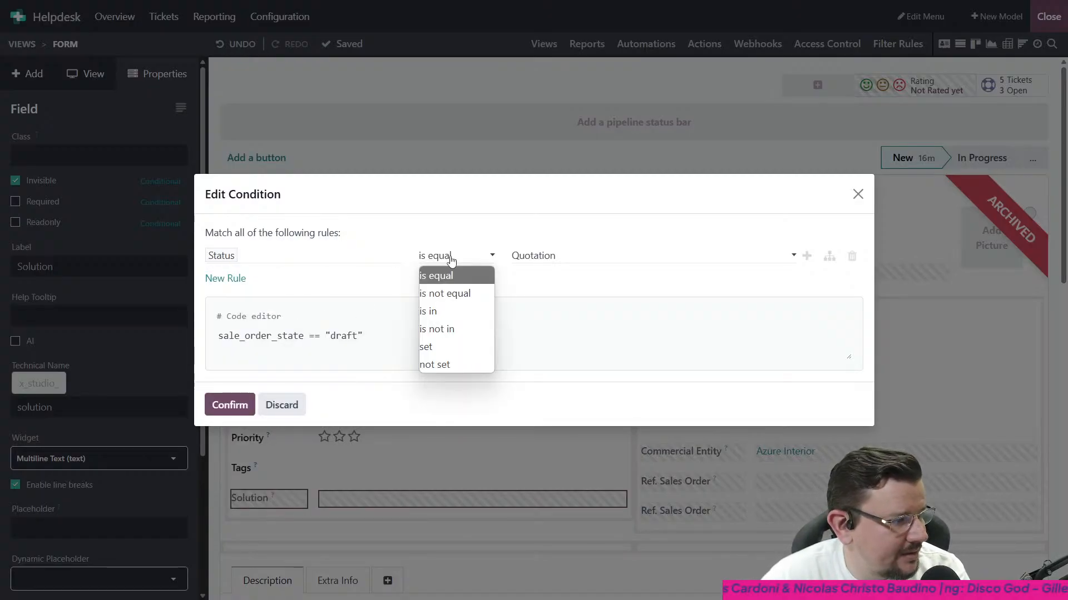
pyautogui.click(445, 293)
pyautogui.click(534, 256)
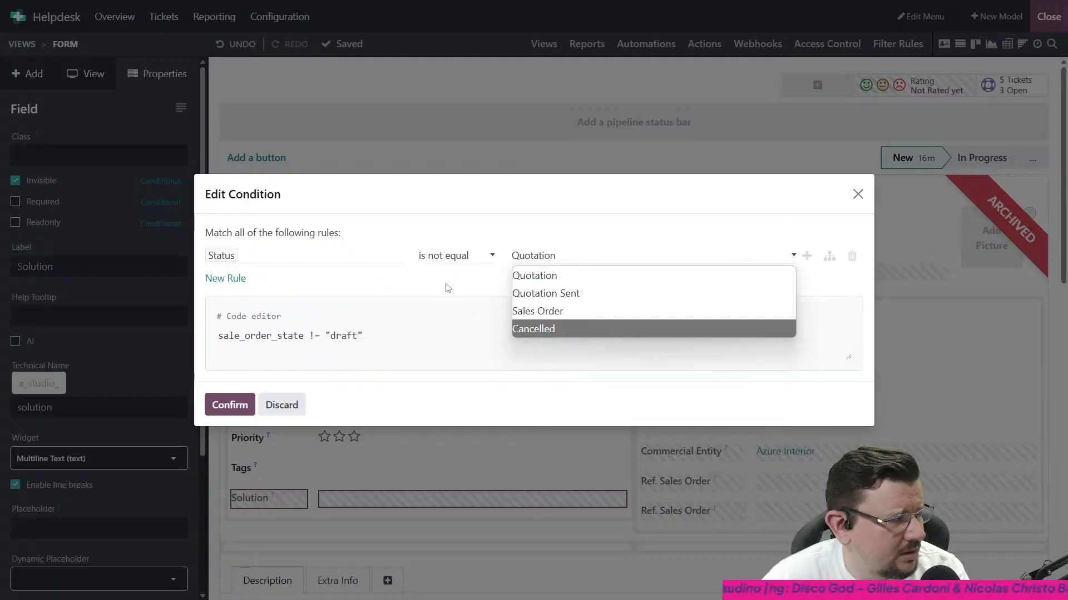
pyautogui.click(281, 406)
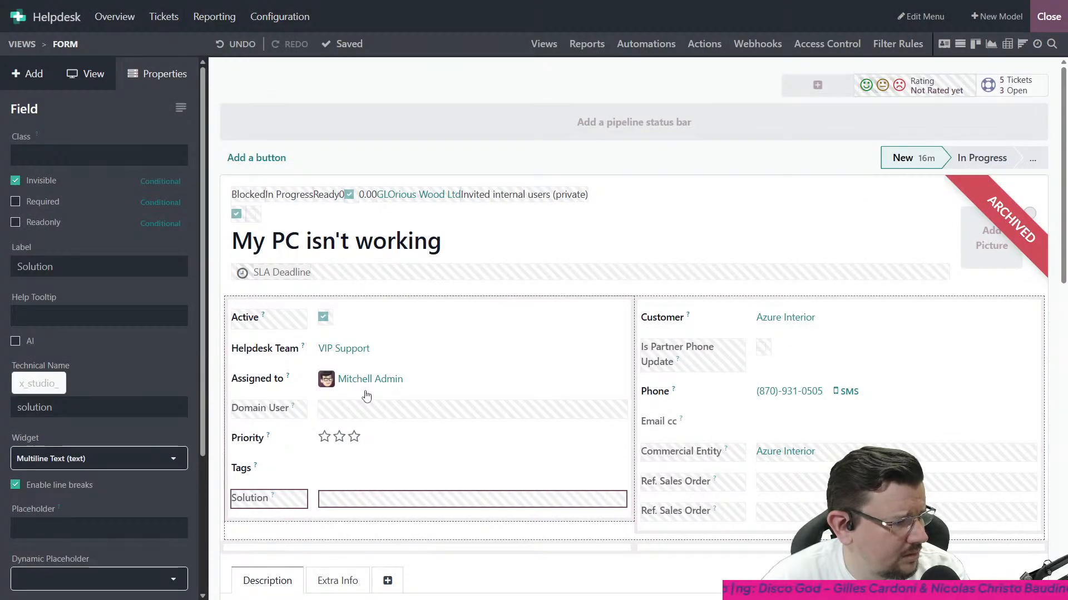
# - Open the Solution field's invisibility condition, add a rule, and try Kanban State as the rule's field
pyautogui.scroll(-3, 366, 395)
pyautogui.scroll(5, 366, 396)
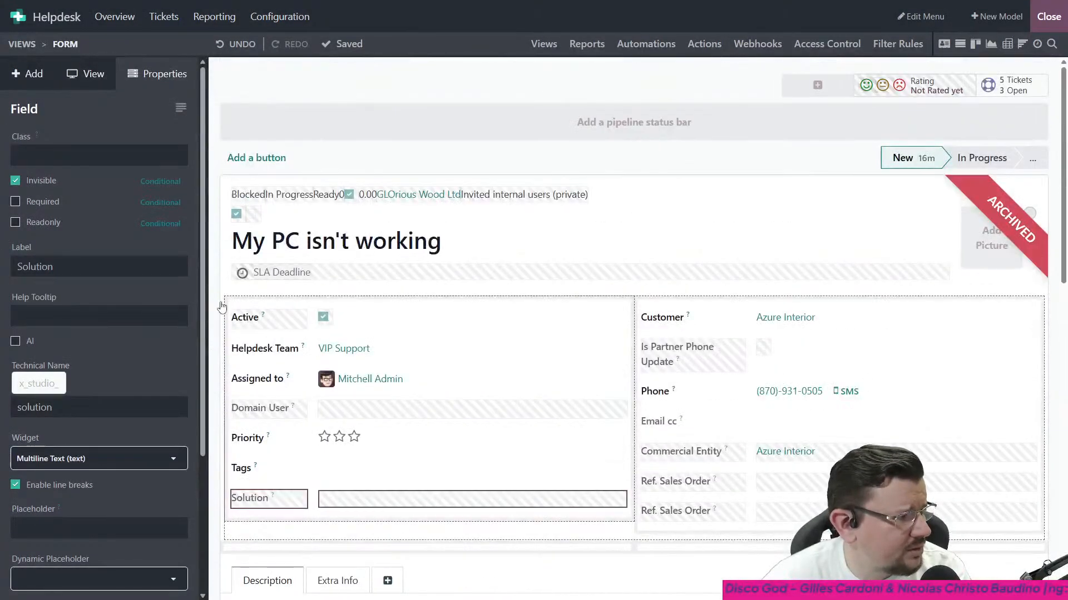
pyautogui.click(158, 181)
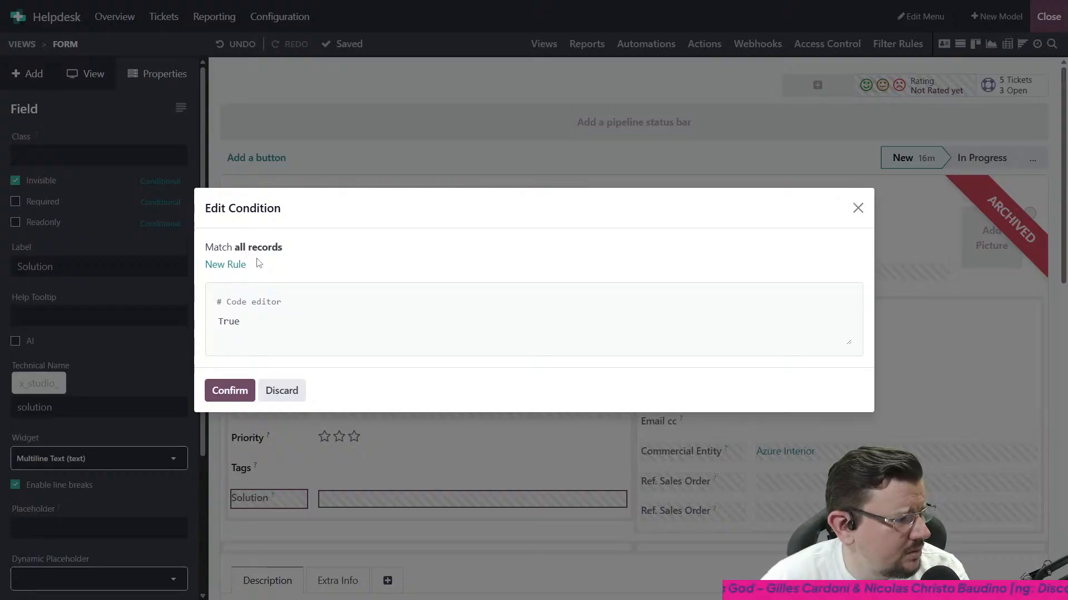
pyautogui.click(227, 265)
pyautogui.click(310, 255)
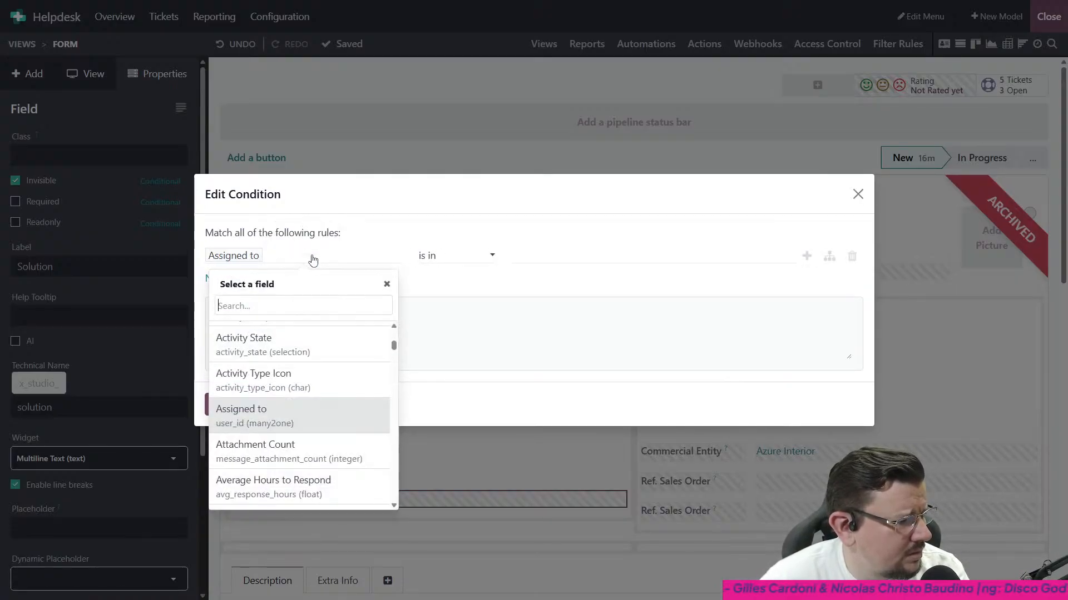
pyautogui.write('stat')
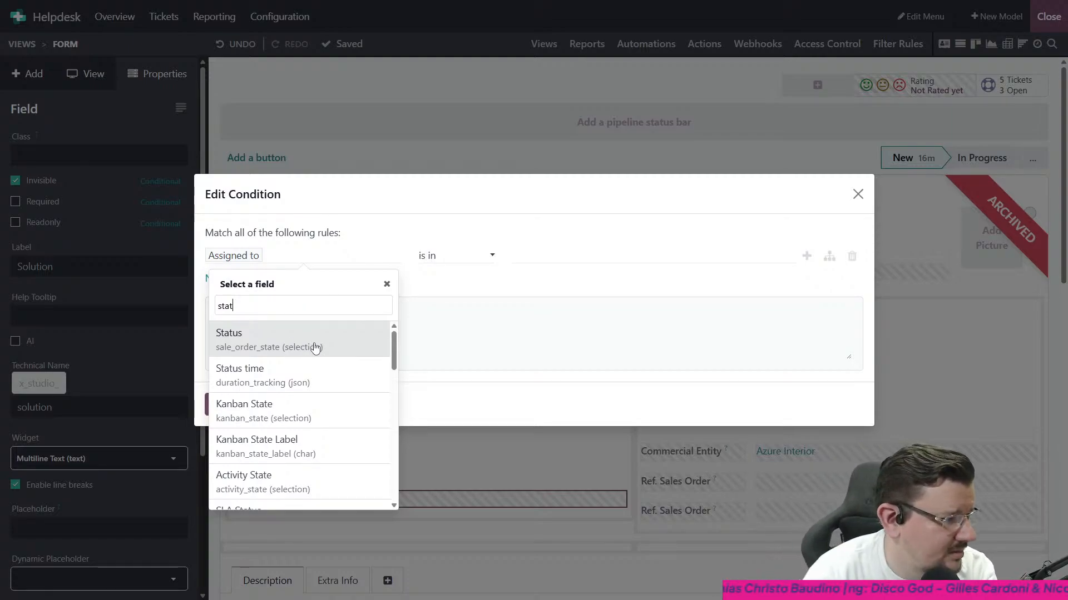
pyautogui.click(328, 427)
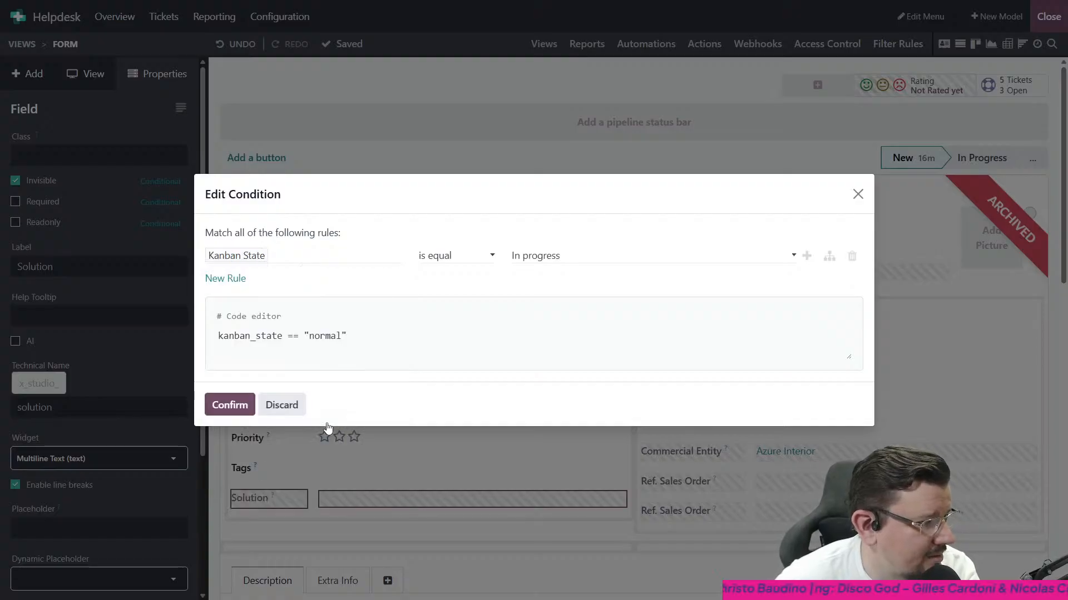
pyautogui.click(639, 255)
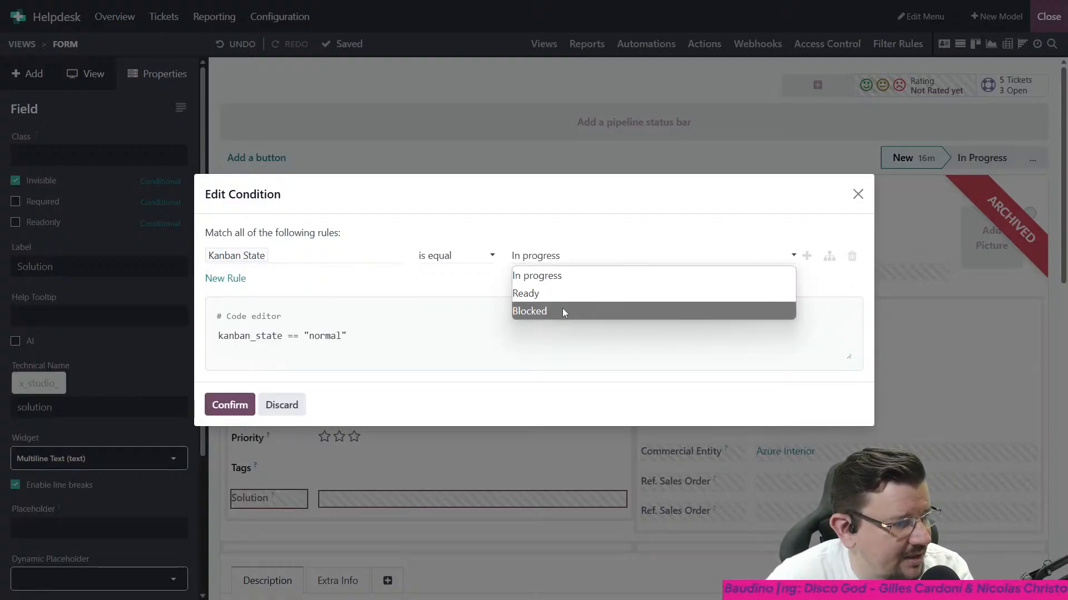
pyautogui.click(347, 260)
# - Change the invisibility rule's field to Stage (stage_id)
pyautogui.click(347, 261)
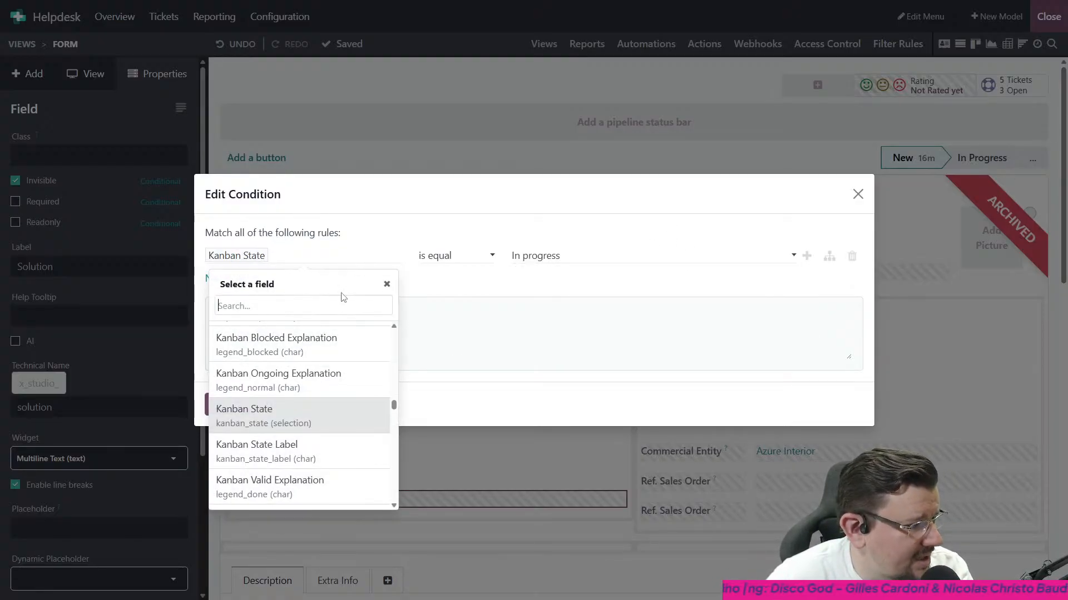
pyautogui.scroll(-1, 330, 360)
pyautogui.scroll(-5, 330, 360)
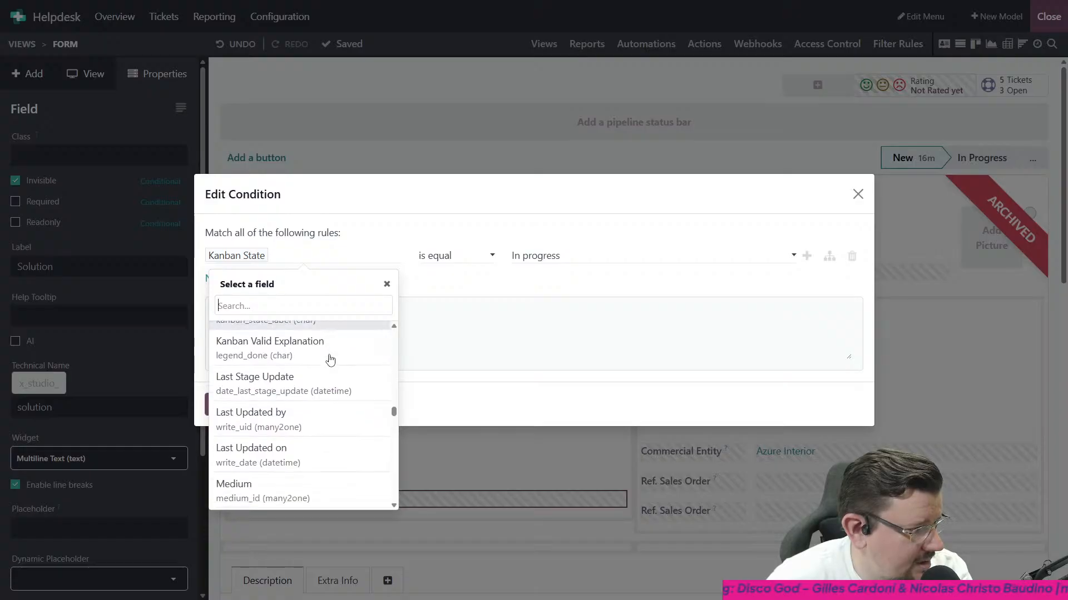
pyautogui.scroll(-1, 330, 360)
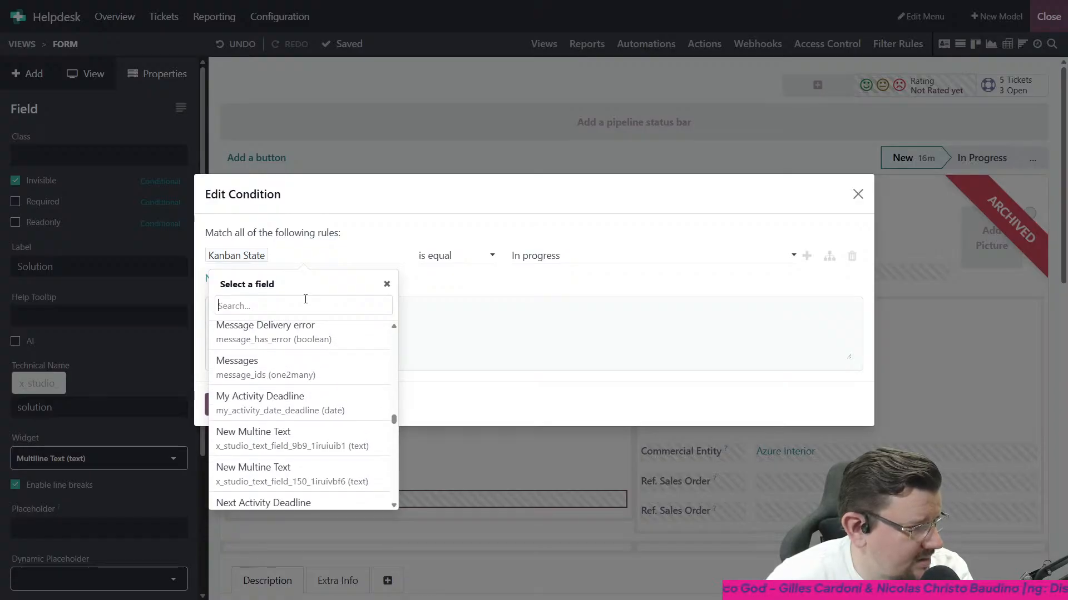
pyautogui.write('stage')
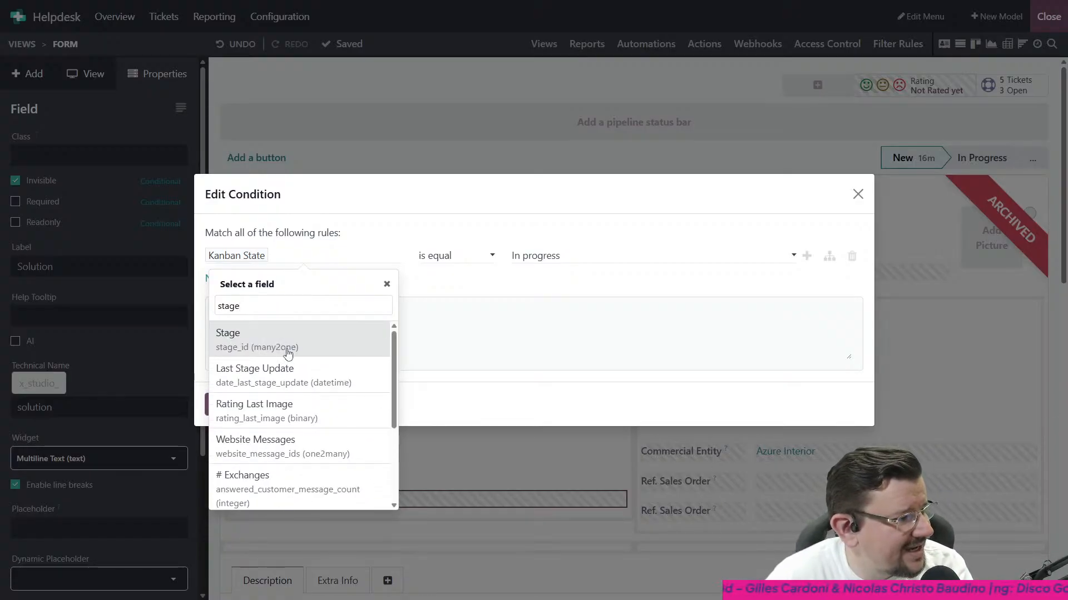
pyautogui.click(286, 351)
# - Set the Stage rule to "is not equal" Solved, confirm the condition, and exit Studio
pyautogui.click(525, 257)
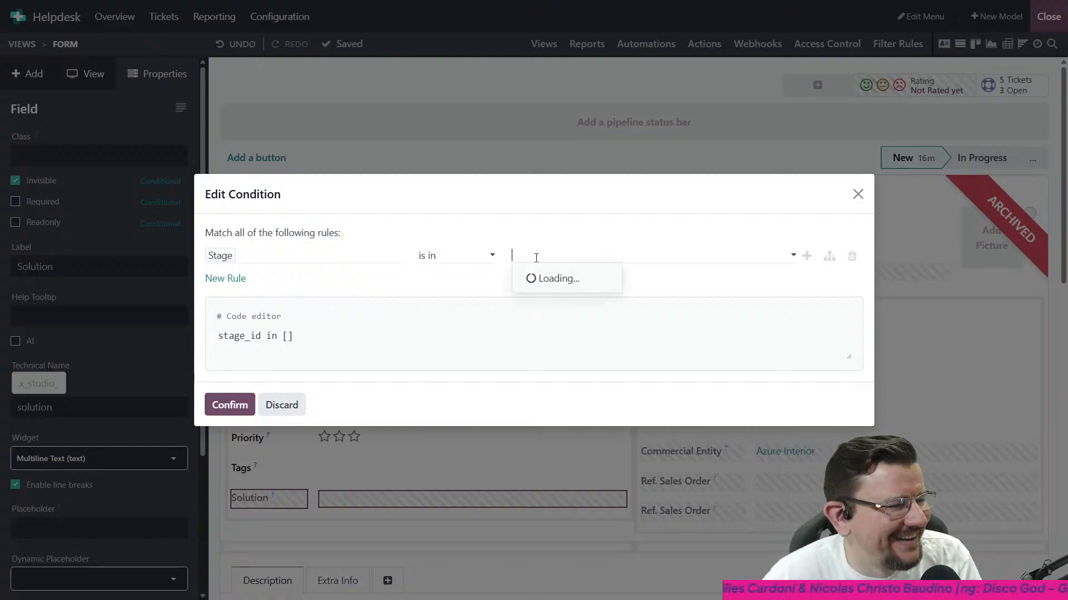
pyautogui.click(482, 257)
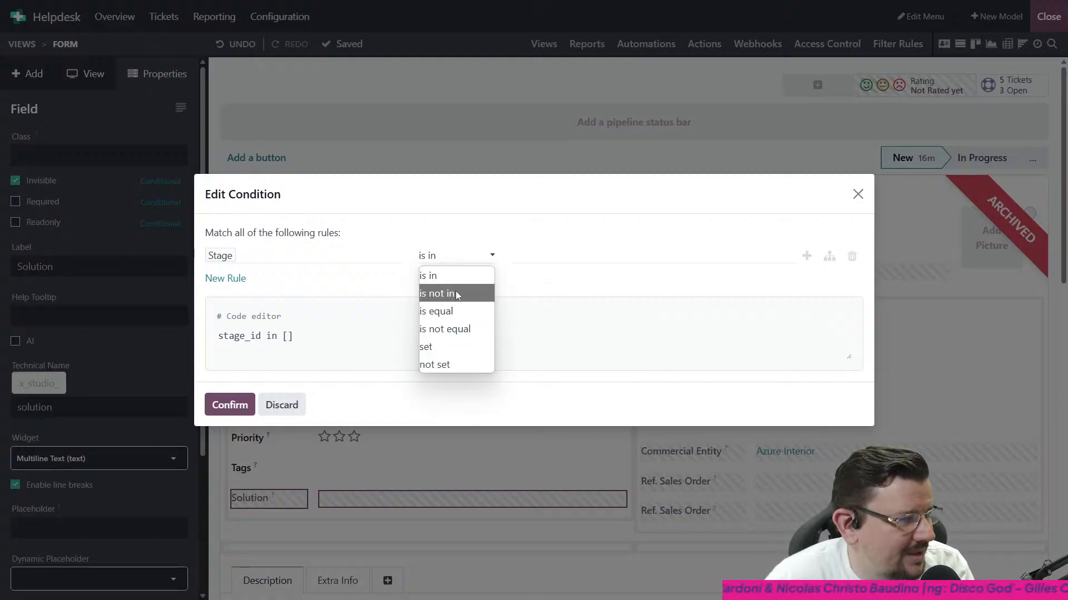
pyautogui.click(568, 265)
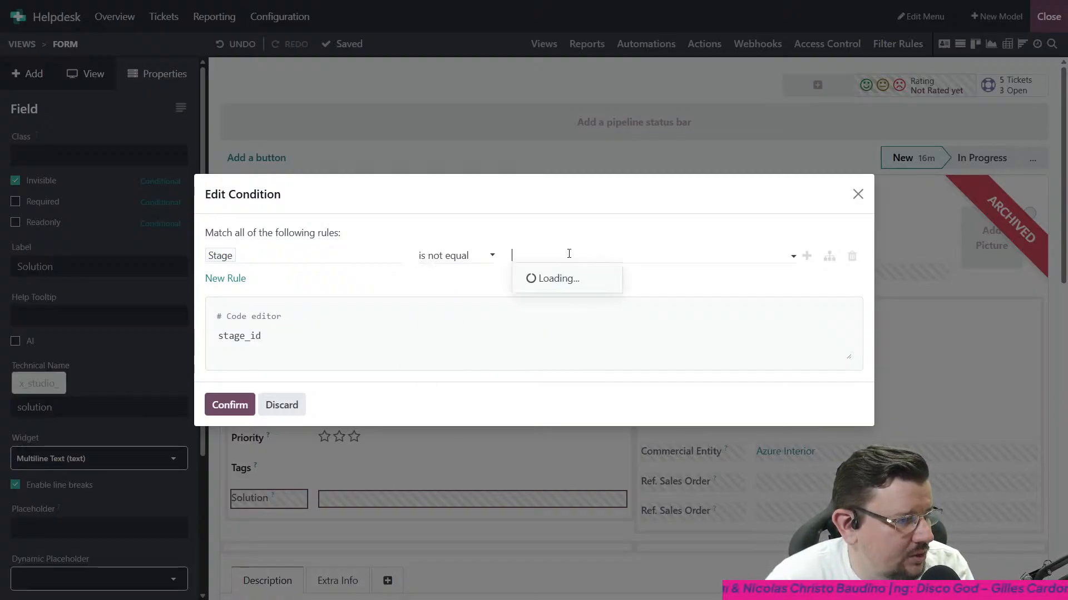
pyautogui.click(551, 334)
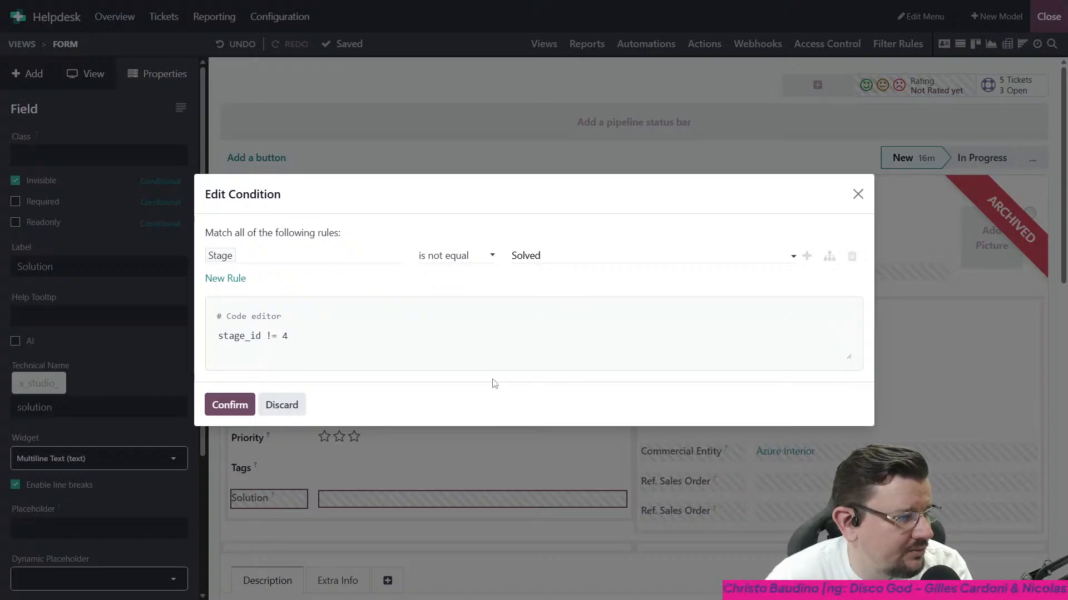
pyautogui.click(230, 405)
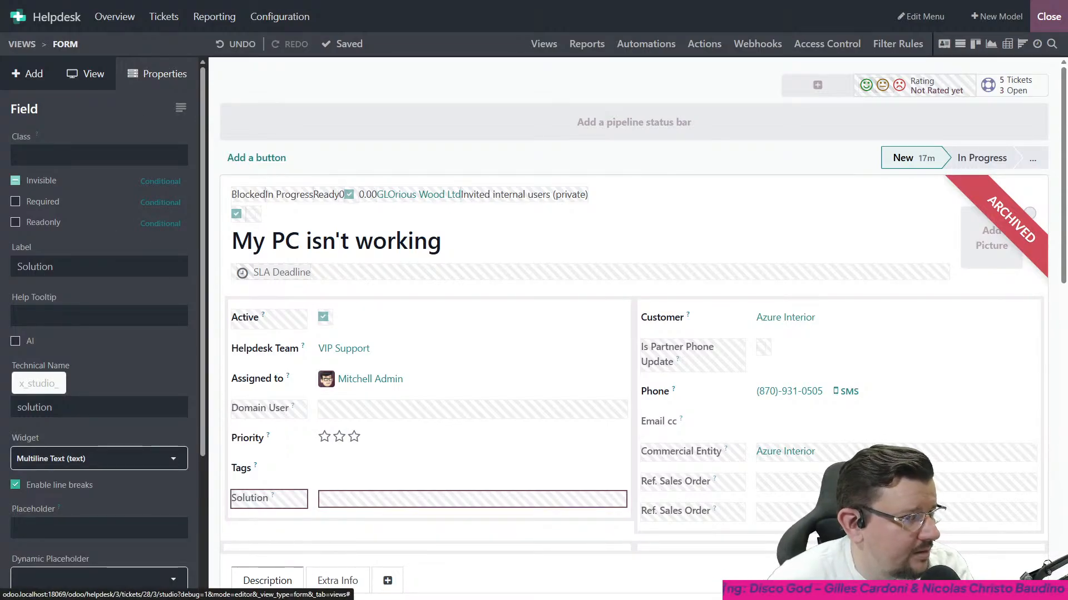
pyautogui.click(1048, 16)
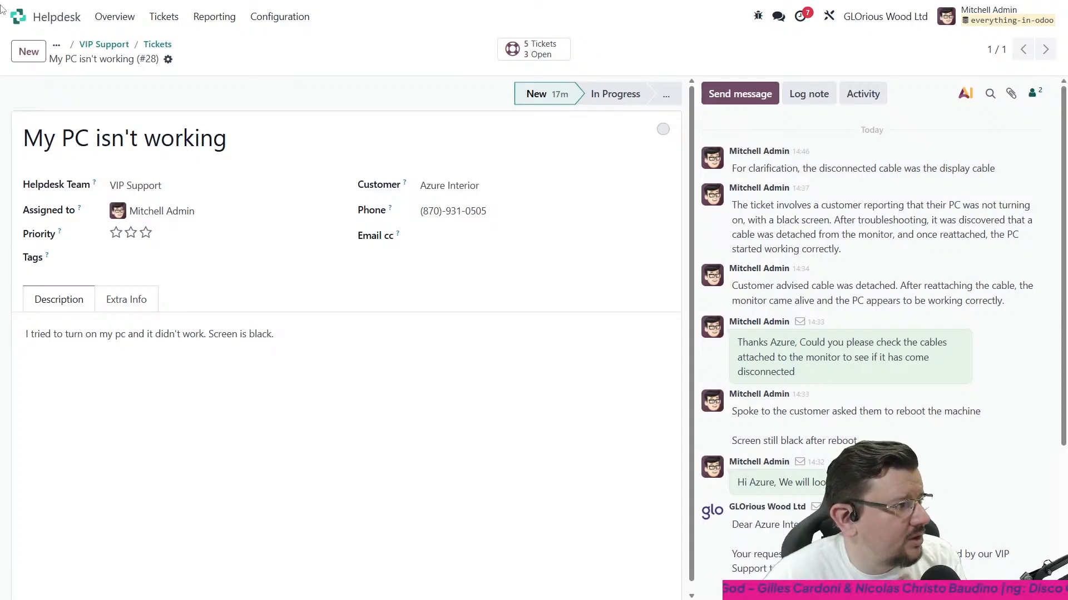
# - Go to Automation Rules in the technical settings and start a new automation rule
pyautogui.click(19, 16)
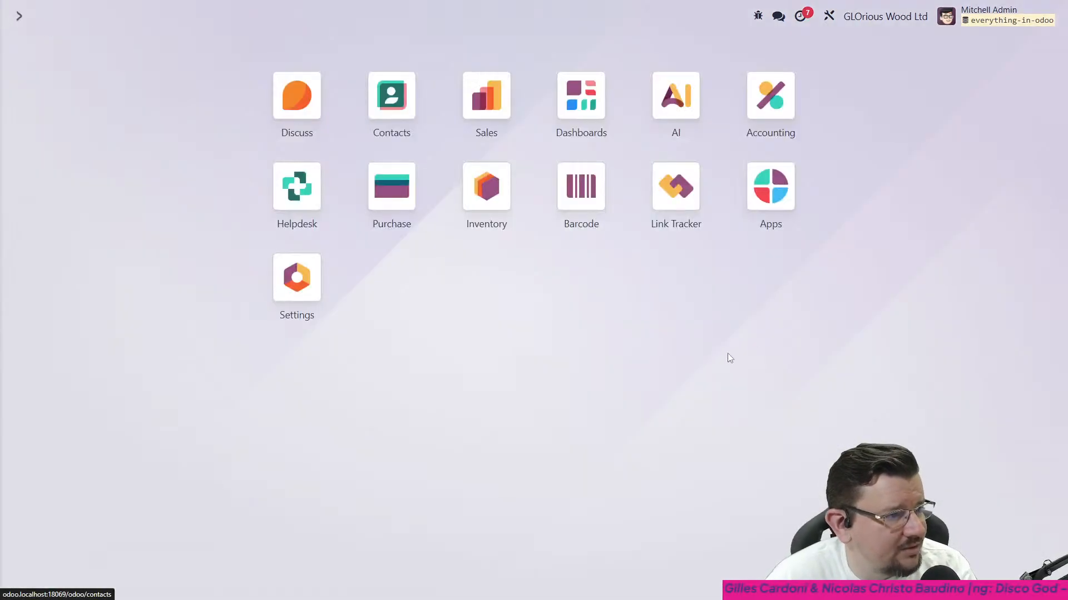
pyautogui.click(322, 279)
pyautogui.click(357, 16)
pyautogui.scroll(-5, 395, 267)
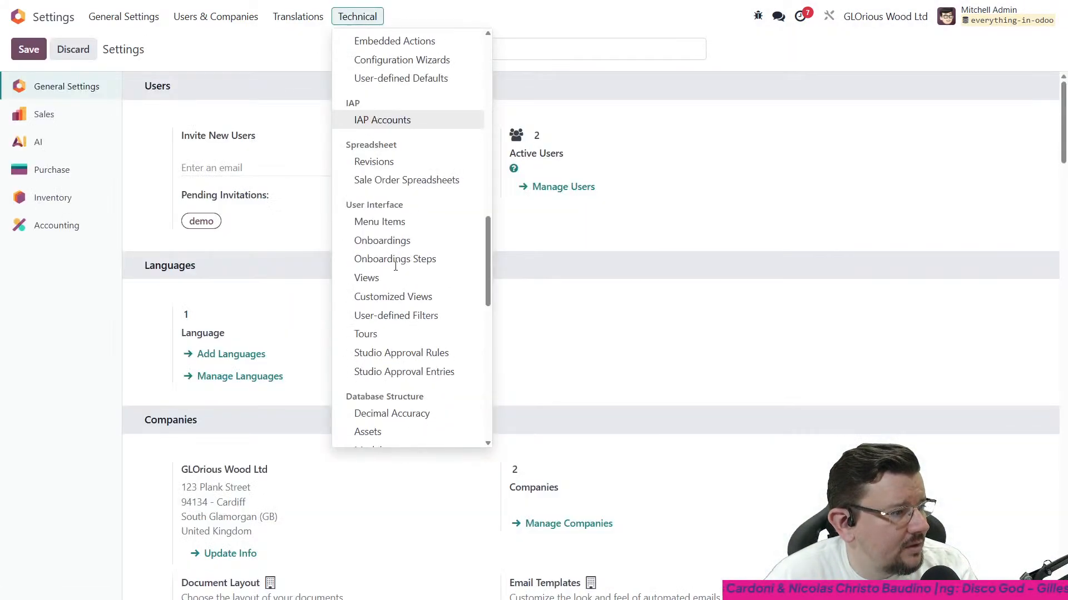
pyautogui.scroll(-10, 395, 266)
pyautogui.scroll(2, 417, 231)
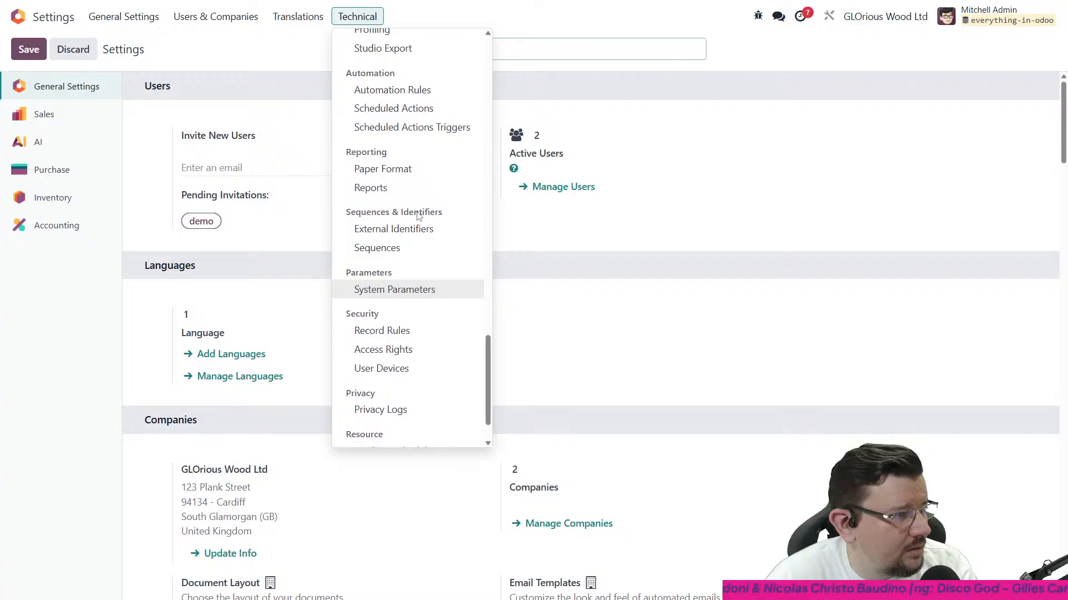
pyautogui.click(426, 97)
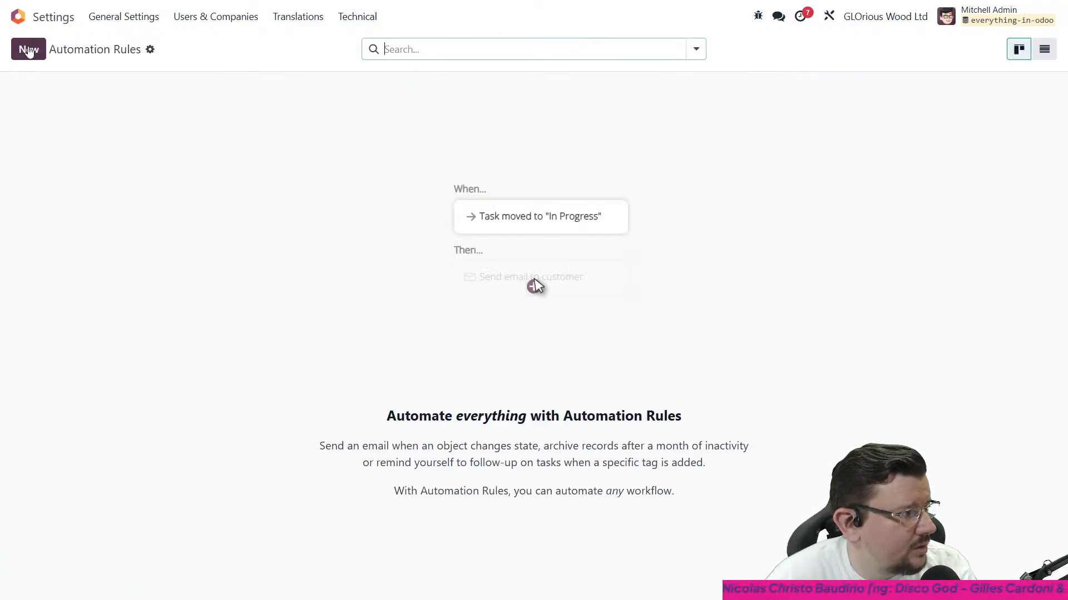
pyautogui.click(29, 50)
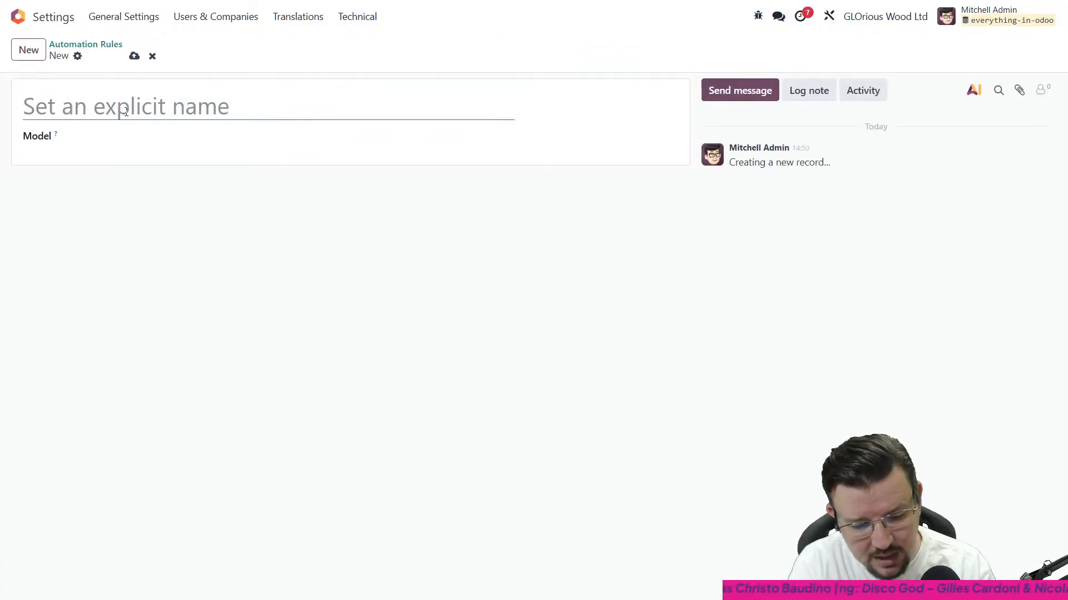
# - Name the automation rule "Update Helpdesk Ticket Solution" and set its model to Helpdesk Ticket
pyautogui.write('Update Helpdesk Ticket solution')
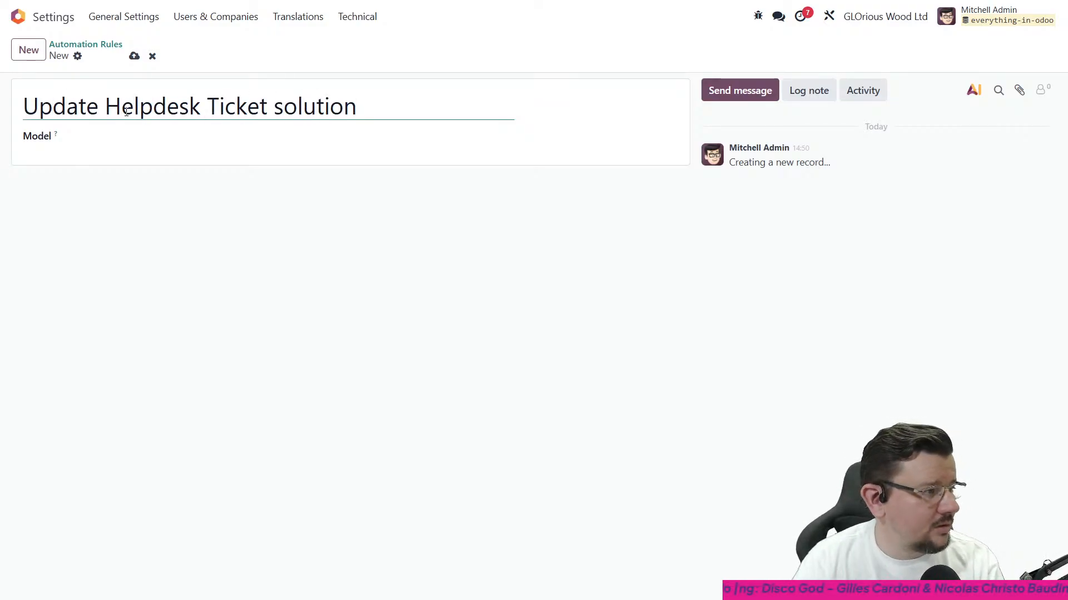
pyautogui.press('Delete')
pyautogui.write('S')
pyautogui.click(192, 135)
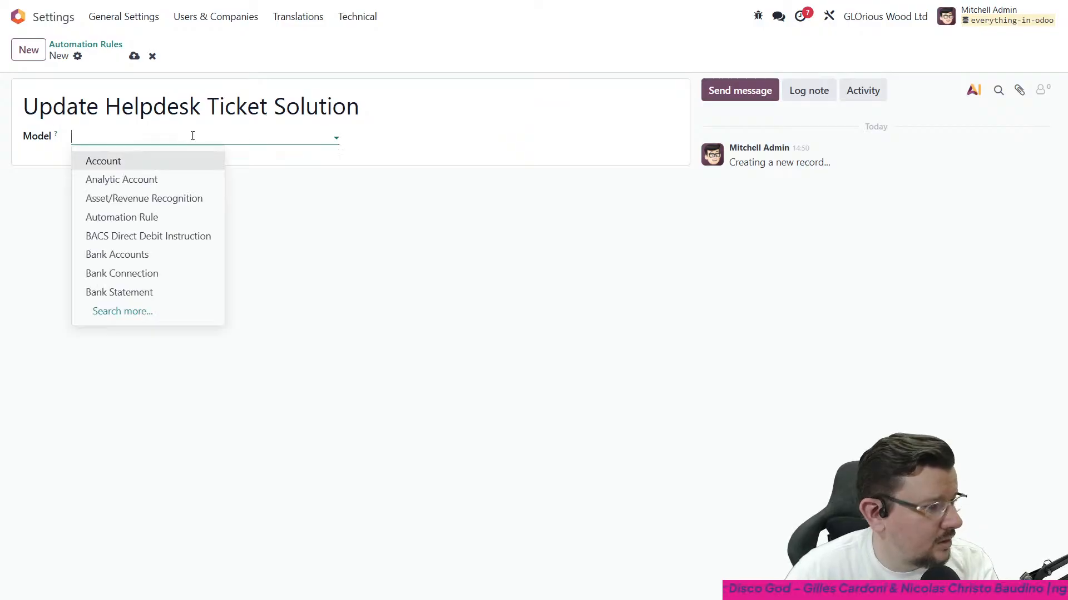
pyautogui.write('help')
pyautogui.click(176, 180)
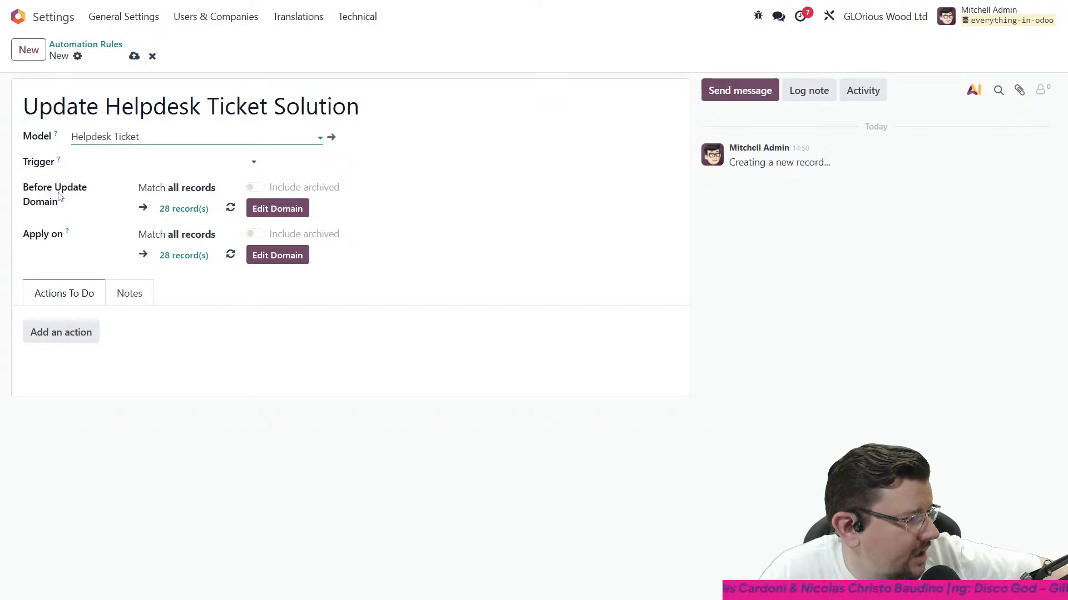
# - Add a rule to the Apply on domain and set its field to Stage
pyautogui.click(189, 255)
pyautogui.click(225, 558)
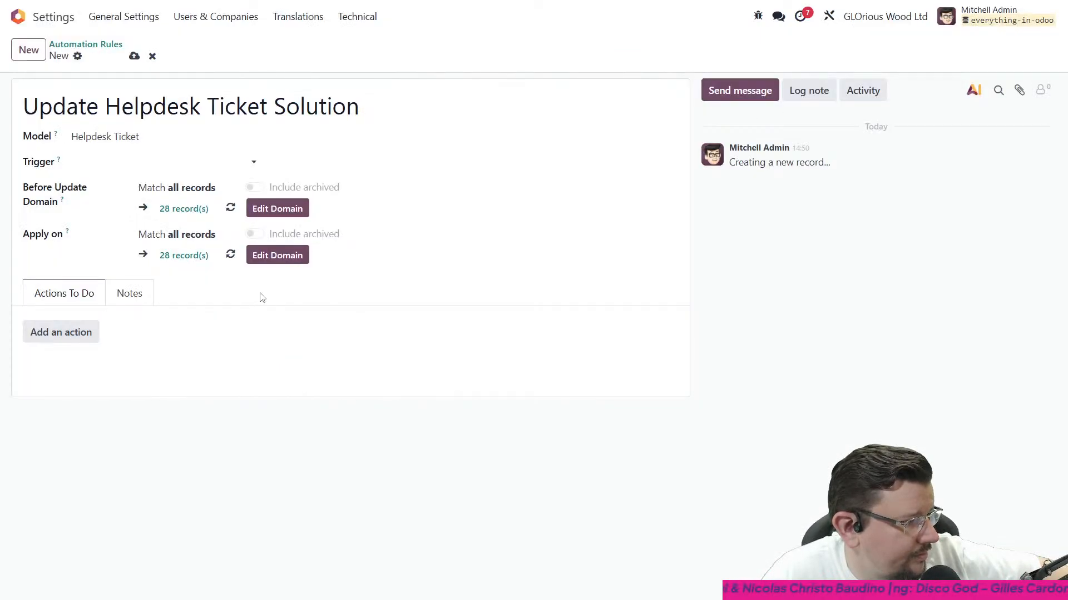
pyautogui.click(271, 259)
pyautogui.click(236, 271)
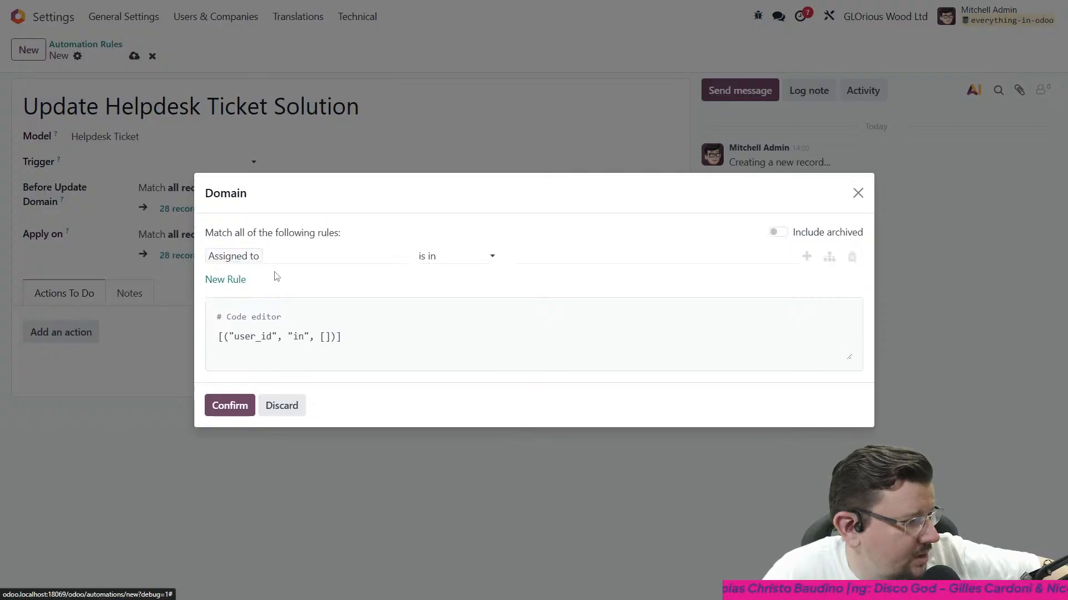
pyautogui.click(271, 265)
pyautogui.write('sta')
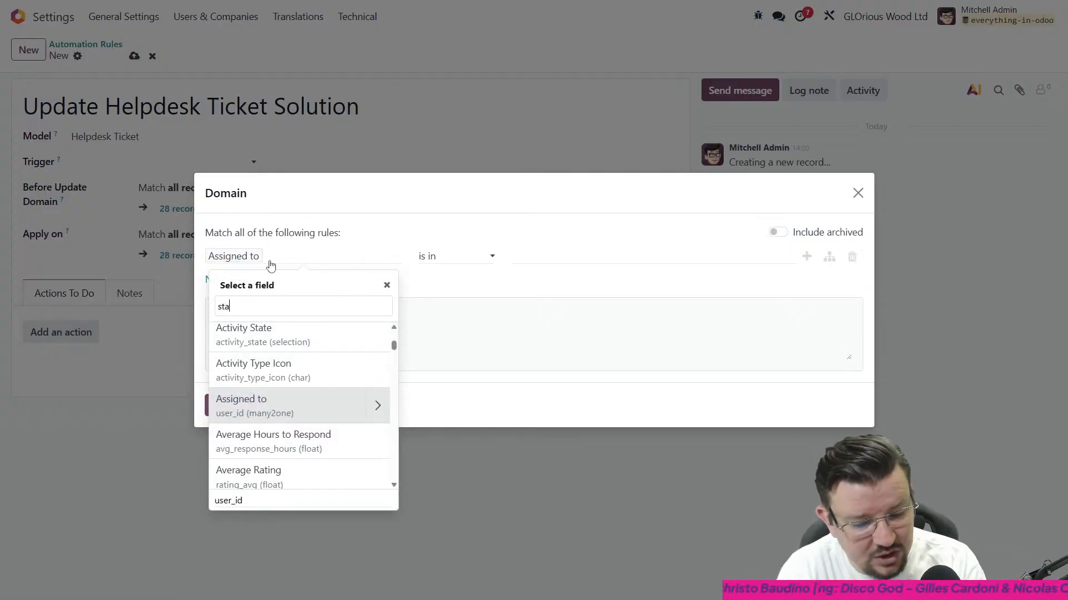
pyautogui.write('ge')
pyautogui.click(243, 347)
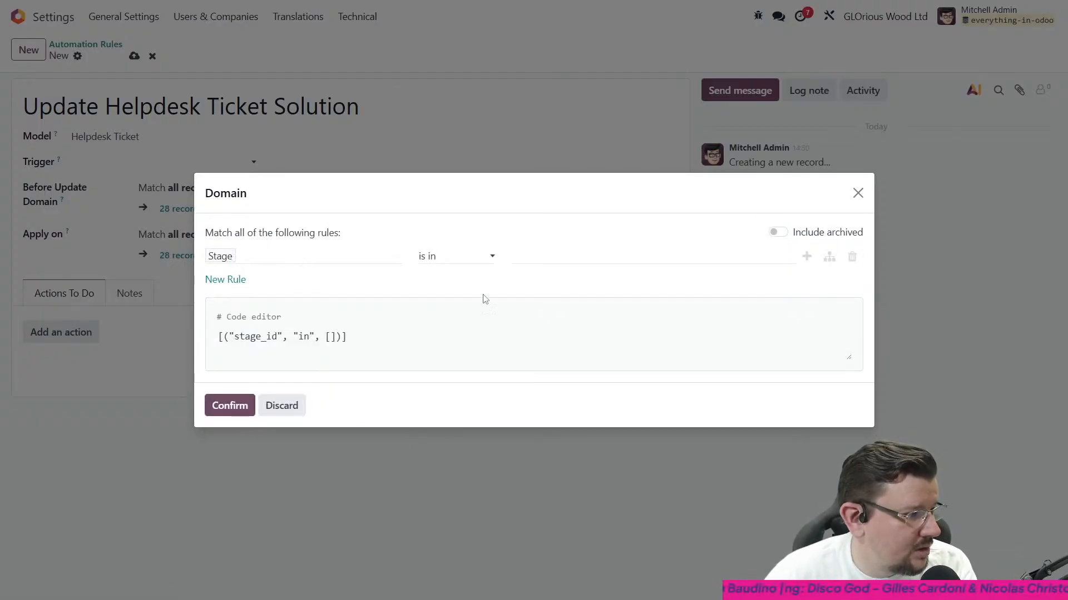
# - Set the Stage rule to "is equal" Solved and confirm the domain
pyautogui.click(479, 258)
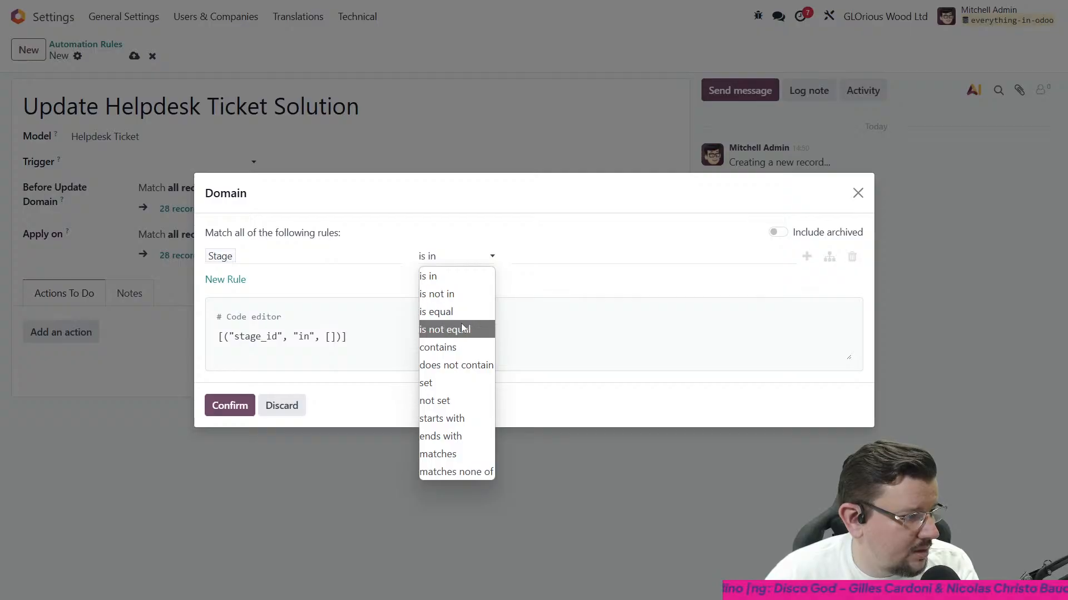
pyautogui.click(453, 310)
pyautogui.click(586, 256)
pyautogui.click(553, 335)
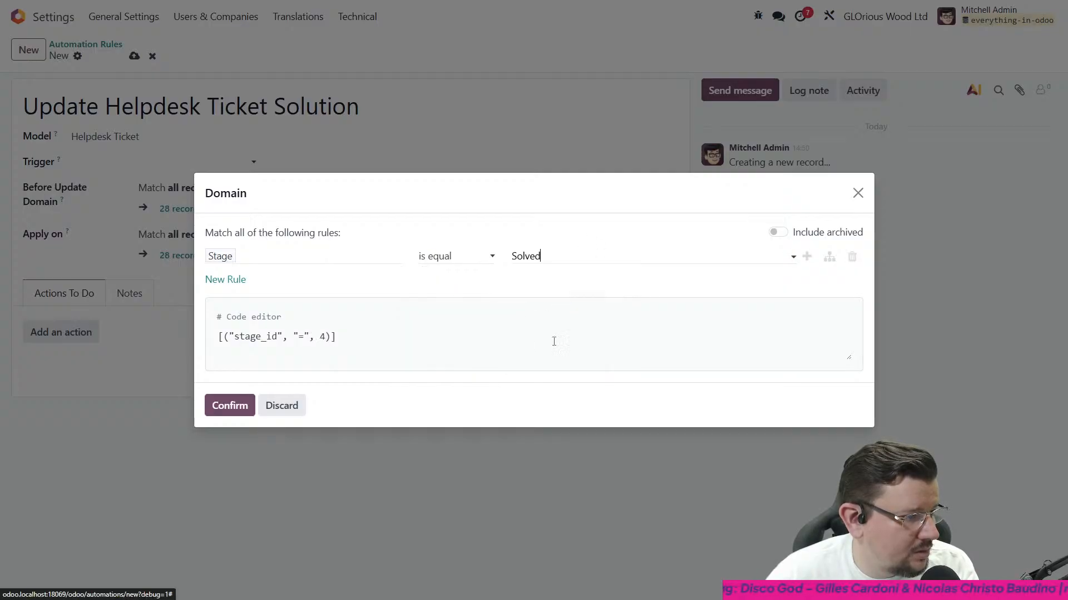
pyautogui.click(229, 405)
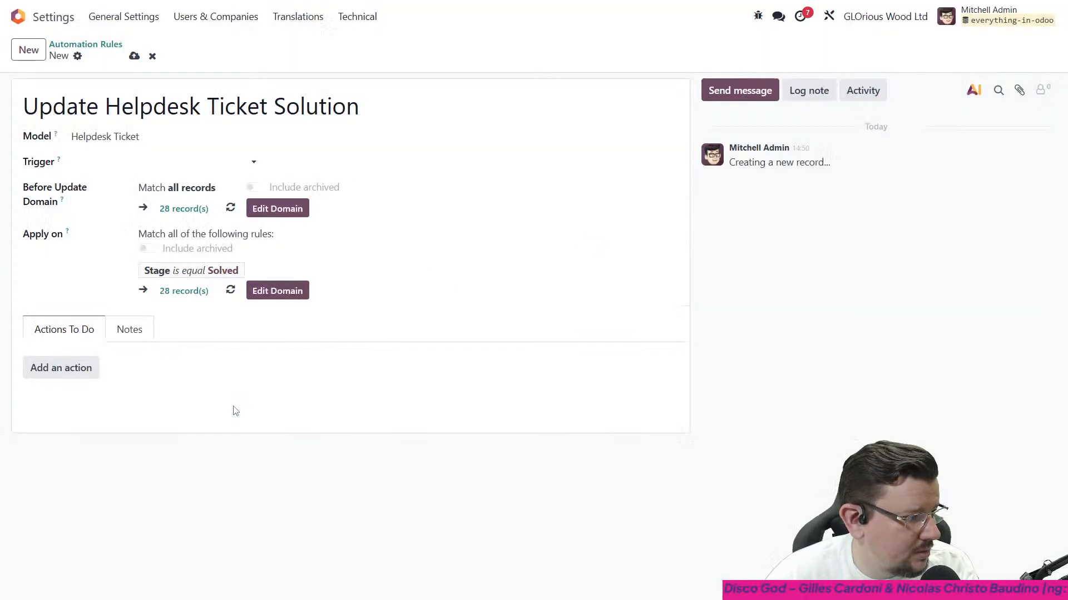
# - Add an Update Record action to the automation rule and name it "Update Solution"
pyautogui.click(63, 377)
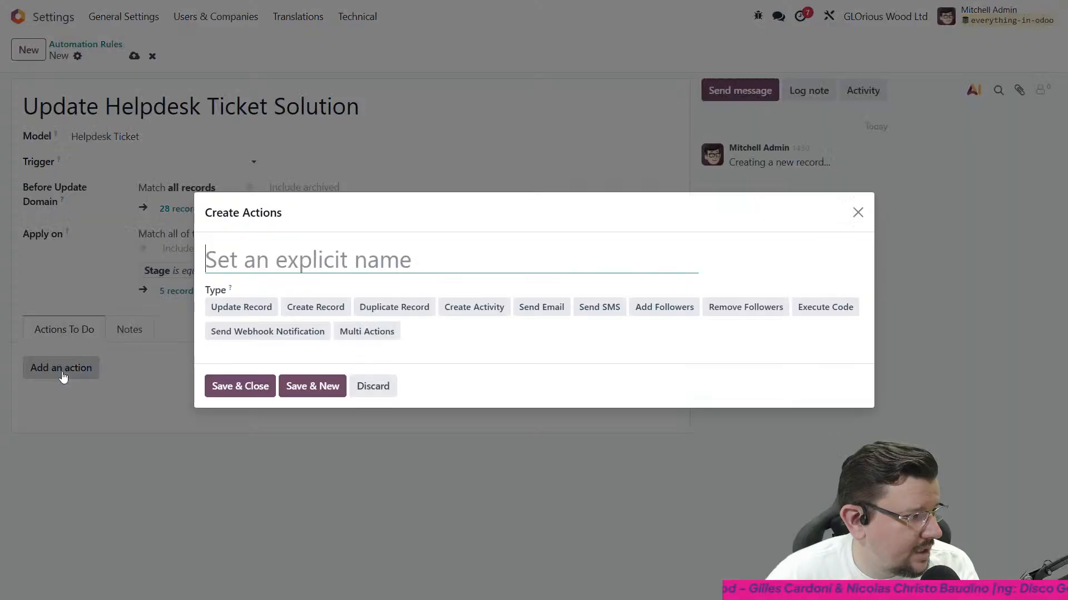
pyautogui.click(258, 313)
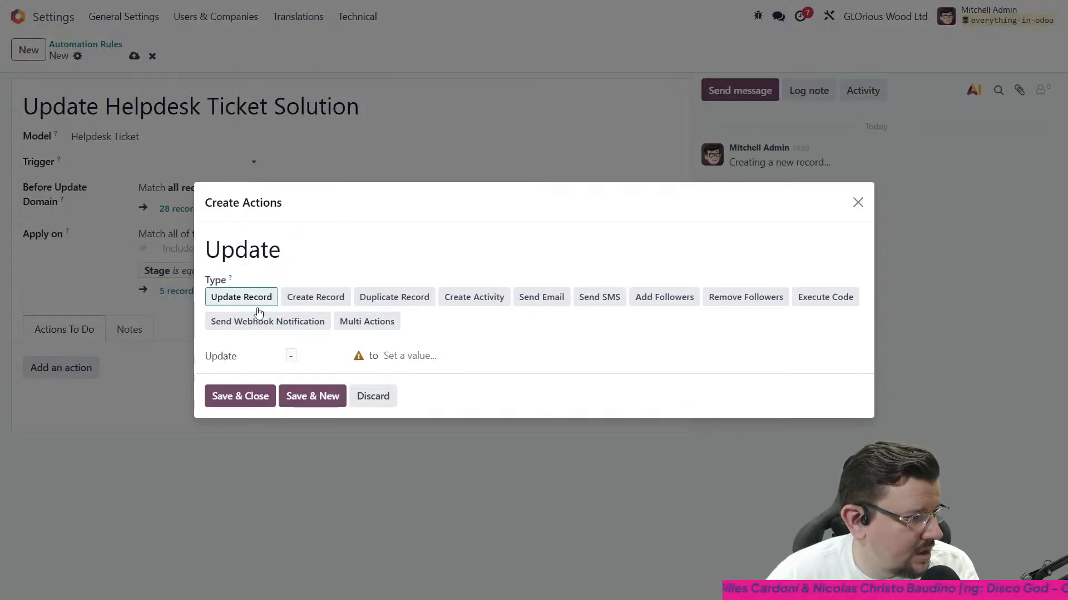
pyautogui.click(322, 255)
pyautogui.write('S')
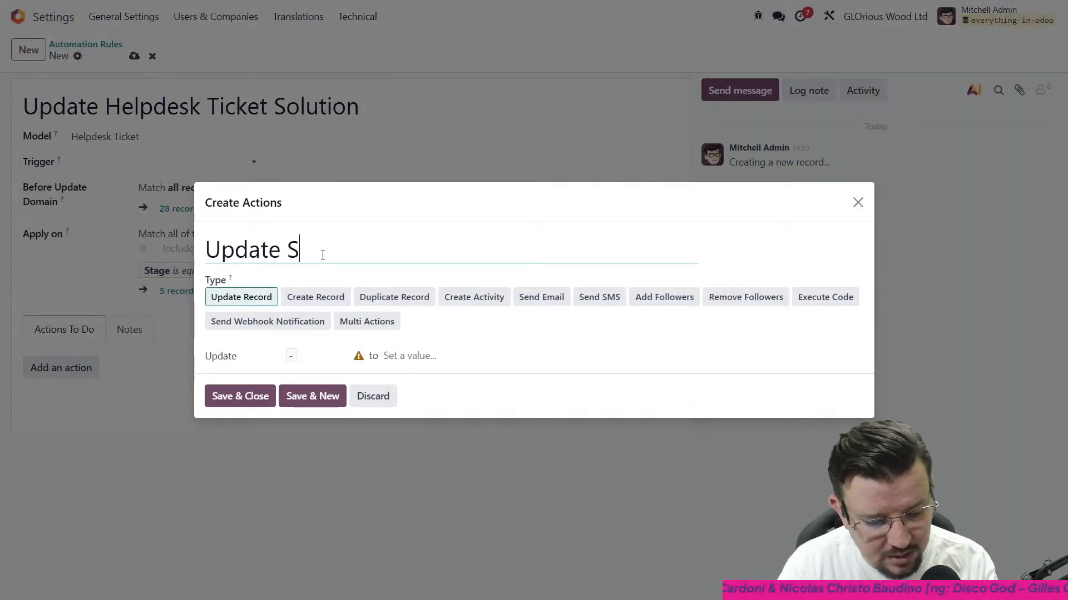
pyautogui.write('olution')
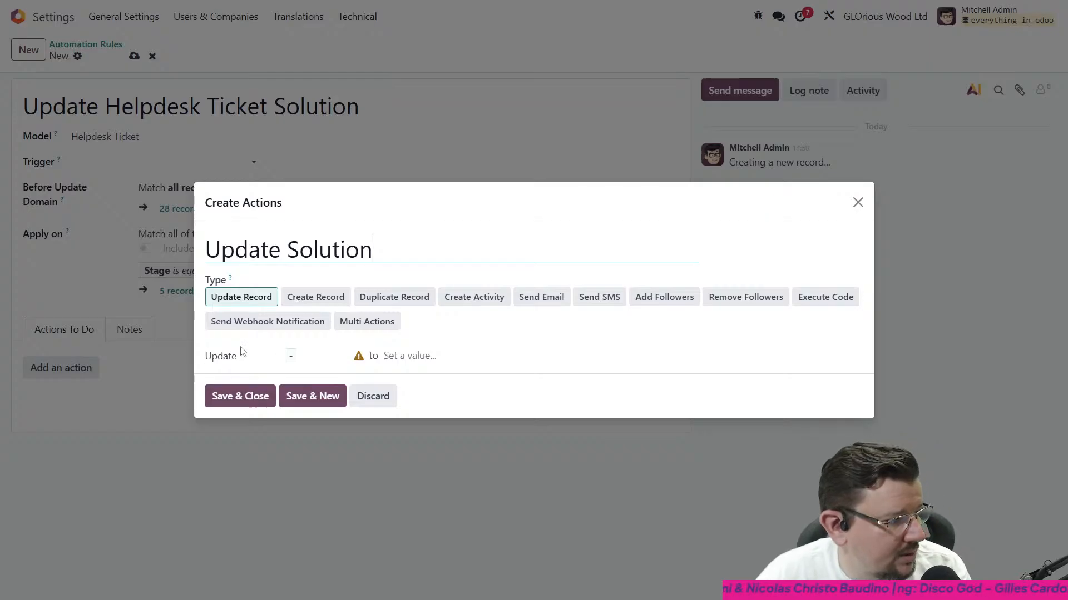
# - Switch the action to Update with AI and choose Solution (x_studio_solution) as the field it updates
pyautogui.click(238, 359)
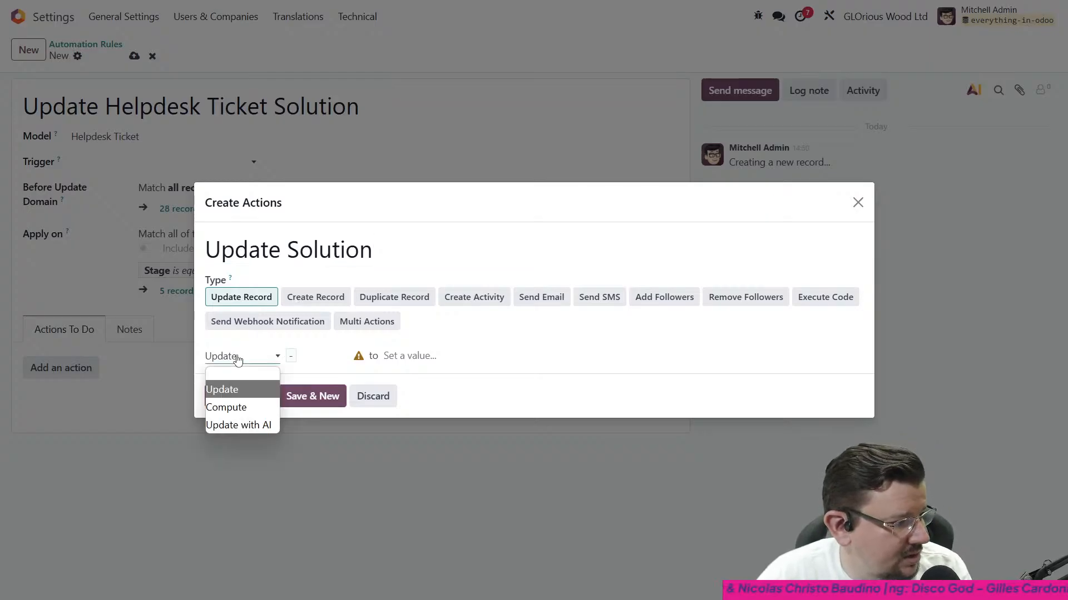
pyautogui.click(245, 426)
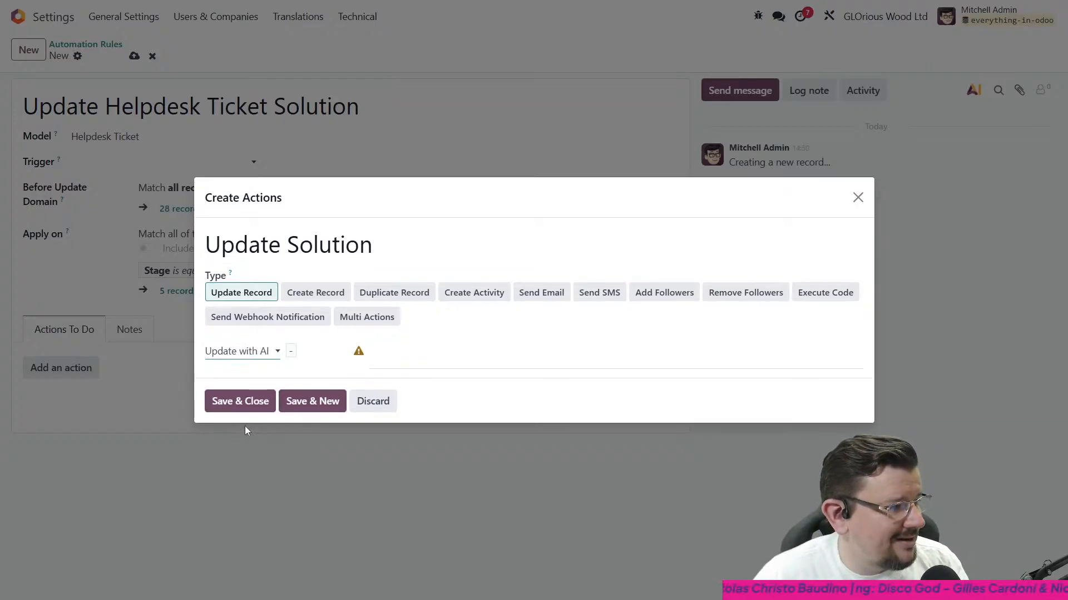
pyautogui.click(307, 357)
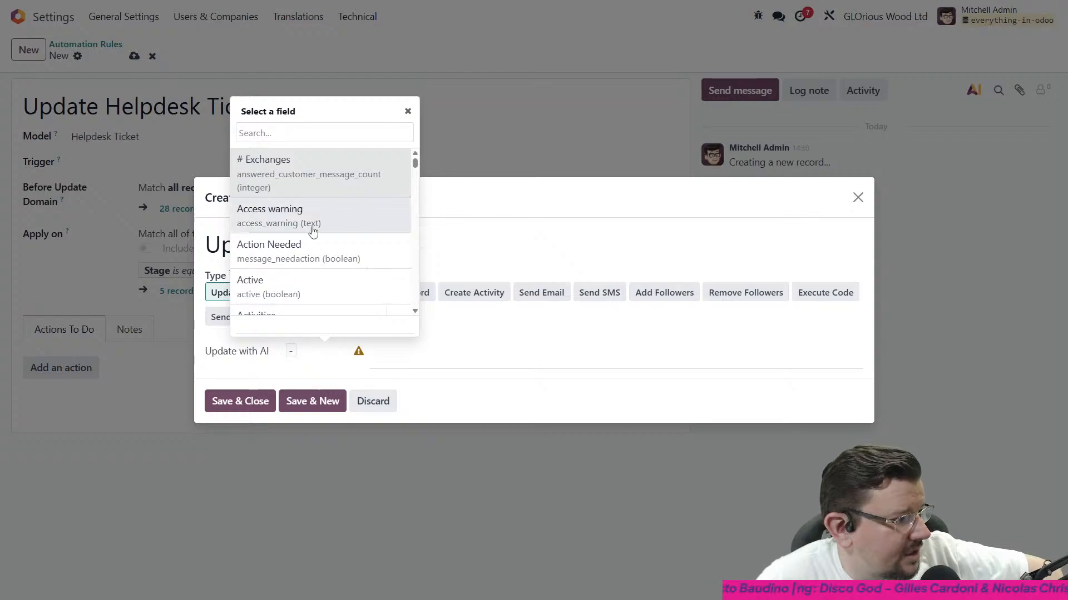
pyautogui.scroll(-1, 320, 220)
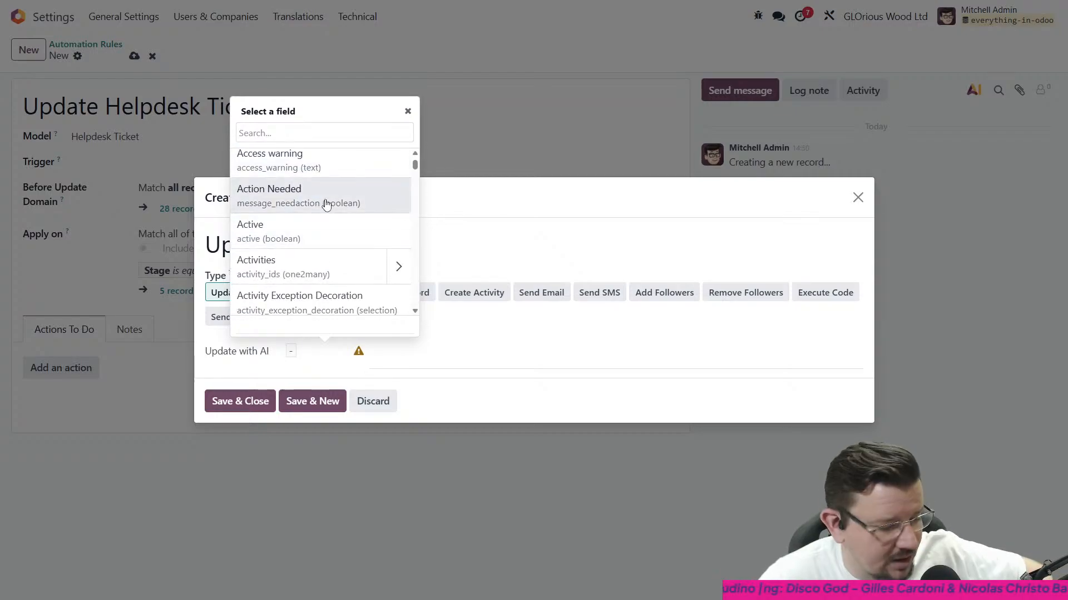
pyautogui.write('solution')
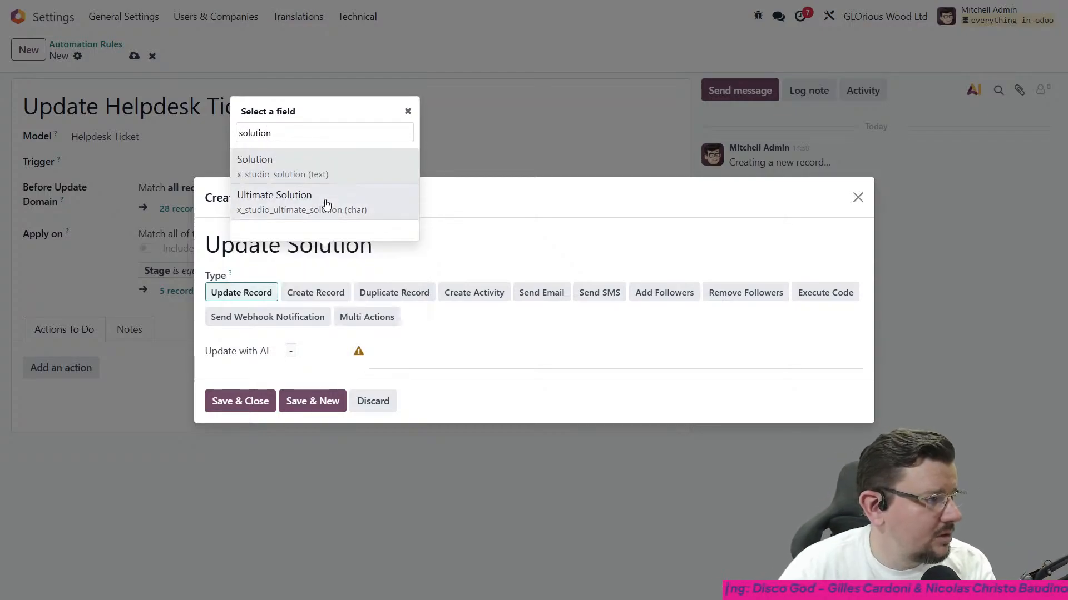
pyautogui.click(329, 169)
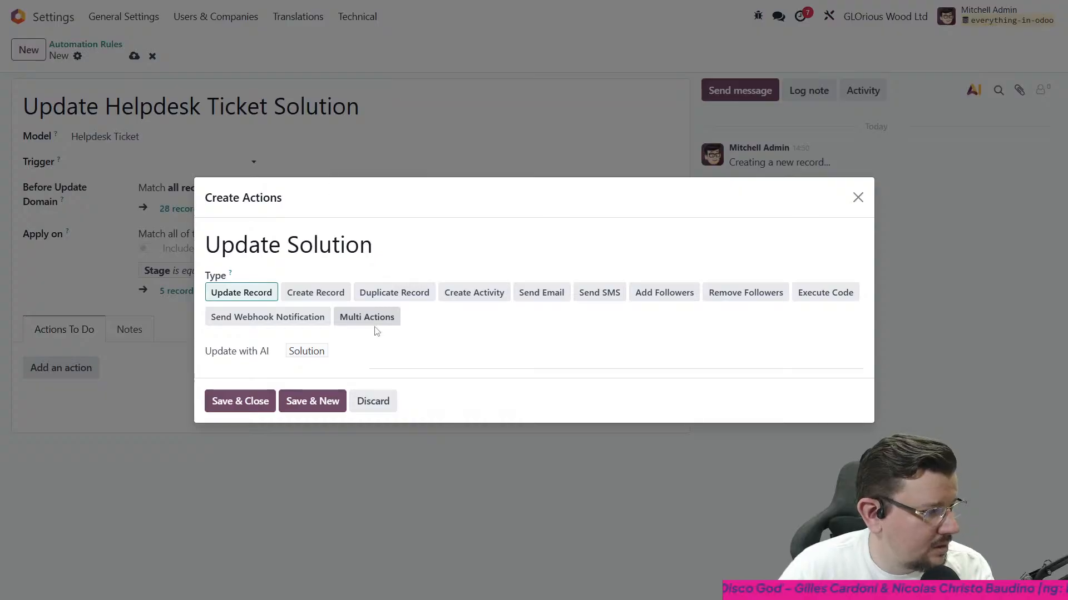
# - Begin the AI prompt for the Solution field with "Provide a", removing the trial wording after it
pyautogui.click(399, 353)
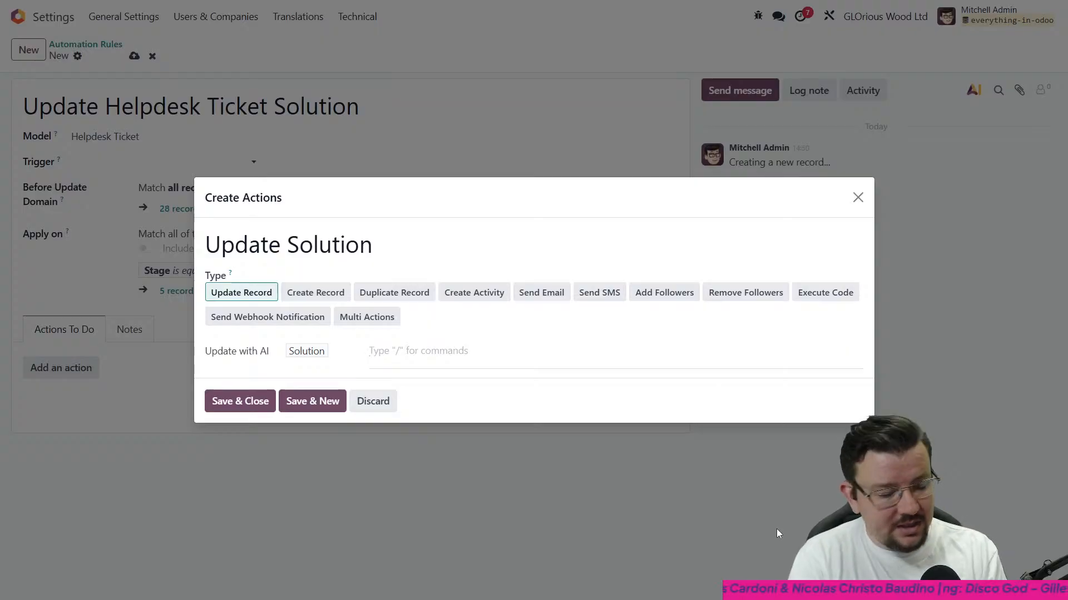
pyautogui.write('/')
pyautogui.press('BackSpace')
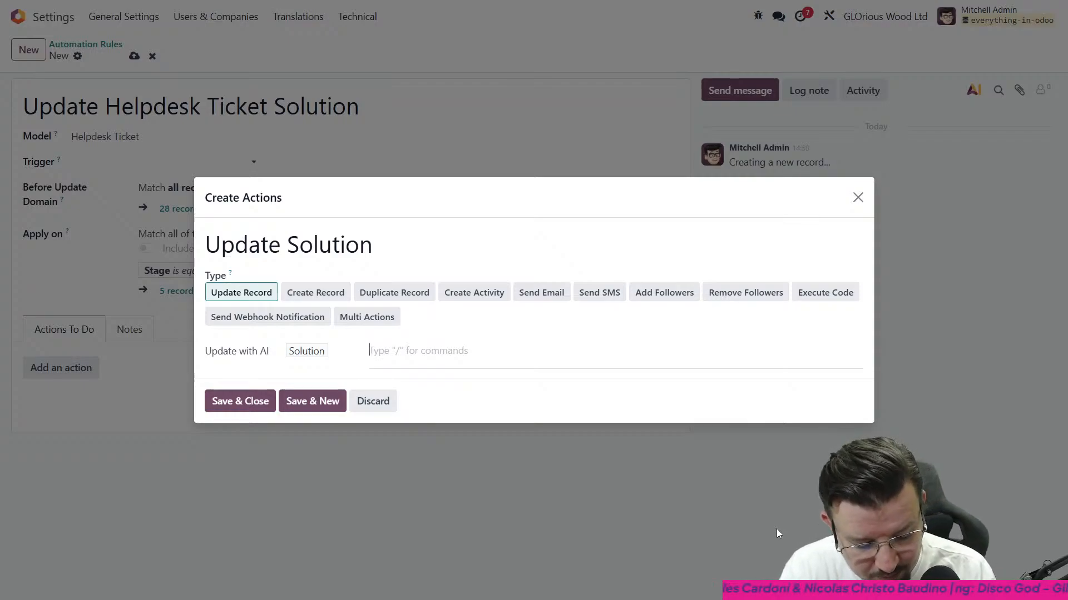
pyautogui.write('Provide a summary o')
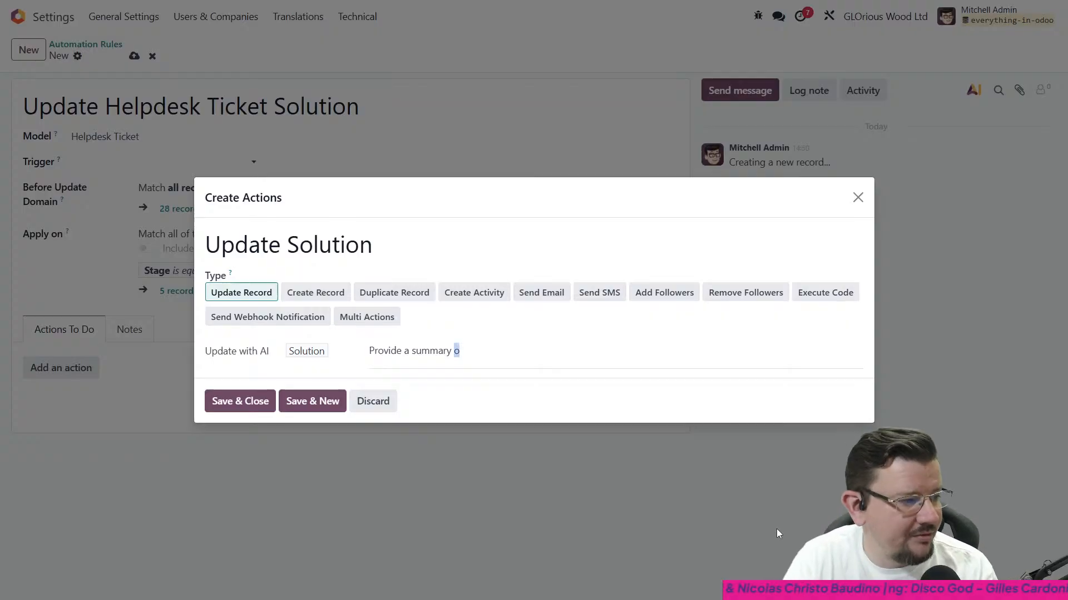
pyautogui.hotkey('ctrl', 'shift', 'Left')
pyautogui.hotkey('ctrl', 'shift', 'Left')
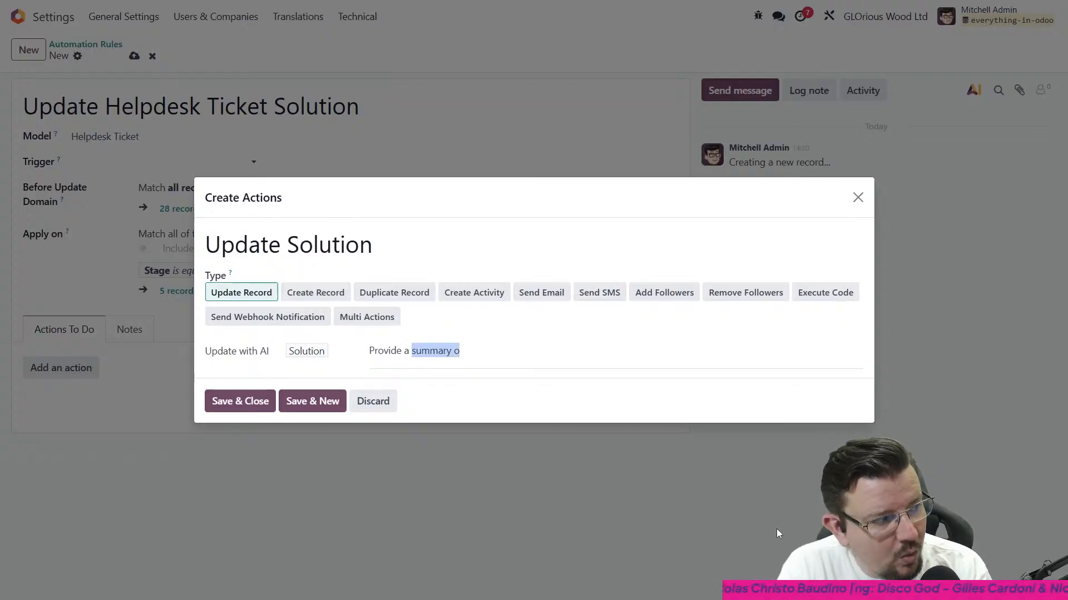
pyautogui.write('one')
pyautogui.press('BackSpace')
pyautogui.press('BackSpace')
pyautogui.press('BackSpace')
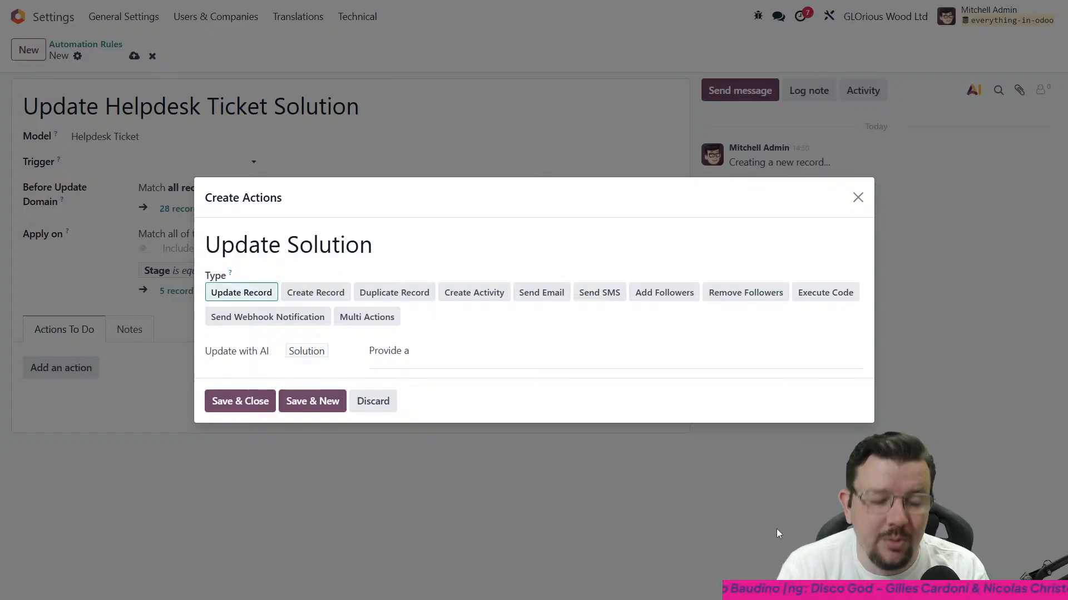
# - Continue the AI prompt with "brief and concise summary of how this helpdesk ticket was ultimately solved."
pyautogui.write('brief ')
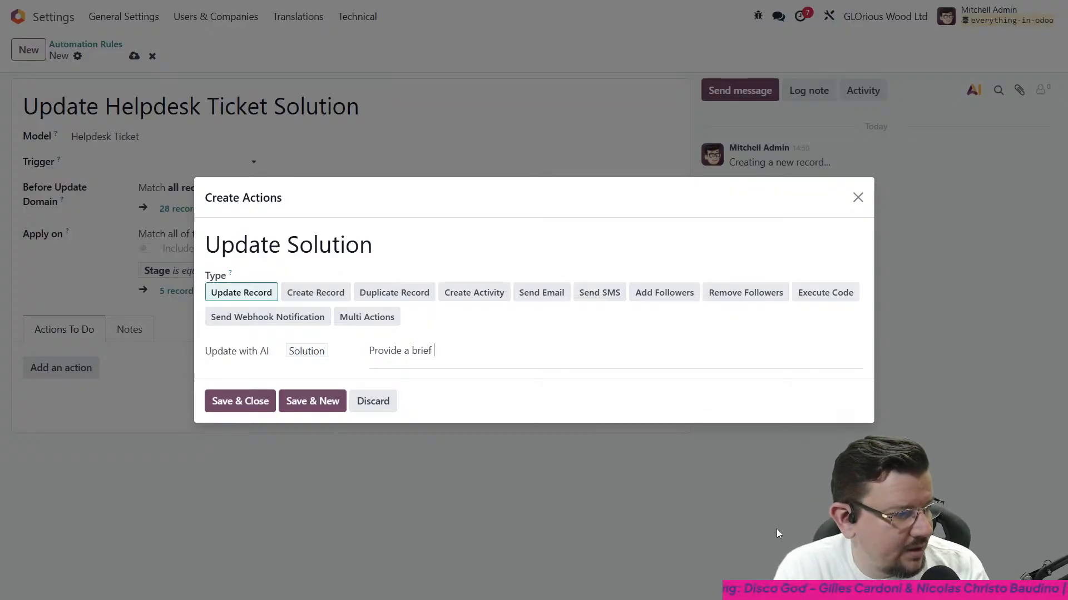
pyautogui.write('and concise ')
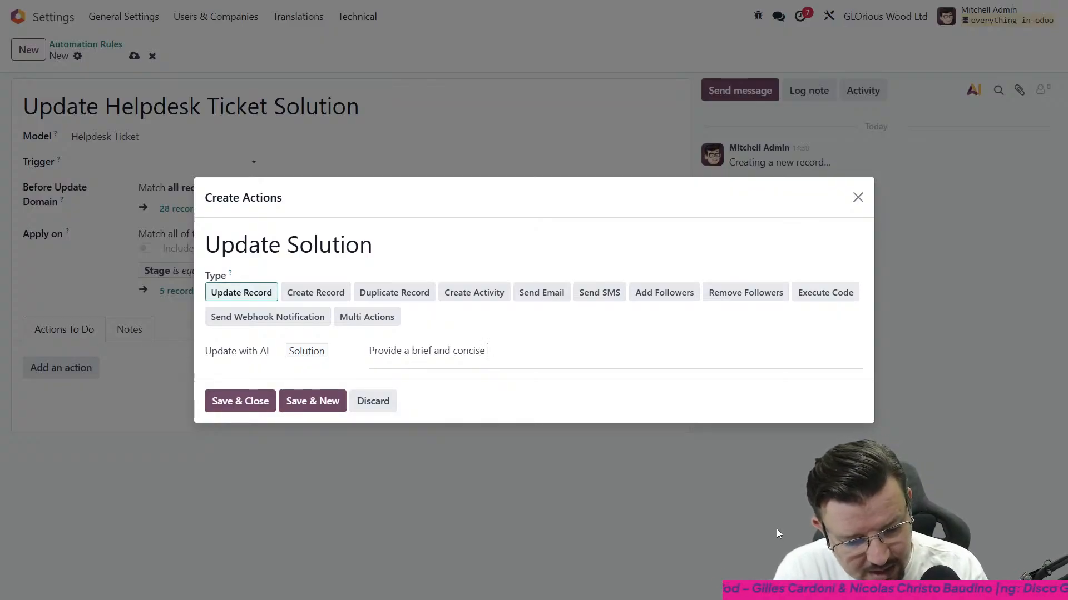
pyautogui.write('summary ')
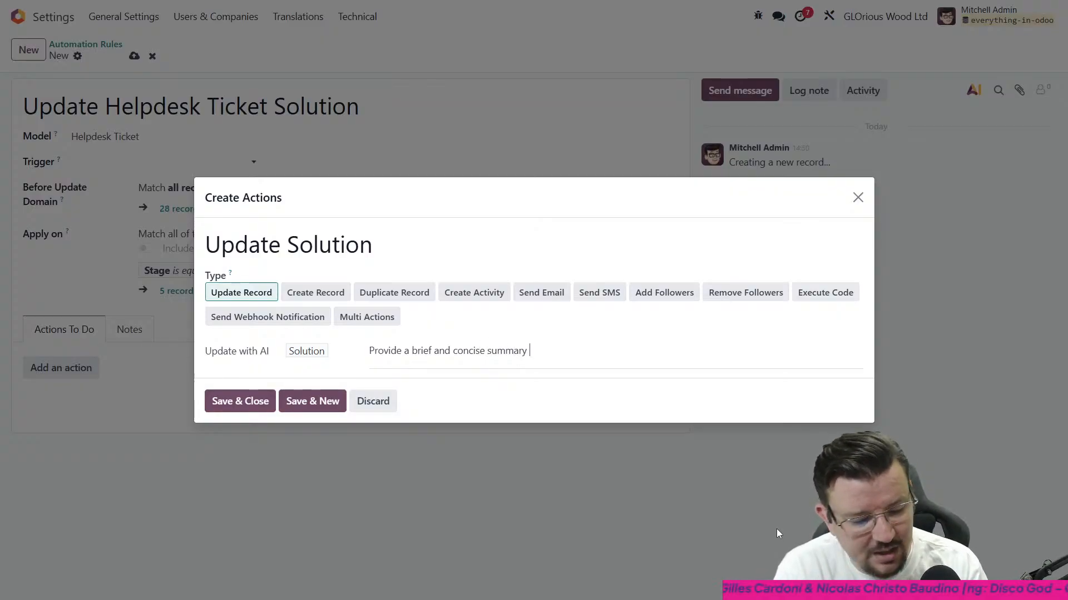
pyautogui.write('of how ')
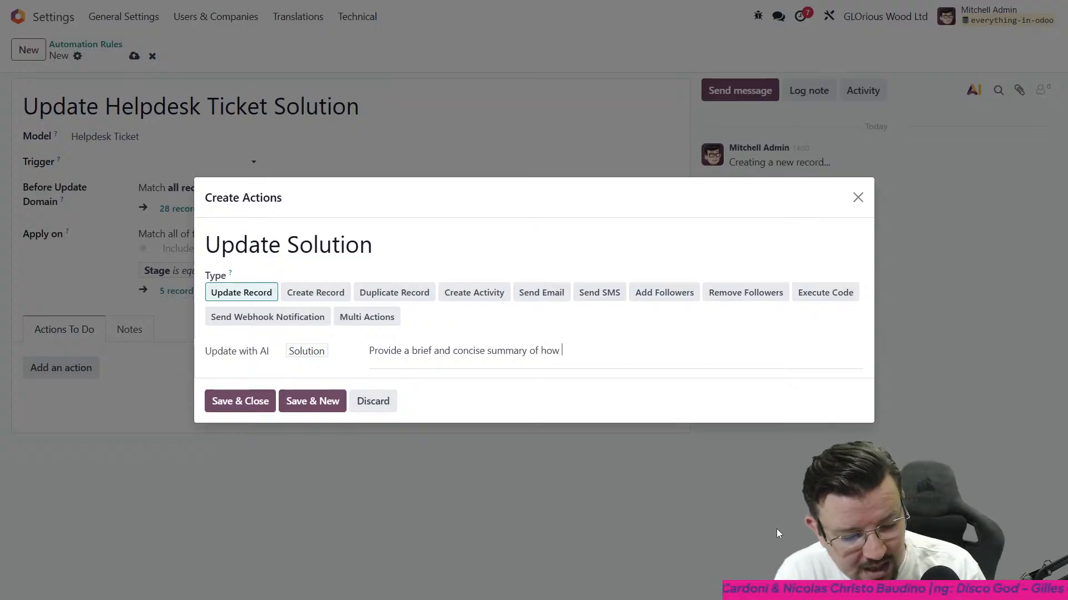
pyautogui.write('this helpdesk t')
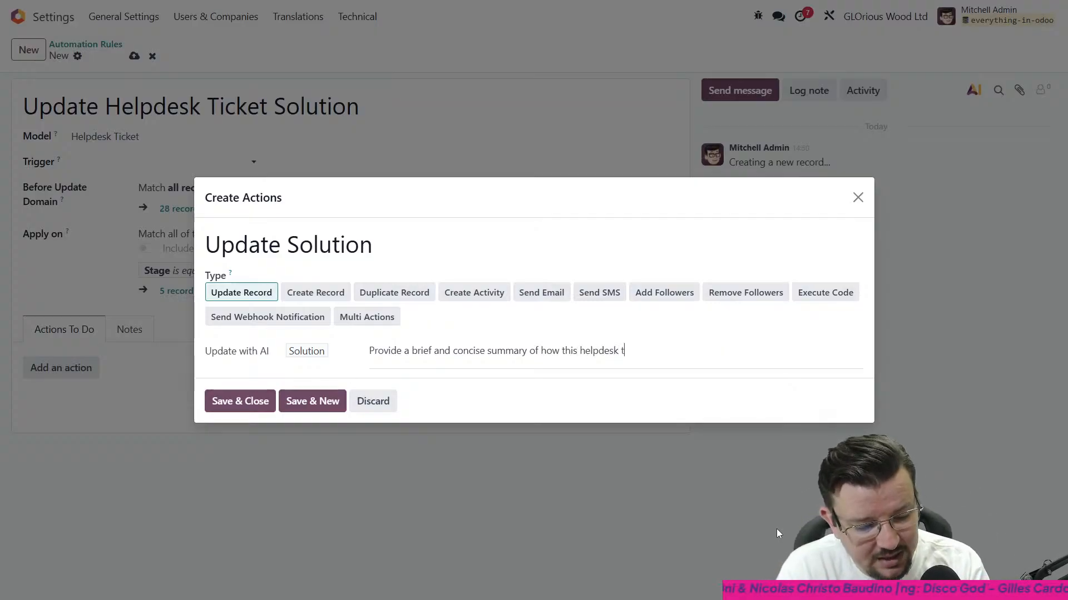
pyautogui.write('icket was ultimately')
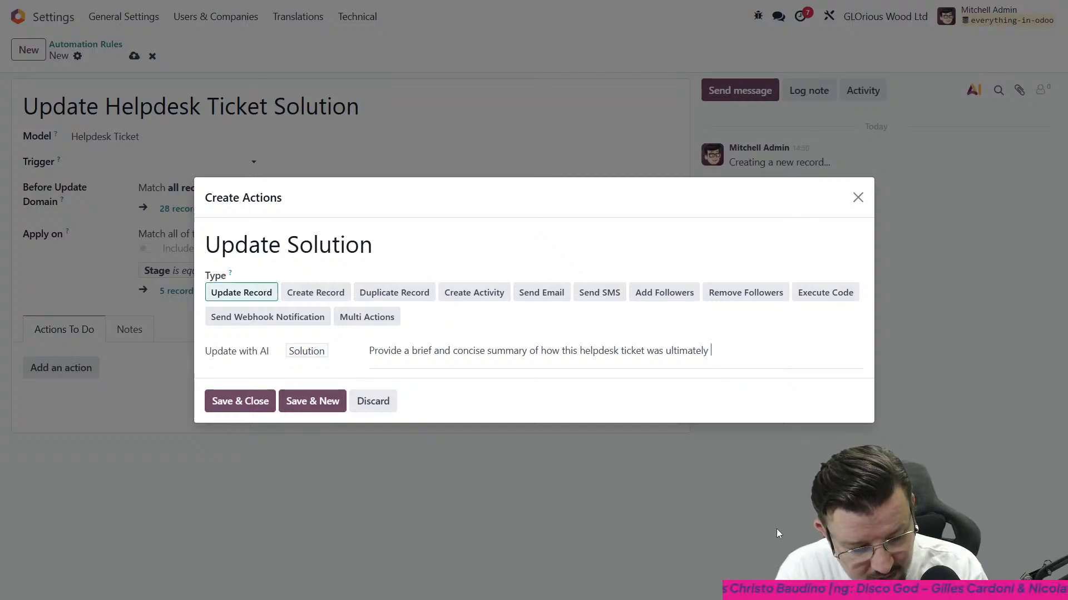
pyautogui.write(' solved.')
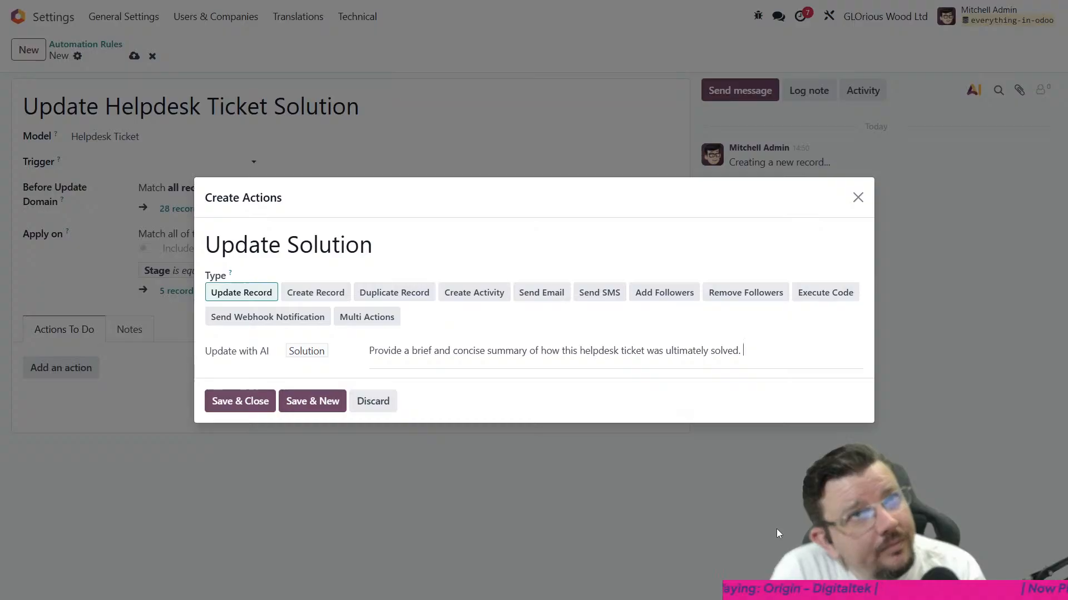
# - Add to the AI prompt "If multiple methods were tried, only show the methods that worked, or led to the ultimate solution."
pyautogui.write('If mul')
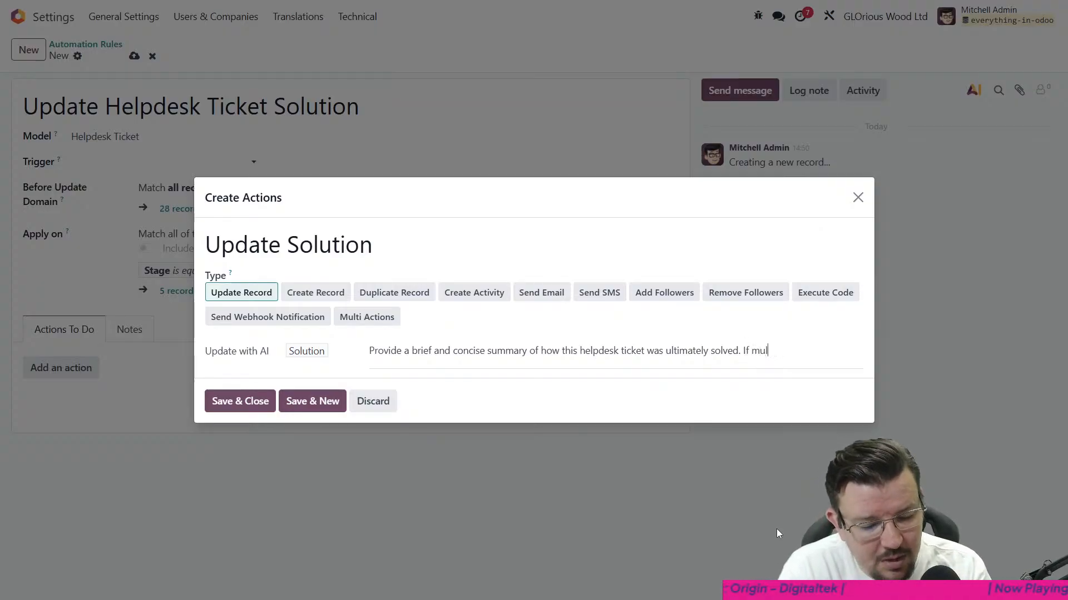
pyautogui.write('tiple metho')
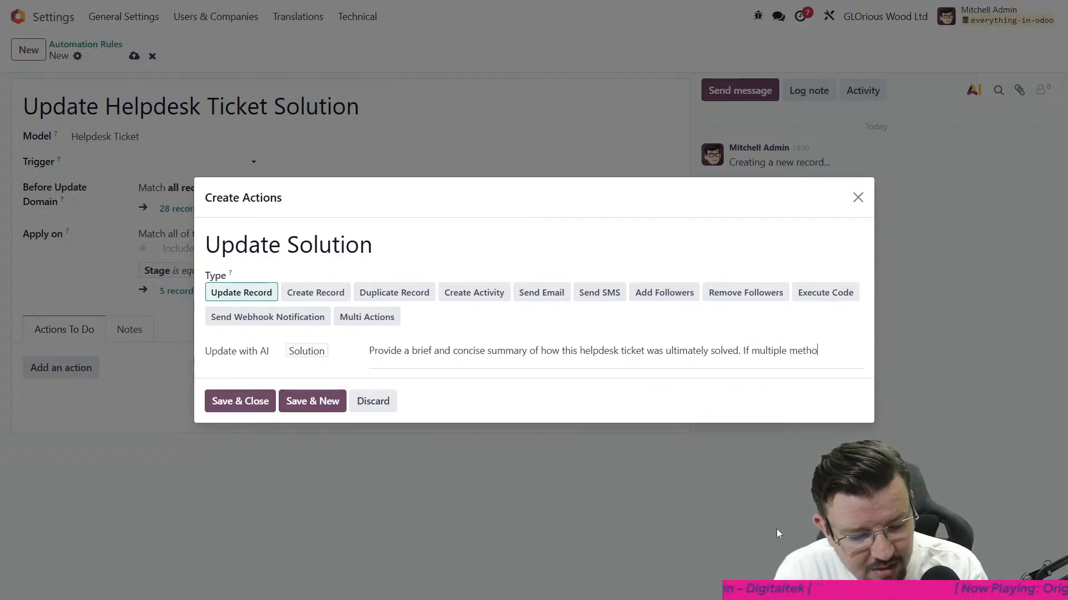
pyautogui.write('ds were tried, on')
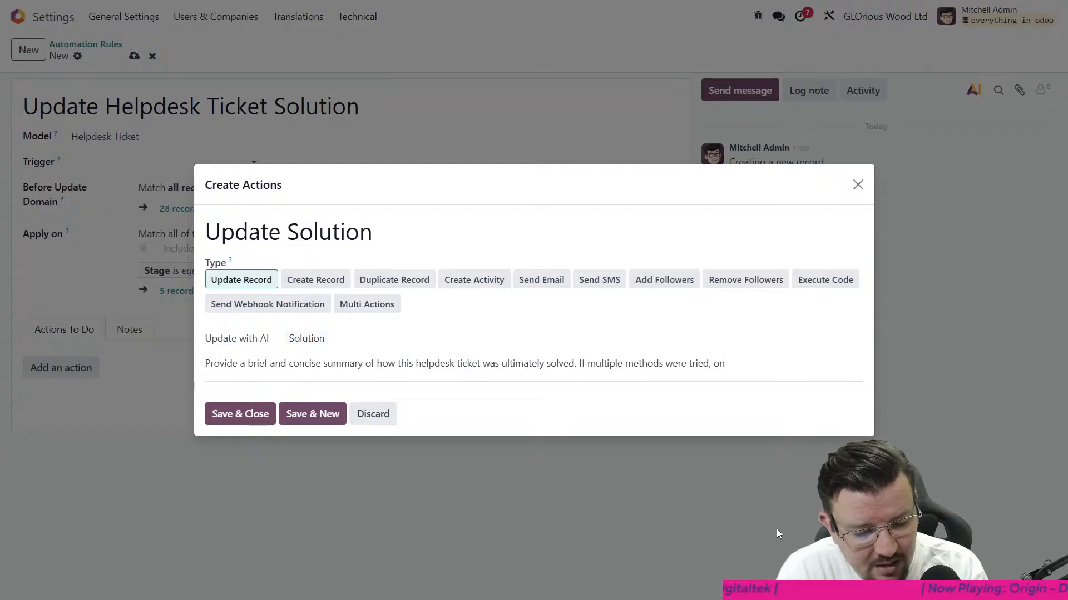
pyautogui.write('ly sh')
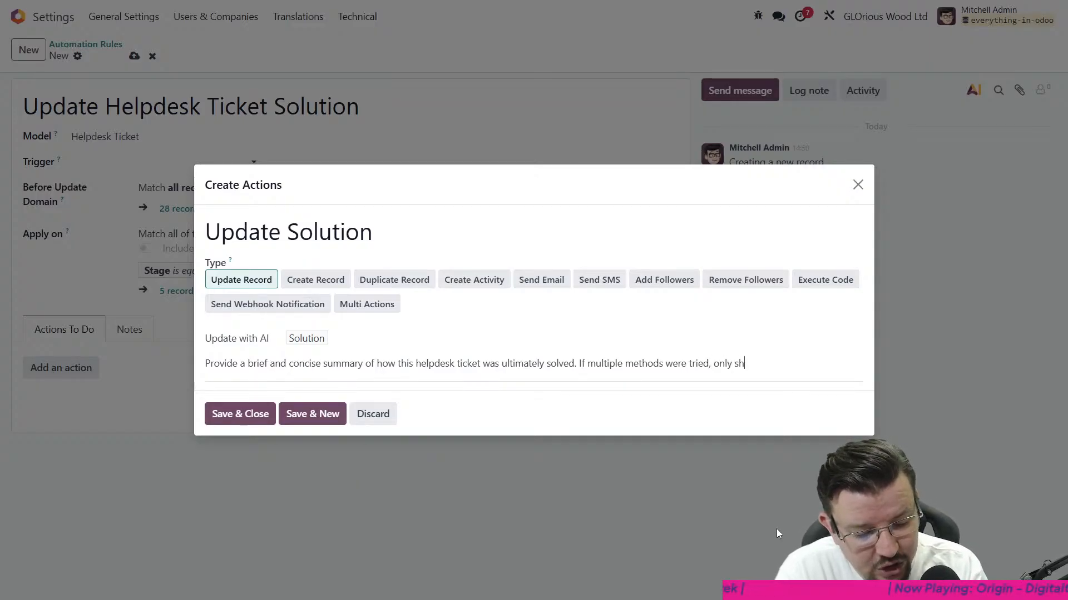
pyautogui.write('ow the metho')
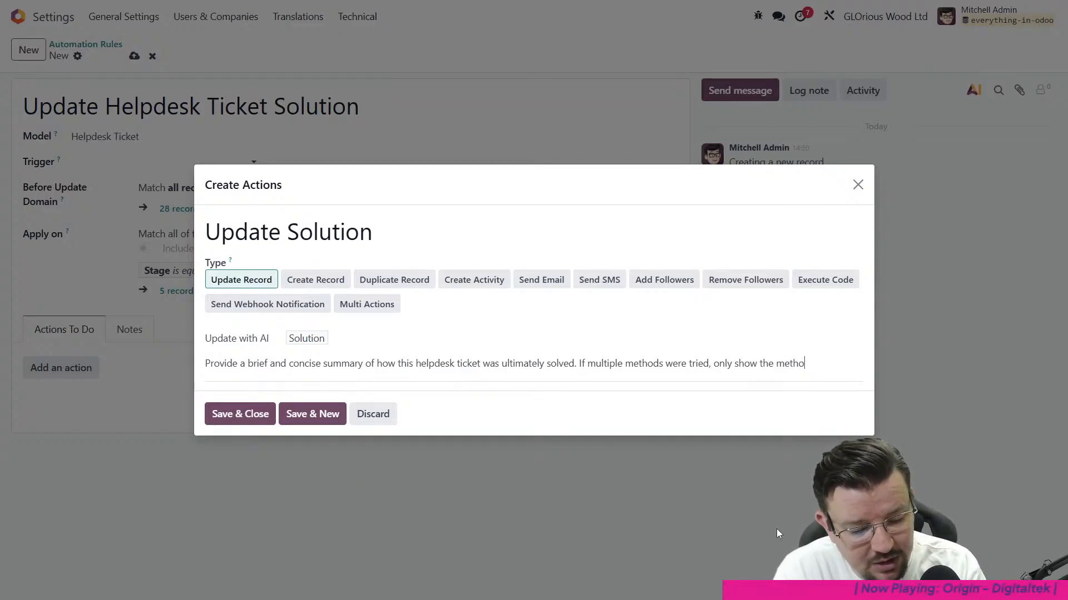
pyautogui.write('ds that wo')
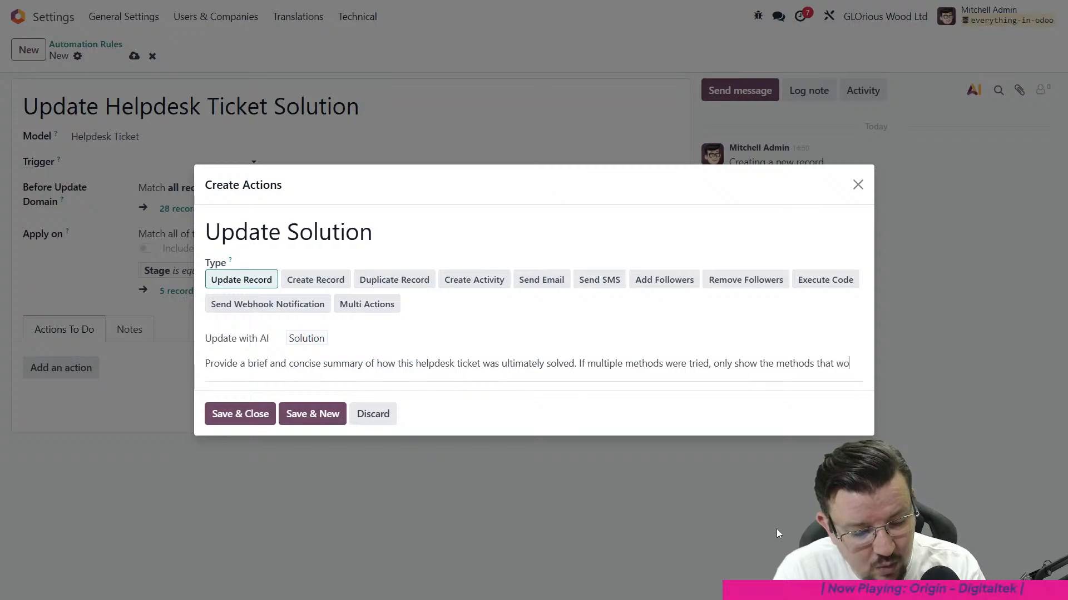
pyautogui.write('rked, or led ')
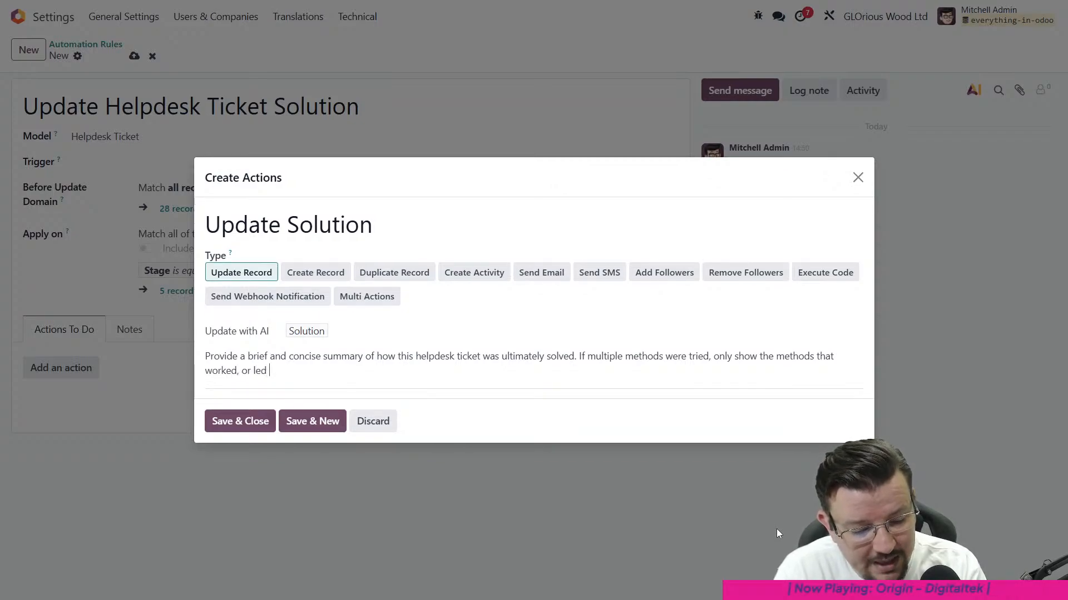
pyautogui.write('to the ultimate solution.')
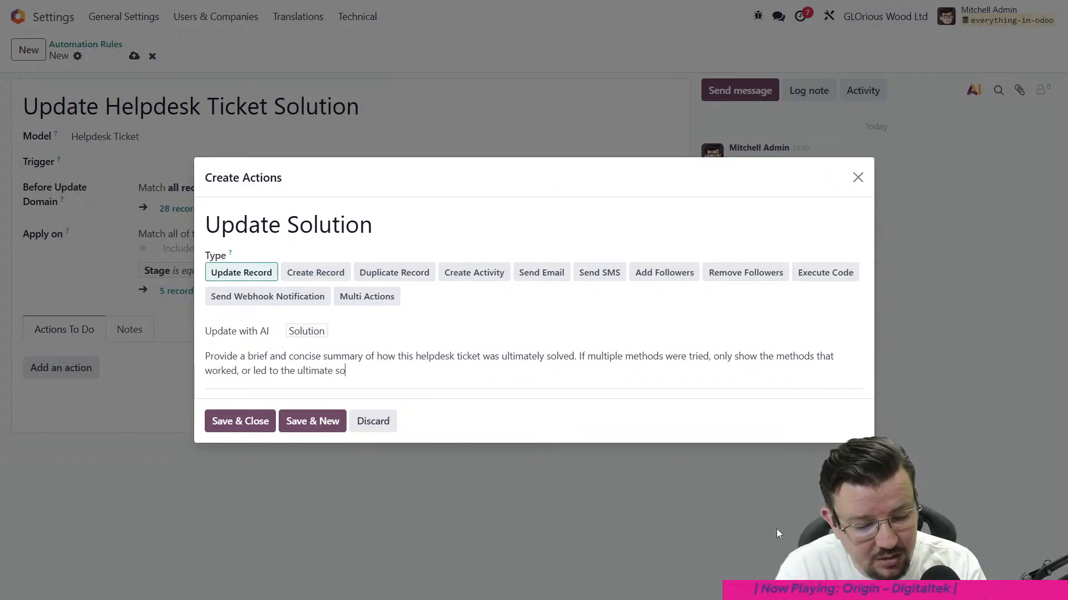
# - Insert the Messages and Description fields on a new line below the prompt text, and save the Update Solution action
pyautogui.press('Return')
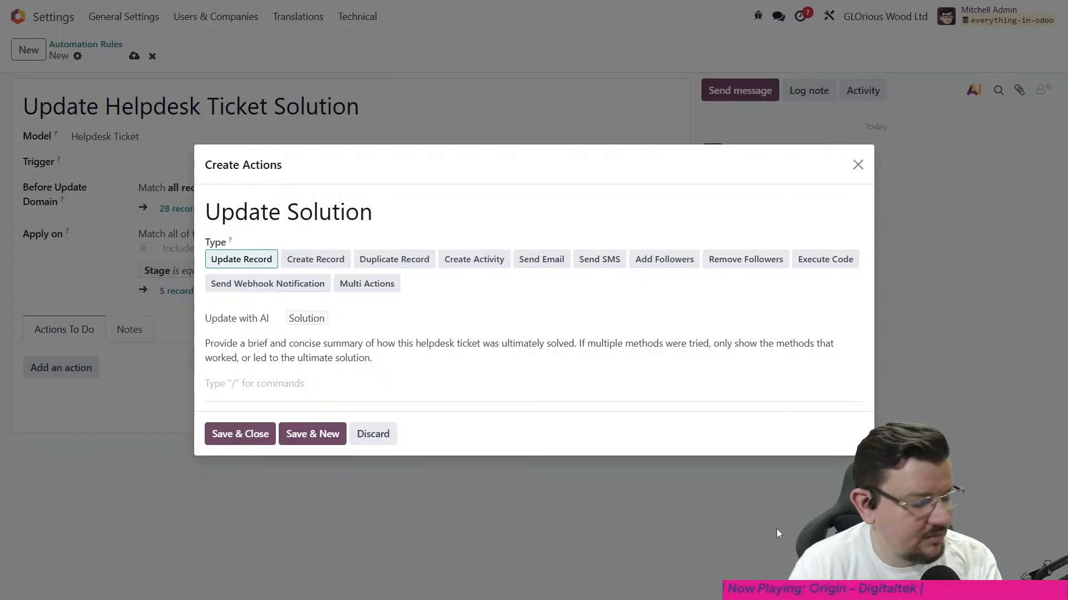
pyautogui.write('/')
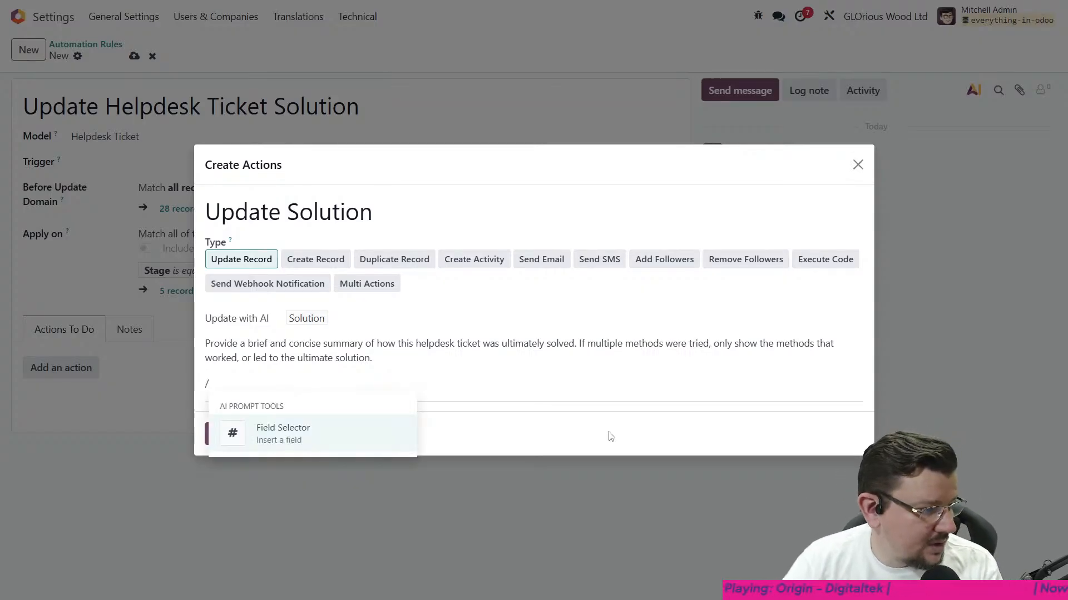
pyautogui.click(300, 436)
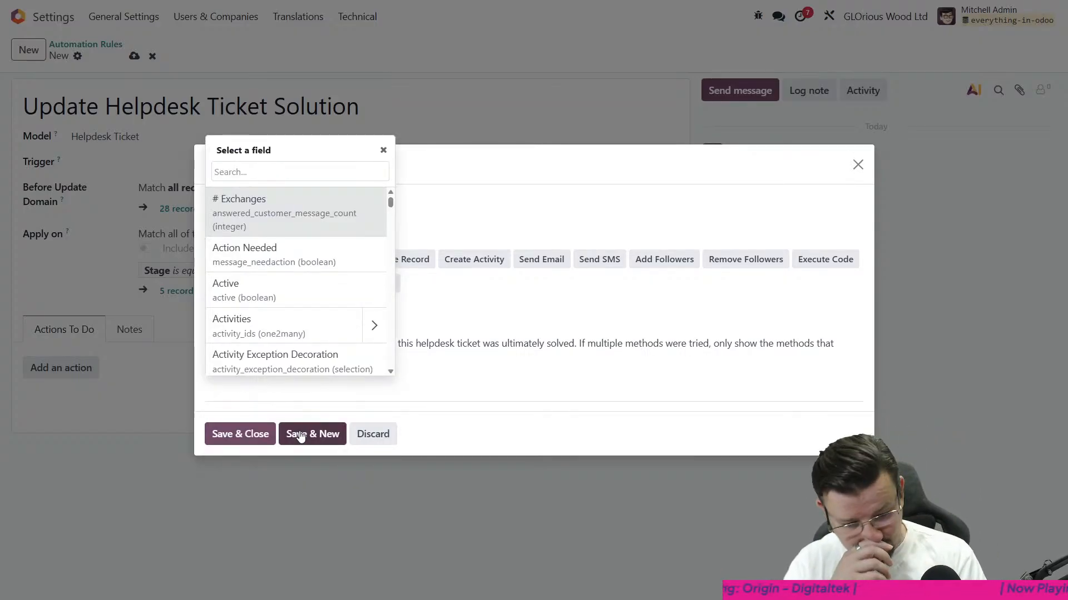
pyautogui.write('messa')
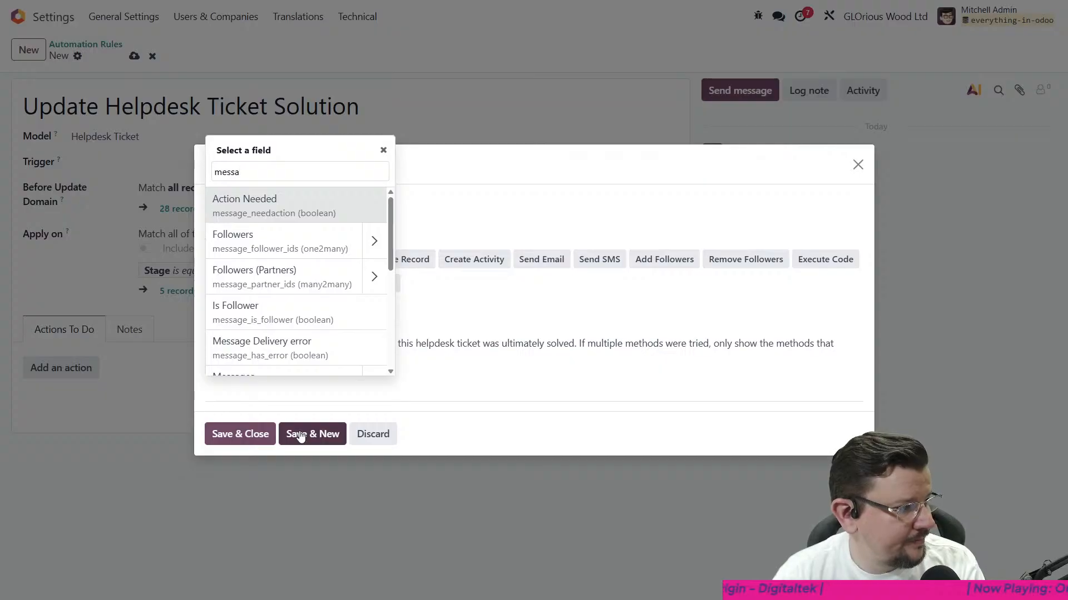
pyautogui.write('ges')
pyautogui.press('Return')
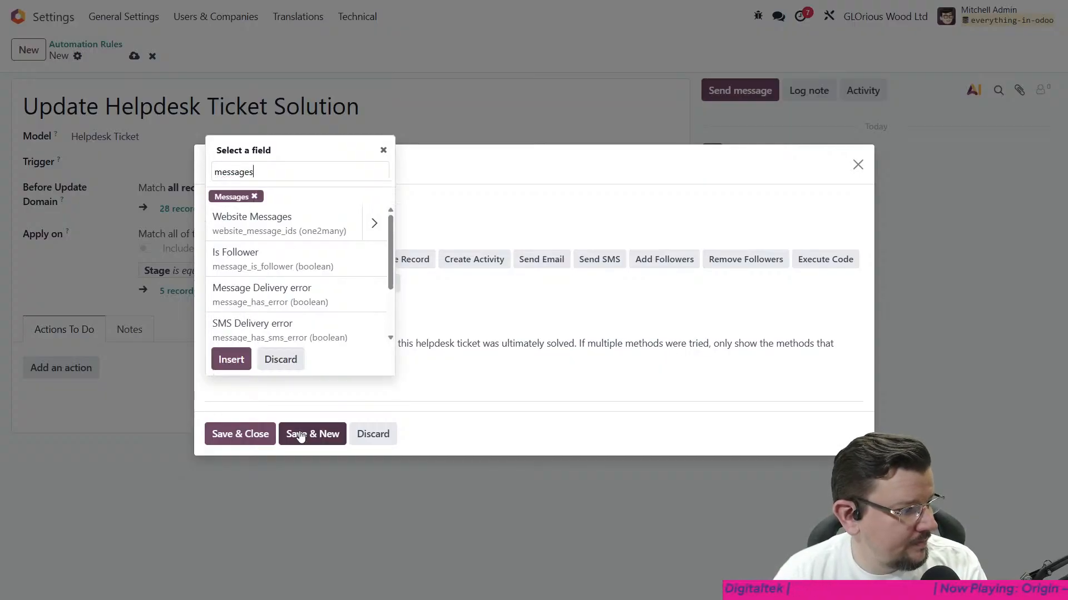
pyautogui.hotkey('ctrl', 'a')
pyautogui.write('descript')
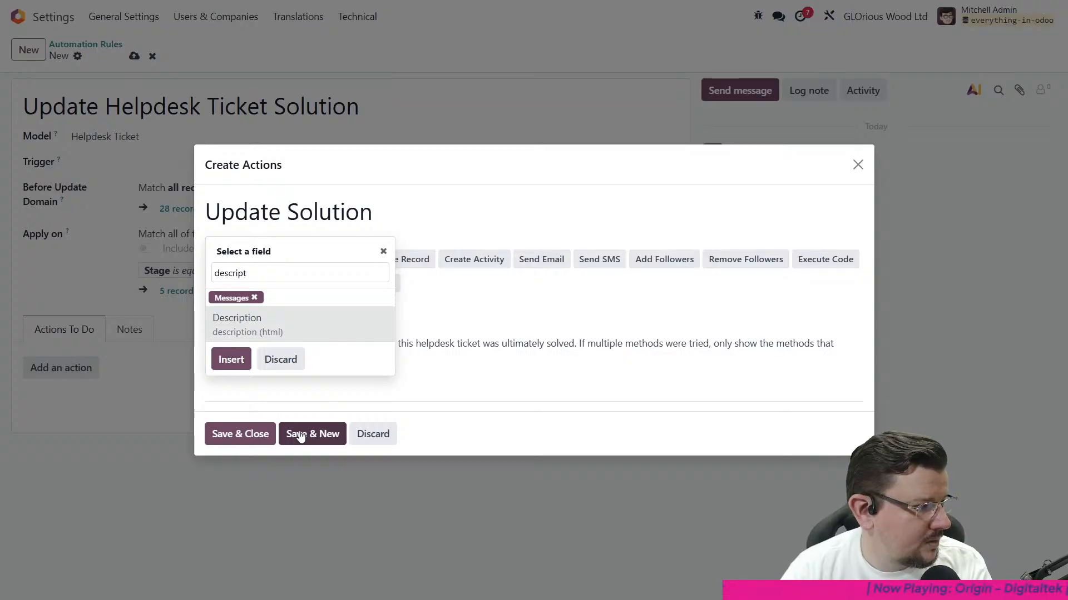
pyautogui.press('Return')
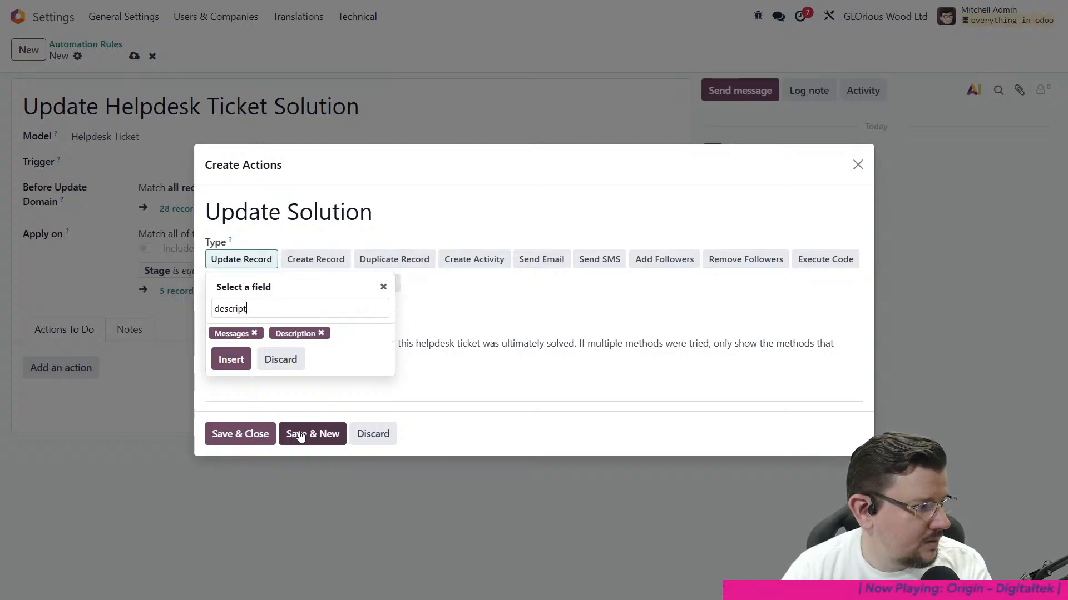
pyautogui.click(241, 360)
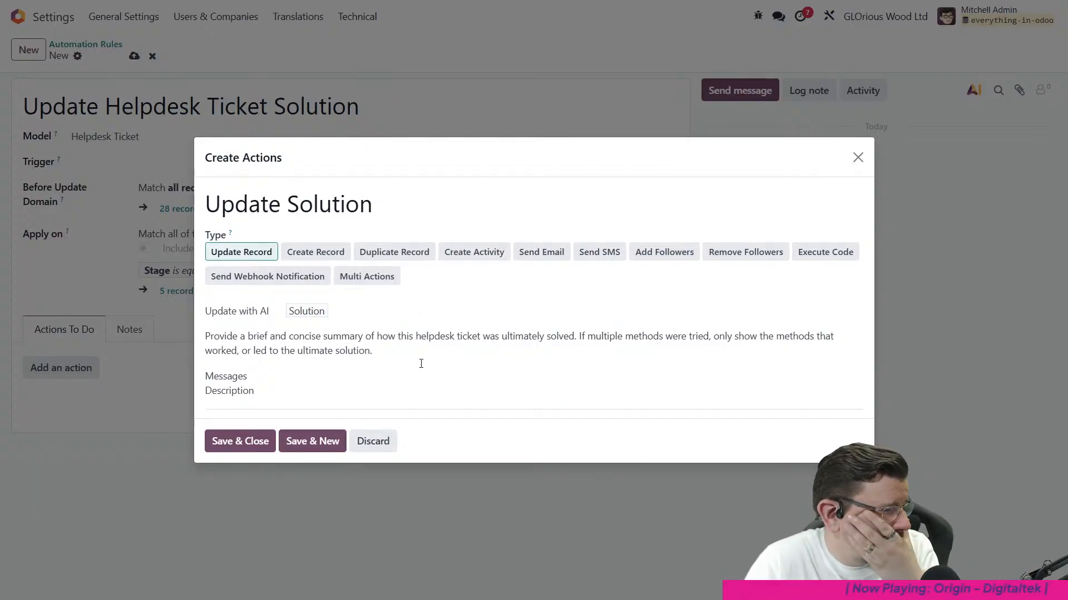
pyautogui.click(256, 449)
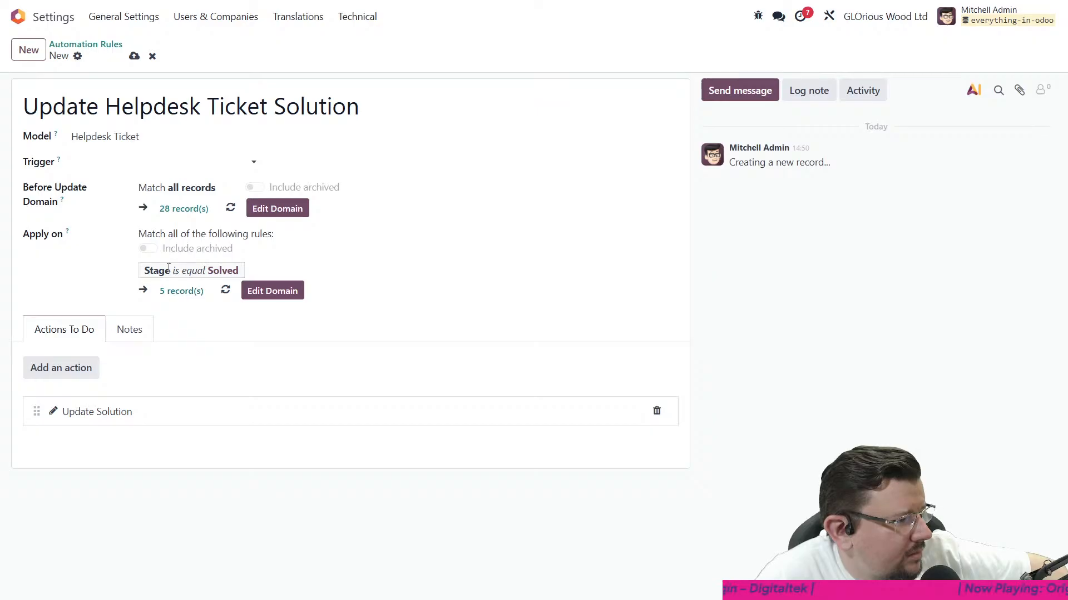
# - Set the rule's Before Update Domain to match tickets whose Stage is not in Solved
pyautogui.click(254, 216)
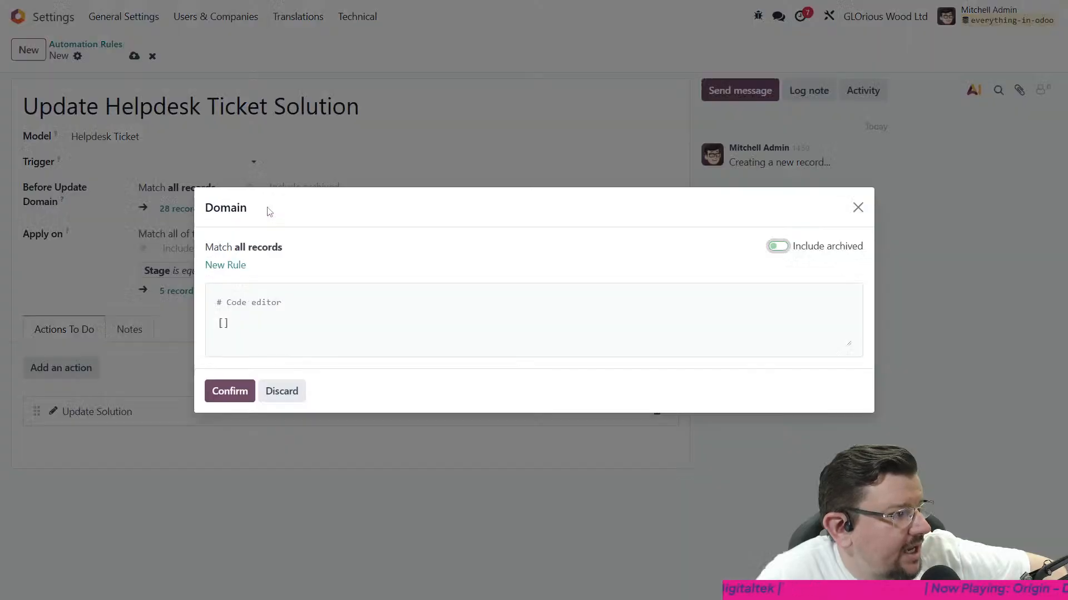
pyautogui.click(233, 265)
pyautogui.click(279, 256)
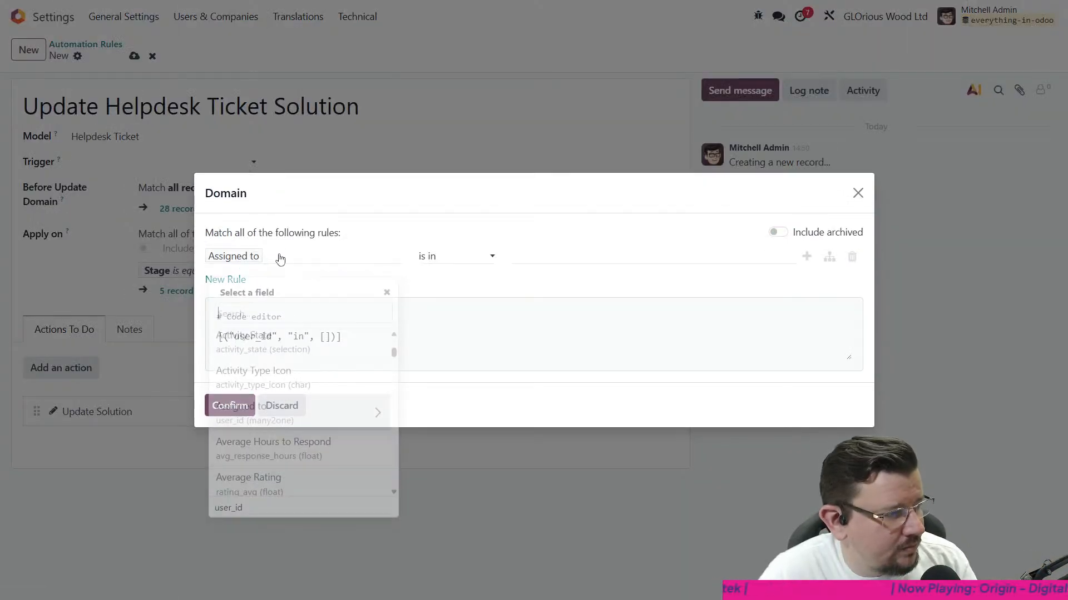
pyautogui.write('stage')
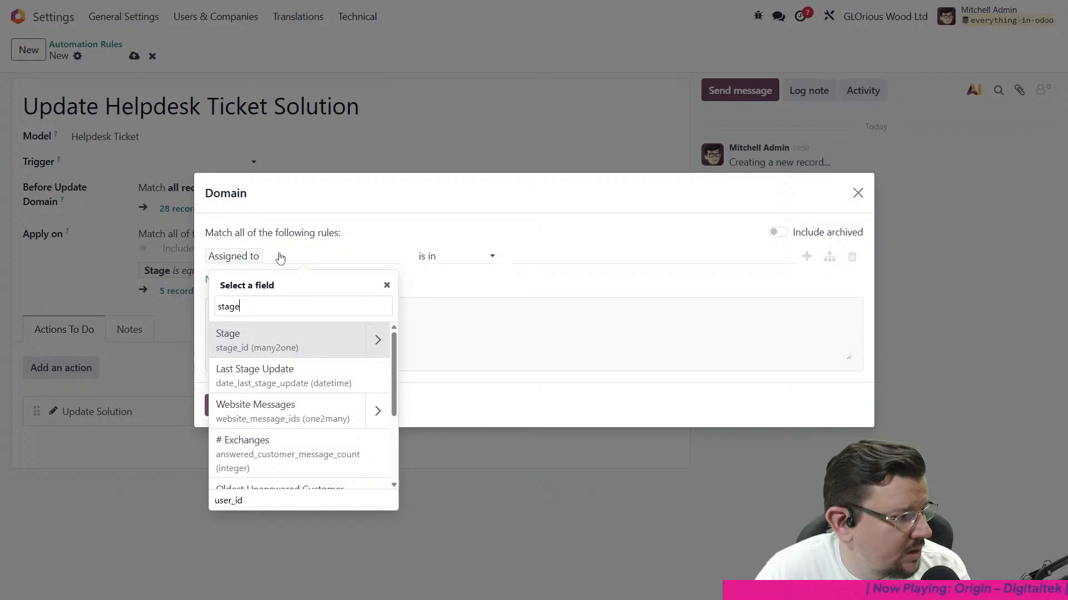
pyautogui.click(283, 344)
pyautogui.click(465, 257)
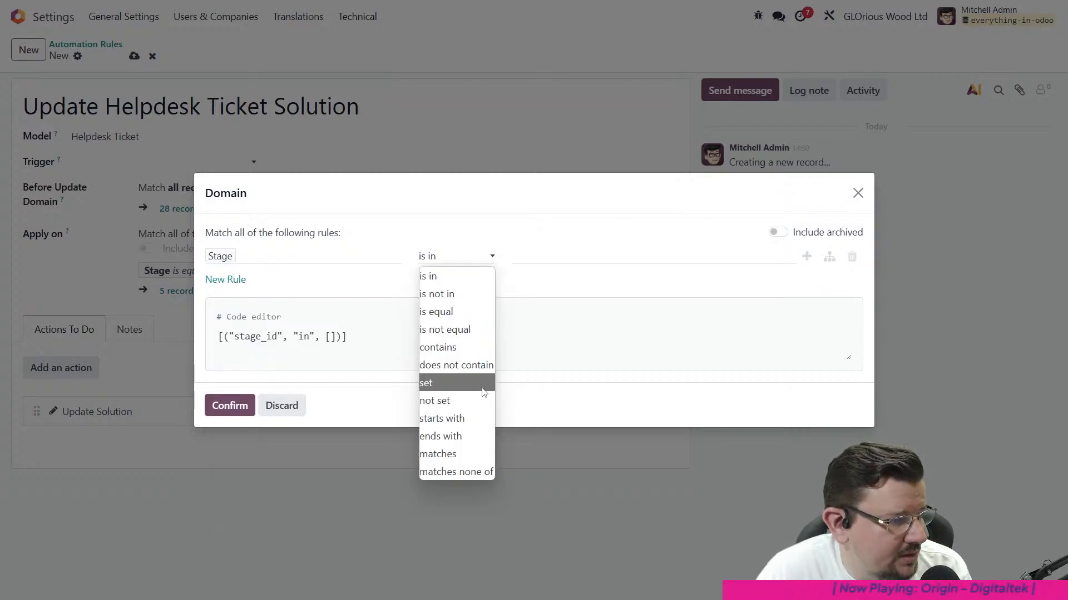
pyautogui.click(465, 293)
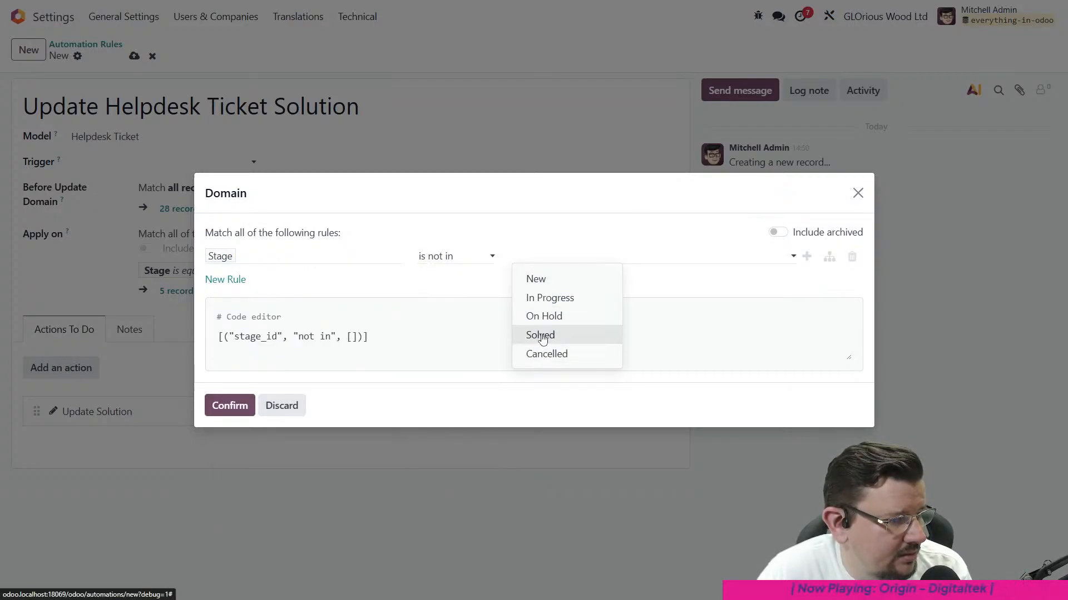
pyautogui.click(539, 335)
pyautogui.click(220, 411)
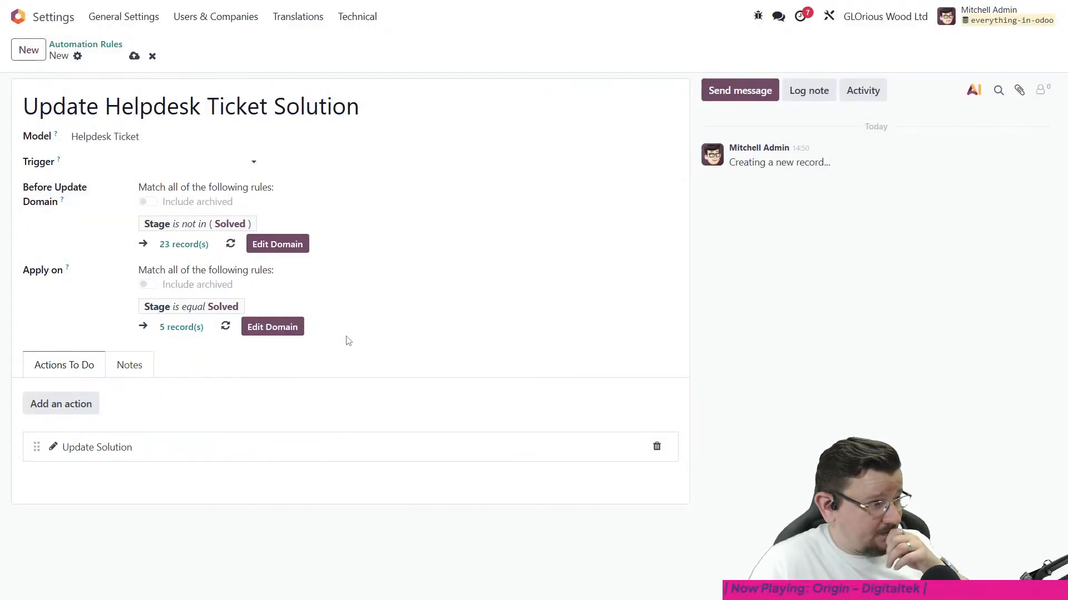
# - Set the automation rule's trigger to On create and edit
pyautogui.click(204, 162)
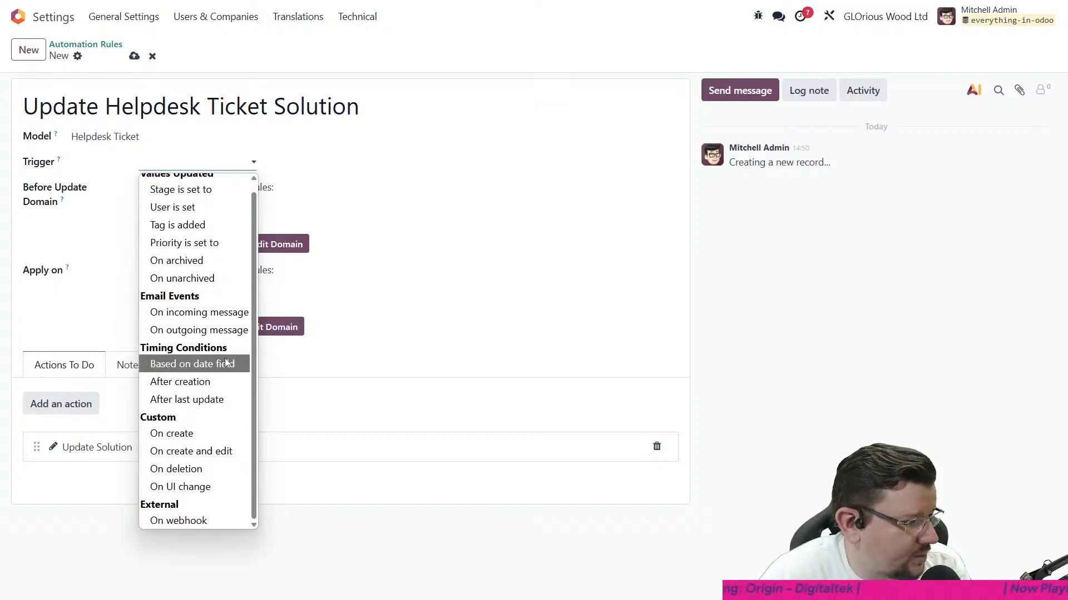
pyautogui.scroll(-1, 234, 364)
pyautogui.click(226, 459)
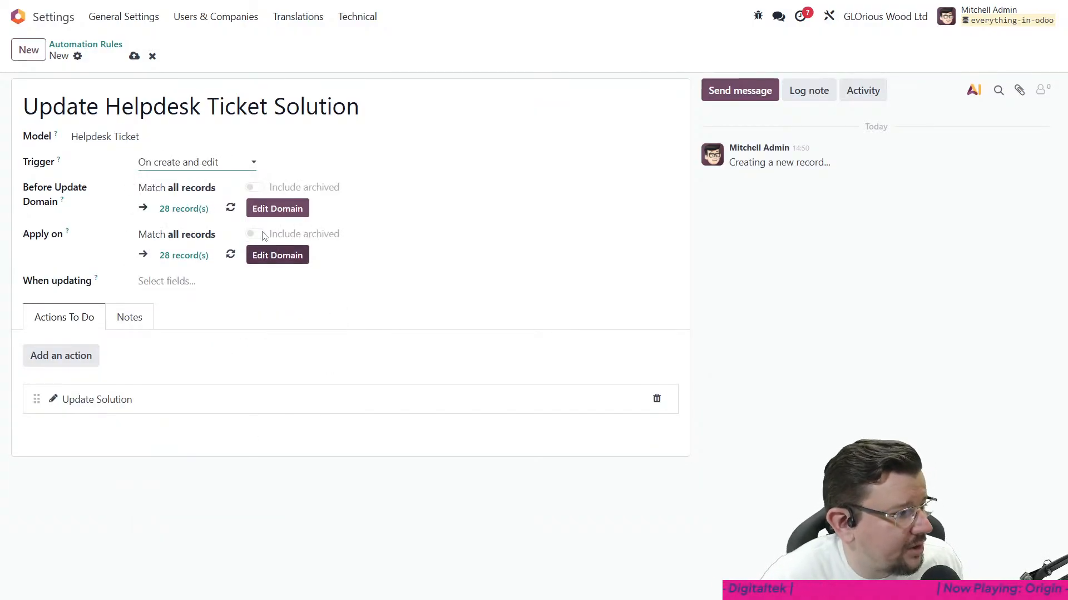
# - Set the Before Update Domain to a single rule requiring that Stage is not equal to Solved
pyautogui.click(274, 210)
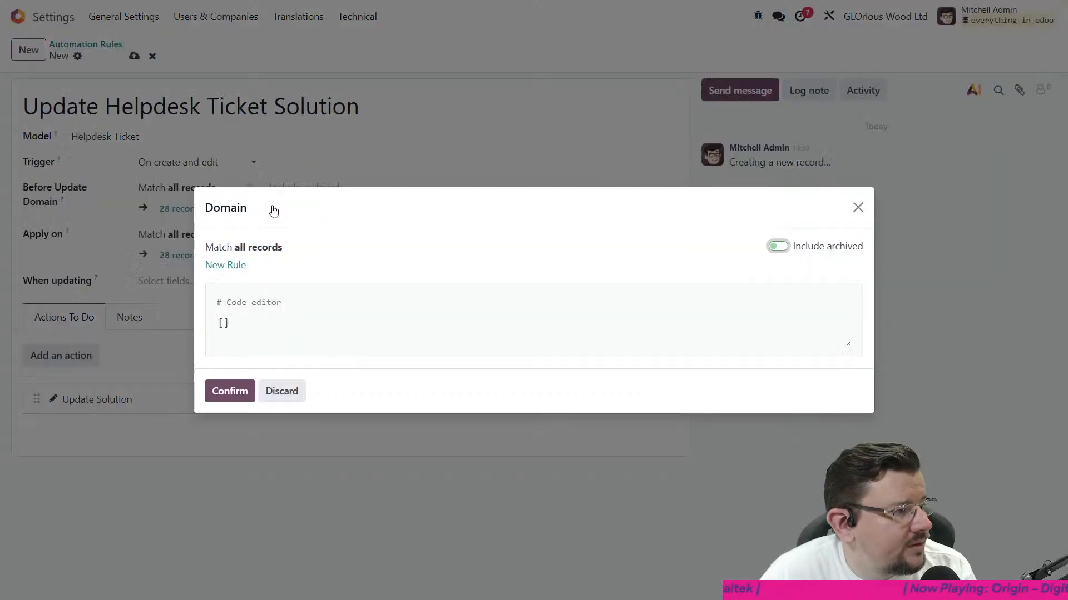
pyautogui.click(238, 265)
pyautogui.click(312, 258)
pyautogui.write('stage')
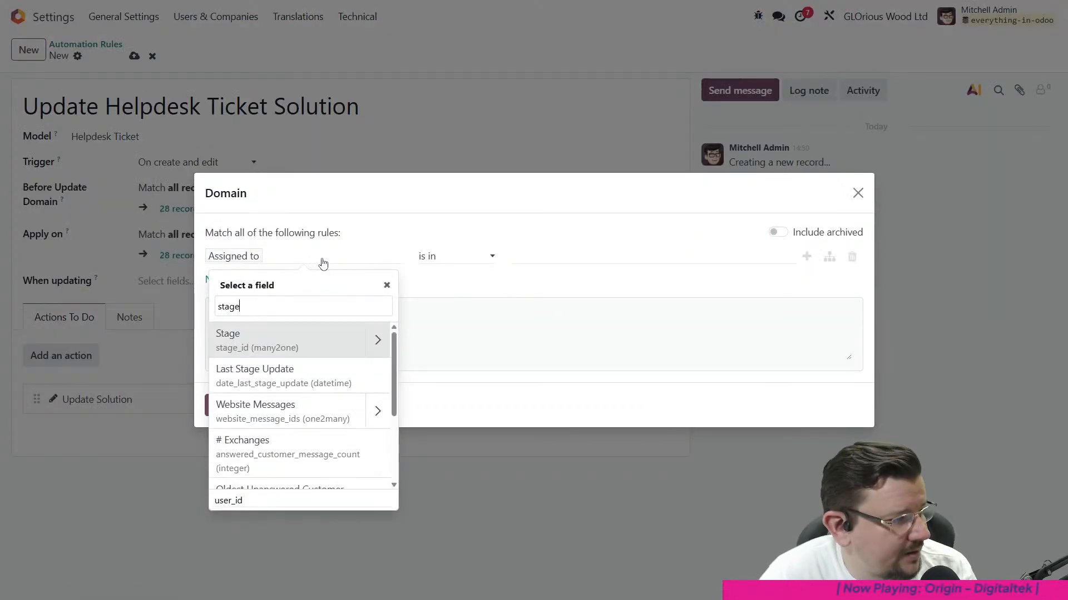
pyautogui.click(287, 347)
pyautogui.click(444, 260)
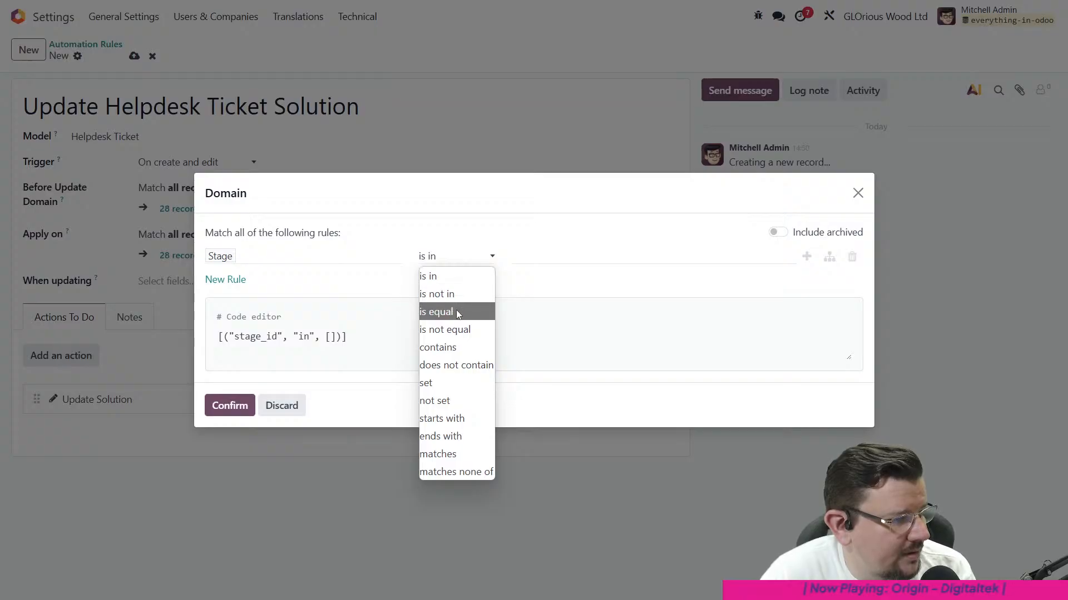
pyautogui.click(453, 293)
pyautogui.click(486, 257)
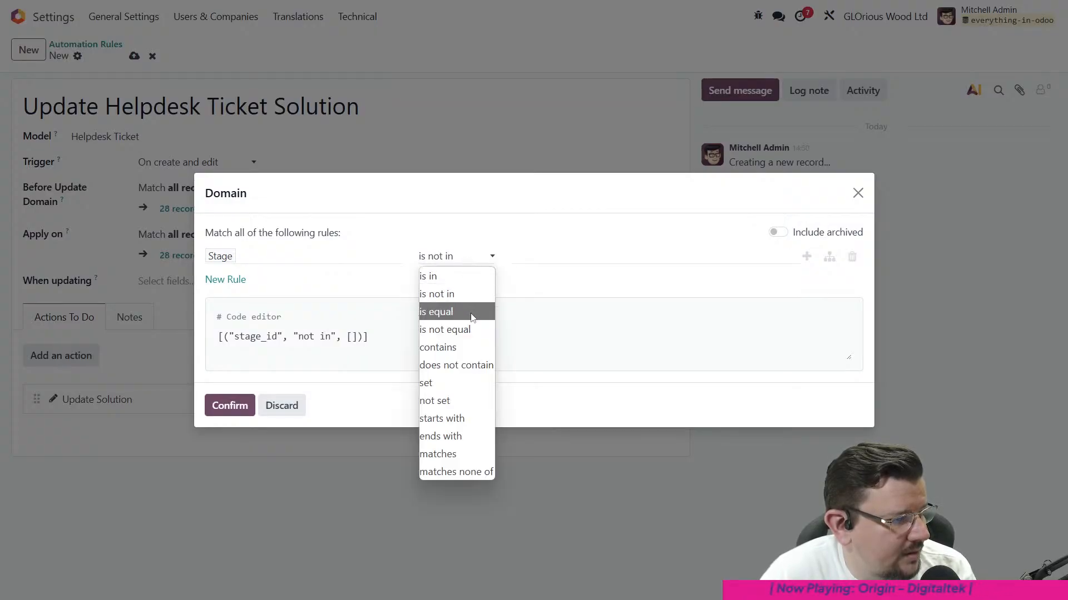
pyautogui.click(453, 330)
pyautogui.click(529, 261)
pyautogui.click(529, 334)
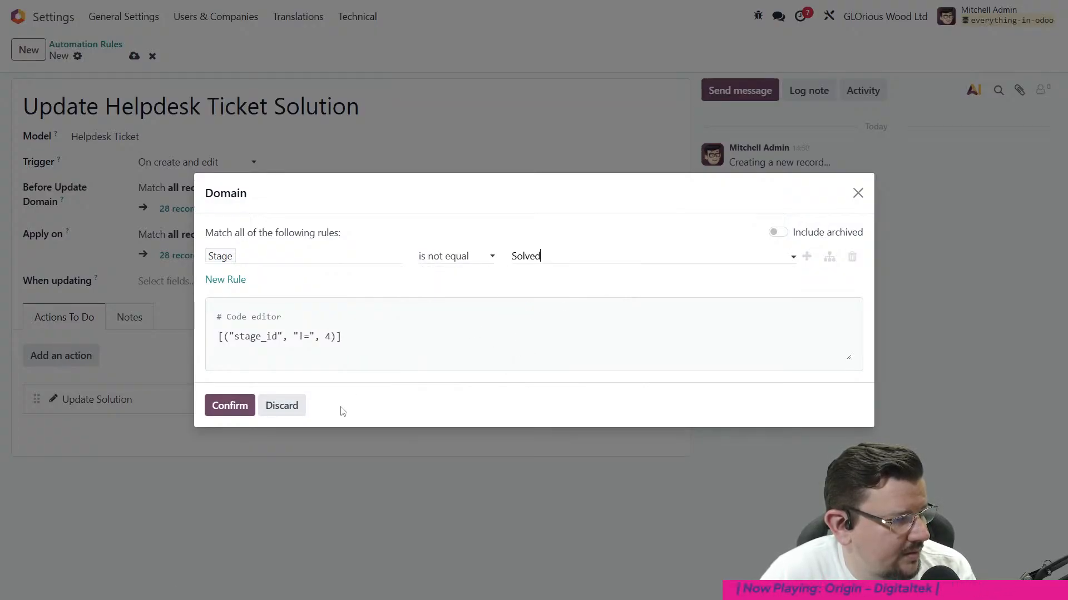
pyautogui.click(229, 406)
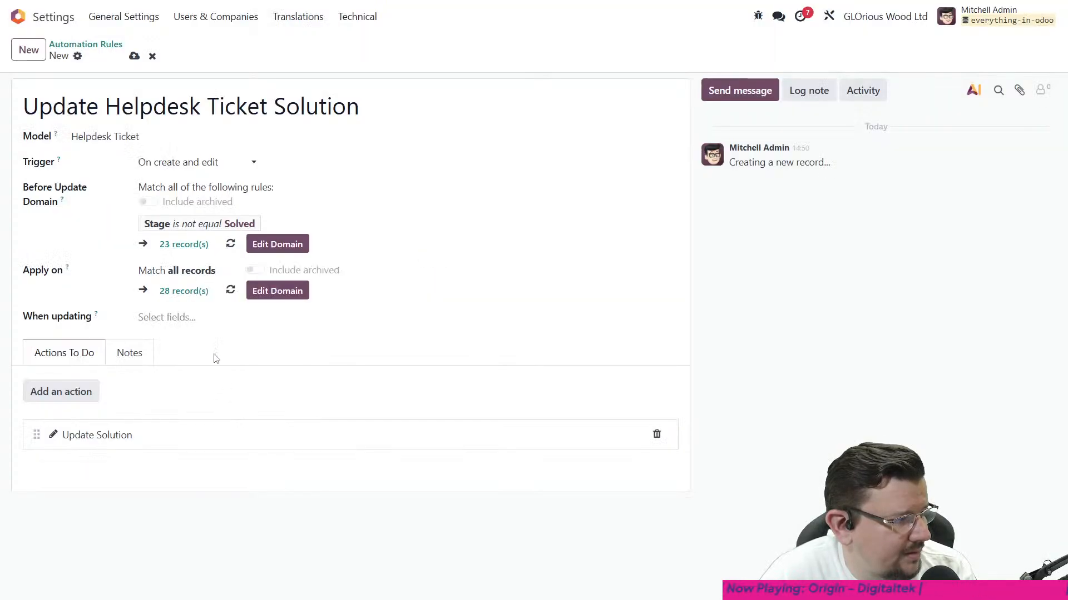
# - Set the Apply on domain to a single rule requiring that Stage is equal to Solved, and save the automation rule
pyautogui.click(271, 292)
pyautogui.click(242, 266)
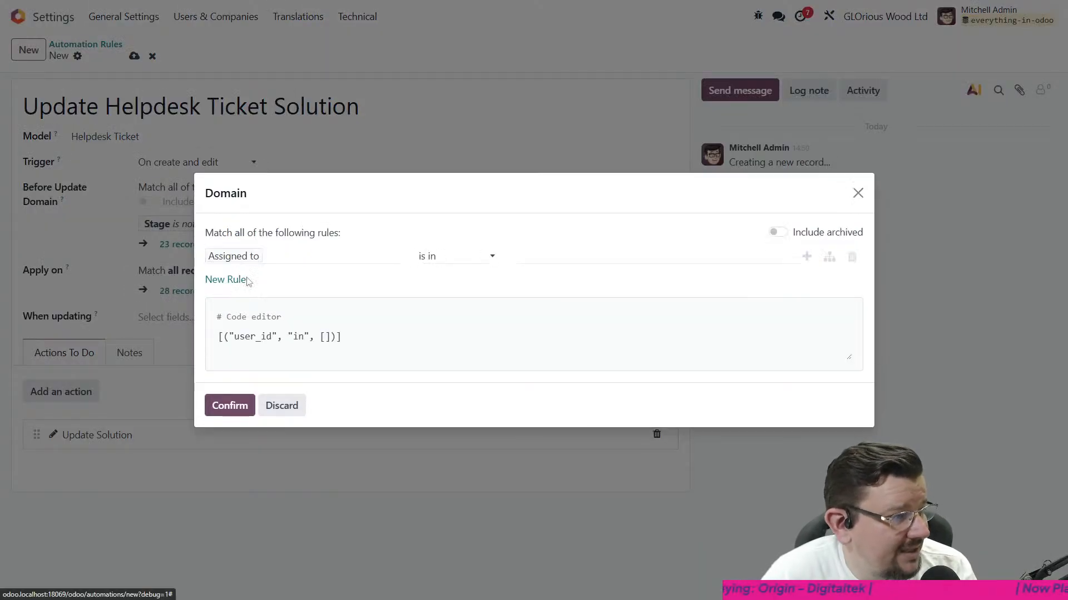
pyautogui.click(282, 260)
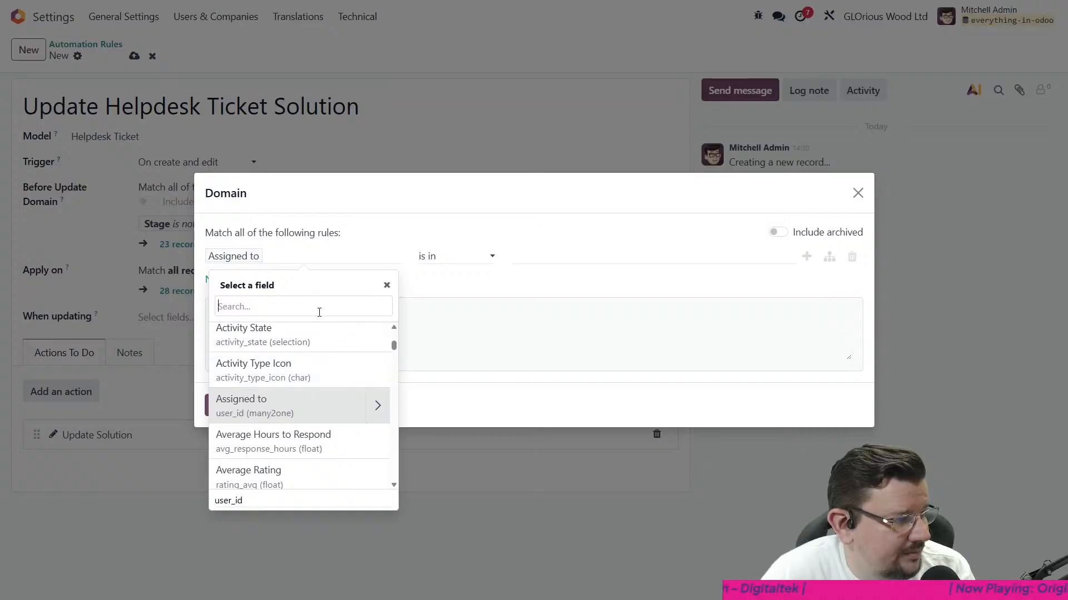
pyautogui.write('stage')
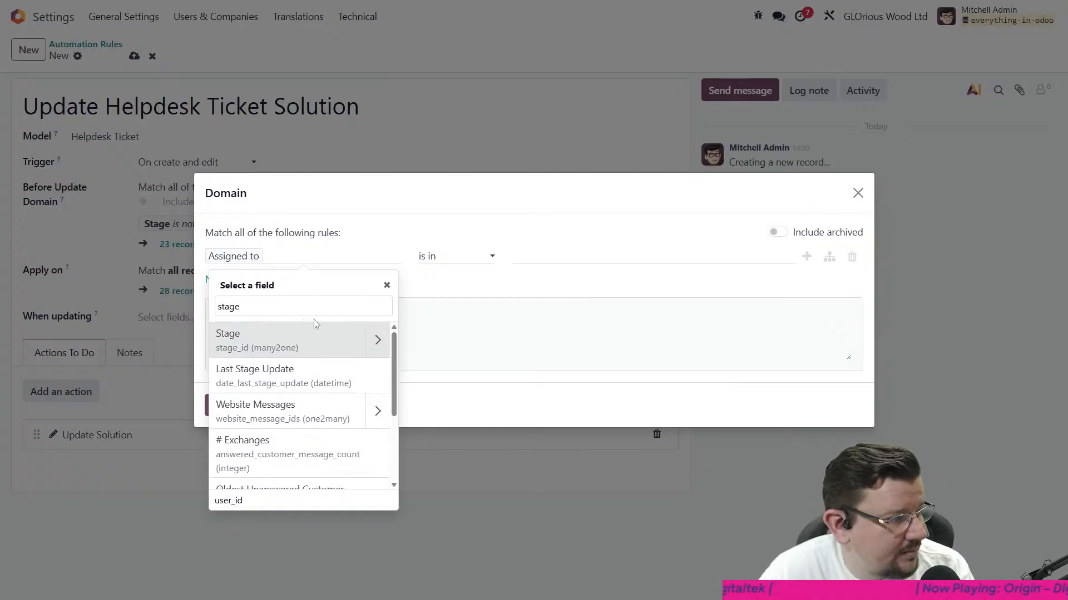
pyautogui.click(308, 346)
pyautogui.click(459, 257)
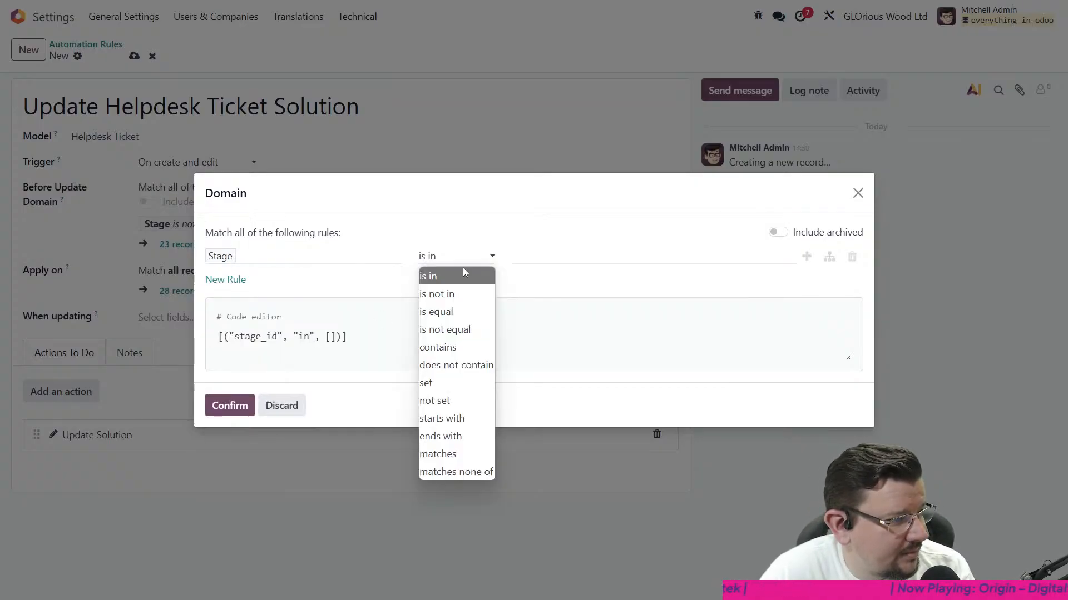
pyautogui.click(468, 310)
pyautogui.click(552, 256)
pyautogui.click(543, 336)
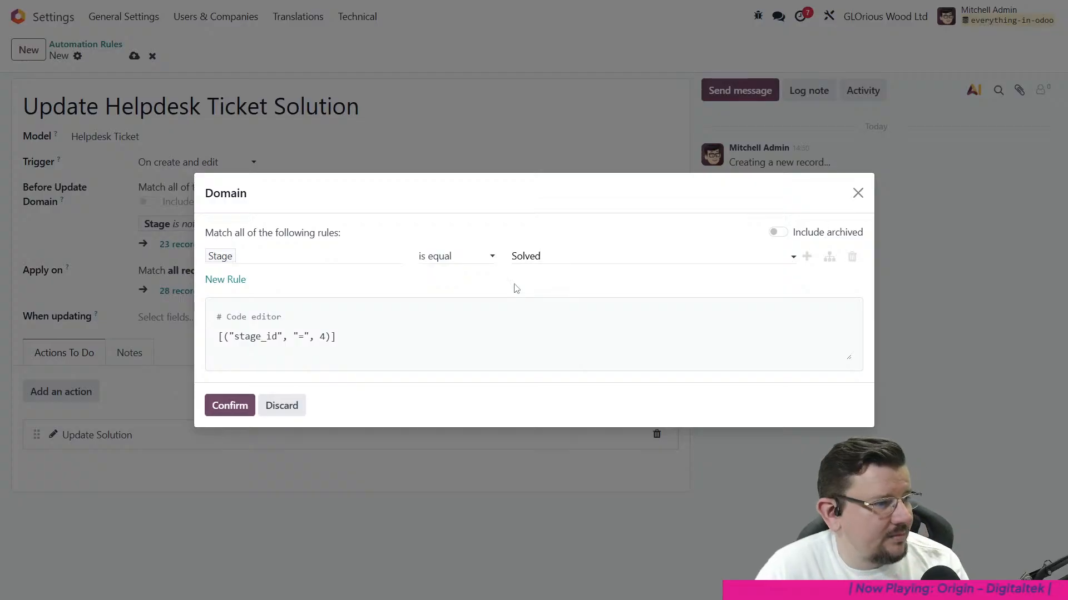
pyautogui.click(231, 406)
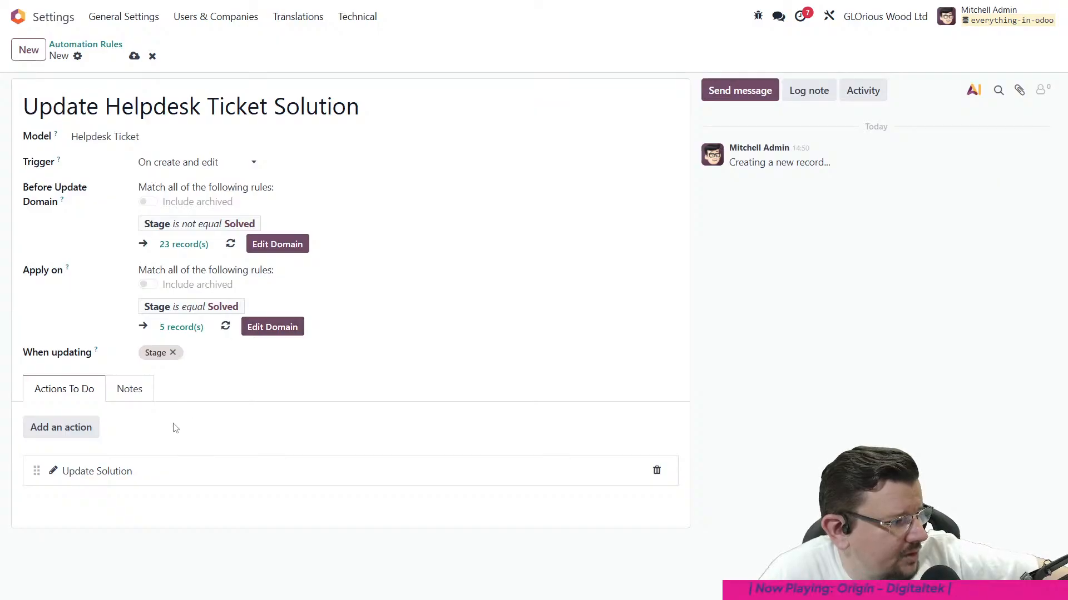
pyautogui.click(134, 56)
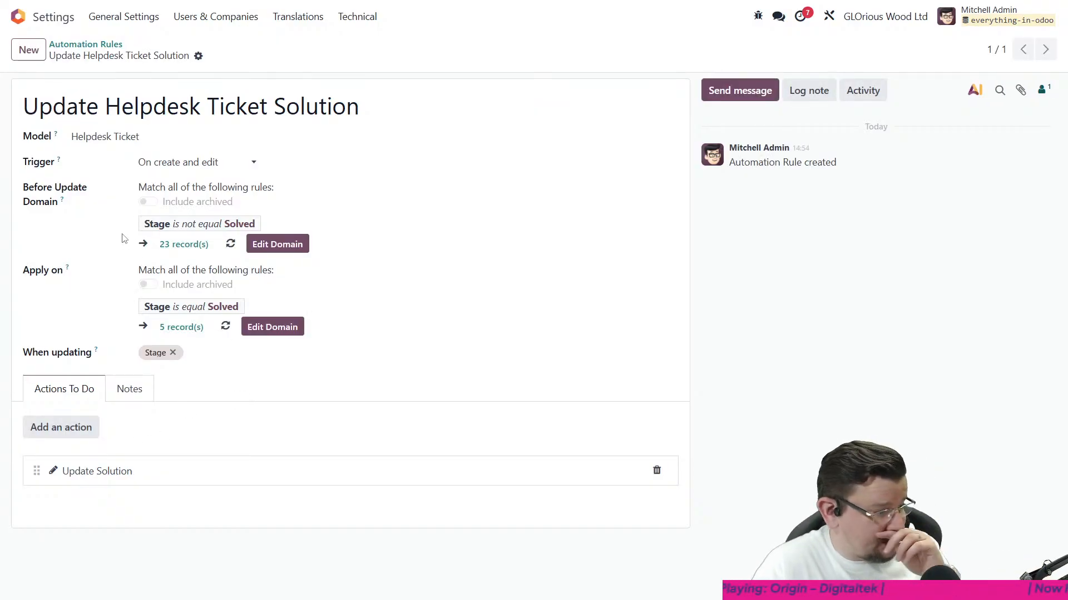
# - In Helpdesk, move the VIP Support ticket "My PC isn't working" to In Progress and on to Solved
pyautogui.click(18, 17)
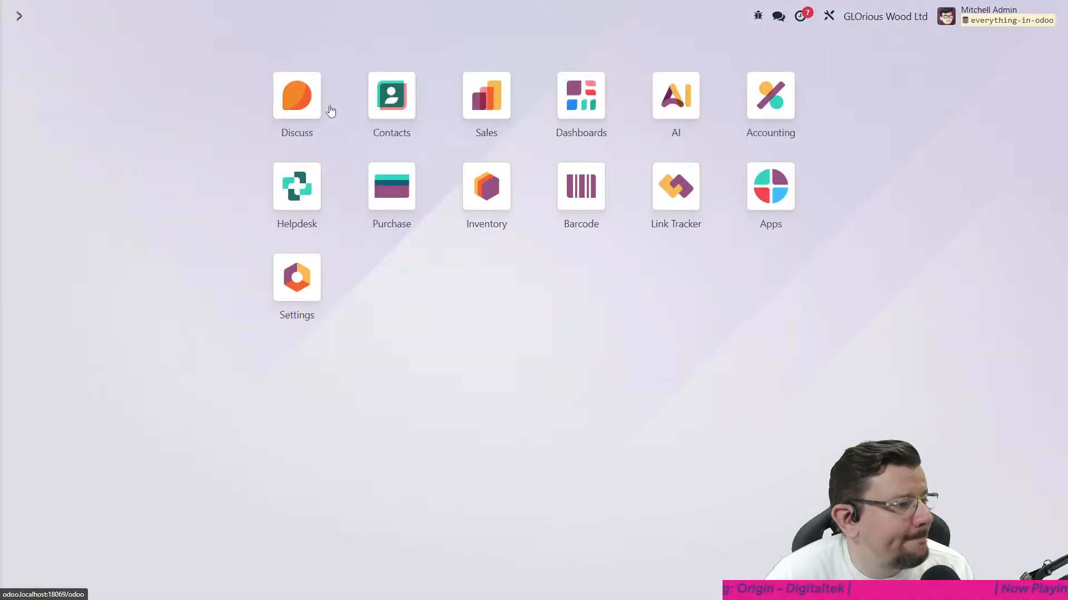
pyautogui.click(297, 188)
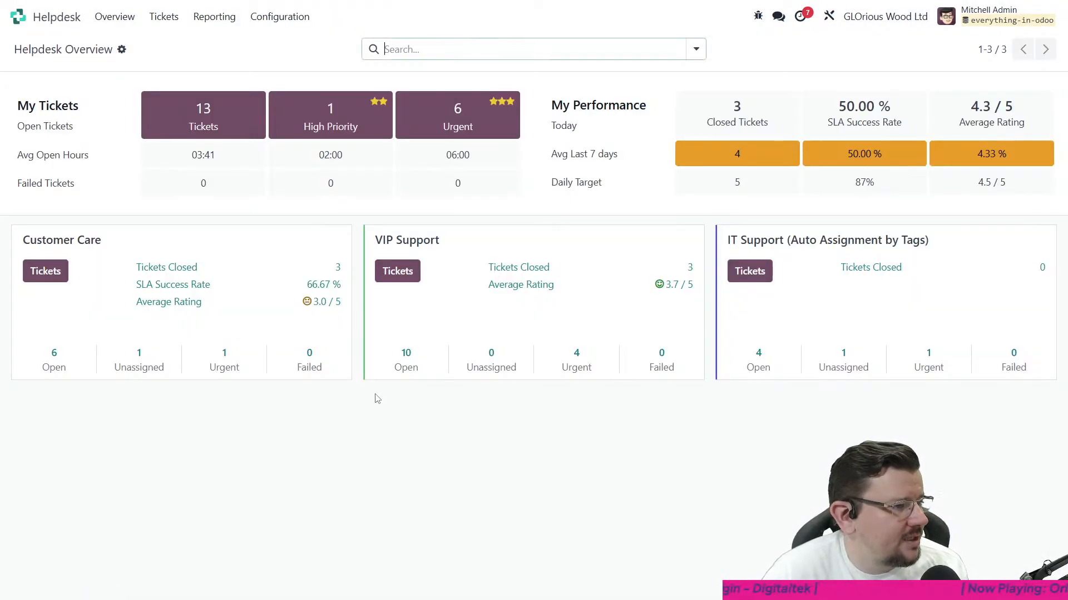
pyautogui.click(367, 240)
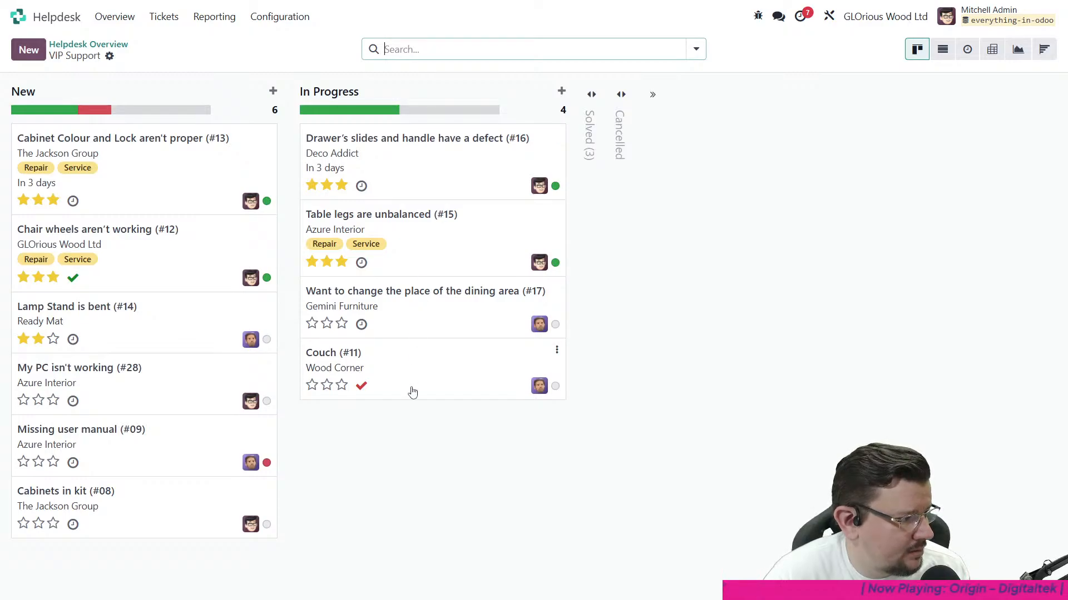
pyautogui.click(133, 370)
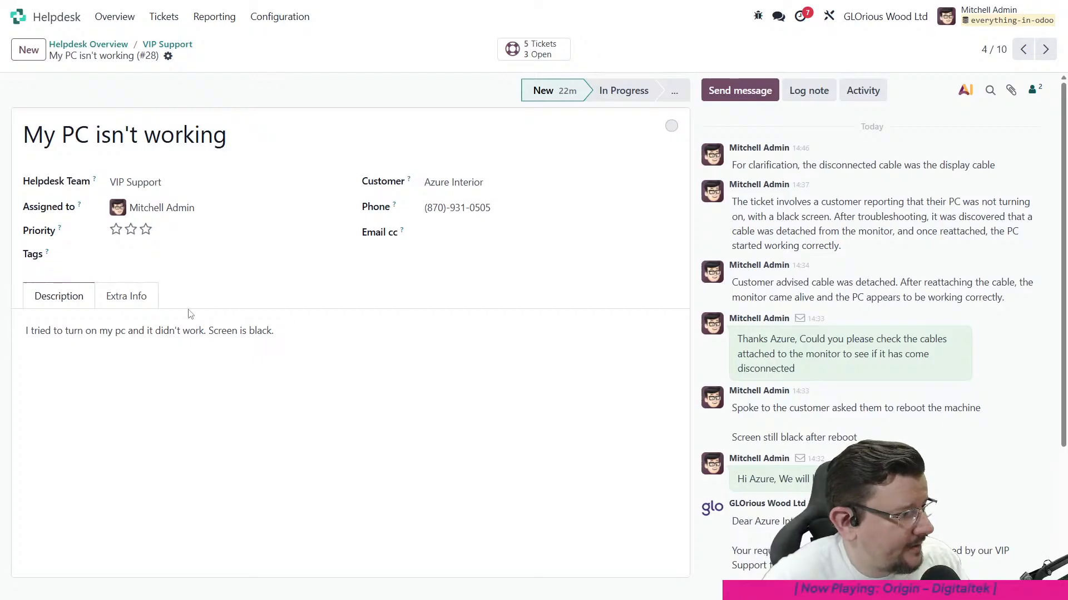
pyautogui.click(623, 91)
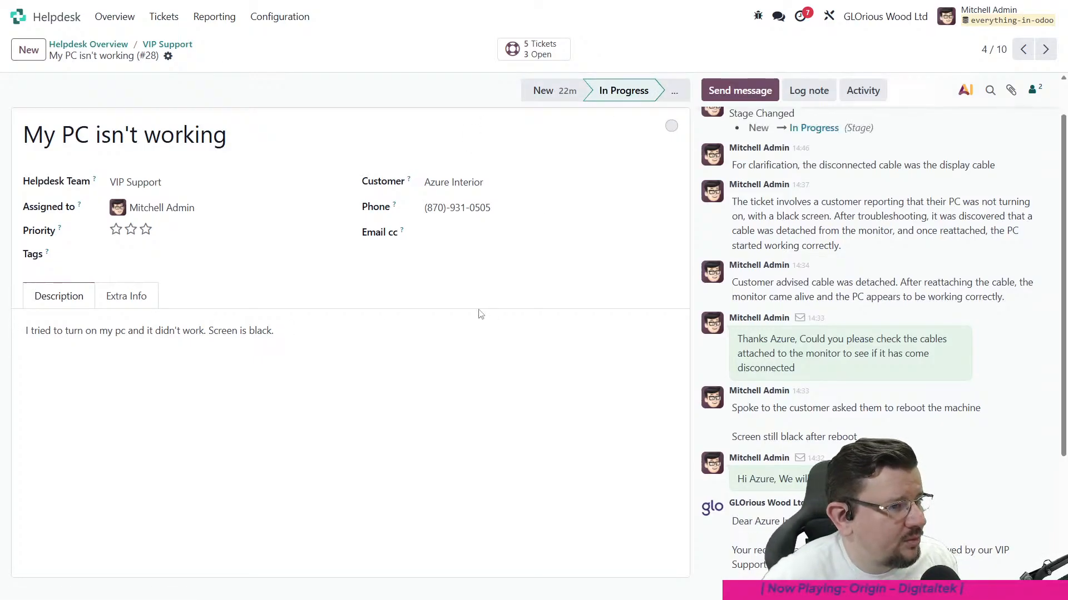
pyautogui.click(674, 90)
pyautogui.click(640, 120)
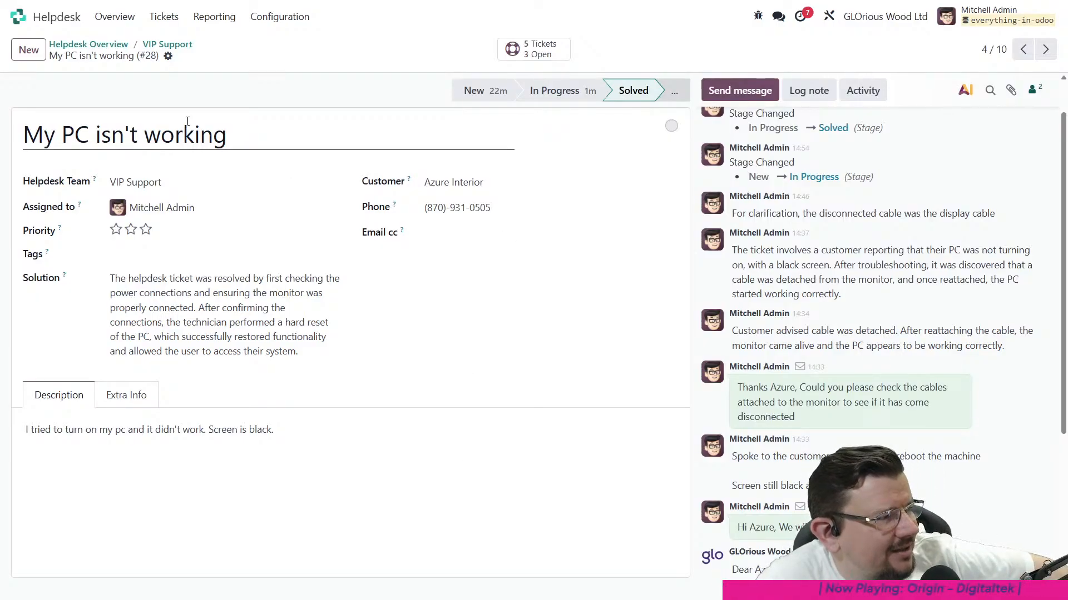
# - Reopen the Update Helpdesk Ticket Solution automation rule in the technical settings and open its Update Solution action for editing
pyautogui.click(45, 19)
pyautogui.click(300, 292)
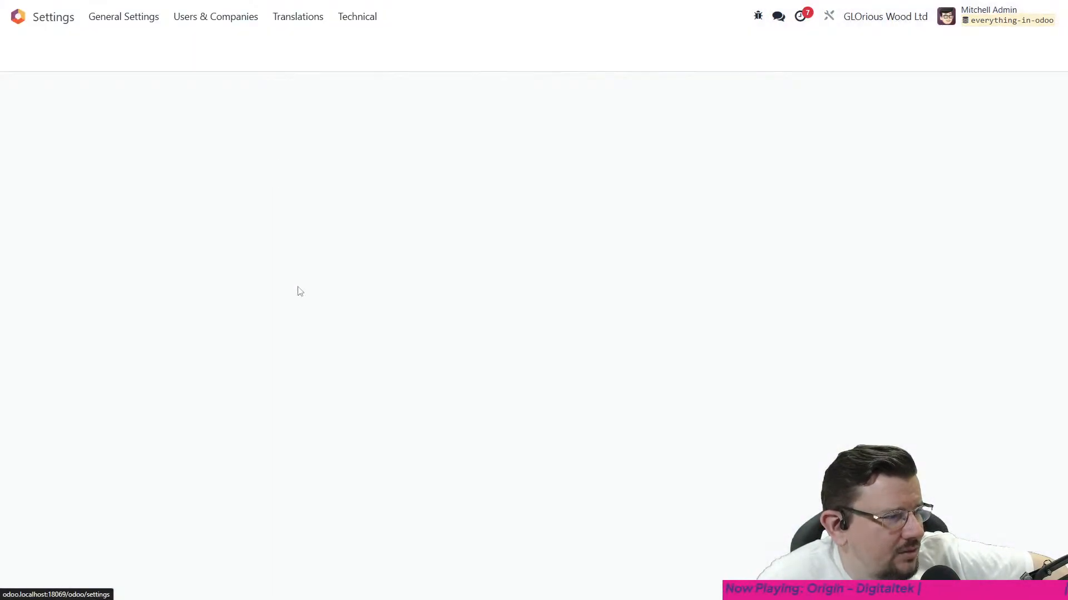
pyautogui.click(357, 16)
pyautogui.scroll(-5, 437, 206)
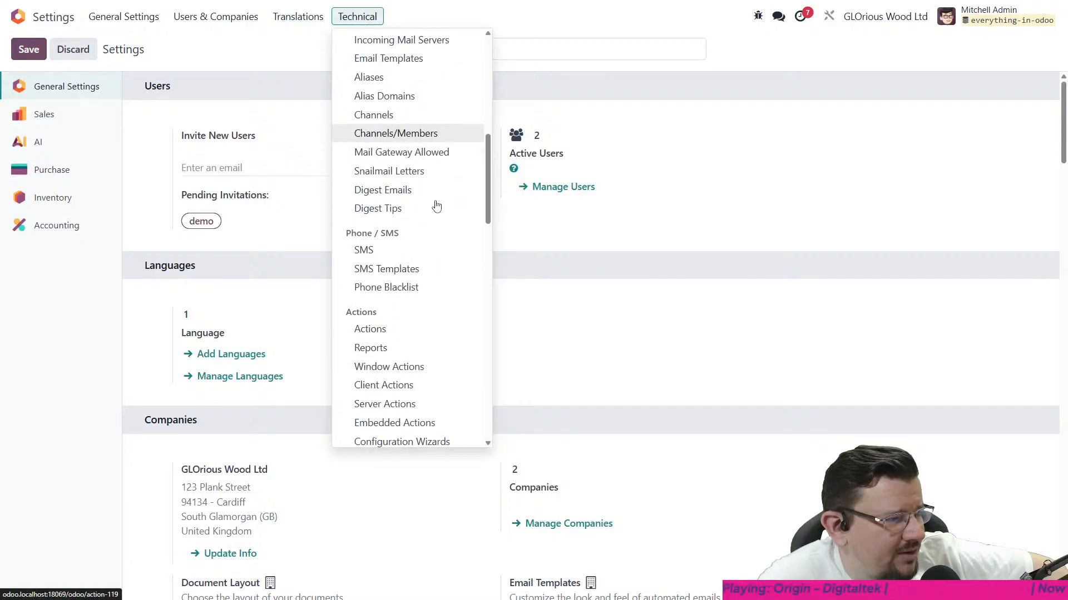
pyautogui.scroll(-8, 436, 206)
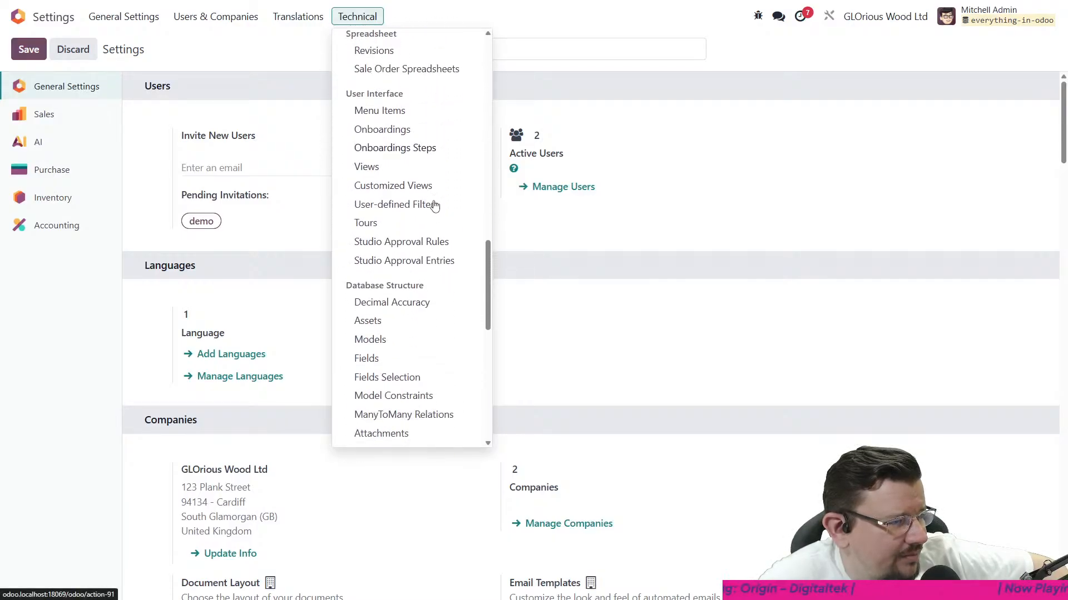
pyautogui.scroll(-6, 431, 214)
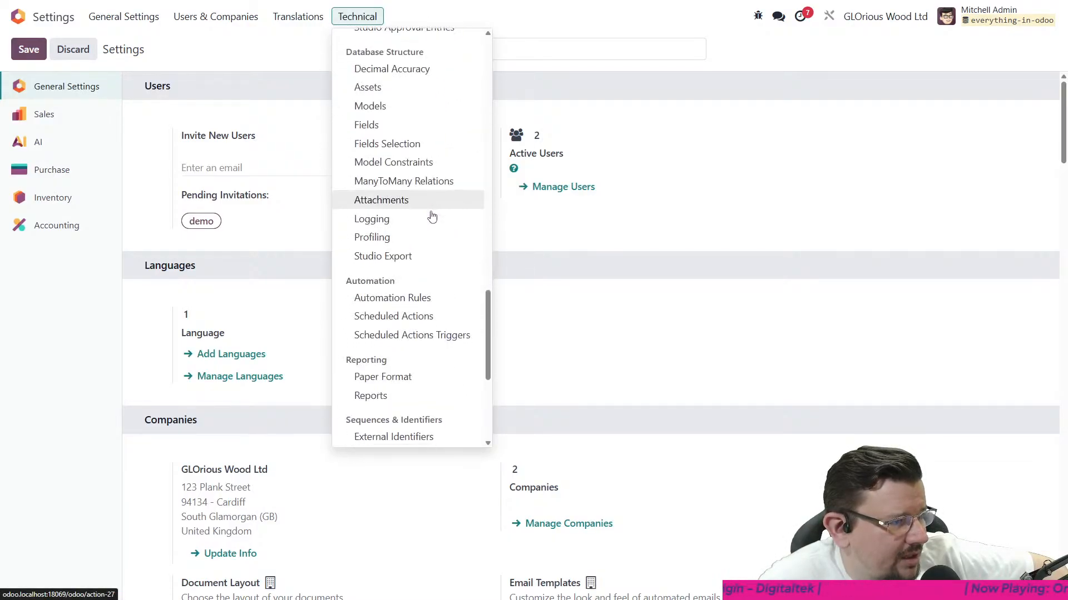
pyautogui.click(419, 134)
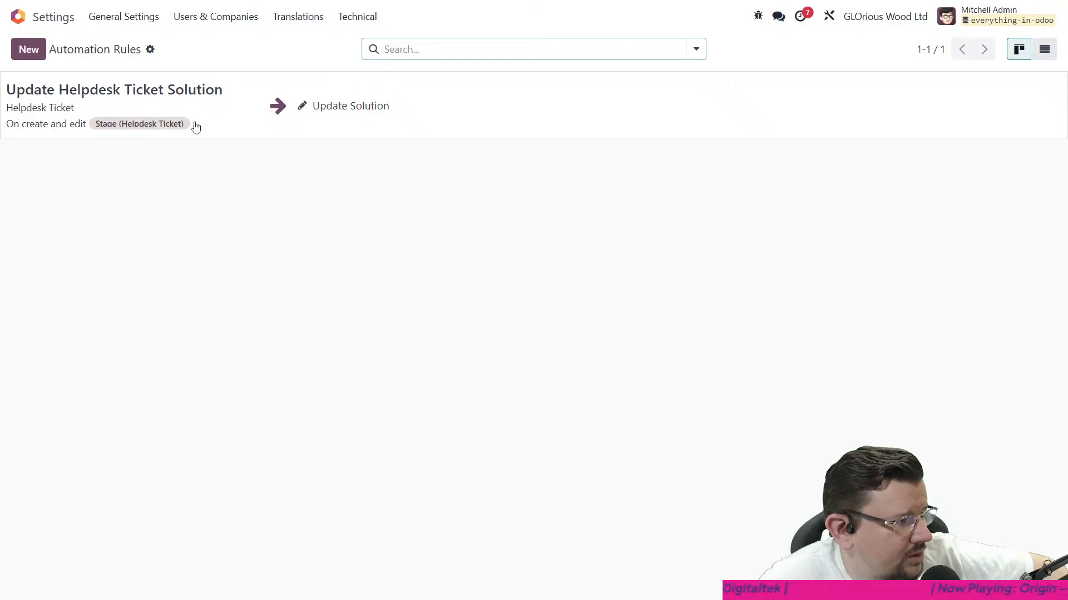
pyautogui.click(231, 126)
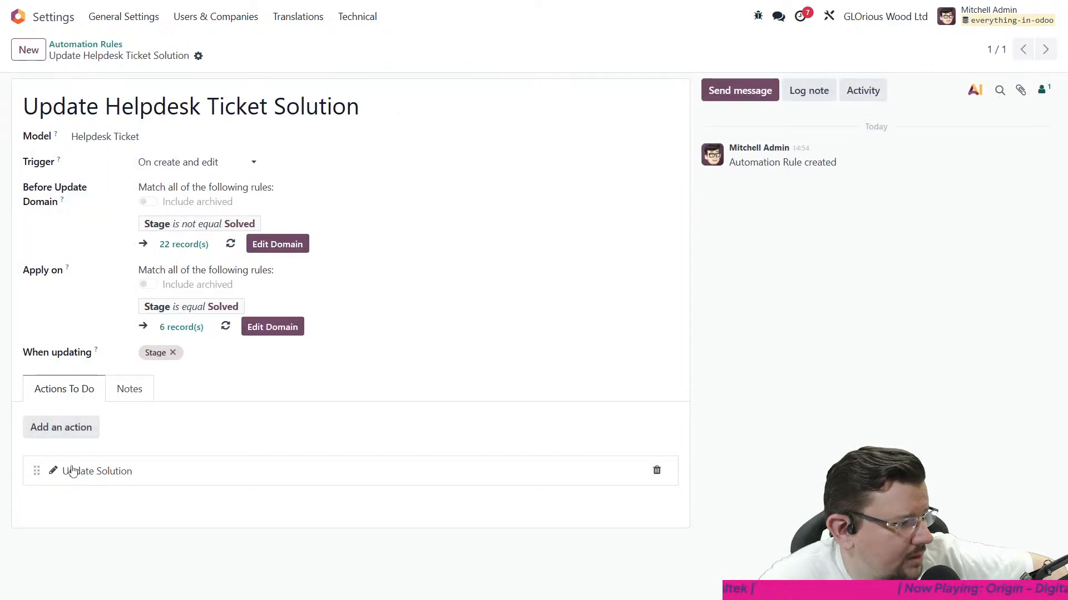
pyautogui.click(56, 473)
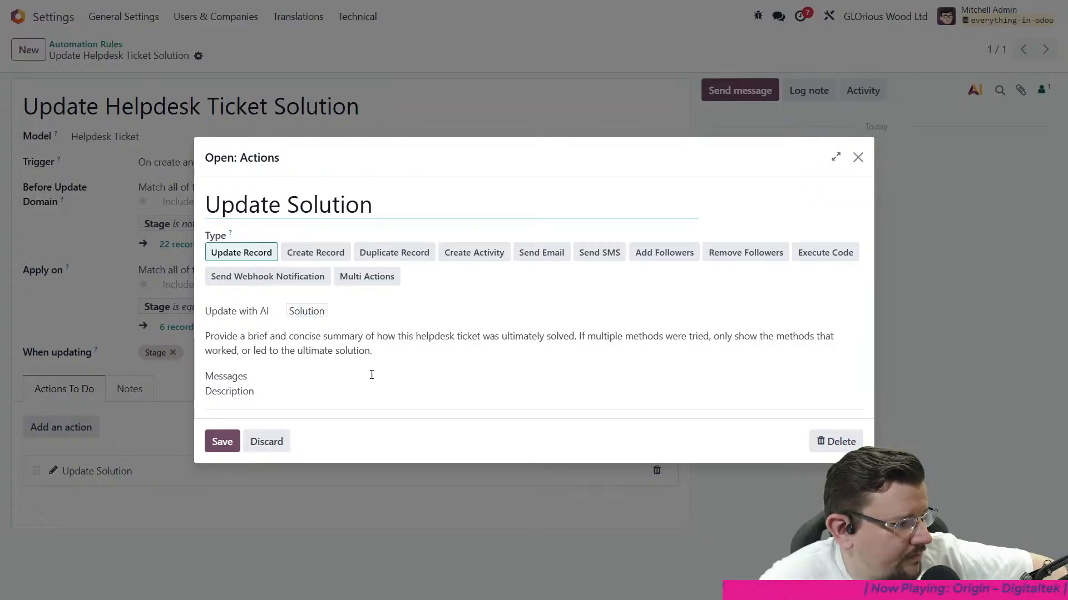
# - Append "Make sure you are reading the messages from oldest first to be sure you find the correct solution" to the AI prompt, and save the action
pyautogui.click(462, 351)
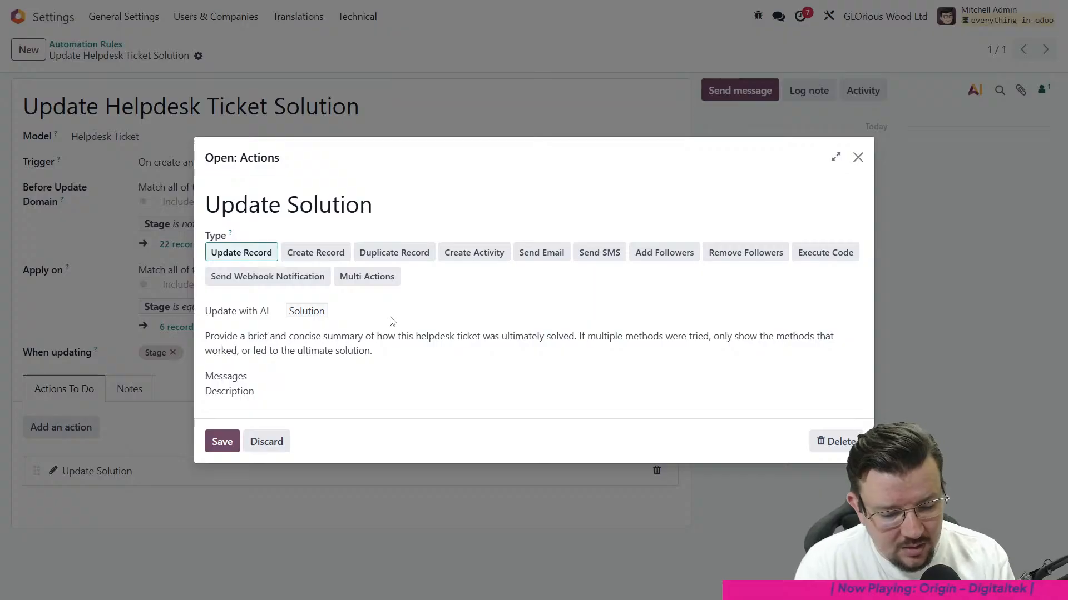
pyautogui.write('Make sure y')
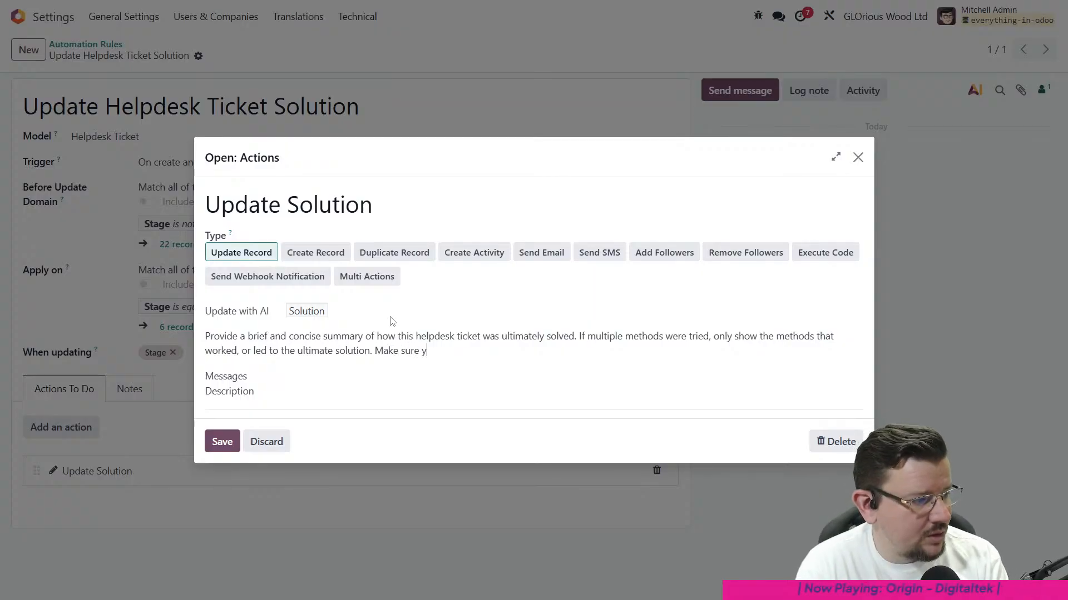
pyautogui.write('ou are reading the m')
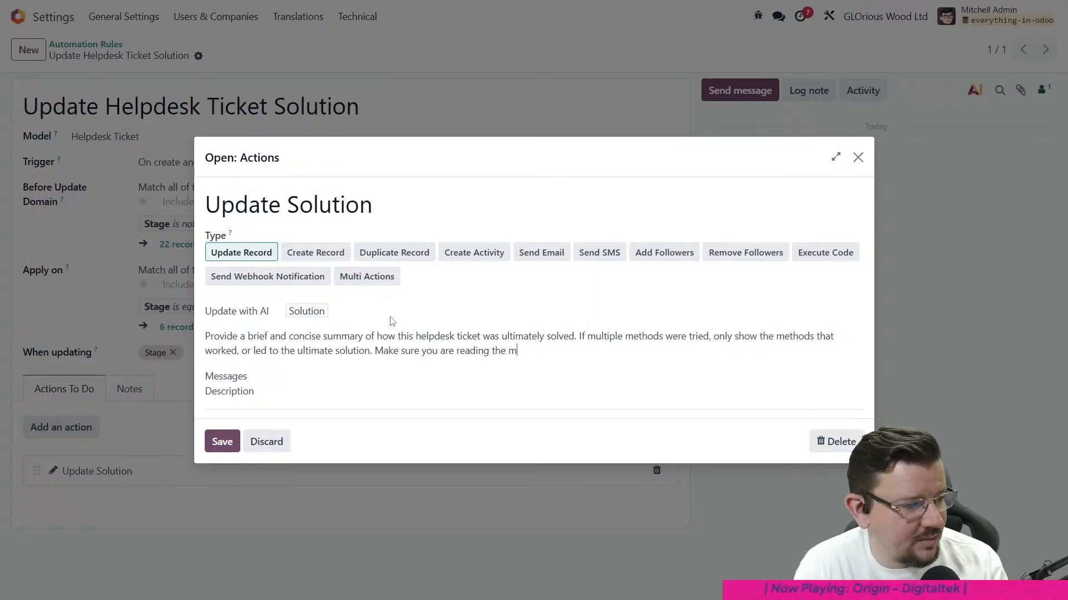
pyautogui.write('essages from o')
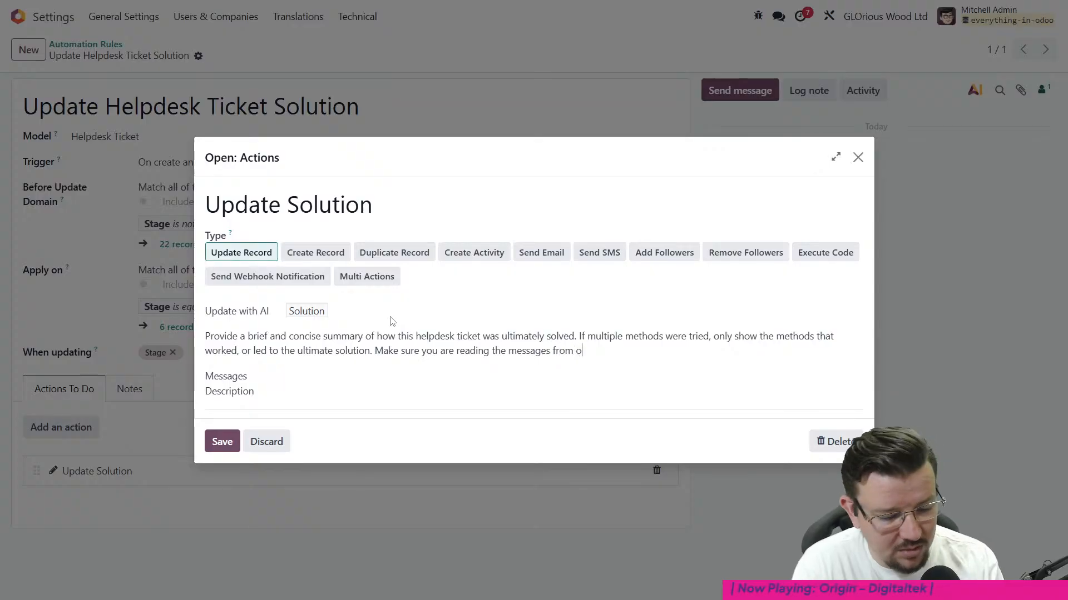
pyautogui.write('ldest first')
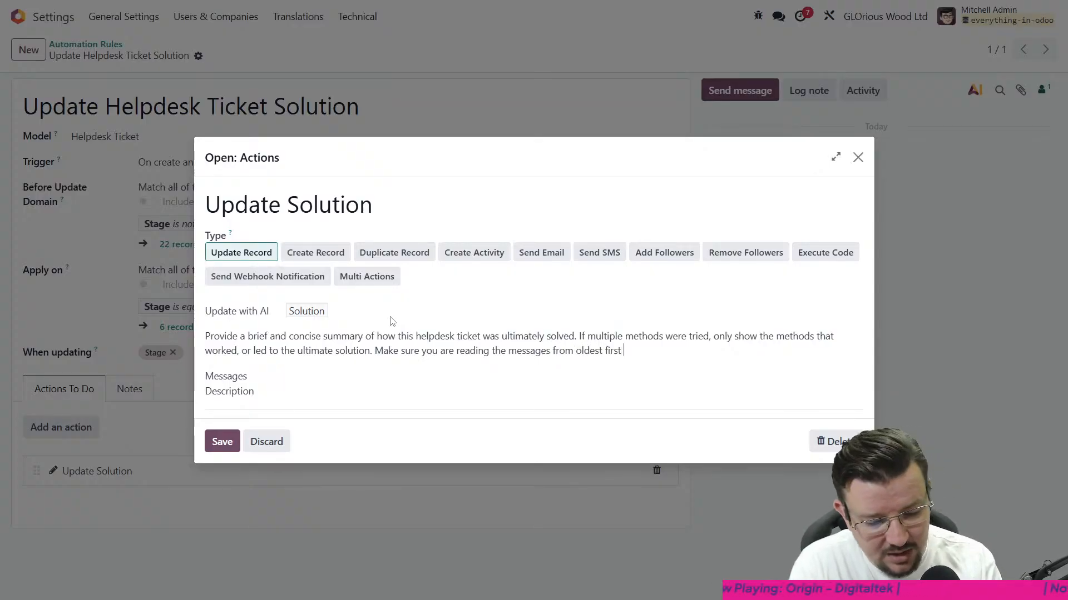
pyautogui.write(' to be sure ')
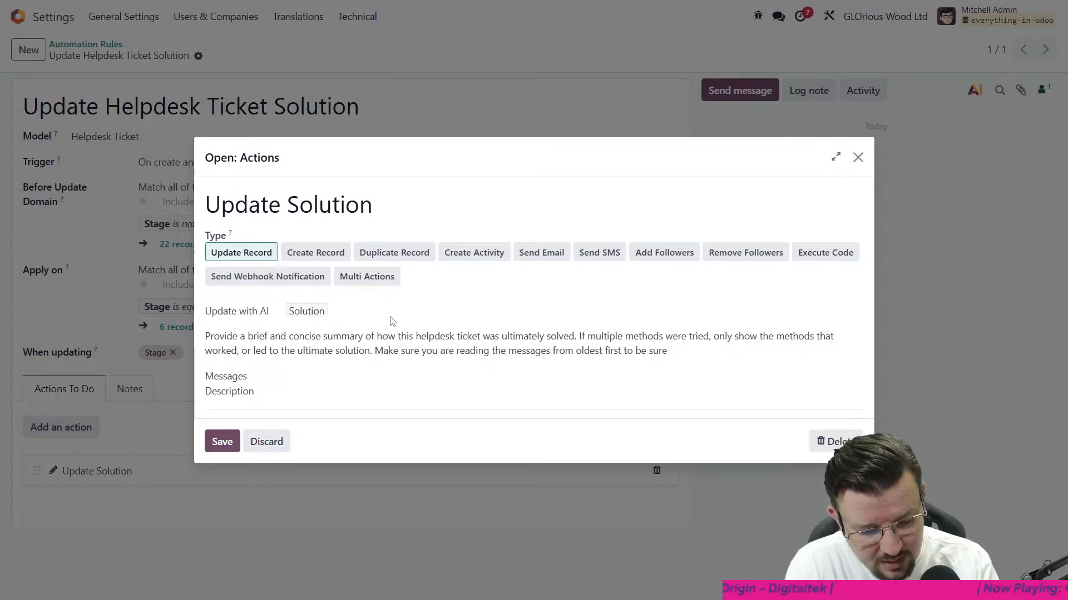
pyautogui.write('you ')
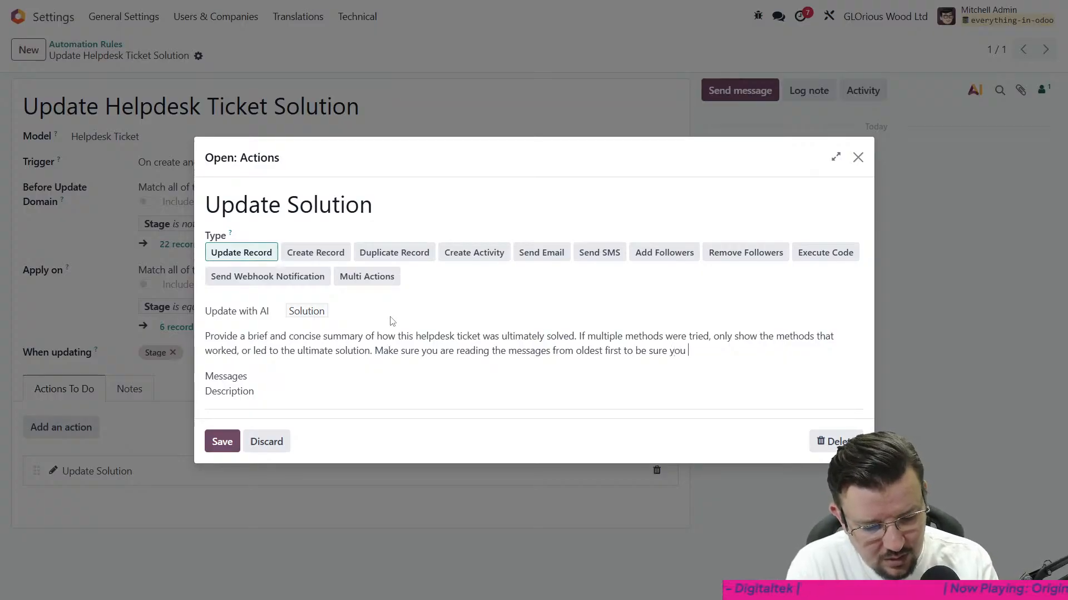
pyautogui.write('find the correct ')
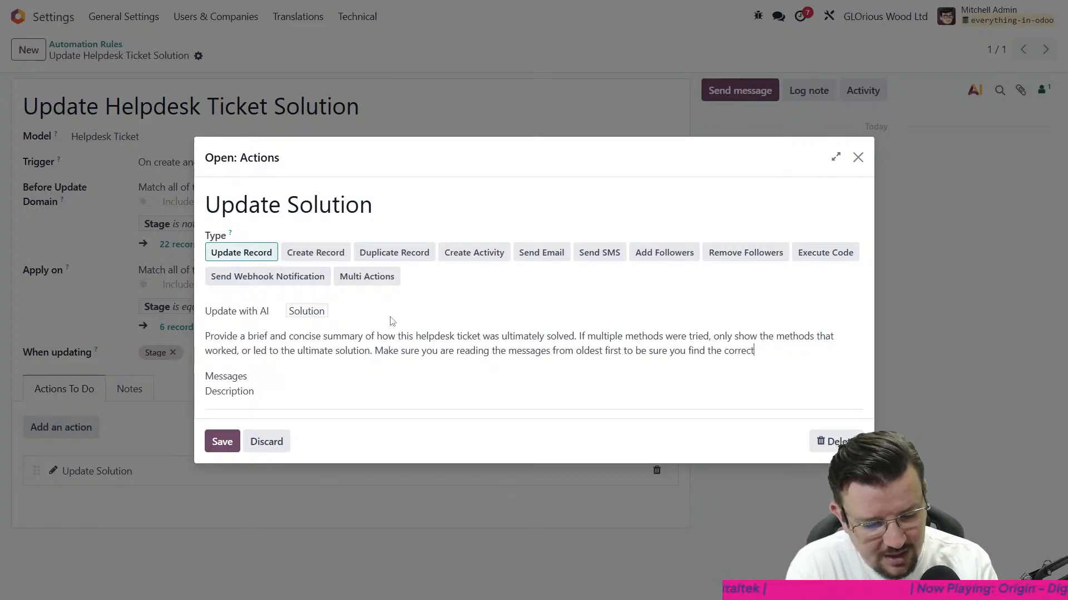
pyautogui.write('solution')
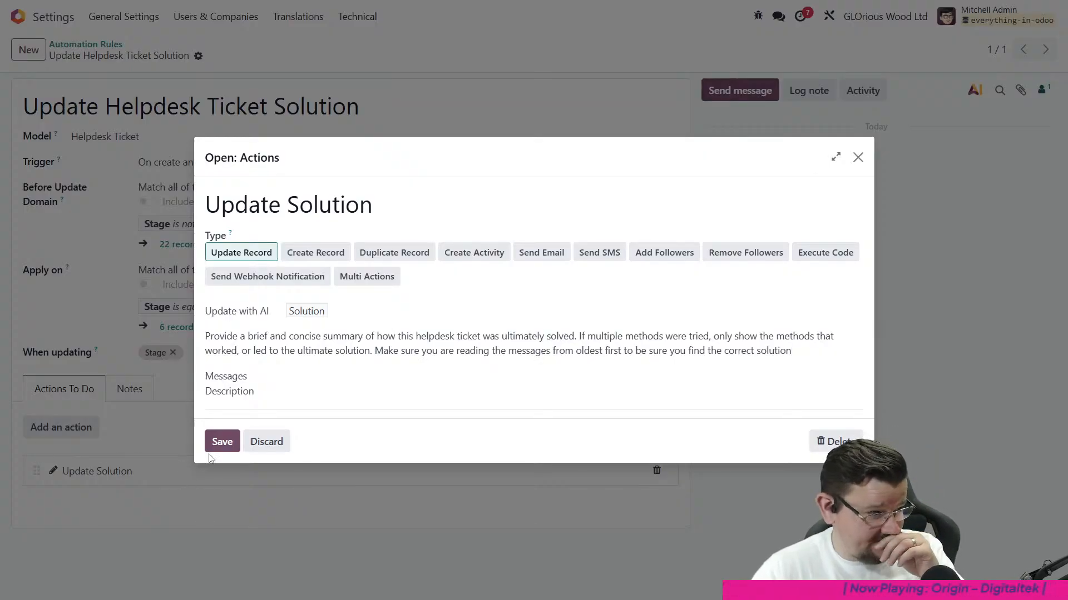
pyautogui.click(222, 441)
pyautogui.click(222, 56)
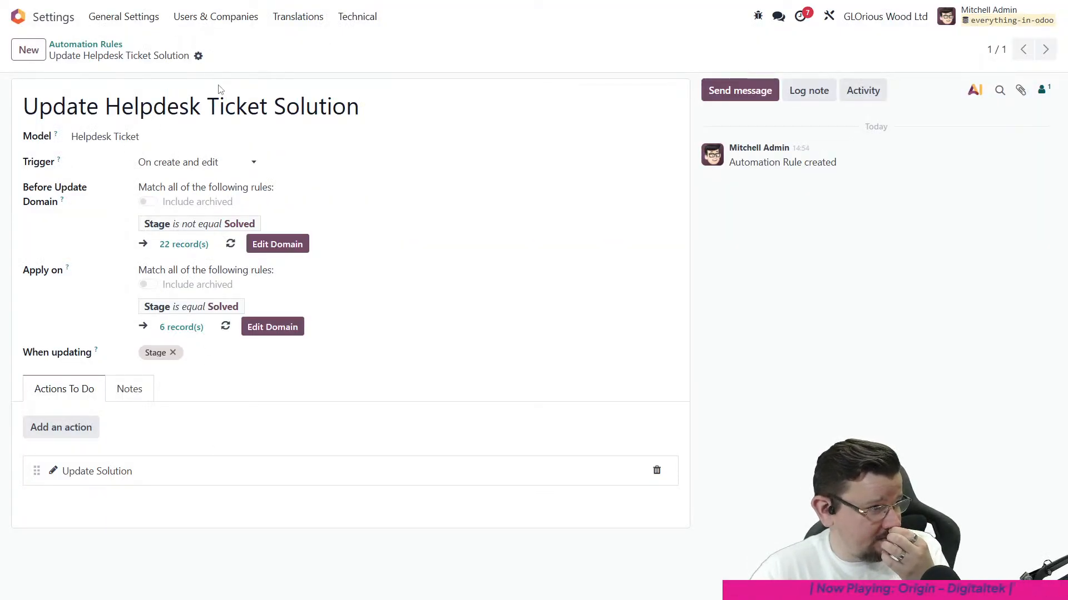
# - Return to Helpdesk, open the "My PC isn't working" ticket among VIP Support's solved tickets, and move it back to In Progress
pyautogui.click(79, 44)
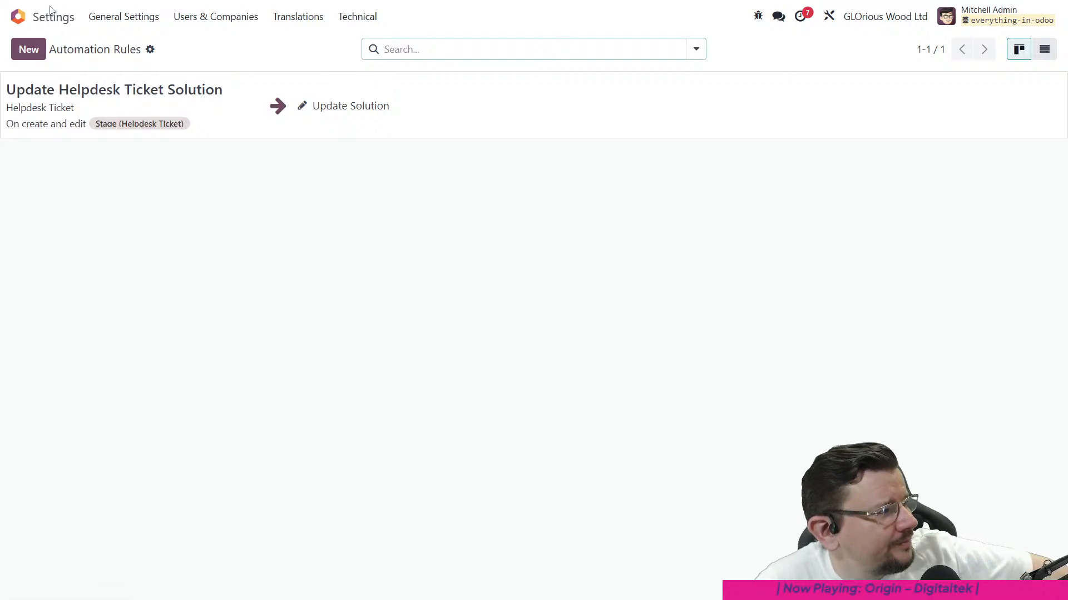
pyautogui.click(18, 16)
pyautogui.click(295, 186)
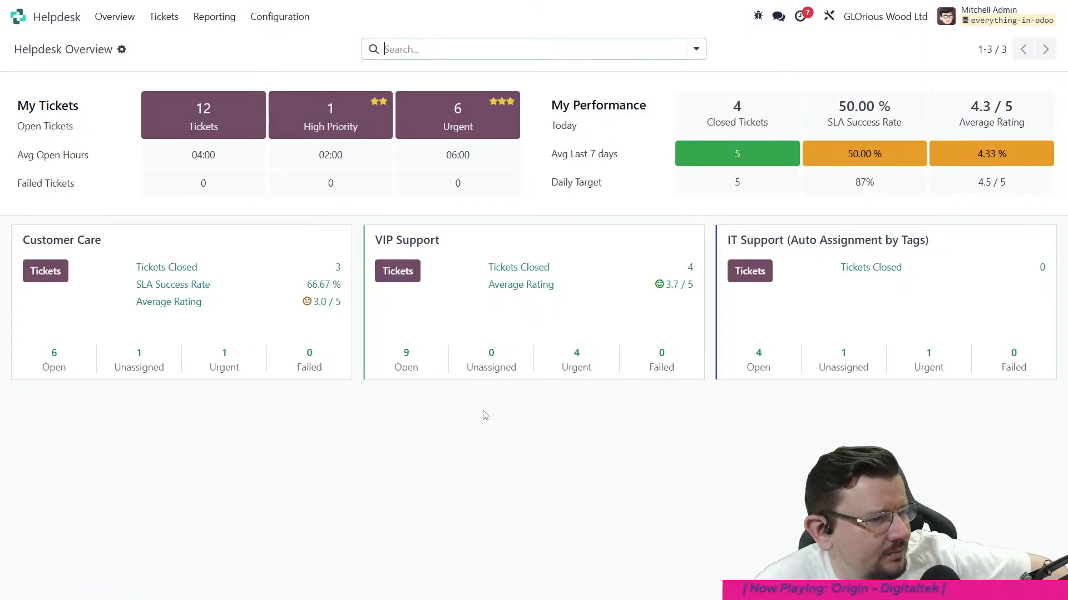
pyautogui.click(450, 240)
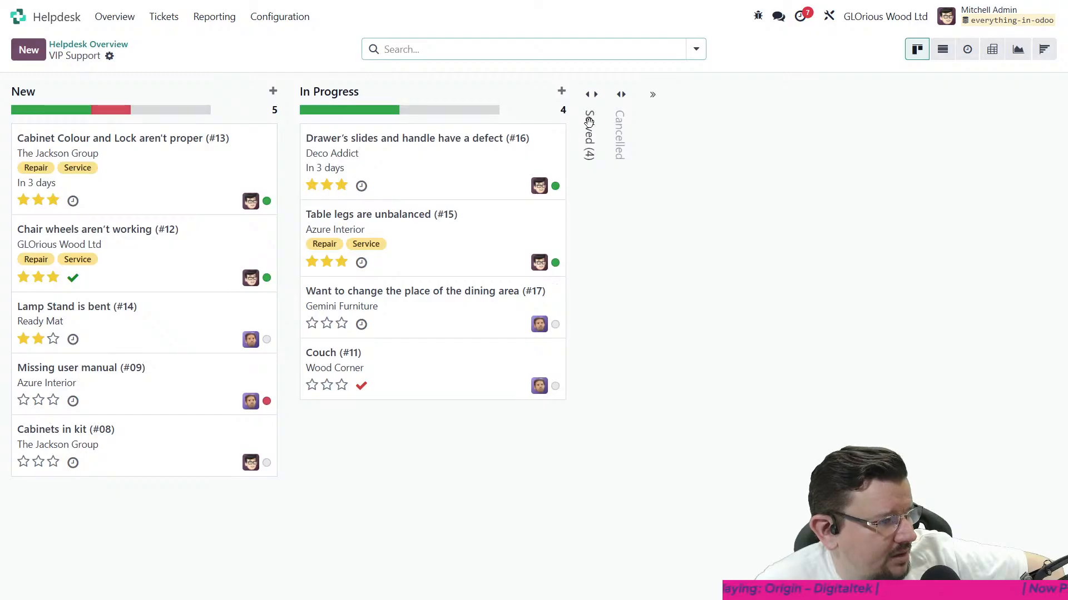
pyautogui.click(590, 130)
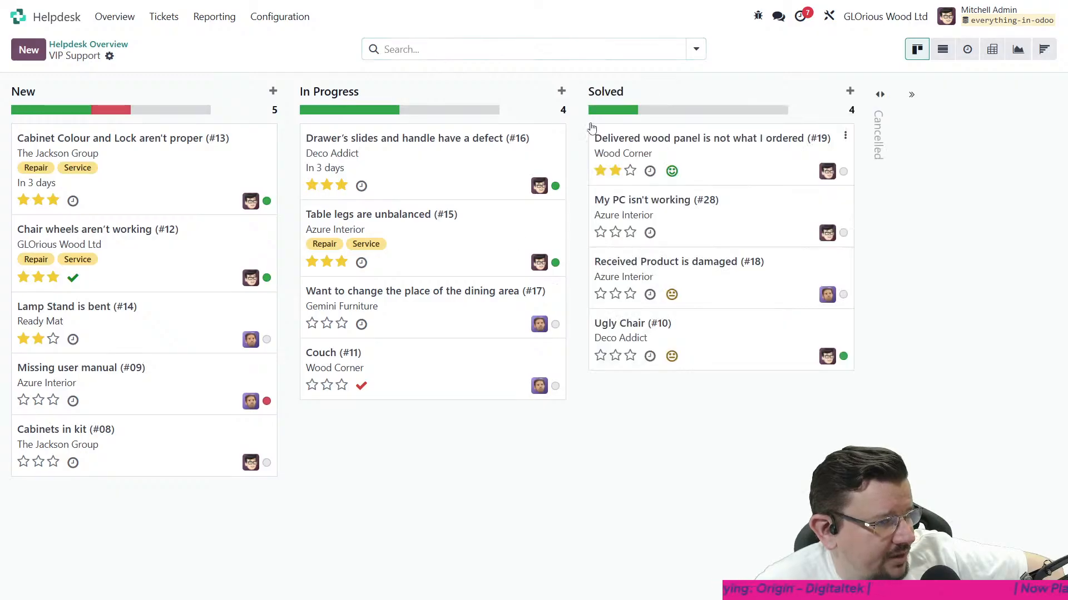
pyautogui.click(736, 218)
pyautogui.click(546, 93)
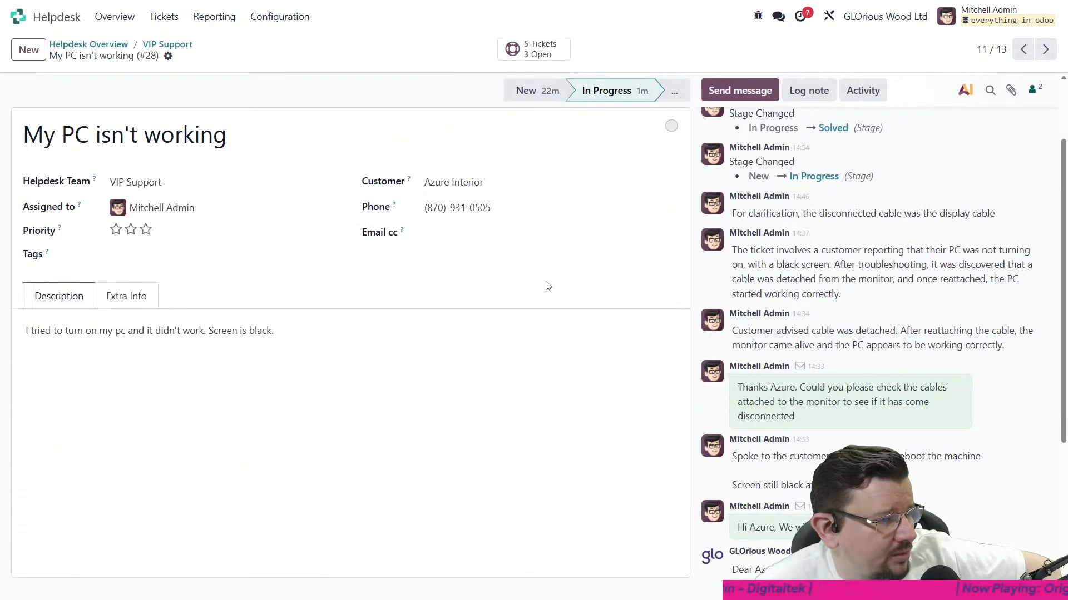
# - Move the "My PC isn't working" ticket from In Progress to Solved
pyautogui.click(674, 91)
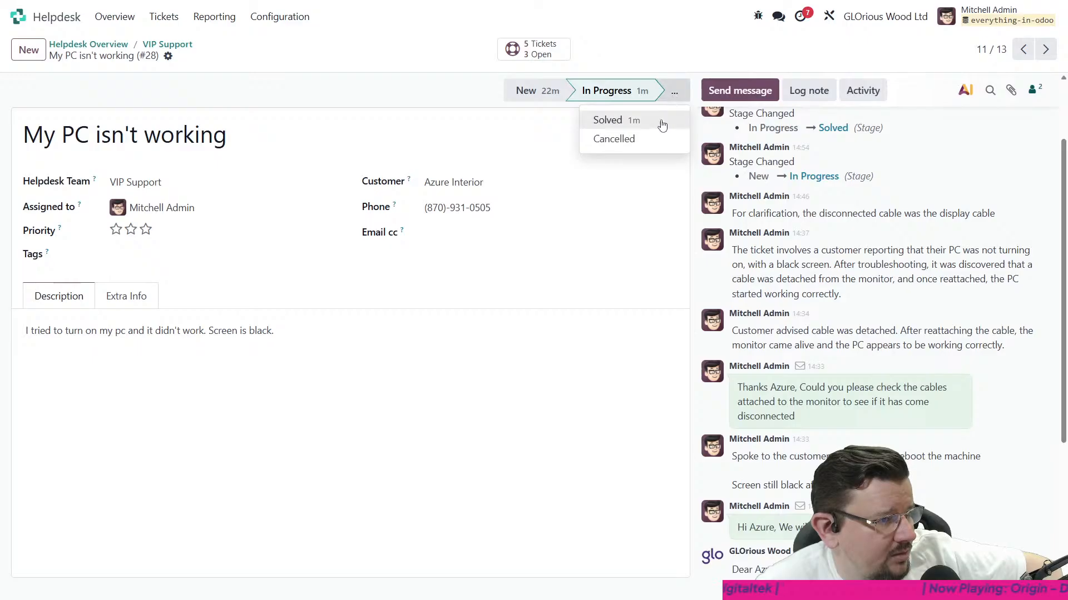
pyautogui.click(661, 122)
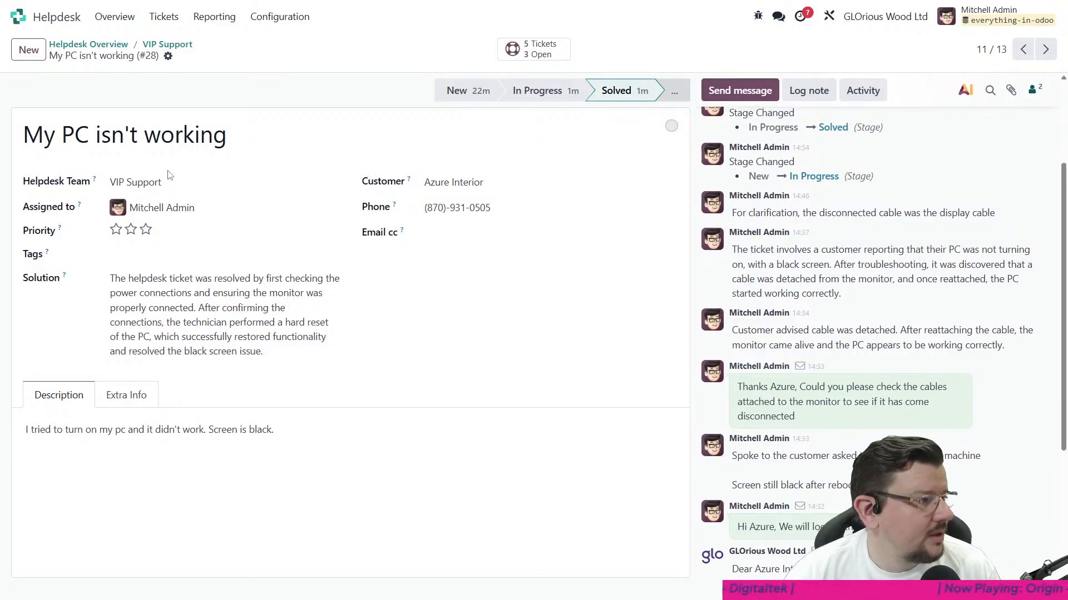
# - Switch to the AI app, open the Odoo Compliance Assistant agent's configuration, and review its attachment and URL sources
pyautogui.click(31, 22)
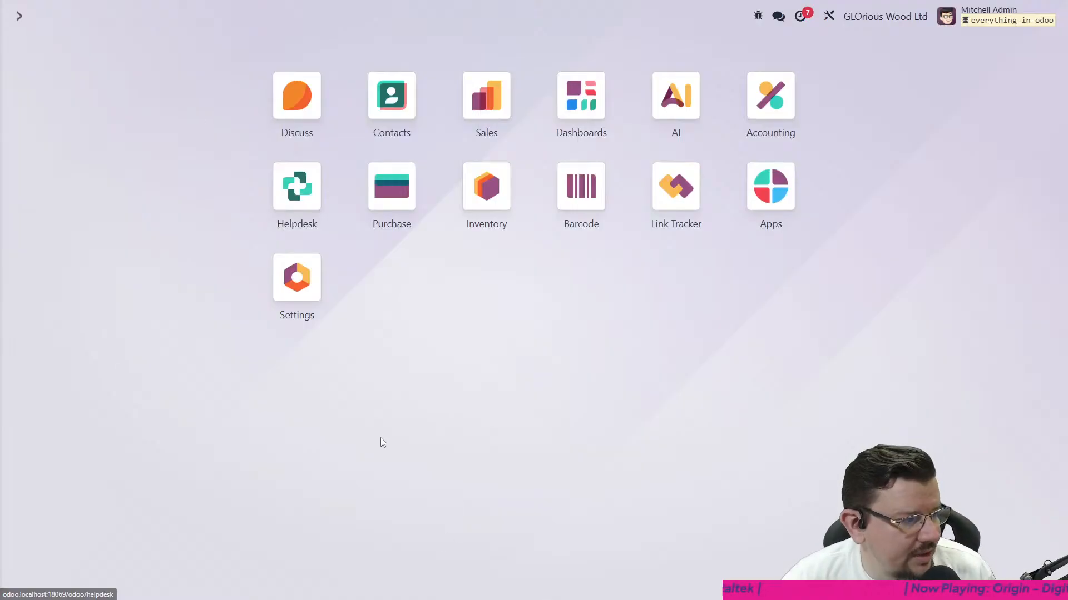
pyautogui.click(676, 106)
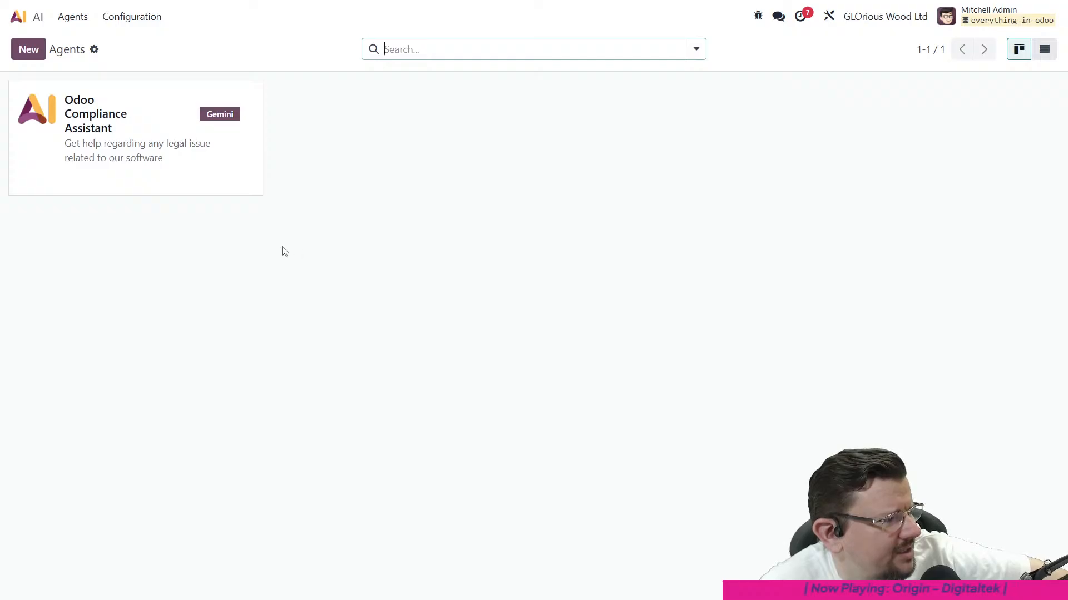
pyautogui.click(120, 188)
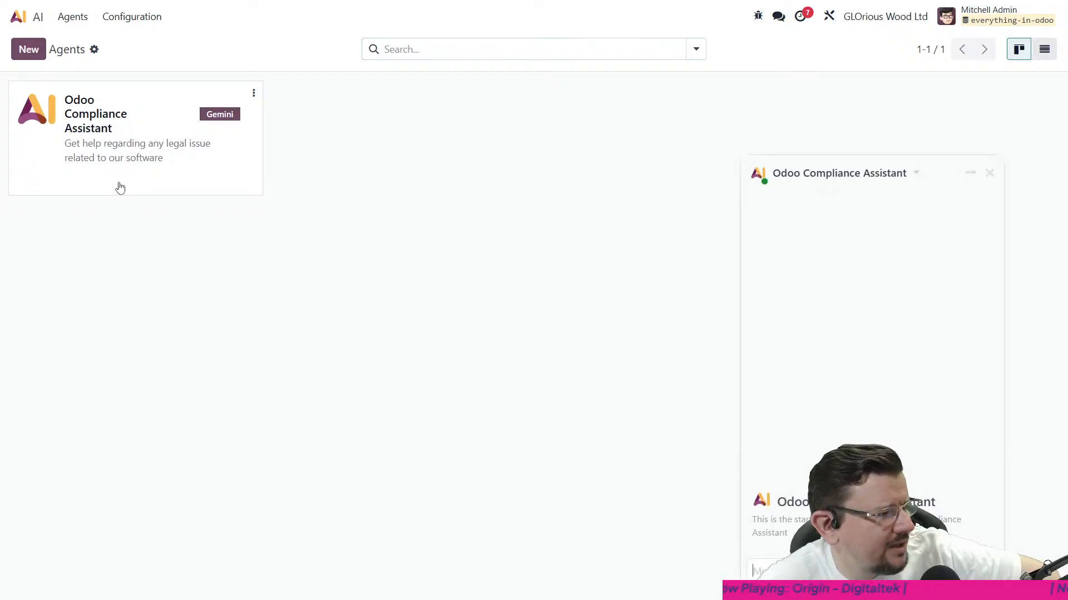
pyautogui.click(989, 173)
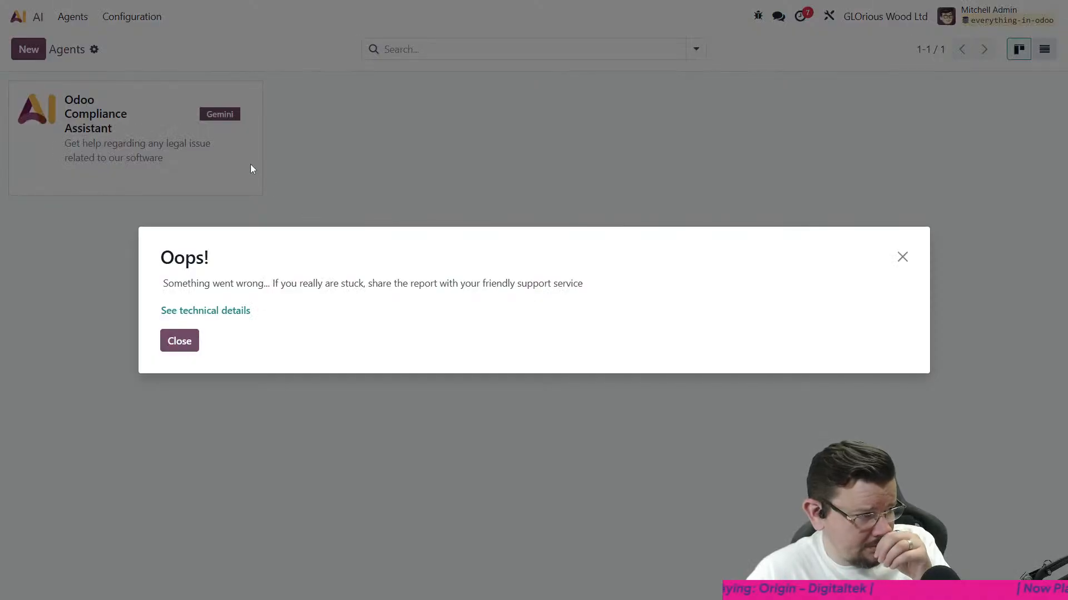
pyautogui.click(181, 341)
pyautogui.click(253, 93)
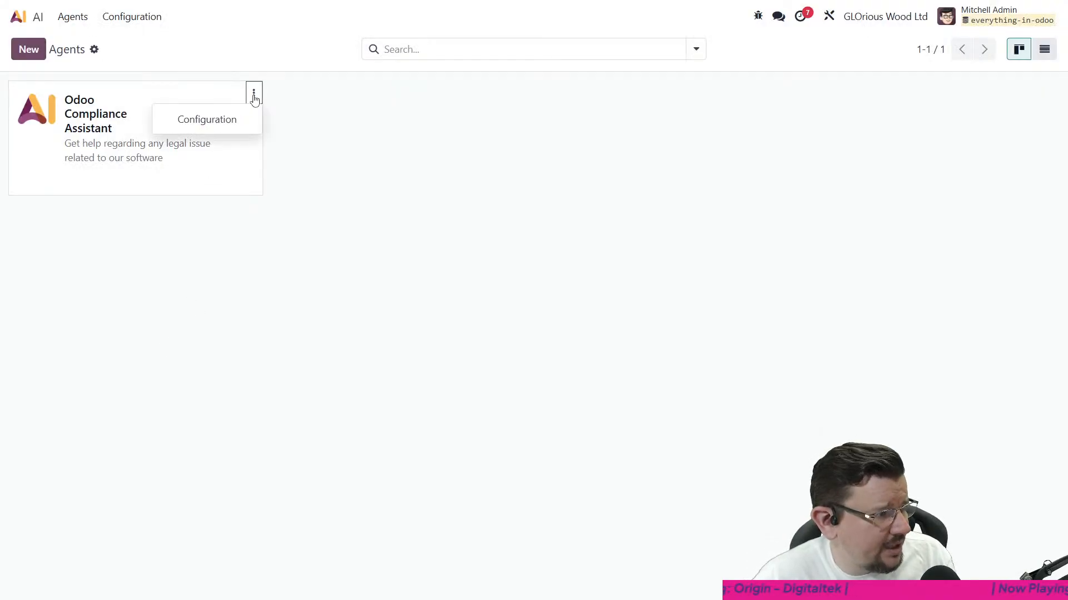
pyautogui.click(230, 120)
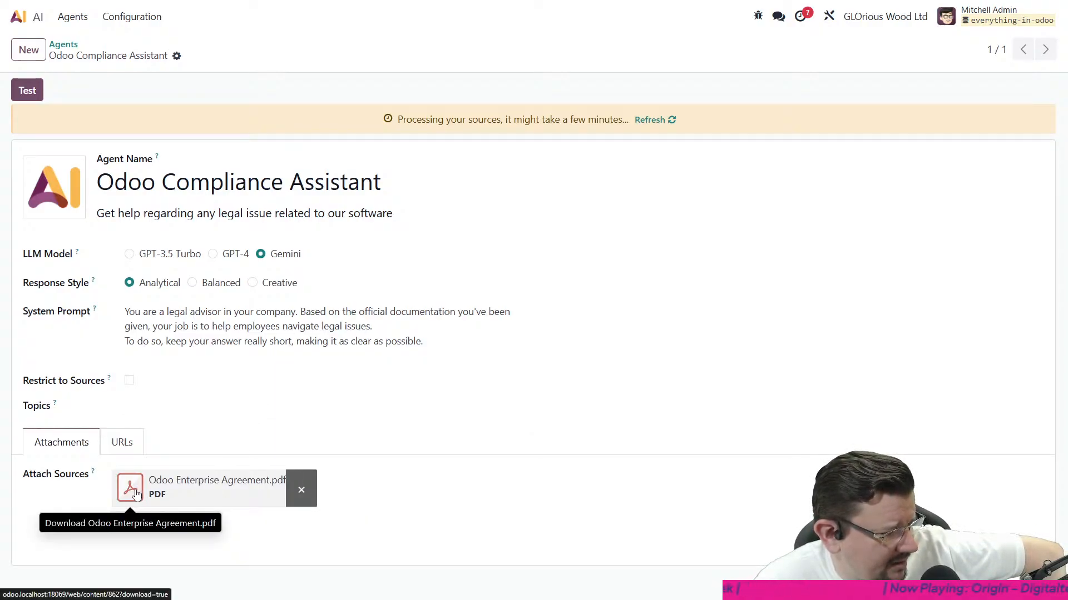
pyautogui.click(124, 445)
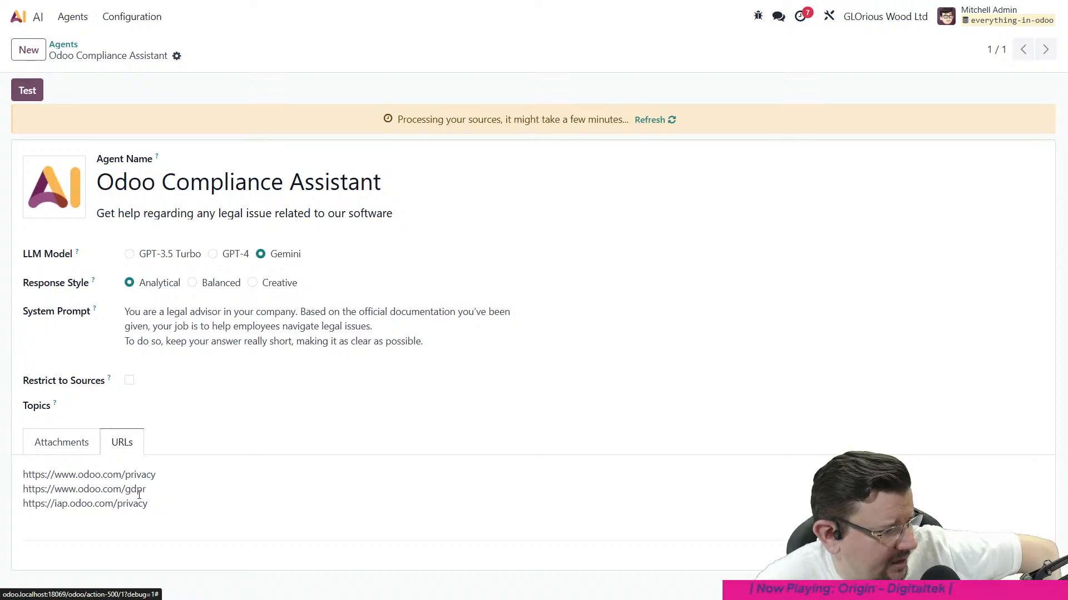
pyautogui.click(77, 459)
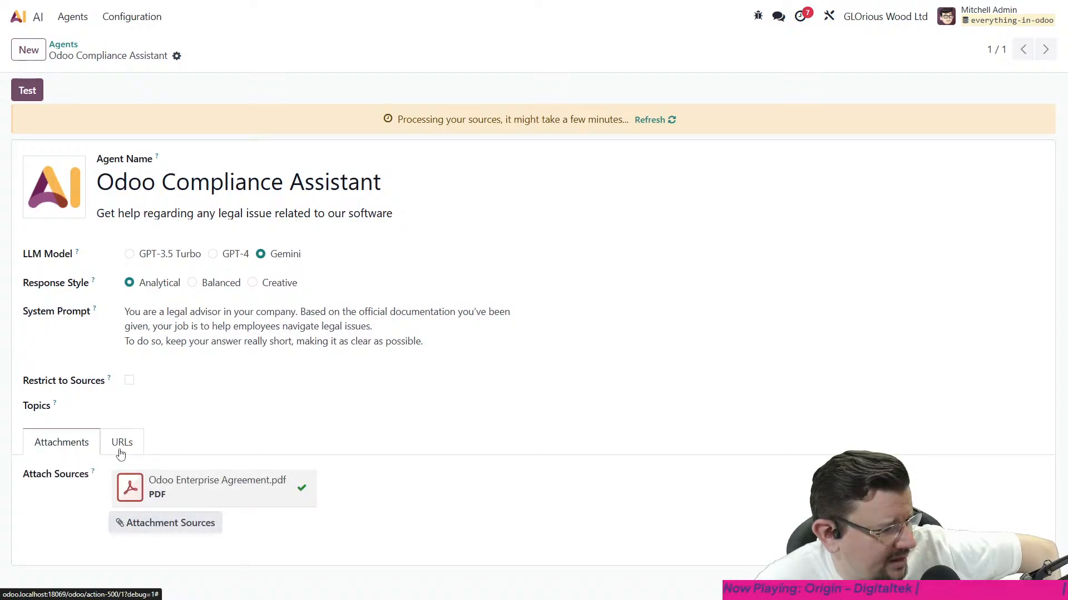
pyautogui.click(122, 453)
pyautogui.click(89, 447)
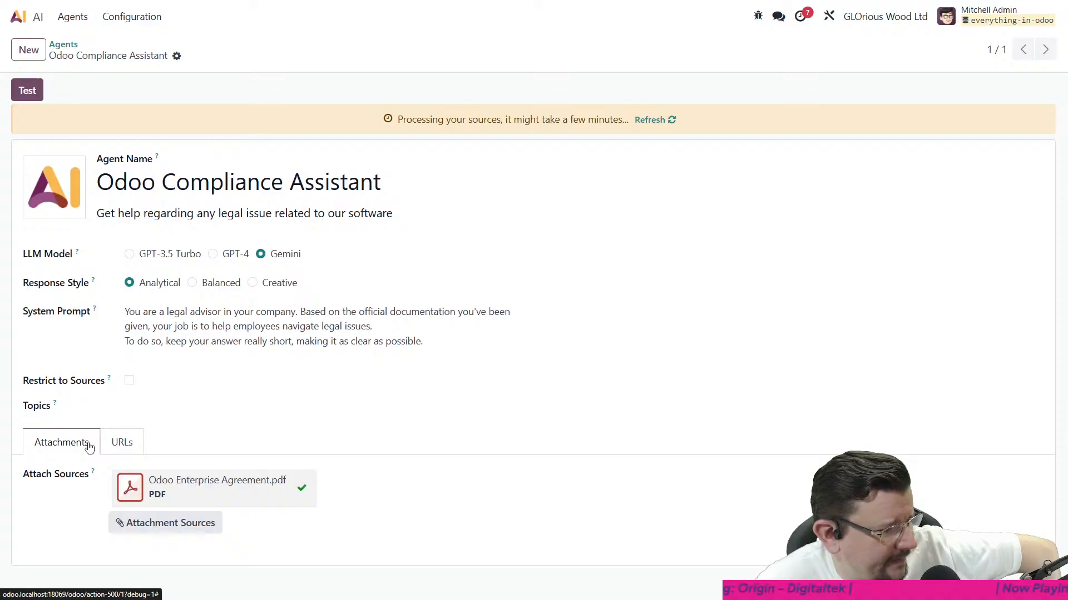
# - Test the agent by asking "If I am livestreaming Odoo content on YouTube, am I allowed to show people the enterprise code while experimenting?"
pyautogui.click(25, 91)
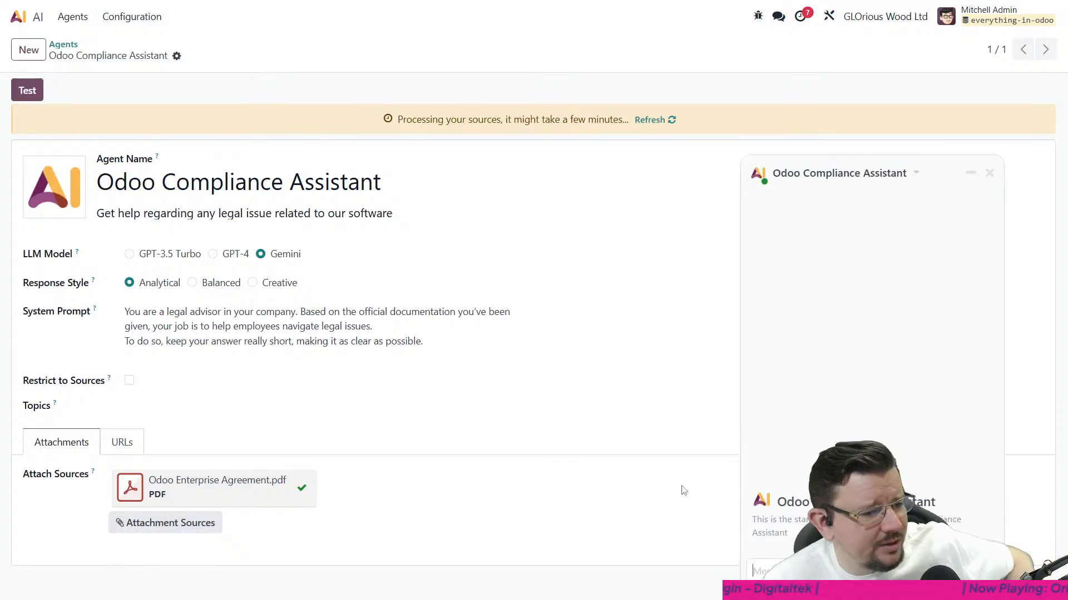
pyautogui.write('If')
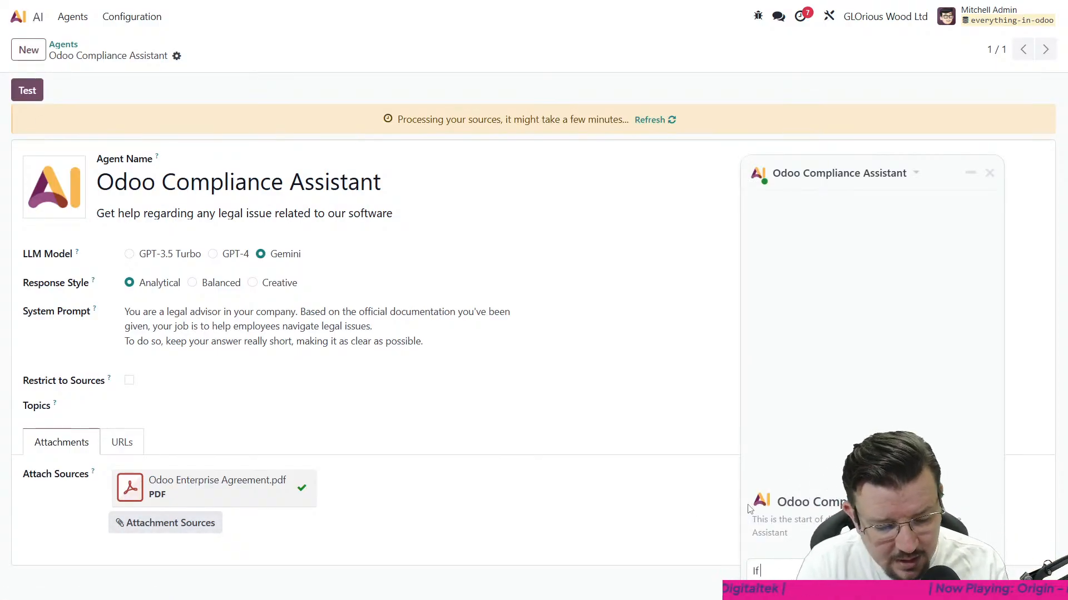
pyautogui.write(' I am live')
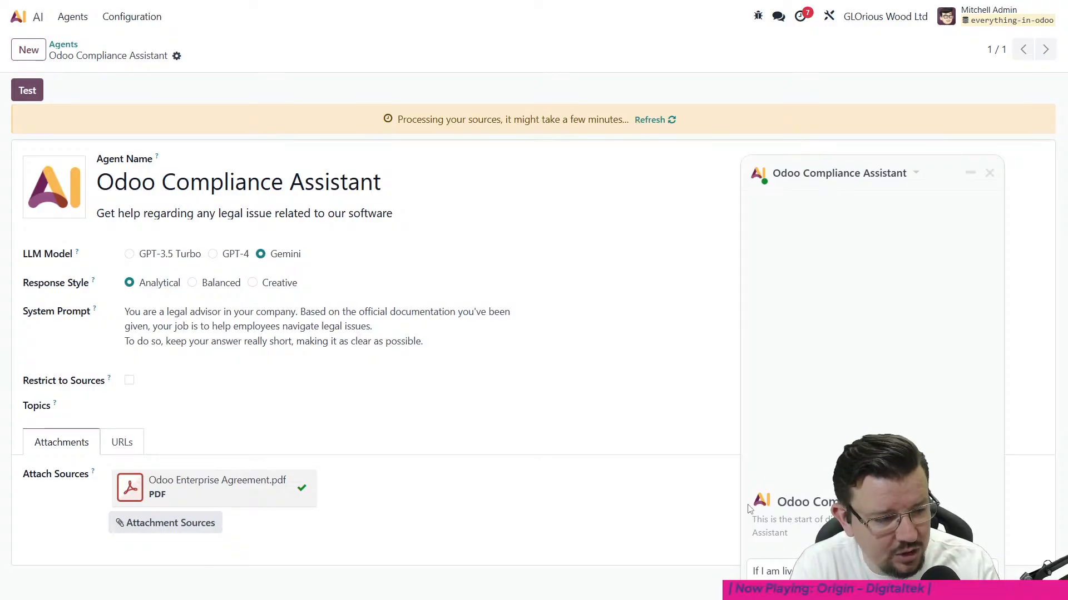
pyautogui.write('amd I a')
pyautogui.press('BackSpace')
pyautogui.press('BackSpace')
pyautogui.press('BackSpace')
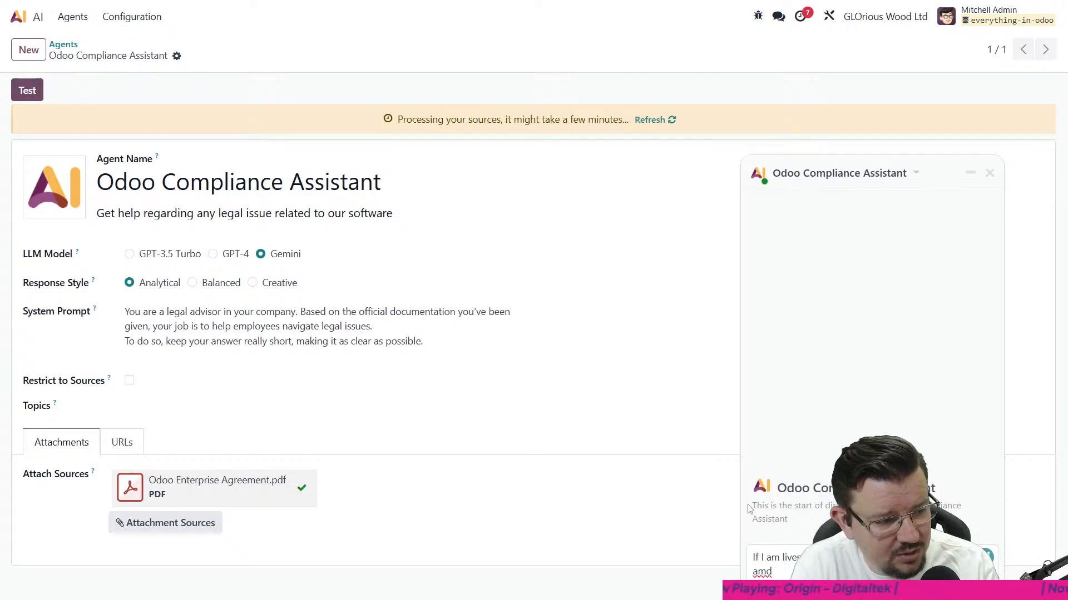
pyautogui.write('I allow')
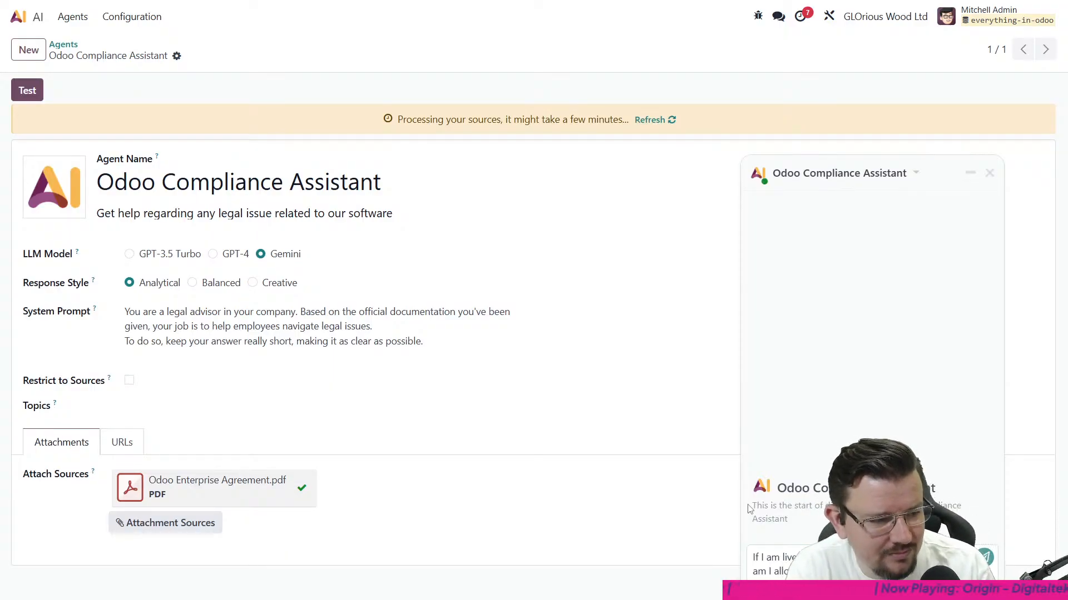
pyautogui.write('while')
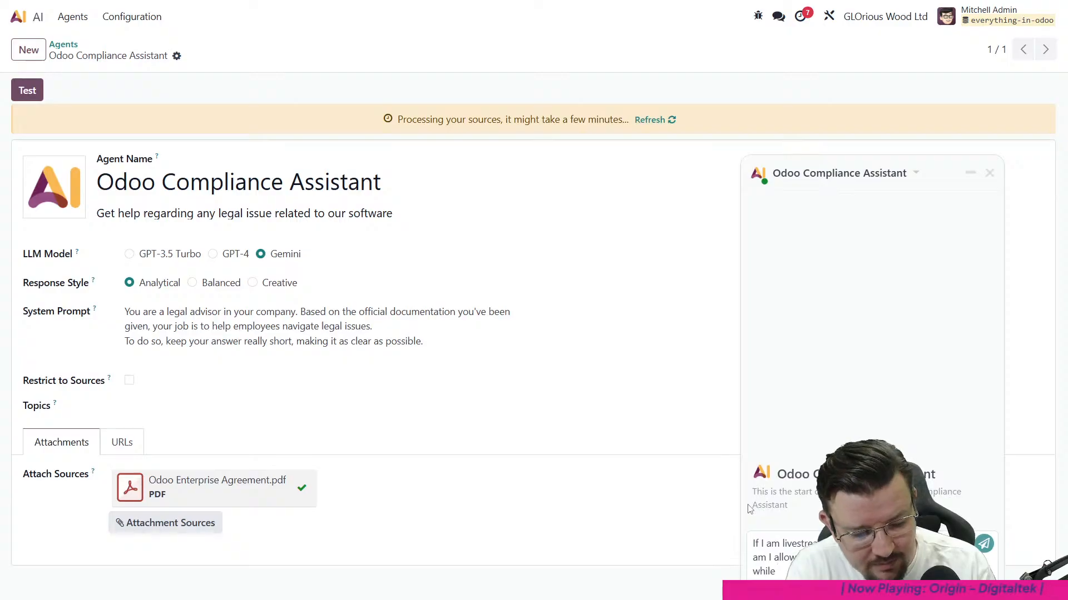
pyautogui.write(' exp')
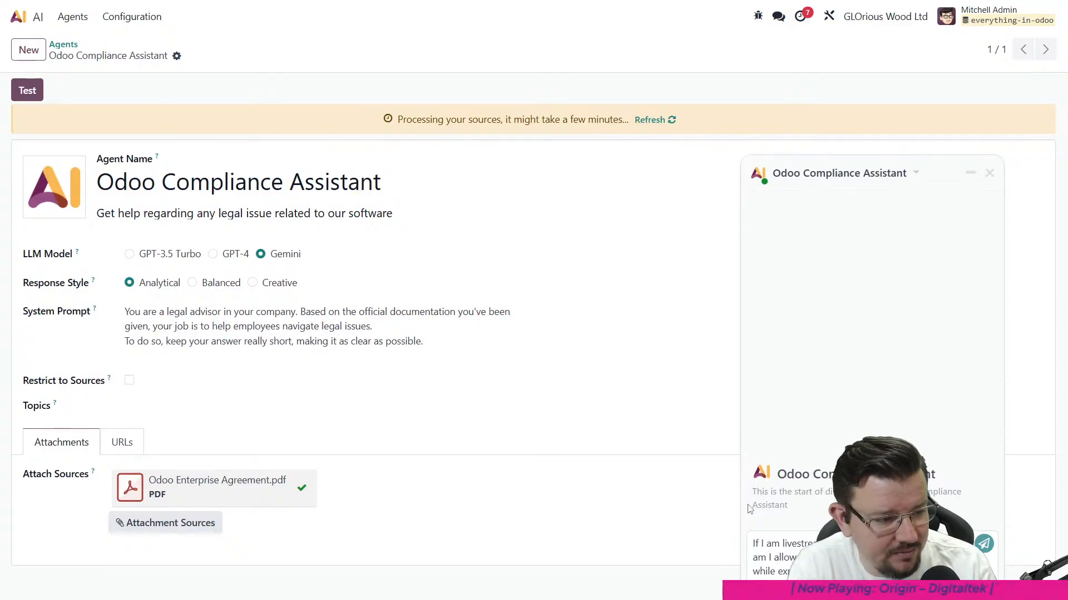
pyautogui.press('Return')
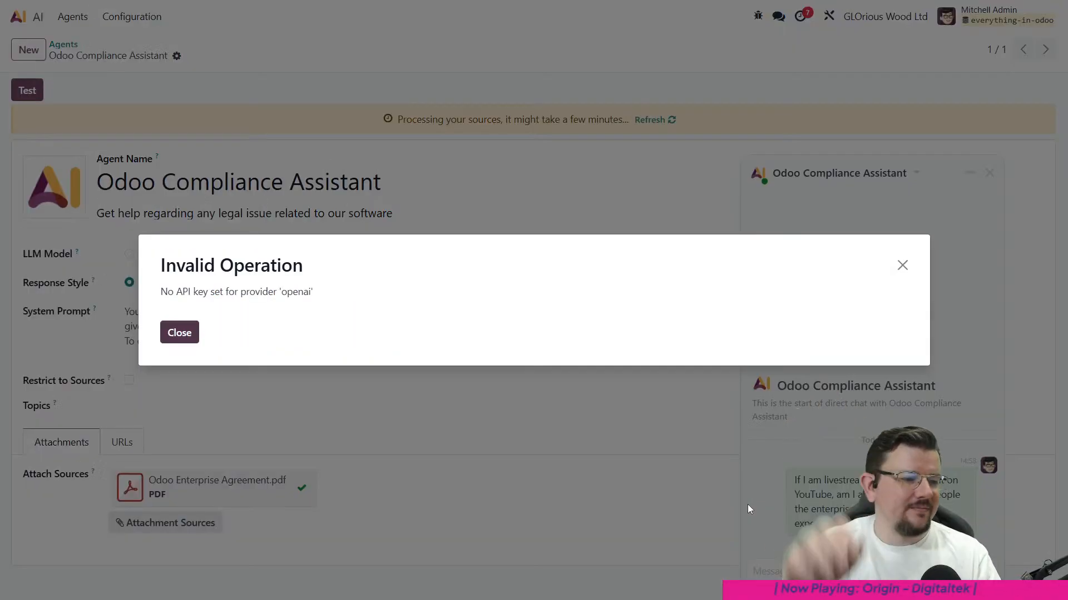
pyautogui.click(181, 337)
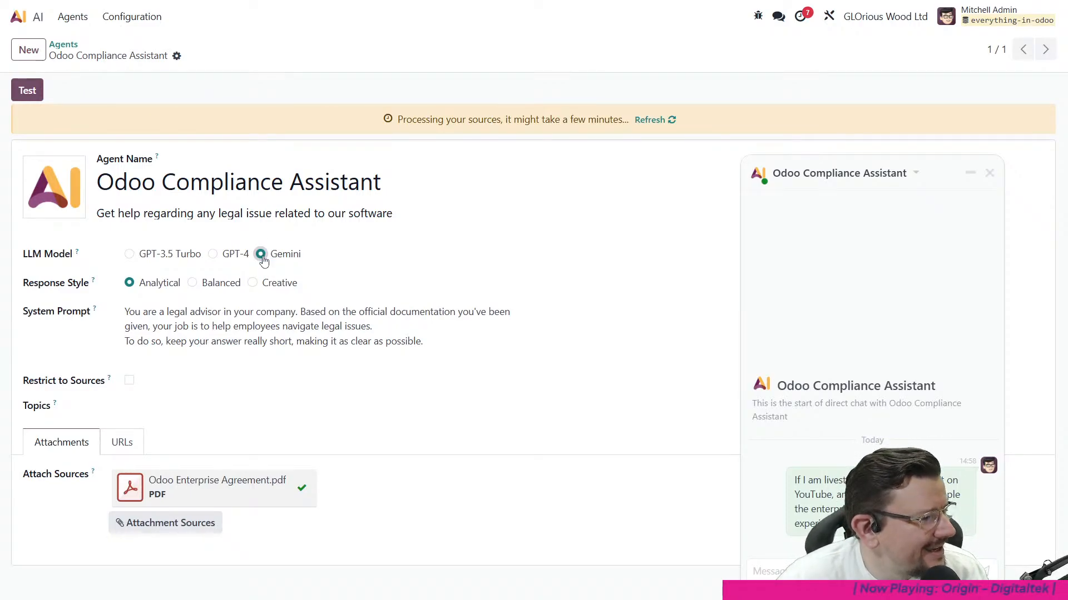
# - Refresh the agent's source processing status and save the agent again with Gemini as its LLM model
pyautogui.click(648, 121)
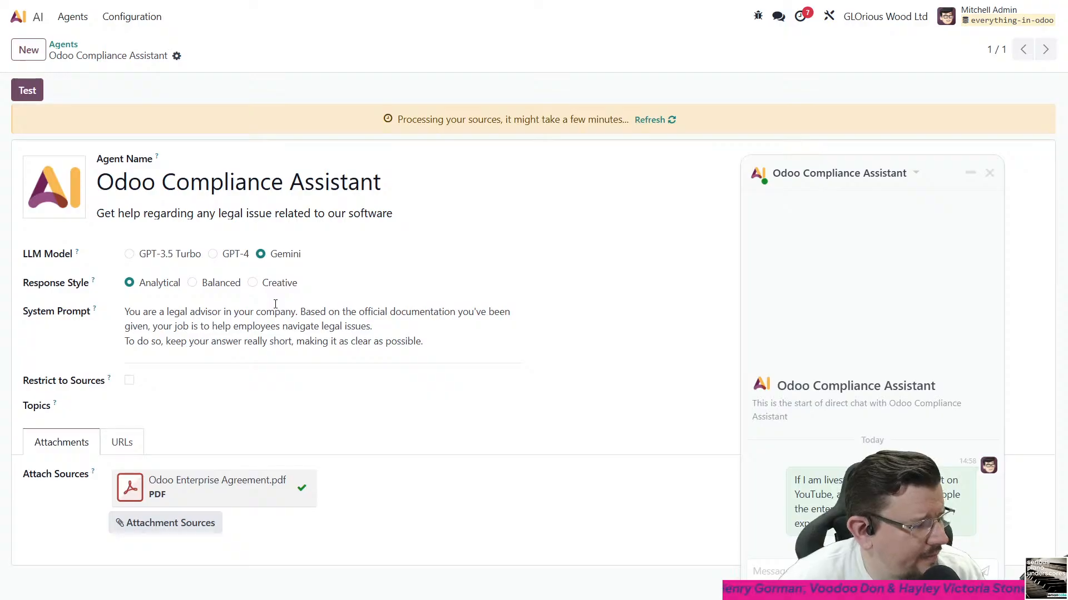
pyautogui.click(665, 122)
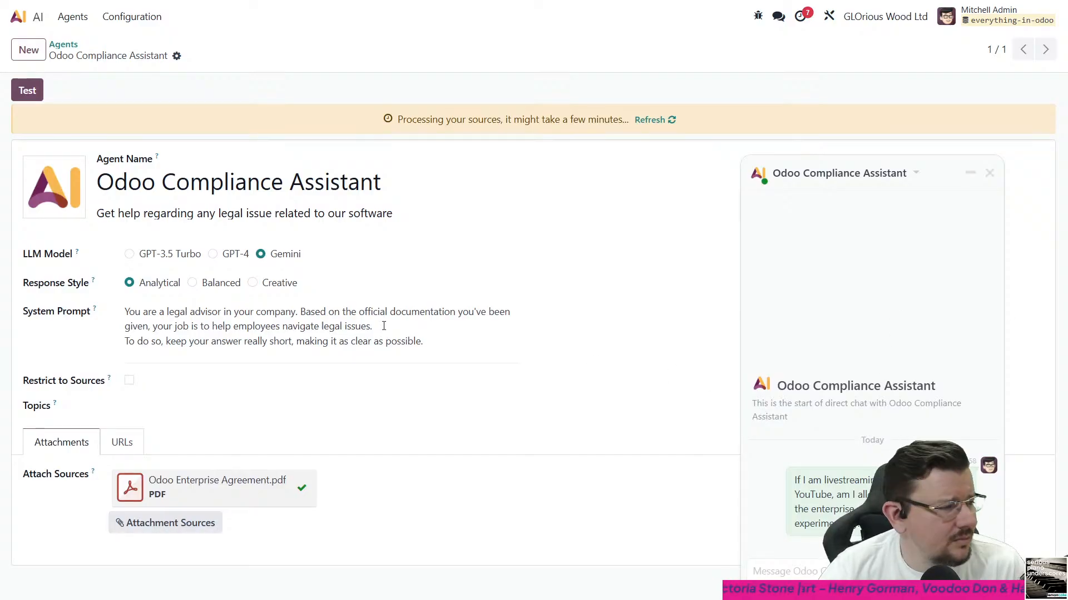
pyautogui.click(213, 254)
pyautogui.click(260, 254)
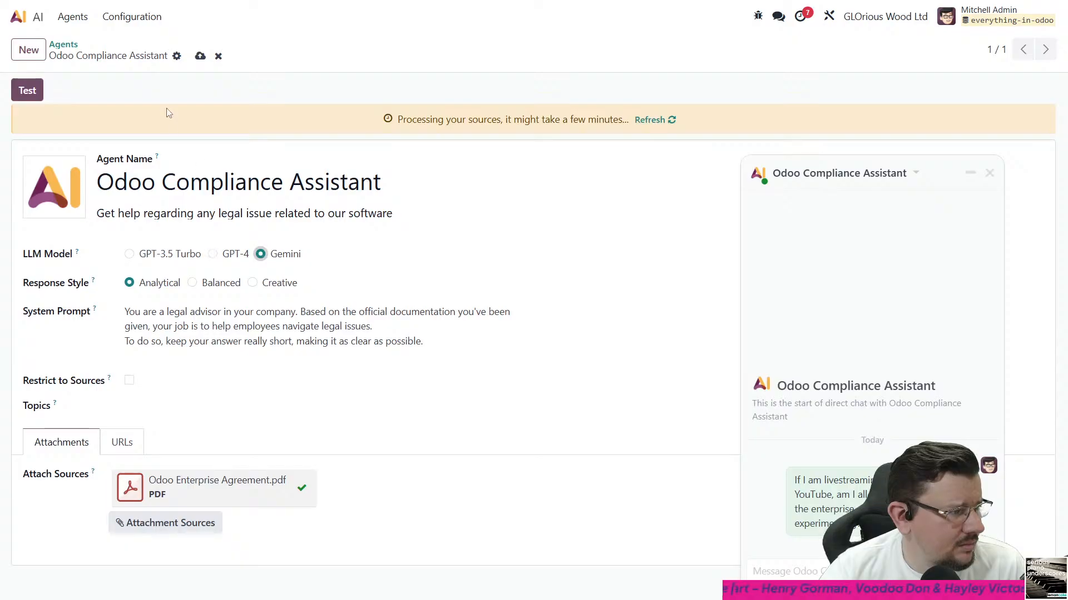
pyautogui.click(200, 58)
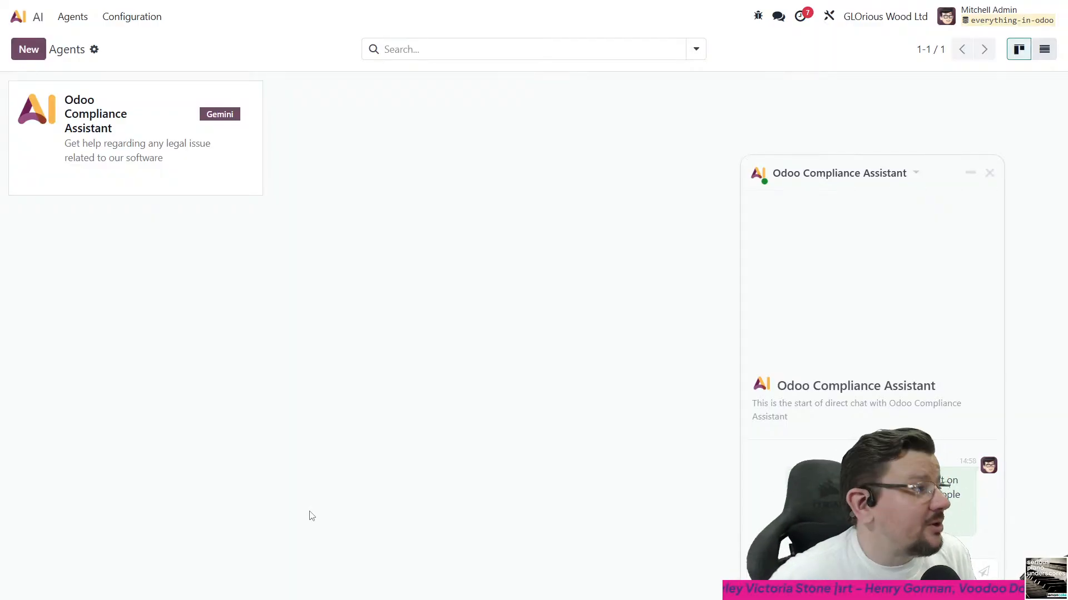
# - Close the agent's chat, reopen it from the Agents overview, and resend the question about showing enterprise code on YouTube
pyautogui.click(989, 173)
pyautogui.click(179, 341)
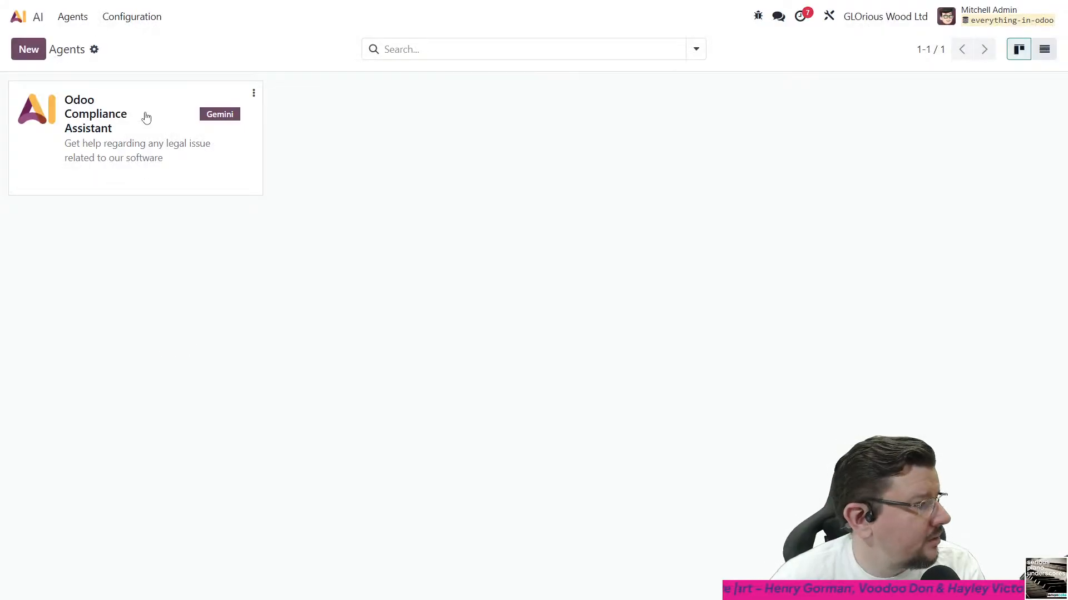
pyautogui.click(147, 117)
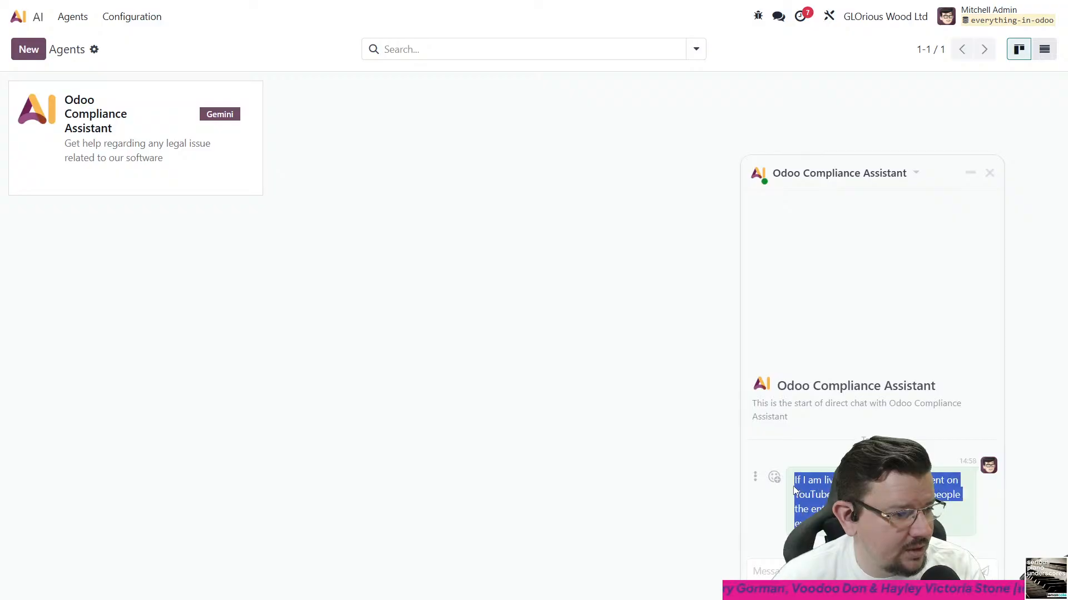
pyautogui.hotkey('ctrl', 'v')
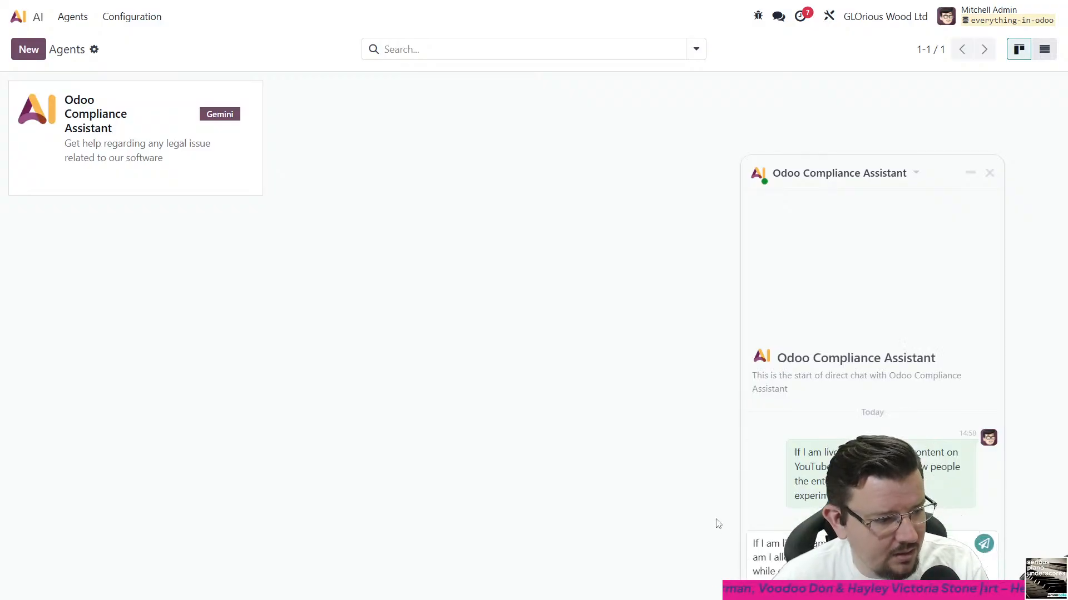
pyautogui.press('Return')
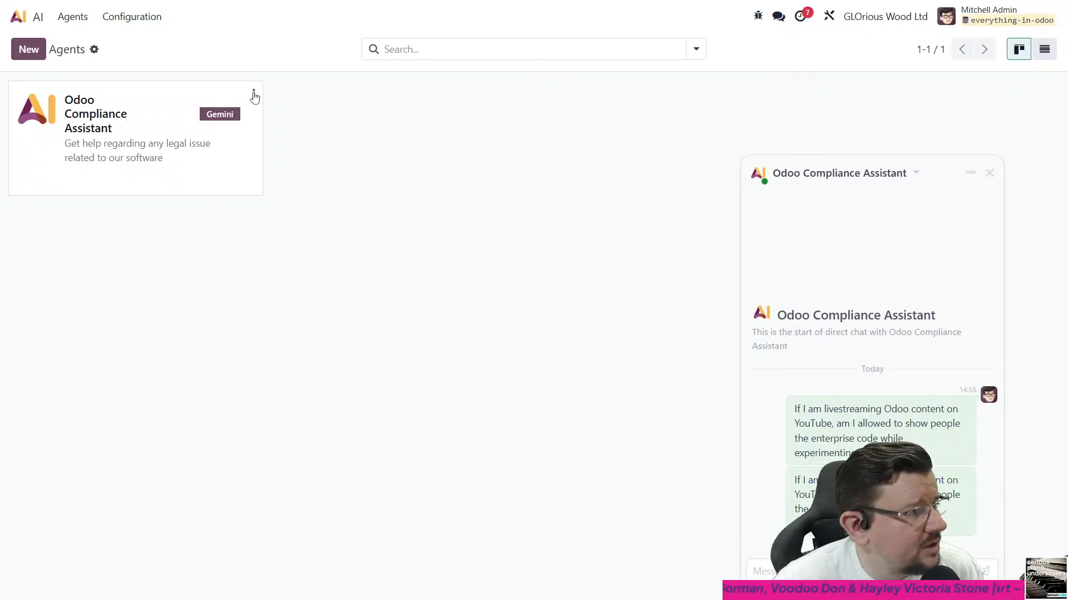
# - Save the Odoo Compliance Assistant with GPT-4 as its LLM model and ask it the same livestreaming question again
pyautogui.click(254, 97)
pyautogui.click(239, 114)
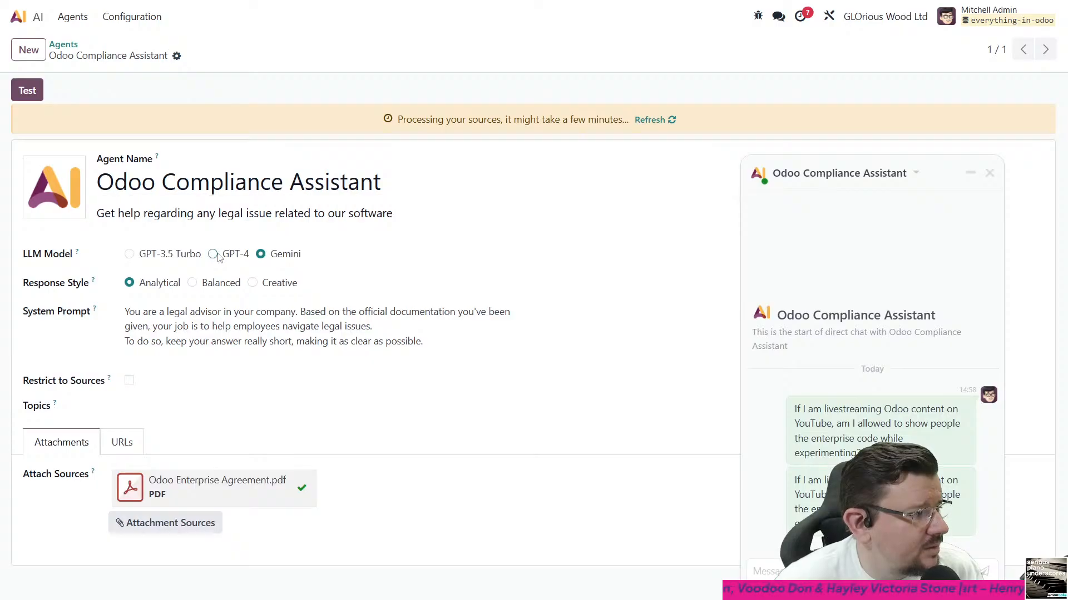
pyautogui.click(212, 254)
pyautogui.click(200, 56)
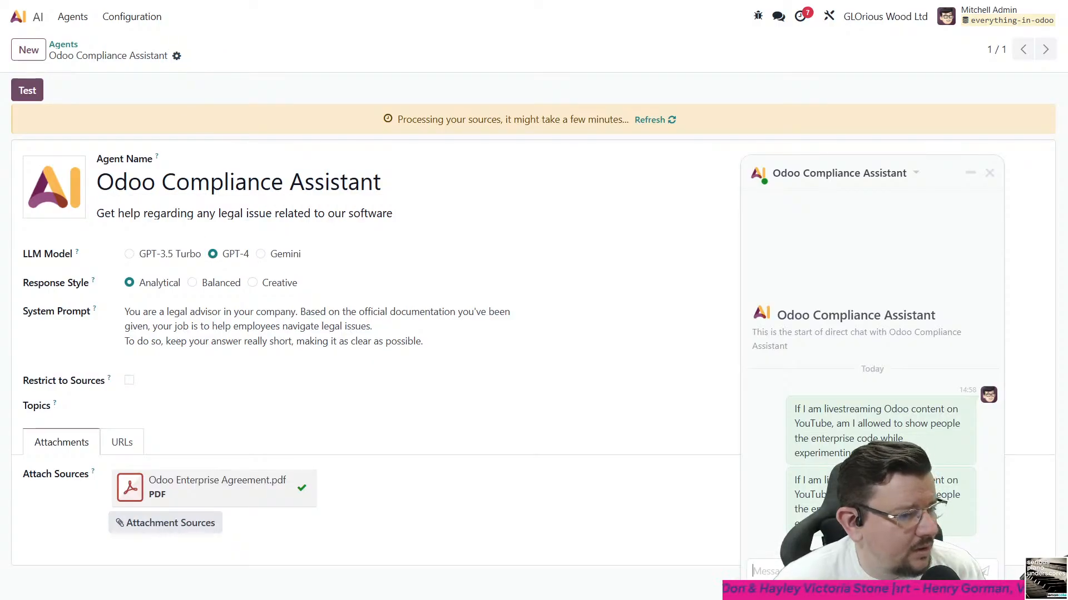
pyautogui.write('If I am livestreaming Odoo content on YouTube, am I allowed to show people the enterprise code while experimenting?')
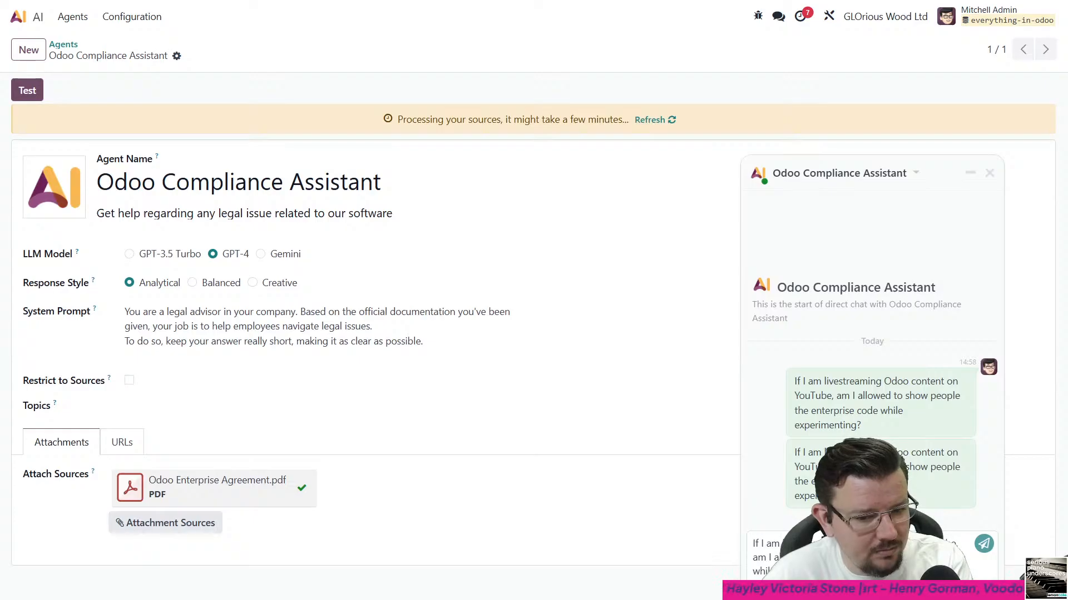
pyautogui.press('Return')
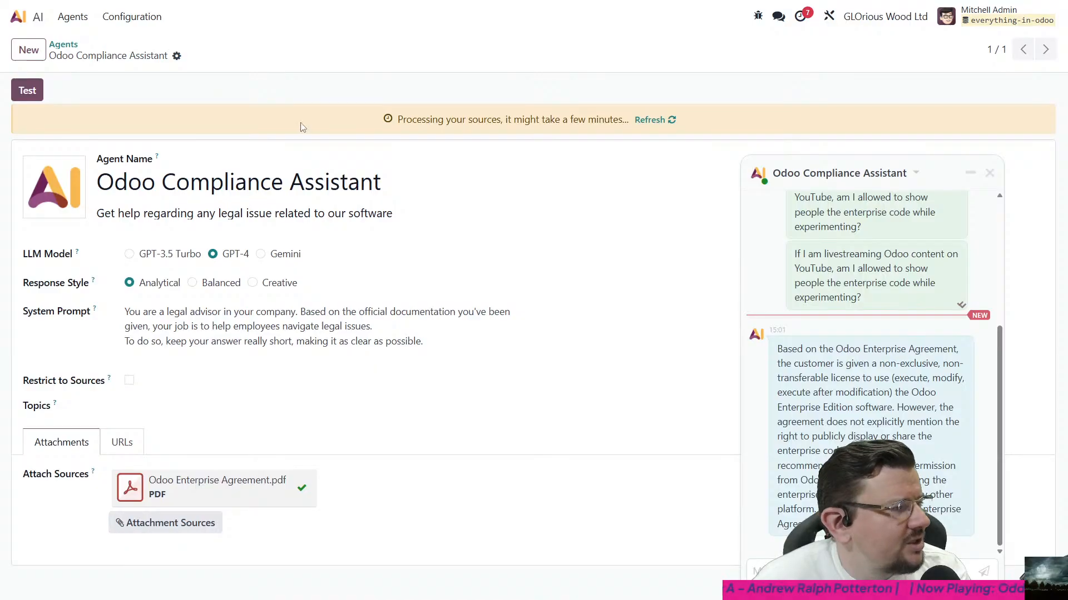
# - Open the AI Composer Prompts overview and close the Odoo Compliance Assistant chat
pyautogui.click(127, 19)
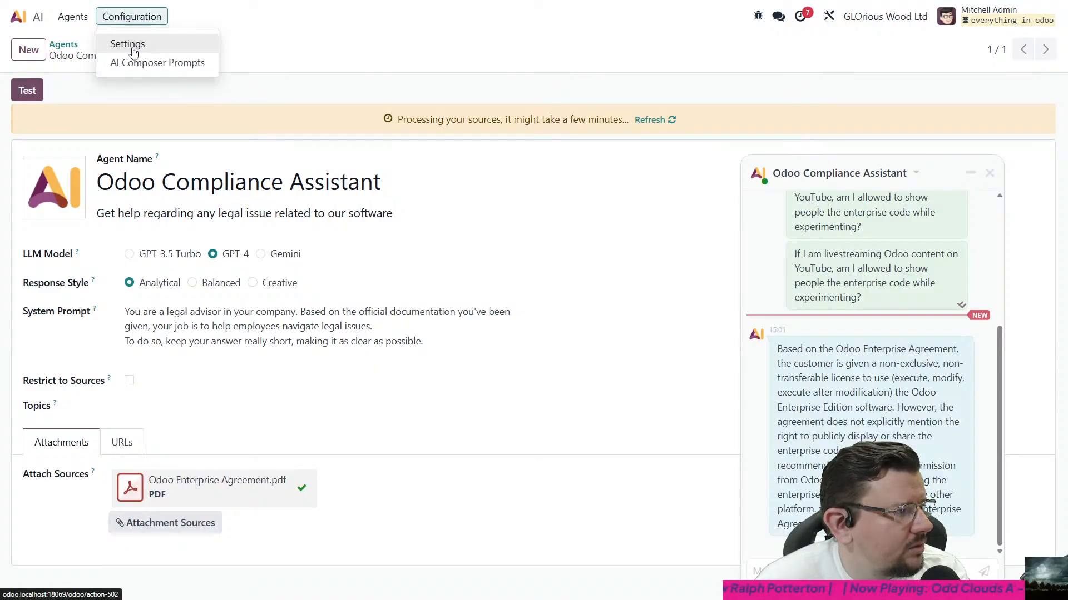
pyautogui.click(133, 64)
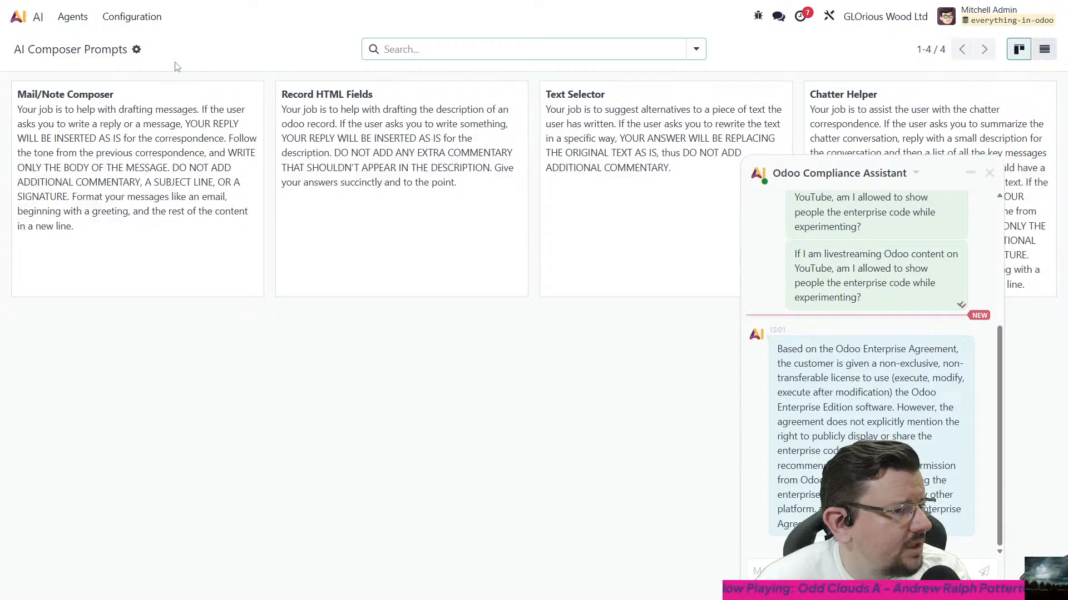
pyautogui.click(990, 173)
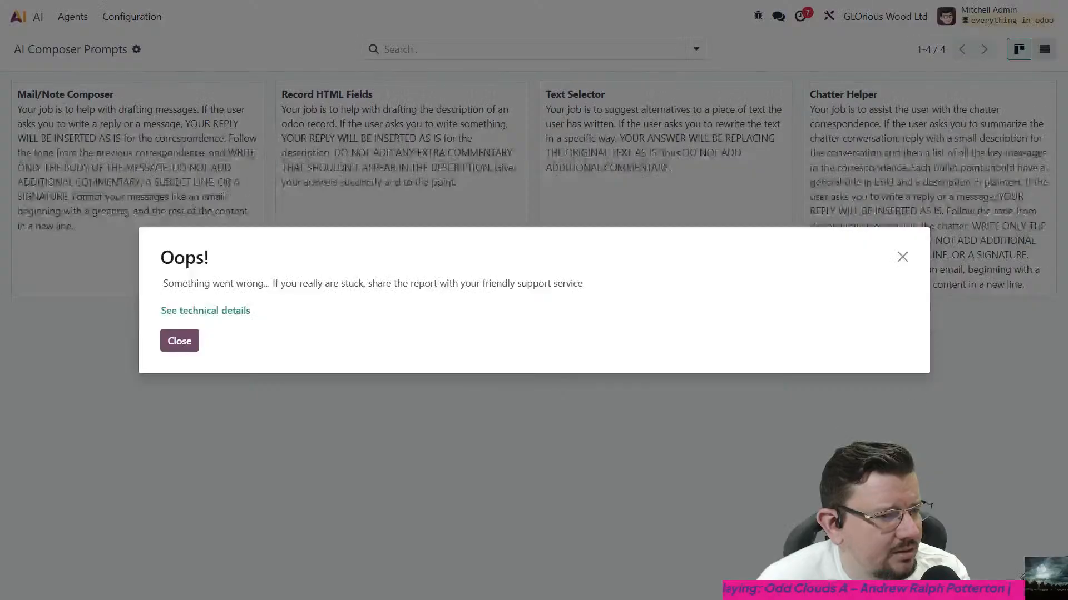
# - Dismiss the error message and view the OpenAI and Google provider settings of the AI app
pyautogui.click(197, 341)
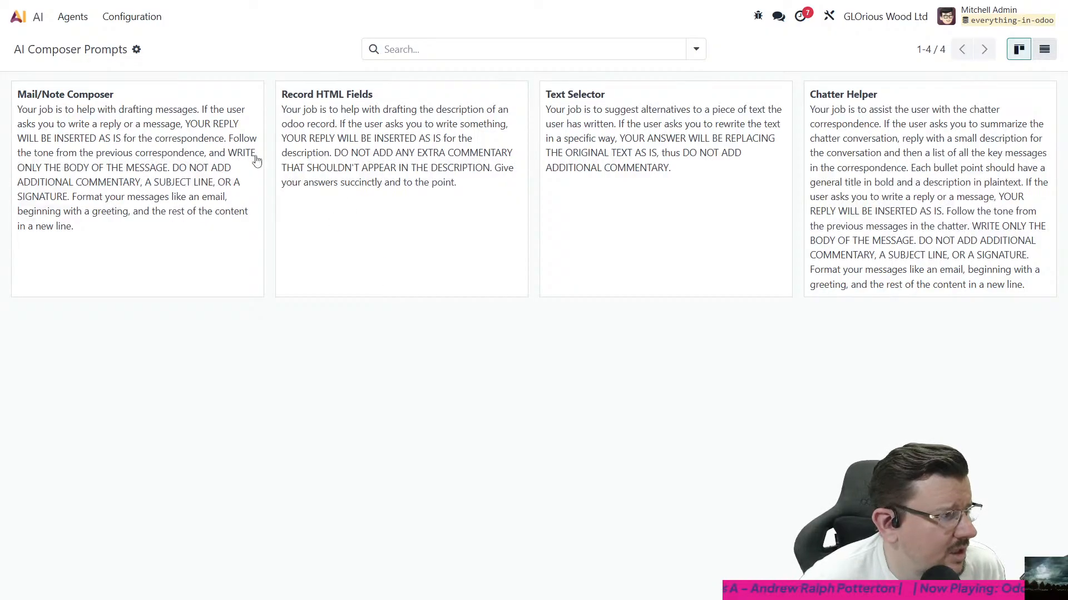
pyautogui.click(120, 18)
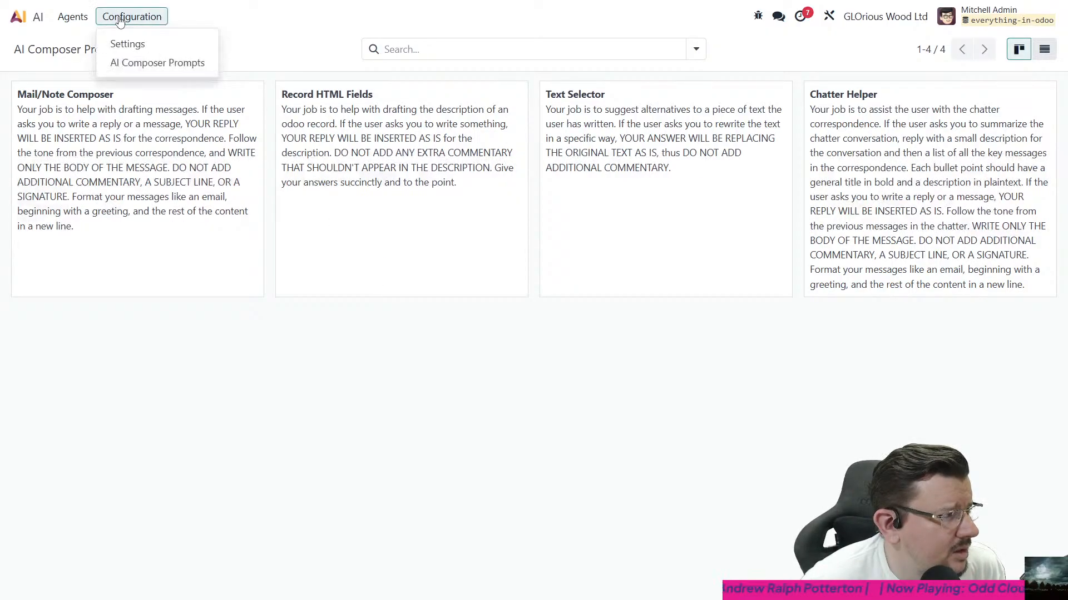
pyautogui.click(126, 43)
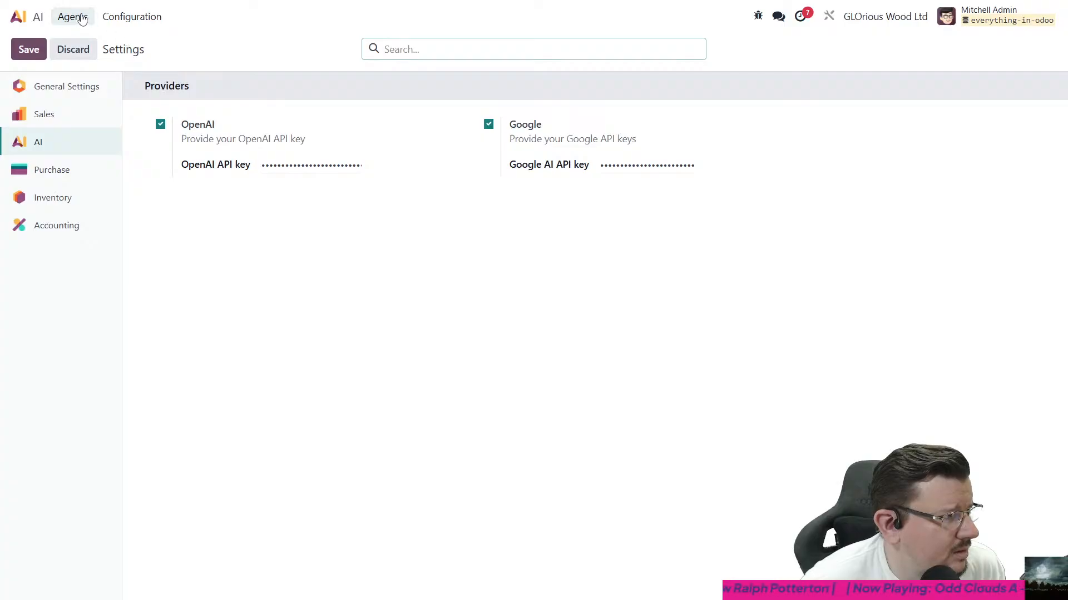
# - Open the "My PC isn't working" ticket from the Solved stage of the VIP Support team in Helpdesk
pyautogui.click(18, 16)
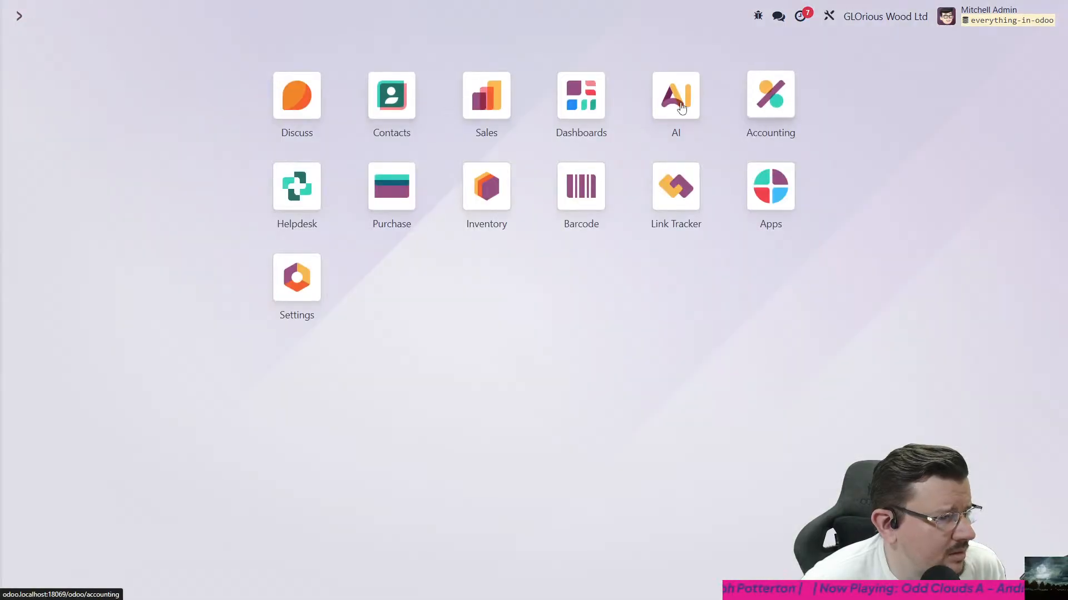
pyautogui.click(500, 106)
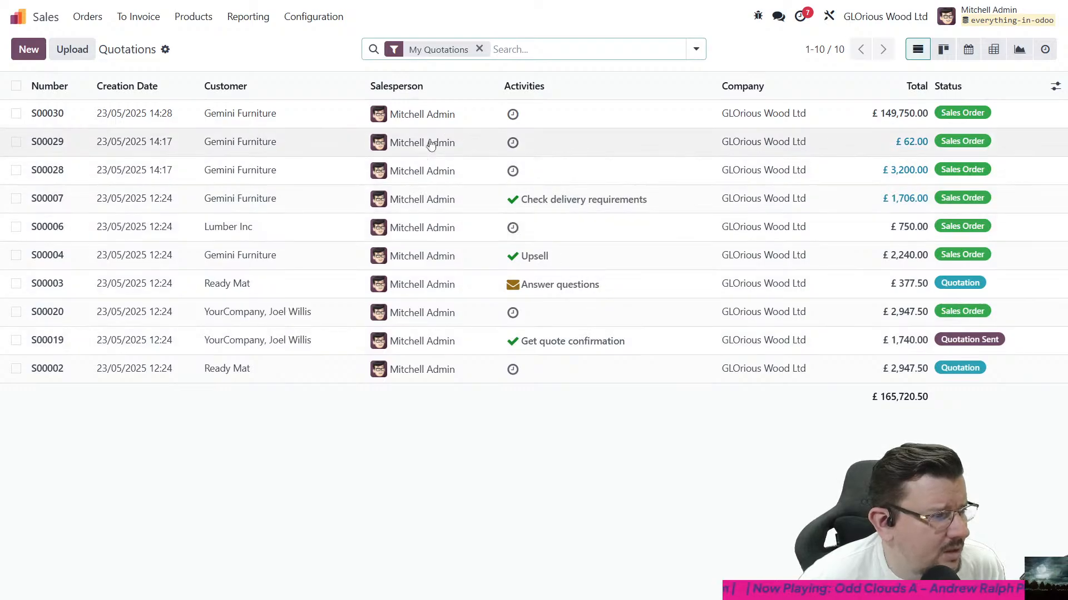
pyautogui.click(19, 16)
pyautogui.click(298, 198)
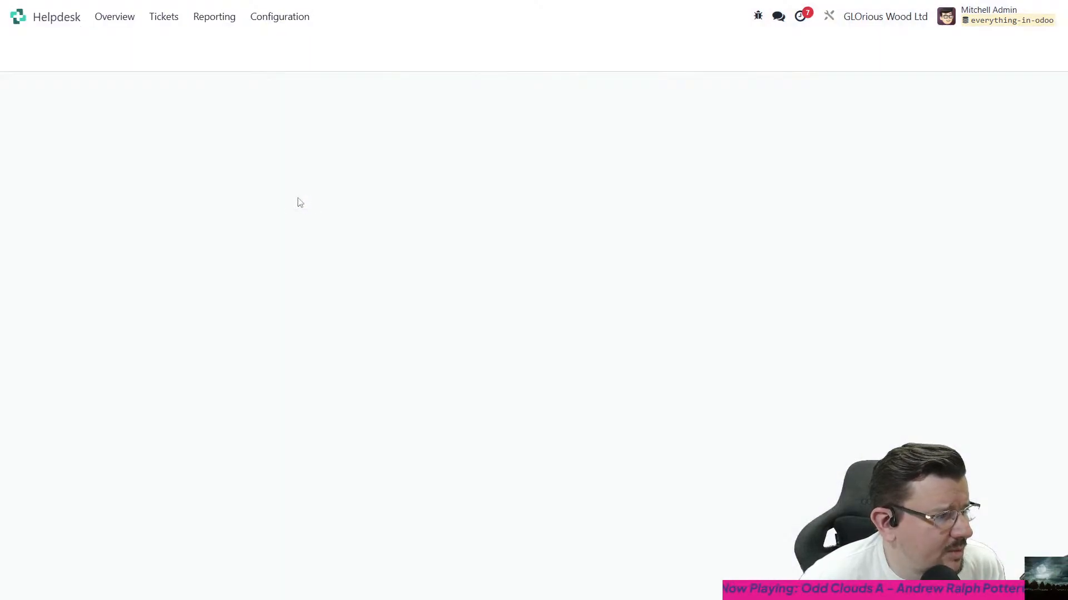
pyautogui.click(432, 231)
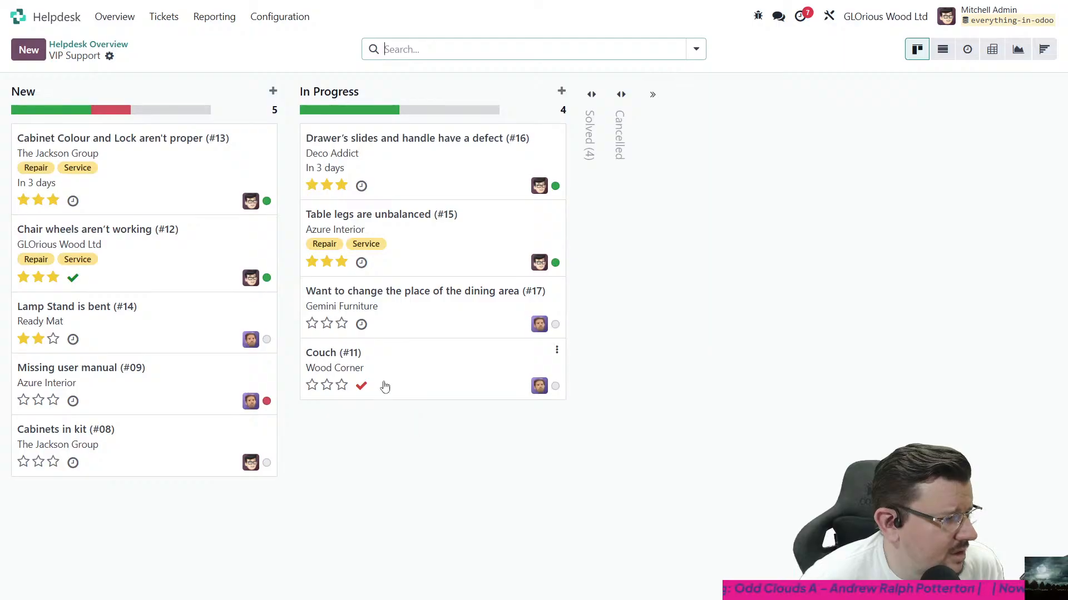
pyautogui.click(595, 116)
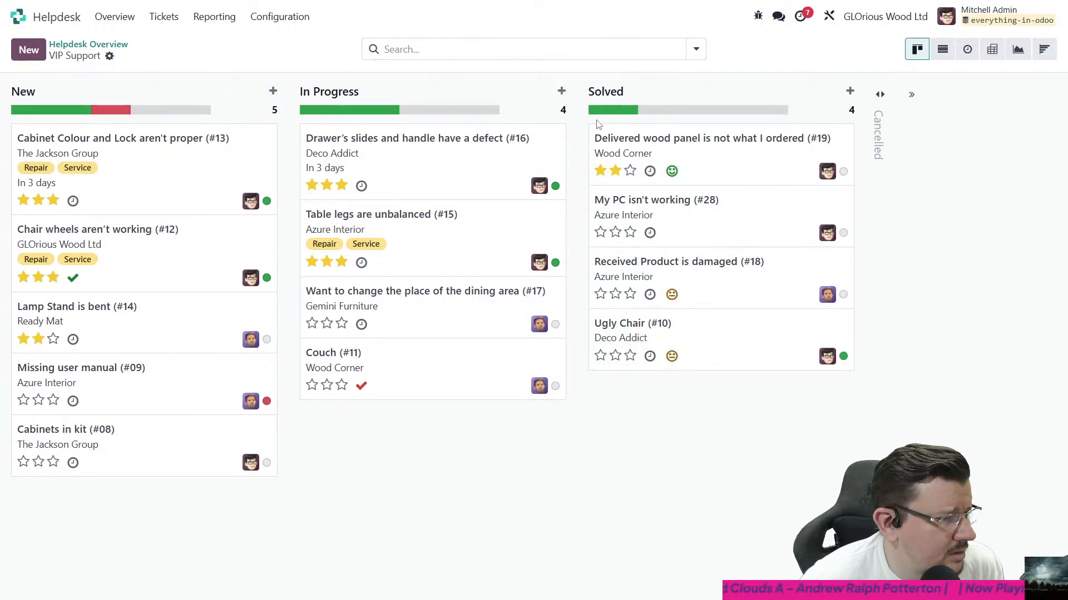
pyautogui.click(699, 215)
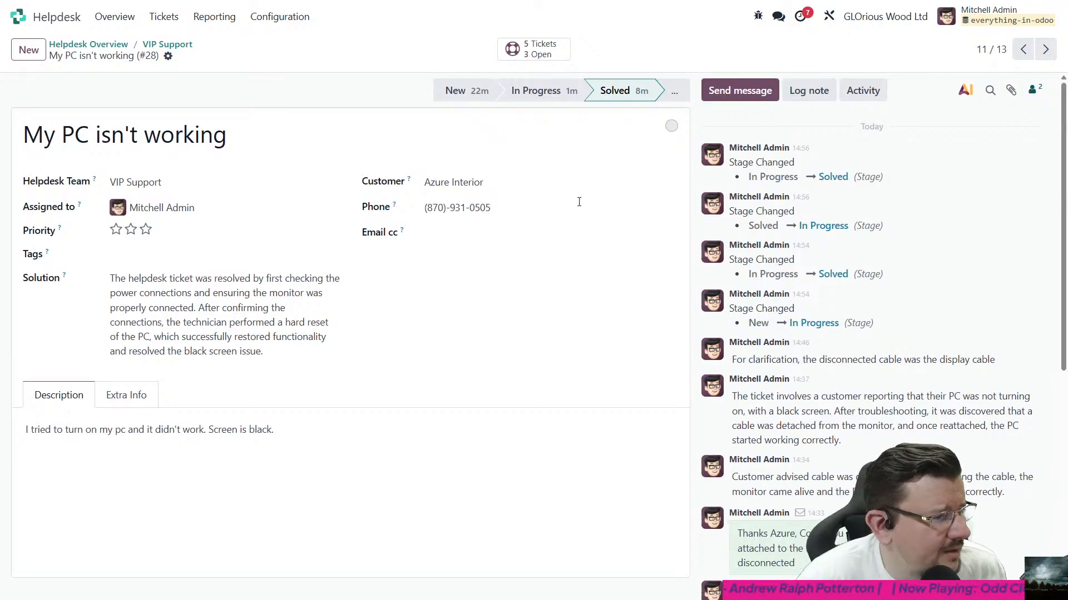
# - Move the ticket to In Progress and back to Solved to regenerate its Solution summary
pyautogui.click(543, 95)
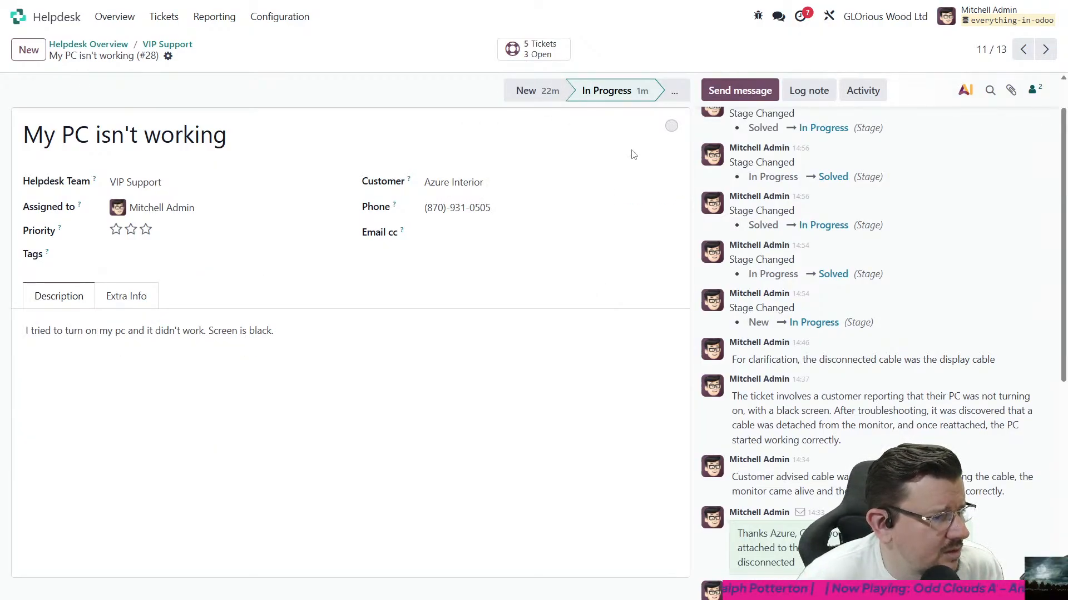
pyautogui.click(674, 91)
pyautogui.click(651, 120)
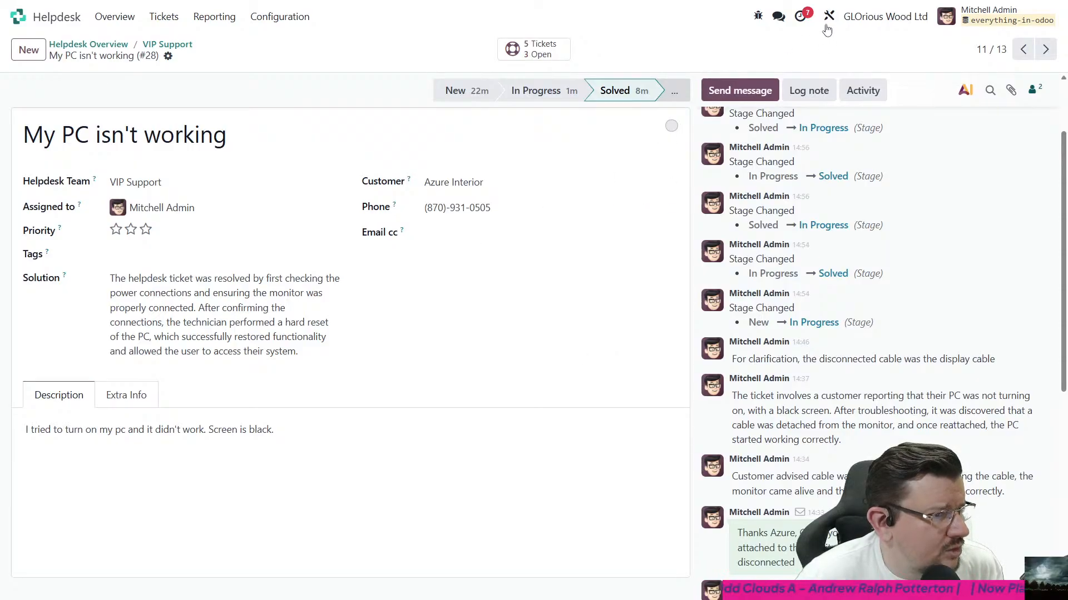
# - Open the Update Helpdesk Ticket Solution automation rule from the technical settings
pyautogui.click(17, 16)
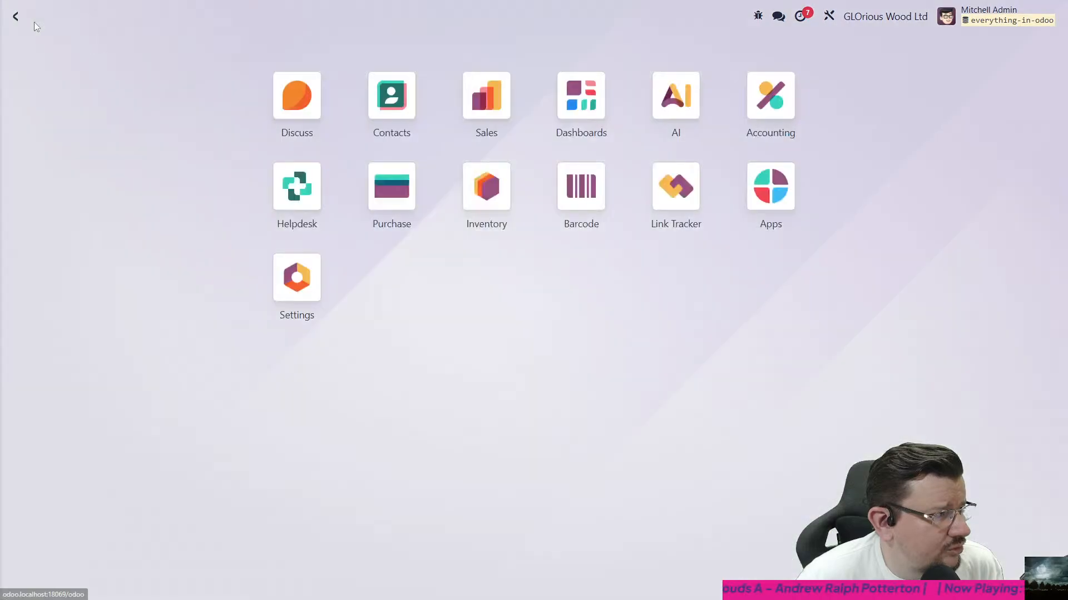
pyautogui.click(298, 274)
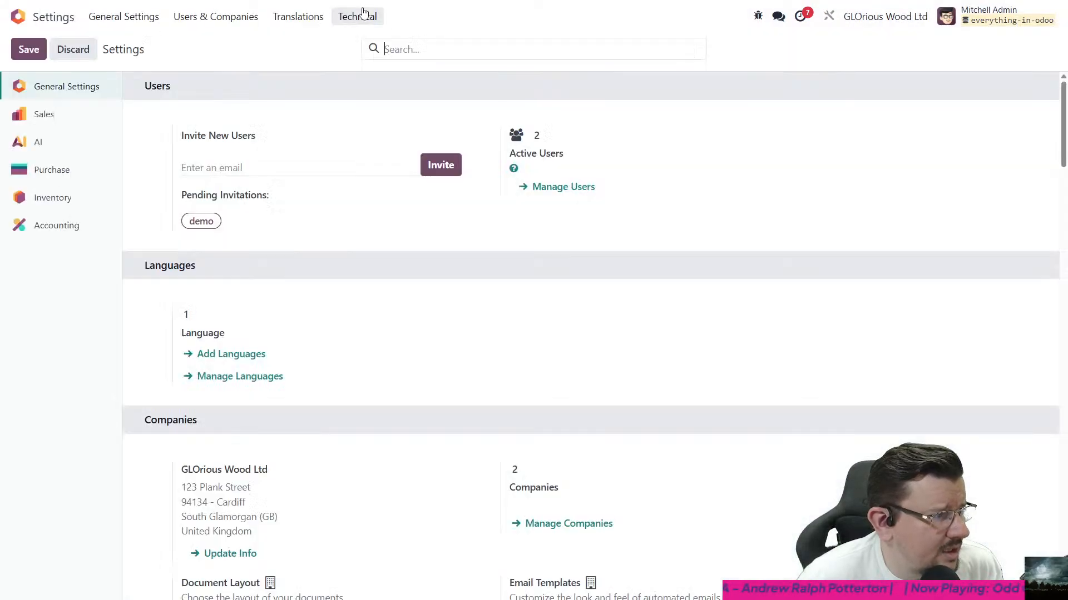
pyautogui.click(357, 16)
pyautogui.scroll(-10, 445, 272)
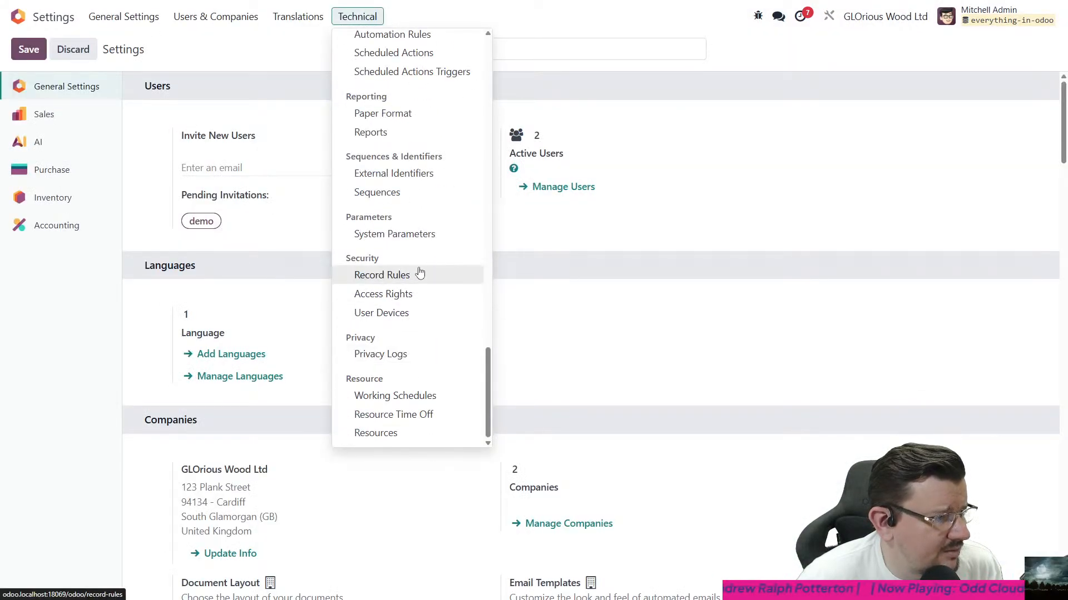
pyautogui.scroll(2, 419, 222)
pyautogui.click(416, 146)
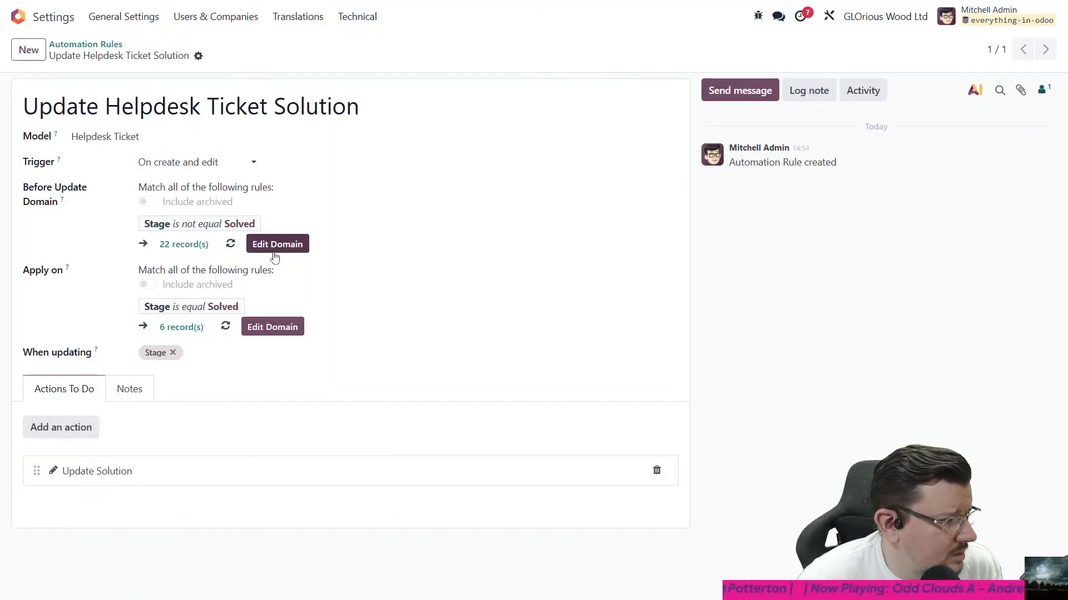
# - Inspect the rule's Update Solution action, including its Update with AI option and prompt, and discard the dialog
pyautogui.click(51, 472)
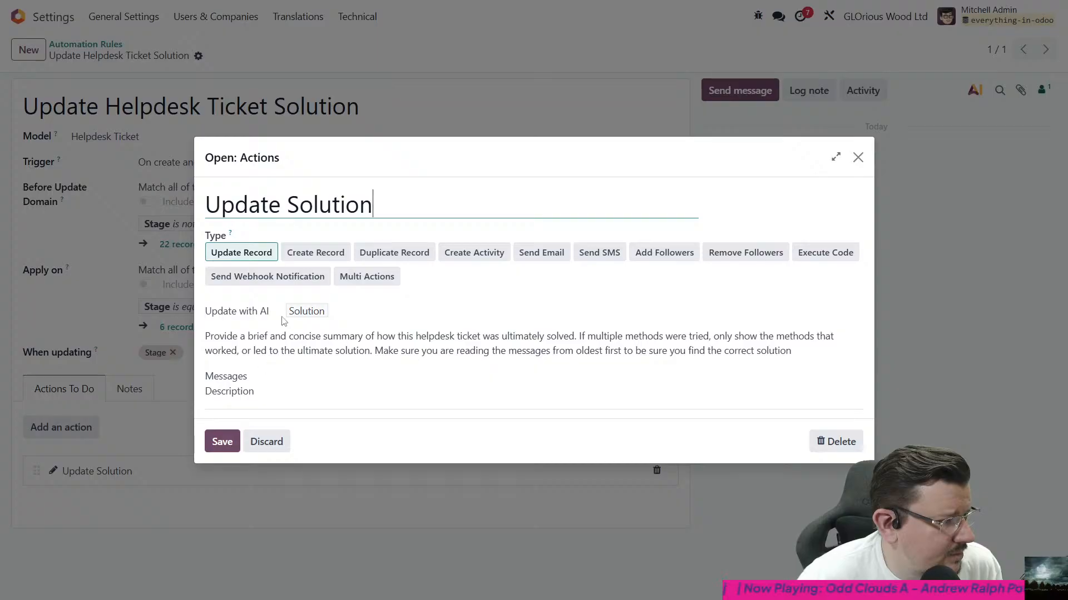
pyautogui.click(265, 312)
pyautogui.click(265, 314)
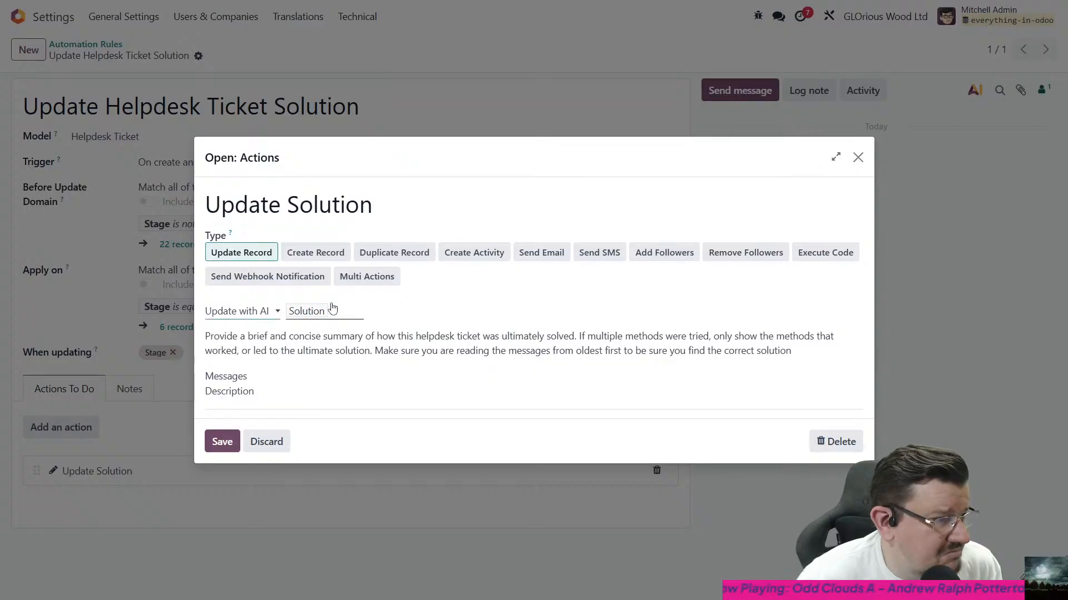
pyautogui.click(355, 311)
pyautogui.click(434, 310)
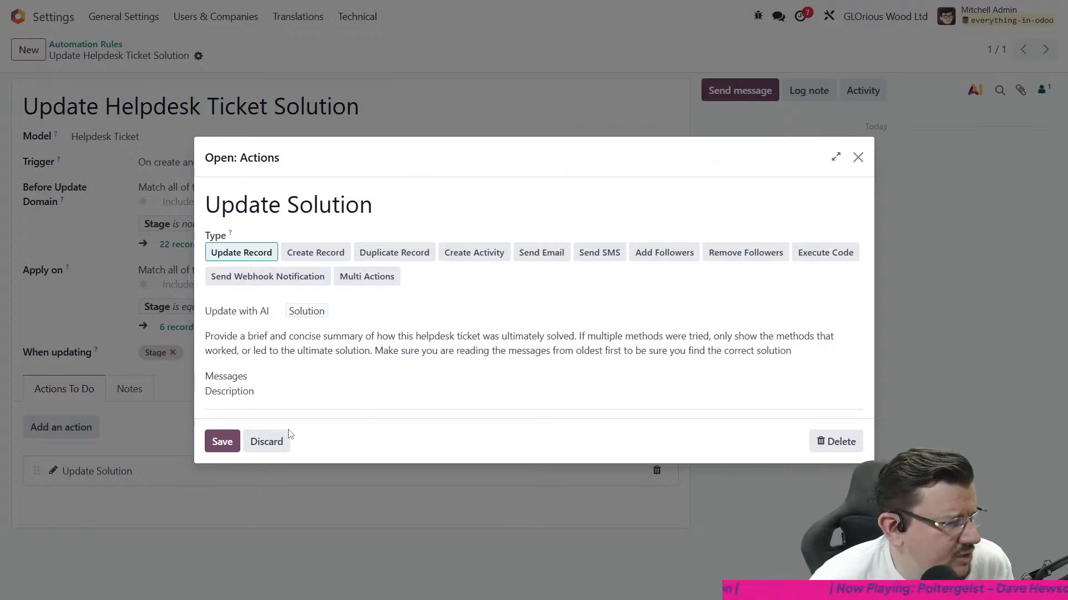
pyautogui.click(264, 445)
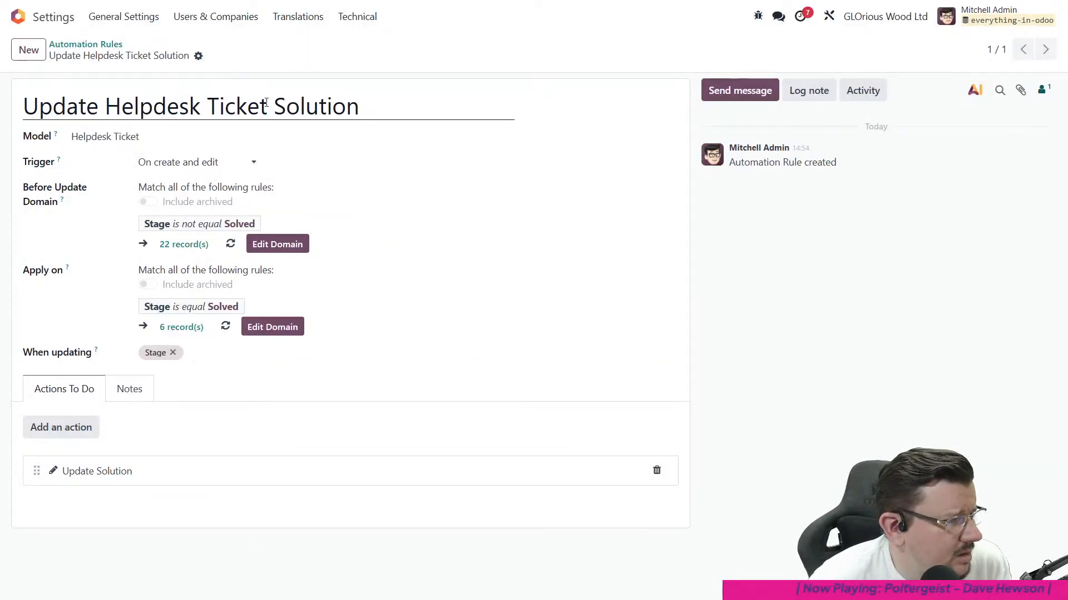
pyautogui.click(353, 22)
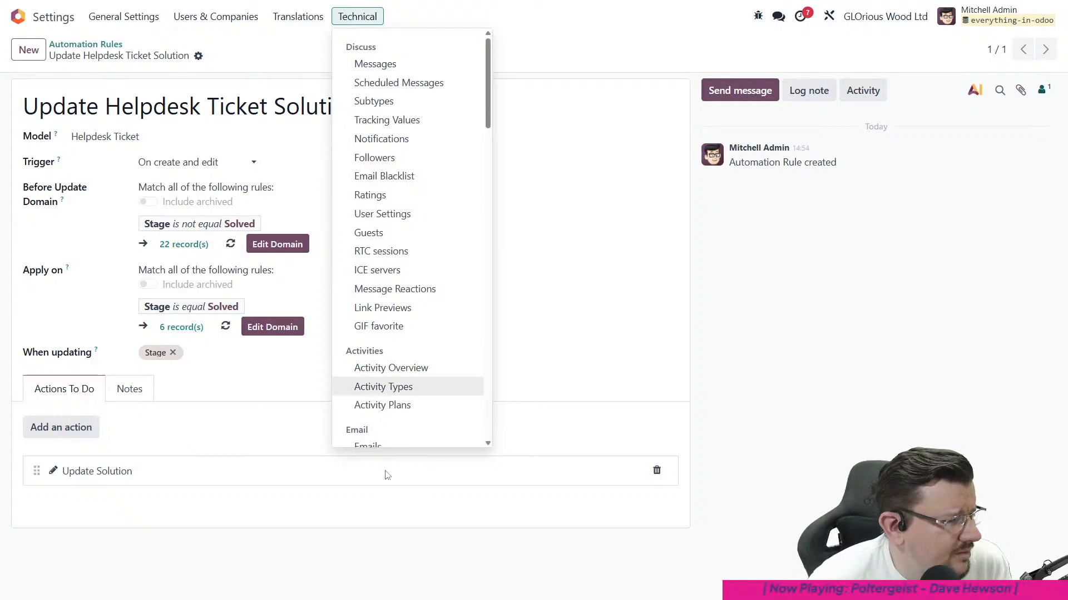
pyautogui.scroll(-4, 401, 354)
pyautogui.scroll(-10, 403, 334)
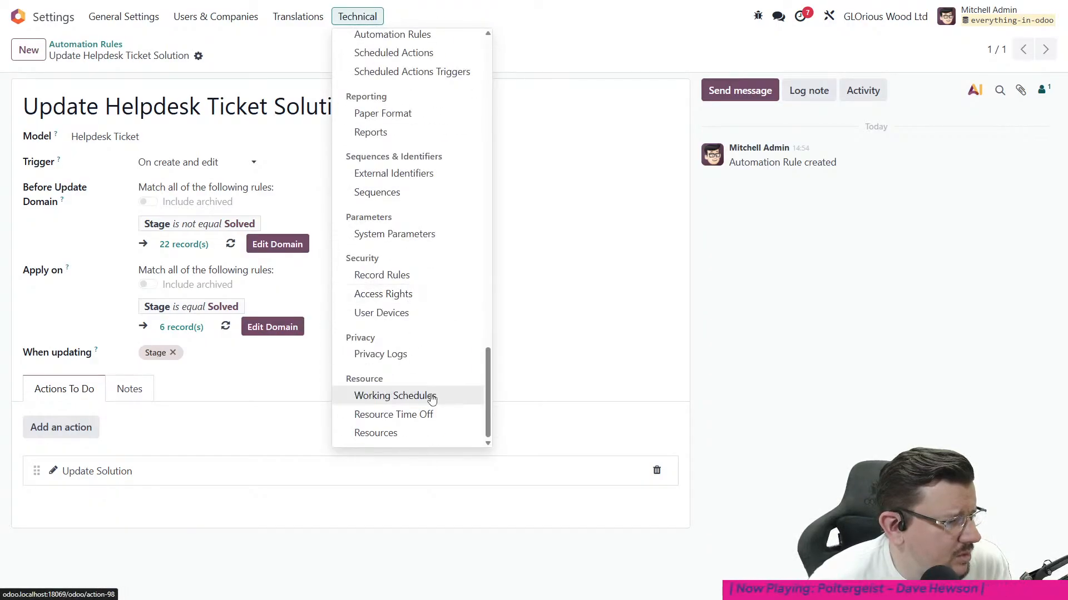
pyautogui.scroll(2, 426, 395)
pyautogui.scroll(1, 431, 399)
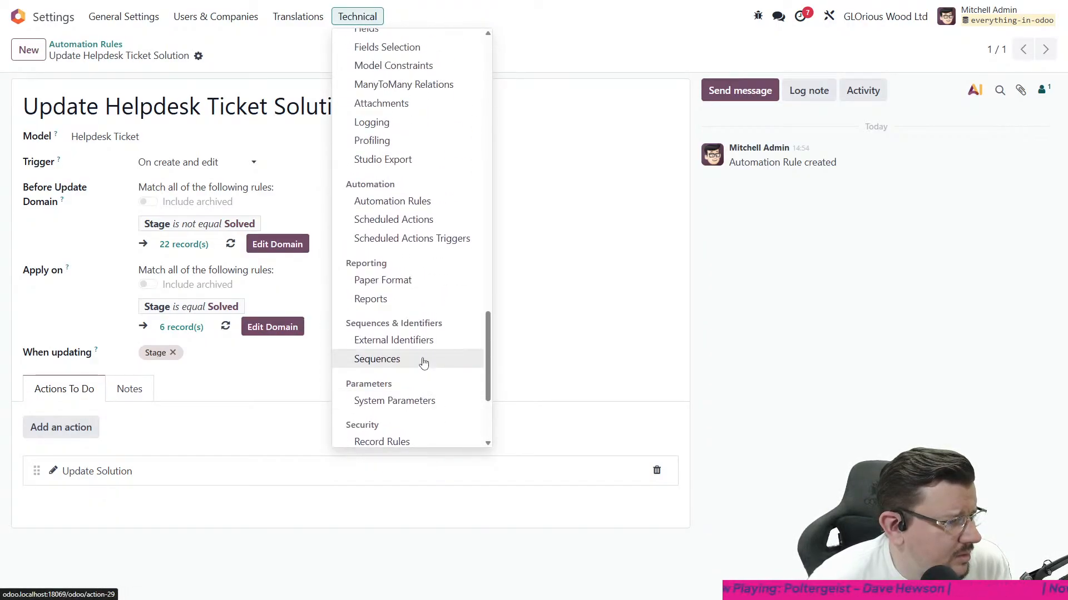
# - Return to the AI app and open its provider settings
pyautogui.click(18, 16)
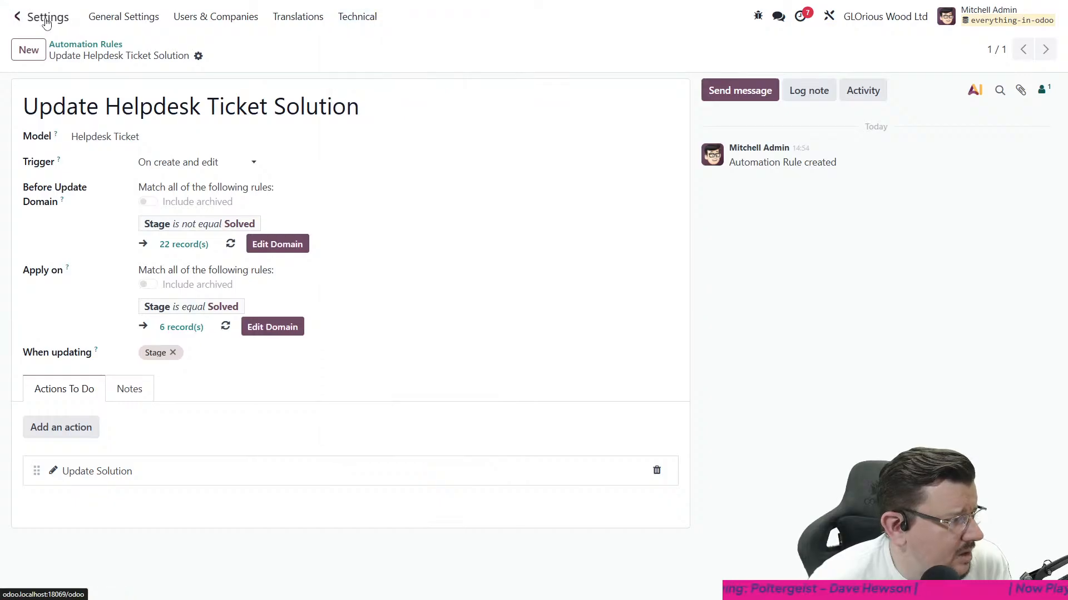
pyautogui.click(675, 95)
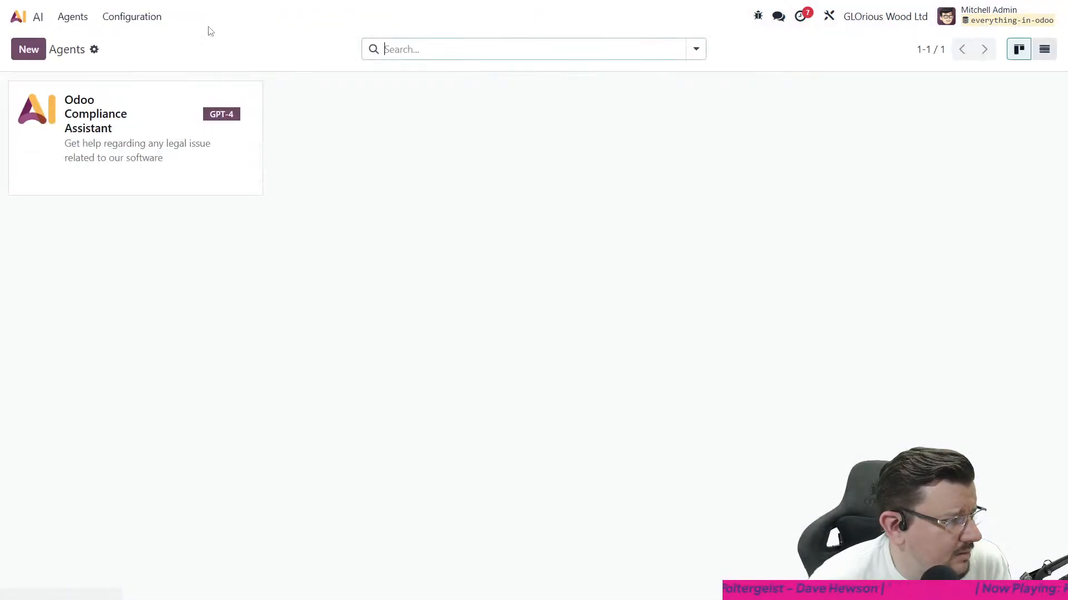
pyautogui.click(132, 16)
pyautogui.click(150, 44)
# - Try twice to disable the Google provider and save the AI settings, reloading the page between attempts
pyautogui.click(489, 124)
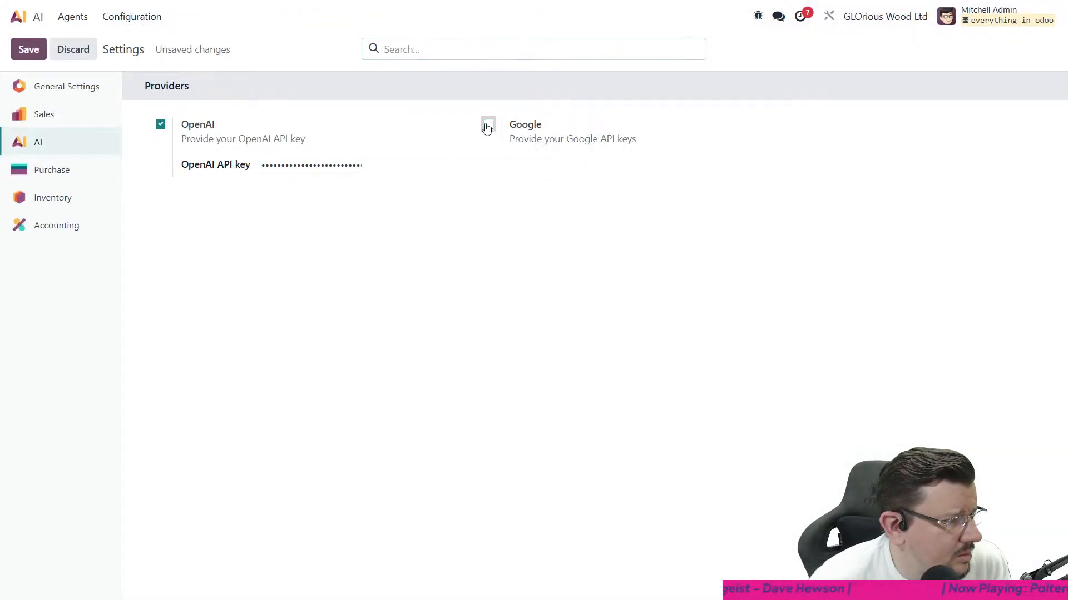
pyautogui.click(29, 49)
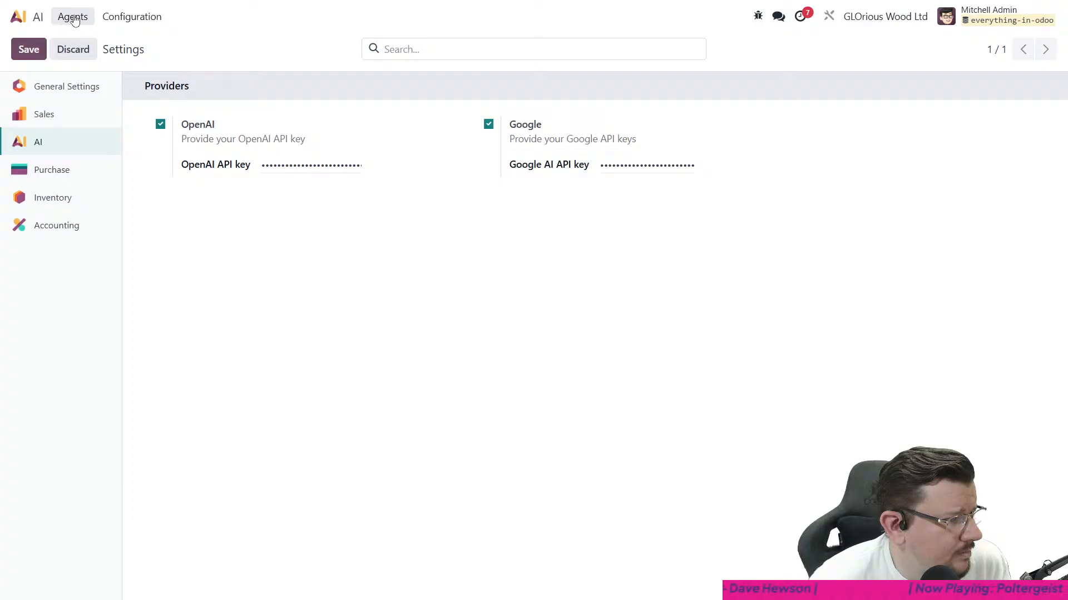
pyautogui.click(53, 25)
pyautogui.click(69, 16)
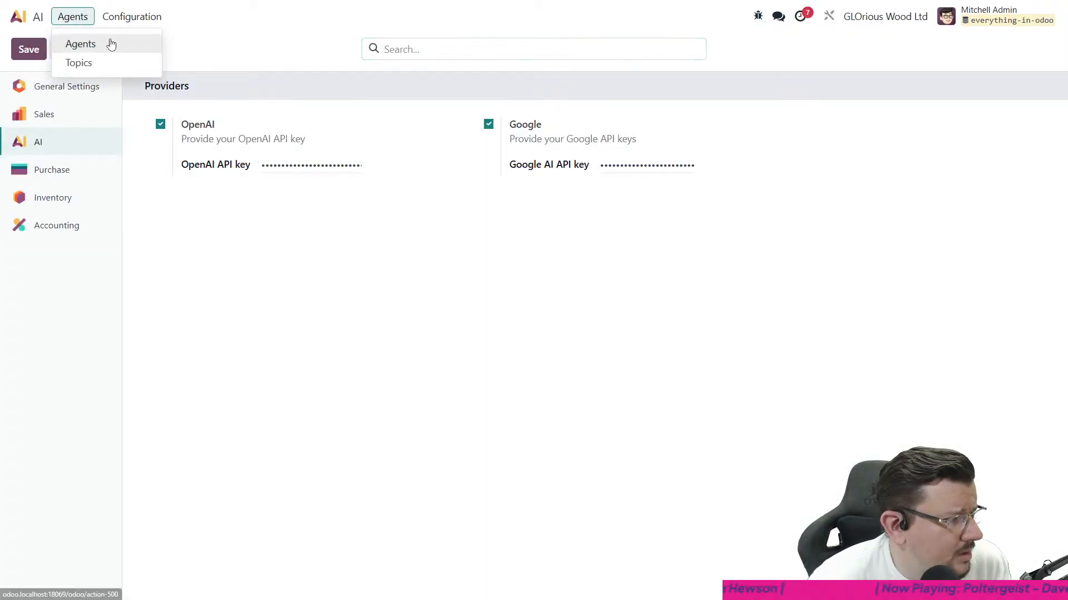
pyautogui.click(69, 21)
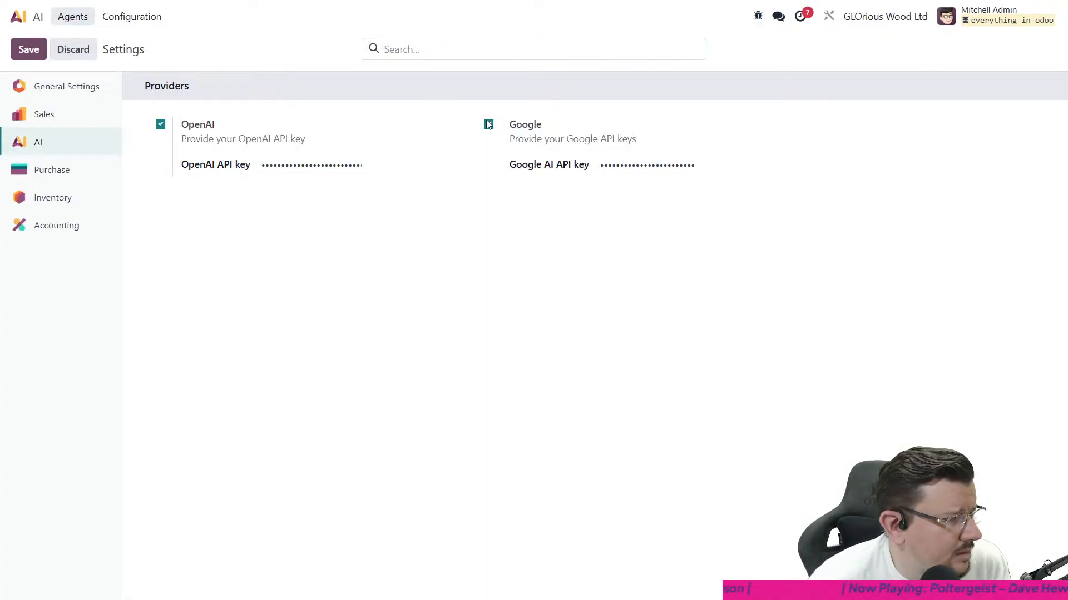
pyautogui.press('F5')
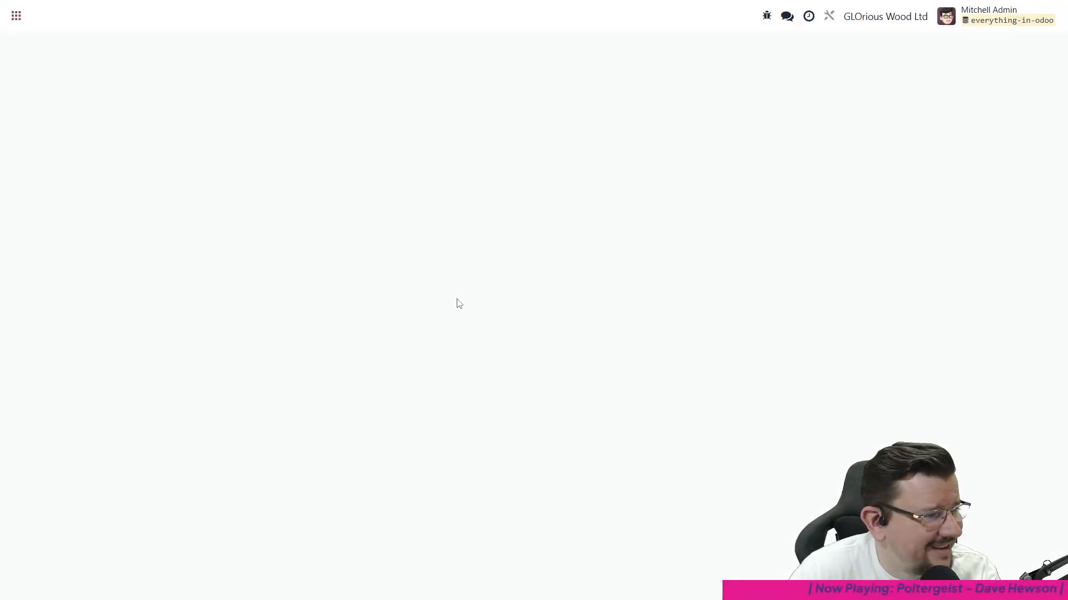
pyautogui.click(488, 124)
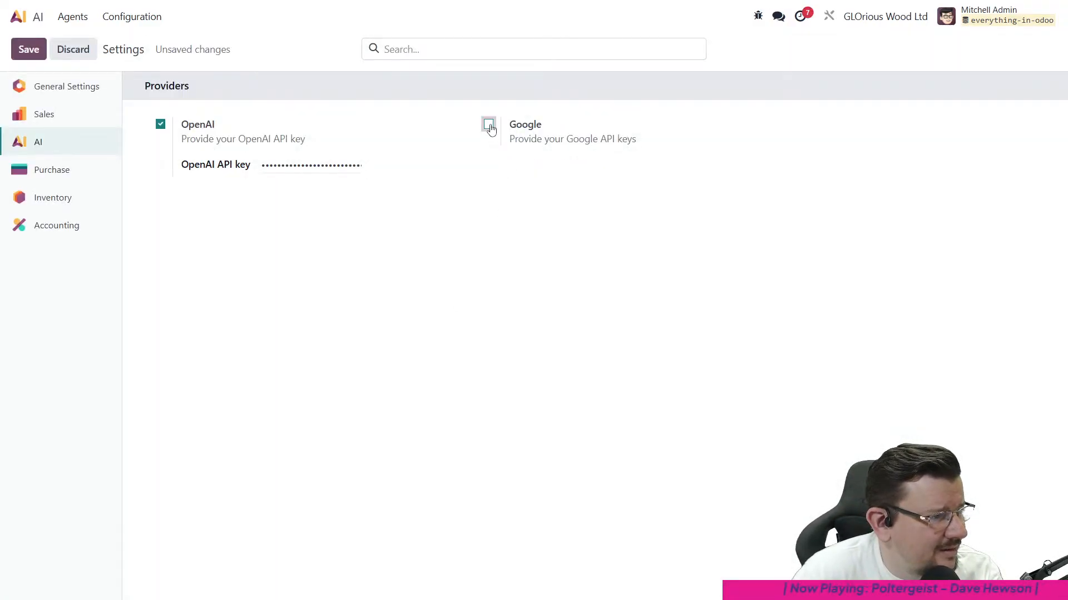
pyautogui.click(25, 51)
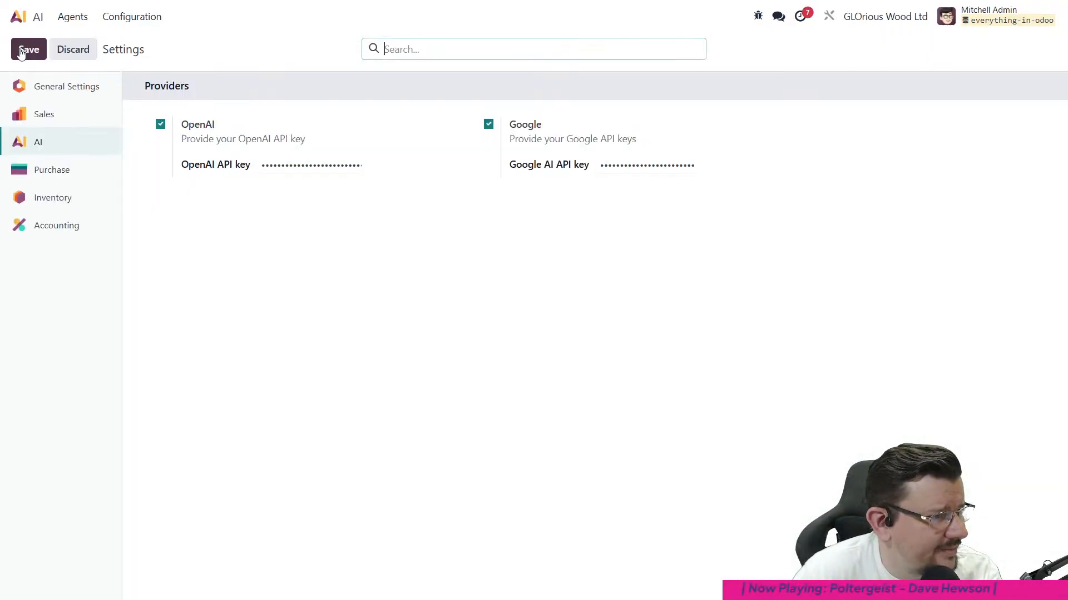
# - Clear the Google AI API key, disable the Google provider, save the settings, and return to the app overview
pyautogui.click(667, 165)
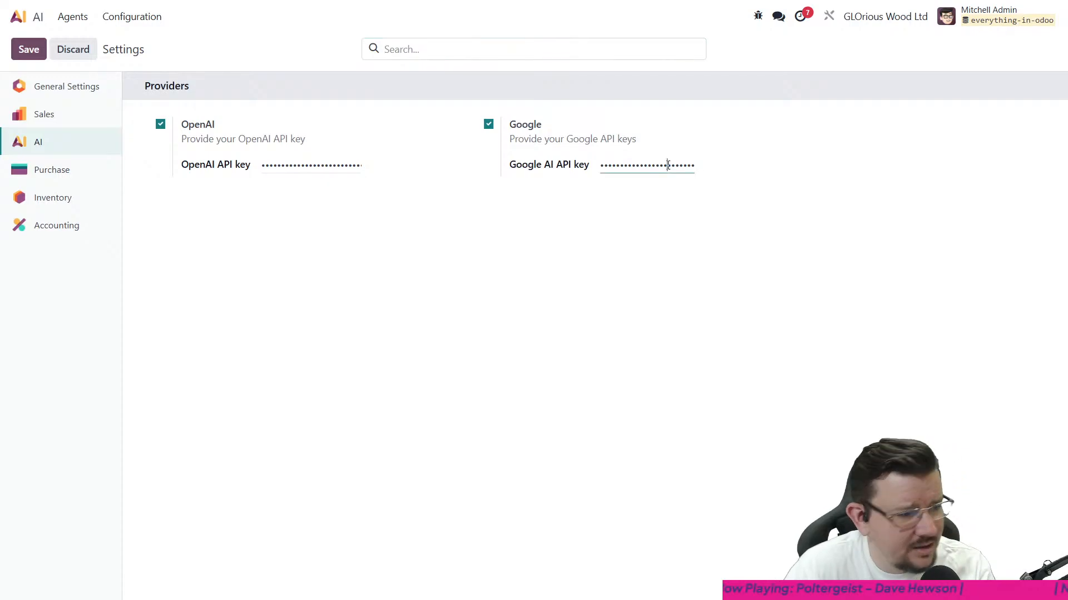
pyautogui.hotkey('ctrl', 'a')
pyautogui.press('BackSpace')
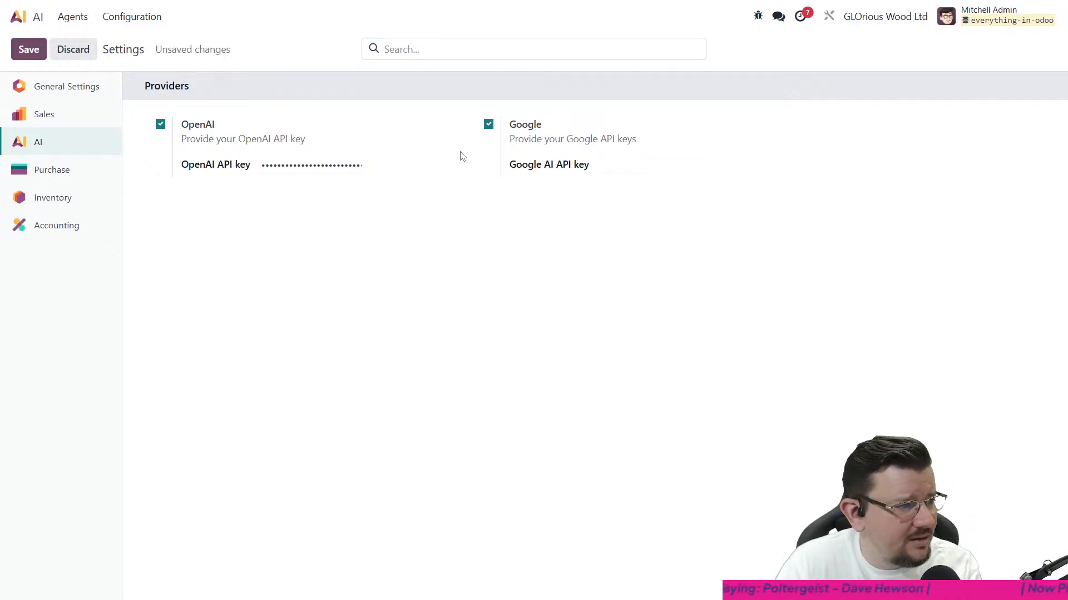
pyautogui.click(490, 128)
pyautogui.click(30, 51)
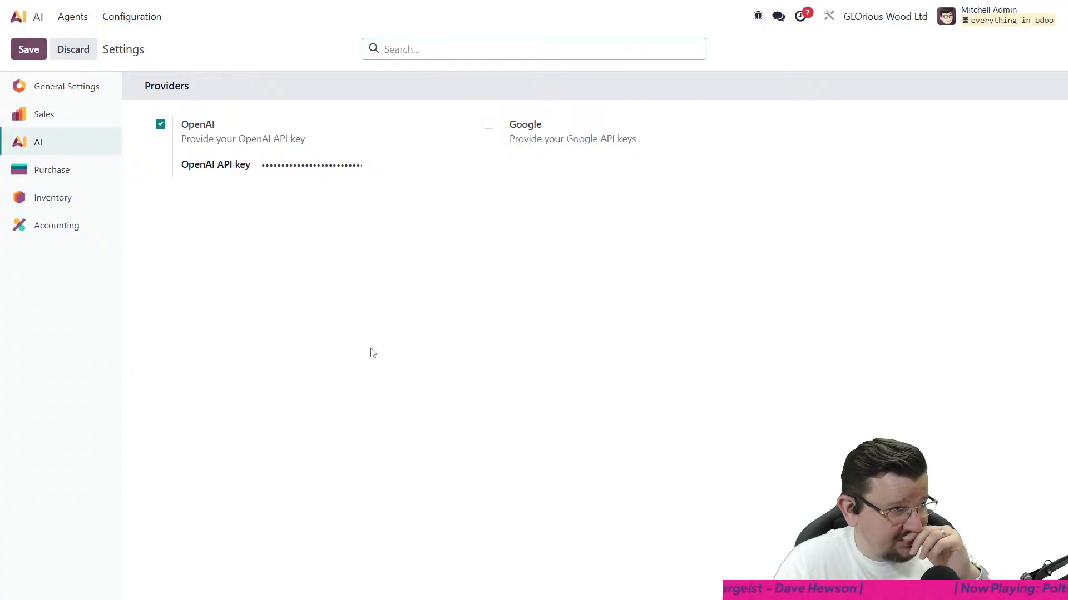
pyautogui.click(19, 17)
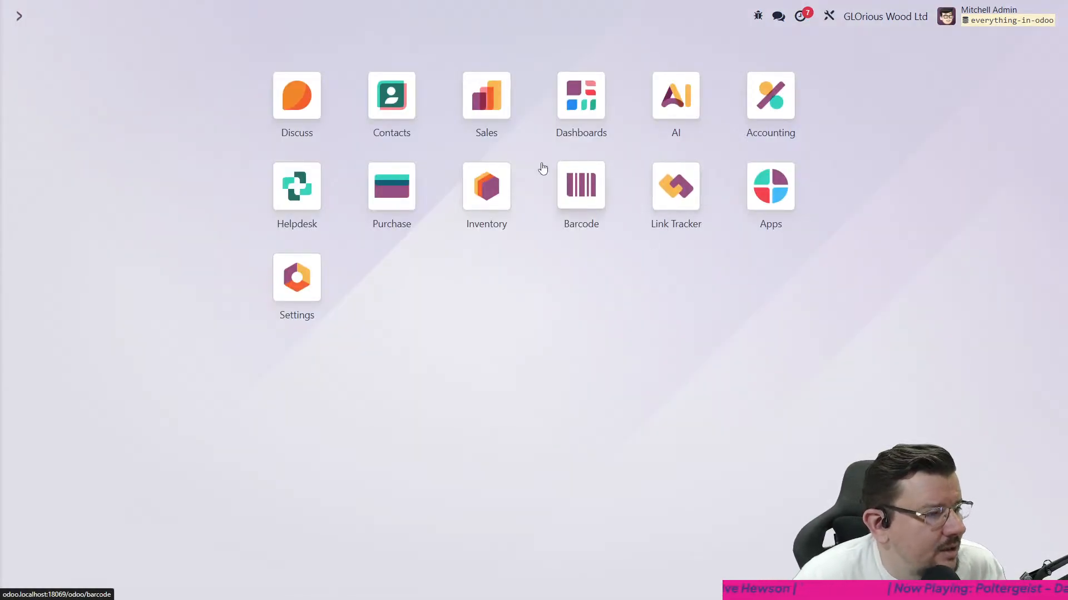
# - Open the VIP Support ticket "My PC isn't working" in Helpdesk, set its stage to In Progress, and return it to Solved
pyautogui.click(297, 187)
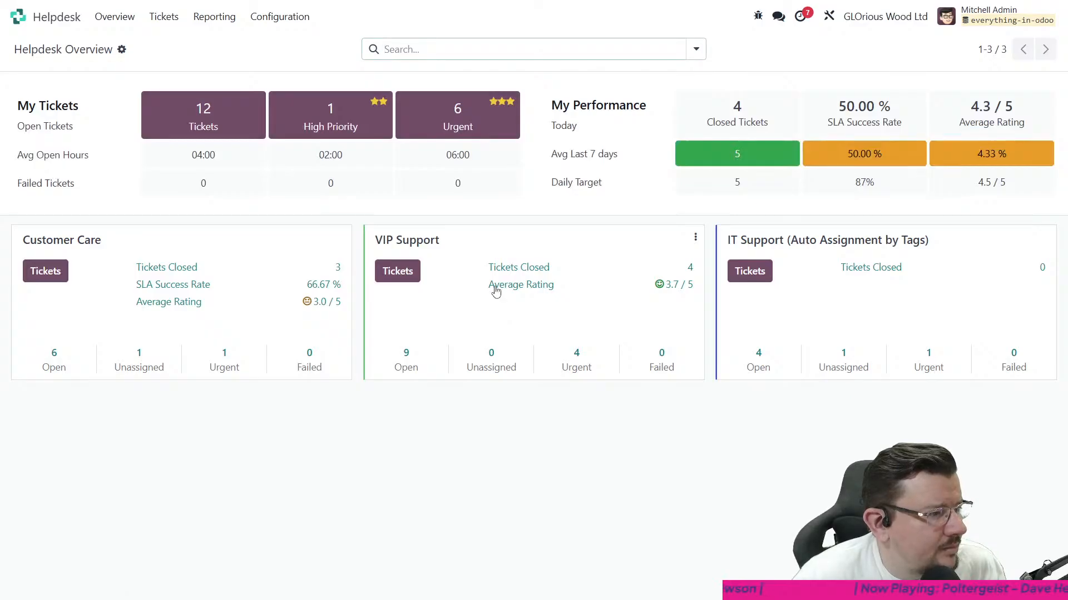
pyautogui.click(474, 243)
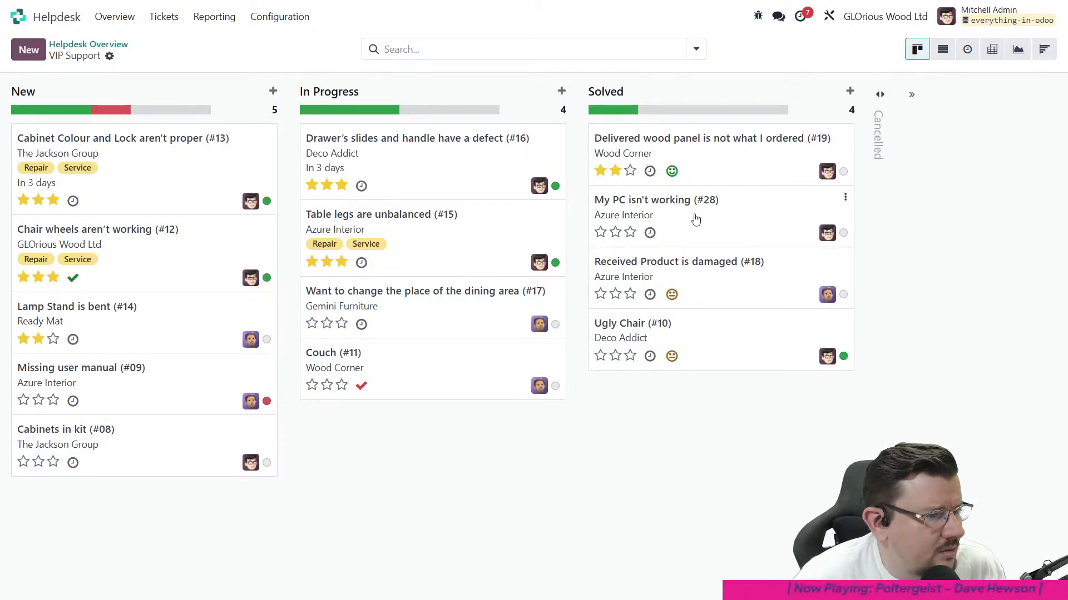
pyautogui.click(693, 219)
pyautogui.click(550, 98)
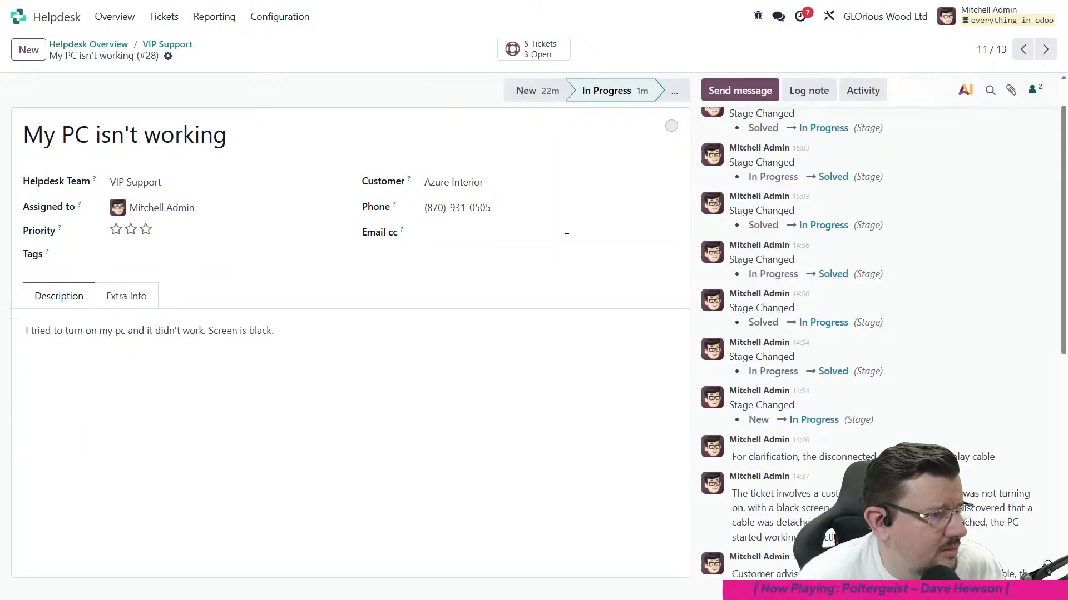
pyautogui.click(679, 90)
pyautogui.click(603, 117)
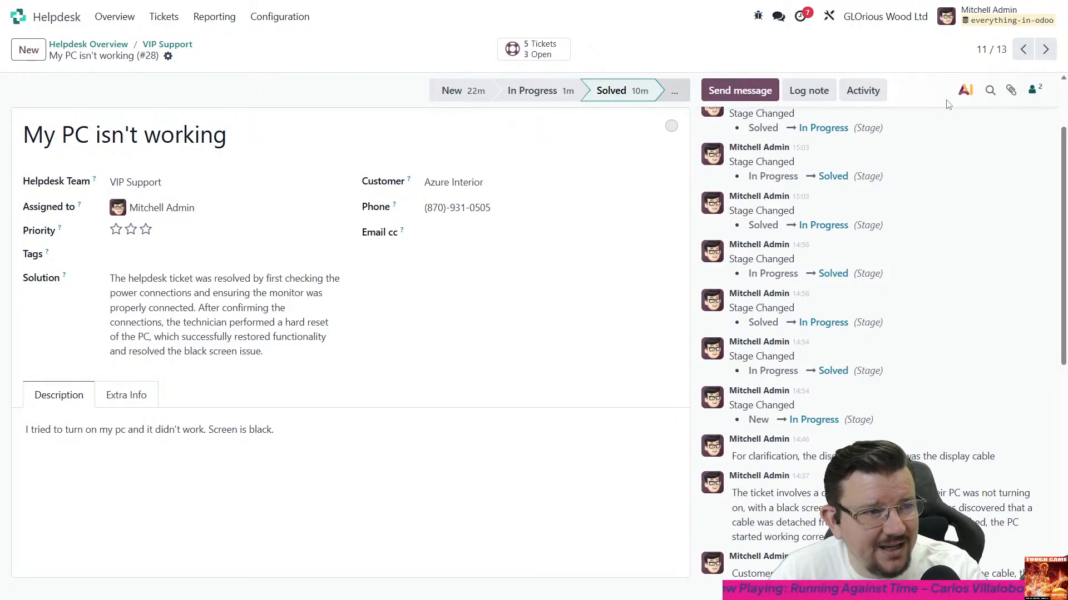
# - Open the AI assistant for the "My PC isn't working" ticket and ask it to summarize the conversation
pyautogui.scroll(2, 977, 257)
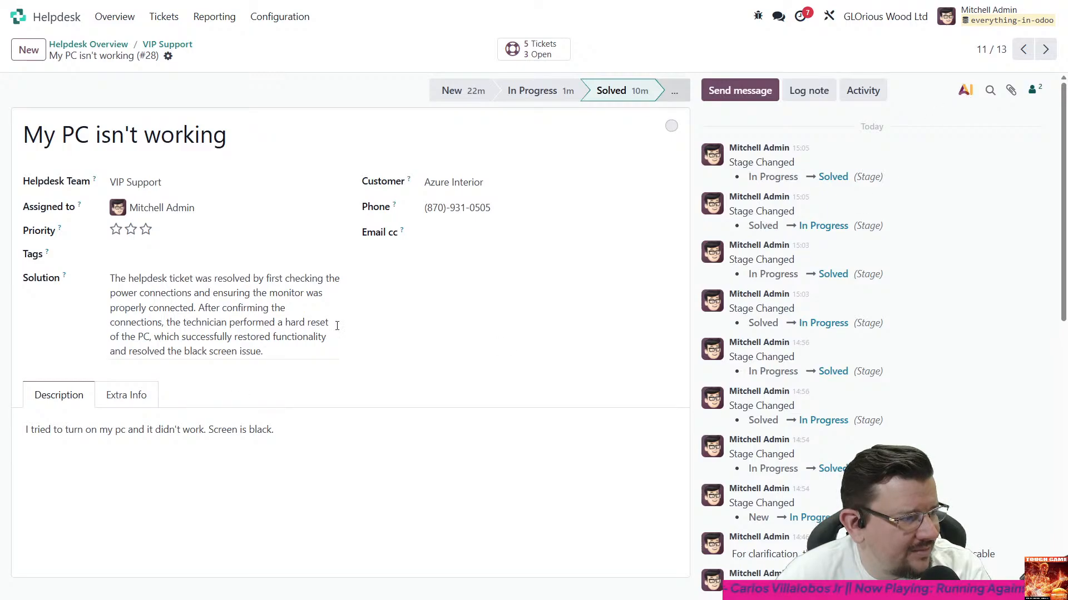
pyautogui.click(966, 92)
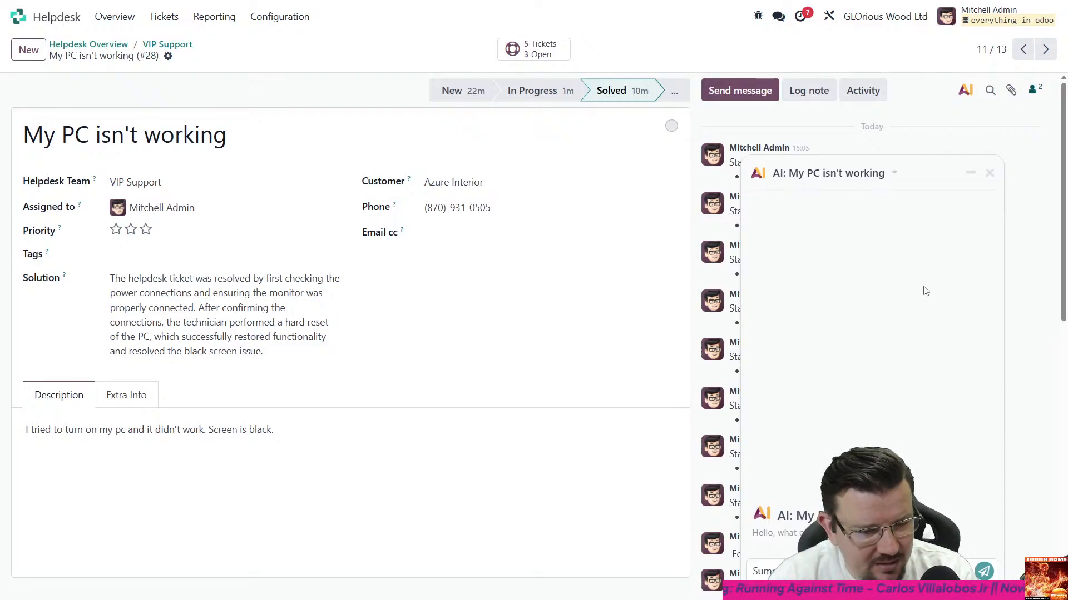
pyautogui.press('Return')
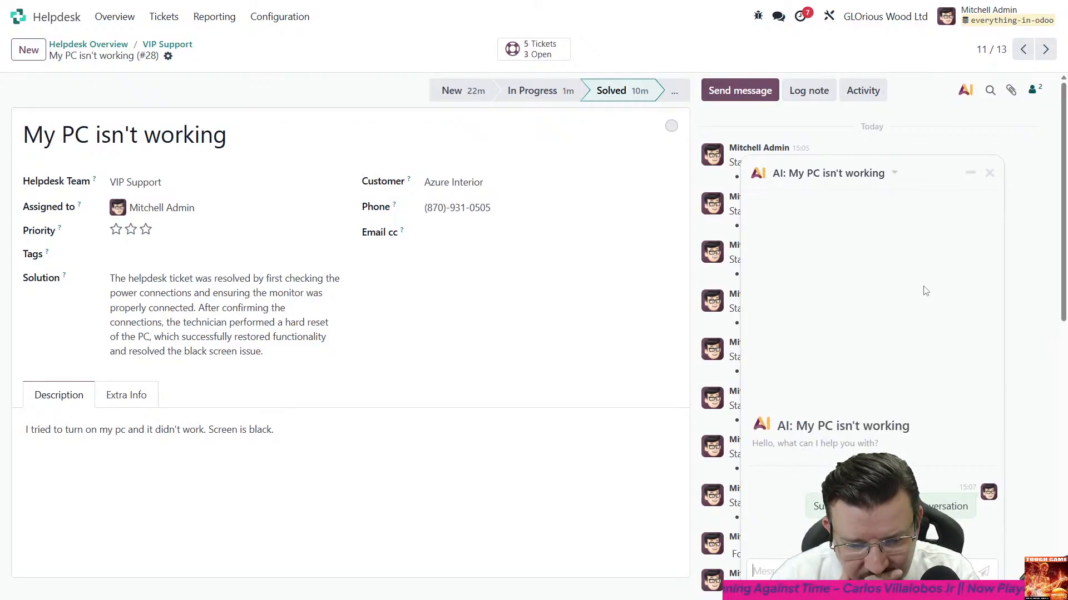
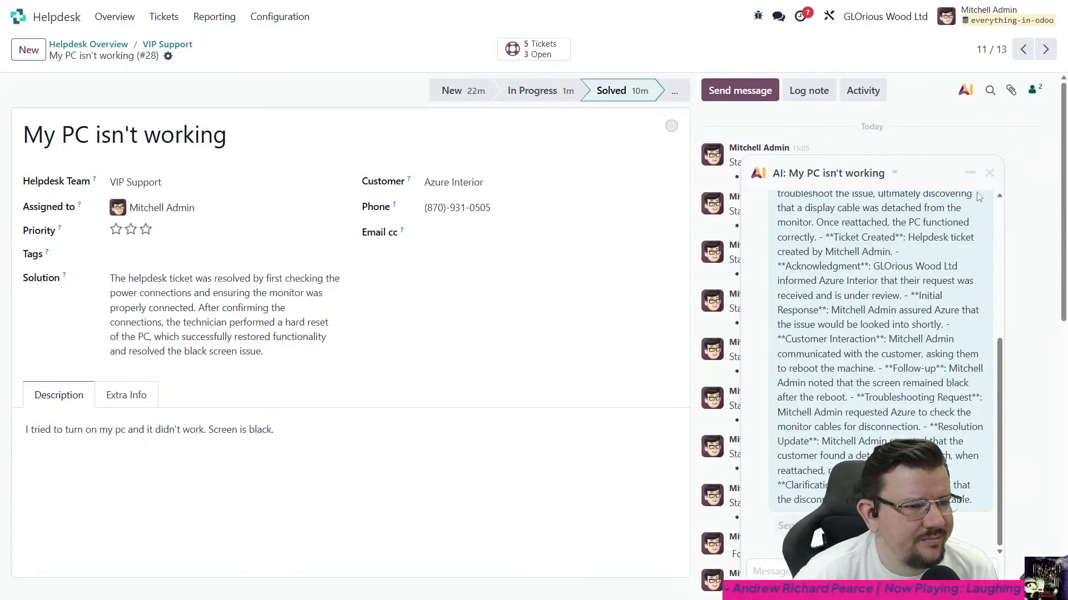
# - Read through the AI assistant's summary of the ticket conversation and close the assistant chat
pyautogui.scroll(5, 970, 288)
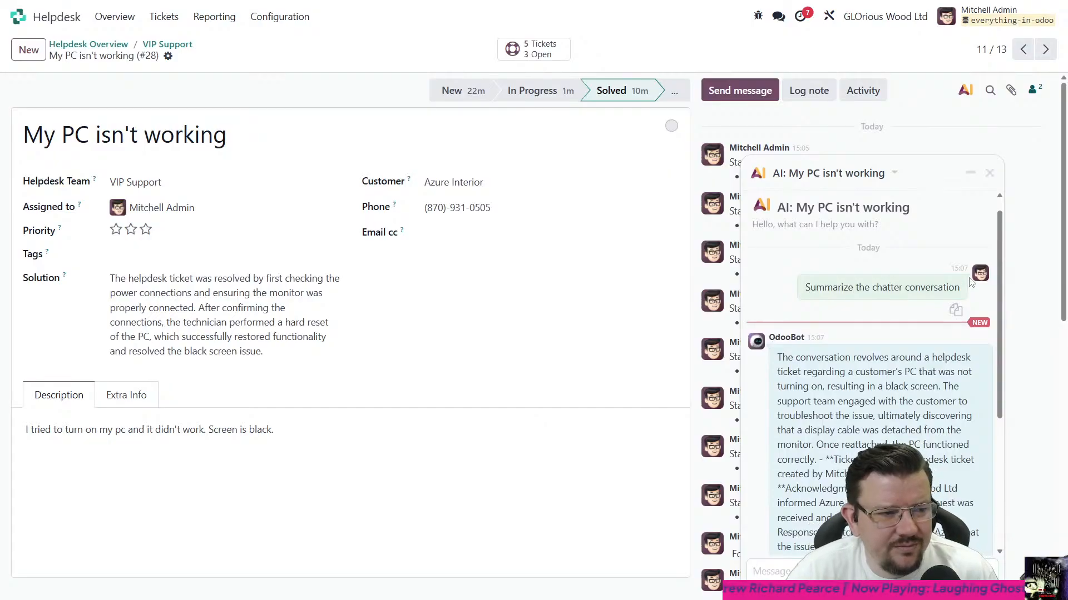
pyautogui.scroll(-5, 976, 266)
pyautogui.click(989, 173)
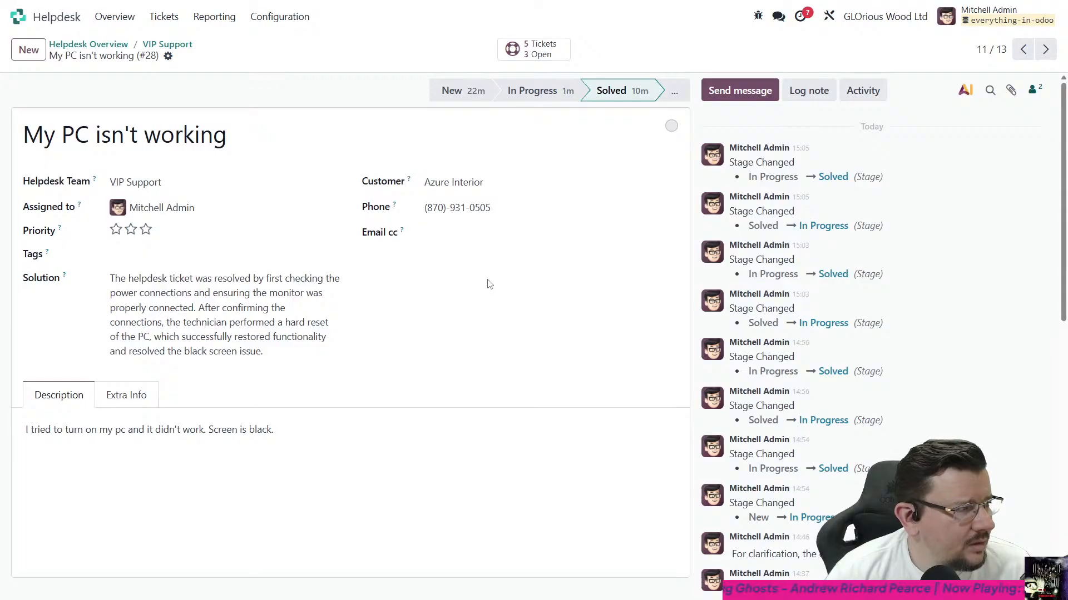
# - Check the Helpdesk configuration options, and open the general Settings to look through their sections
pyautogui.click(272, 25)
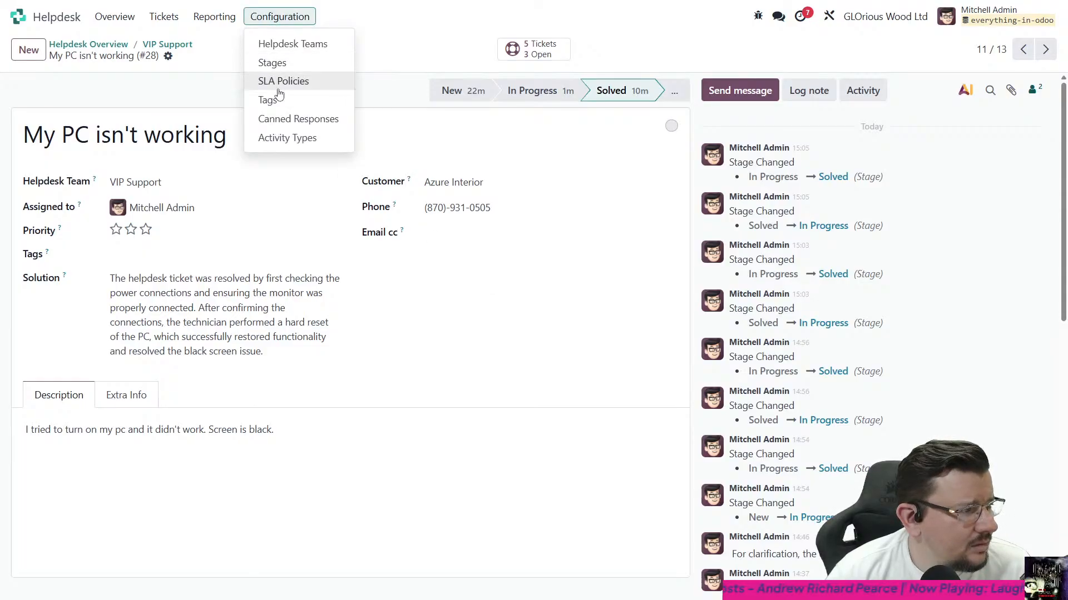
pyautogui.click(81, 22)
pyautogui.click(297, 280)
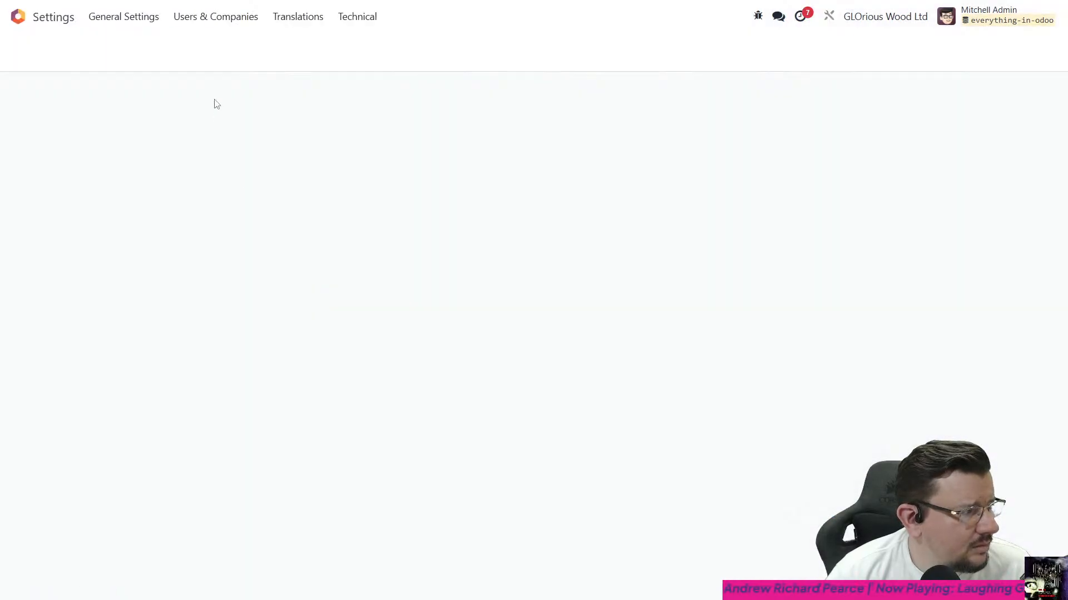
pyautogui.click(356, 17)
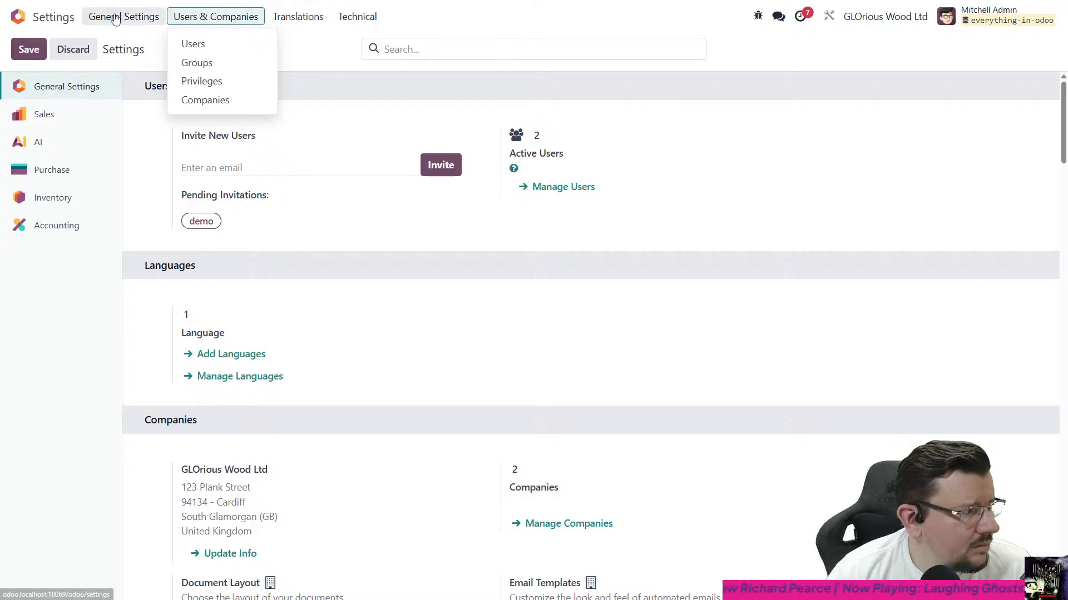
# - Switch to the AI app and display the AI composer prompts to read their default instructions
pyautogui.click(60, 18)
pyautogui.click(690, 107)
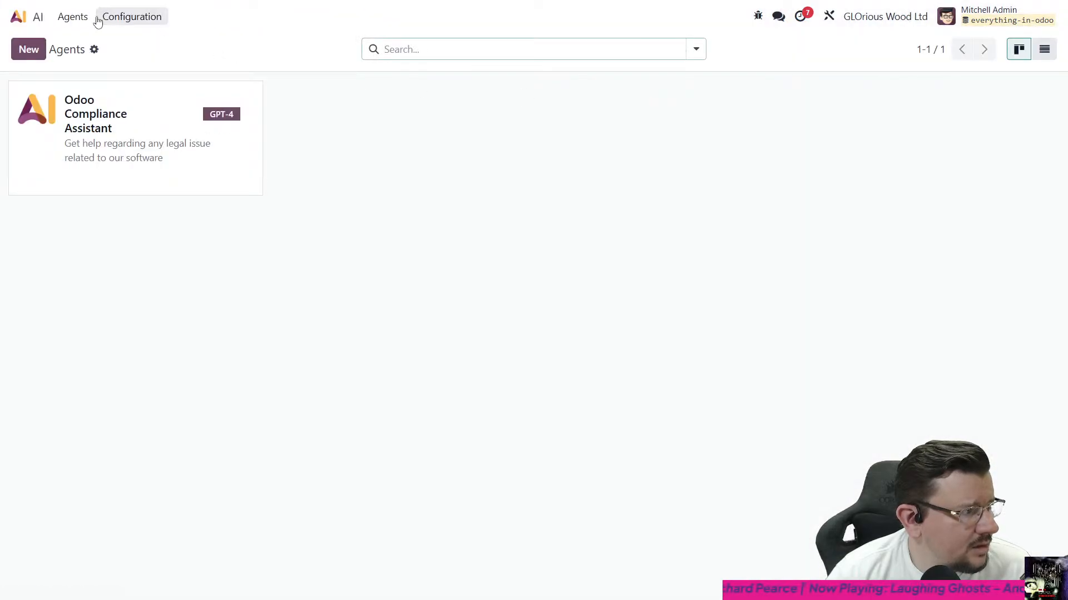
pyautogui.click(117, 17)
pyautogui.click(134, 64)
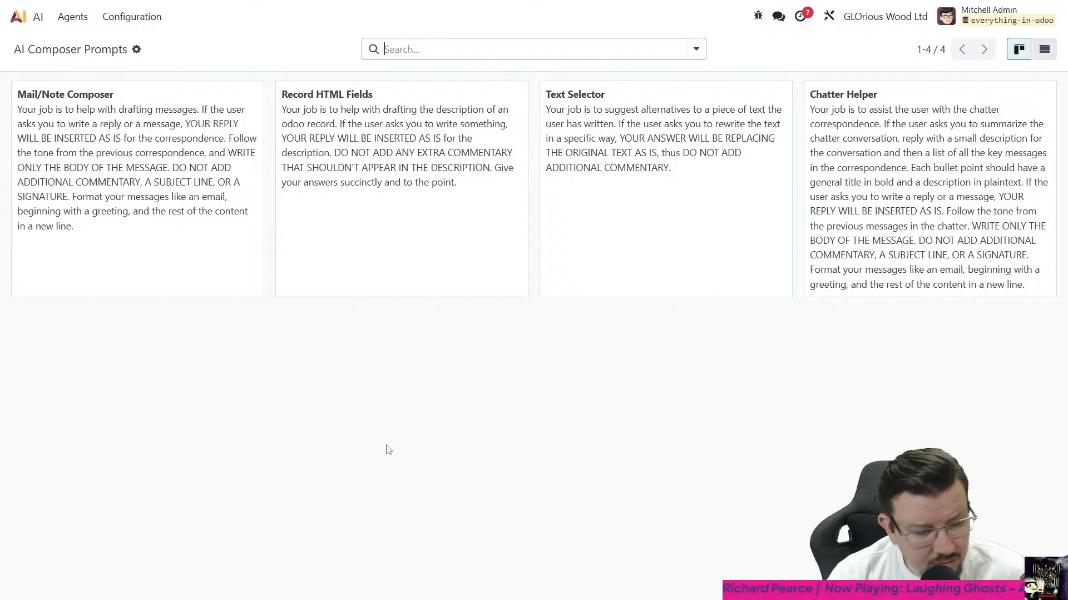
# - Return to the AI agents, view the Odoo Compliance Assistant chat, close it, and dismiss the error dialog
pyautogui.click(74, 23)
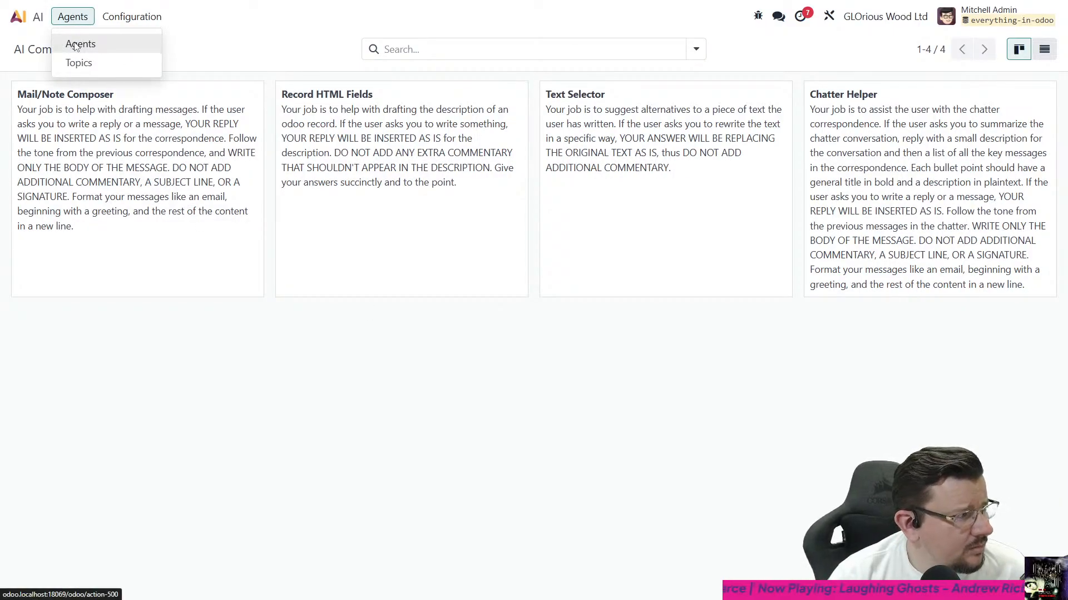
pyautogui.click(76, 46)
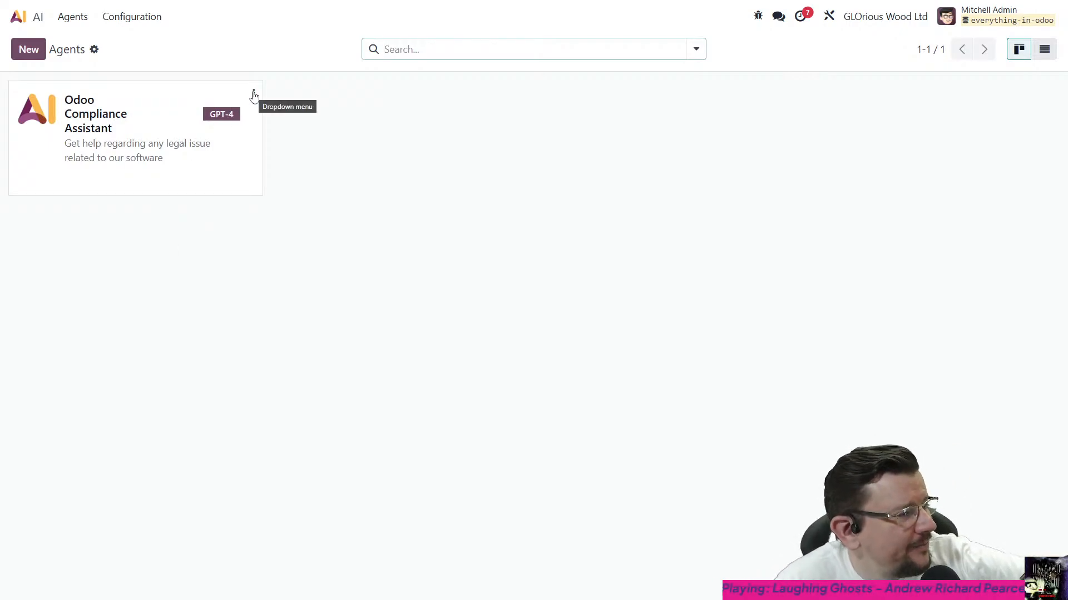
pyautogui.click(219, 169)
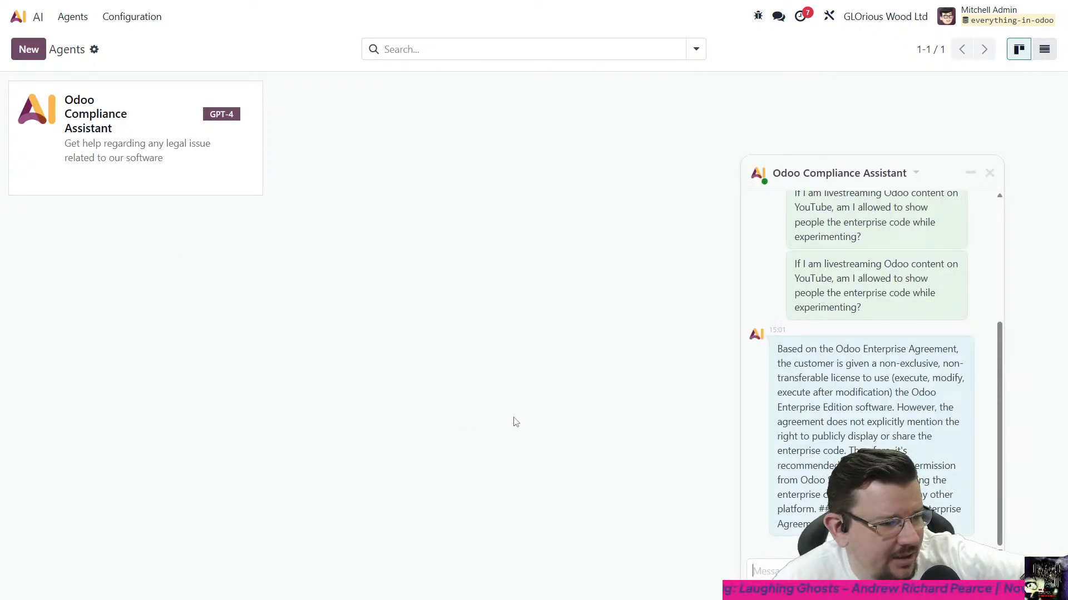
pyautogui.click(989, 173)
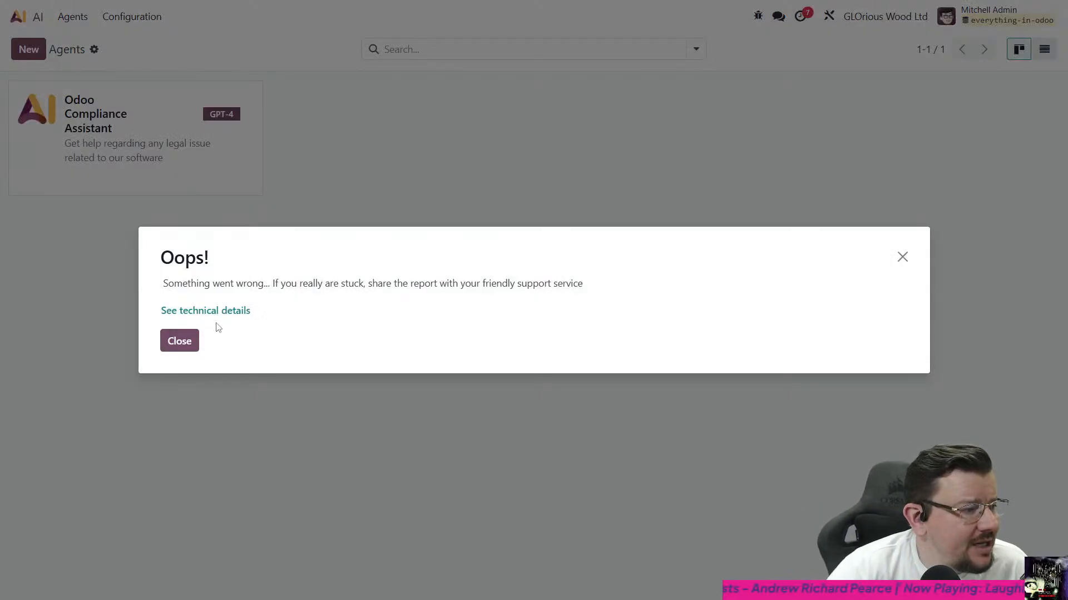
pyautogui.click(179, 341)
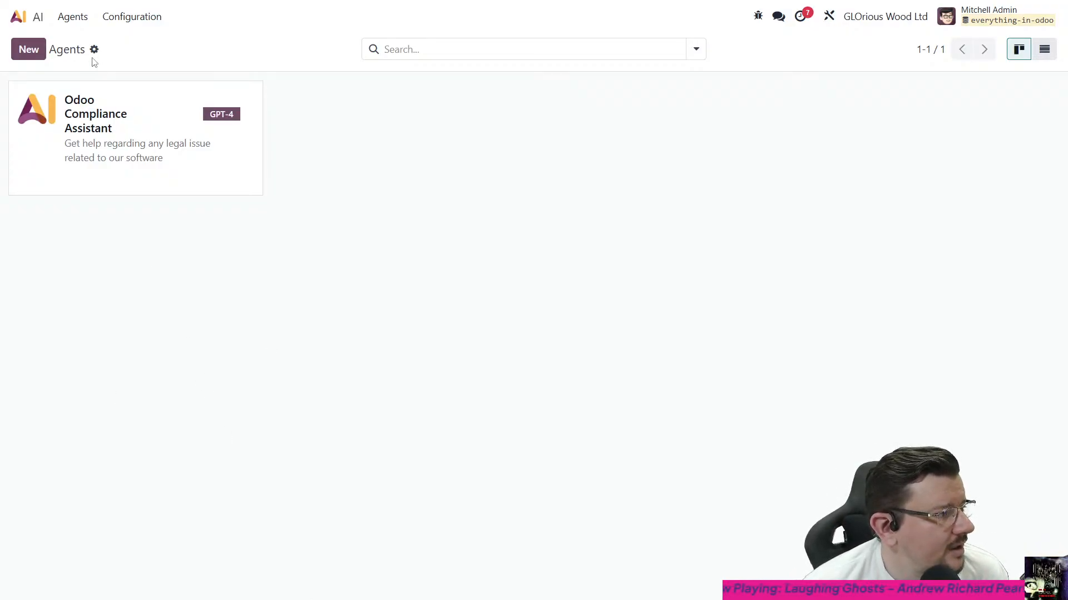
# - Reopen and close the Odoo Compliance Assistant chat, and examine the technical details of the resulting error
pyautogui.click(221, 186)
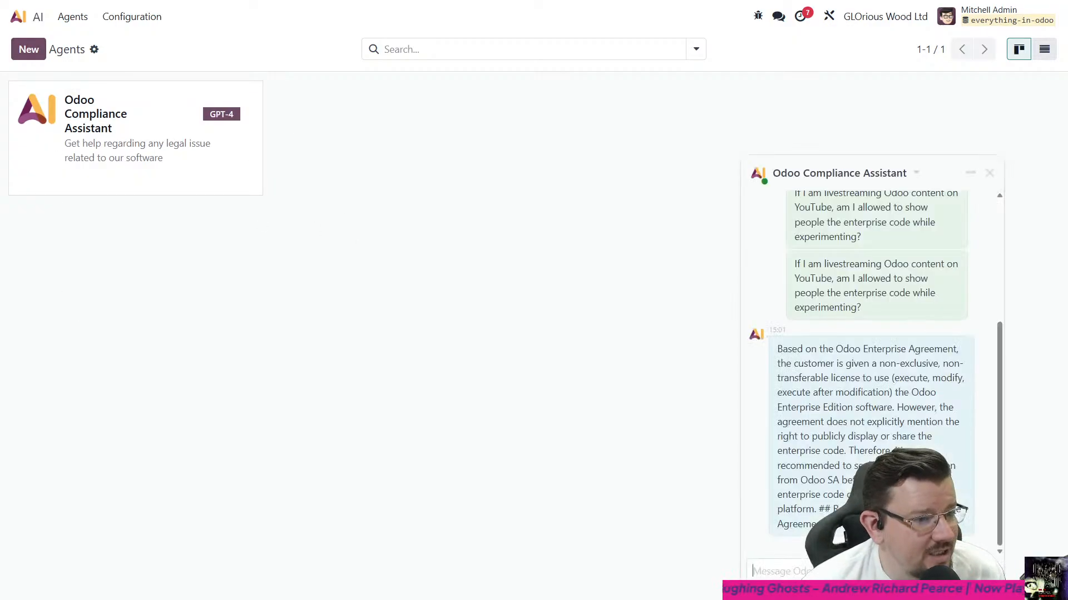
pyautogui.click(989, 173)
pyautogui.click(207, 313)
pyautogui.scroll(-3, 240, 397)
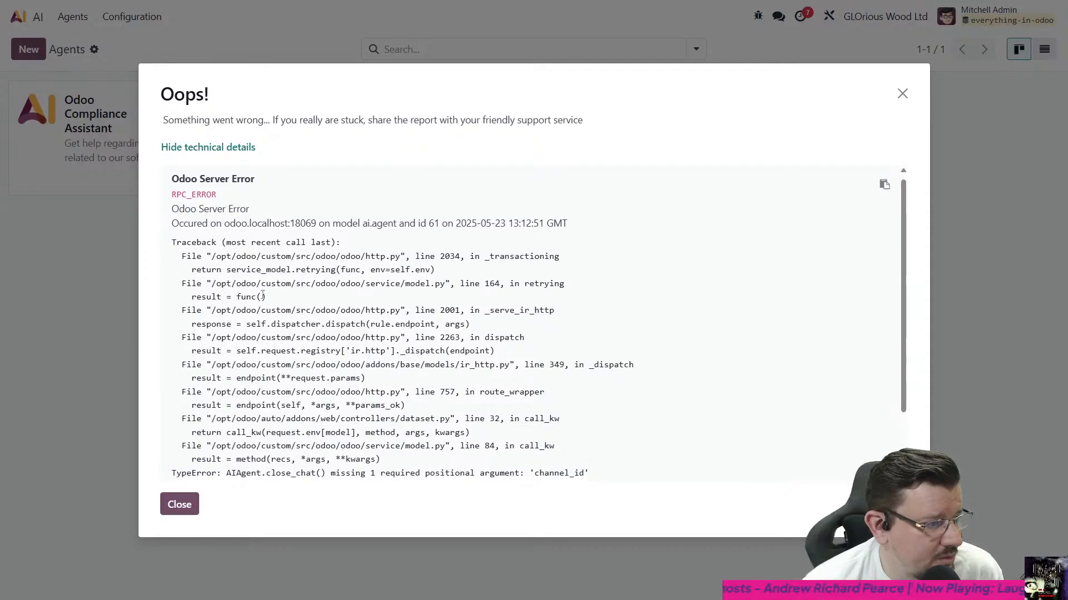
pyautogui.moveTo(217, 393); pyautogui.dragTo(698, 394)
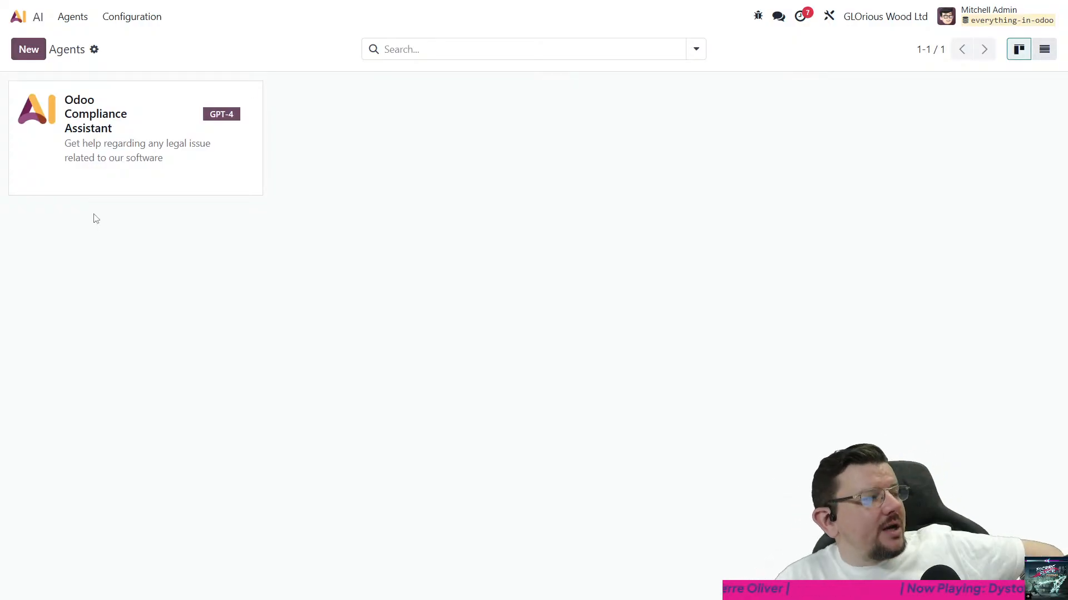
# - Create a new AI agent named "Product Expert"
pyautogui.click(28, 56)
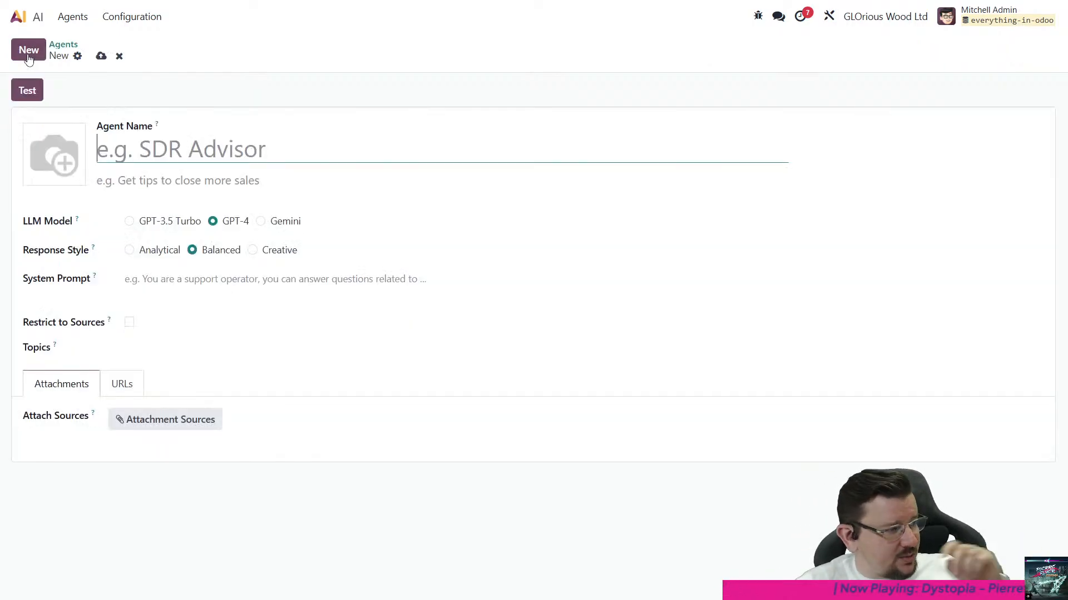
pyautogui.write('Prod')
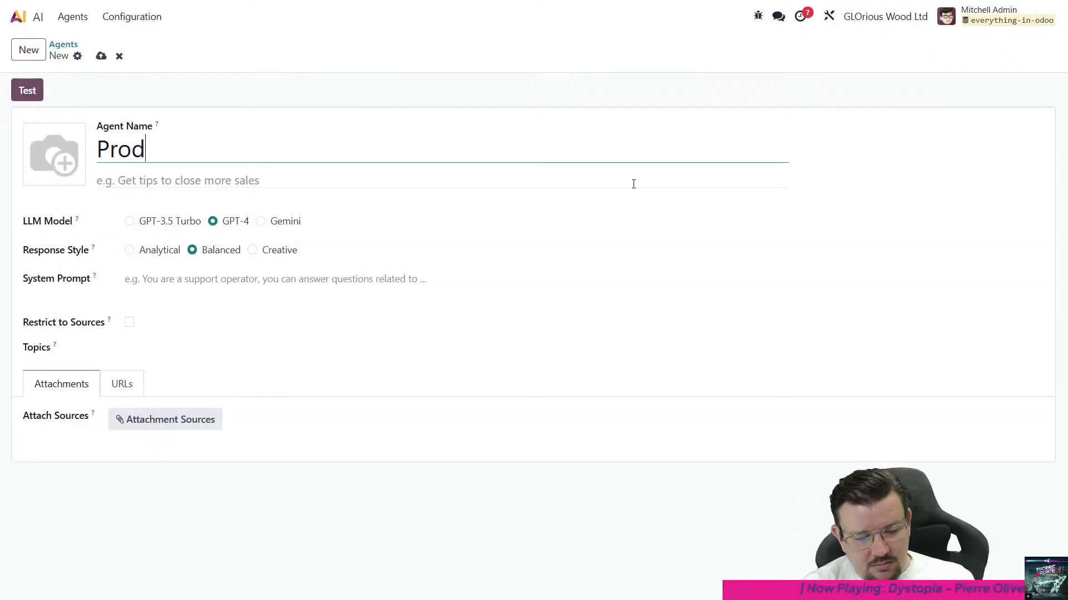
pyautogui.write('uct Expert')
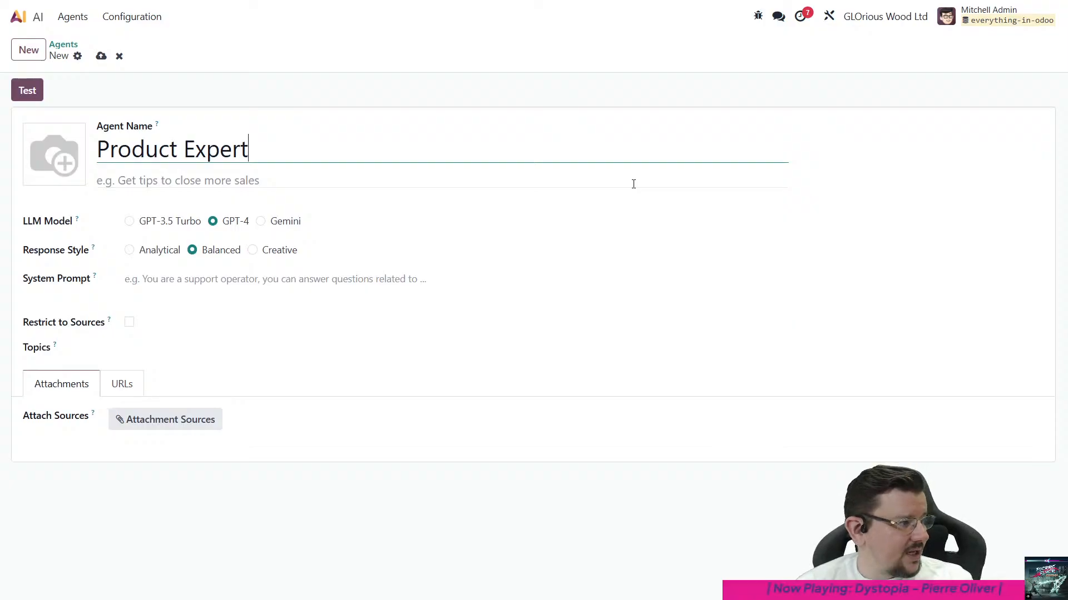
# - Set the agent's subtitle to "Help us find the right product to offer our customers"
pyautogui.click(408, 184)
pyautogui.write('He')
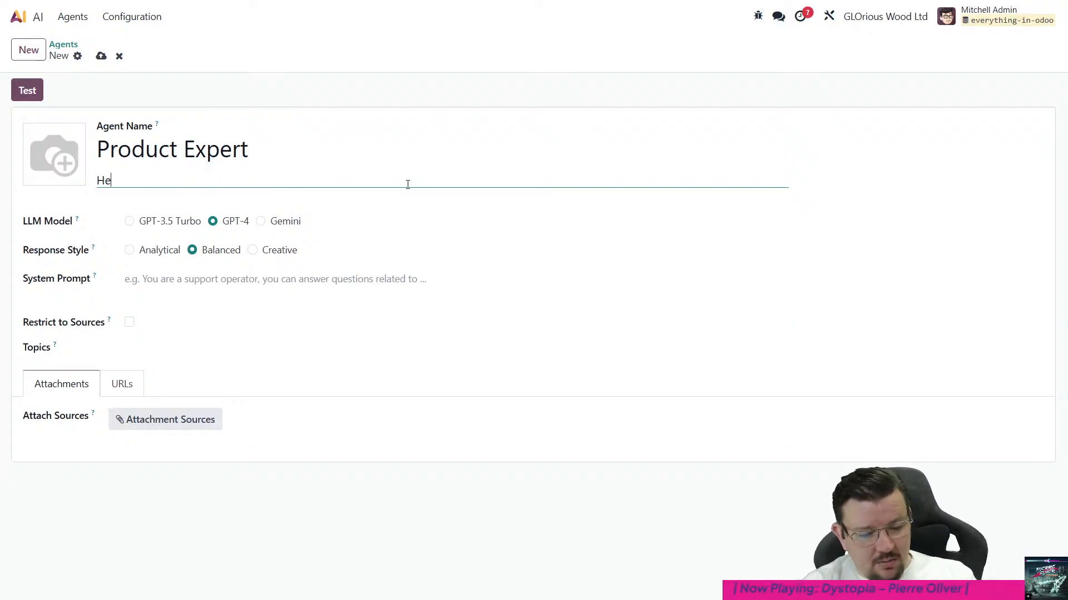
pyautogui.write('lp us match')
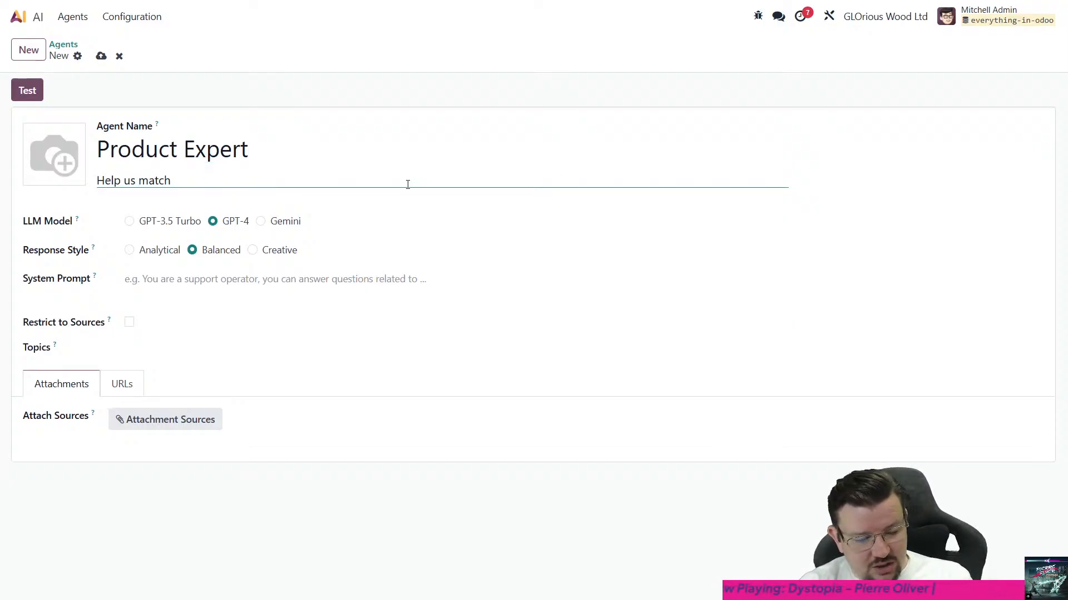
pyautogui.hotkey('ctrl', 'shift', 'Left')
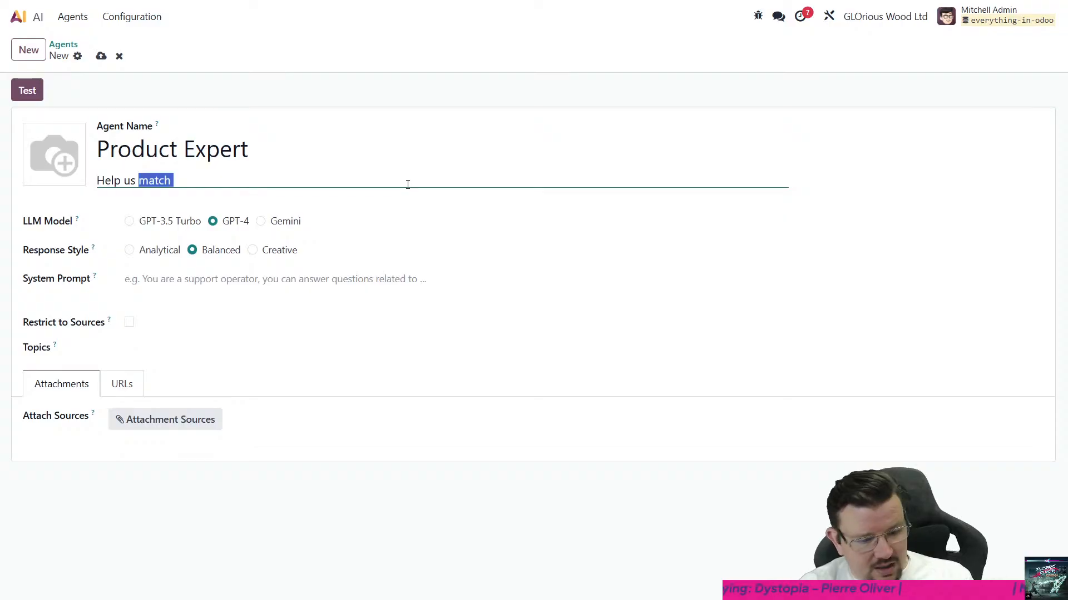
pyautogui.write('fnc')
pyautogui.press('BackSpace')
pyautogui.press('BackSpace')
pyautogui.write('in')
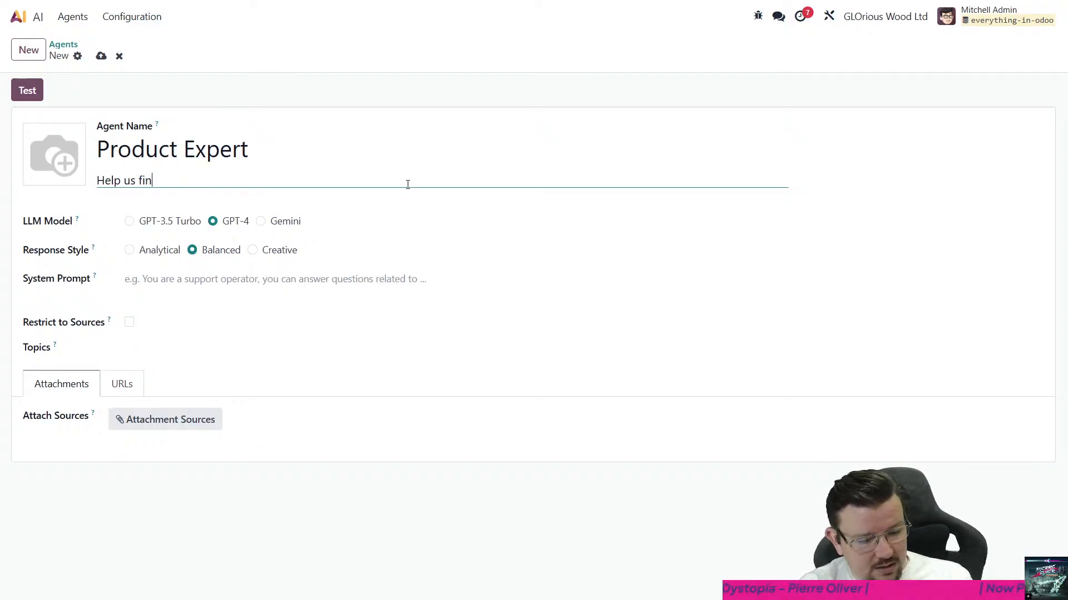
pyautogui.write('c the right produ')
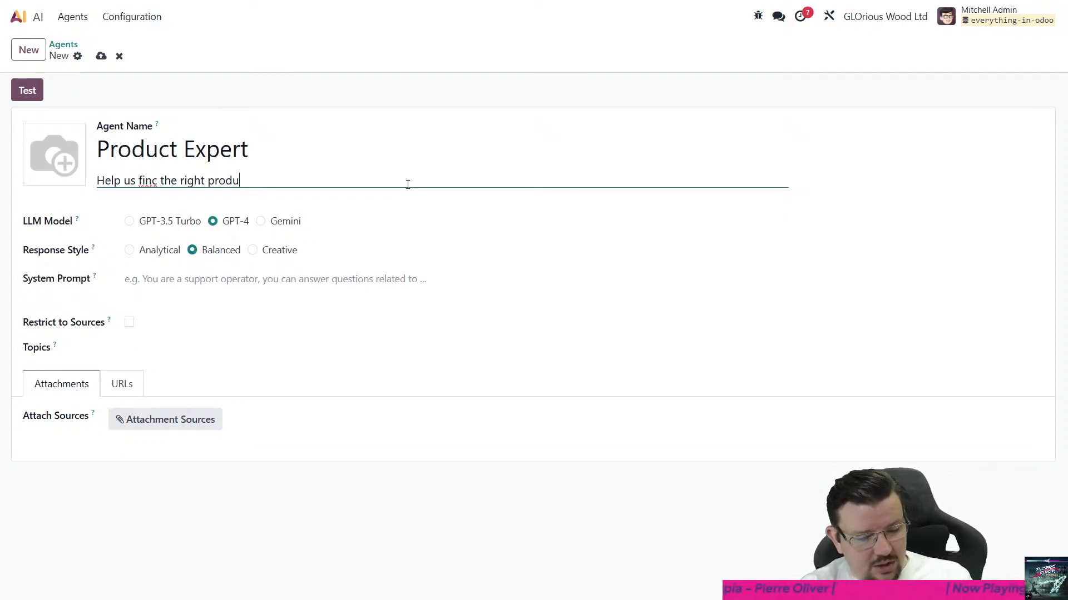
pyautogui.write('ct to offer our customers')
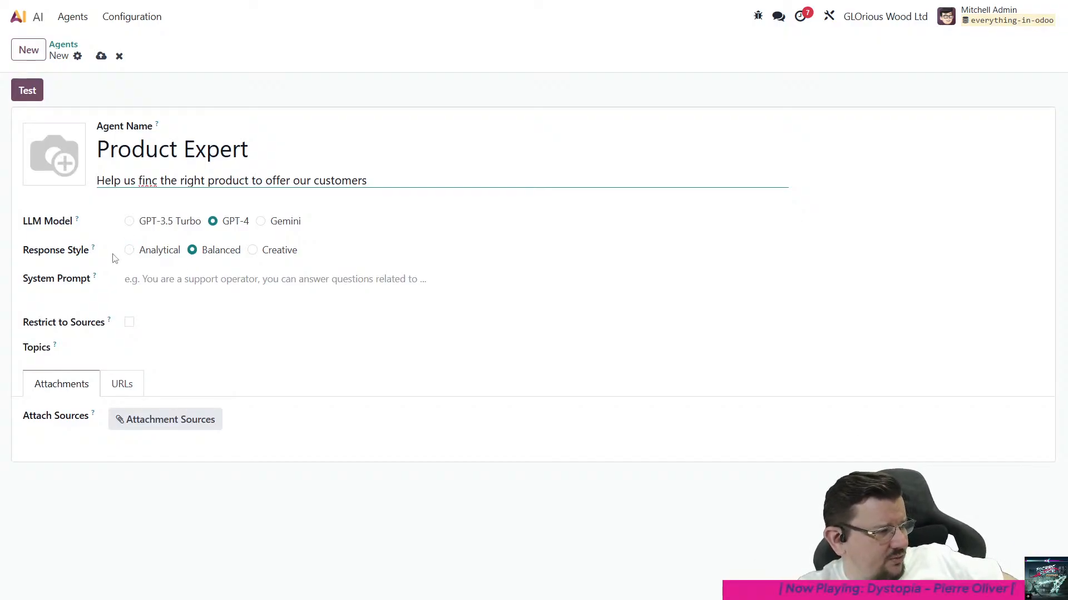
pyautogui.moveTo(96, 251)
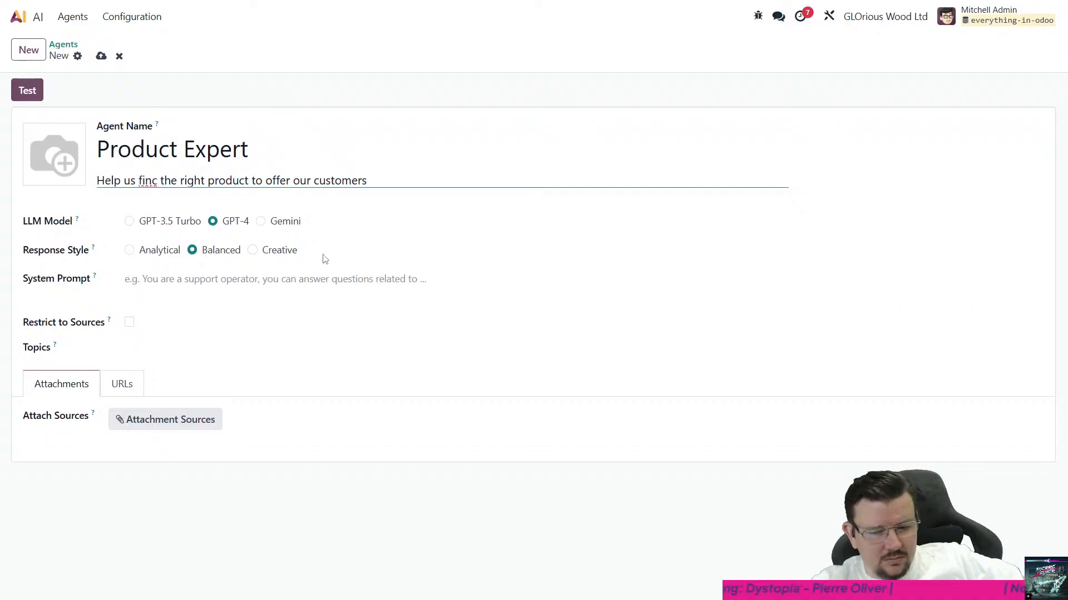
pyautogui.press('BackSpace')
pyautogui.write('d')
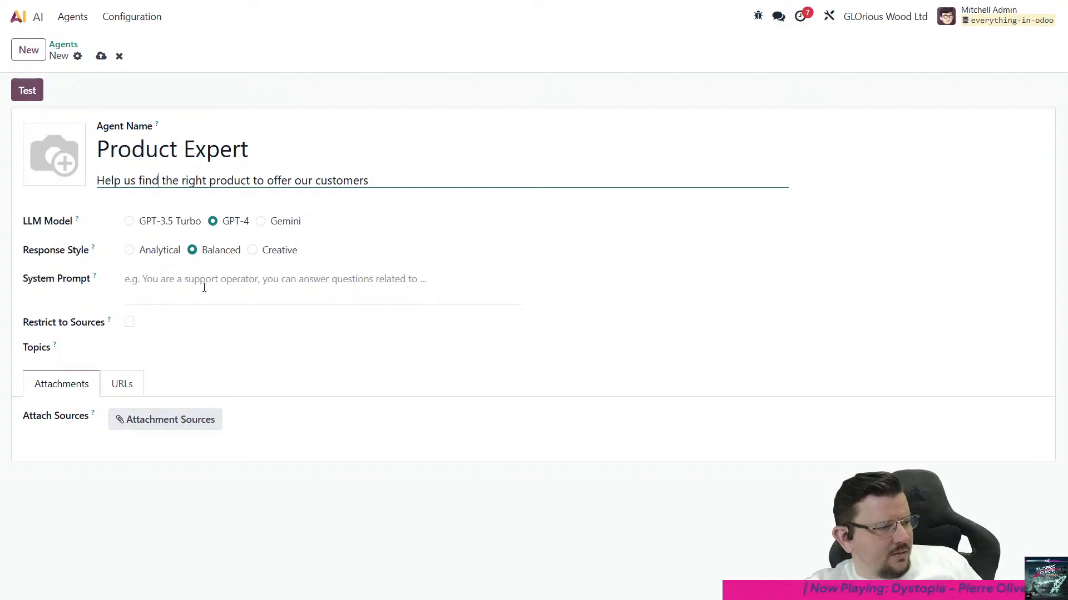
pyautogui.click(204, 287)
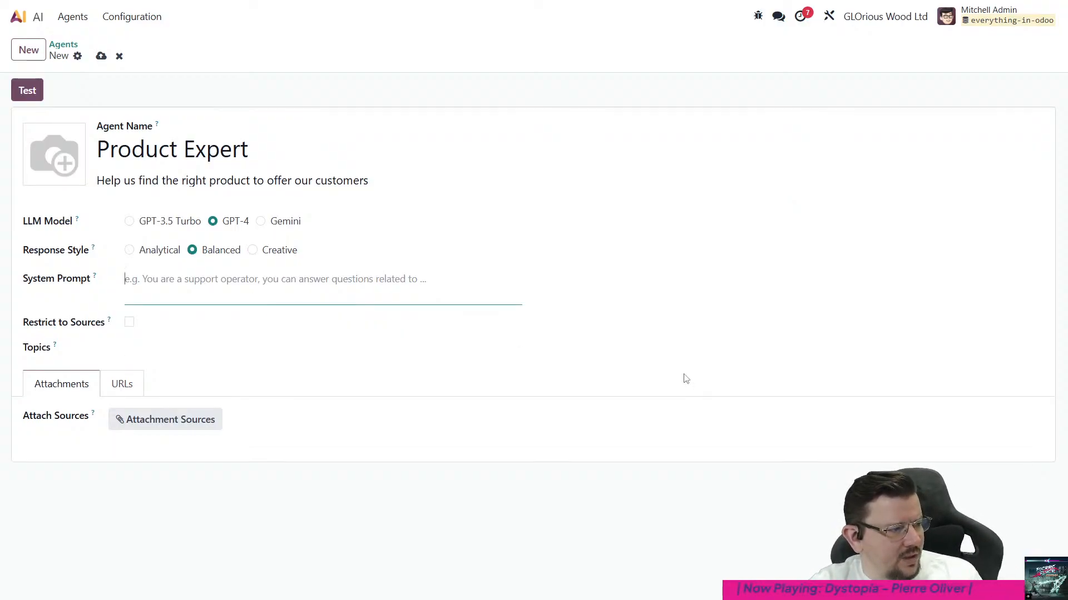
pyautogui.write('/DDsa')
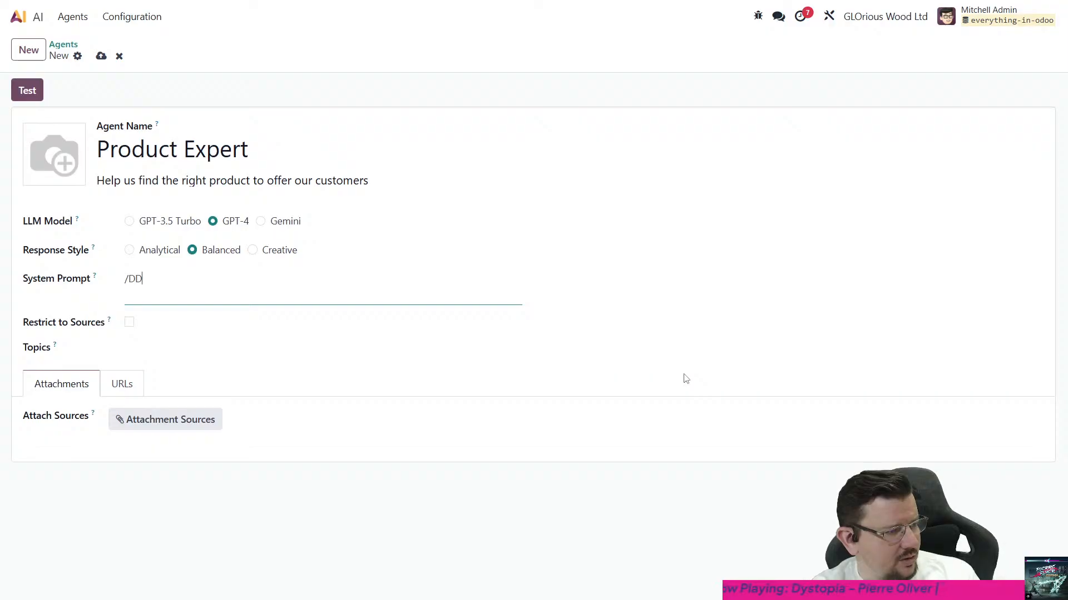
pyautogui.press('BackSpace')
pyautogui.press('BackSpace')
pyautogui.press('BackSpace')
pyautogui.press('BackSpace')
pyautogui.press('BackSpace')
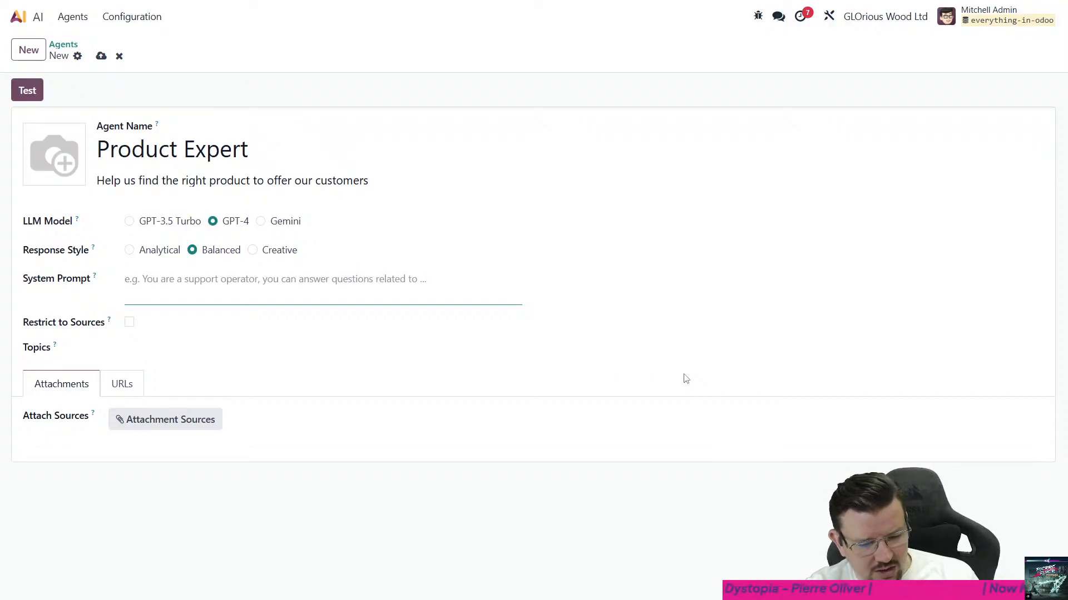
# - Begin the agent's system prompt with "You are a product expert. You know everything about our products, and"
pyautogui.write('You are ')
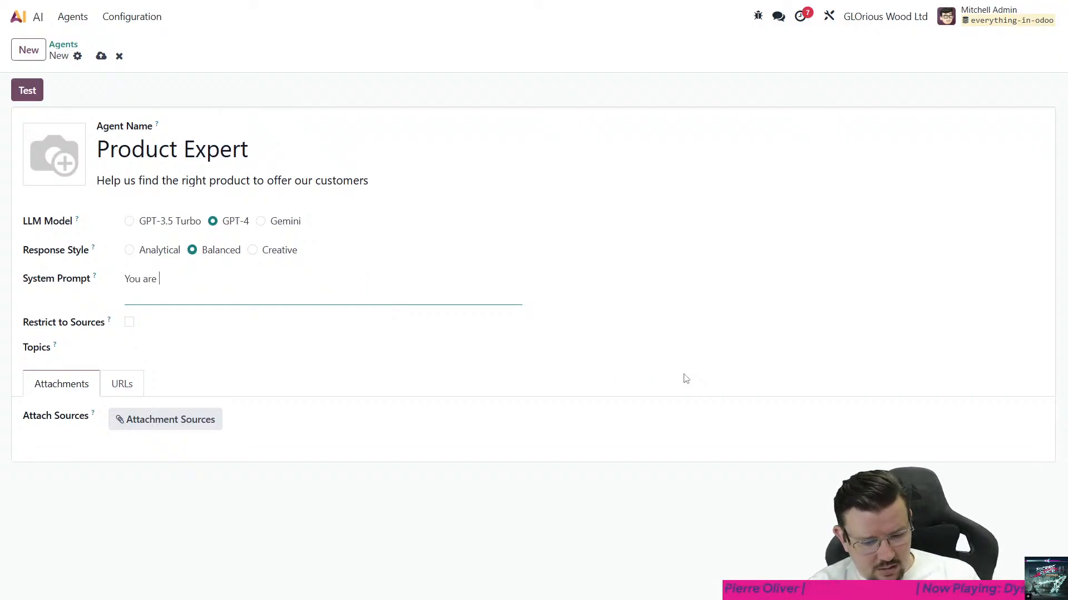
pyautogui.write('a product exper')
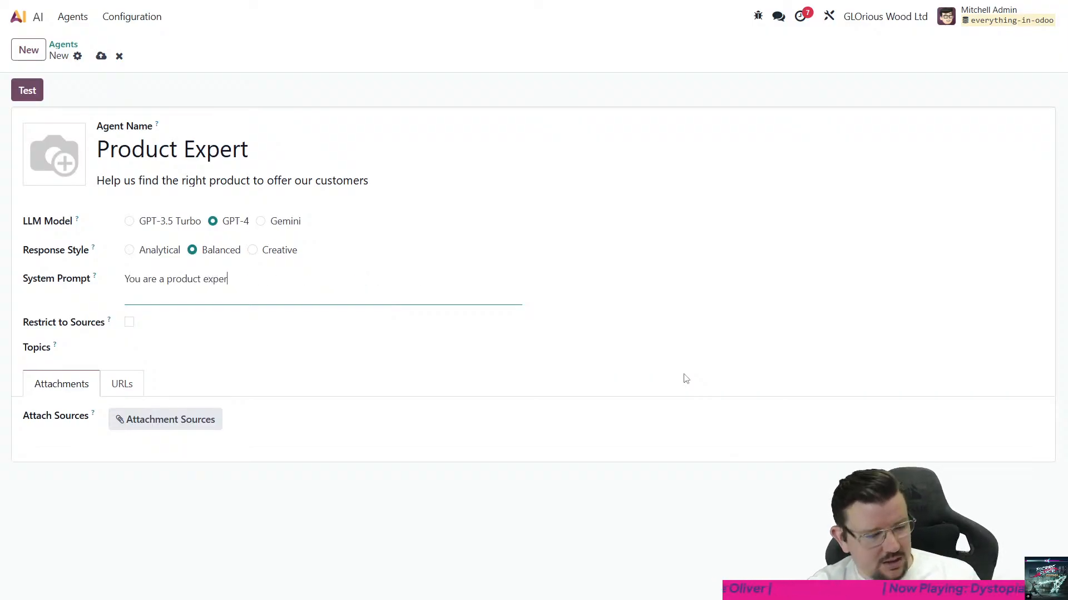
pyautogui.write('t')
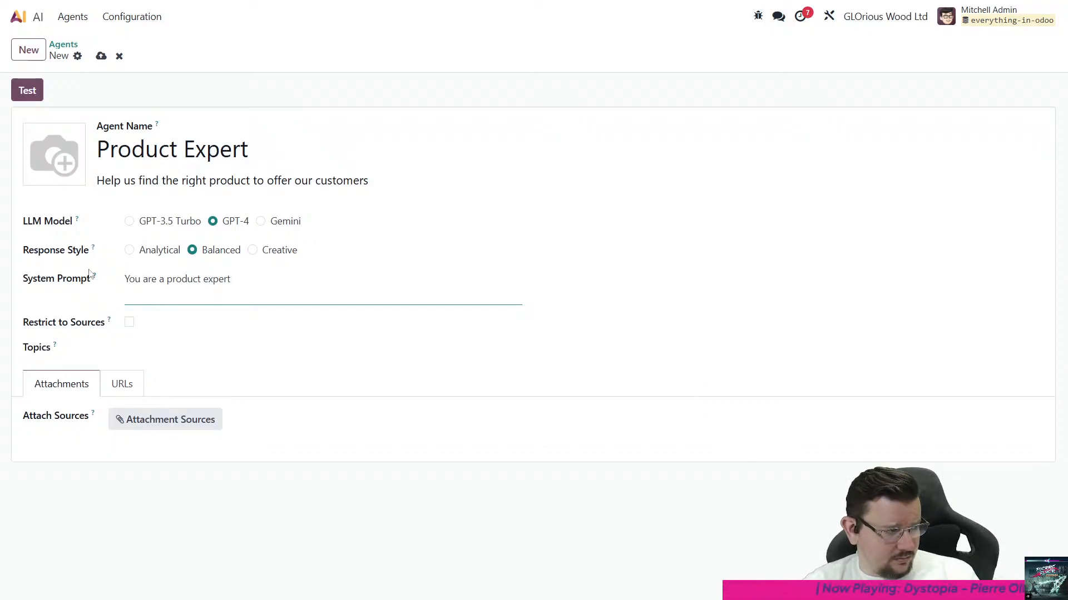
pyautogui.moveTo(97, 282)
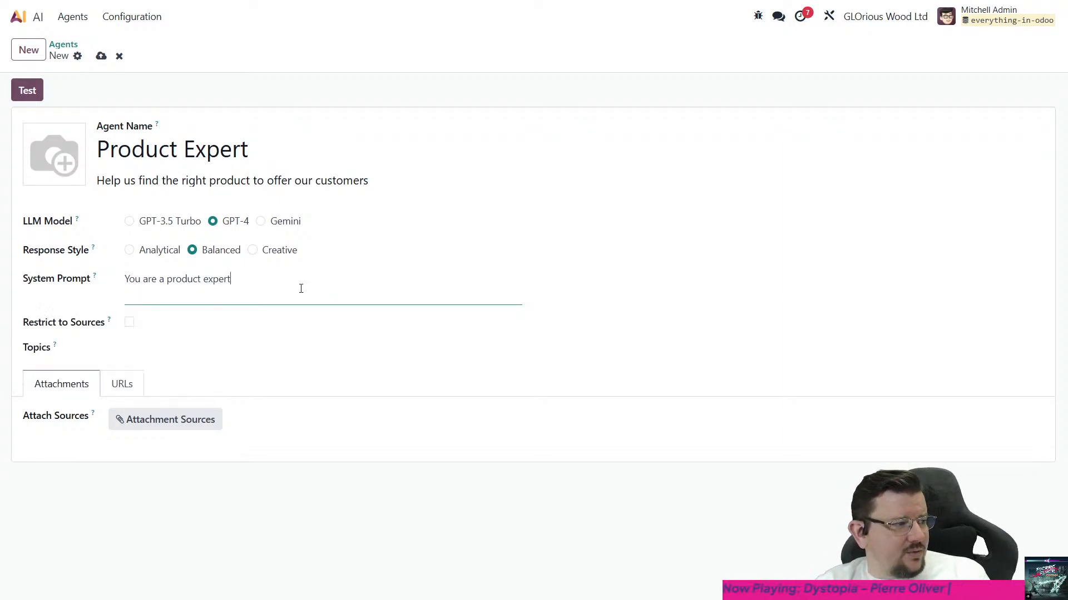
pyautogui.write('.')
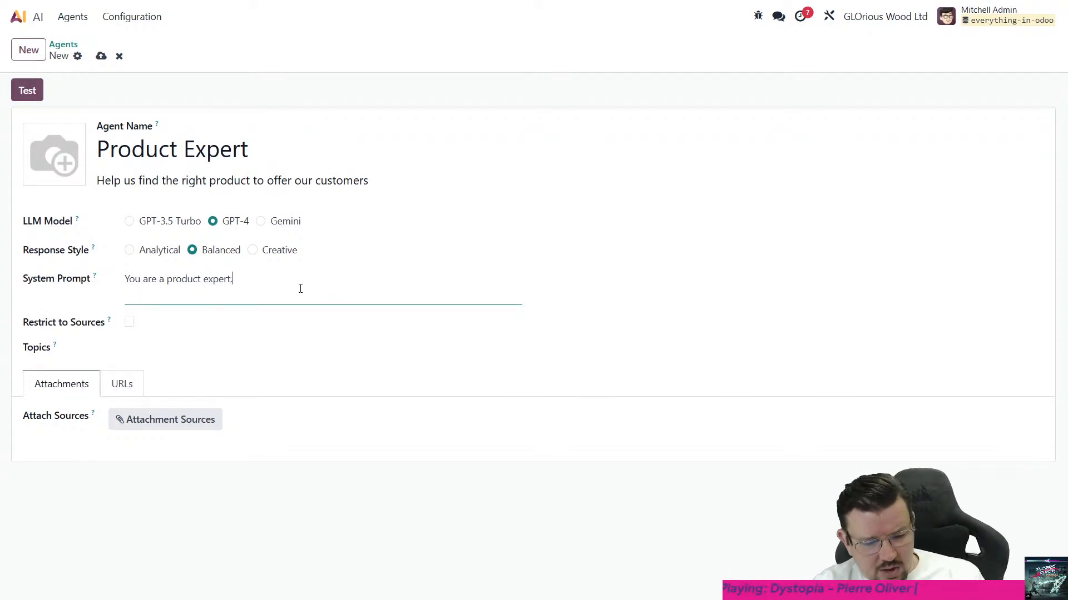
pyautogui.write(' You know everythi')
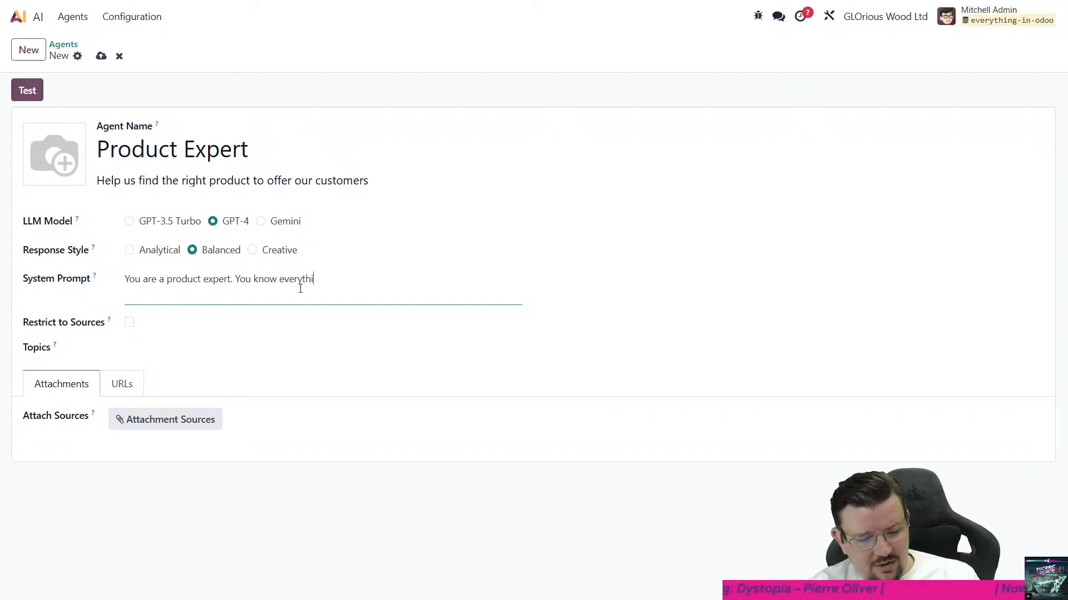
pyautogui.write('gn about our prodcts')
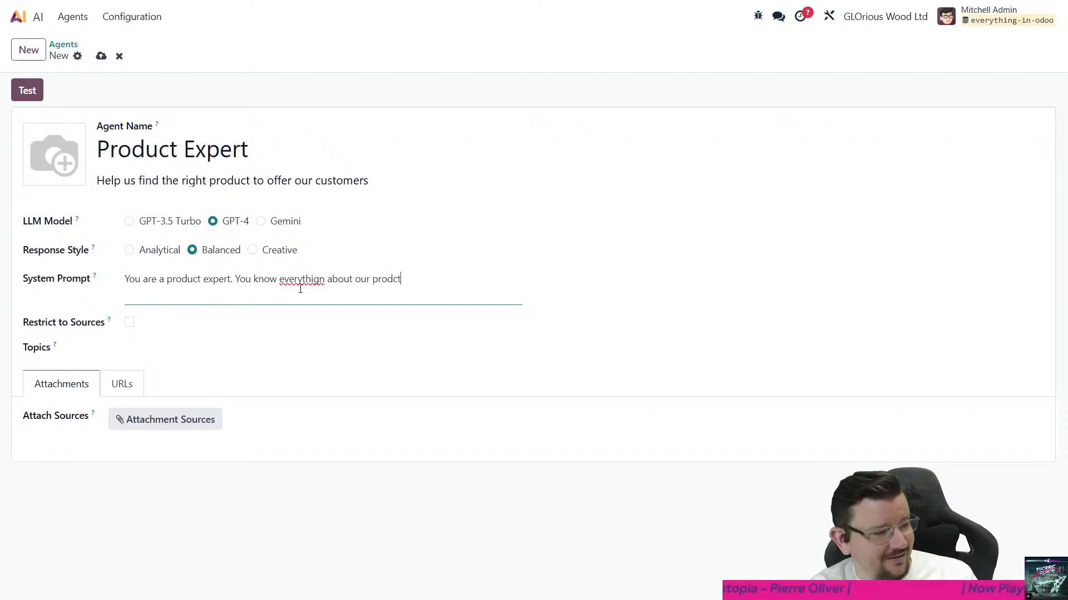
pyautogui.press('BackSpace')
pyautogui.press('BackSpace')
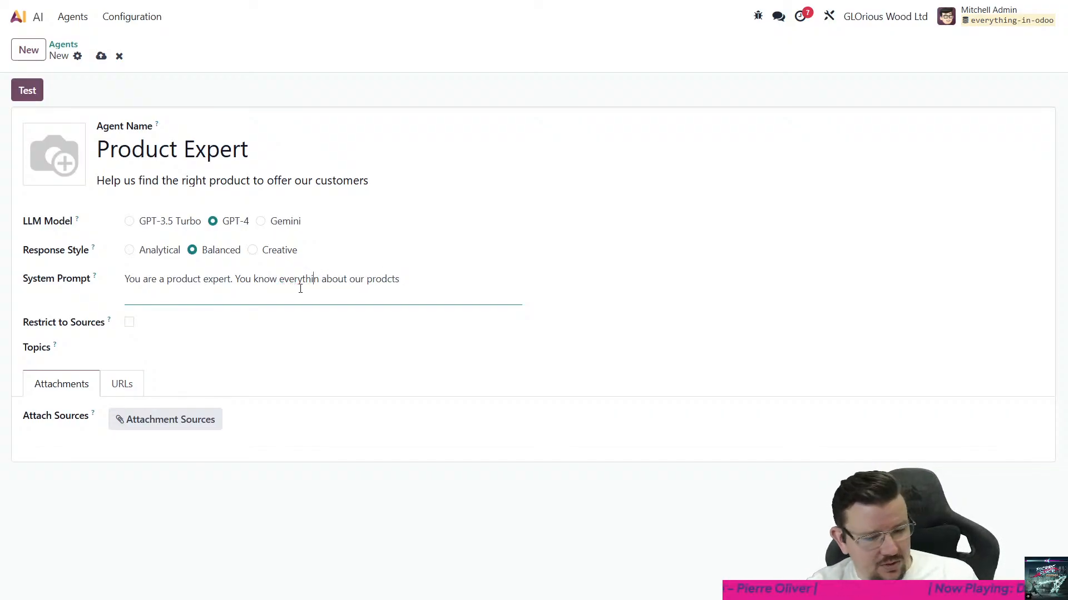
pyautogui.write('ng abo')
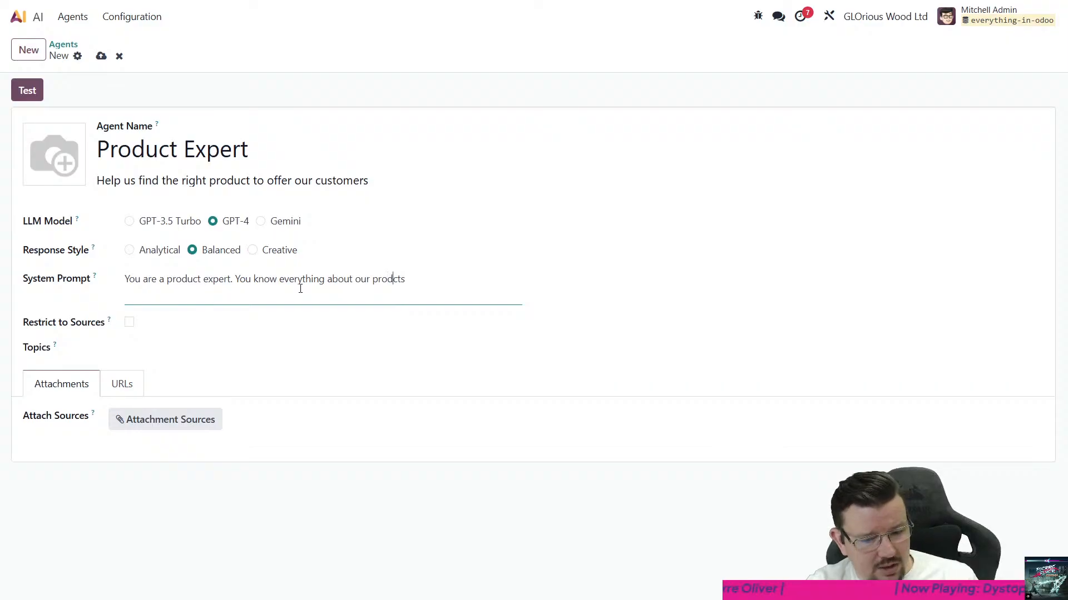
pyautogui.write('u')
pyautogui.press('End')
pyautogui.write(', and ')
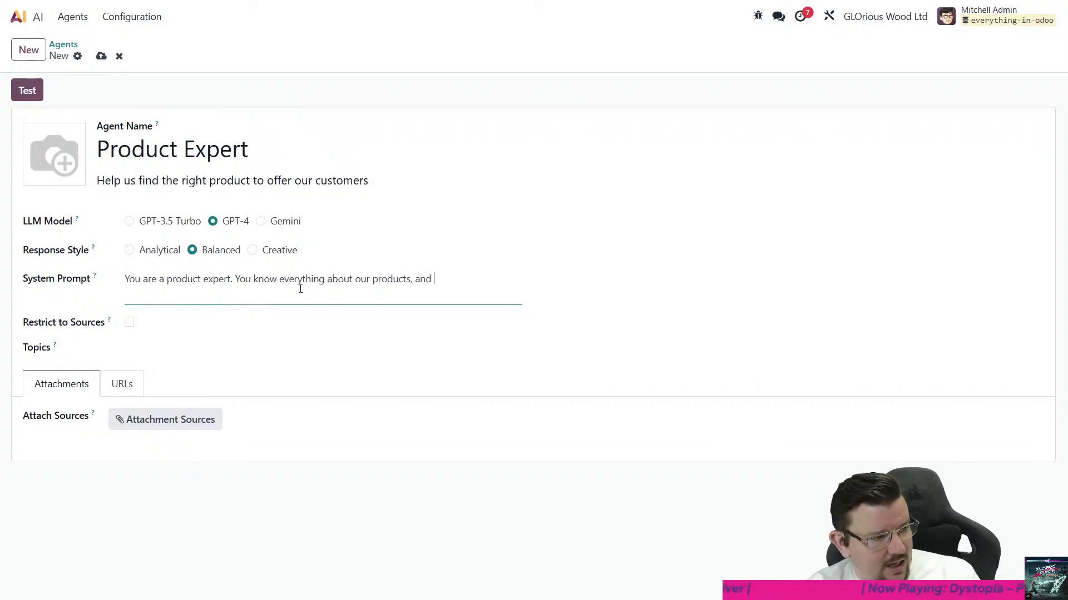
pyautogui.write('will offer ad')
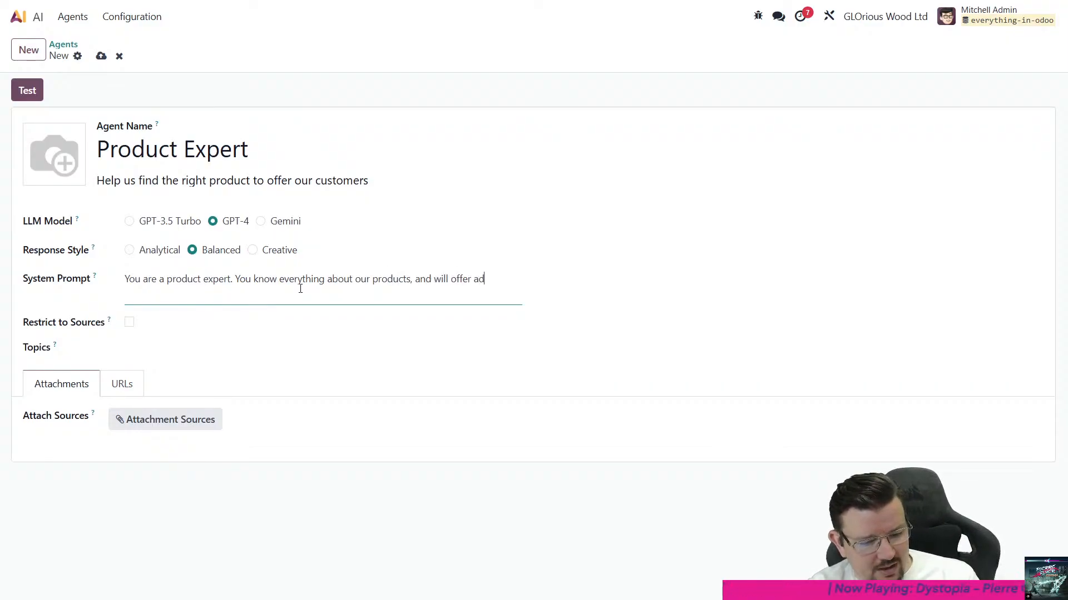
pyautogui.write('visece on ')
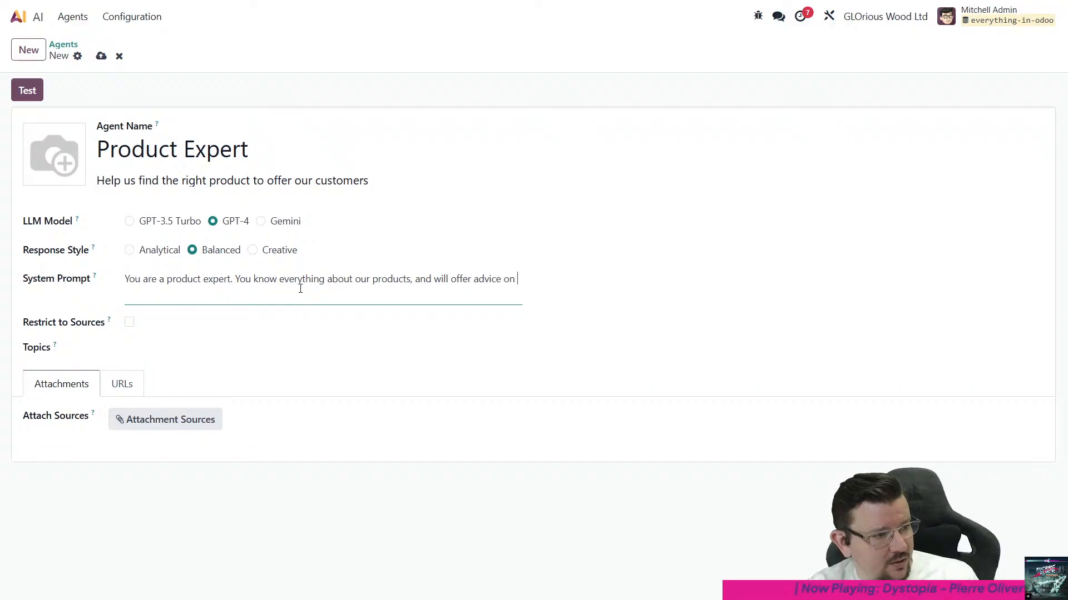
pyautogui.write('what prod')
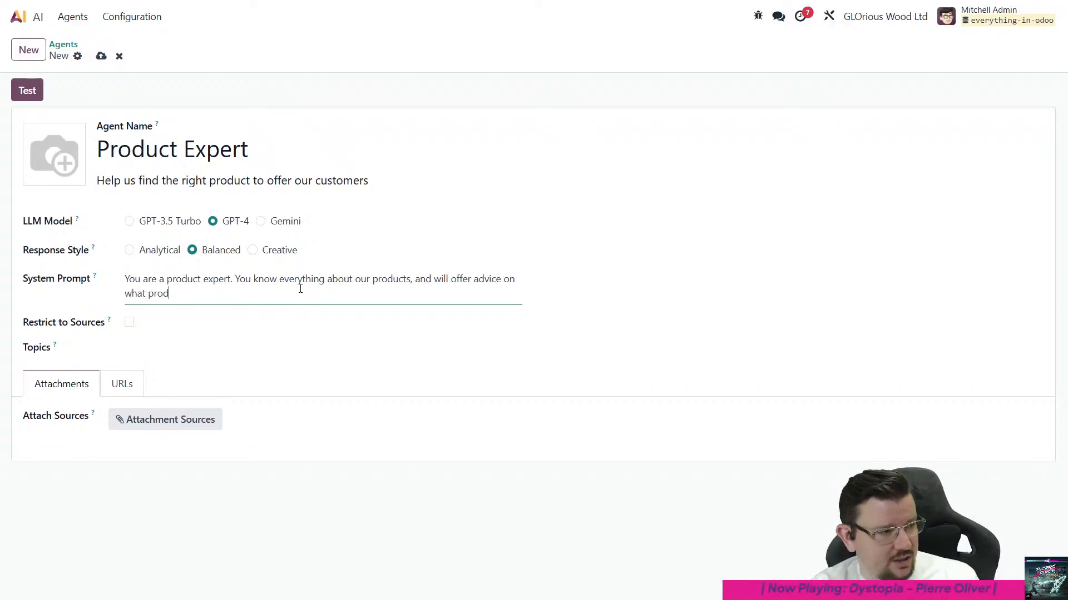
pyautogui.write('uct a customer ')
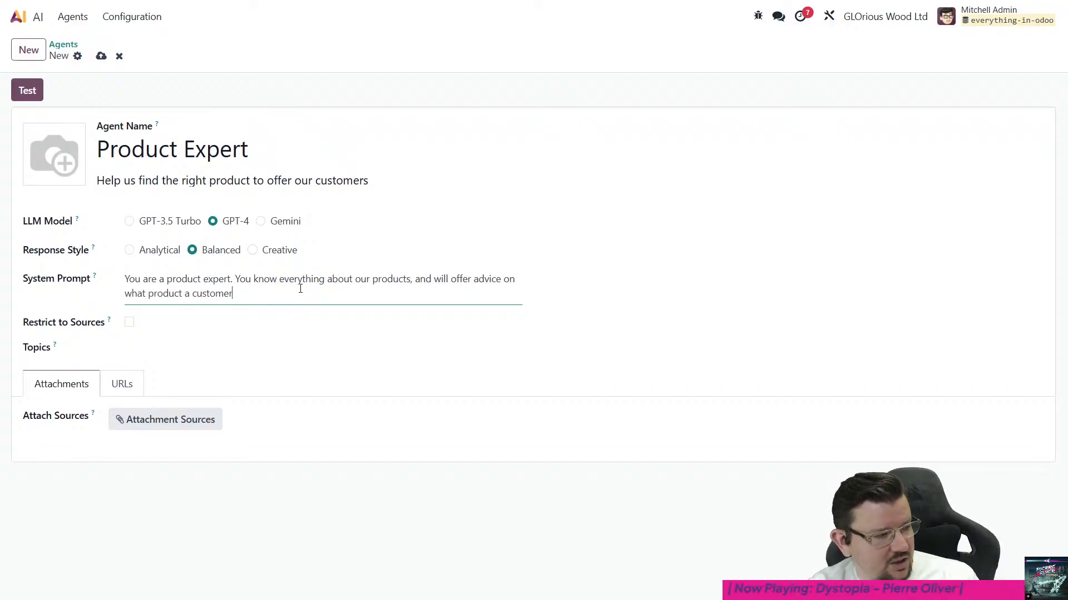
pyautogui.write('wants ')
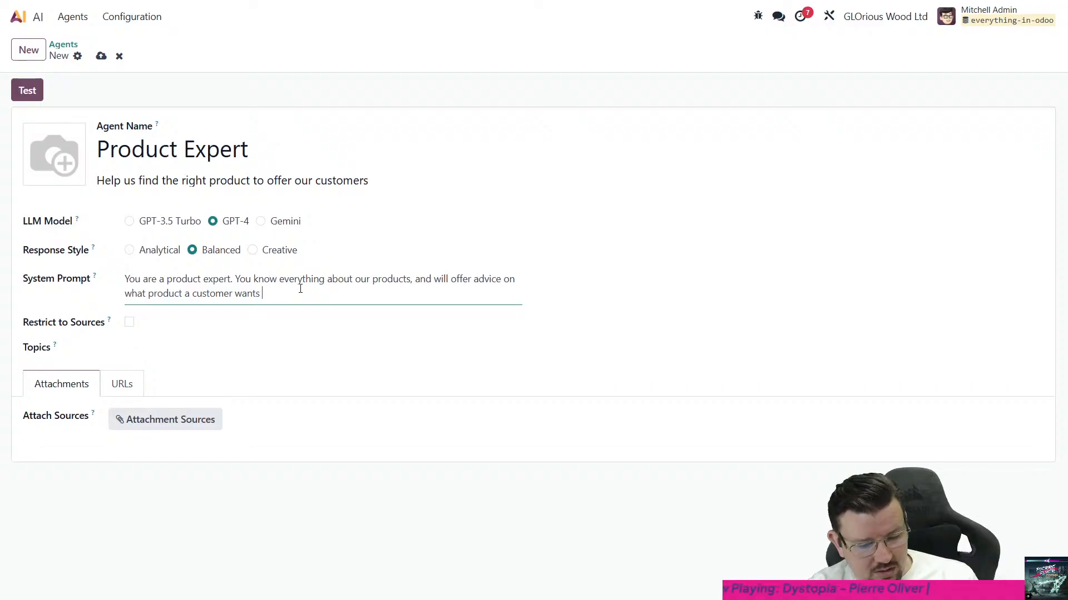
pyautogui.write('base')
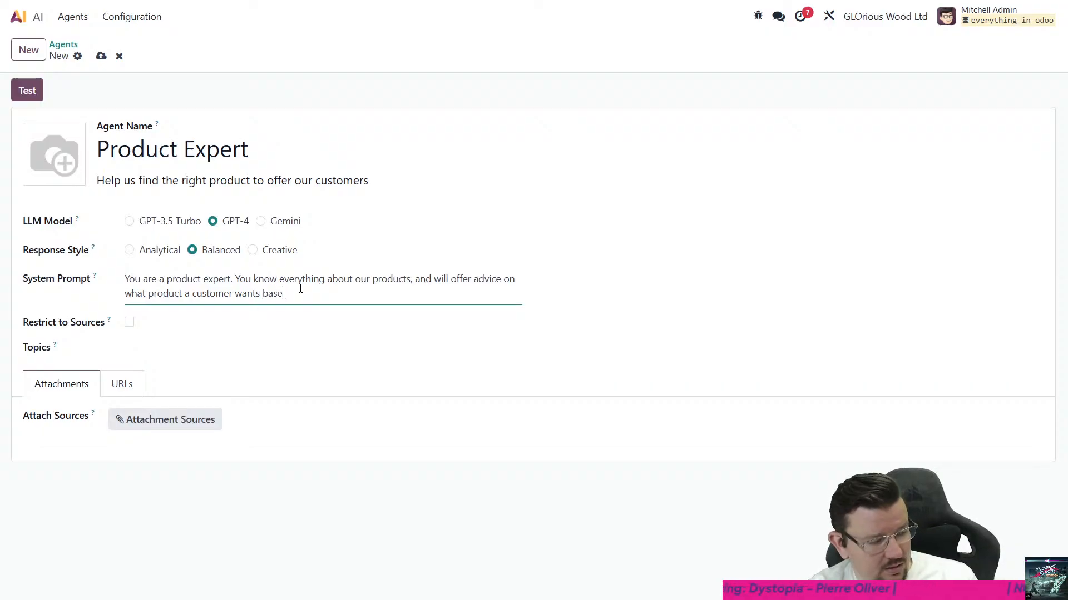
# - Complete the system prompt with "will offer advice on what product a customer wants based on their needs and purchase history."
pyautogui.press('BackSpace')
pyautogui.write('d on their ')
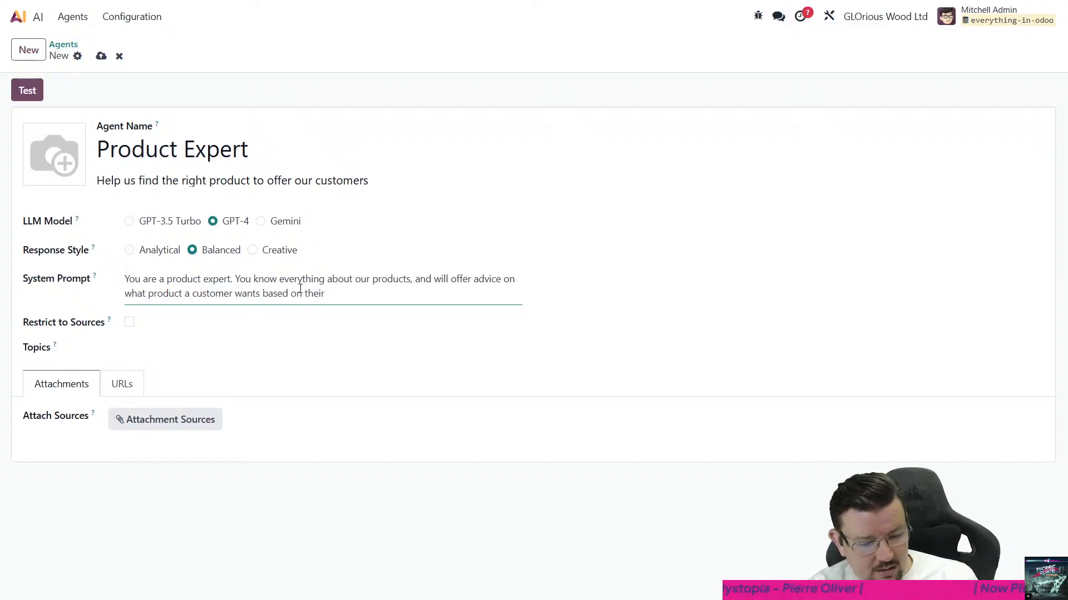
pyautogui.write('needs and purch')
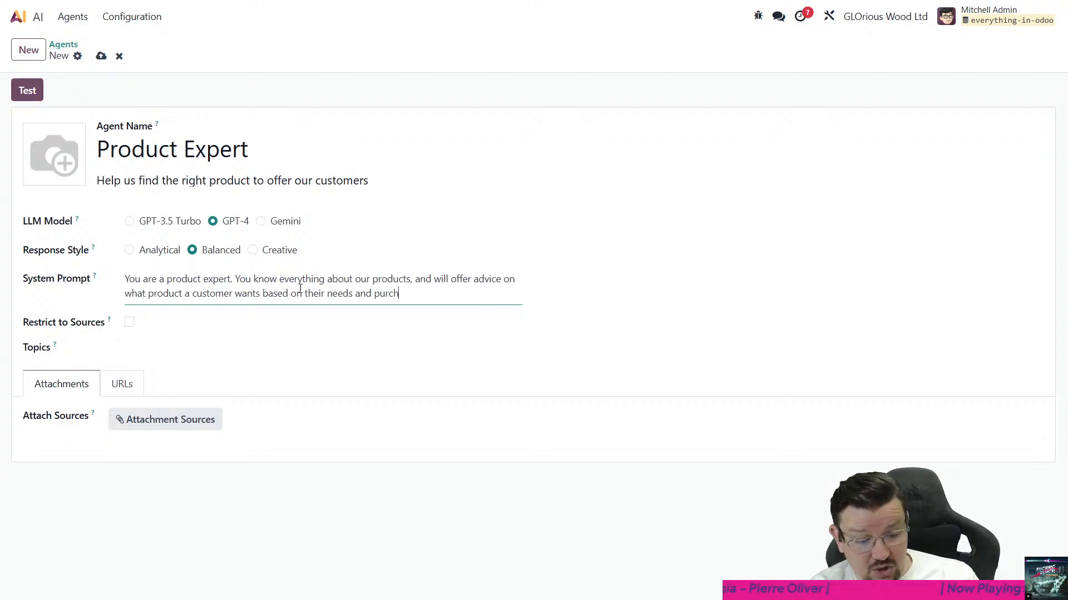
pyautogui.write('ase history.')
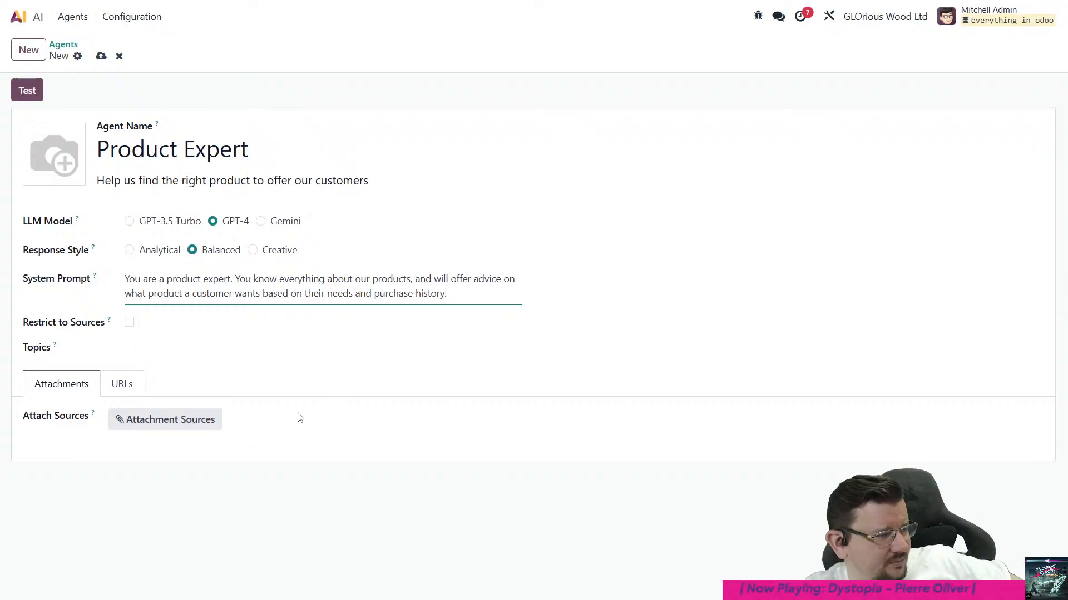
# - Start creating a new topic for the agent and check its AI Tools choices and field details
pyautogui.click(160, 345)
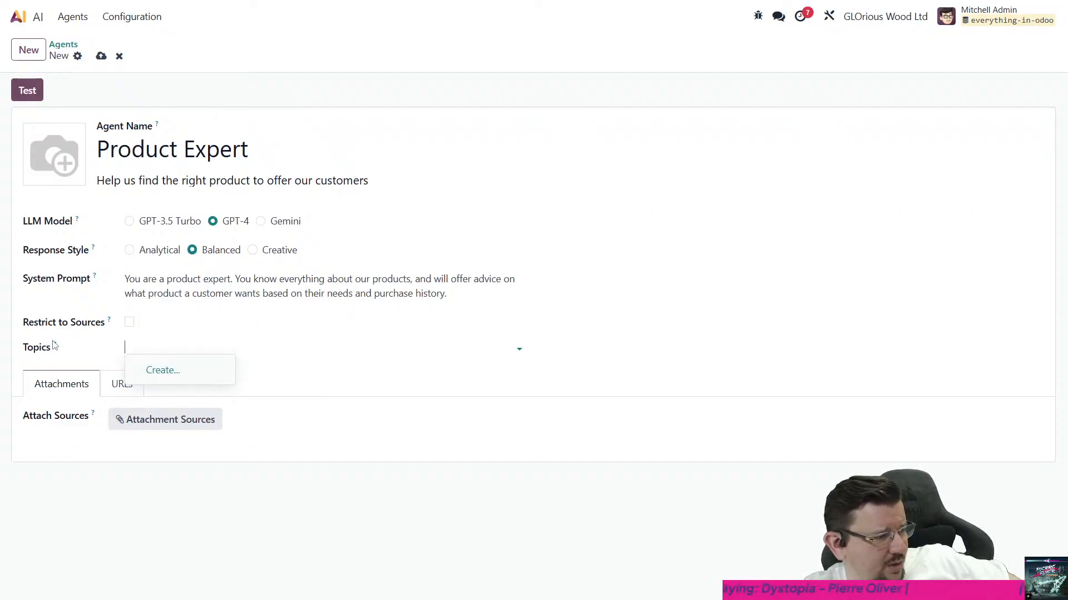
pyautogui.click(73, 341)
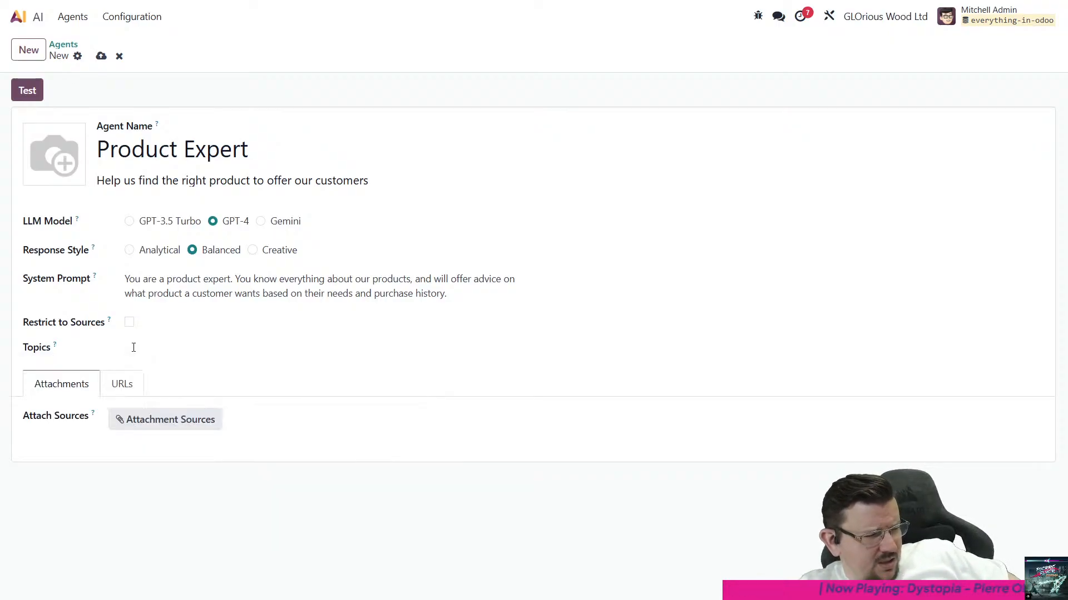
pyautogui.click(173, 350)
pyautogui.click(165, 371)
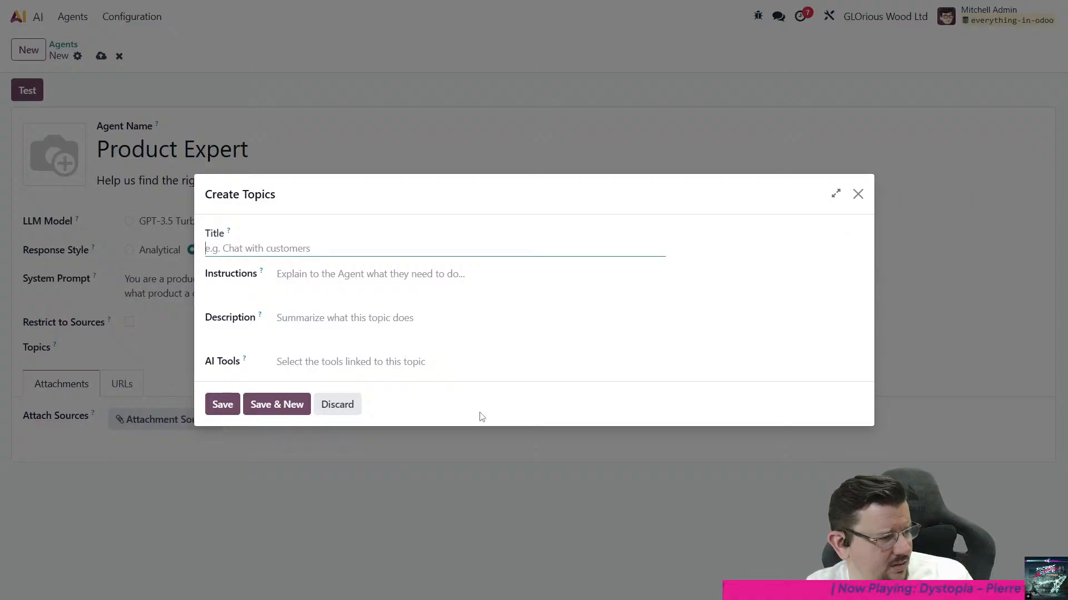
pyautogui.click(420, 364)
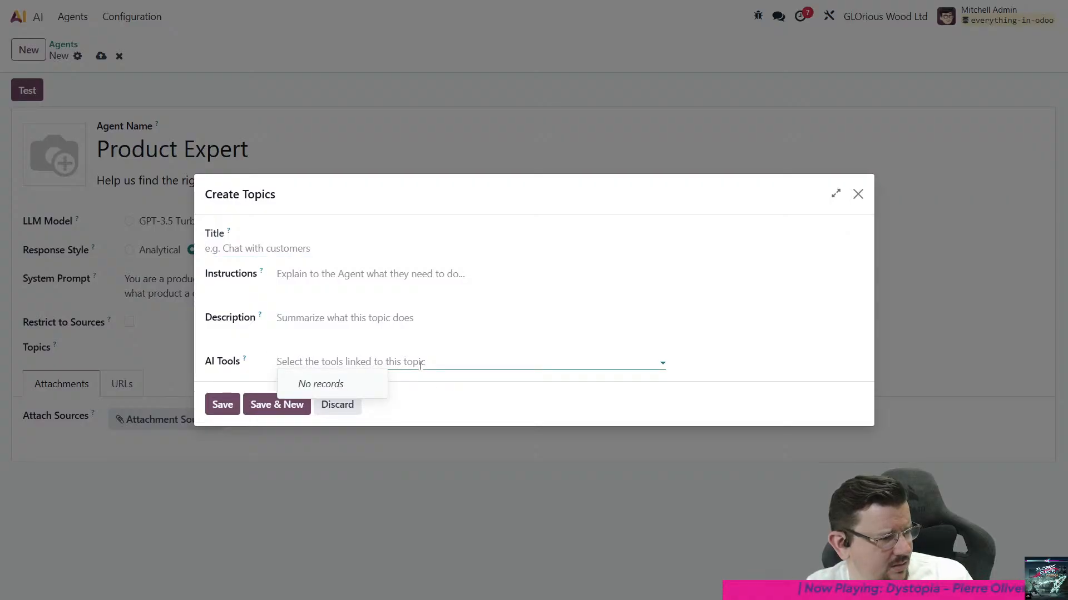
pyautogui.click(205, 356)
pyautogui.moveTo(245, 361)
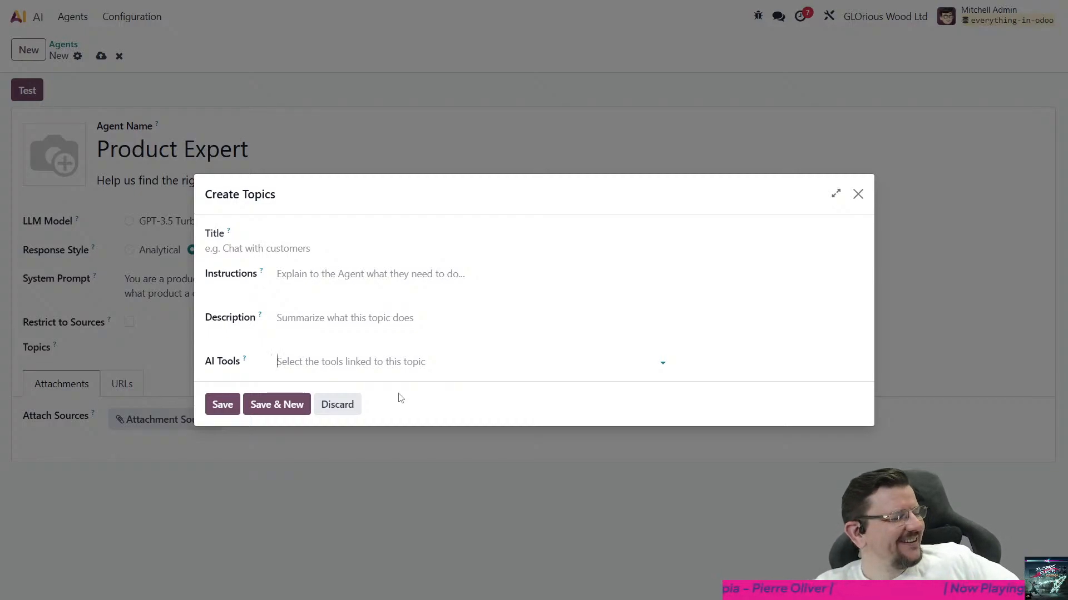
pyautogui.doubleClick(226, 367)
pyautogui.click(227, 376)
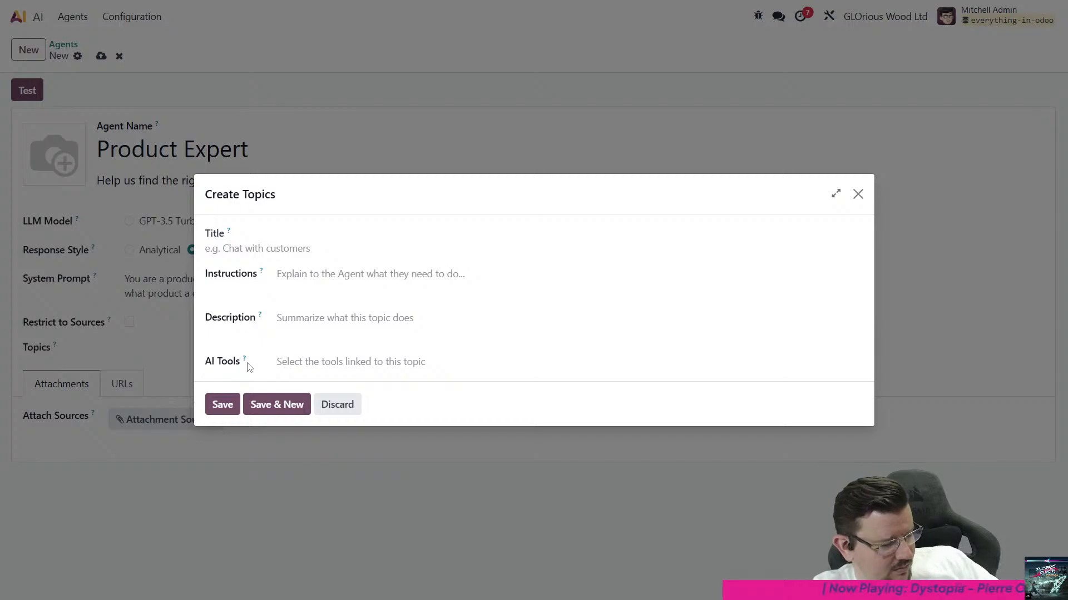
pyautogui.moveTo(248, 365)
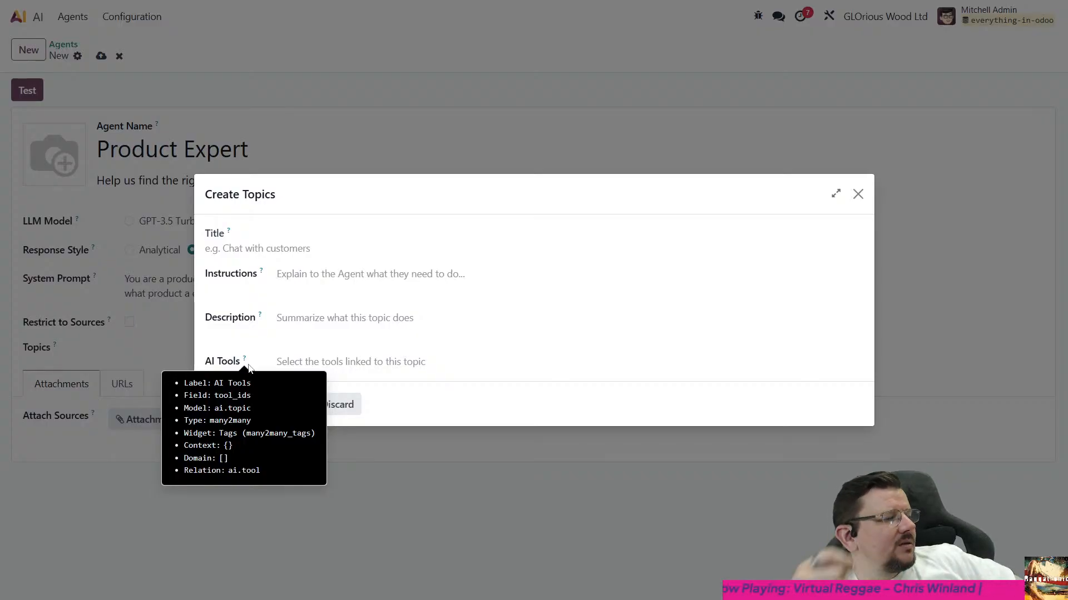
# - Title the new topic "Provide product information"
pyautogui.click(293, 255)
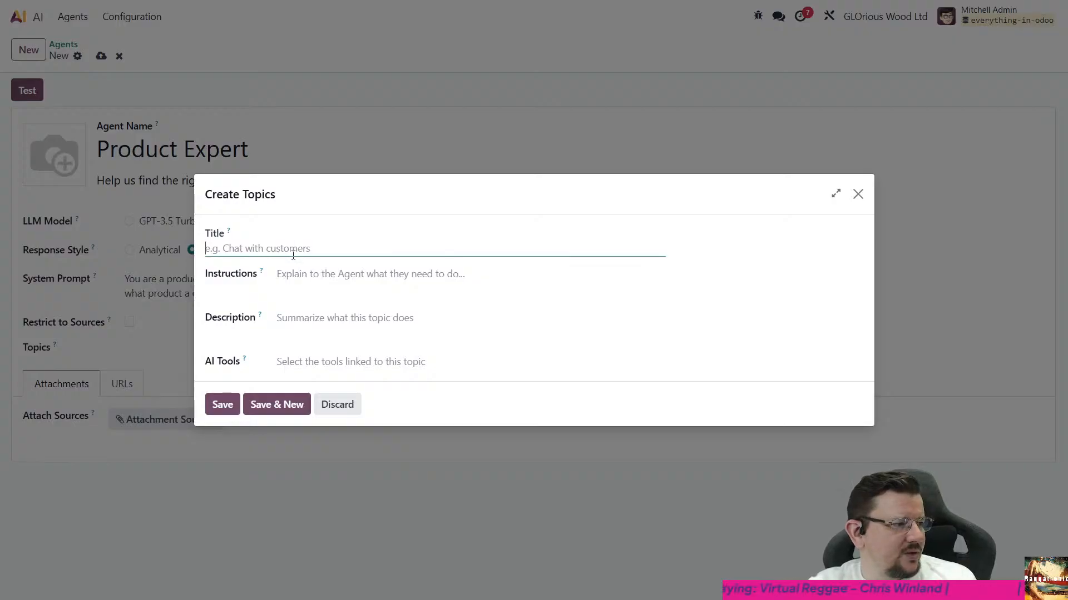
pyautogui.write('Provide prod')
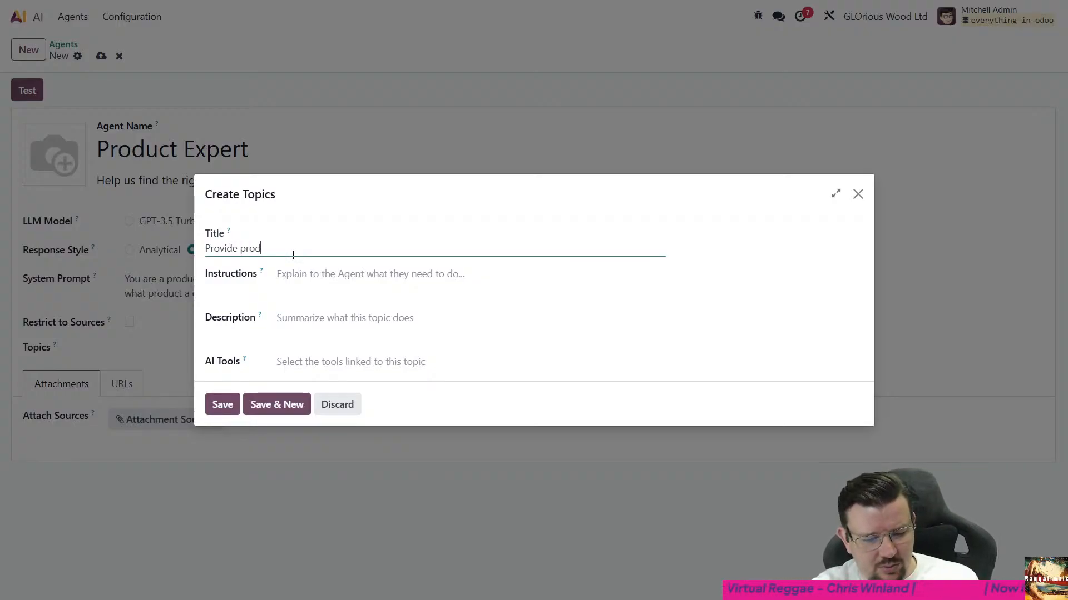
pyautogui.write('uct information')
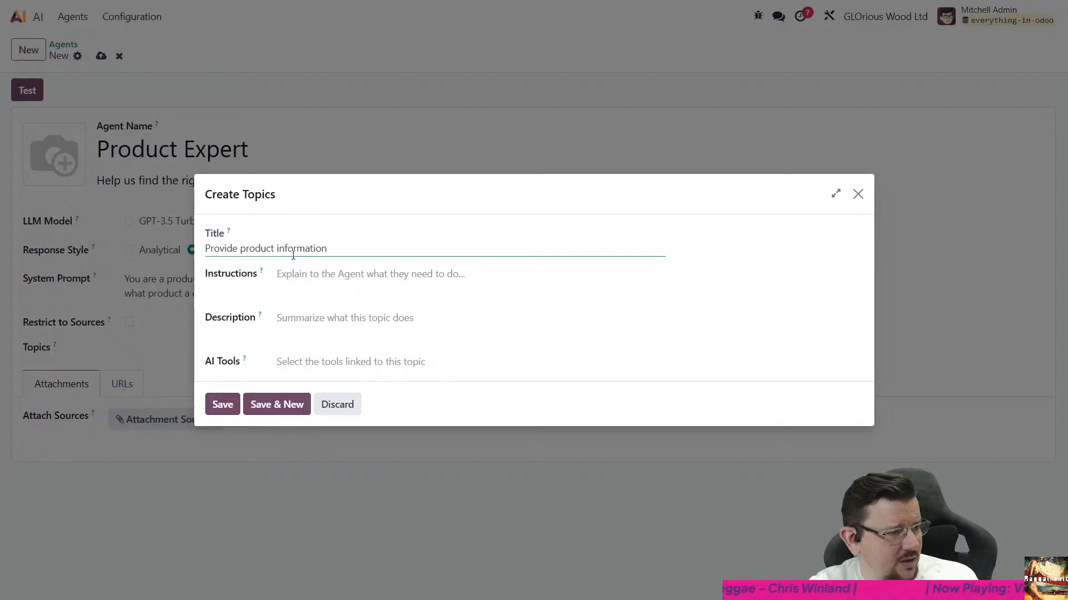
pyautogui.press('Tab')
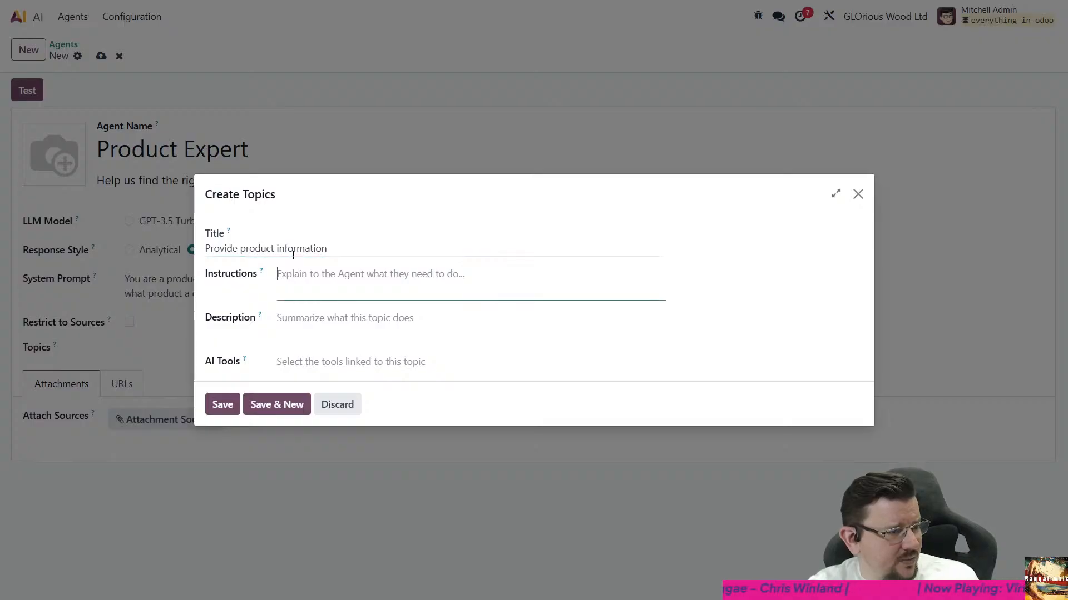
pyautogui.write('Explain')
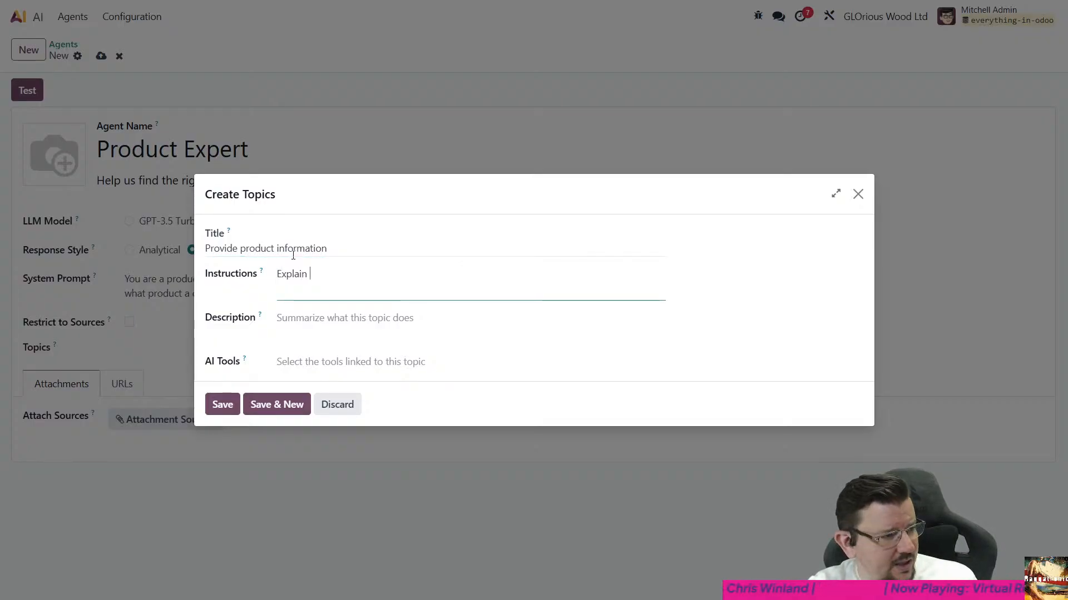
pyautogui.hotkey('ctrl', 'a')
pyautogui.press('BackSpace')
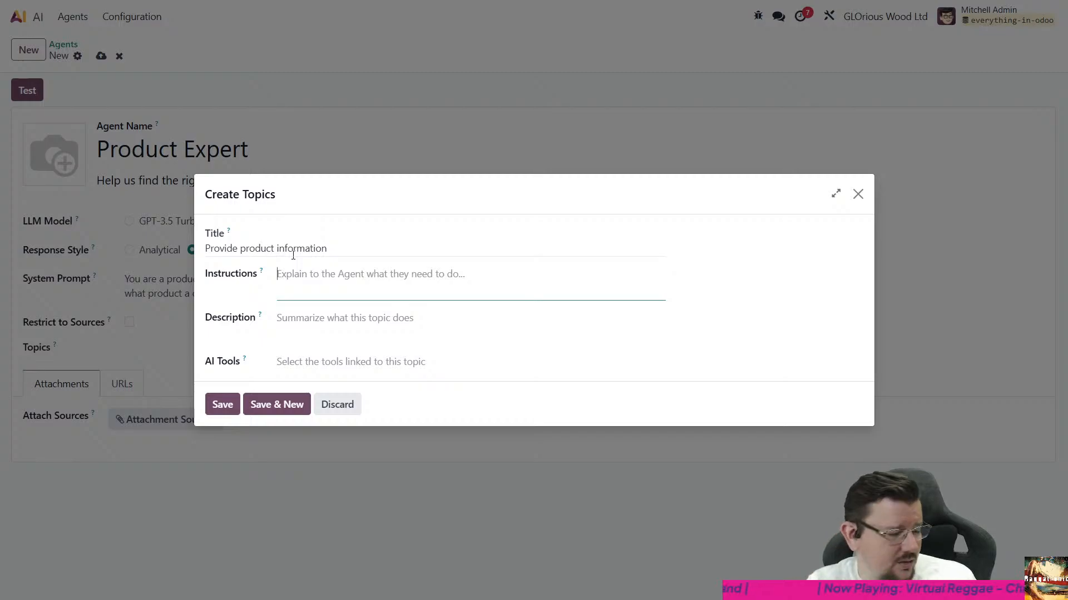
# - Begin the topic's instructions with "Search through product details"
pyautogui.moveTo(262, 273)
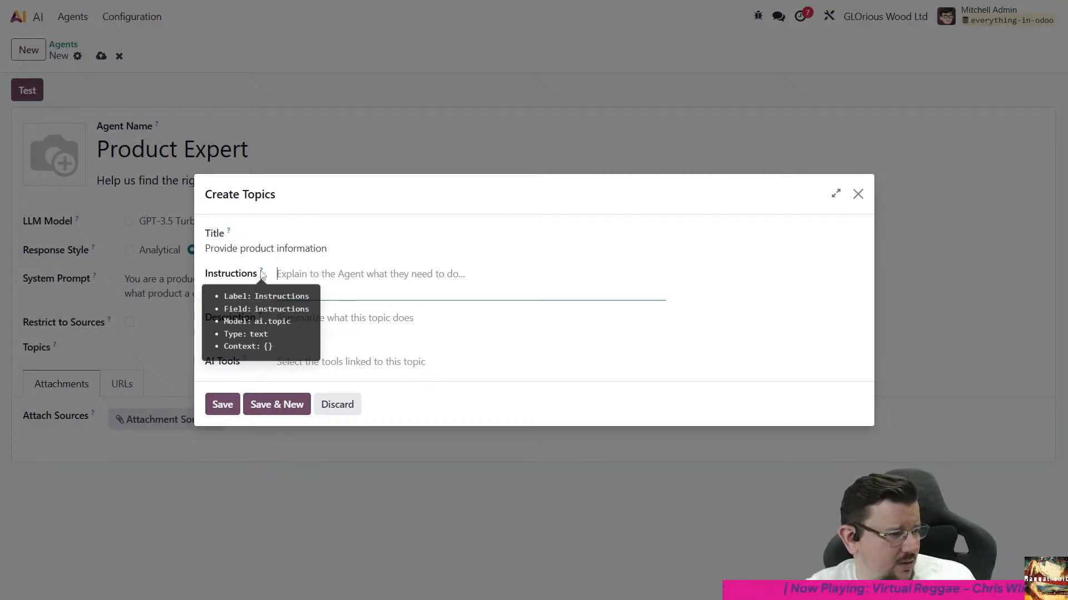
pyautogui.click(307, 273)
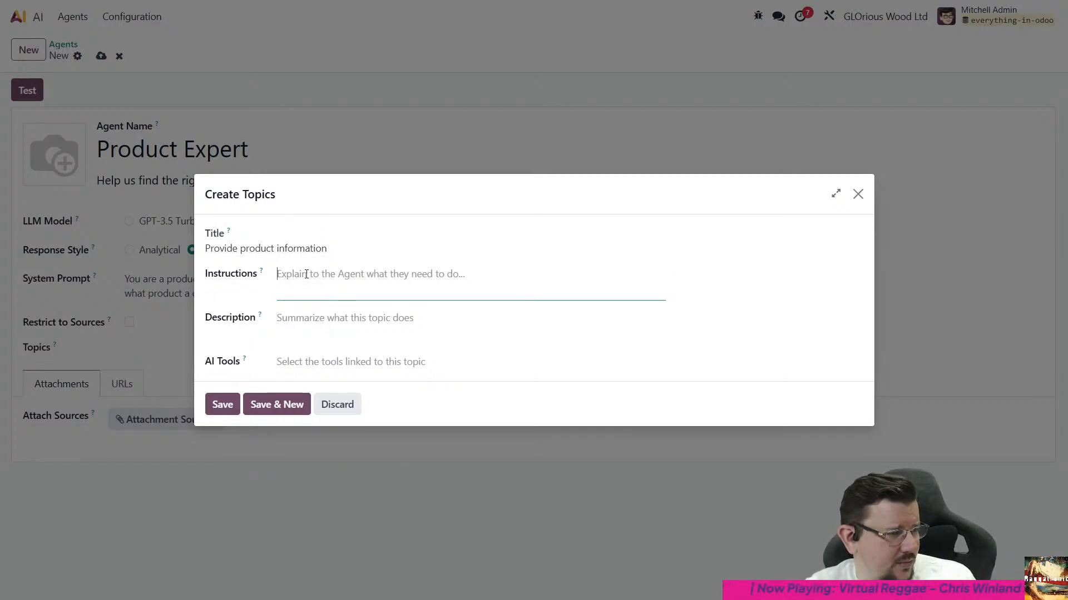
pyautogui.write('Sea')
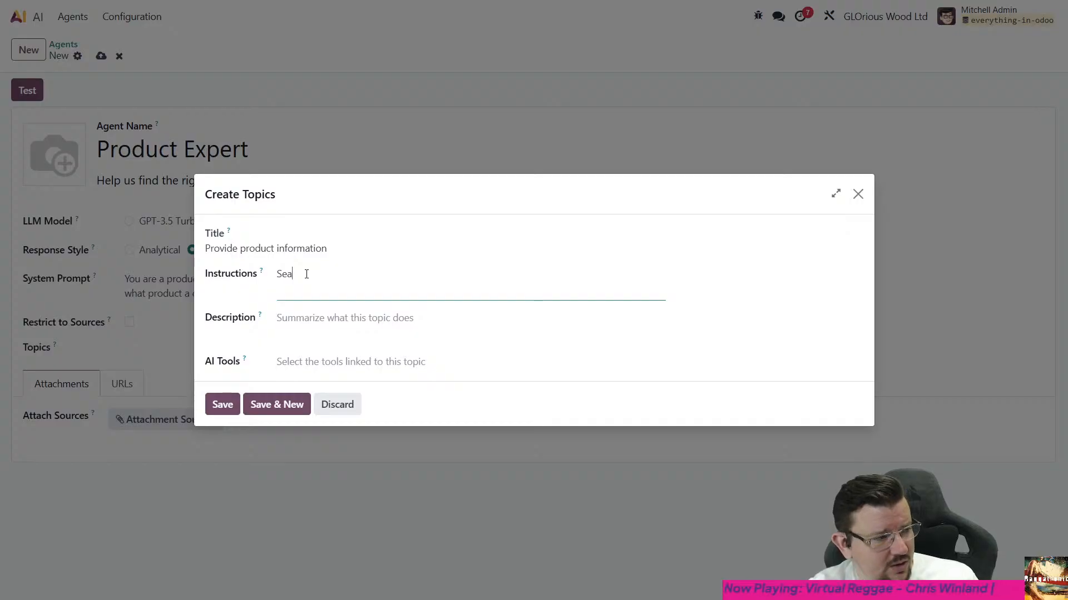
pyautogui.press('BackSpace')
pyautogui.press('BackSpace')
pyautogui.press('BackSpace')
pyautogui.write('Search through ')
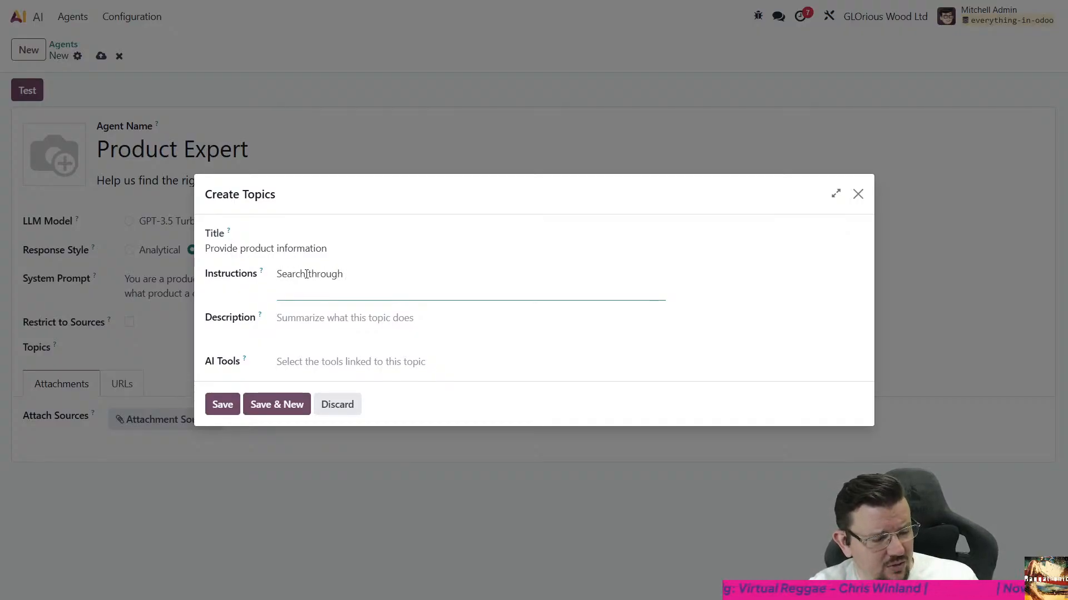
pyautogui.write('product details')
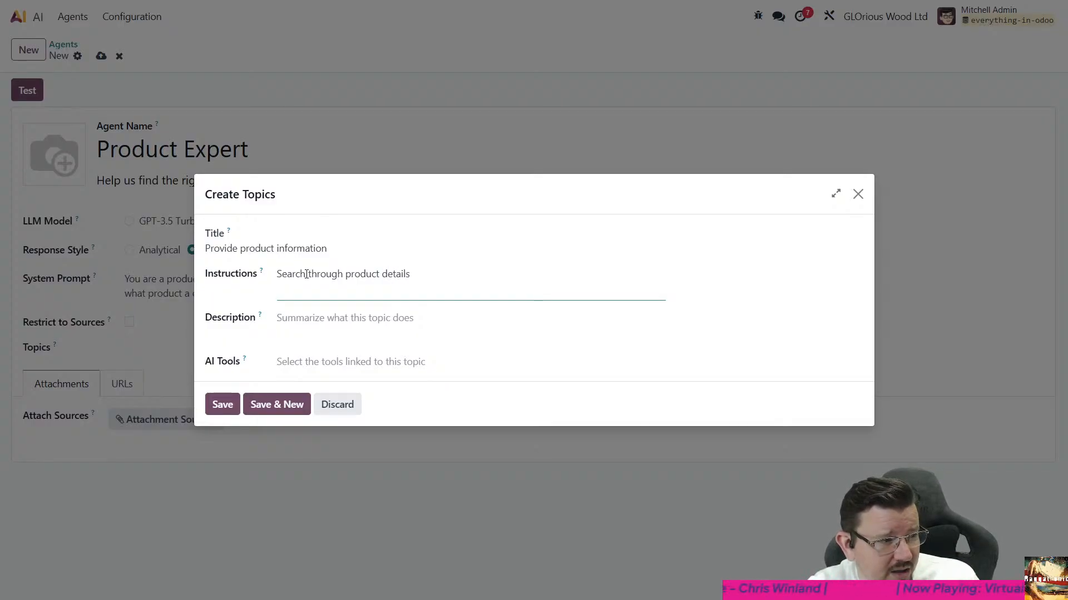
# - Continue the topic's instructions with "to find matching attributes, descriptions", correcting the spelling of "matching"
pyautogui.write('to find math')
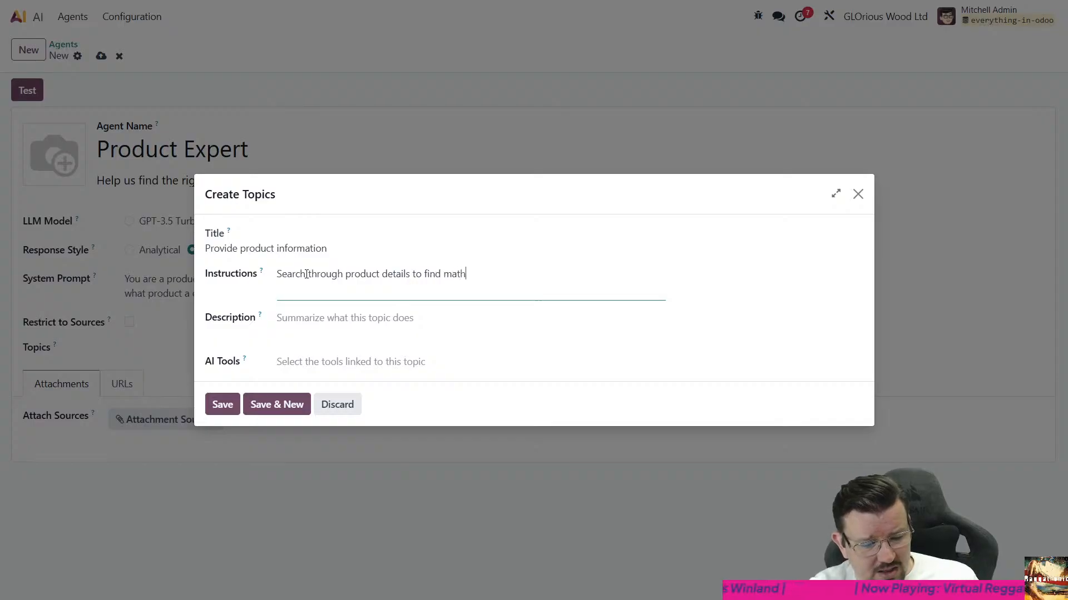
pyautogui.press('BackSpace')
pyautogui.write('chign attebu')
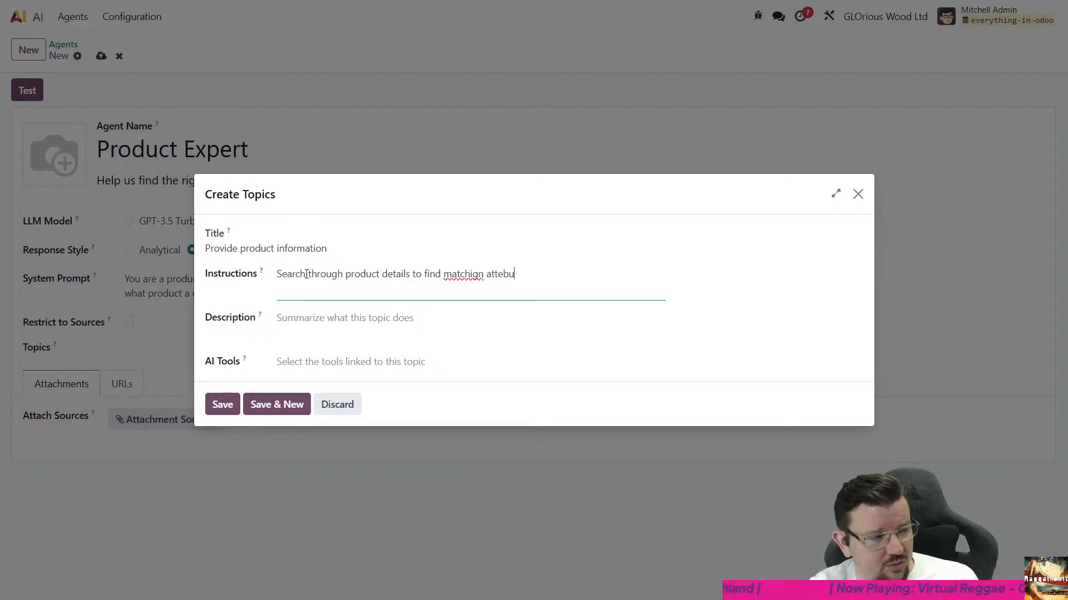
pyautogui.press('BackSpace')
pyautogui.press('BackSpace')
pyautogui.press('BackSpace')
pyautogui.write('ributes')
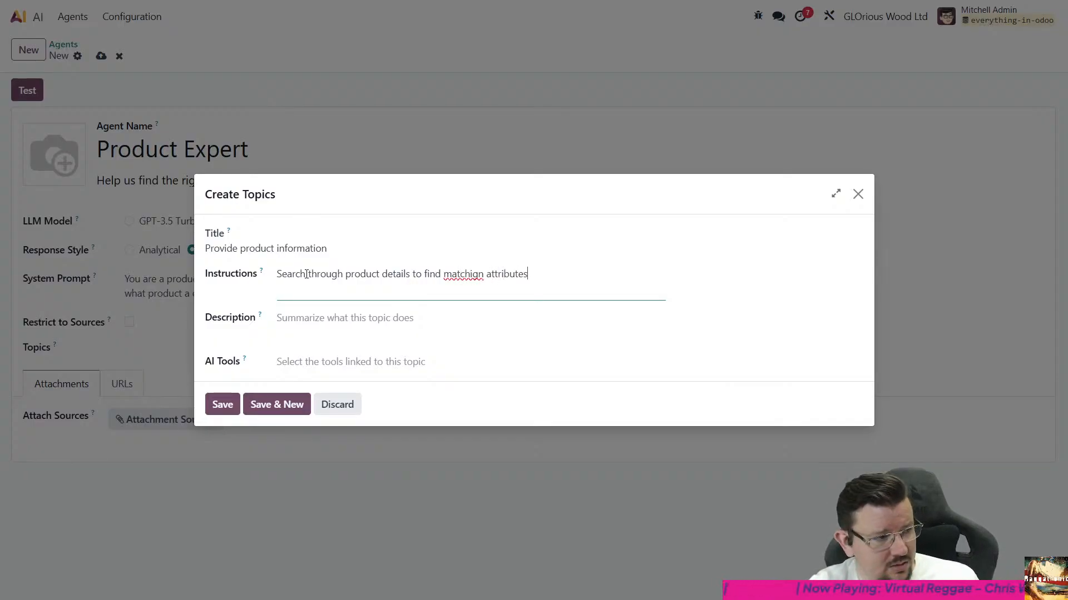
pyautogui.write(', descriptions')
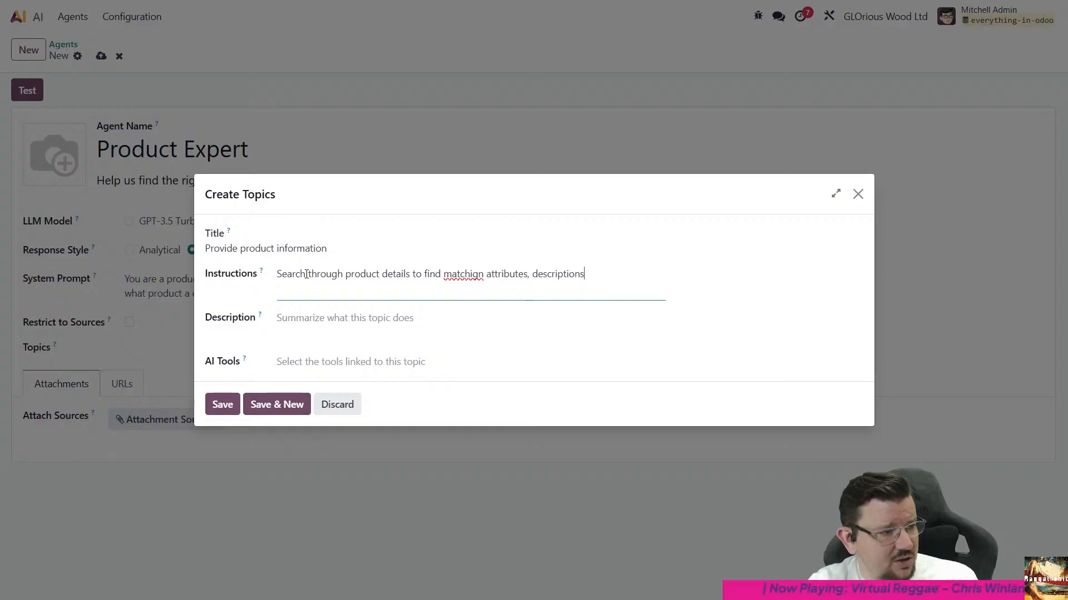
pyautogui.press('Right')
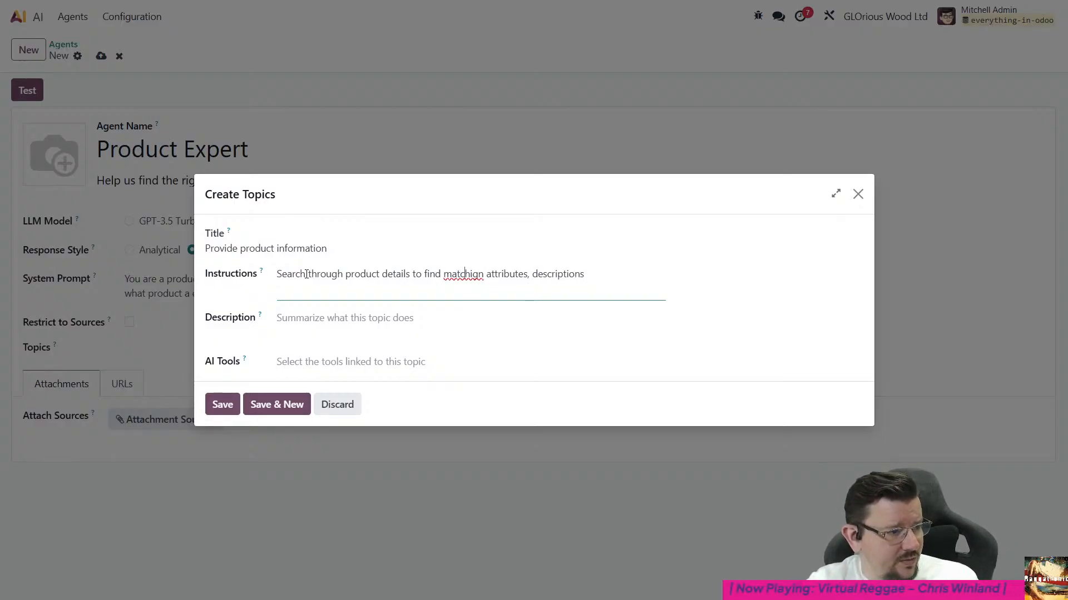
pyautogui.press('Delete')
pyautogui.press('Right')
pyautogui.write('g')
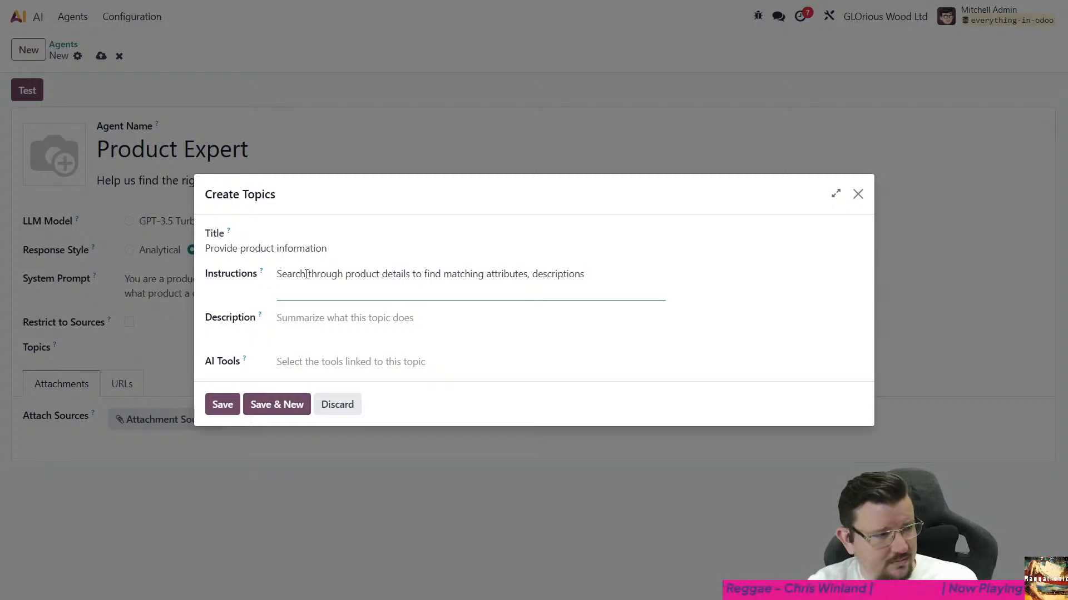
# - Replace the comma between "attributes" and "descriptions" in the topic's instructions with "and"
pyautogui.write('a')
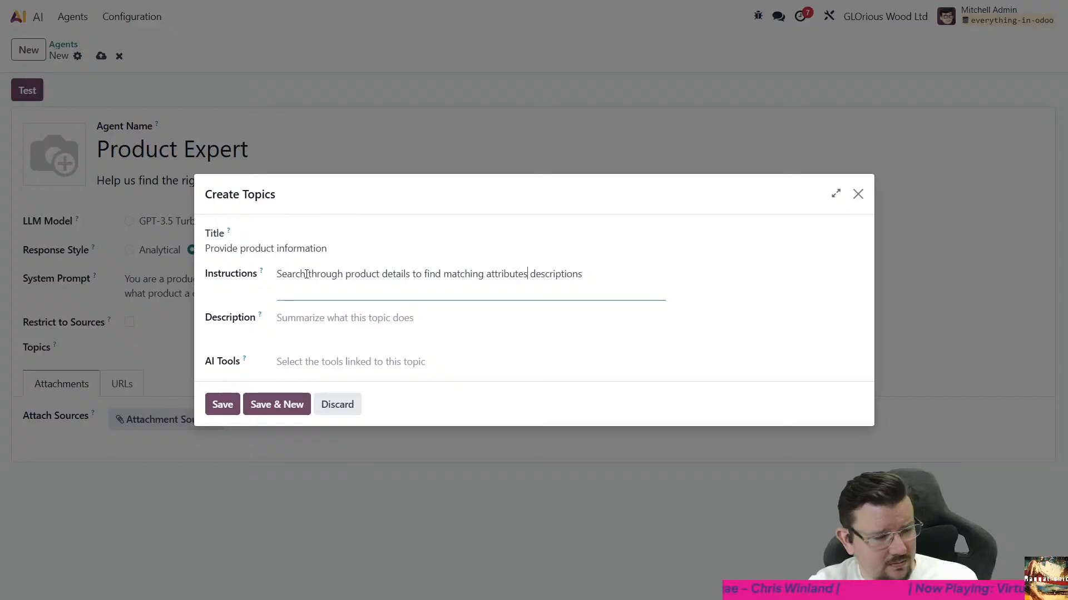
pyautogui.write('ttribut')
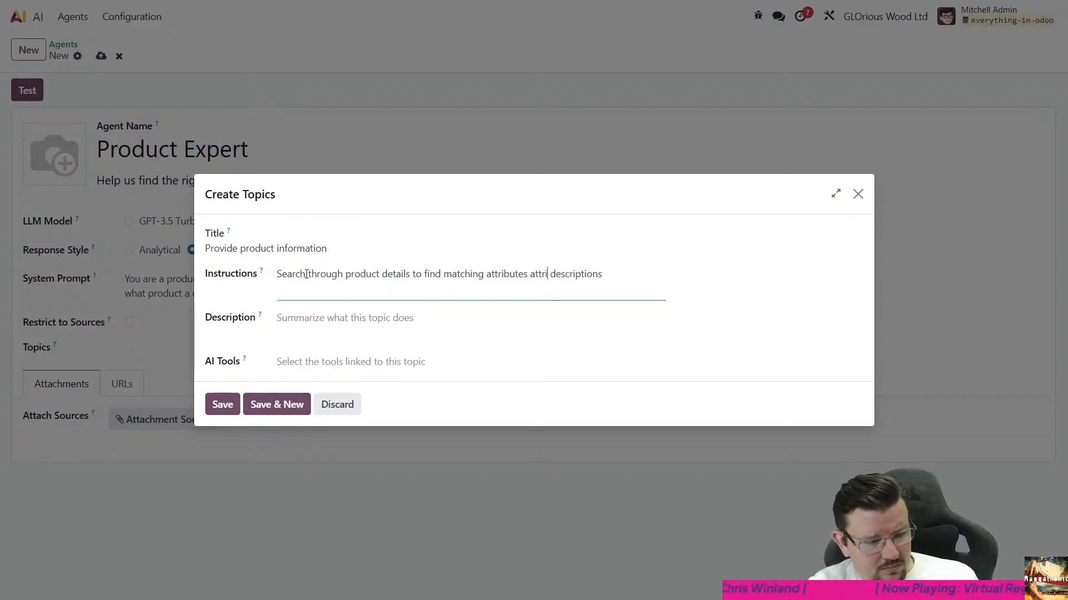
pyautogui.hotkey('ctrl', 'shift', 'Left')
pyautogui.write('and')
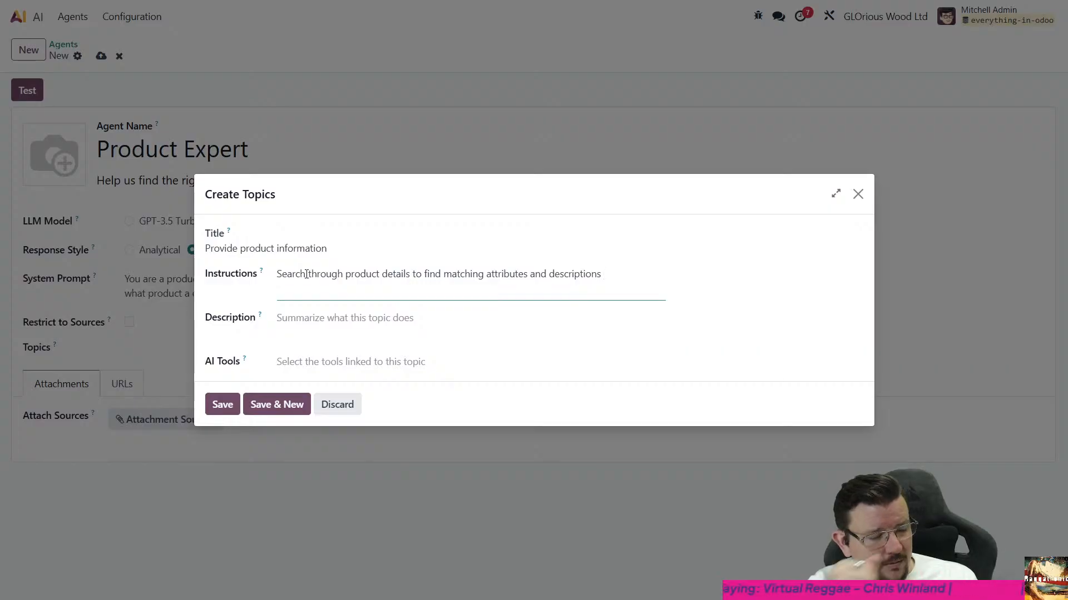
# - Describe the topic as "Searches product data and provides a reply"
pyautogui.moveTo(246, 362)
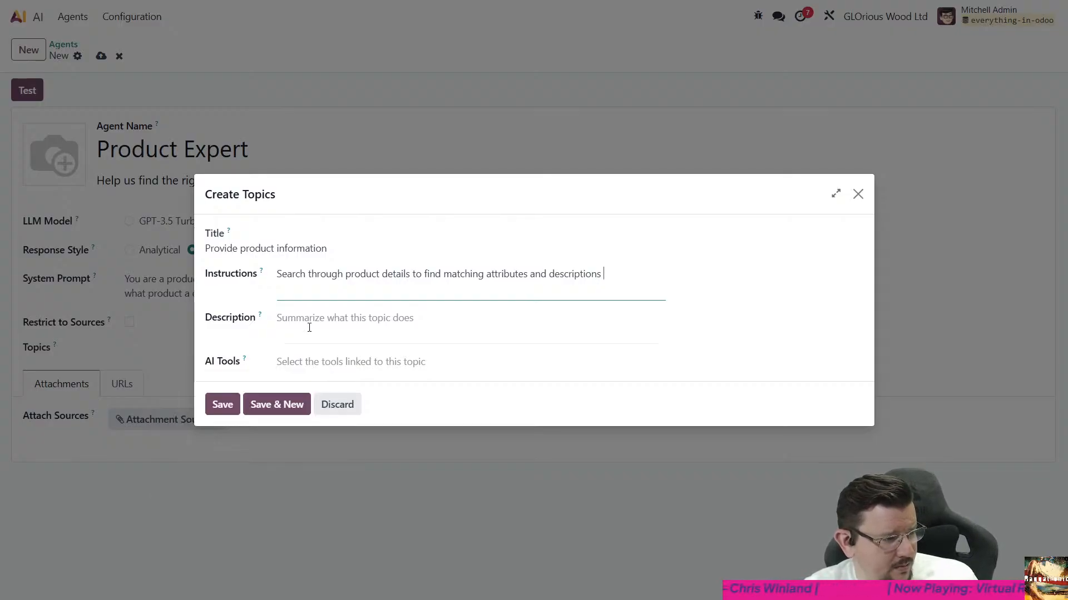
pyautogui.click(272, 324)
pyautogui.write('Sear')
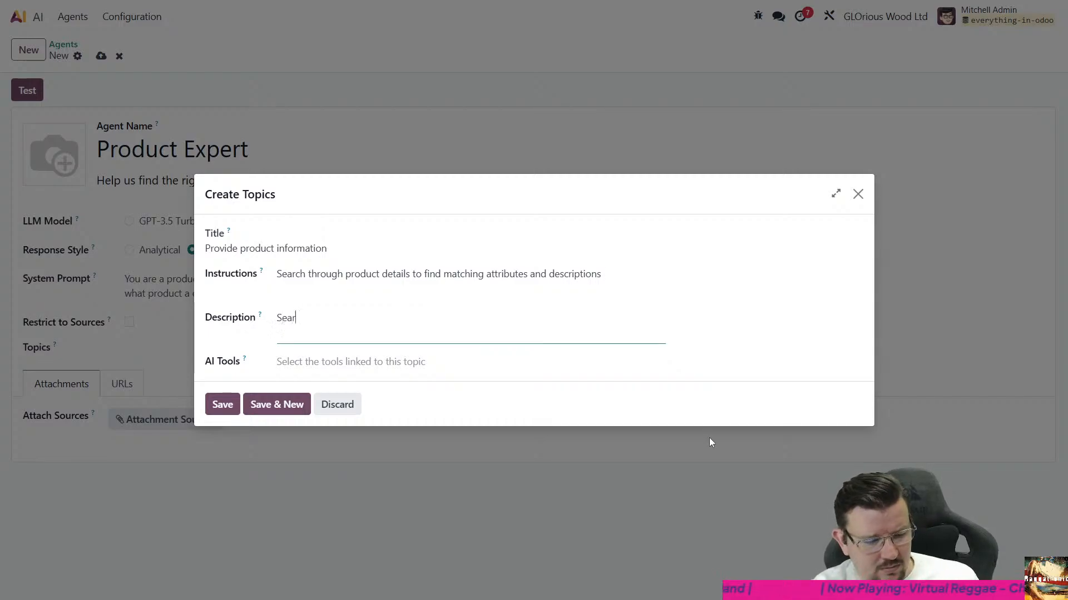
pyautogui.write('ches product ')
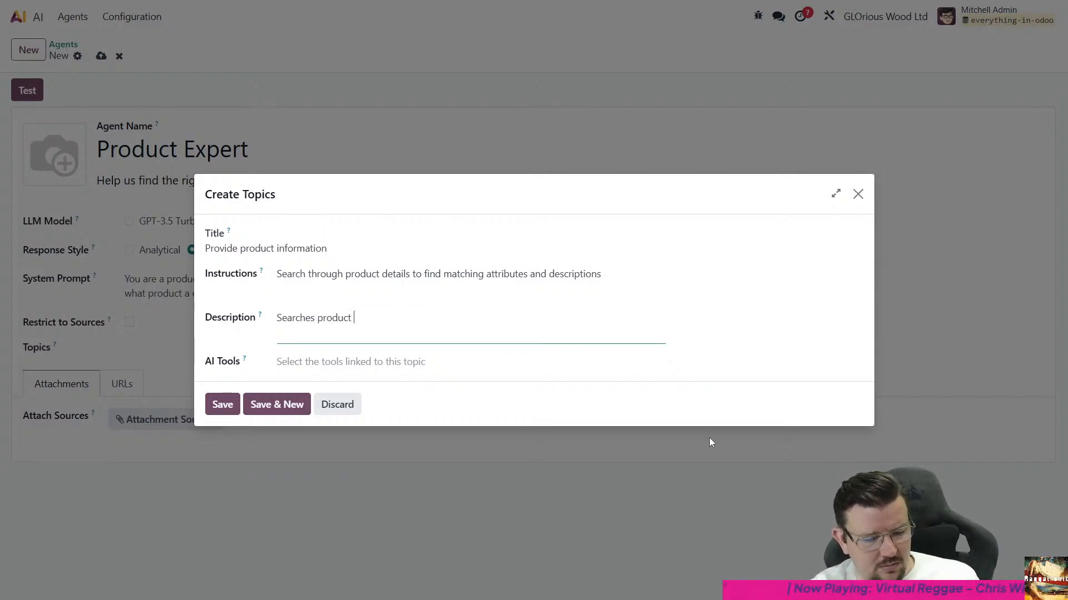
pyautogui.write('data and')
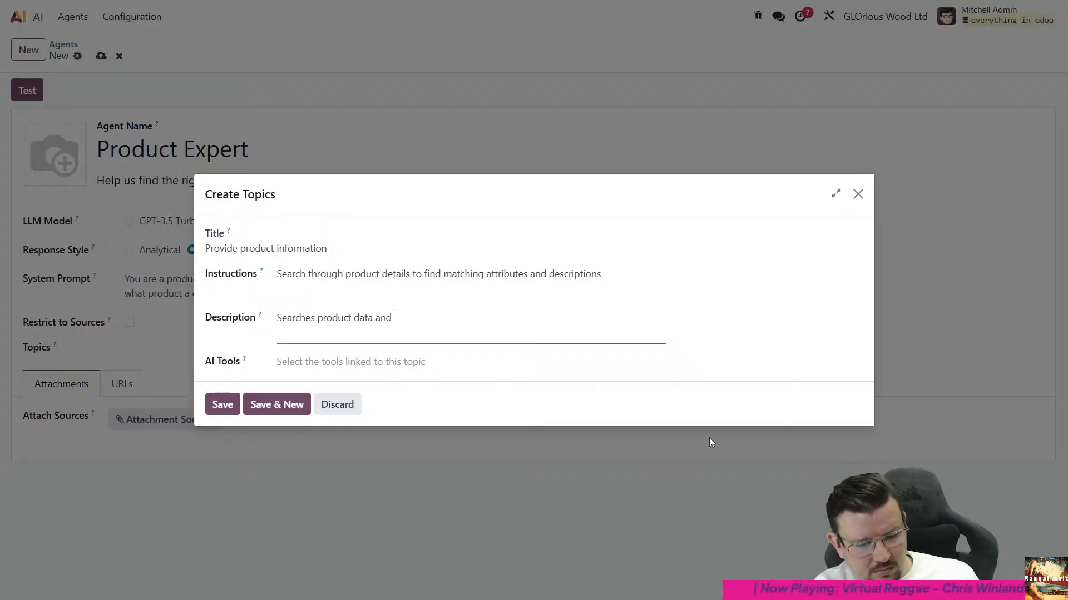
pyautogui.write(' provides a reply')
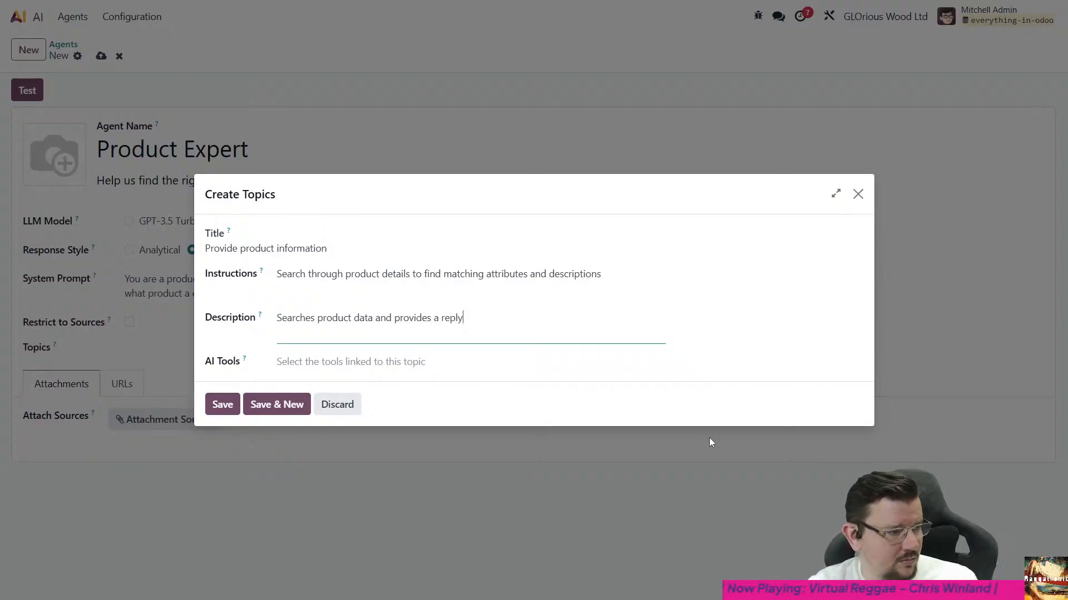
# - Try to link an AI tool named "Product Search" to the topic, and clear the entry
pyautogui.click(334, 360)
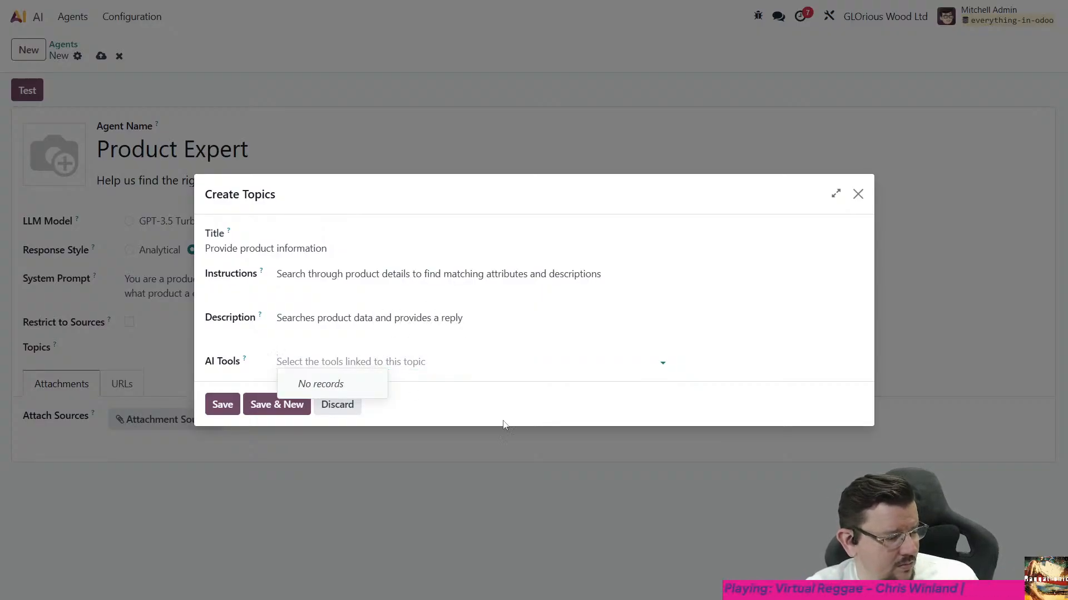
pyautogui.write('Prod')
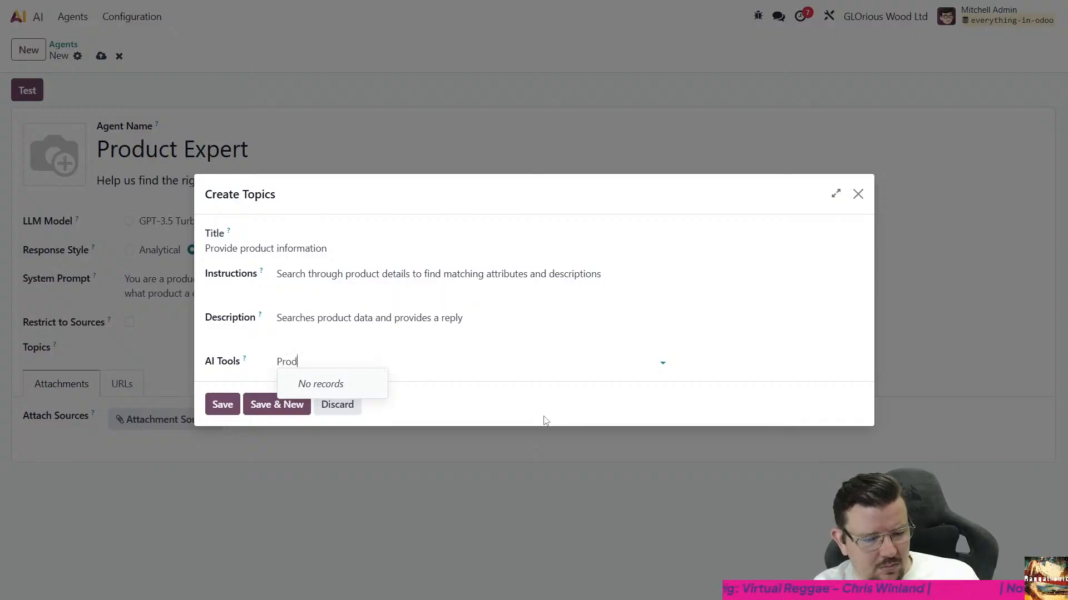
pyautogui.write('uct Search')
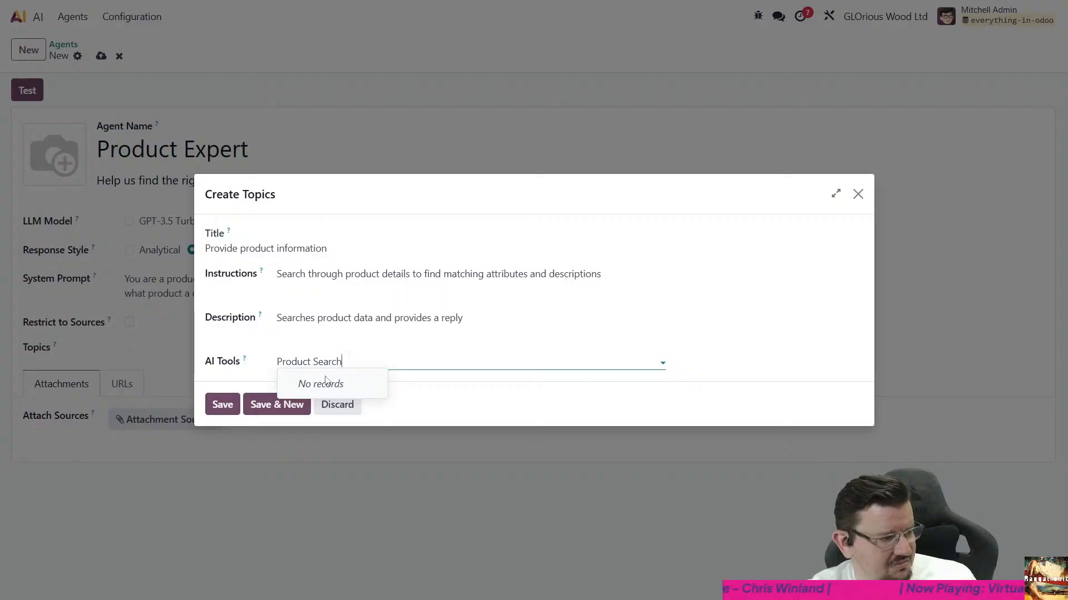
pyautogui.tripleClick(338, 362)
pyautogui.tripleClick(344, 361)
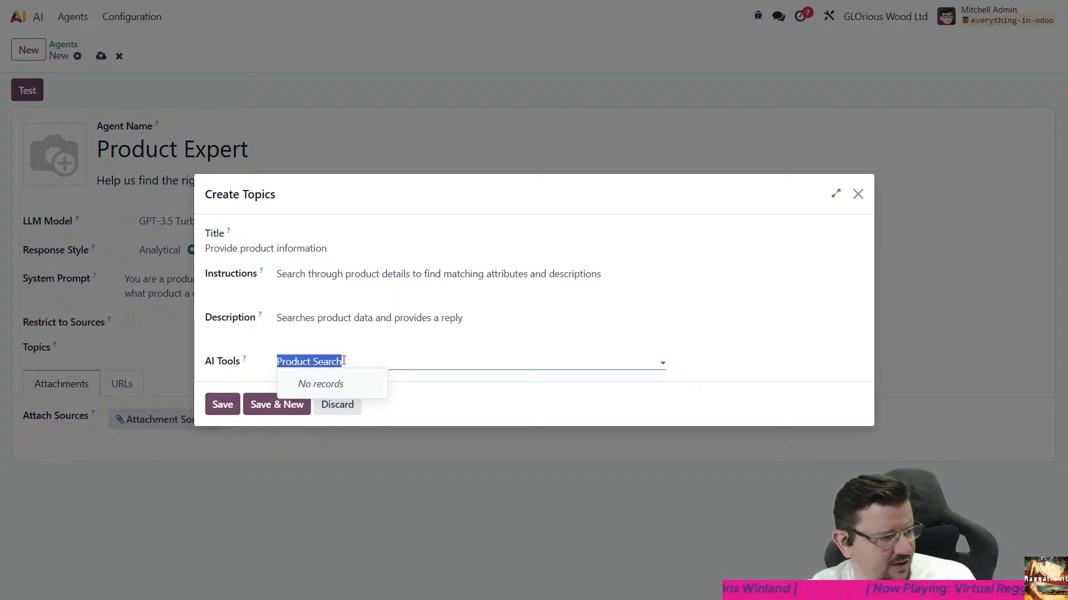
pyautogui.tripleClick(343, 361)
pyautogui.tripleClick(344, 361)
pyautogui.tripleClick(344, 360)
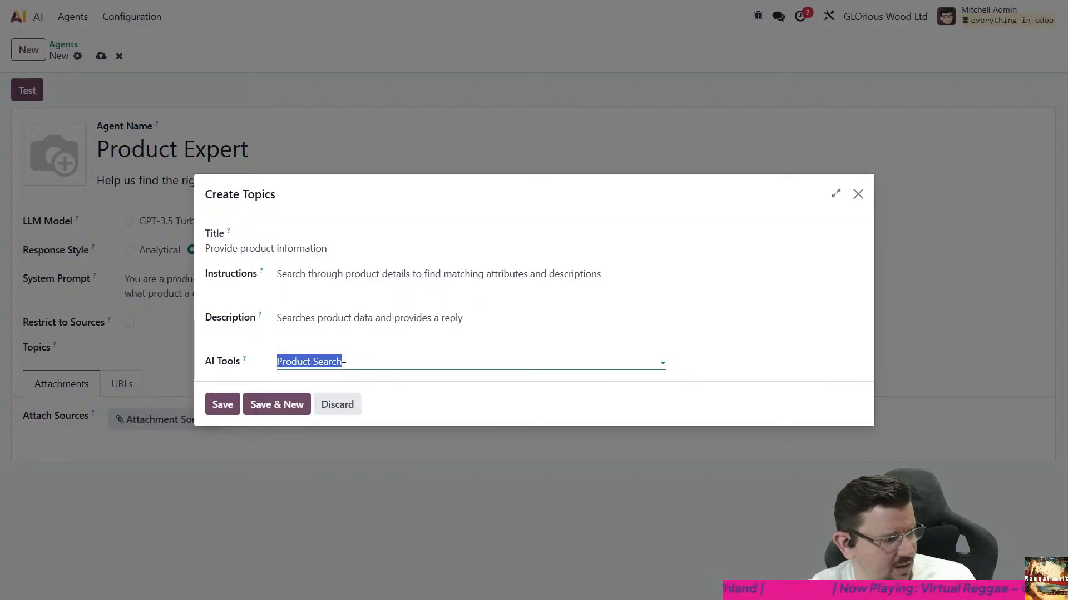
pyautogui.tripleClick(344, 359)
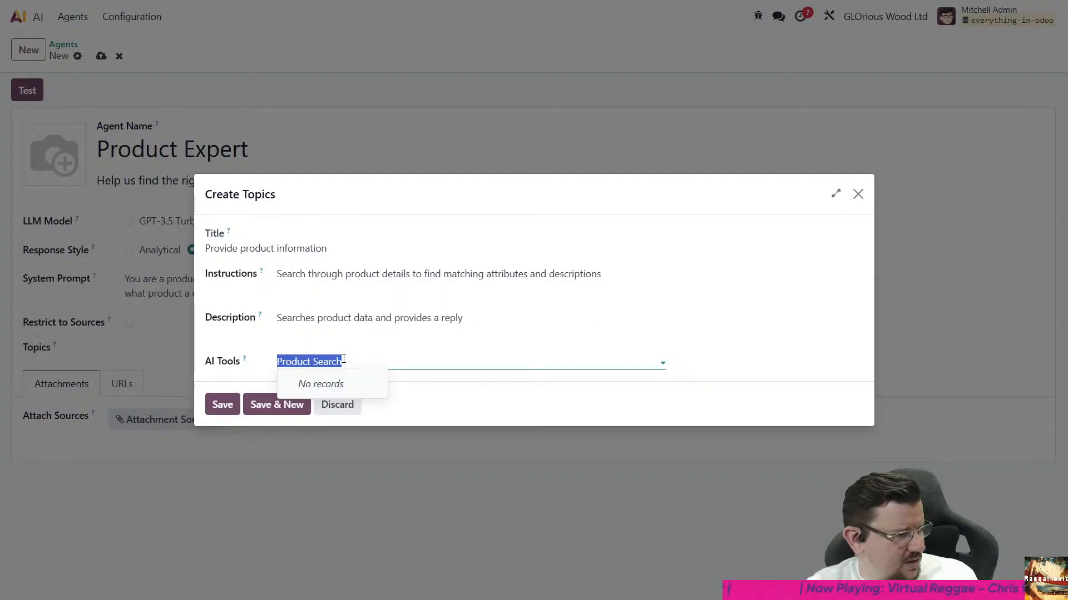
pyautogui.press('BackSpace')
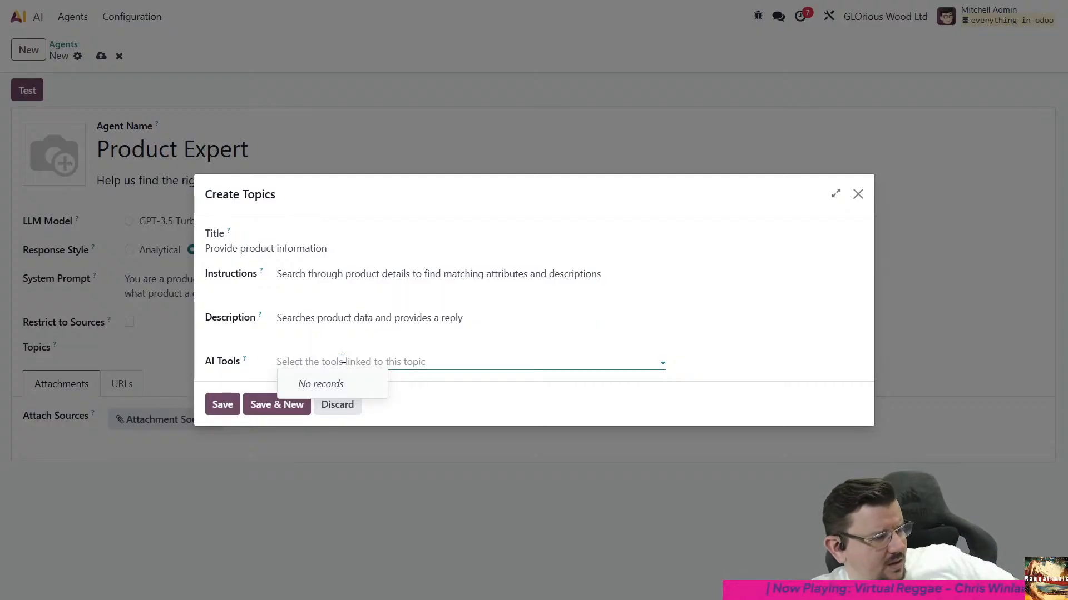
# - Save the new topic to the Product Expert agent and open its record from the list of topics
pyautogui.click(223, 405)
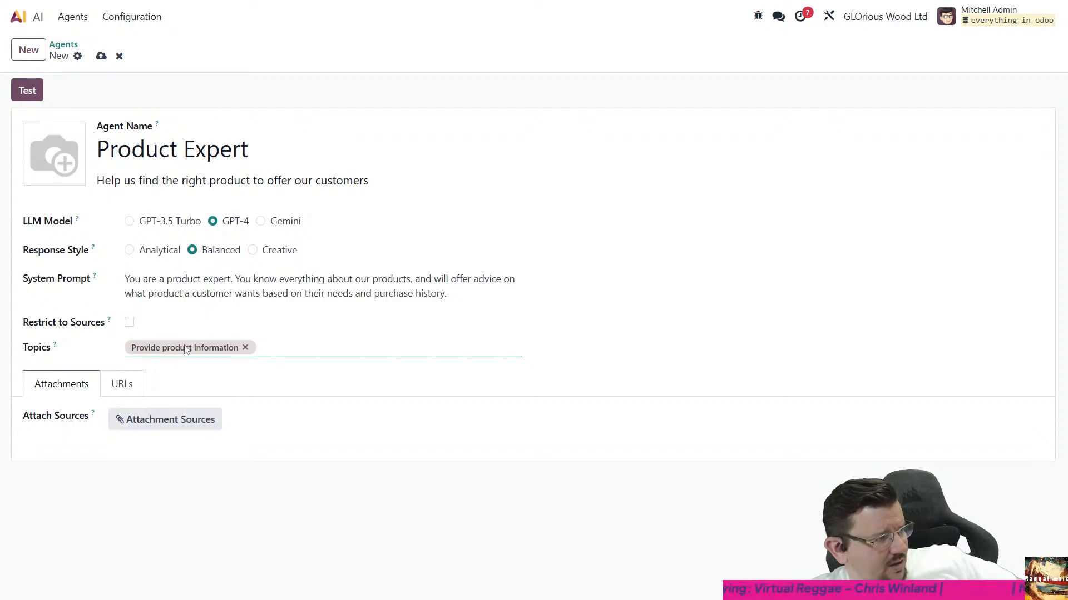
pyautogui.click(113, 9)
pyautogui.moveTo(82, 11)
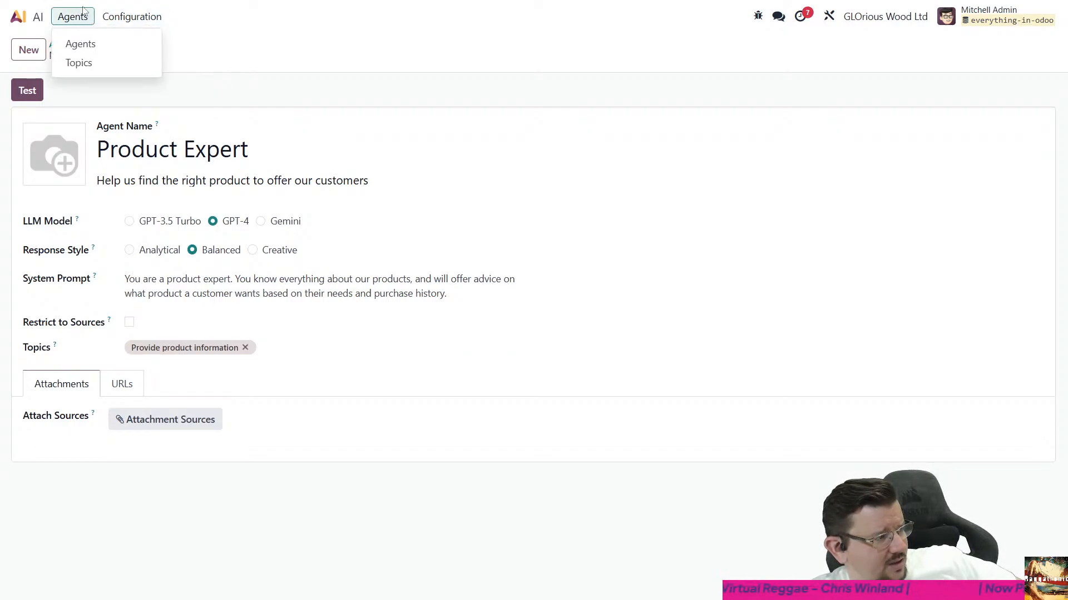
pyautogui.click(84, 63)
pyautogui.click(90, 110)
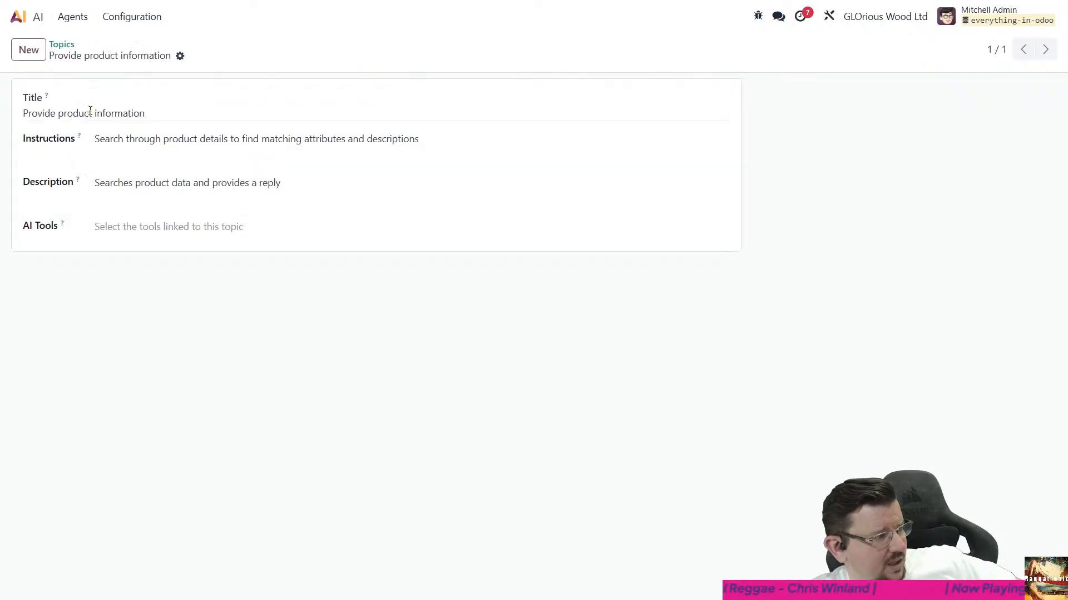
# - Look through the technical settings entries of the database for anything that manages AI tools
pyautogui.click(38, 18)
pyautogui.click(288, 280)
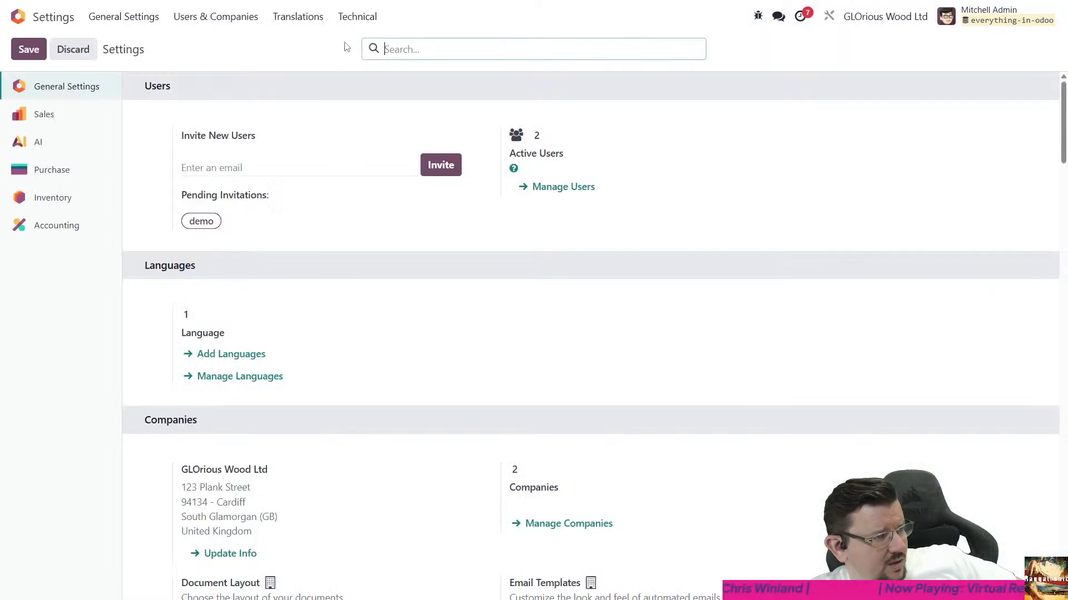
pyautogui.click(358, 16)
pyautogui.scroll(-5, 434, 228)
pyautogui.scroll(-6, 436, 231)
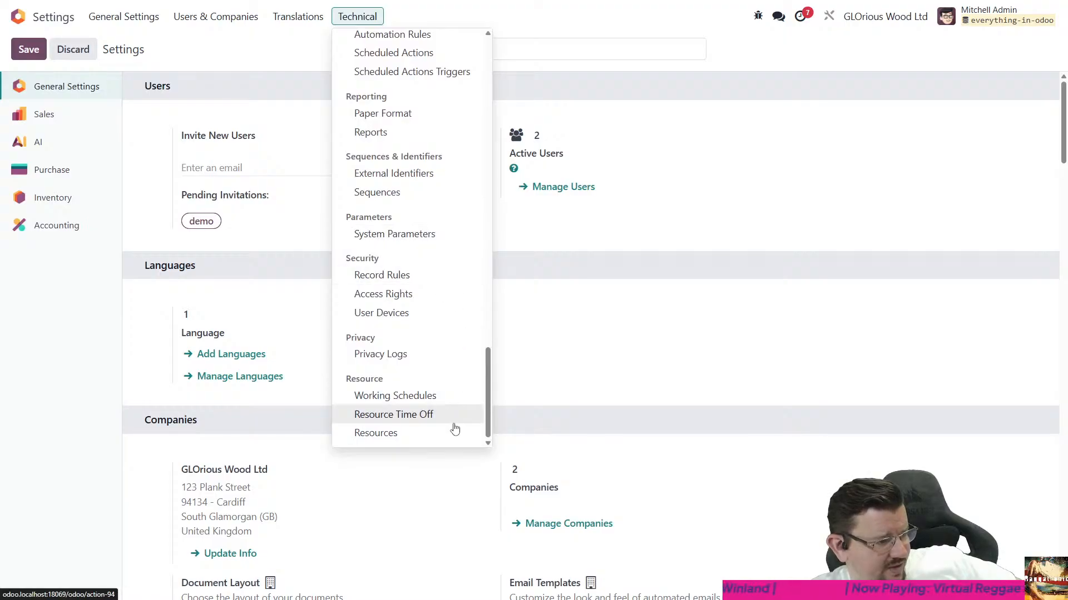
pyautogui.scroll(1, 440, 428)
pyautogui.scroll(4, 446, 408)
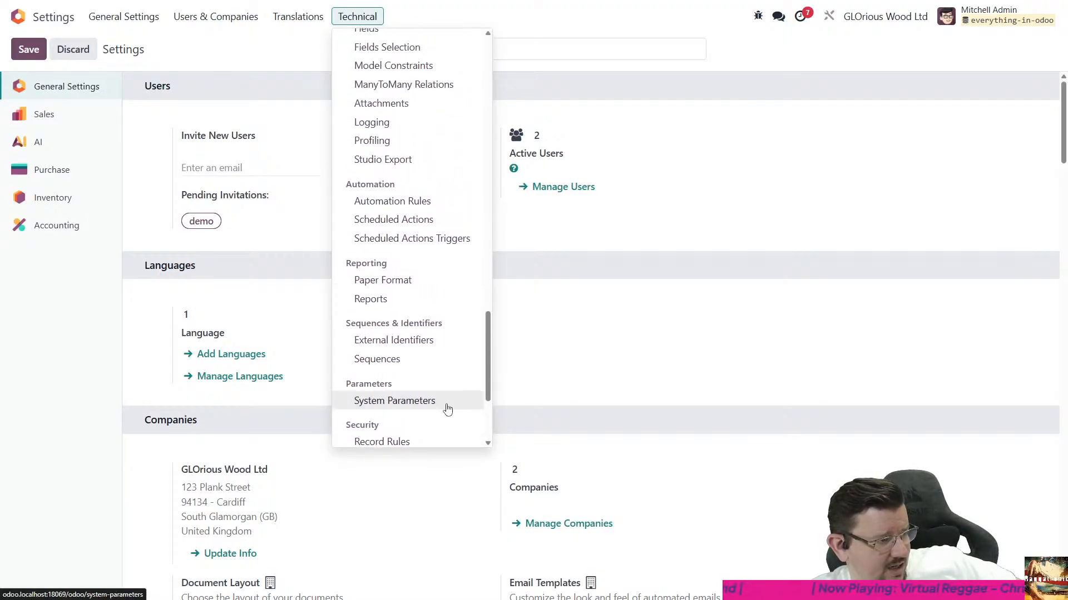
pyautogui.scroll(1, 443, 398)
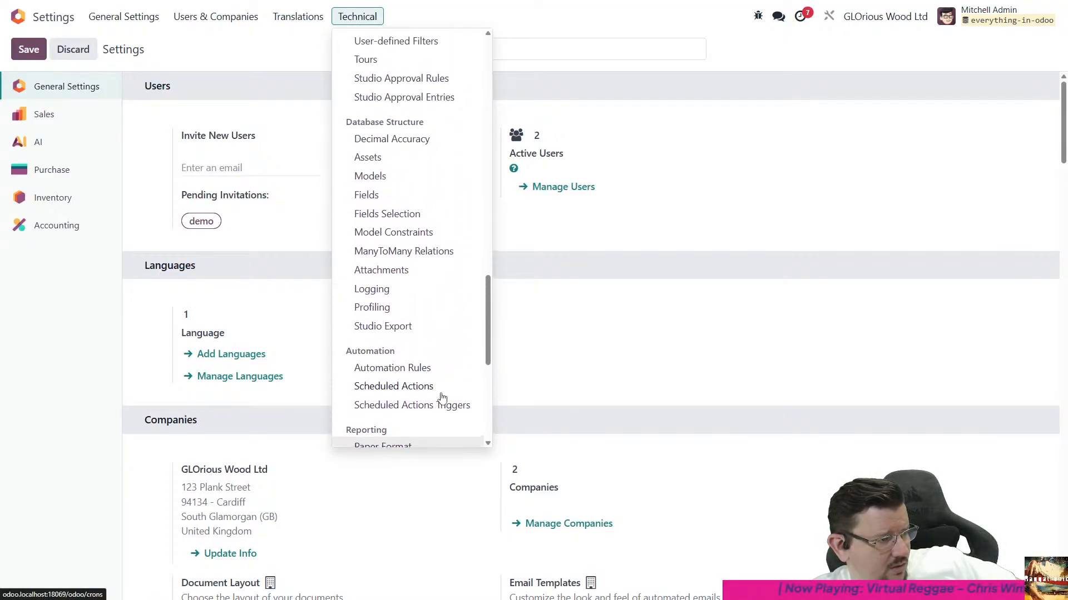
pyautogui.scroll(5, 443, 368)
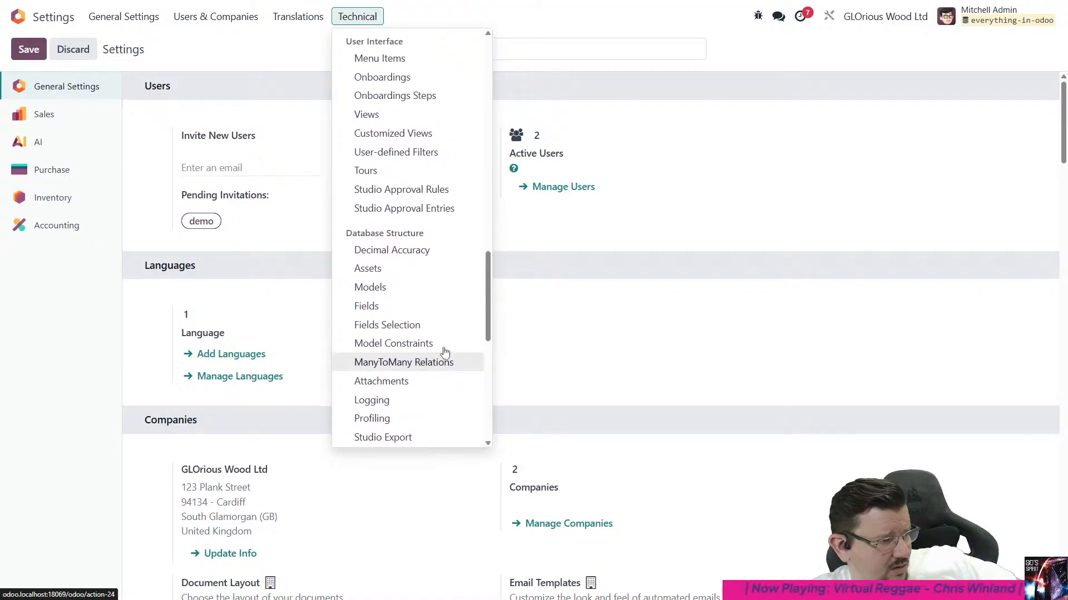
pyautogui.scroll(5, 447, 327)
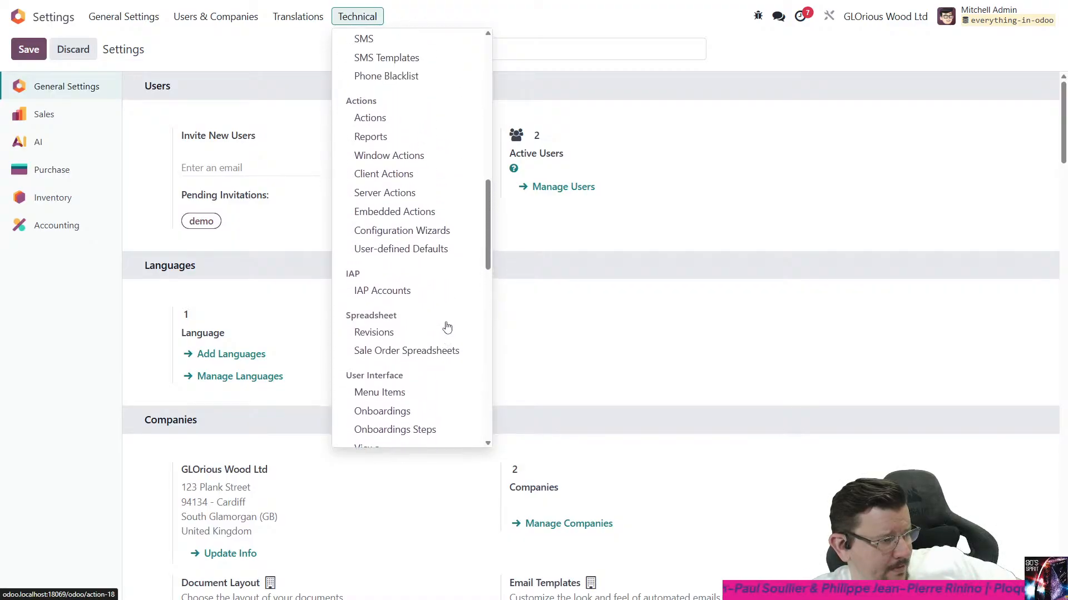
pyautogui.scroll(2, 448, 315)
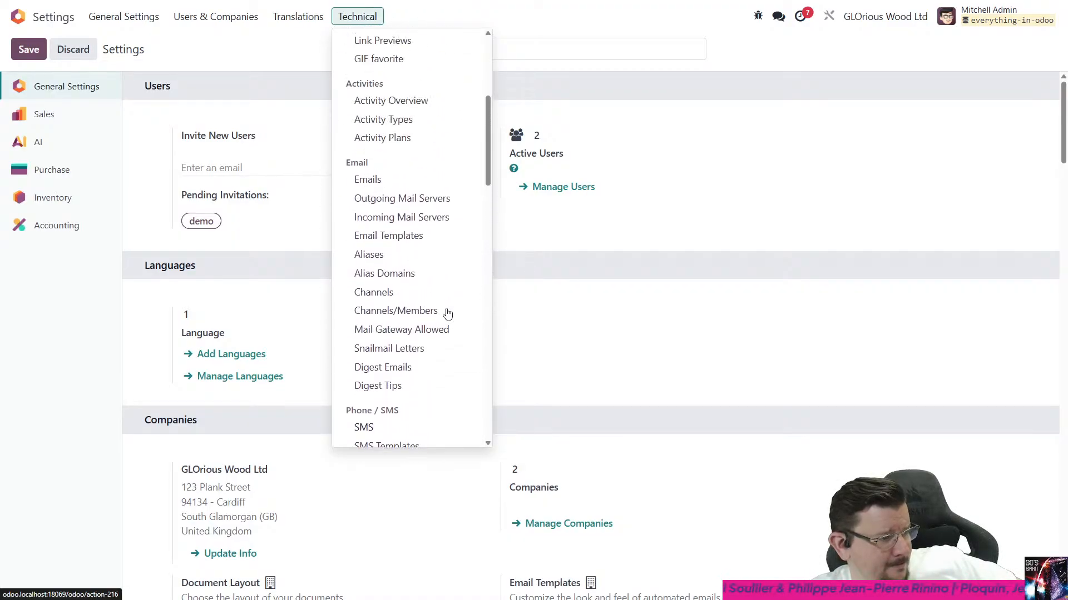
pyautogui.scroll(4, 439, 296)
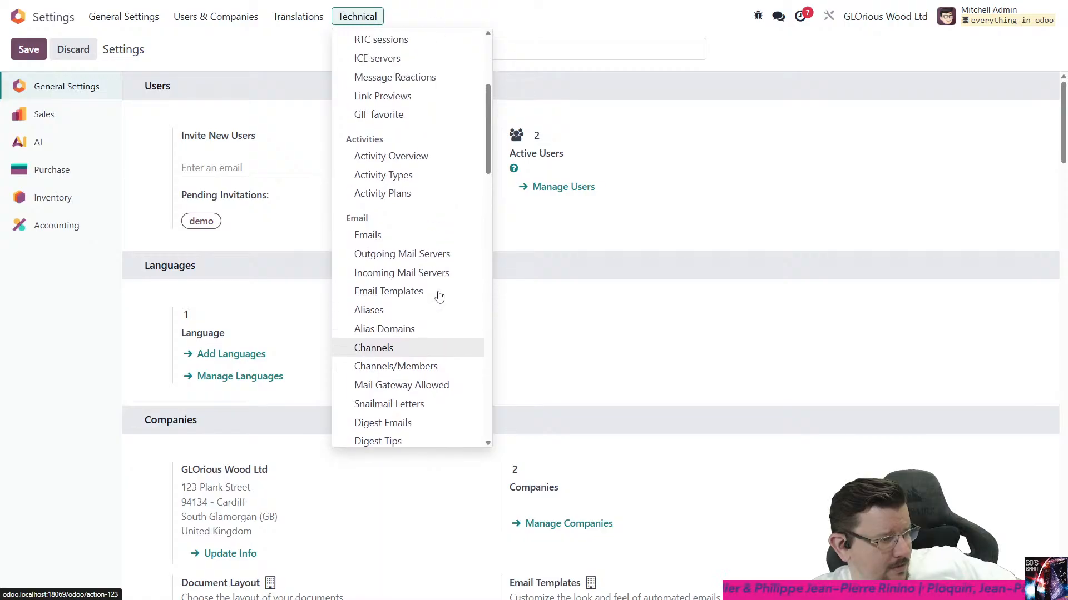
pyautogui.scroll(1, 438, 296)
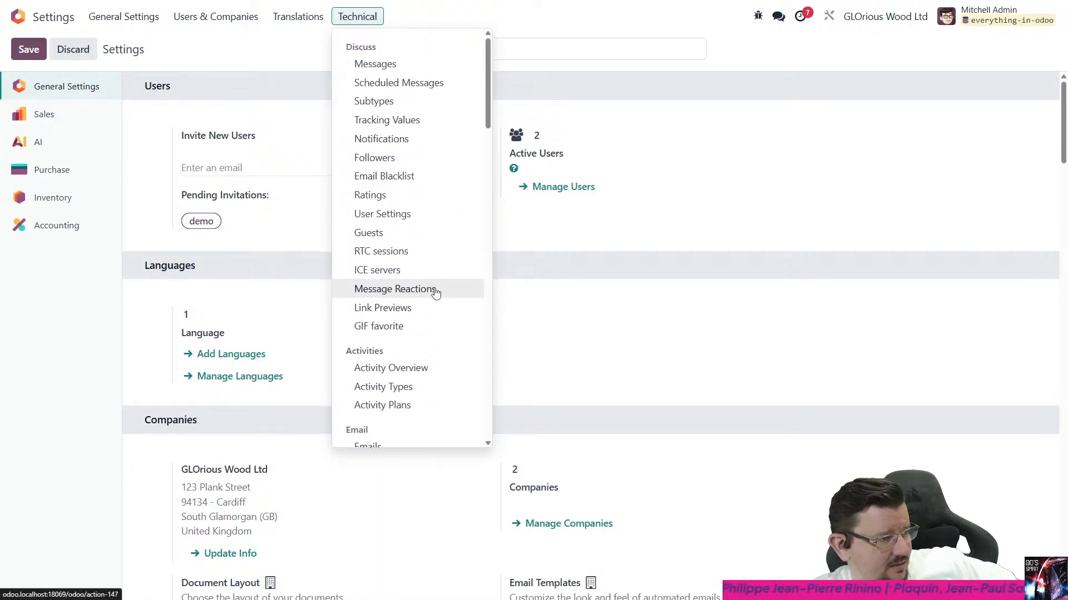
pyautogui.scroll(-12, 432, 292)
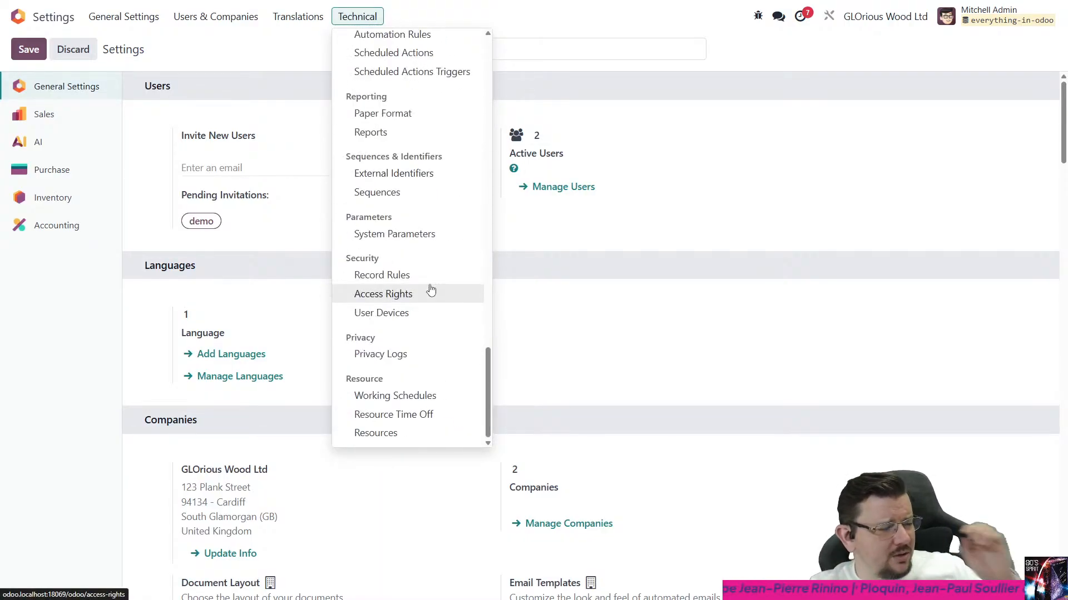
pyautogui.scroll(3, 429, 292)
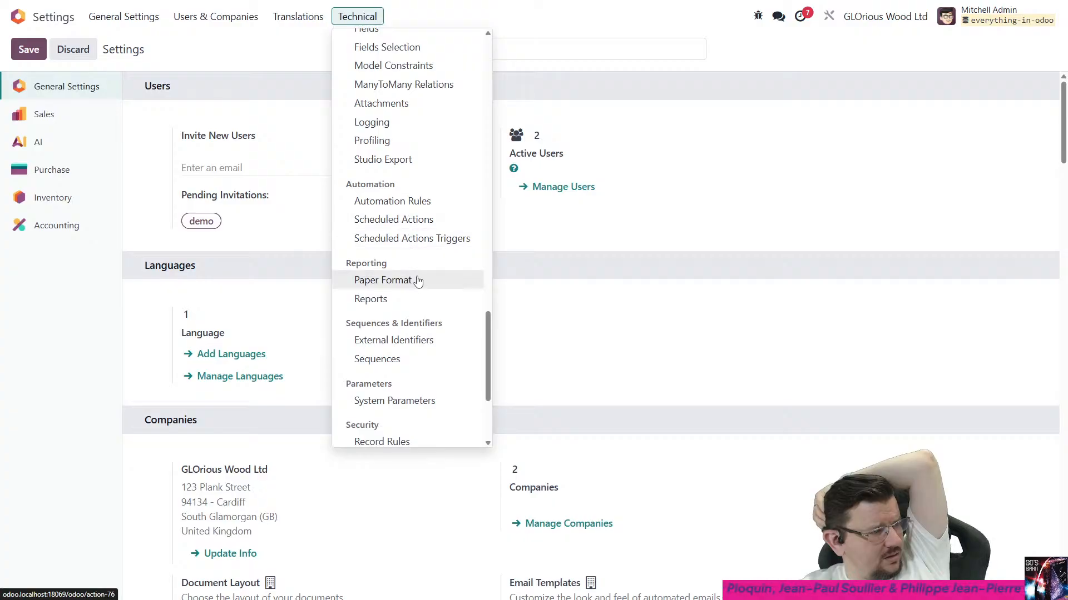
pyautogui.scroll(-2, 420, 289)
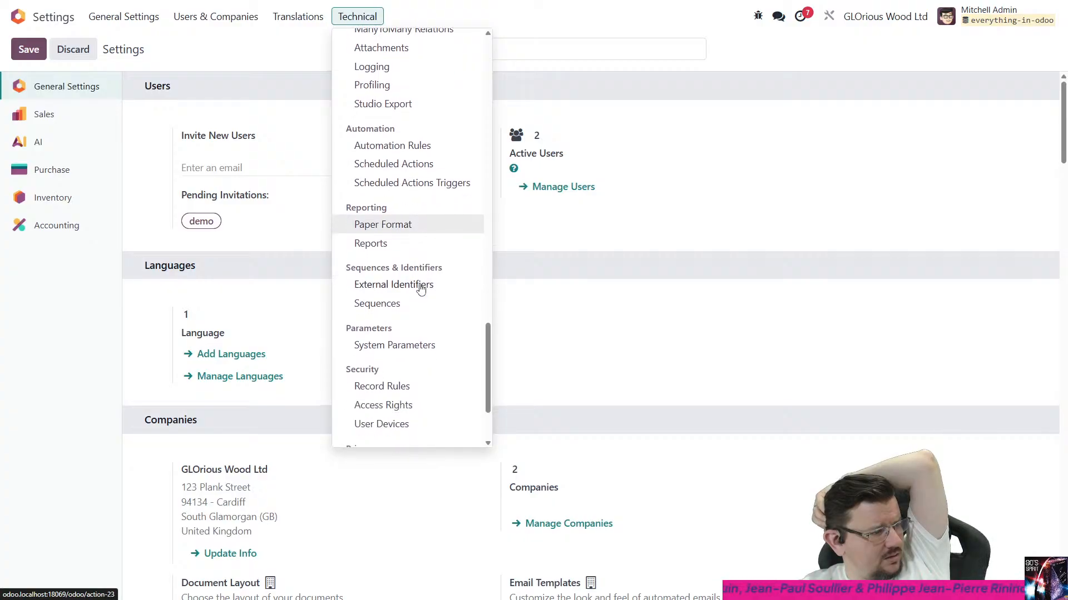
pyautogui.scroll(-1, 421, 289)
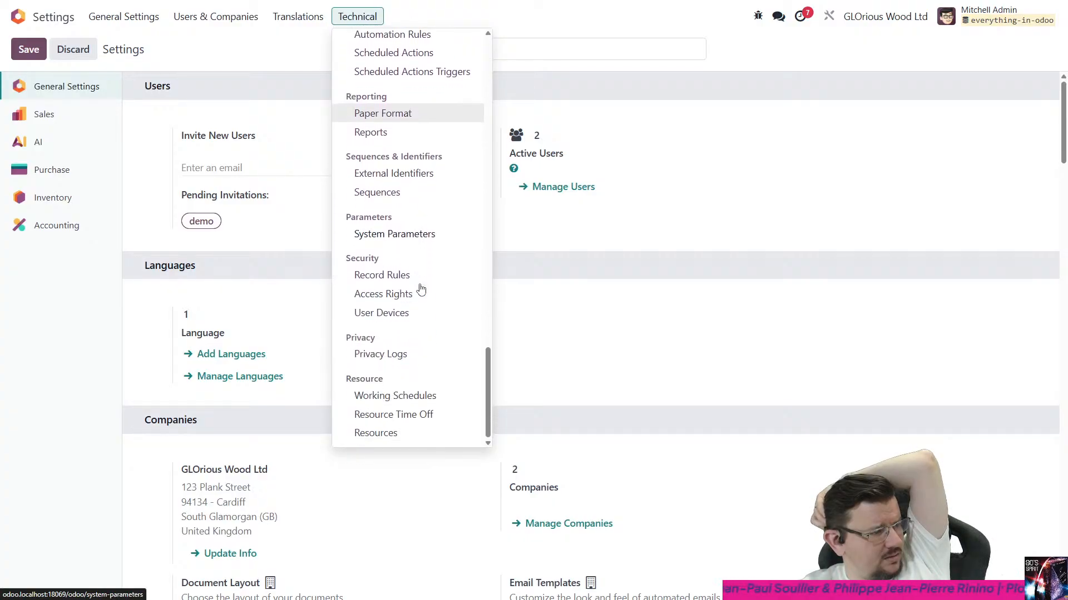
pyautogui.scroll(5, 412, 329)
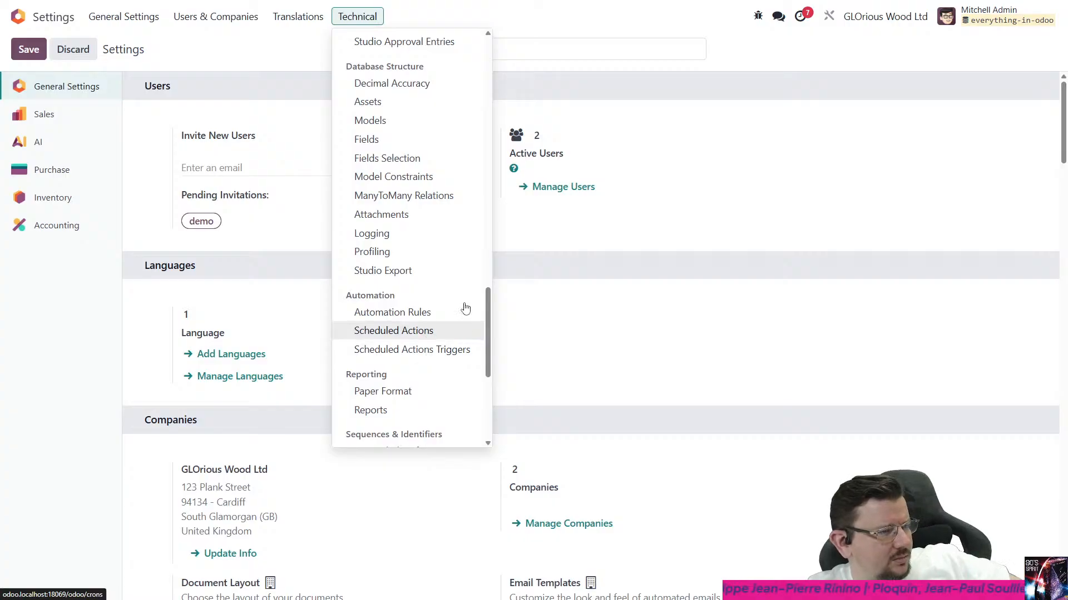
pyautogui.scroll(4, 411, 275)
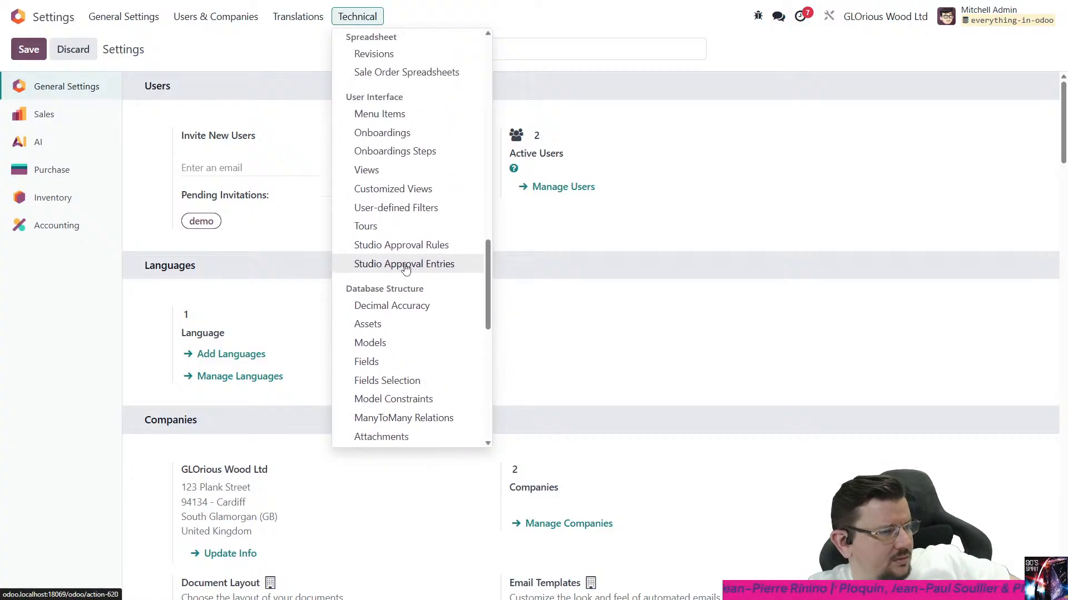
pyautogui.click(691, 328)
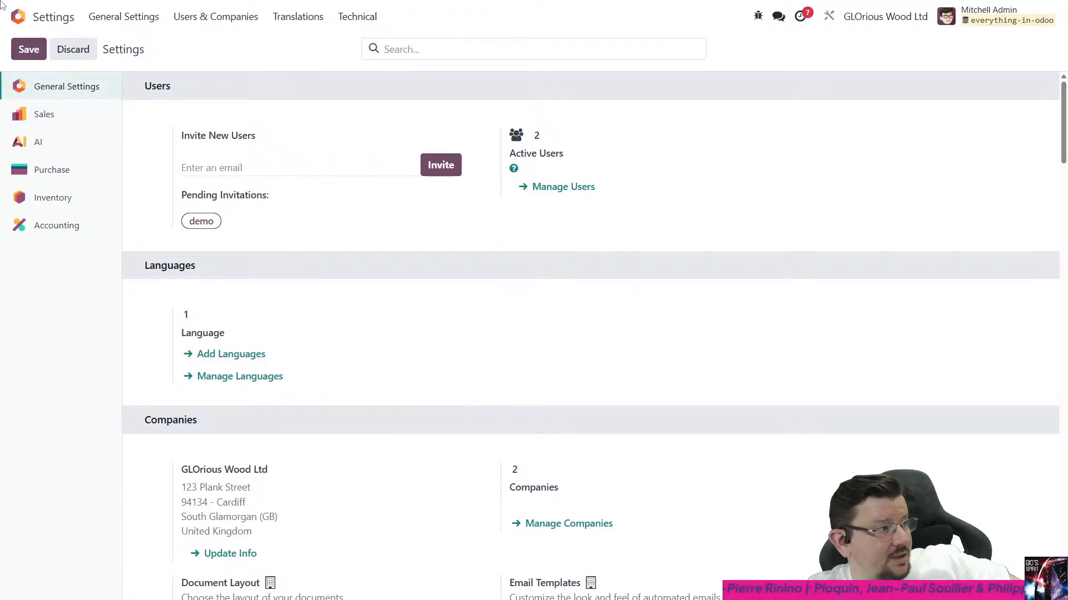
# - Search the installable modules for "calendar" and activate the AI Calendar module
pyautogui.click(35, 21)
pyautogui.click(759, 198)
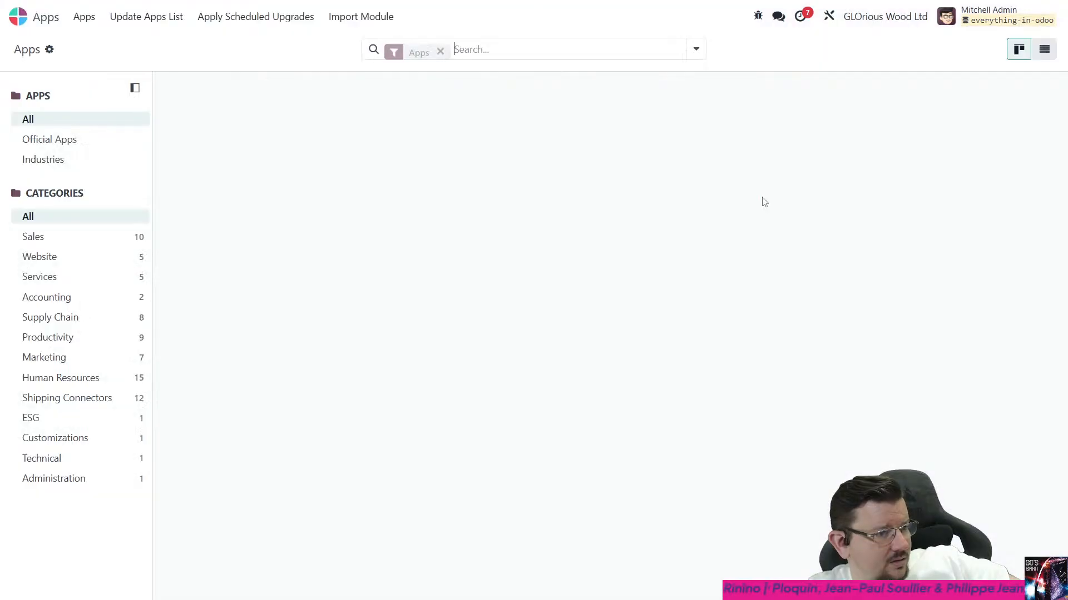
pyautogui.write('ac')
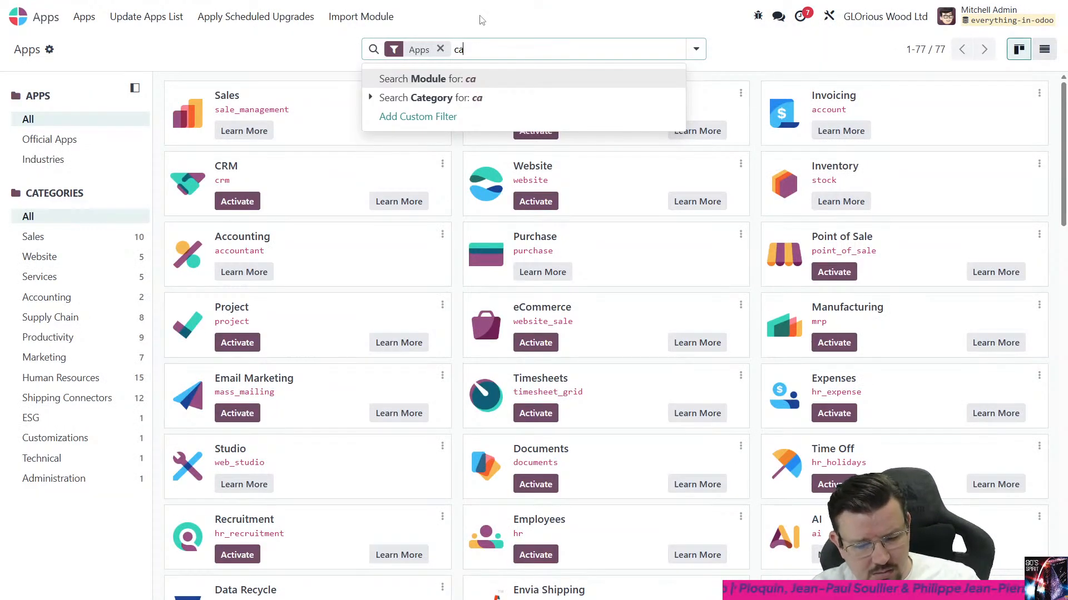
pyautogui.press('BackSpace')
pyautogui.press('BackSpace')
pyautogui.press('BackSpace')
pyautogui.write('calendar')
pyautogui.press('Return')
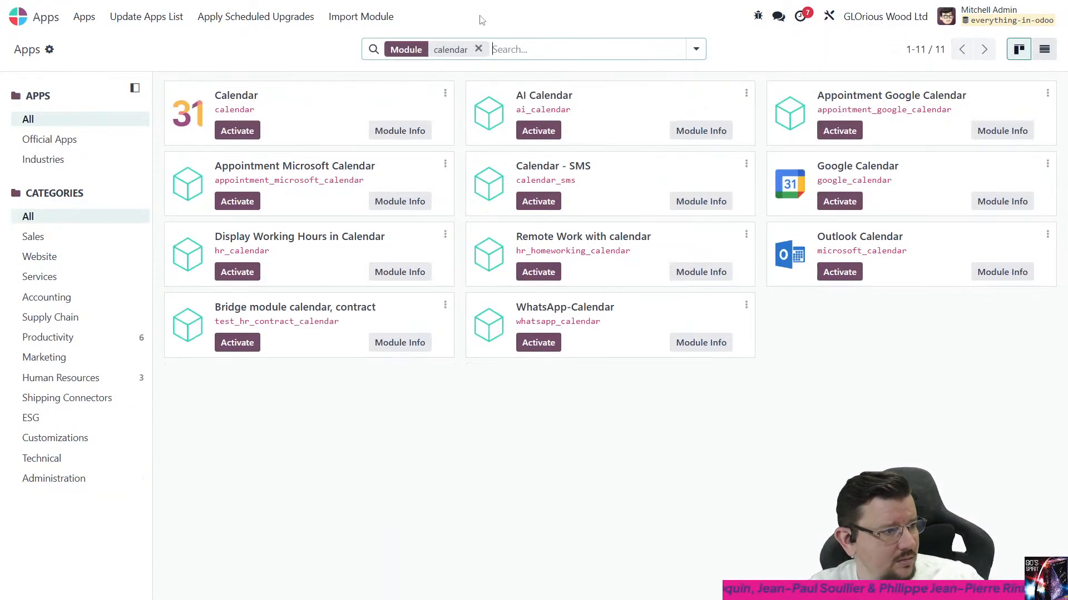
pyautogui.click(537, 131)
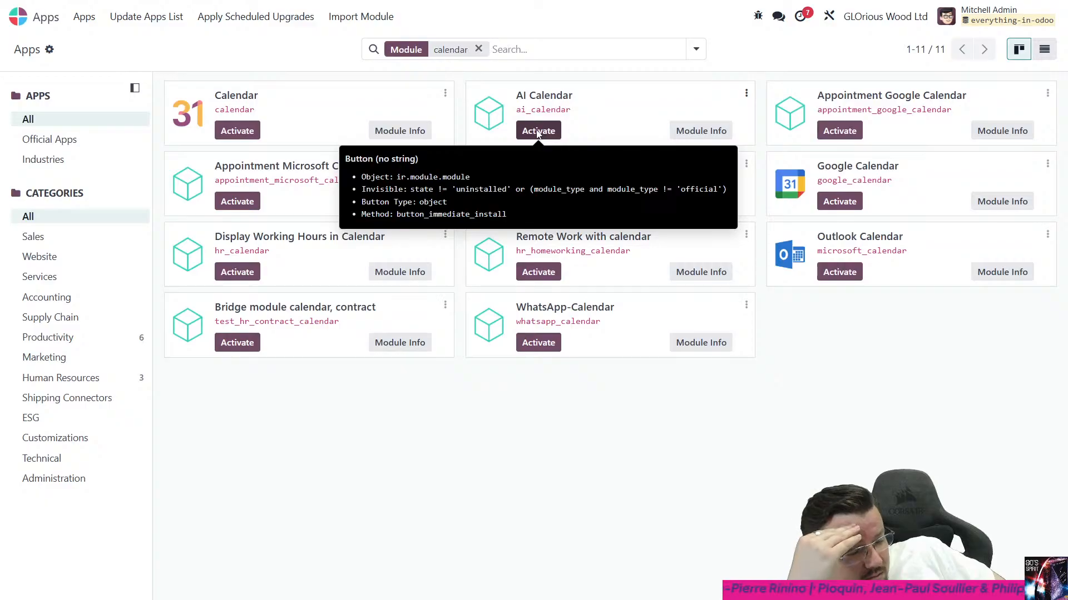
pyautogui.click(537, 132)
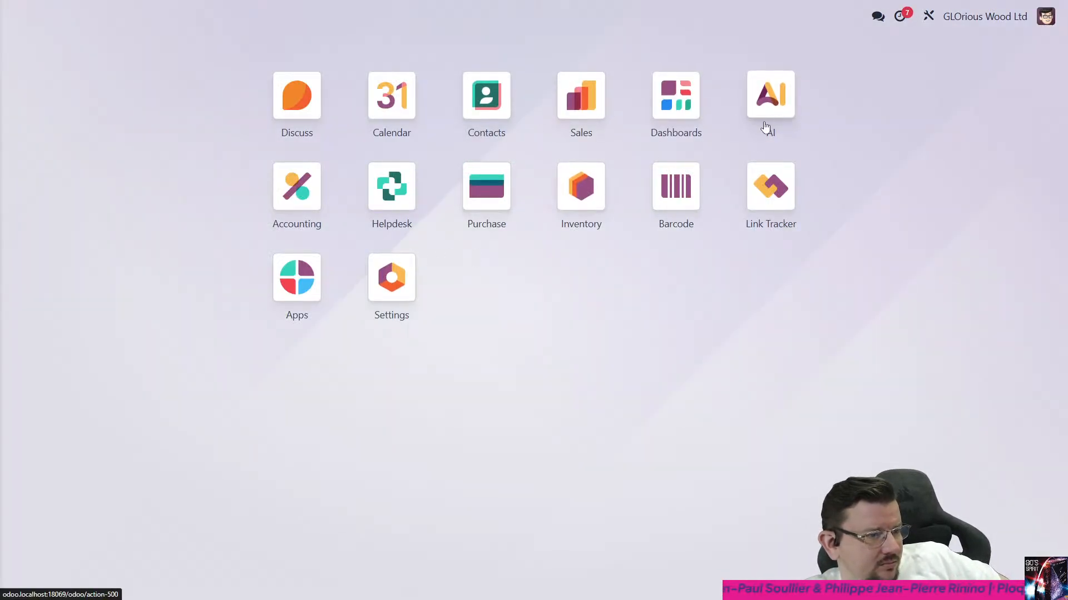
# - Open the Create Calendar Events topic in AI and examine its instructions, linked tool and the available configuration options
pyautogui.click(764, 128)
pyautogui.click(73, 17)
pyautogui.click(77, 64)
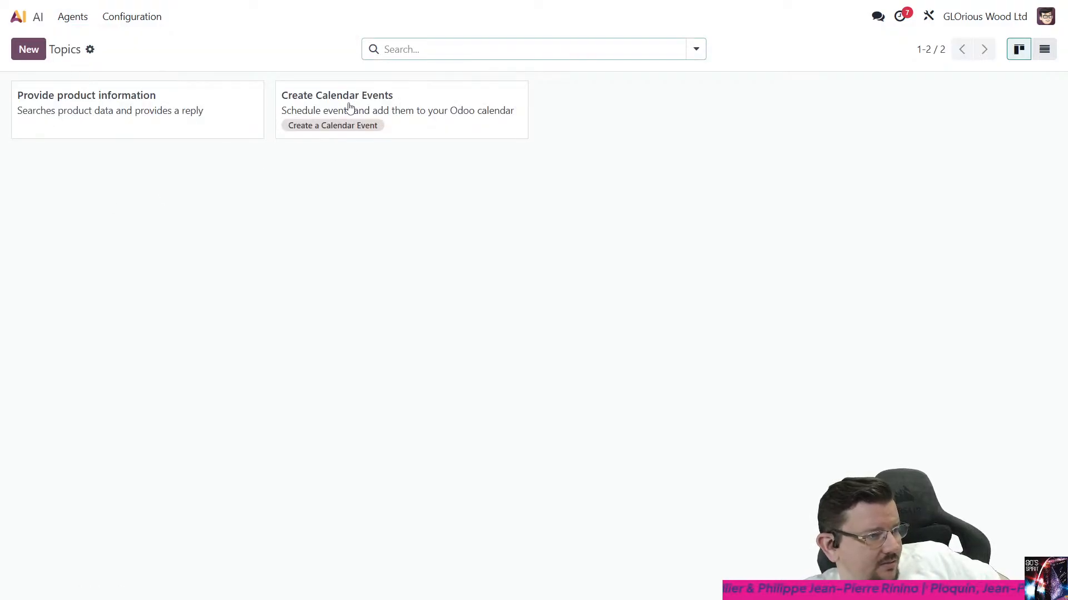
pyautogui.click(440, 124)
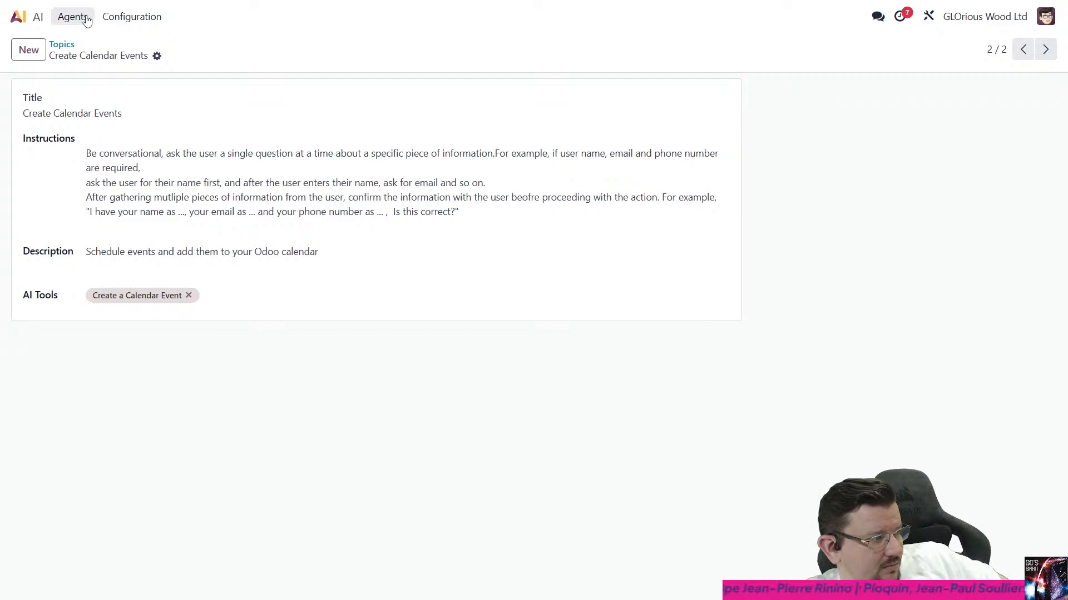
pyautogui.click(125, 17)
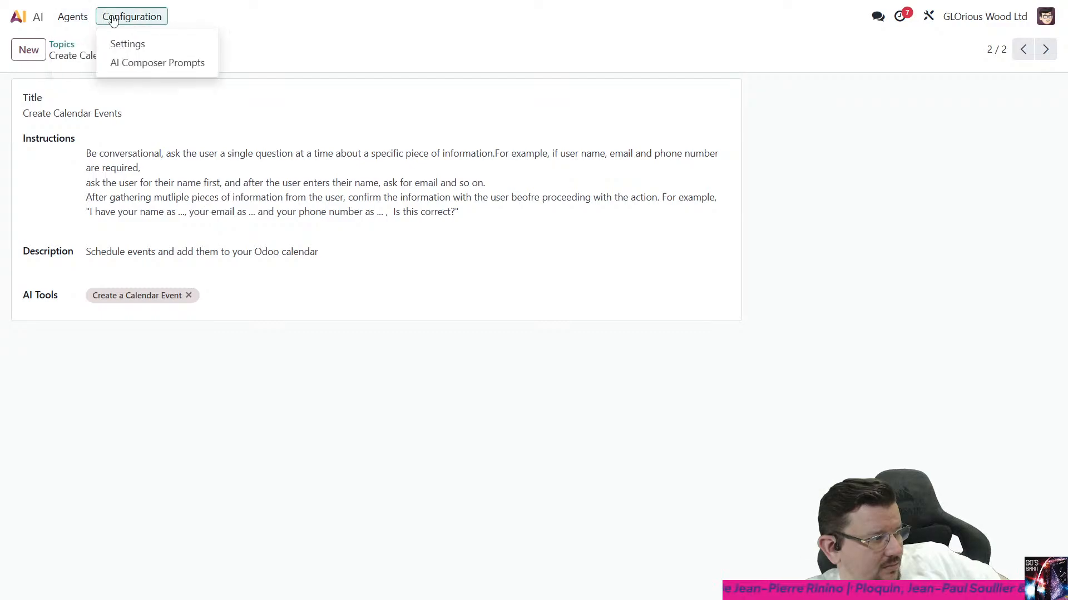
pyautogui.click(403, 251)
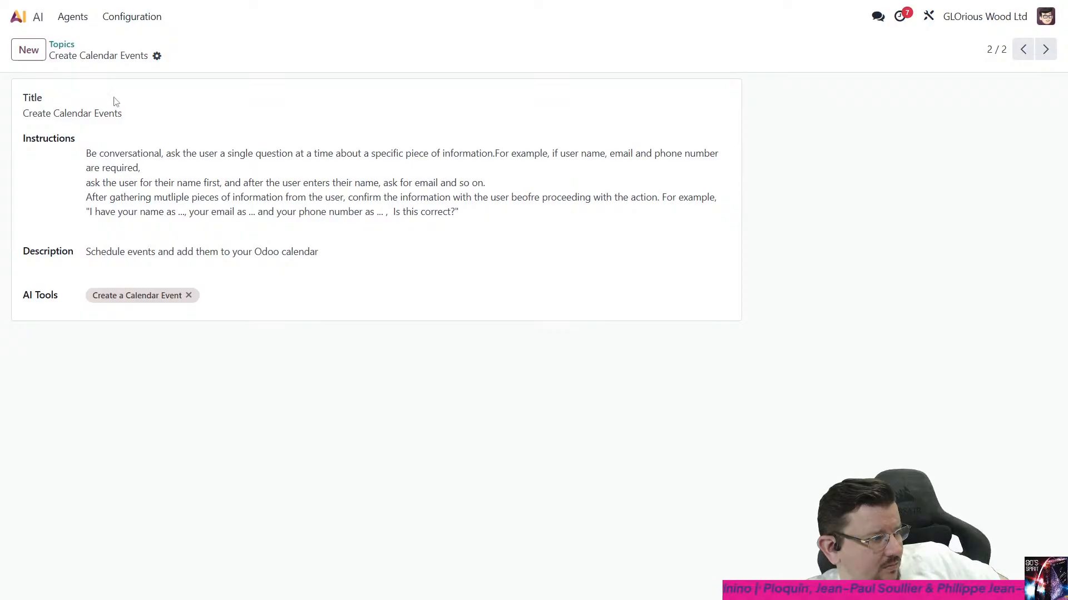
pyautogui.click(279, 299)
pyautogui.click(509, 367)
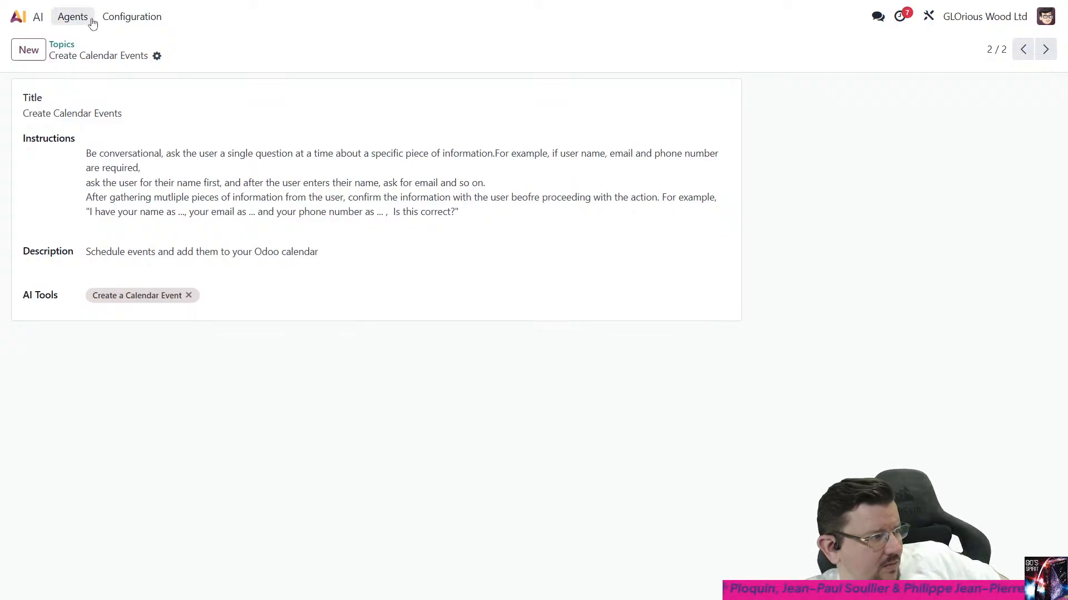
pyautogui.click(92, 23)
# - Check the technical settings entries again for AI tool options after installing the calendar module
pyautogui.click(18, 17)
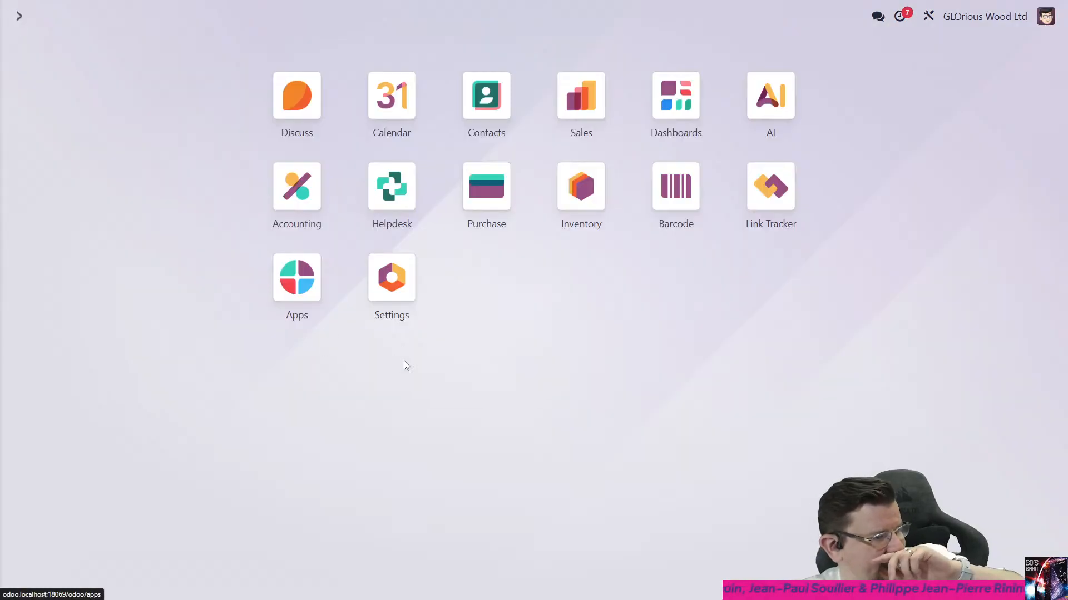
pyautogui.click(389, 298)
pyautogui.click(363, 18)
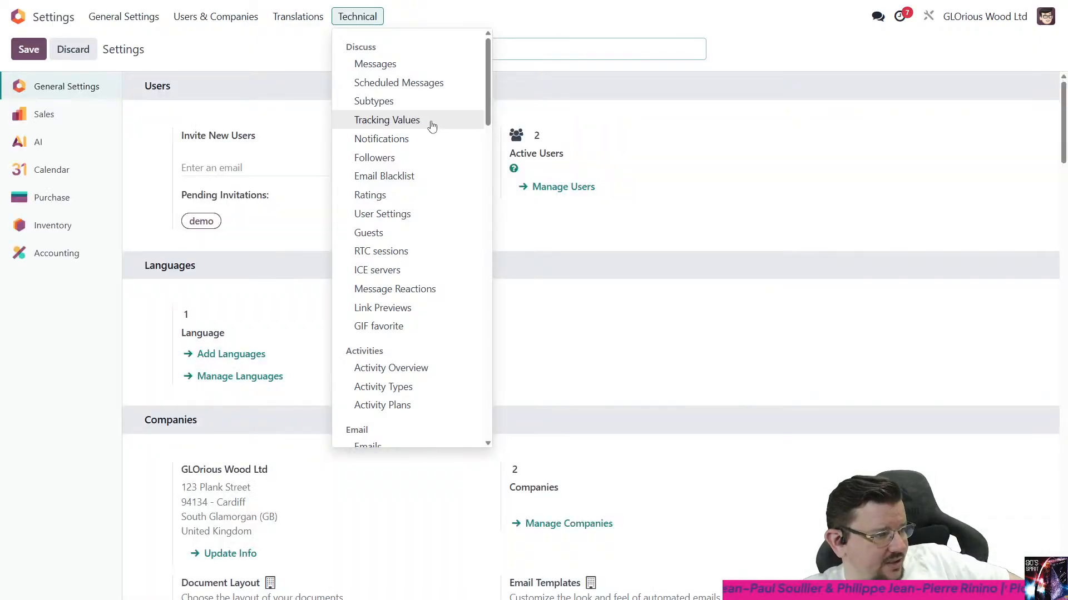
pyautogui.scroll(-15, 451, 184)
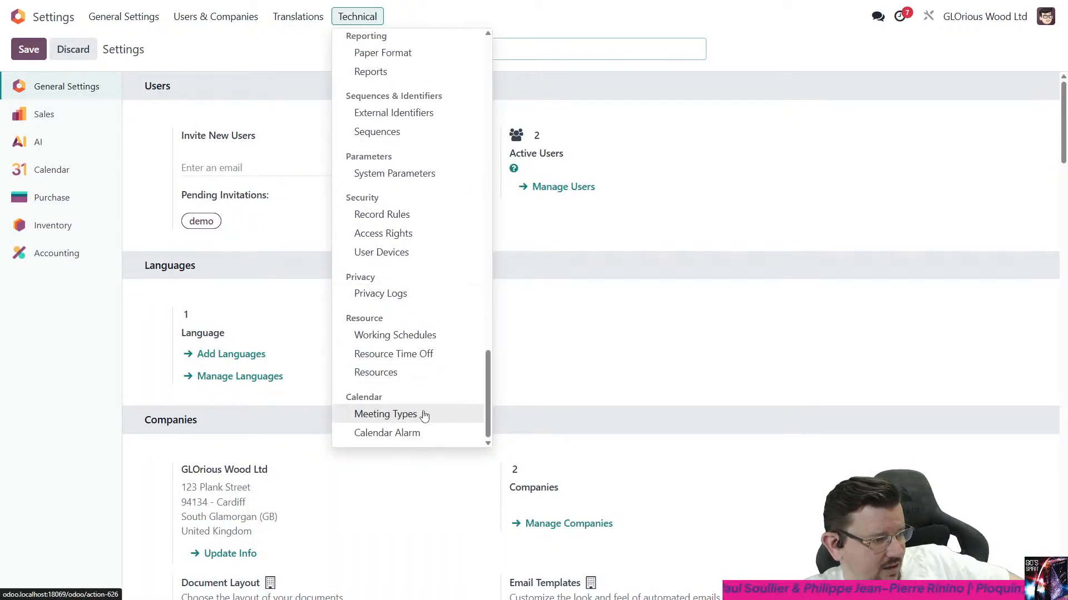
pyautogui.scroll(1, 426, 372)
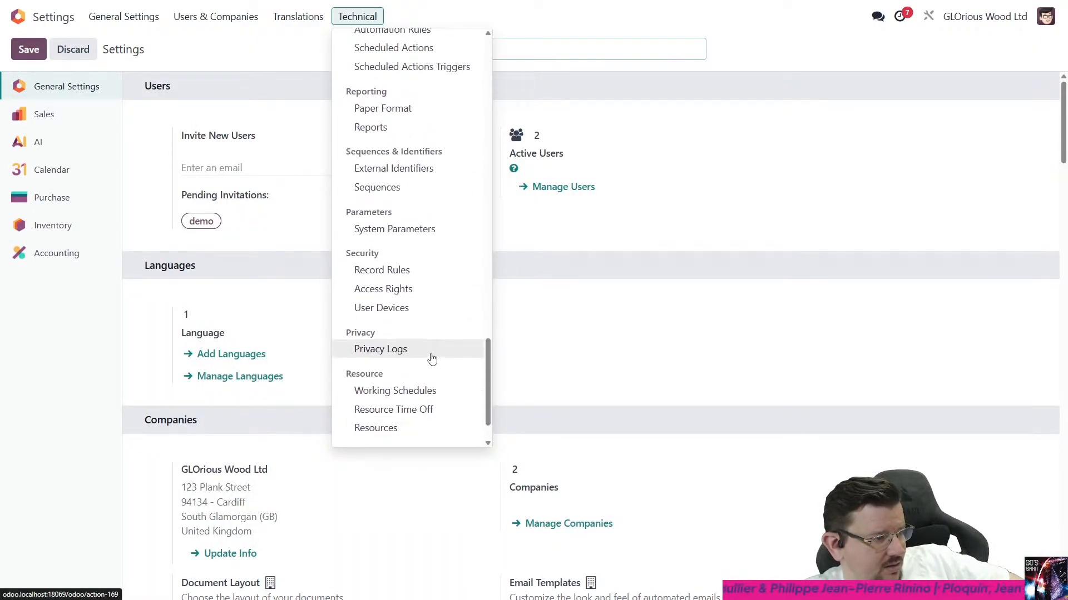
pyautogui.scroll(3, 433, 356)
pyautogui.click(233, 51)
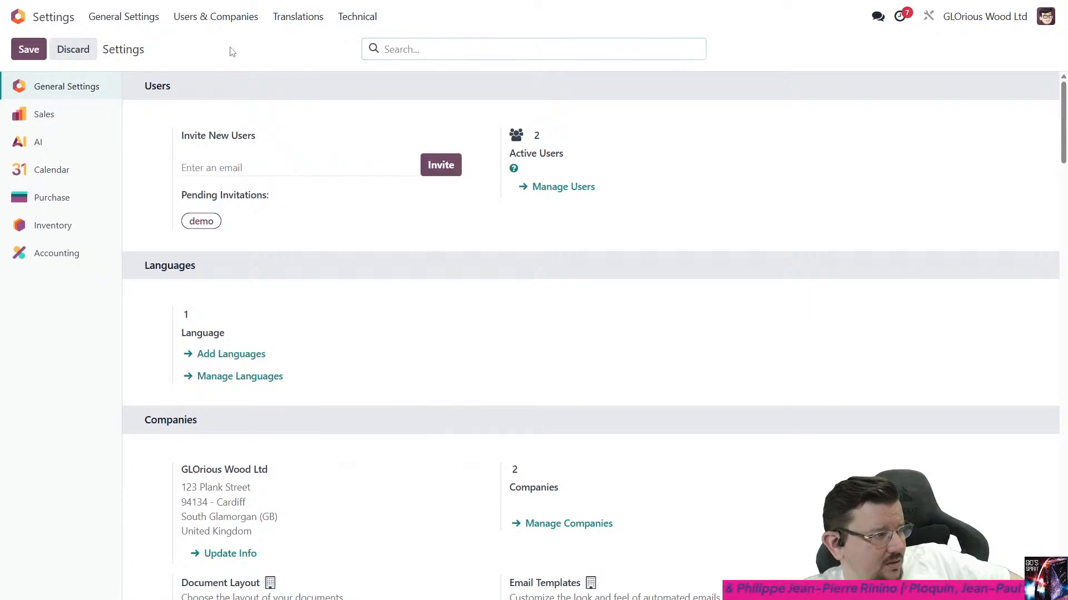
# - Ask the Odoo Compliance Assistant agent to "add a meeting with deco addict to my calendar on Monday at 2pm"
pyautogui.click(17, 16)
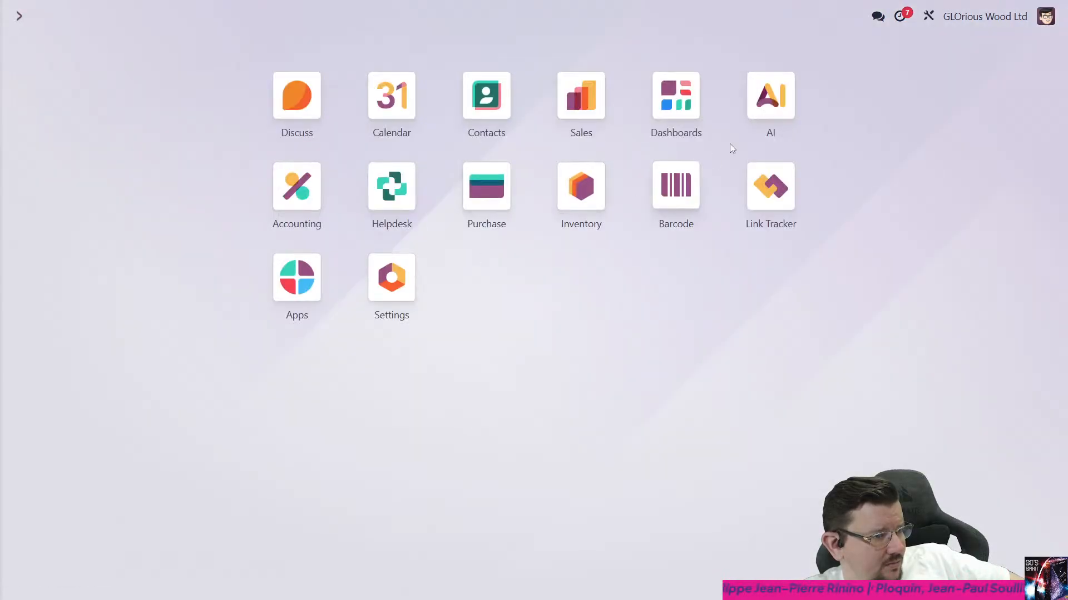
pyautogui.click(770, 95)
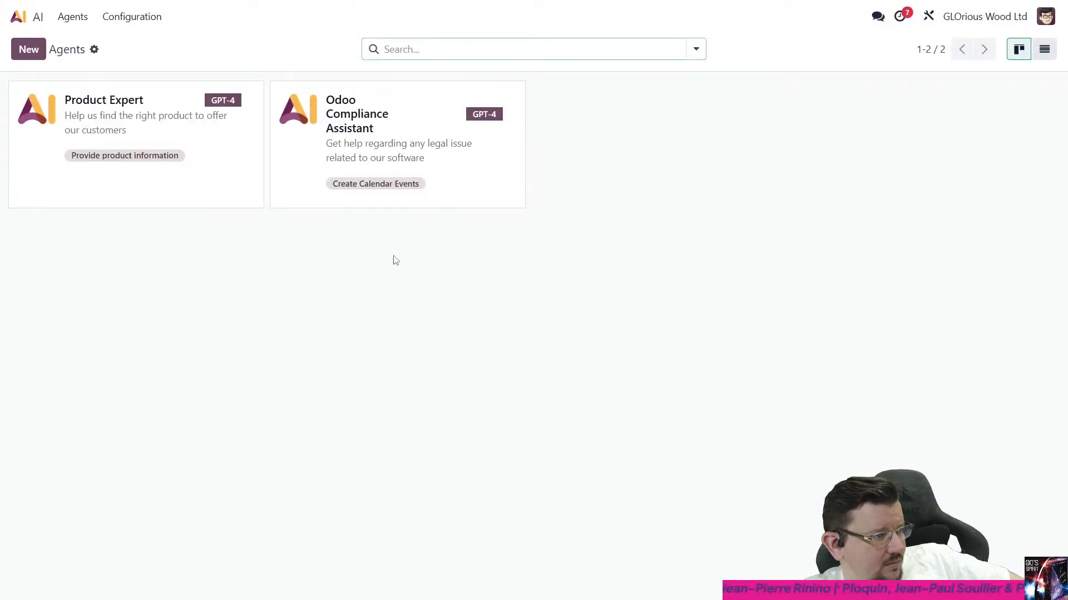
pyautogui.click(433, 201)
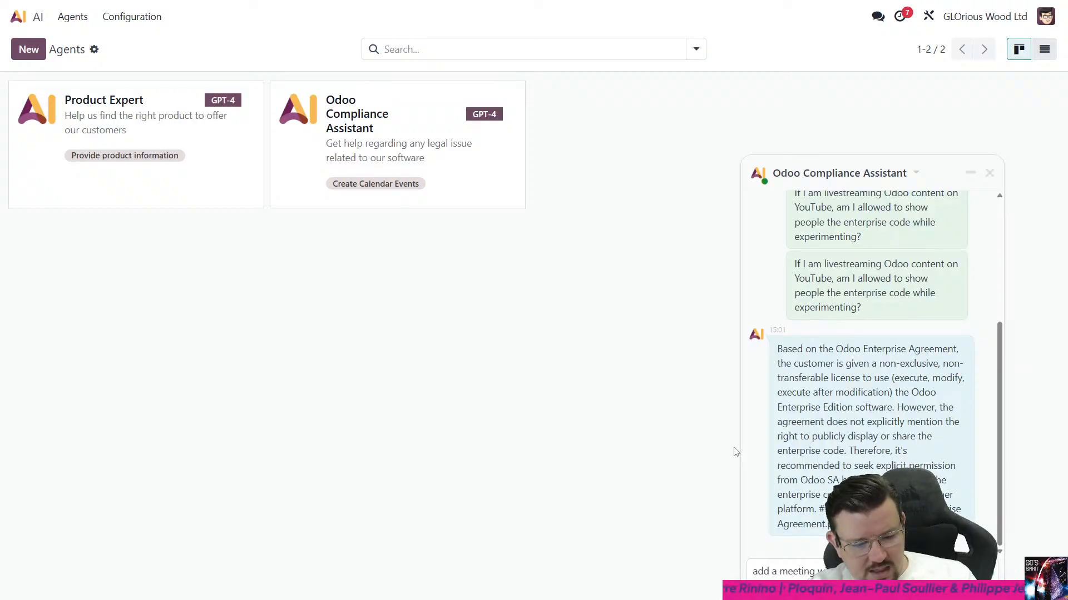
pyautogui.write('Friday at')
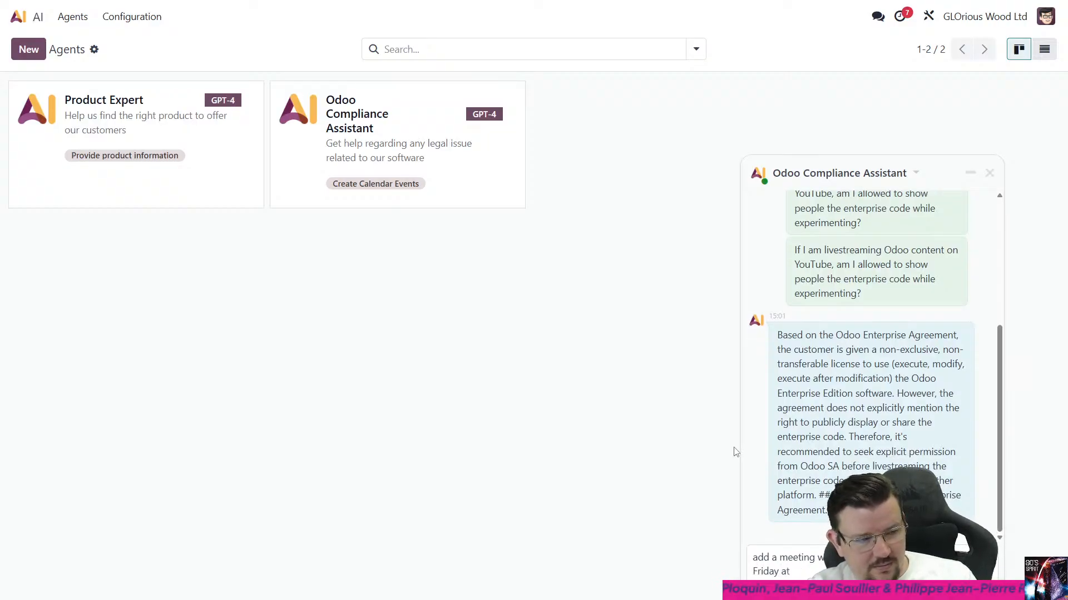
pyautogui.press('BackSpace')
pyautogui.write('Monda')
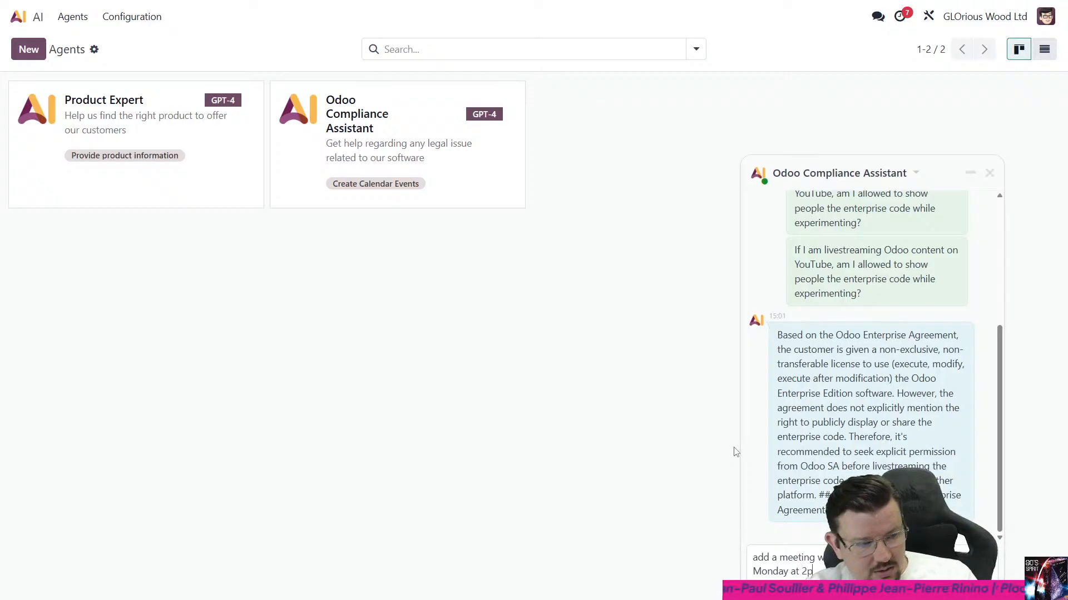
pyautogui.press('Return')
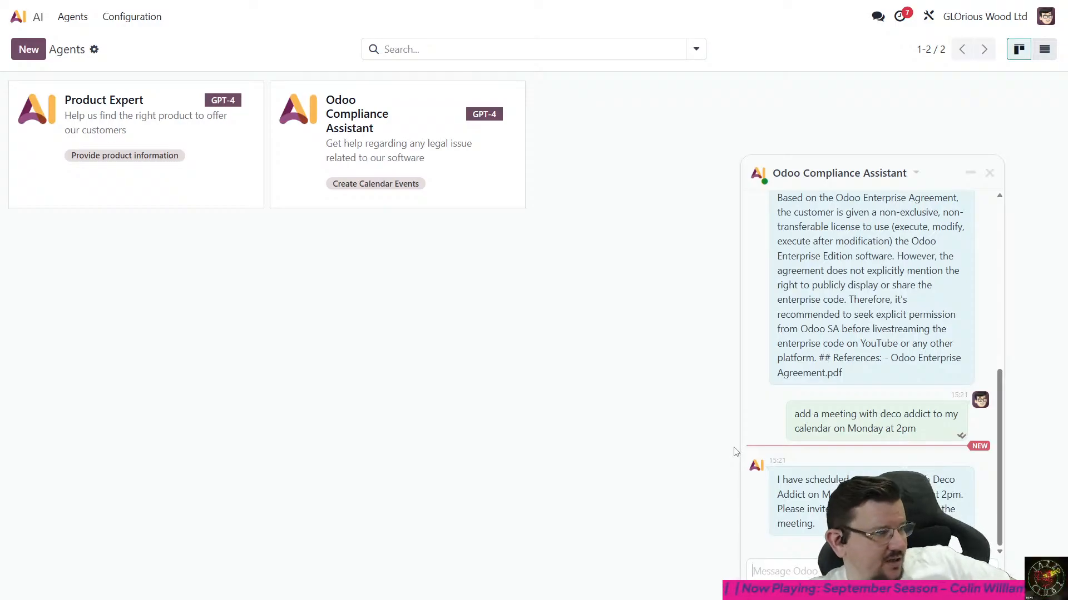
# - Check next week's calendar for the Deco Addict meeting on Monday and inspect its details
pyautogui.click(18, 17)
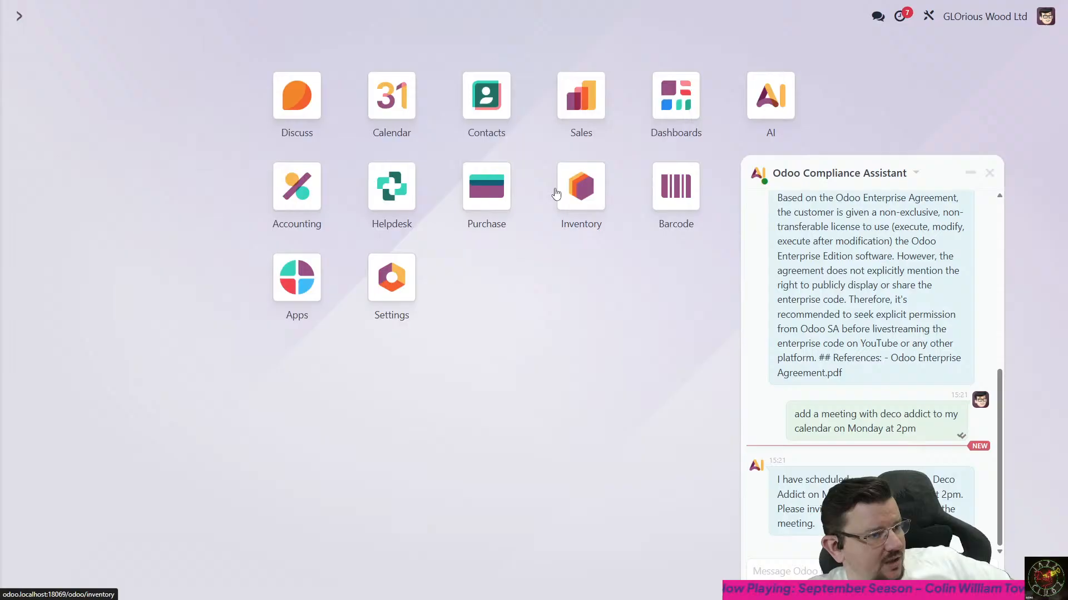
pyautogui.click(378, 109)
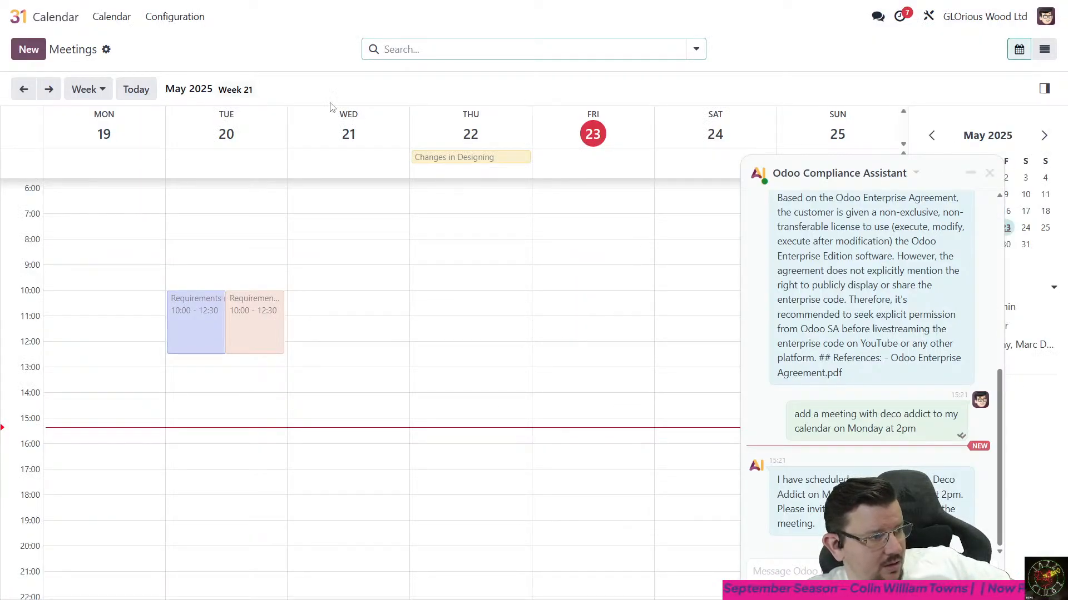
pyautogui.click(49, 89)
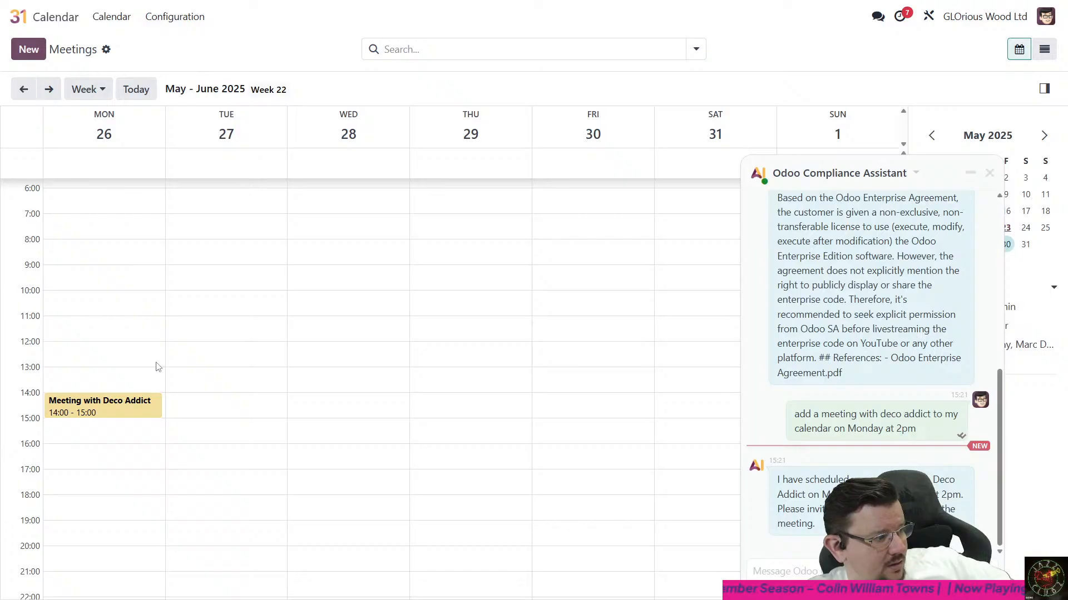
pyautogui.click(121, 410)
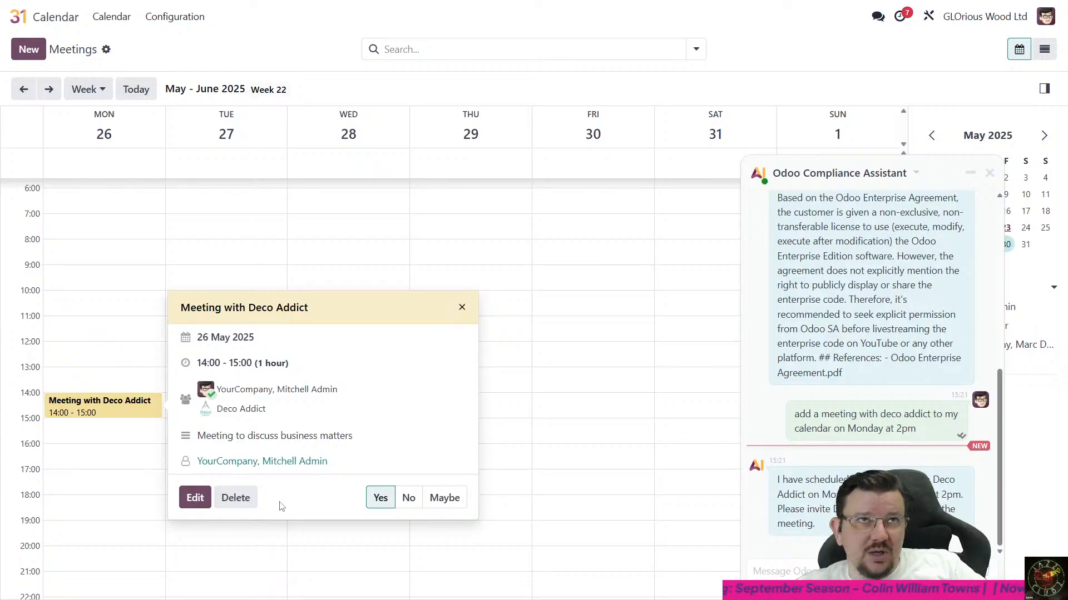
pyautogui.click(462, 308)
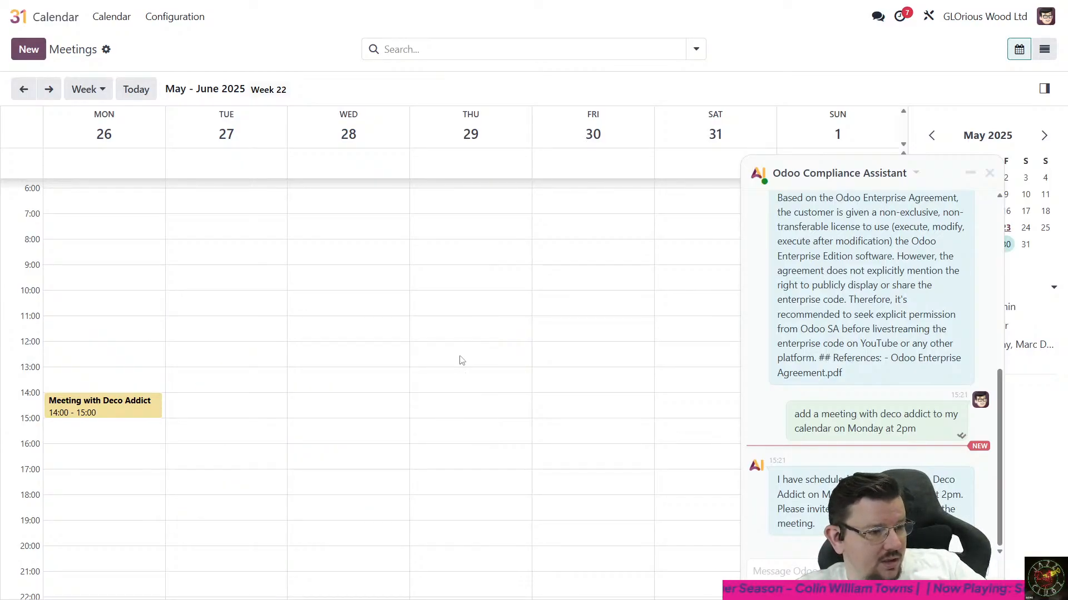
# - Close the Odoo Compliance Assistant chat and dismiss the error dialog over the calendar
pyautogui.click(989, 173)
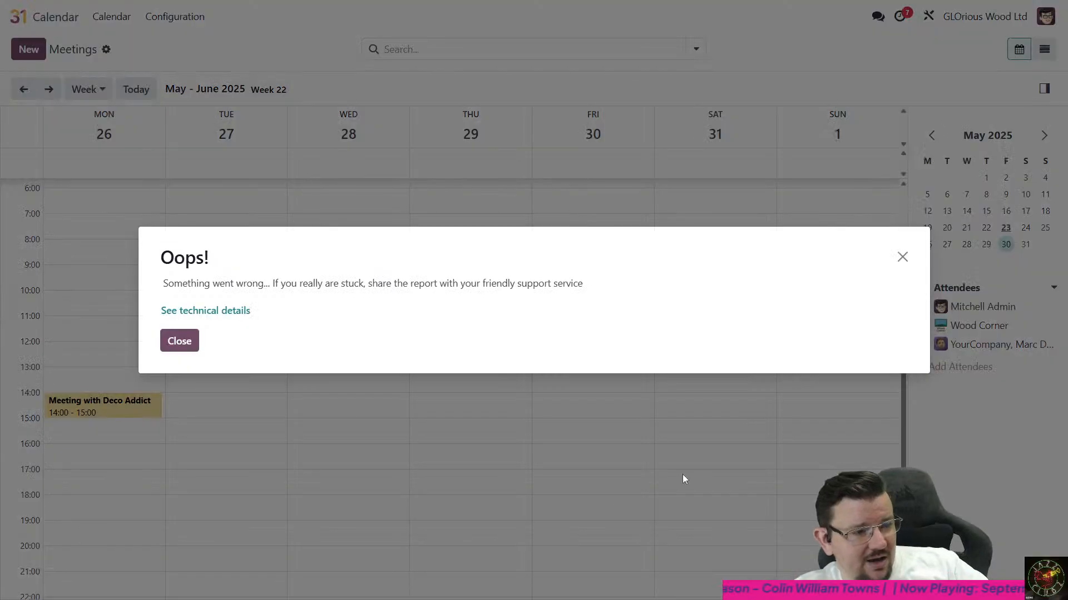
pyautogui.click(169, 345)
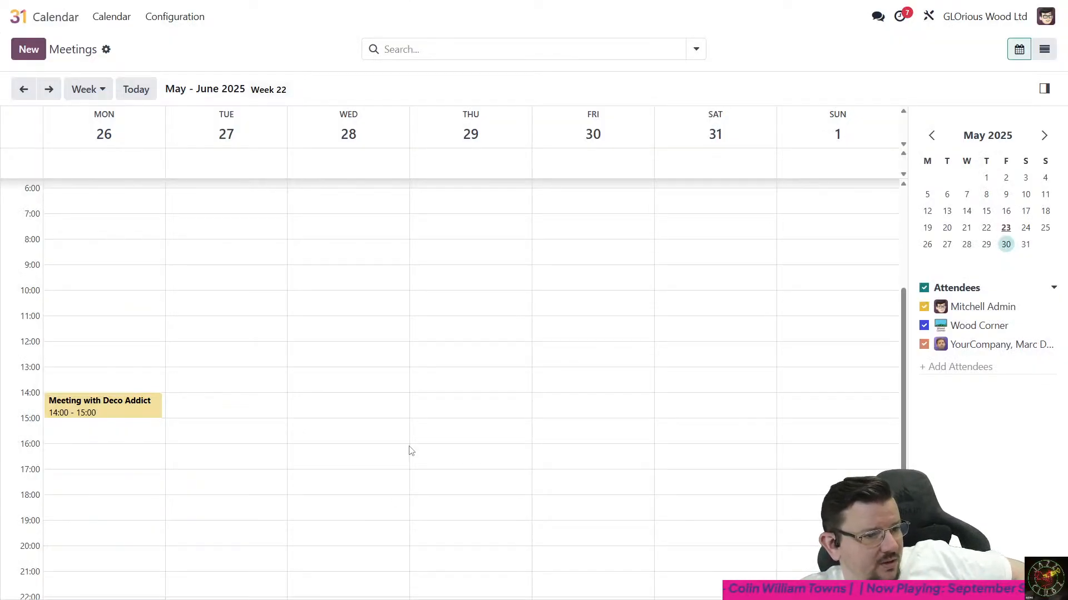
pyautogui.scroll(3, 412, 451)
pyautogui.scroll(-3, 410, 448)
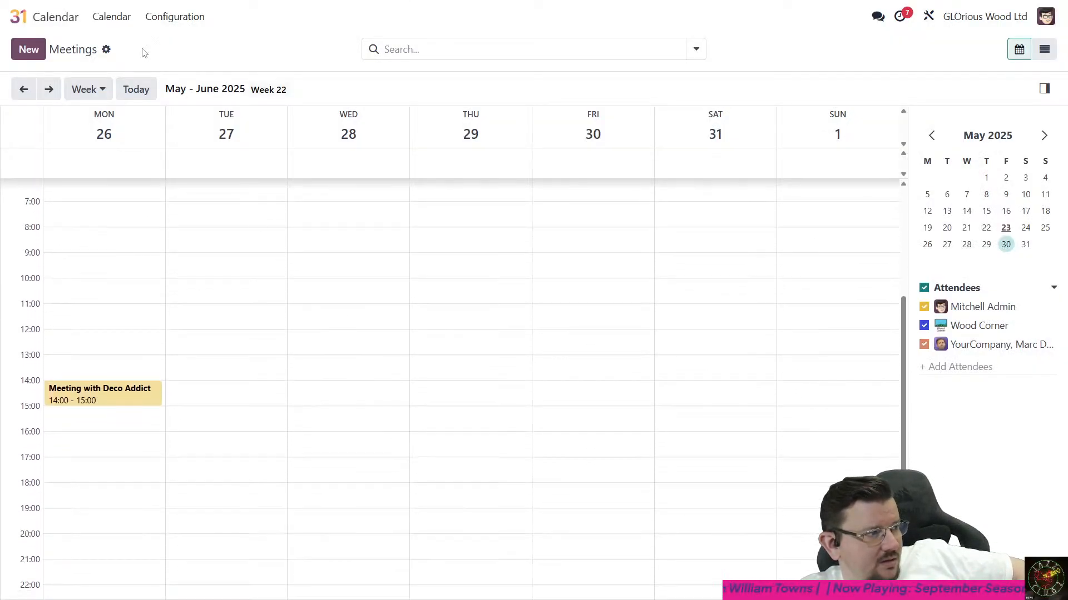
# - Search the technical settings entries for "actions" and open the Embedded Actions list
pyautogui.click(54, 17)
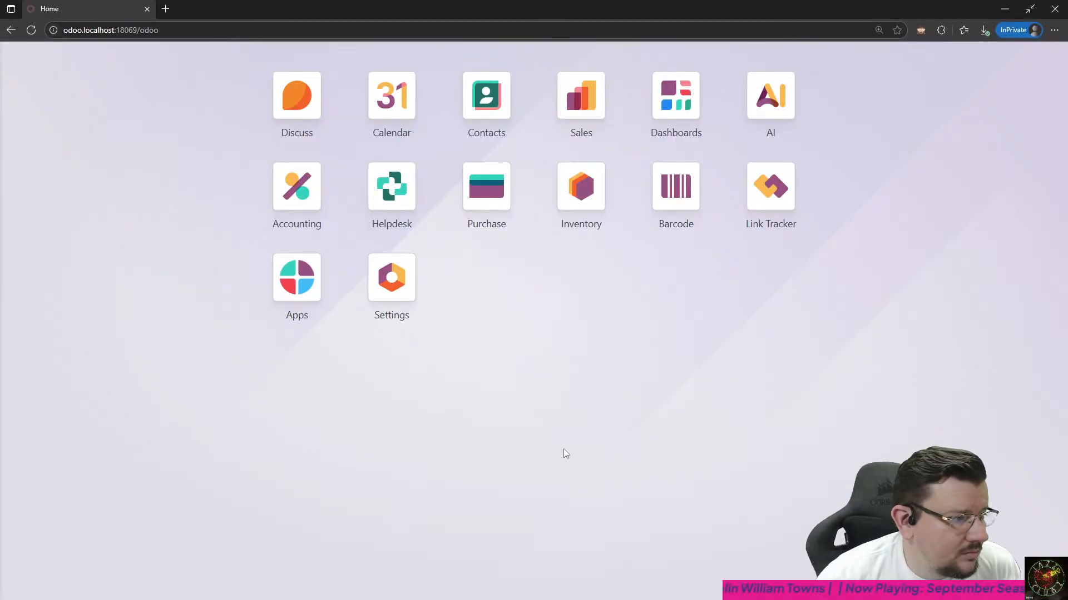
pyautogui.click(411, 278)
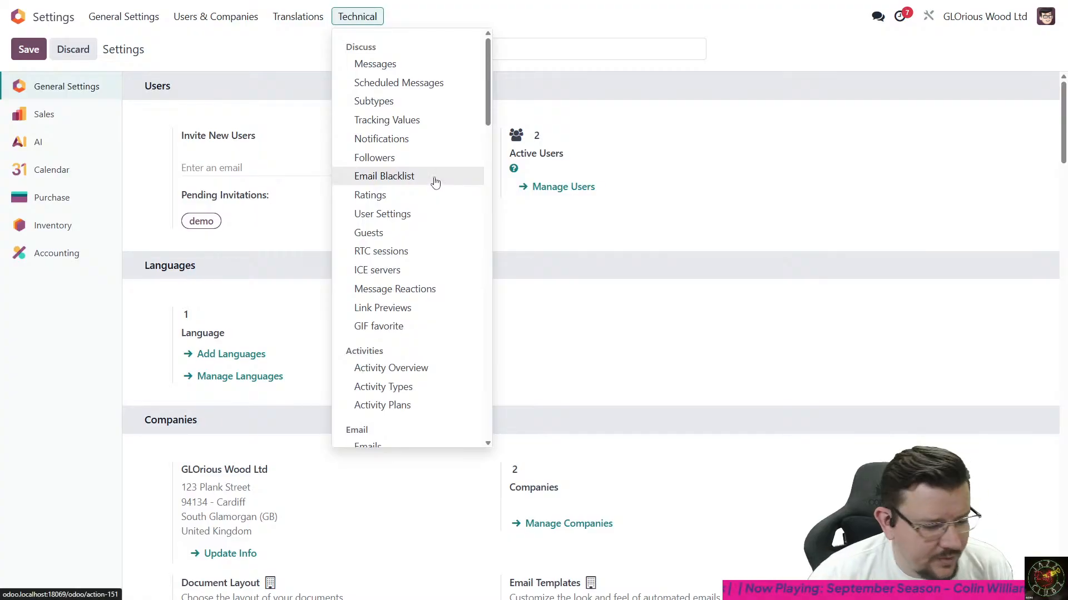
pyautogui.hotkey('ctrl', 'f')
pyautogui.write('actions')
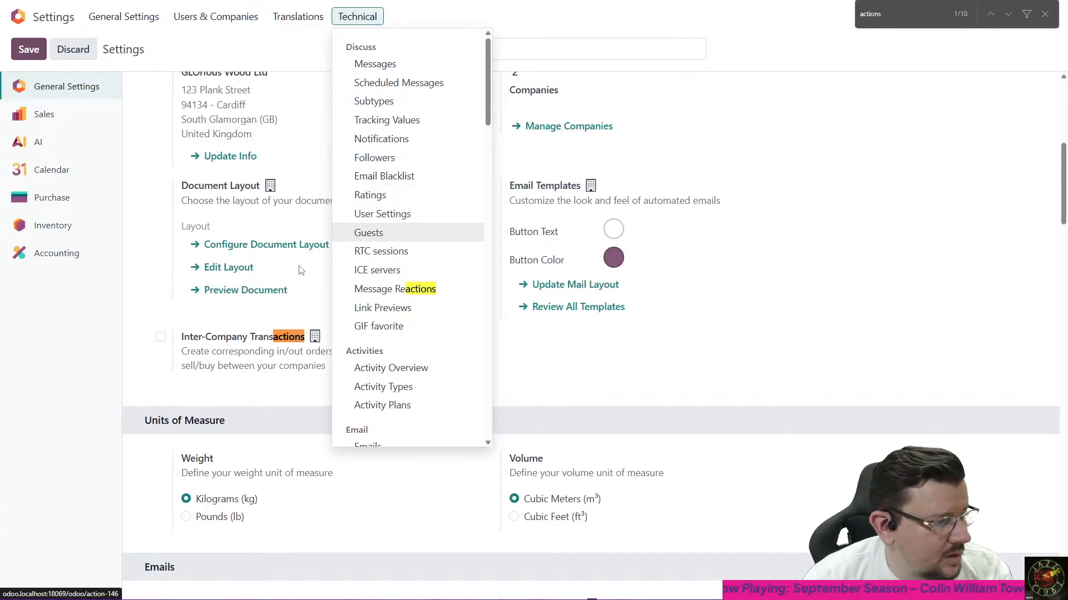
pyautogui.scroll(-1, 404, 225)
pyautogui.scroll(-10, 402, 224)
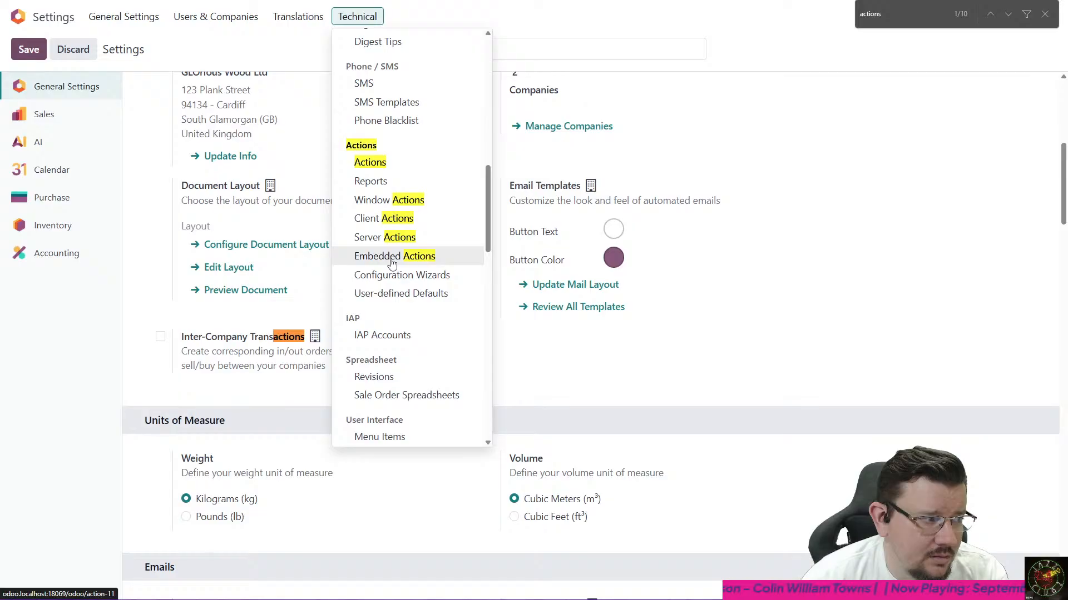
pyautogui.click(392, 258)
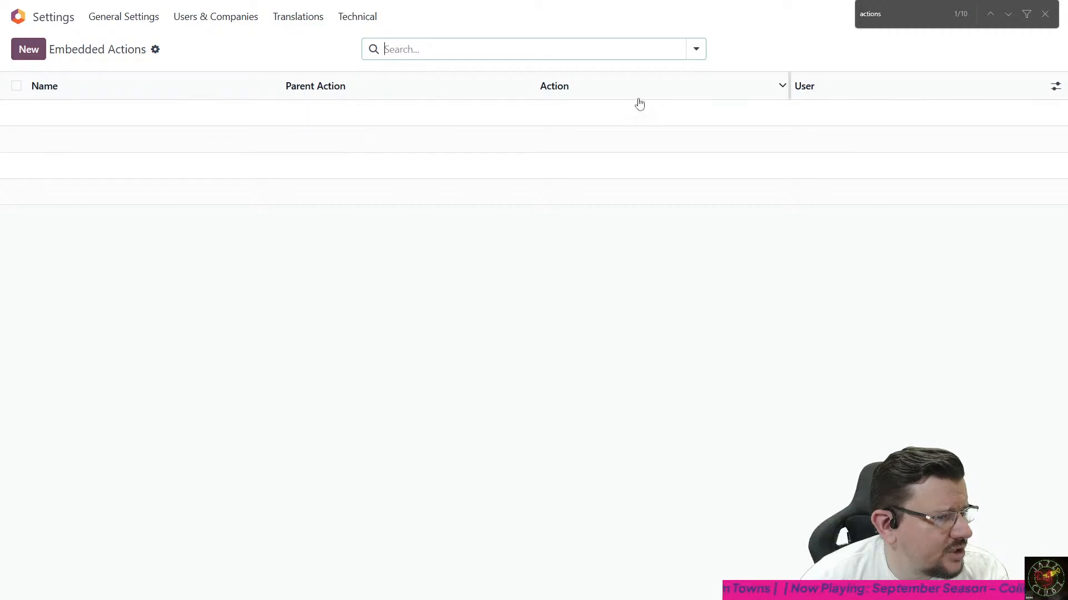
# - Open a blank embedded action, examine its fields and the Parent Action and Action choices, and return to the list without filling anything in
pyautogui.click(30, 49)
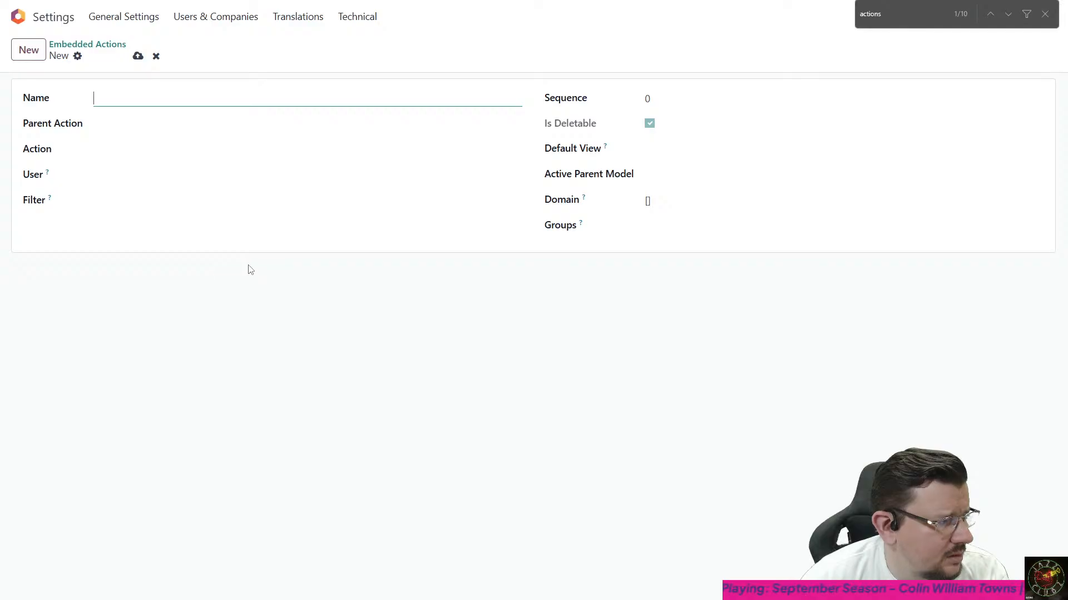
pyautogui.moveTo(51, 203)
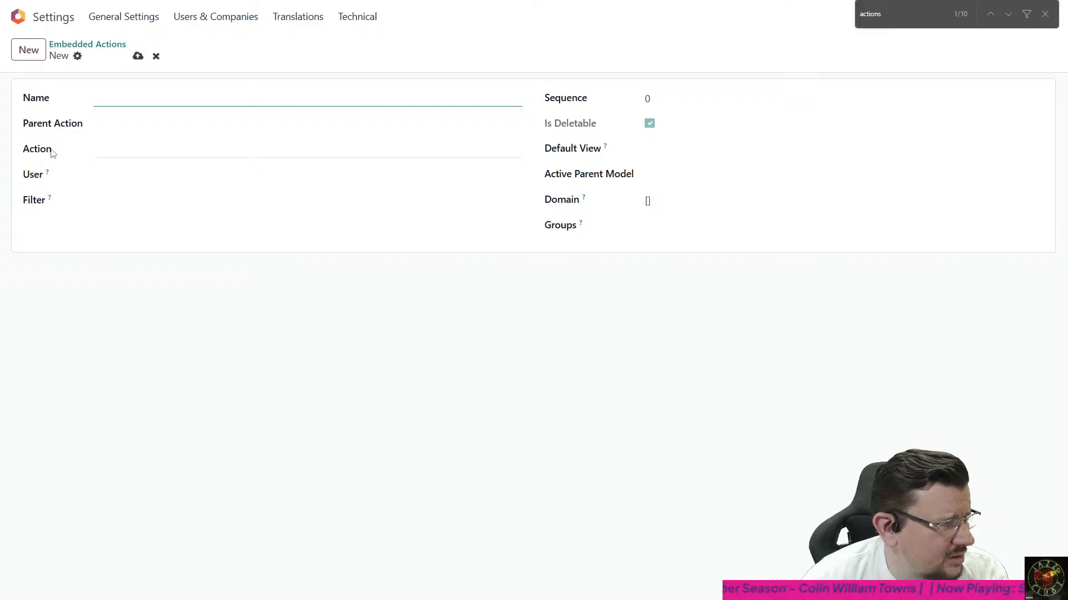
pyautogui.click(108, 124)
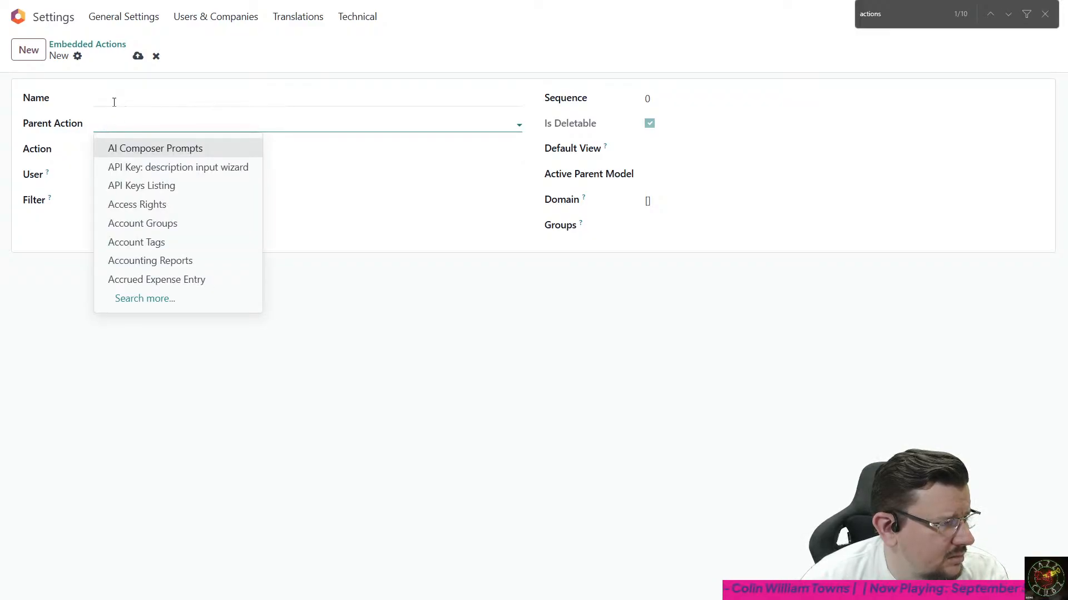
pyautogui.click(114, 102)
pyautogui.click(112, 118)
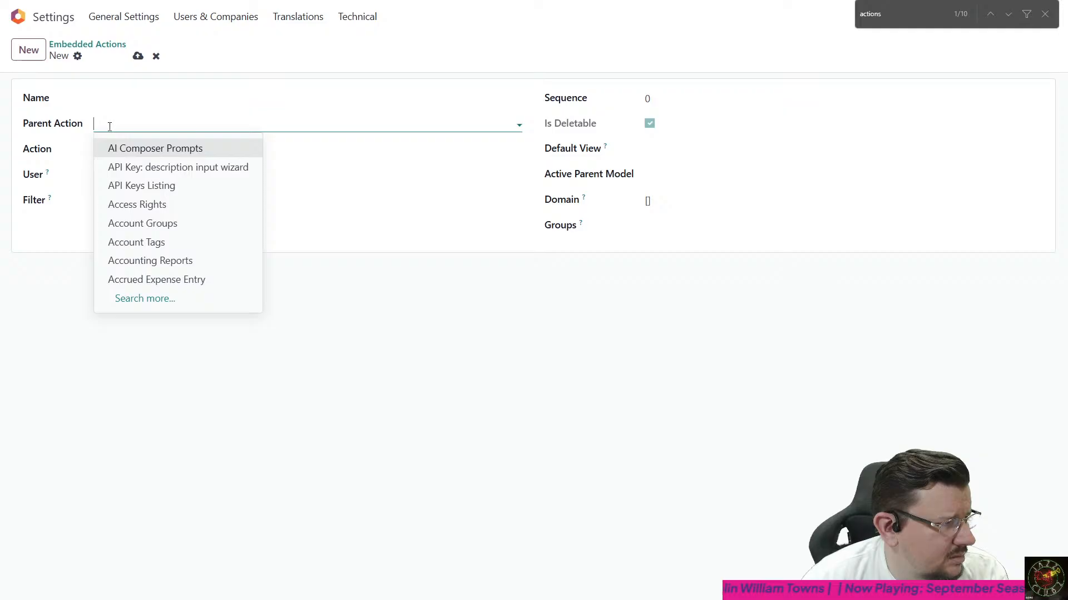
pyautogui.click(52, 151)
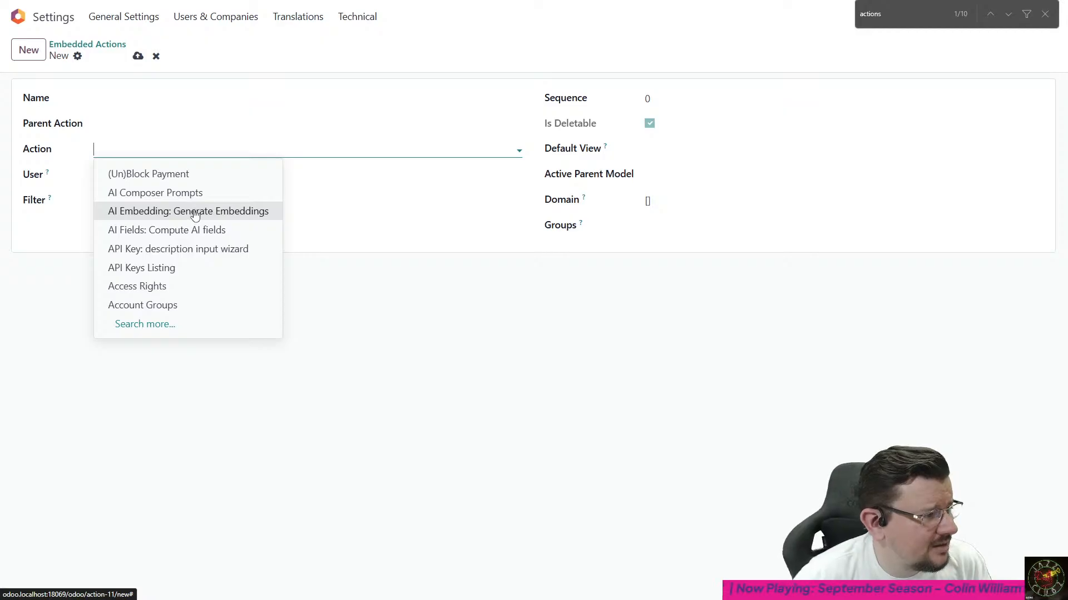
pyautogui.click(479, 448)
pyautogui.click(87, 44)
# - Look through the technical settings entries and open the Server Actions list
pyautogui.click(357, 16)
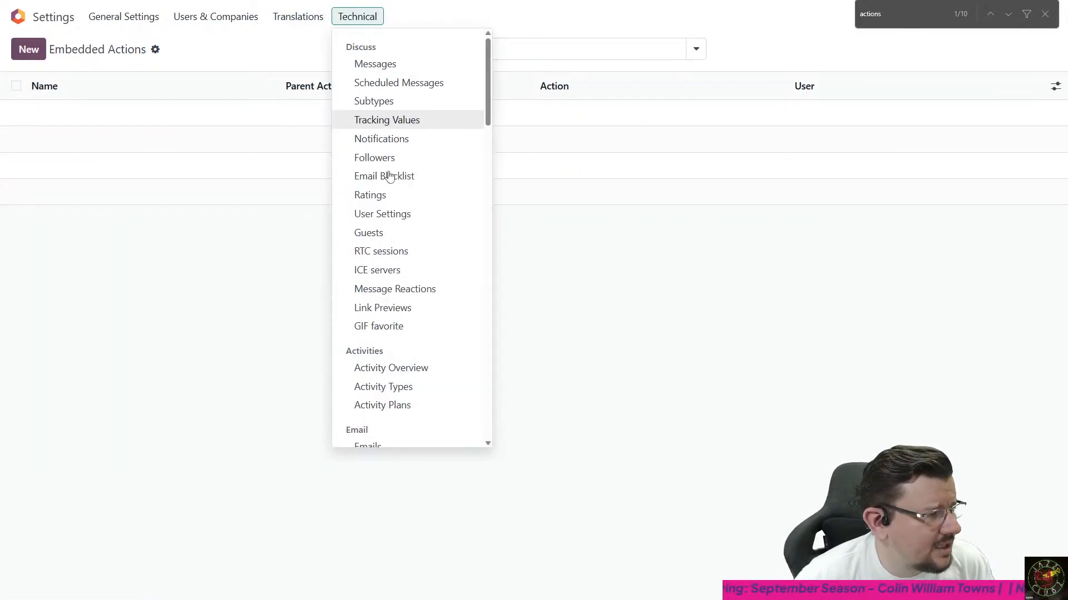
pyautogui.scroll(-10, 411, 194)
pyautogui.scroll(-1, 428, 204)
pyautogui.scroll(10, 428, 205)
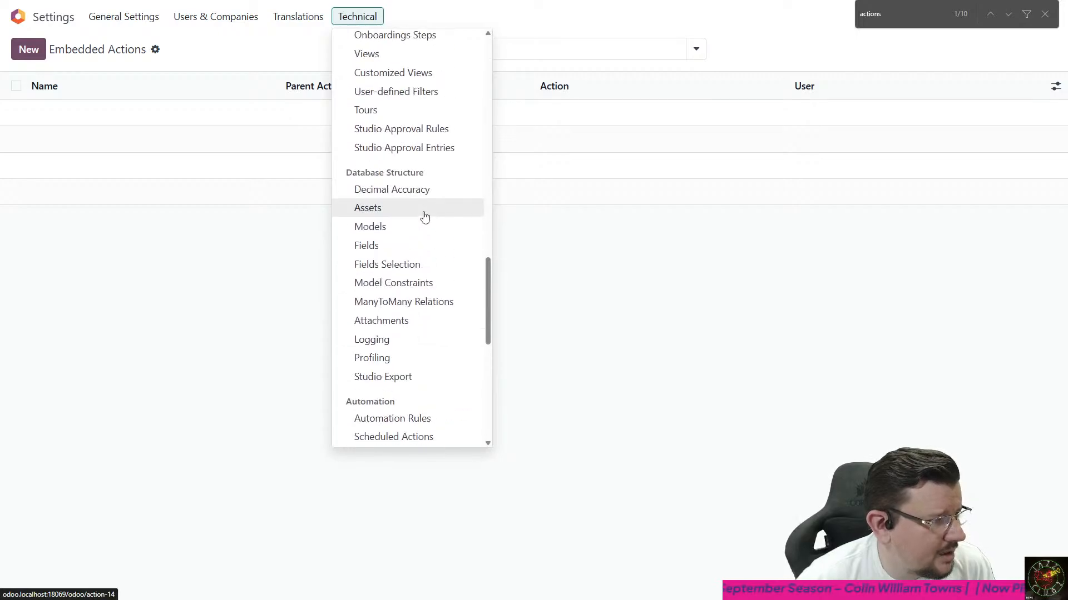
pyautogui.scroll(5, 423, 200)
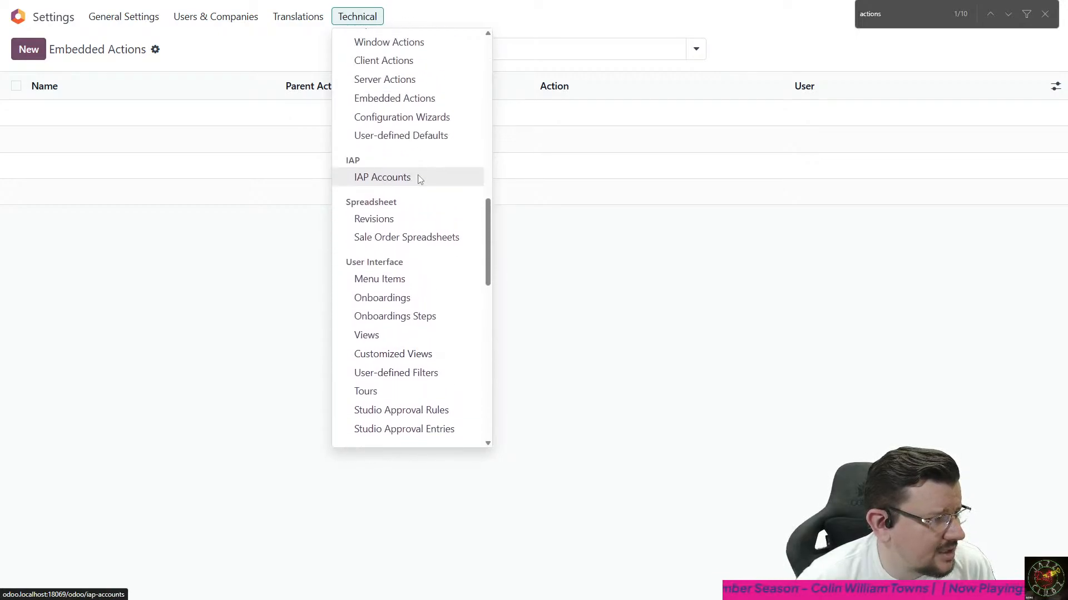
pyautogui.click(418, 175)
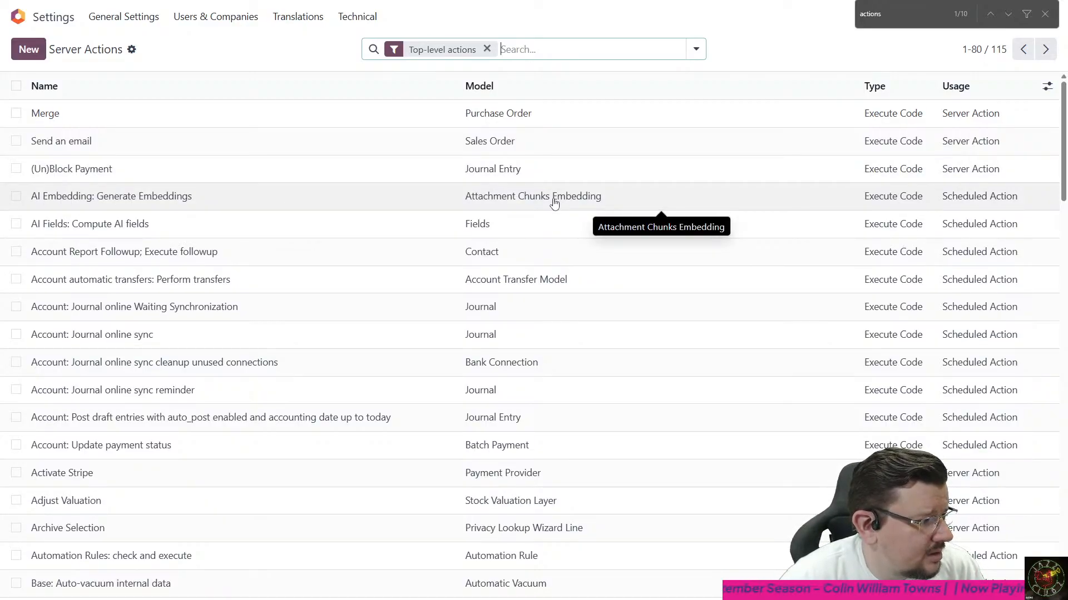
# - Examine the code of the AI Embedding: Generate Embeddings server action and return to the list
pyautogui.click(554, 203)
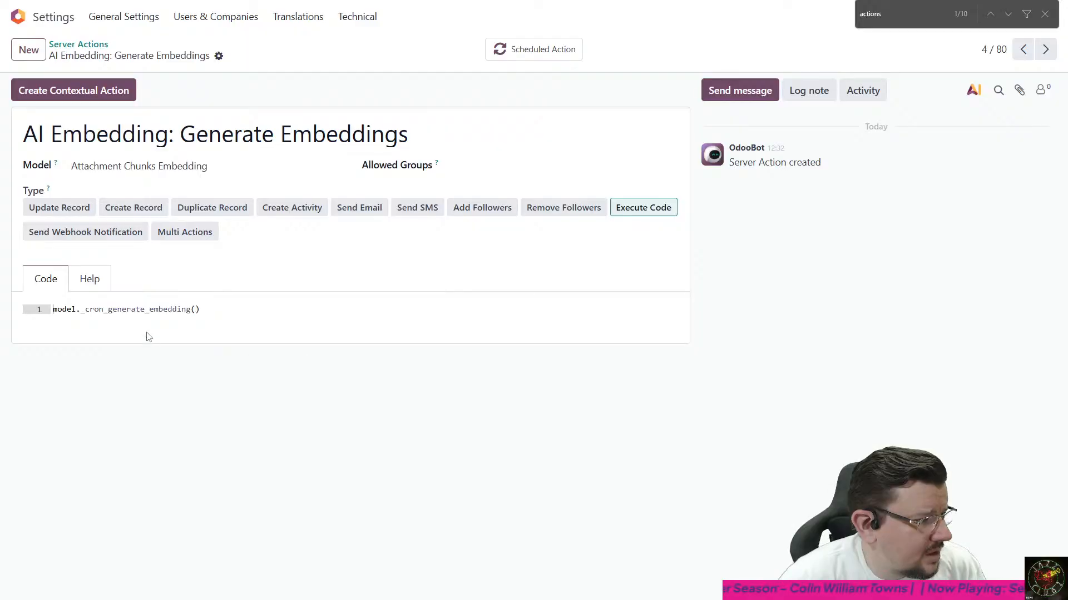
pyautogui.doubleClick(145, 309)
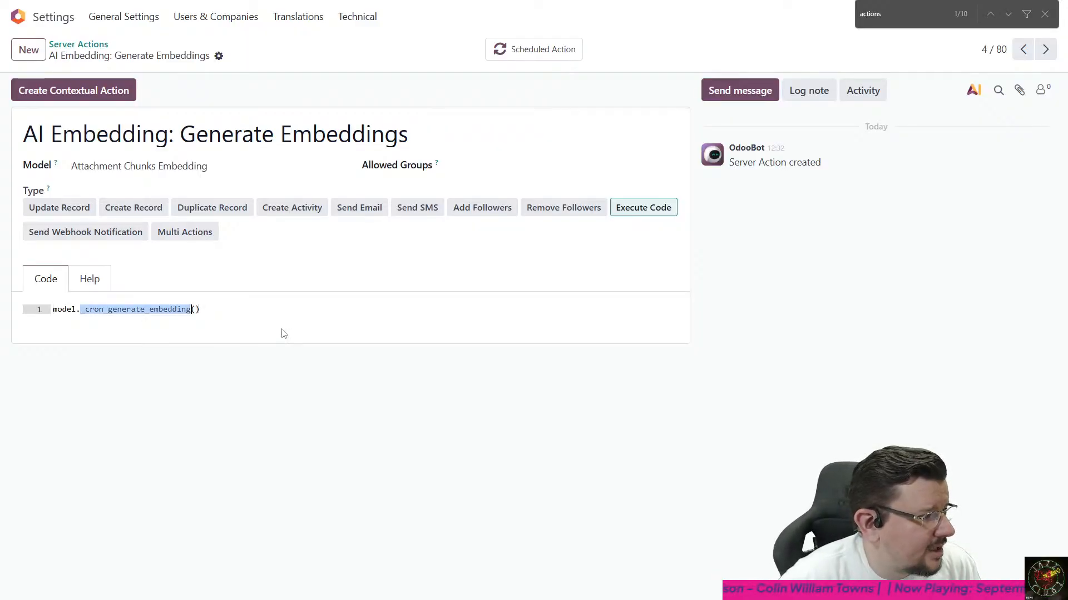
pyautogui.click(218, 309)
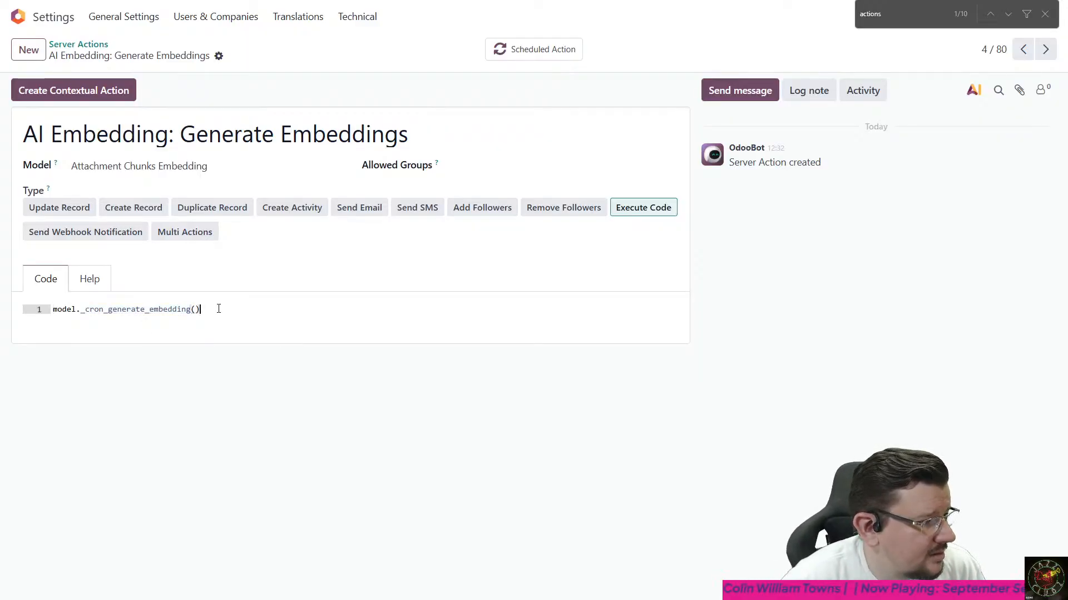
pyautogui.click(97, 47)
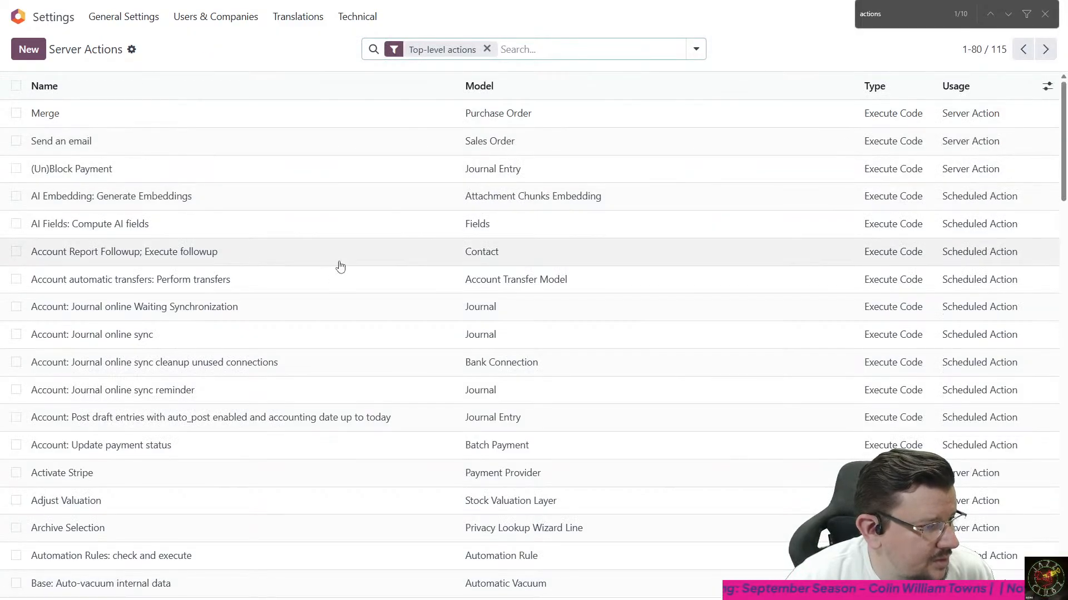
# - Find the Create a Calendar Event server action in the list and open it to view its code
pyautogui.scroll(-1, 538, 341)
pyautogui.scroll(-4, 538, 342)
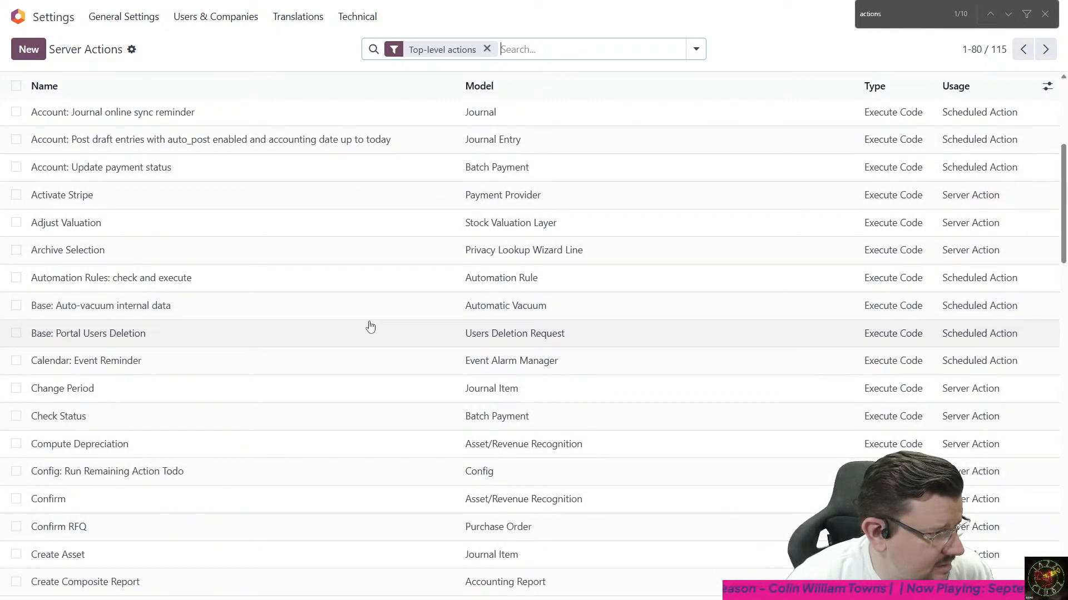
pyautogui.scroll(-4, 362, 326)
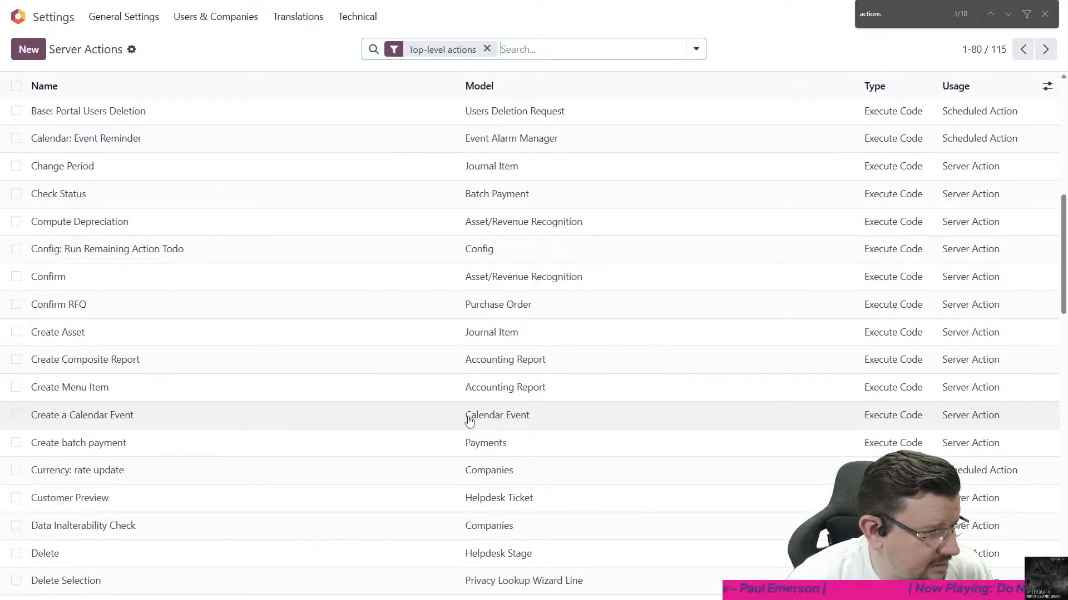
pyautogui.click(506, 420)
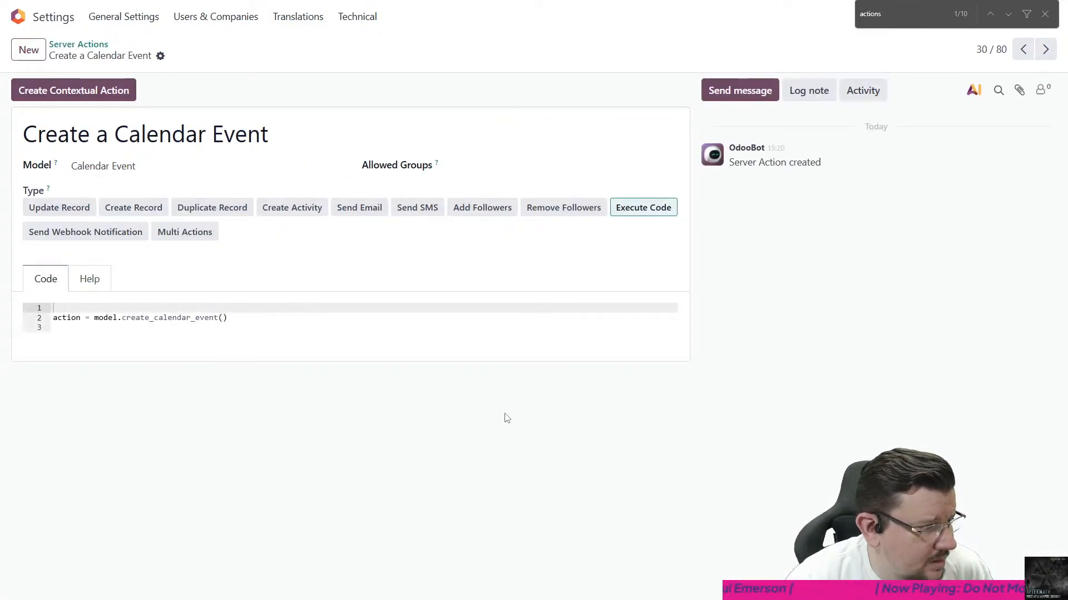
# - Examine the create_calendar_event call and the Help notes of the Create a Calendar Event action, and return to the Server Actions list
pyautogui.doubleClick(176, 317)
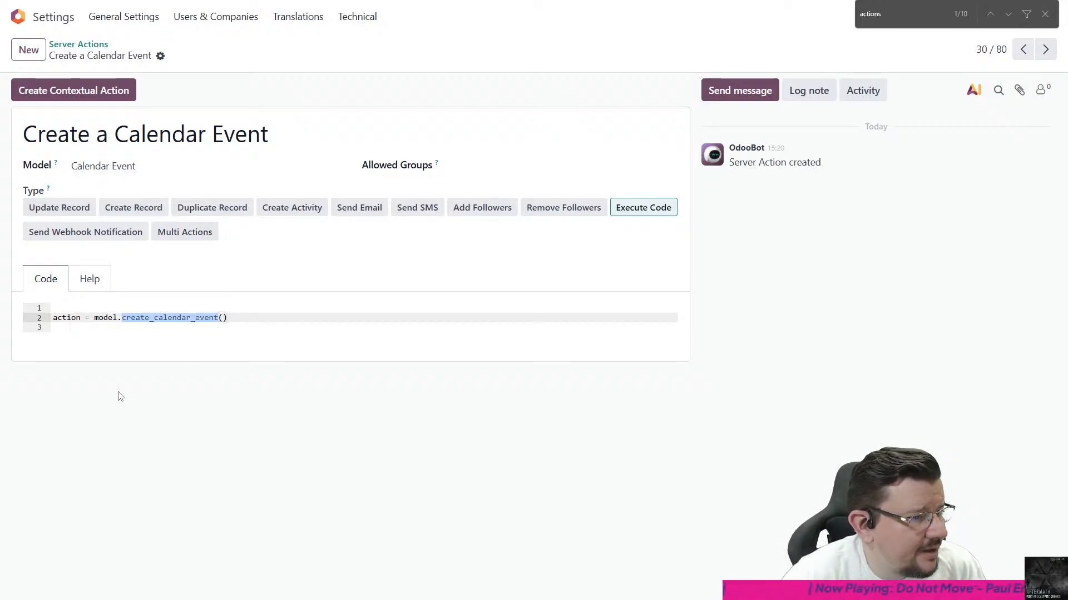
pyautogui.click(87, 282)
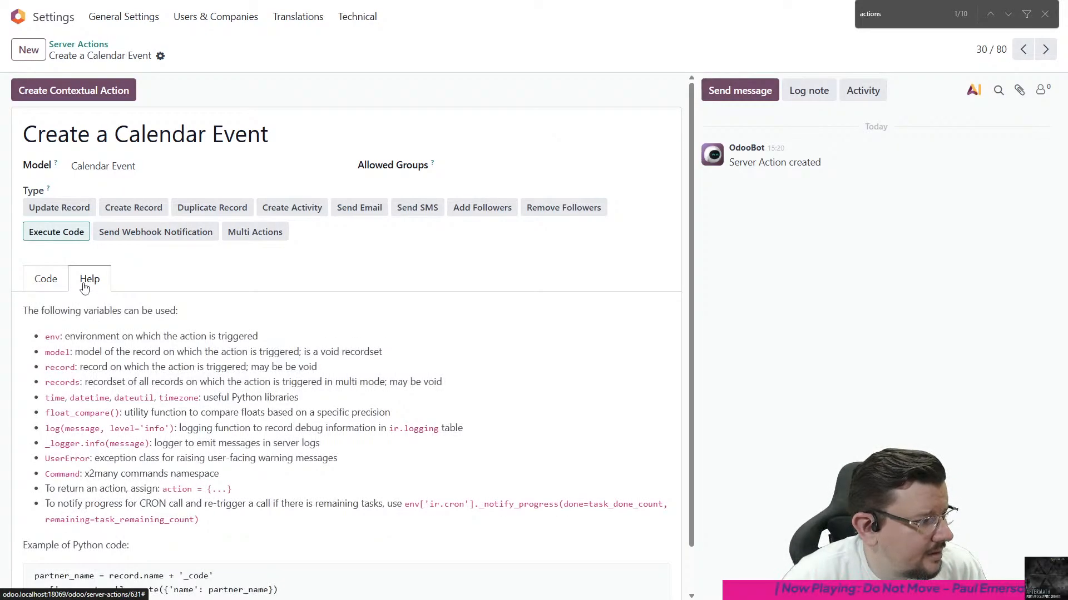
pyautogui.click(51, 284)
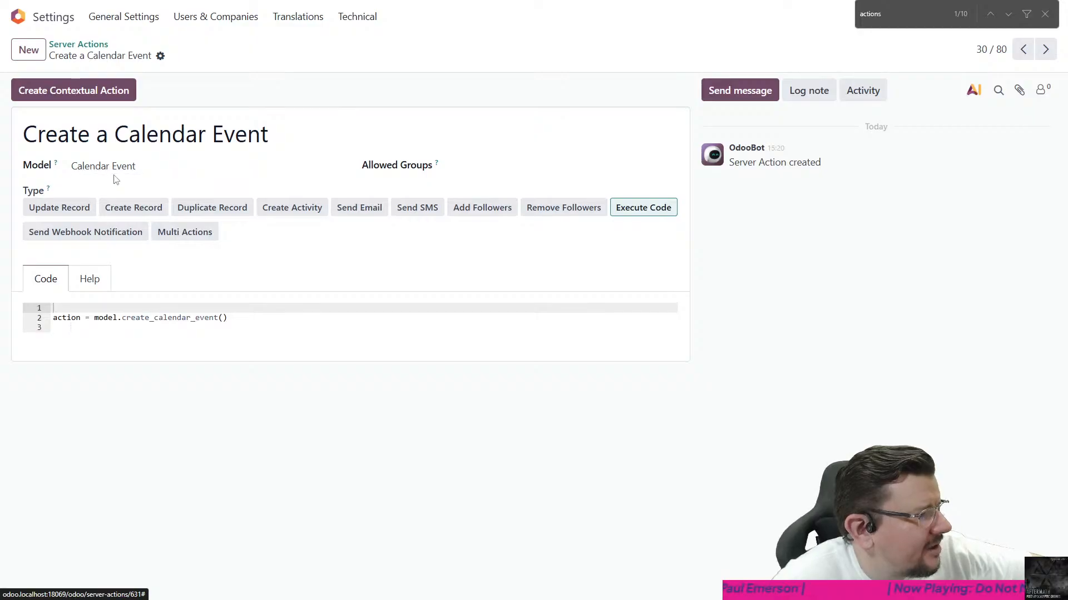
pyautogui.click(93, 51)
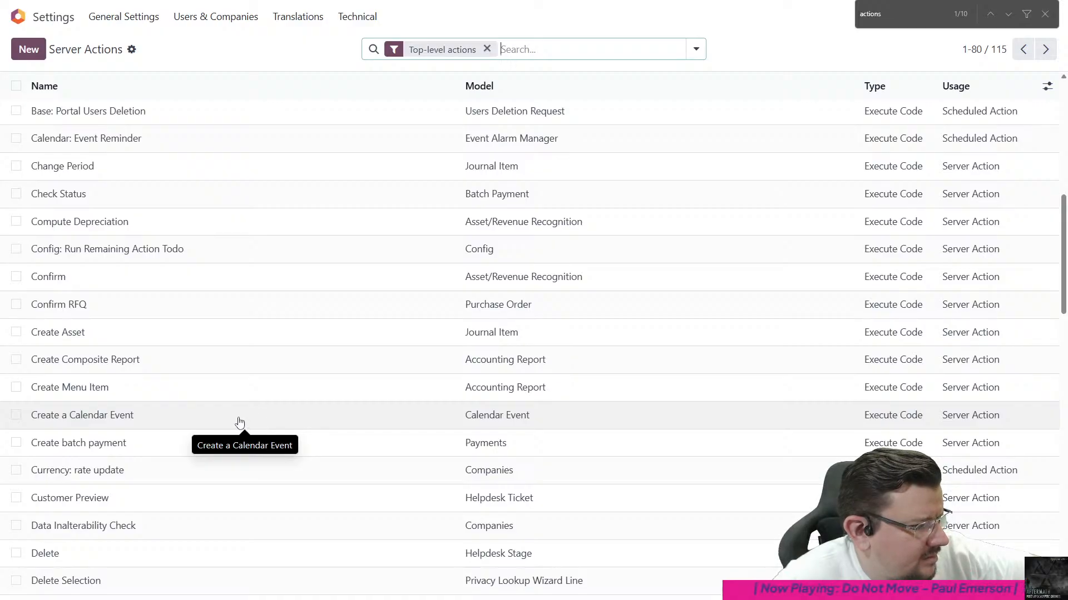
# - Reopen the Create a Calendar Event server action, examine the model method call in its code, and close the page search
pyautogui.click(239, 422)
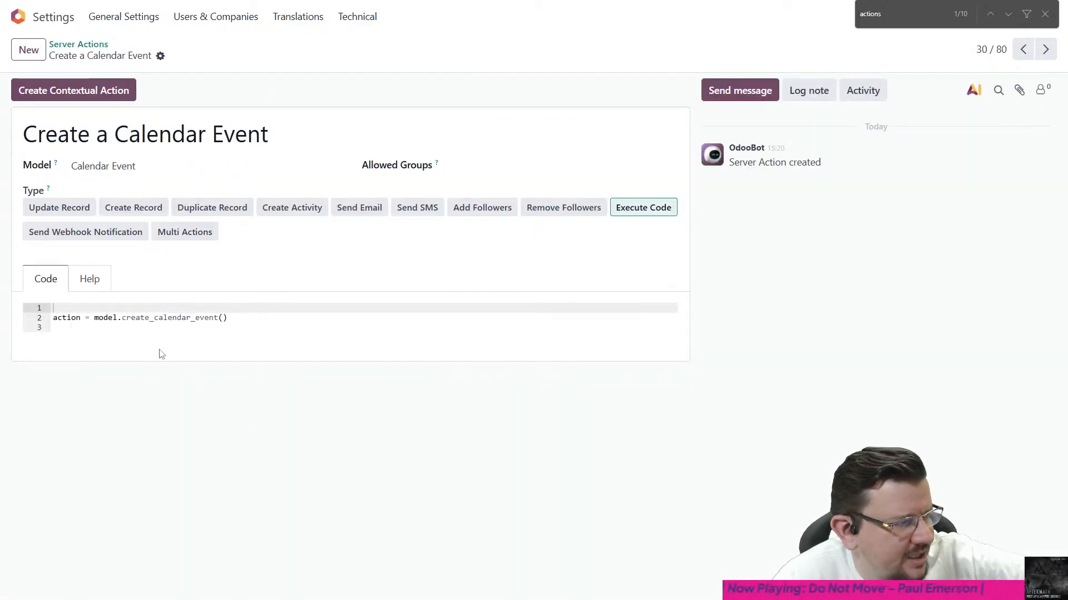
pyautogui.click(95, 317)
pyautogui.moveTo(105, 315); pyautogui.dragTo(315, 326)
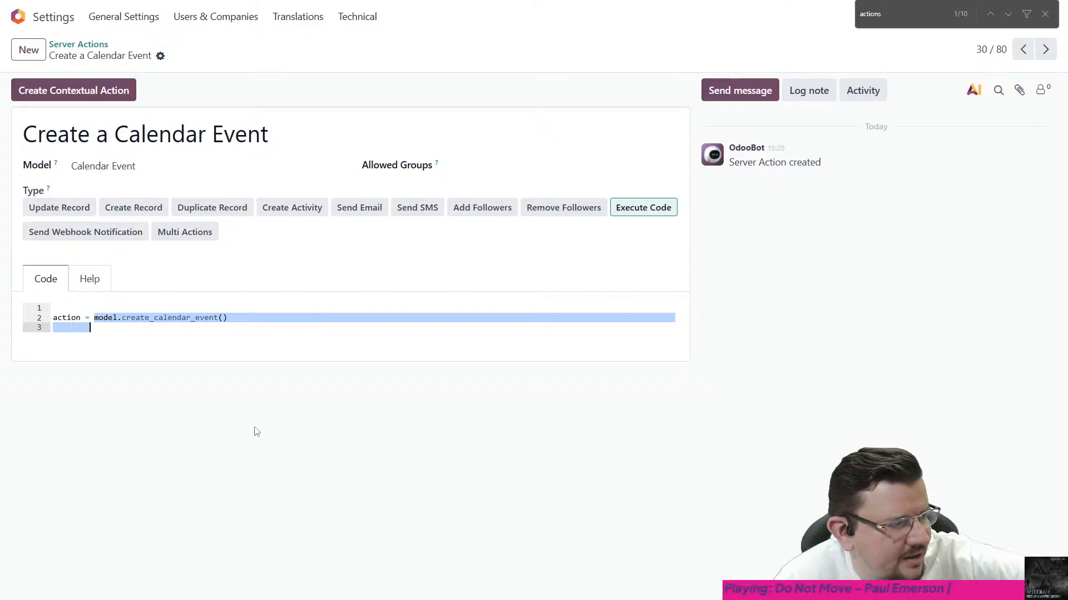
pyautogui.click(152, 329)
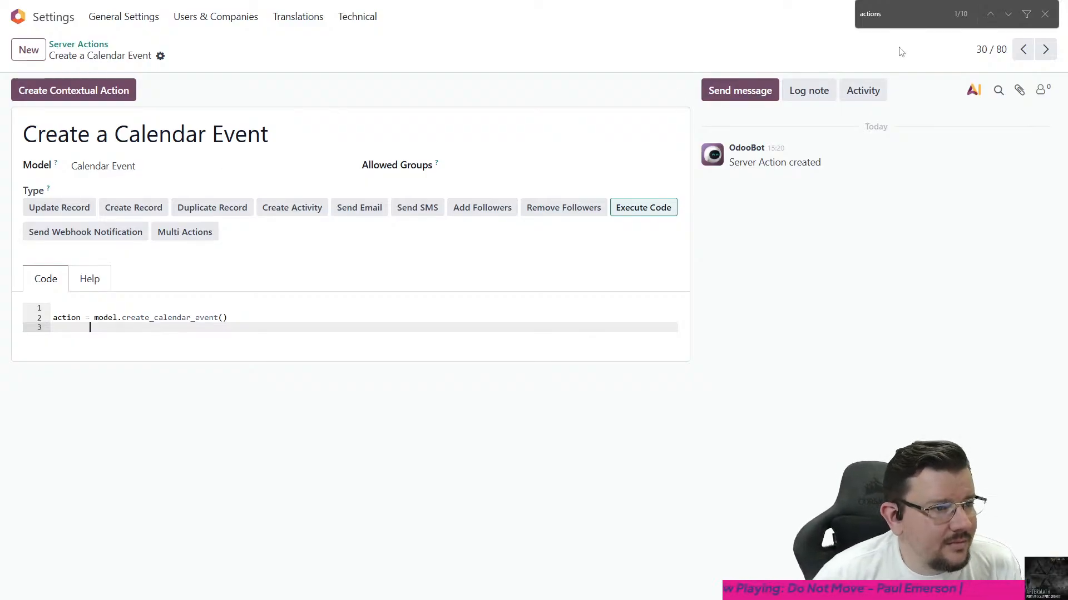
pyautogui.click(1045, 14)
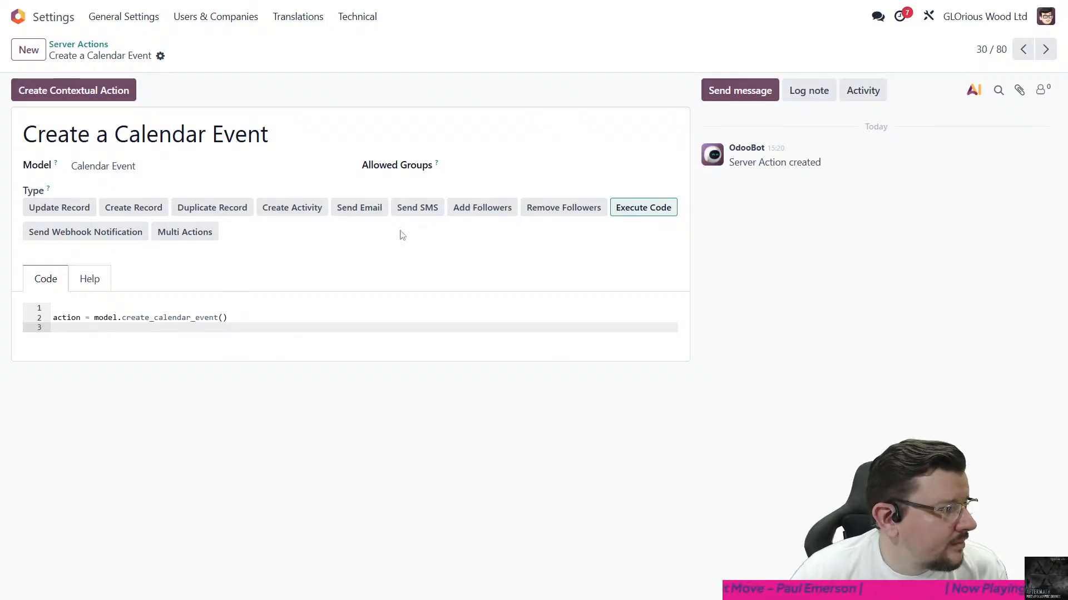
# - Return to the Server Actions list and look through its entries for actions related to AI tools
pyautogui.click(78, 44)
pyautogui.scroll(-8, 455, 305)
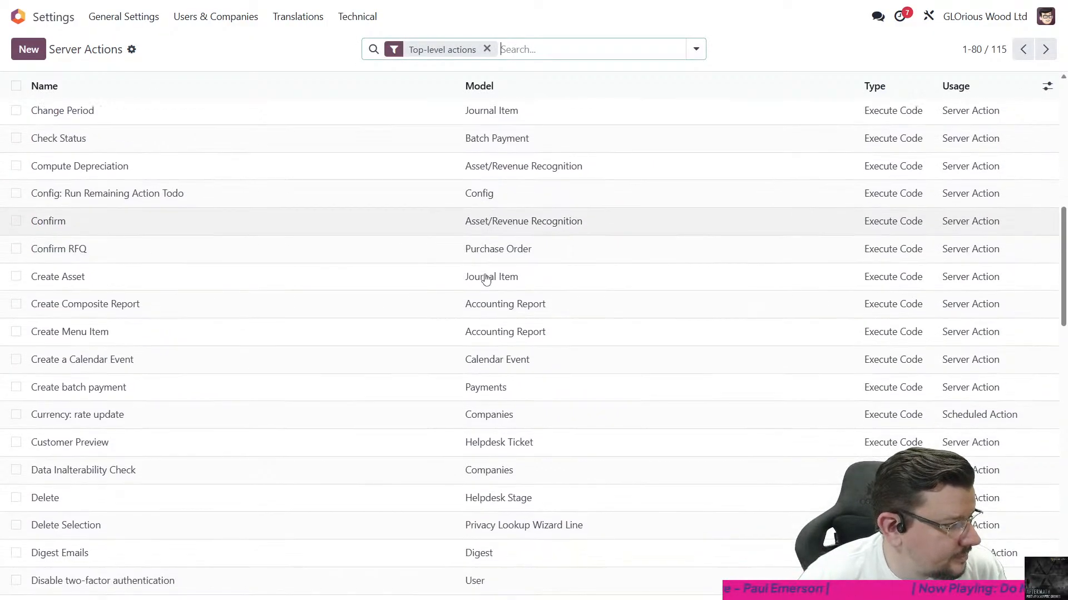
pyautogui.scroll(-15, 485, 282)
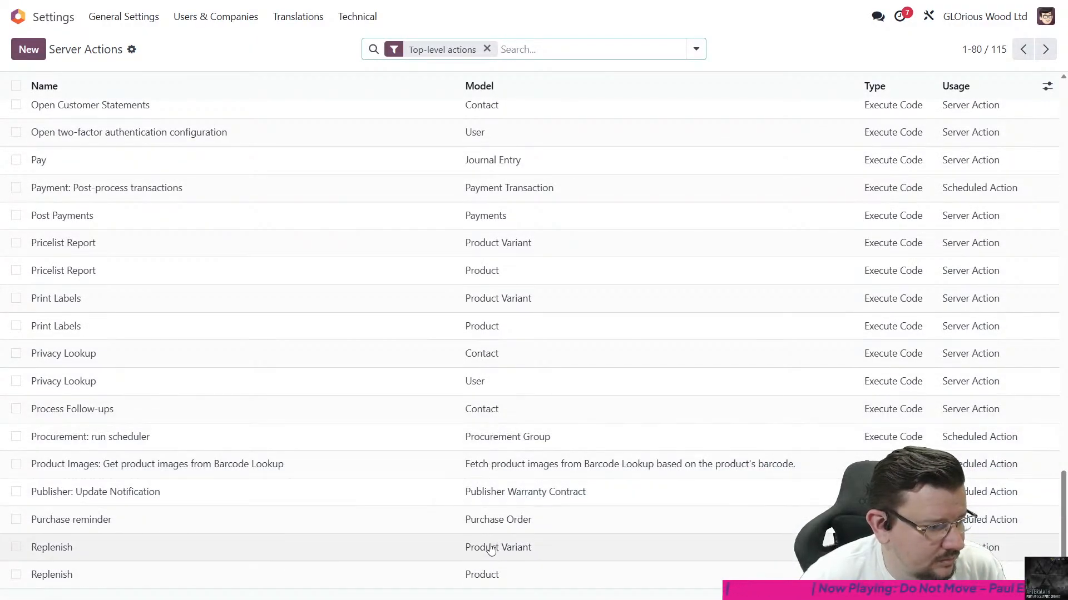
pyautogui.scroll(18, 482, 572)
pyautogui.scroll(10, 486, 563)
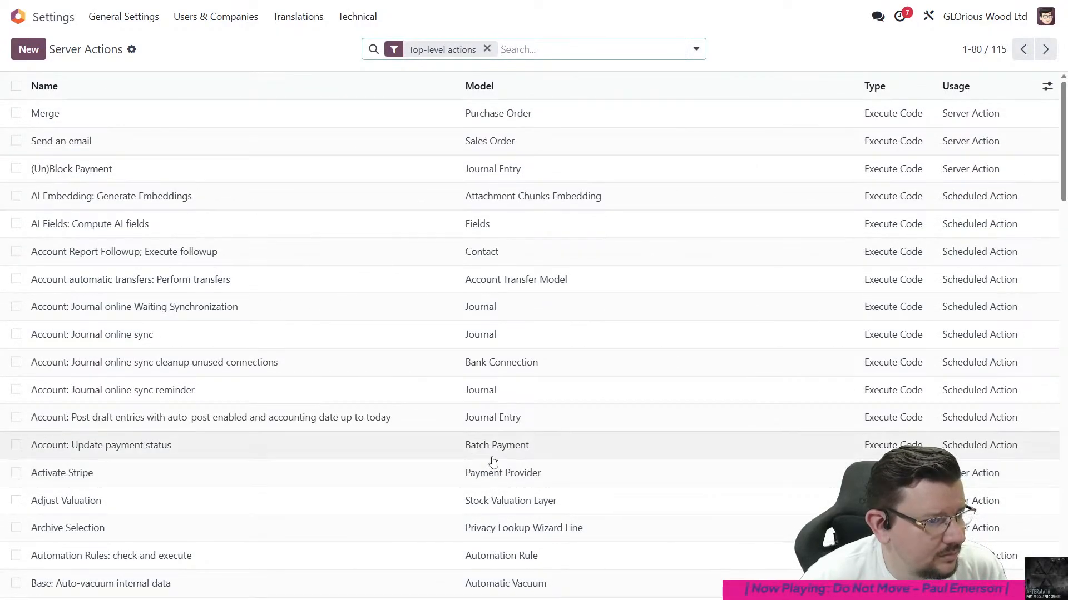
# - Look through the technical settings entries, from the user interface and database structure sections to automation
pyautogui.click(356, 16)
pyautogui.scroll(-5, 408, 389)
pyautogui.scroll(-10, 417, 354)
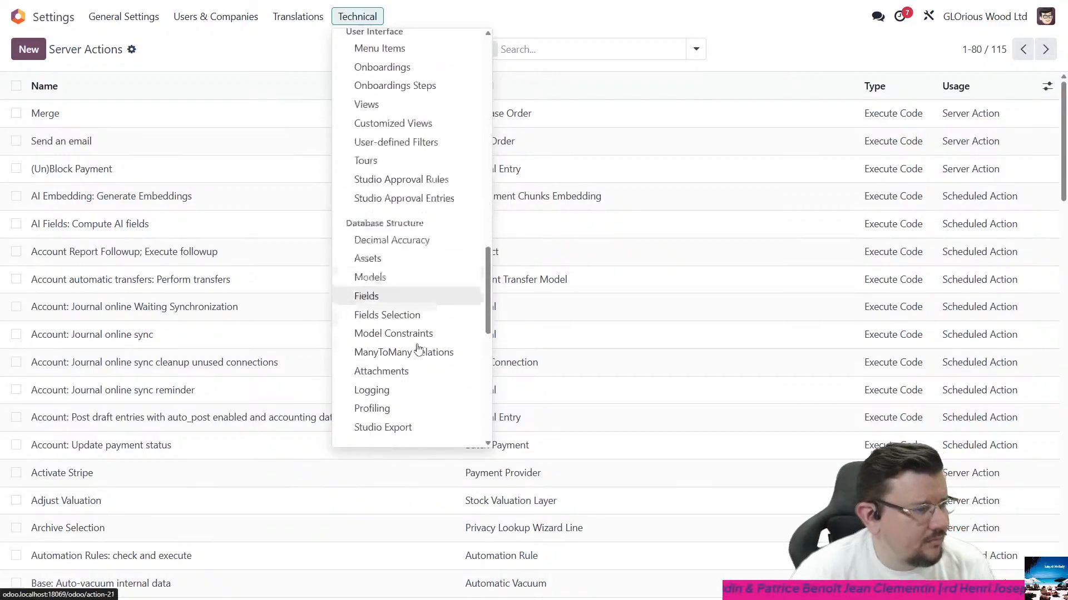
pyautogui.scroll(15, 431, 305)
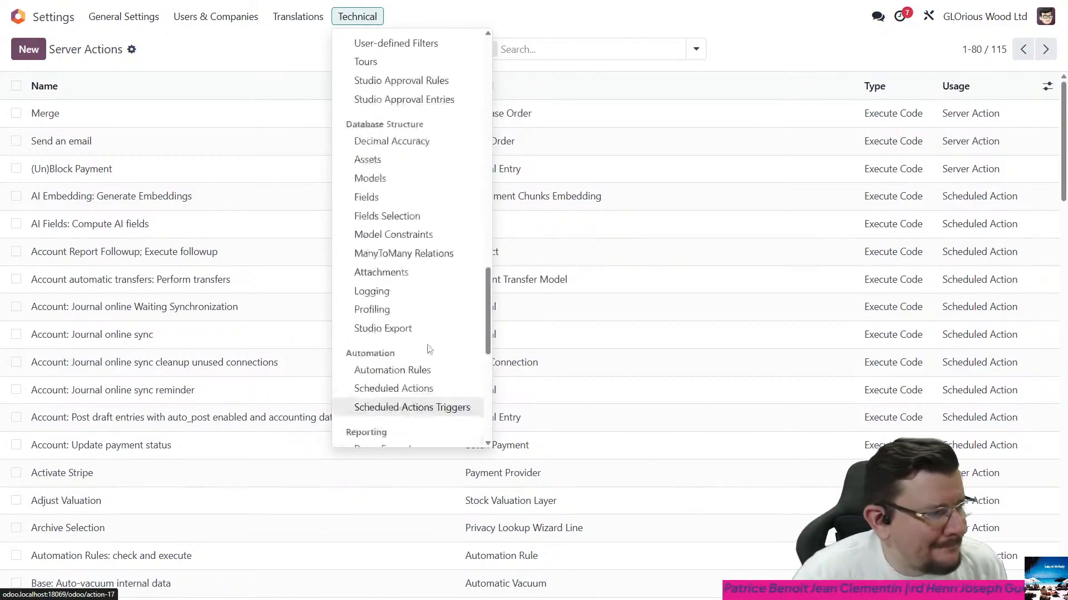
# - View the agents overview in the AI app and return to the home screen
pyautogui.click(18, 16)
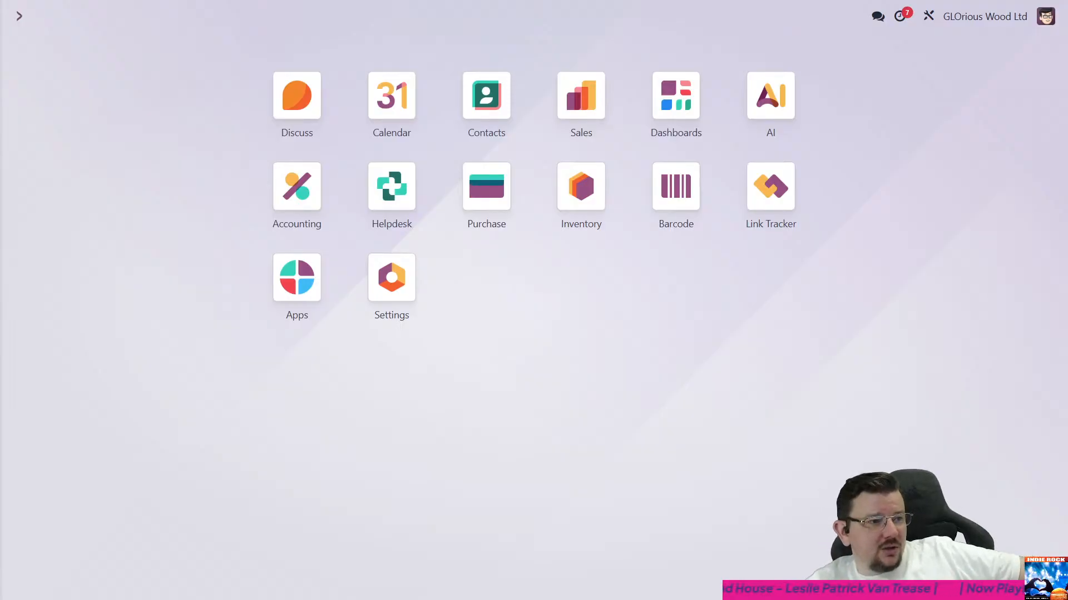
pyautogui.click(768, 146)
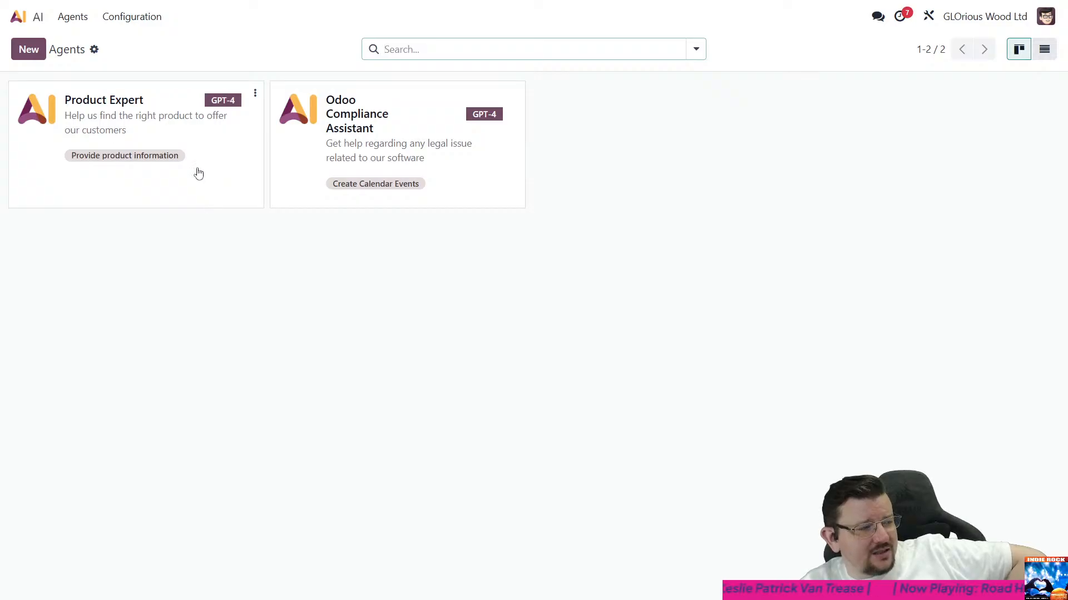
pyautogui.click(34, 21)
# - Search the available apps for "knowledge" and remove the Apps filter to include all modules
pyautogui.click(295, 278)
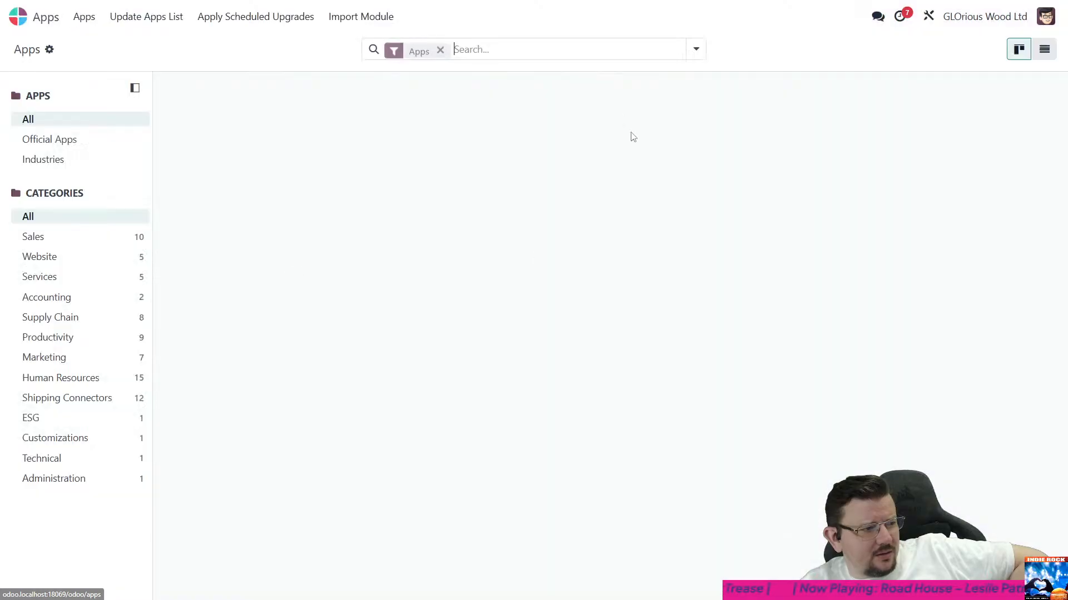
pyautogui.write('knowledge')
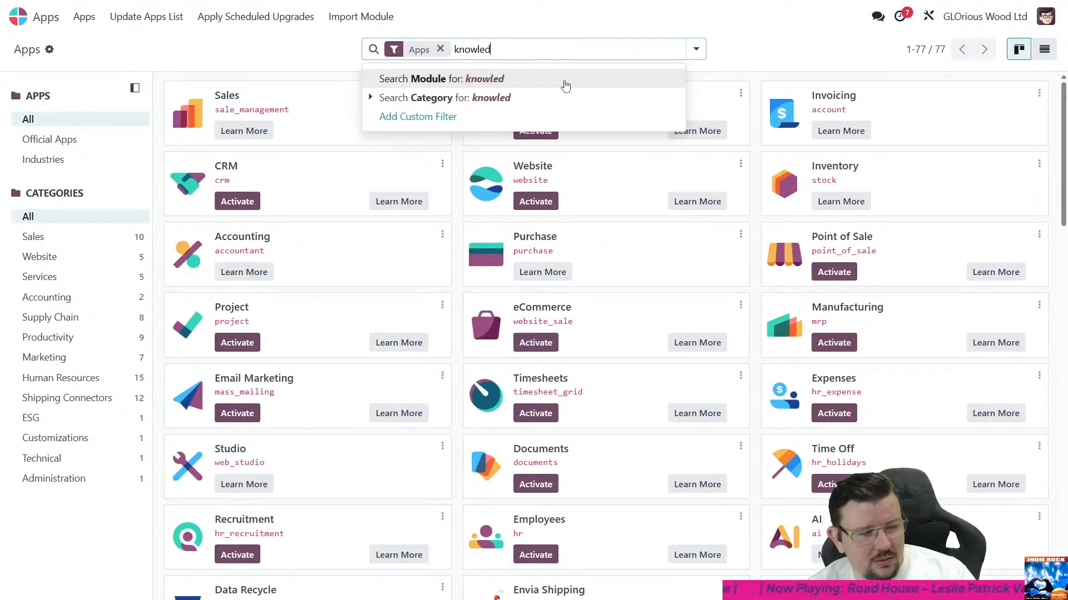
pyautogui.press('Return')
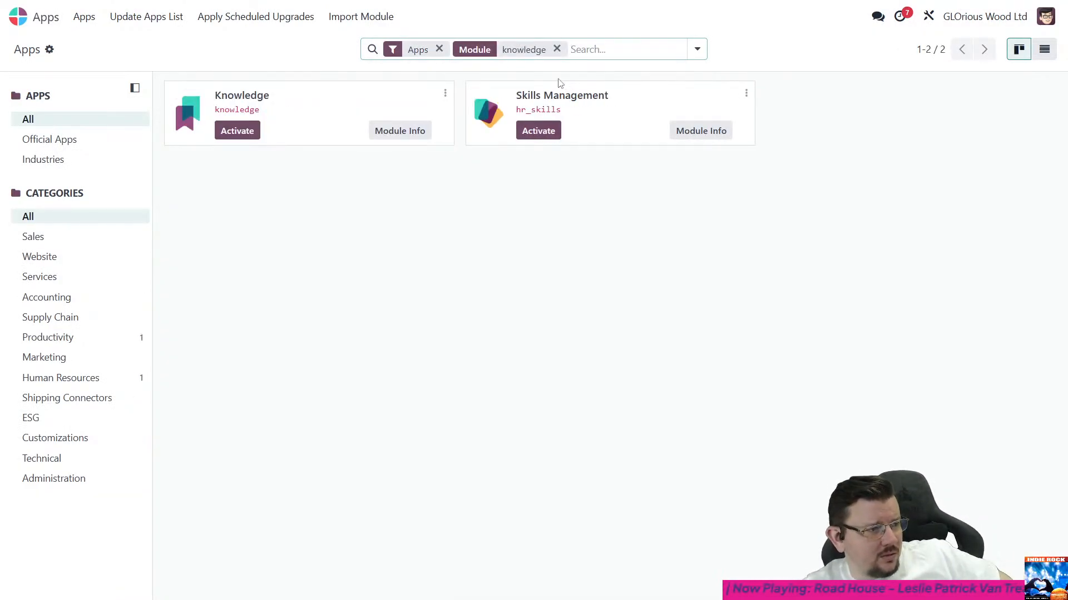
pyautogui.click(439, 49)
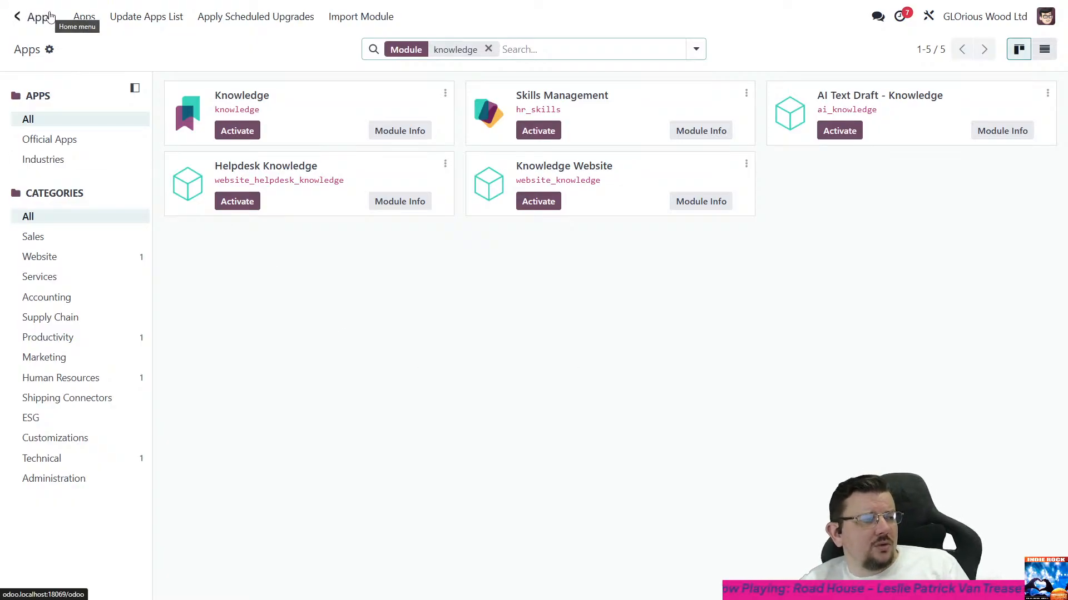
# - Open the solved ticket "My PC isn't working" of the VIP Support helpdesk team
pyautogui.click(18, 16)
pyautogui.click(372, 188)
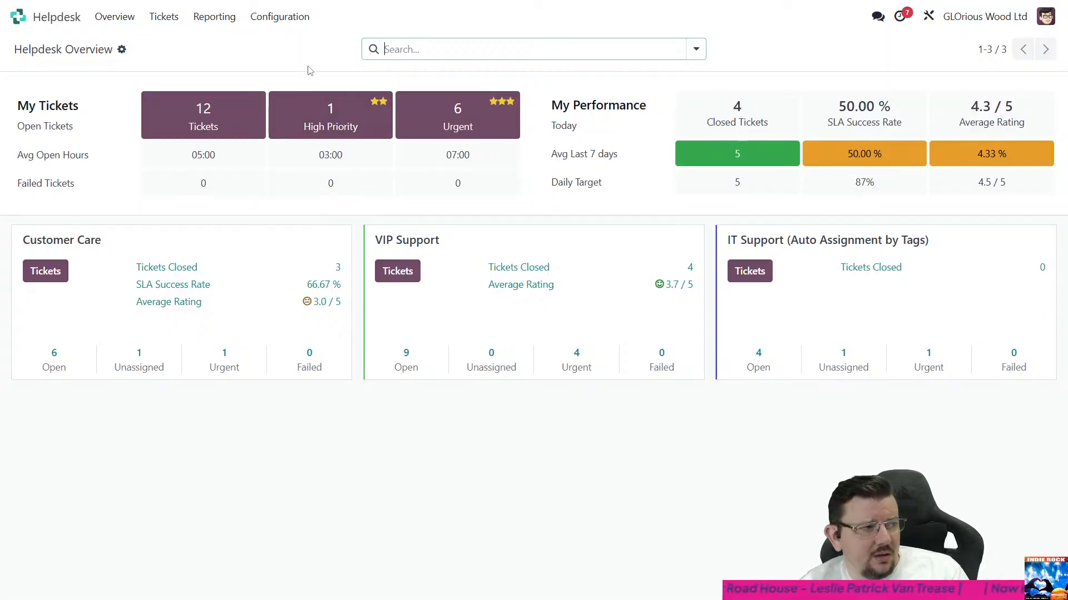
pyautogui.click(422, 245)
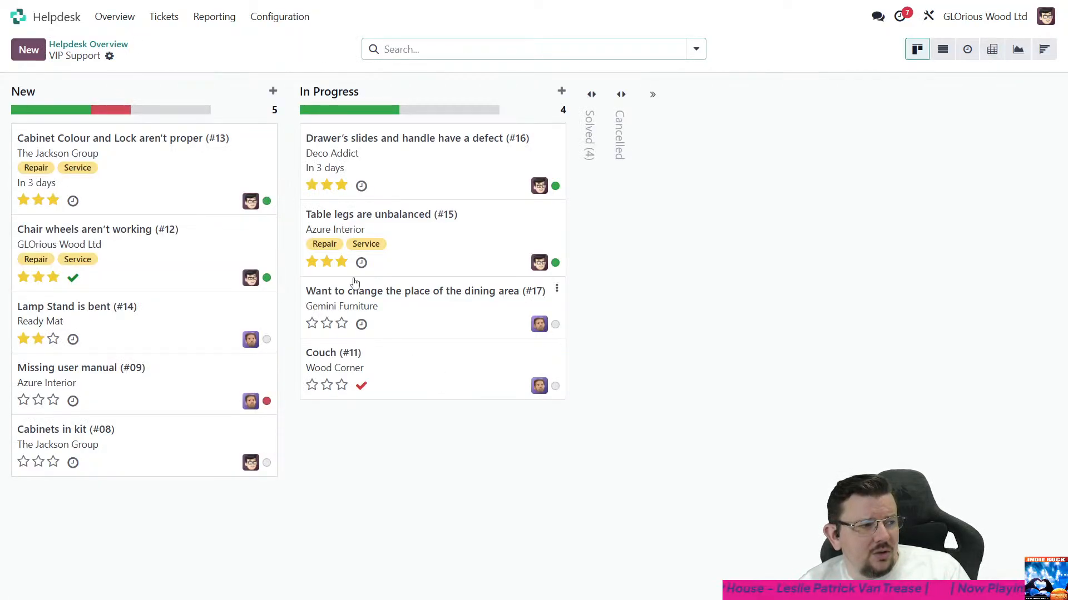
pyautogui.click(589, 143)
pyautogui.click(700, 214)
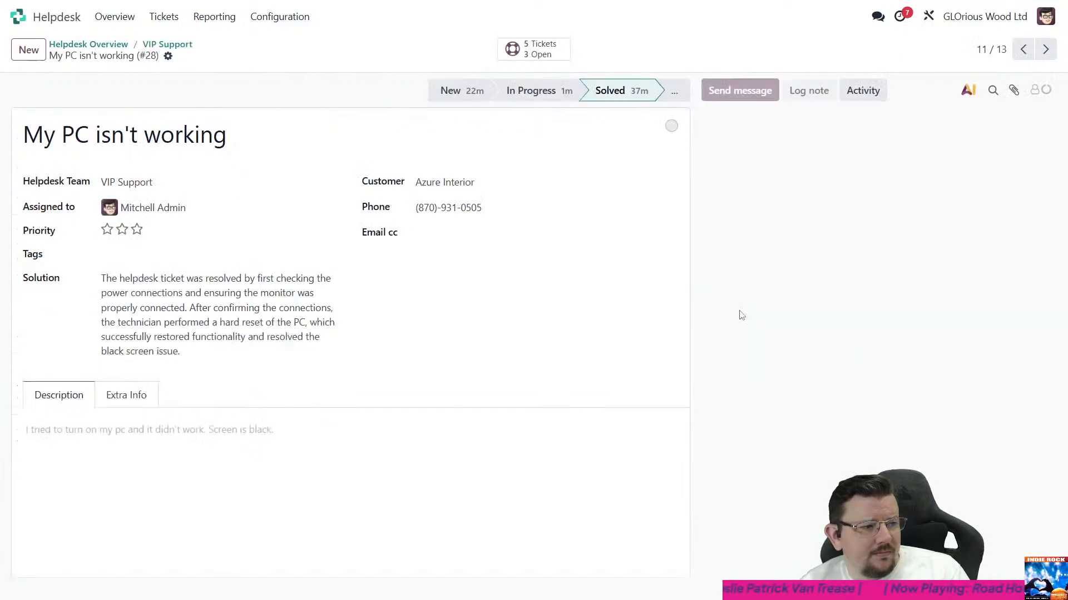